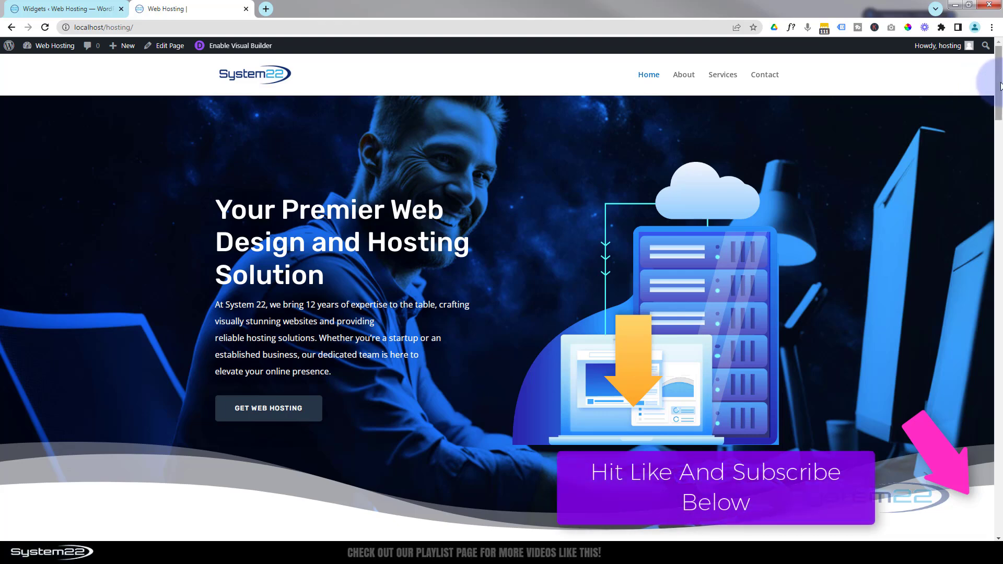
Step: Review the finished home page's sections down to the Why Choose Us area and return to its start
left_click_drag(1001, 91, 999, 401)
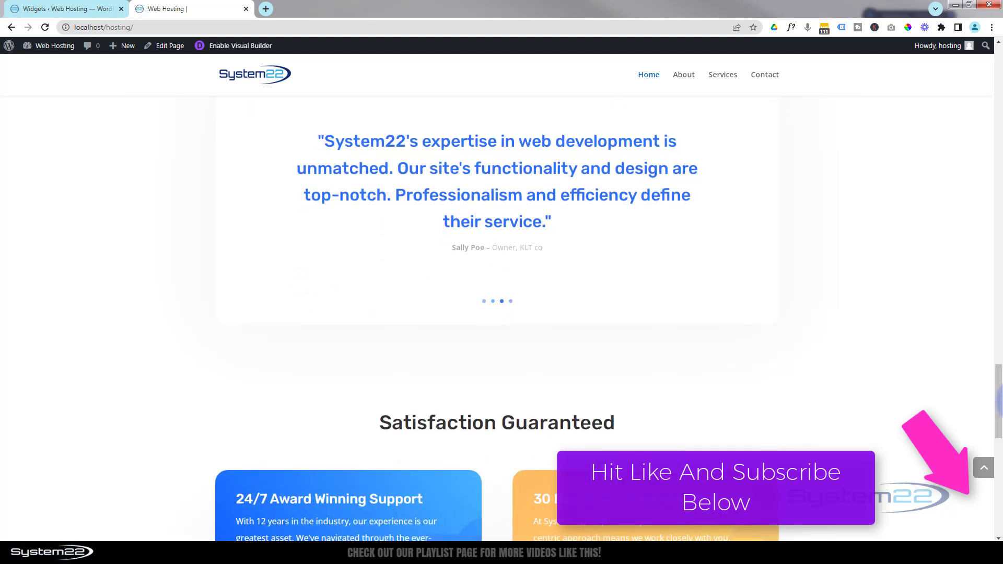
scroll(886, 356, "down", 9)
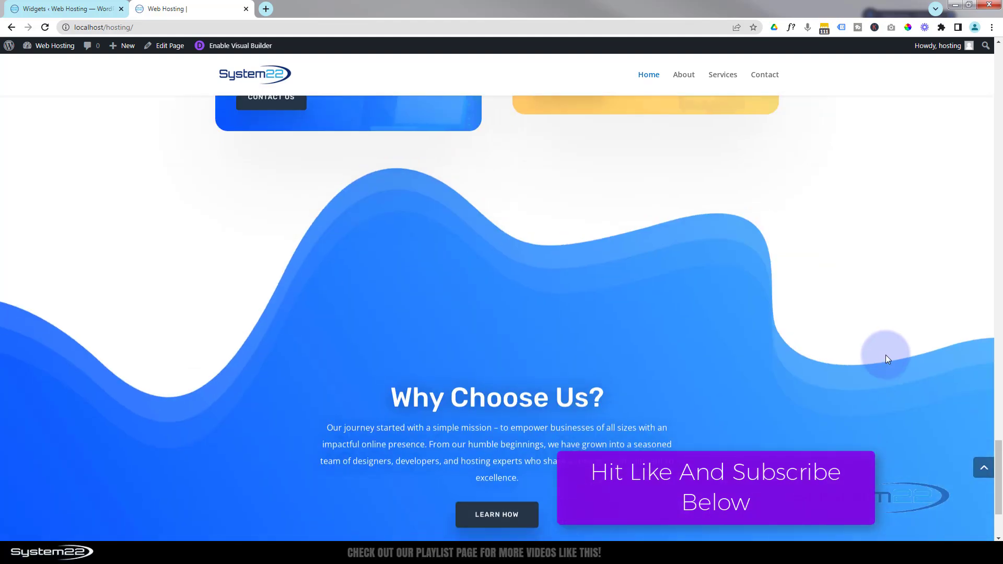
scroll(886, 355, "down", 3)
left_click(984, 468)
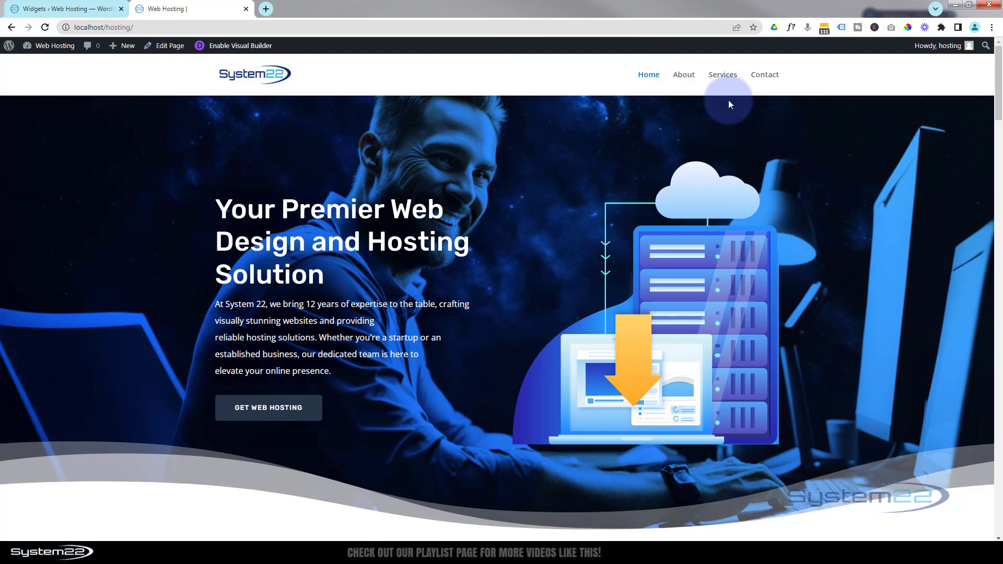
Step: Open the finished site's About page and review its introduction, features, testimonials and team sections
left_click(689, 79)
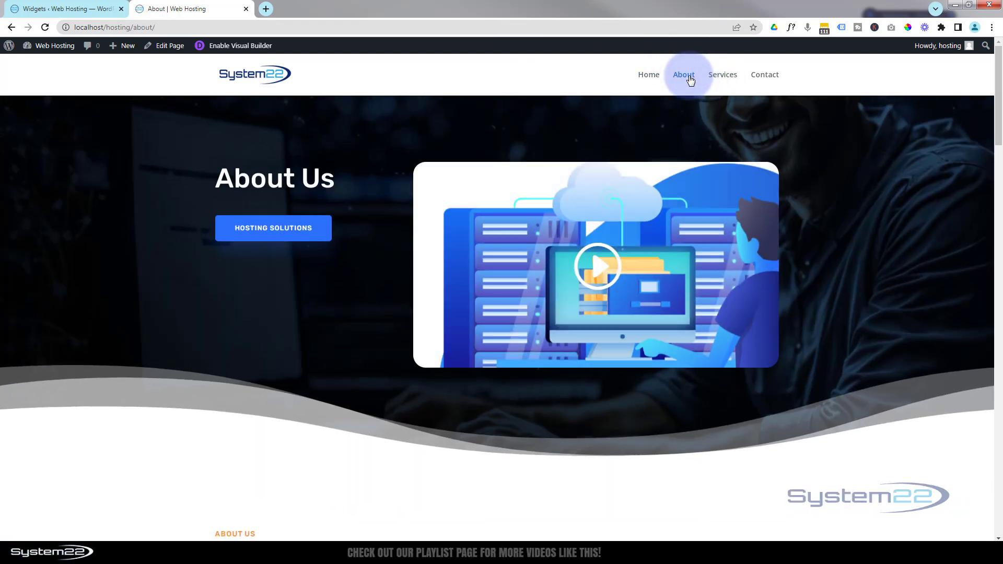
scroll(759, 209, "down", 10)
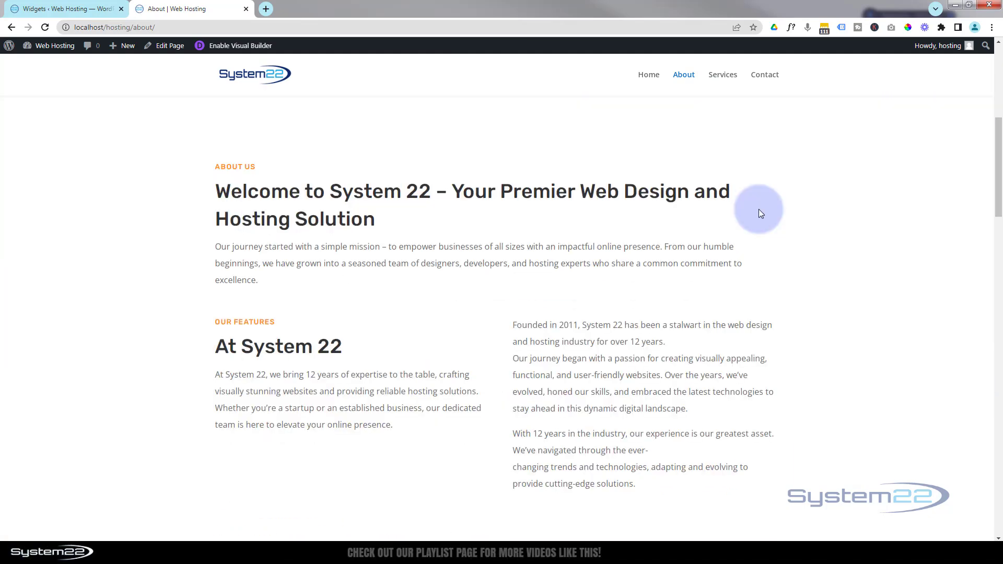
scroll(759, 209, "down", 10)
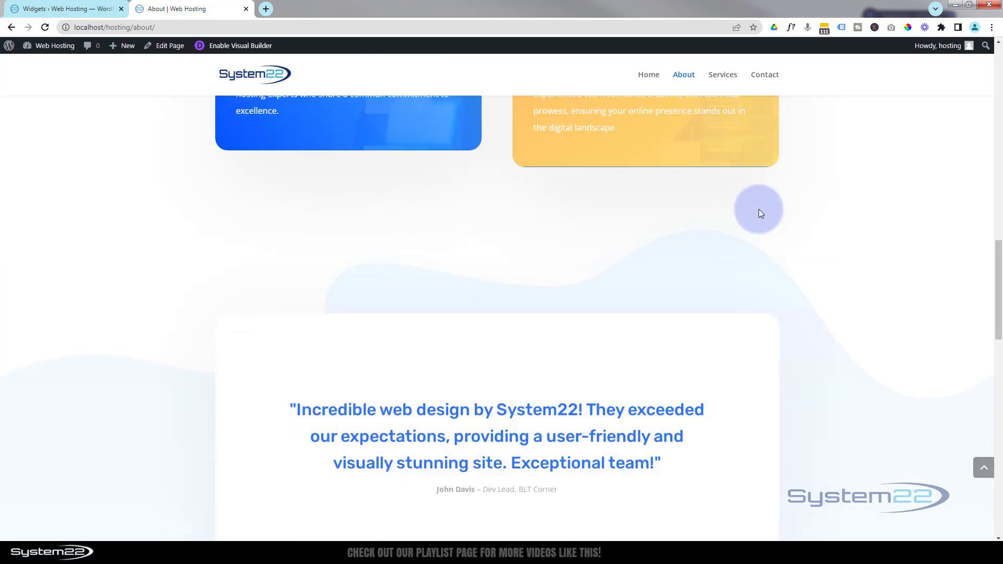
scroll(760, 213, "down", 10)
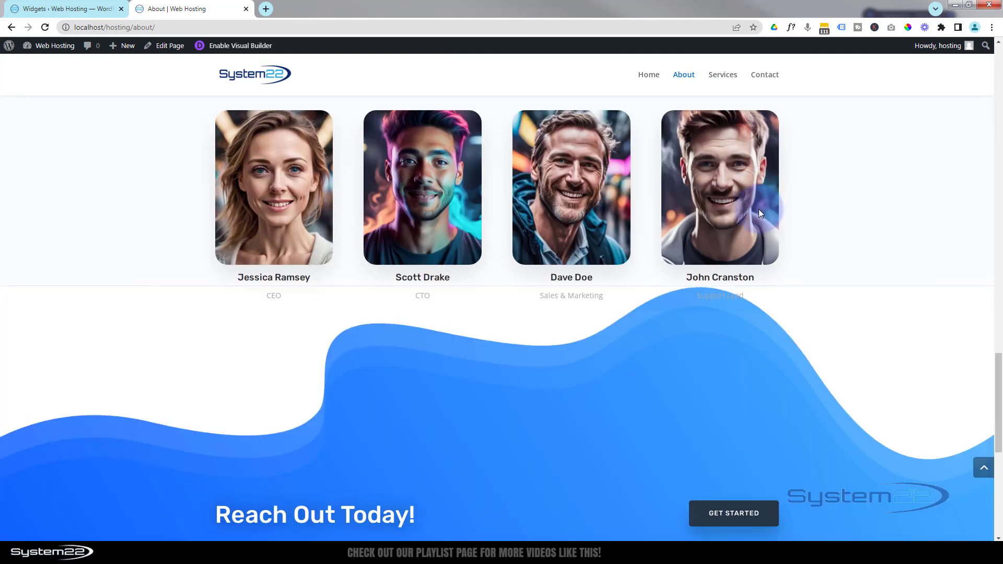
scroll(760, 213, "down", 5)
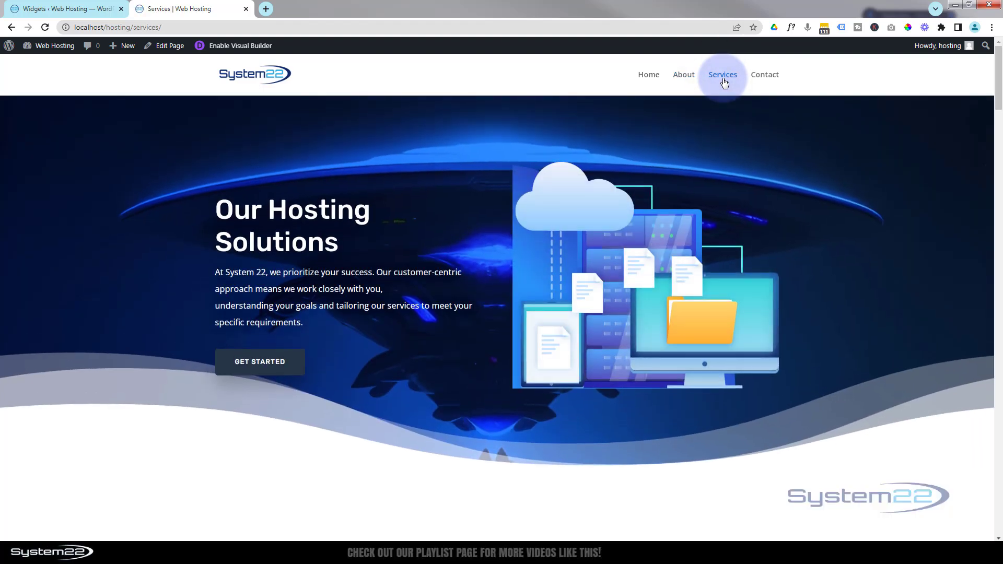
Step: Review the Services page of the finished site, from the hosting solutions header through the features list to the support and guarantee cards
scroll(767, 138, "down", 3)
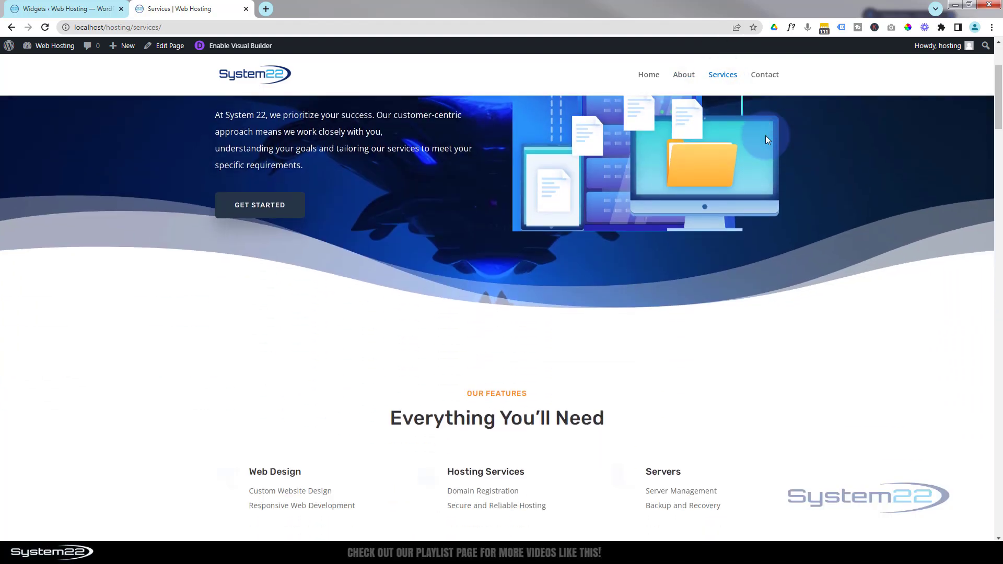
scroll(766, 138, "down", 2)
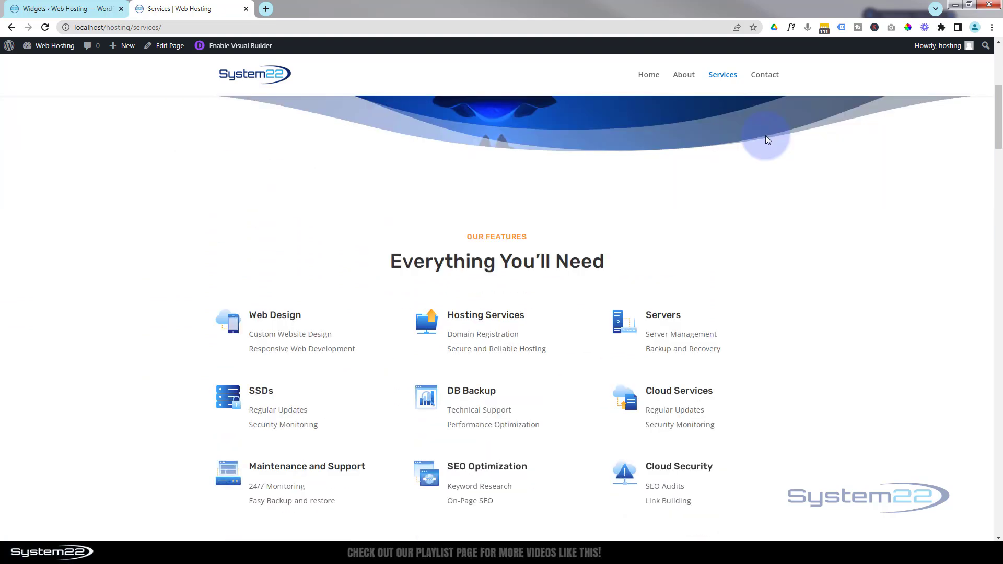
scroll(767, 138, "down", 7)
scroll(767, 138, "down", 8)
scroll(766, 139, "down", 9)
scroll(766, 139, "down", 10)
scroll(766, 139, "down", 10)
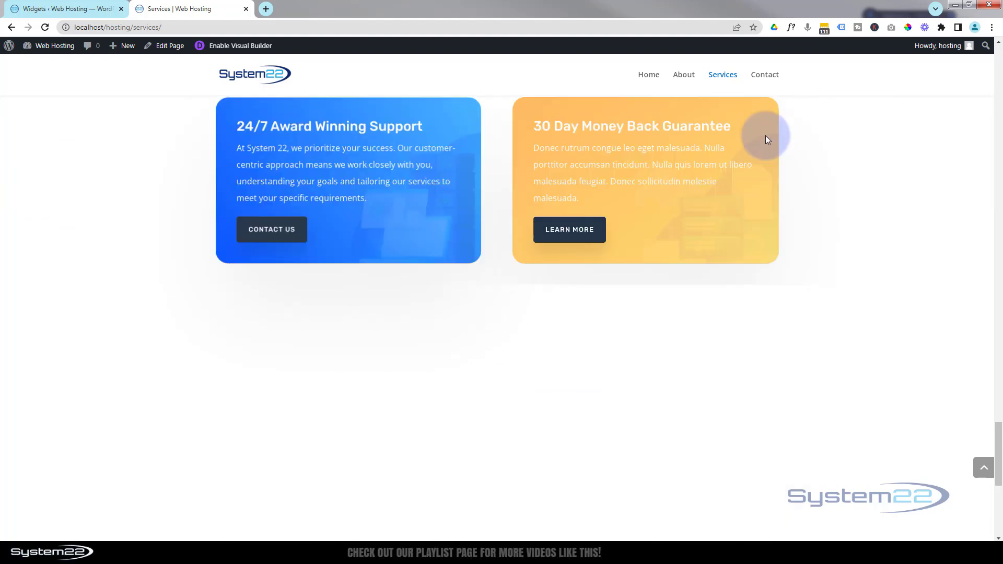
scroll(766, 136, "down", 8)
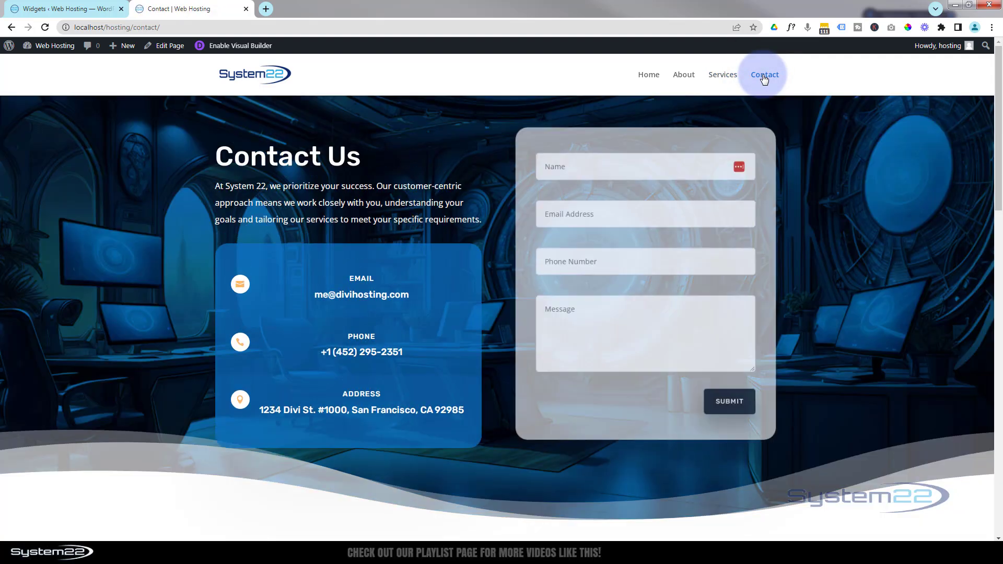
Step: Review the Contact page's form, support details, embedded map and Reach Out Today section
scroll(814, 181, "down", 6)
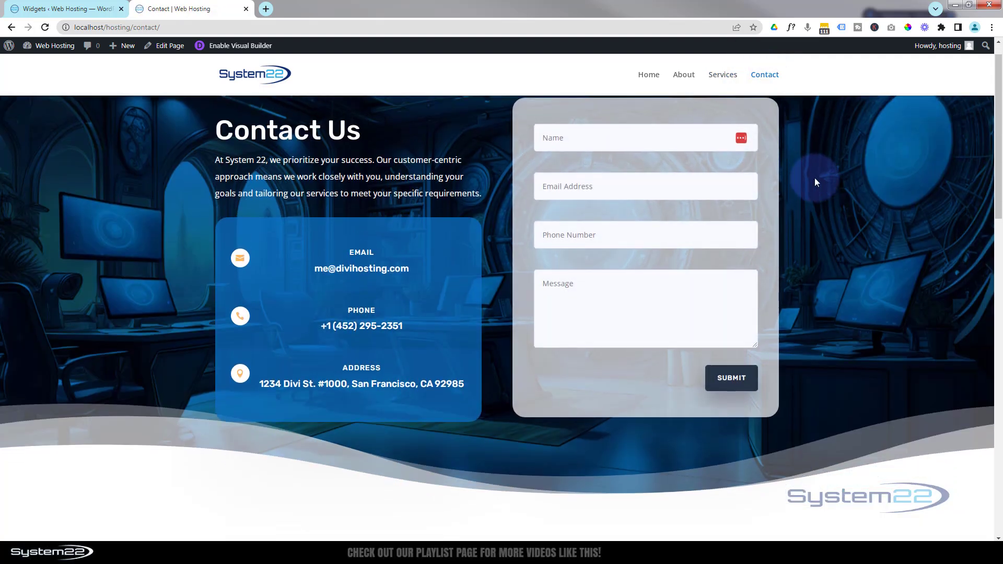
scroll(814, 178, "down", 4)
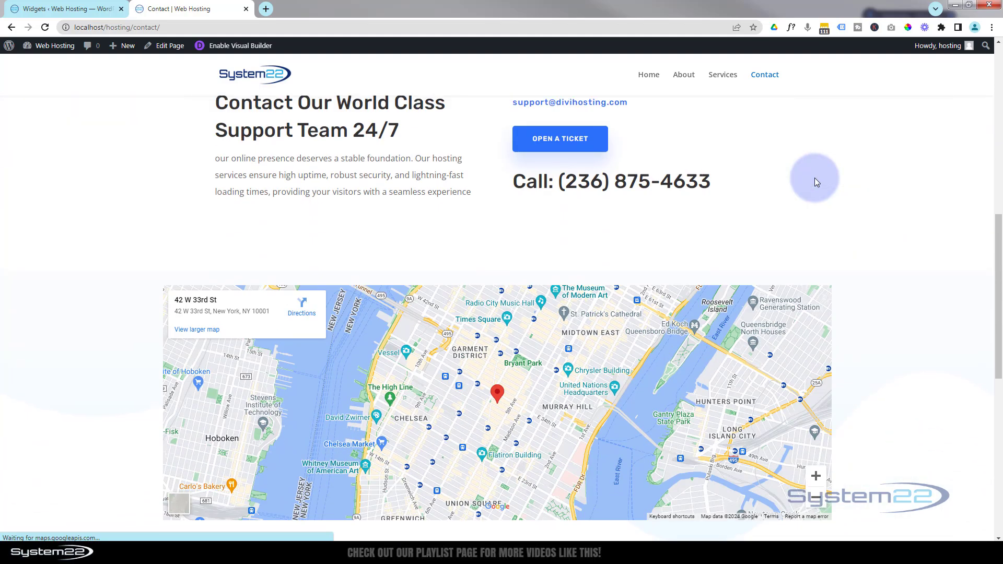
scroll(810, 182, "down", 2)
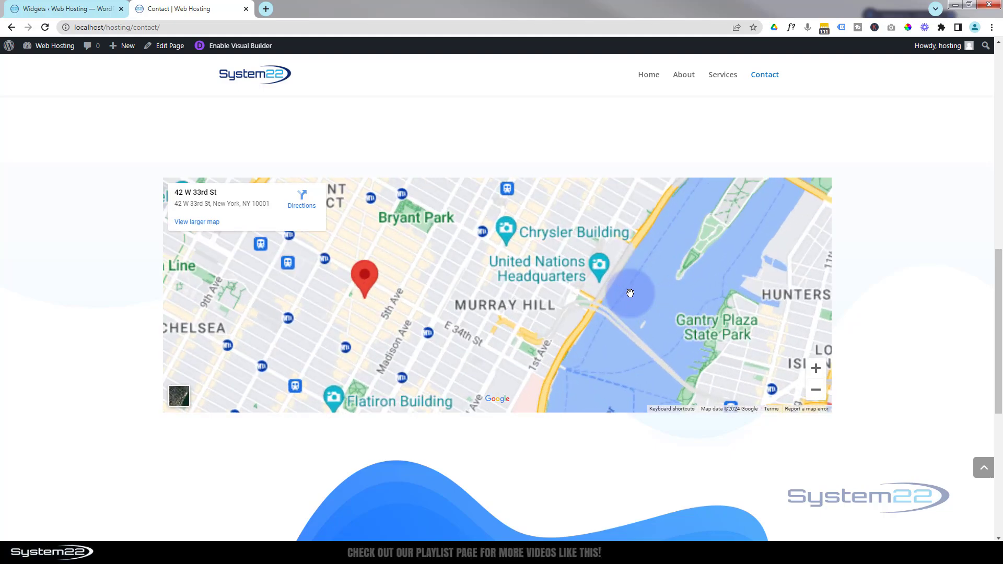
scroll(631, 293, "down", 2)
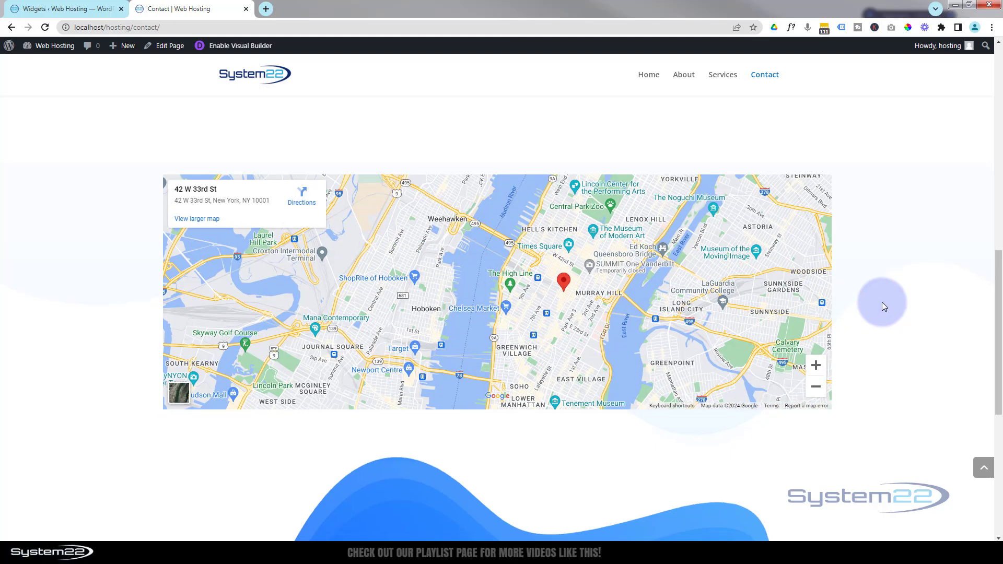
scroll(882, 302, "down", 6)
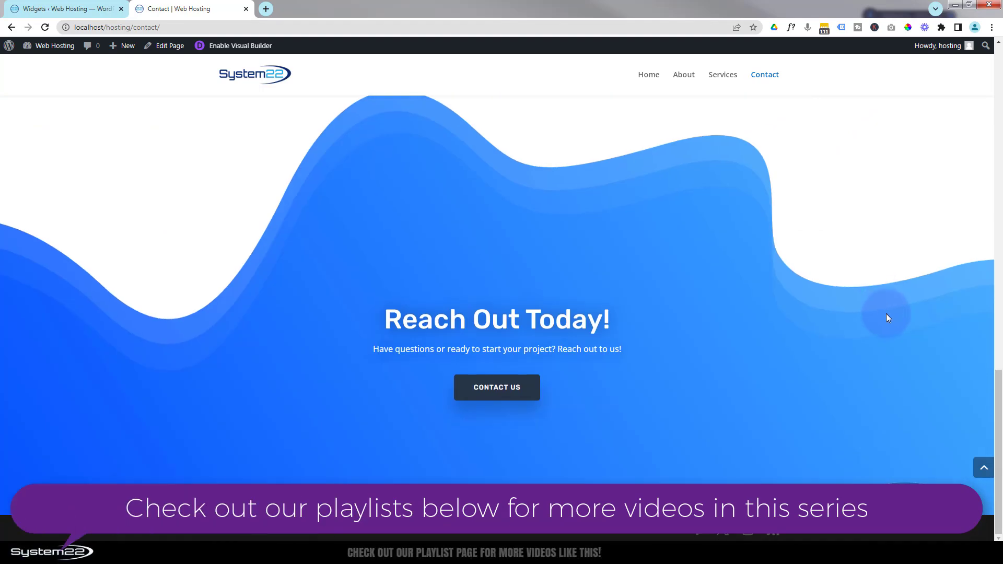
left_click_drag(996, 400, 1002, 27)
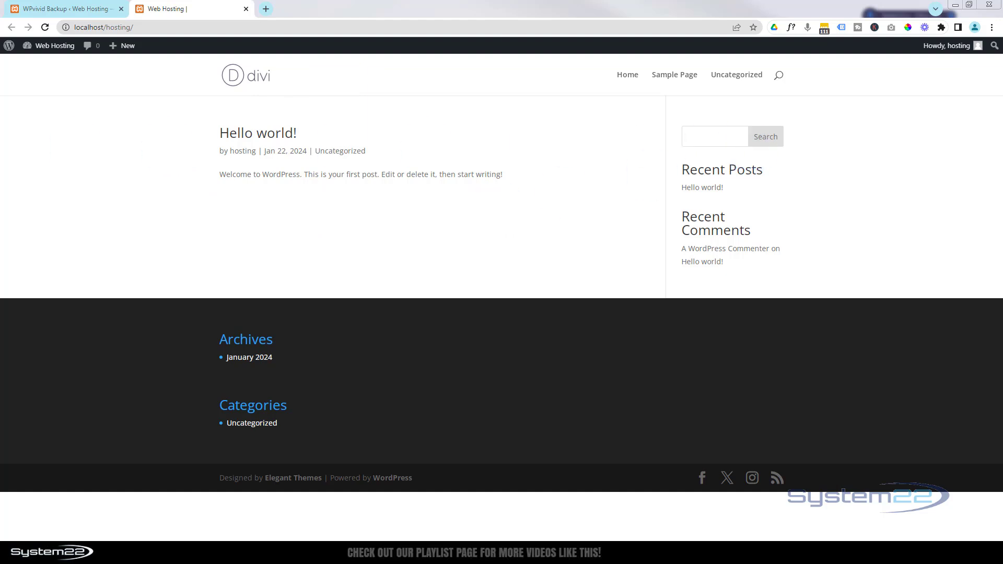
Step: Bring the Multi Page Content Notepad file into view, examine its Home, About Us and Services page text, and put it away
left_click_drag(0, 142, 528, 86)
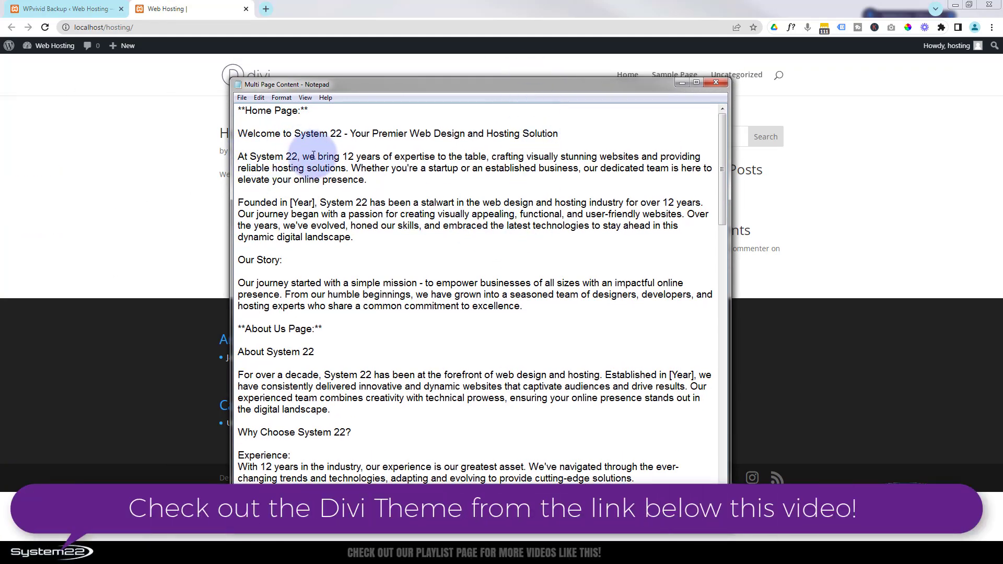
scroll(316, 159, "down", 2)
scroll(316, 158, "down", 6)
scroll(318, 177, "up", 2)
scroll(318, 177, "up", 5)
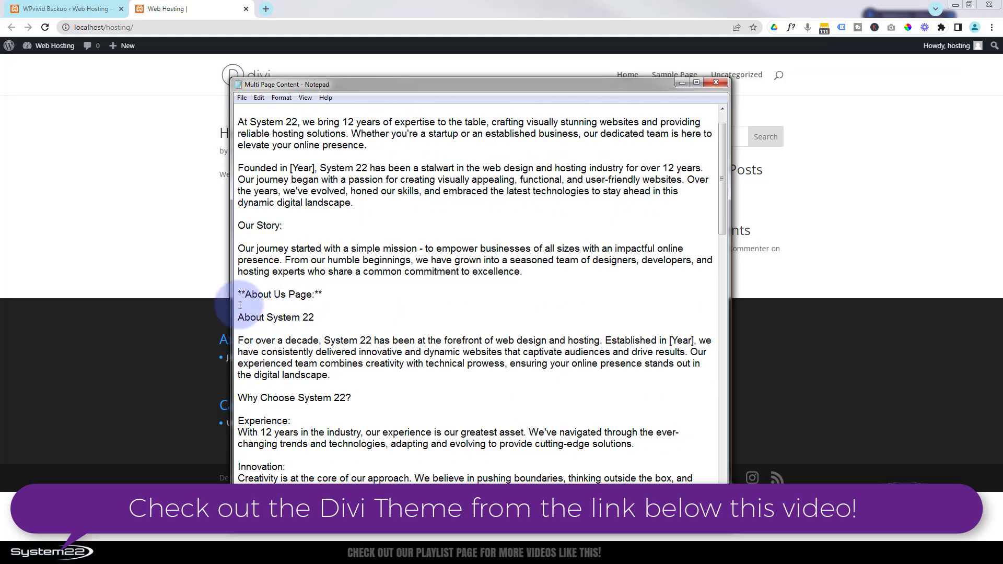
scroll(359, 302, "up", 1)
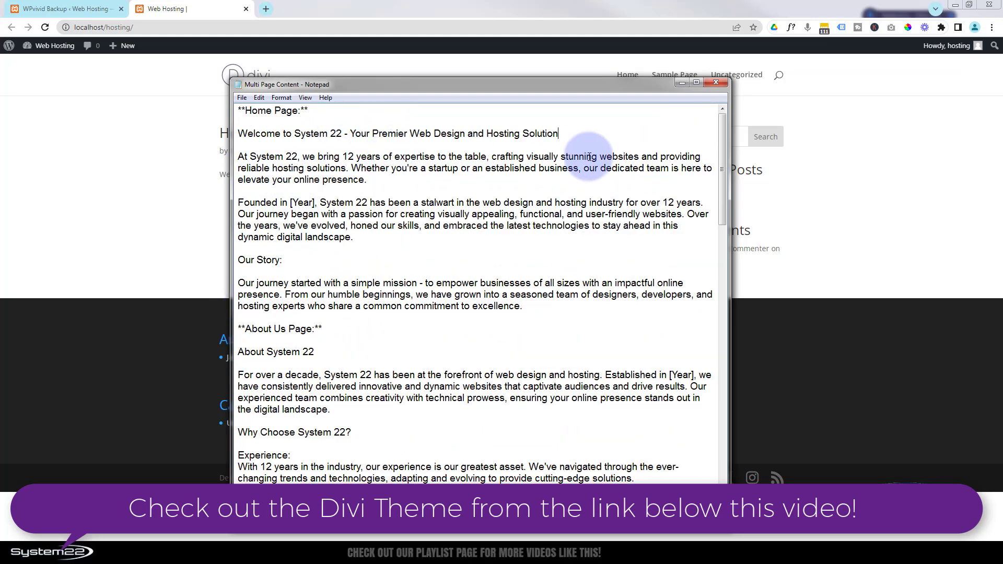
scroll(460, 262, "down", 7)
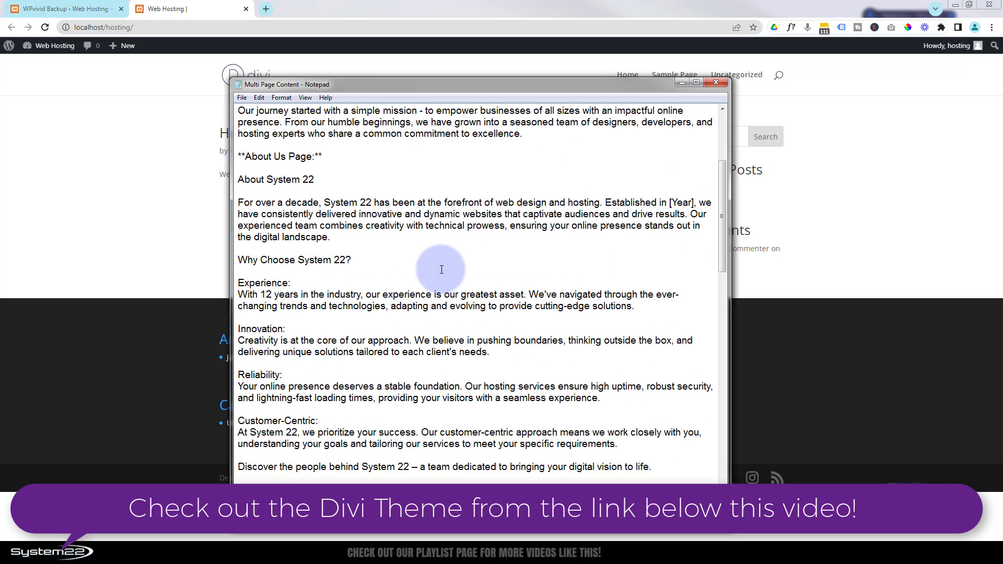
scroll(442, 269, "down", 5)
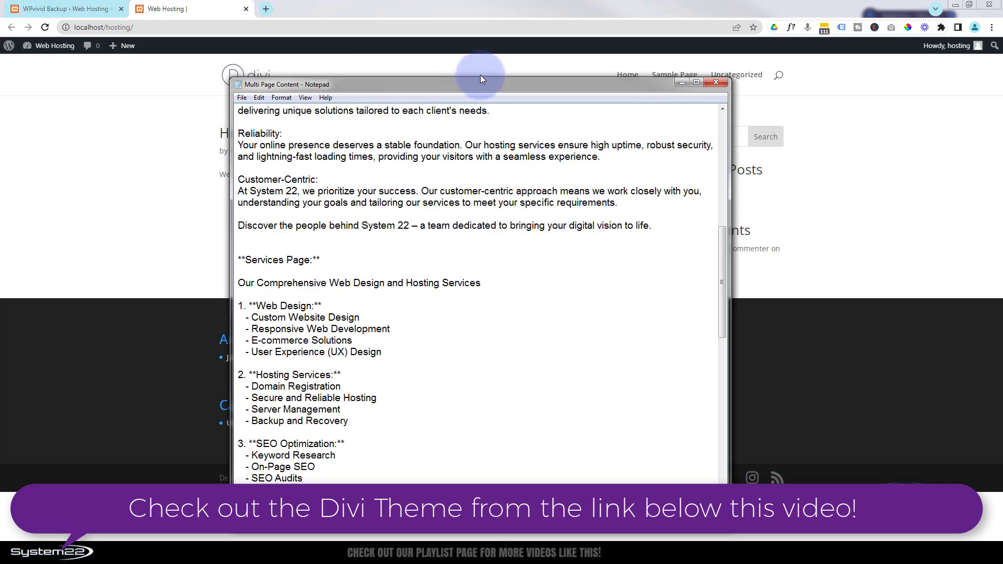
left_click_drag(489, 95, 476, 97)
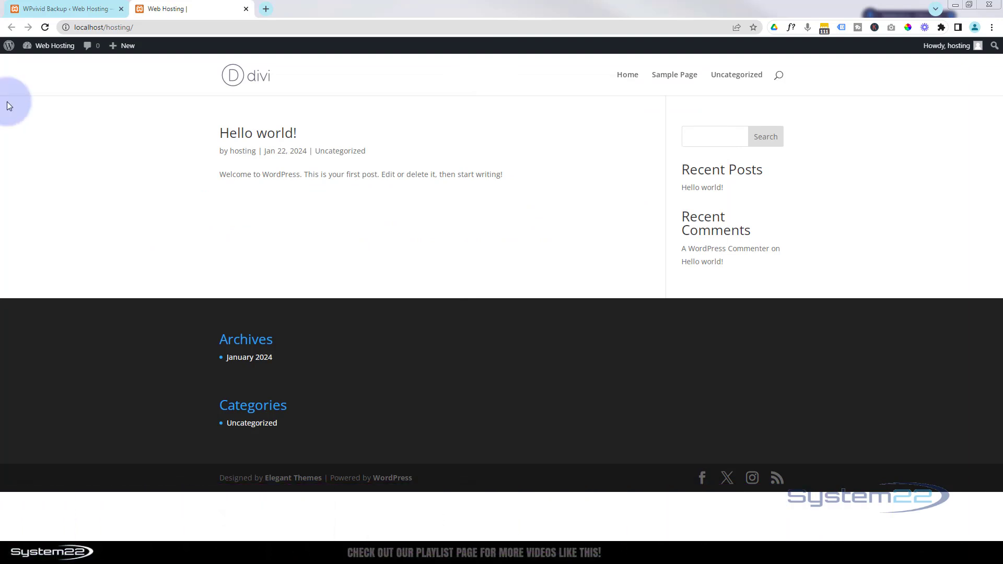
Step: Create a new WordPress page titled Home and open it in the Divi Builder
mouse_move(128, 47)
left_click(117, 94)
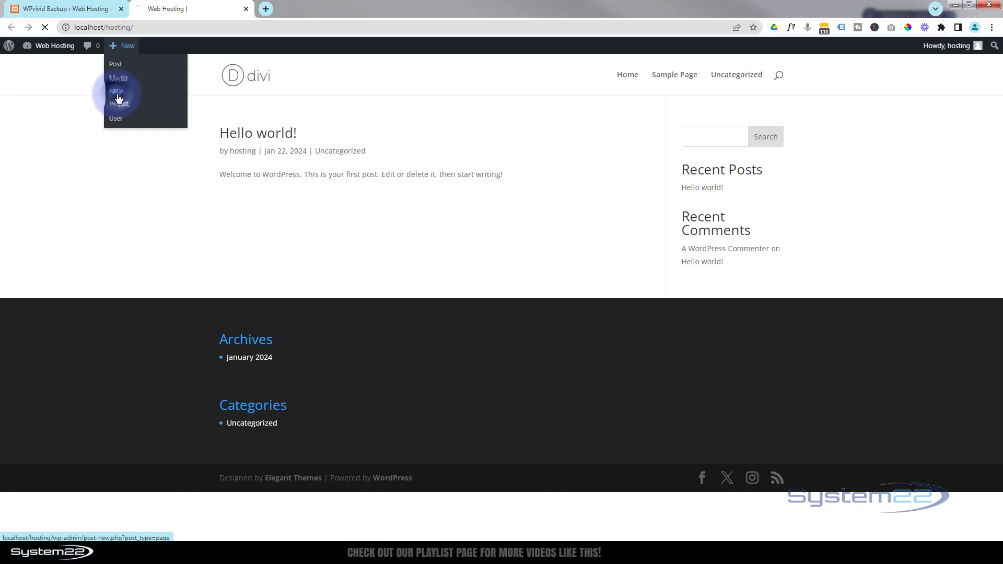
type("Ho")
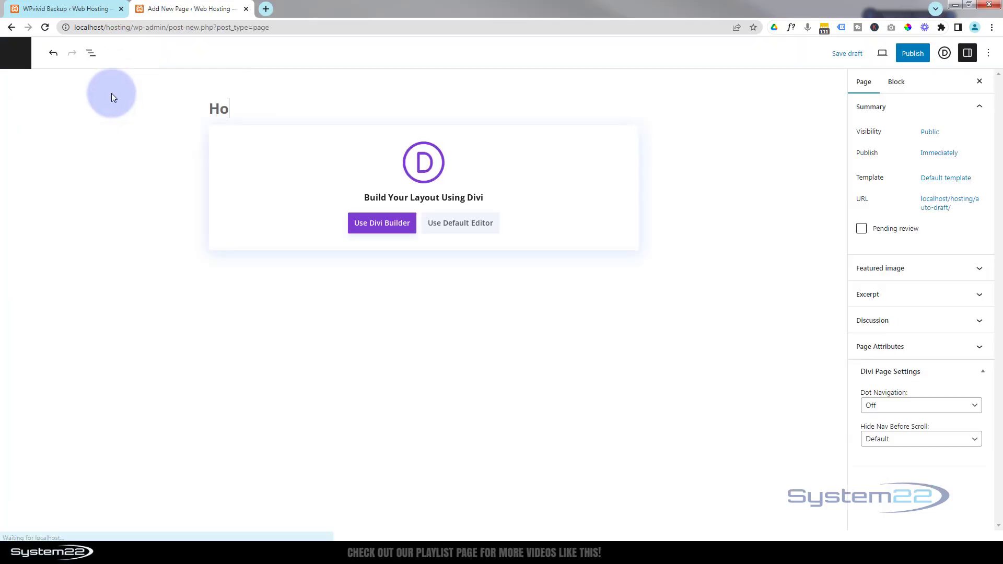
type("me")
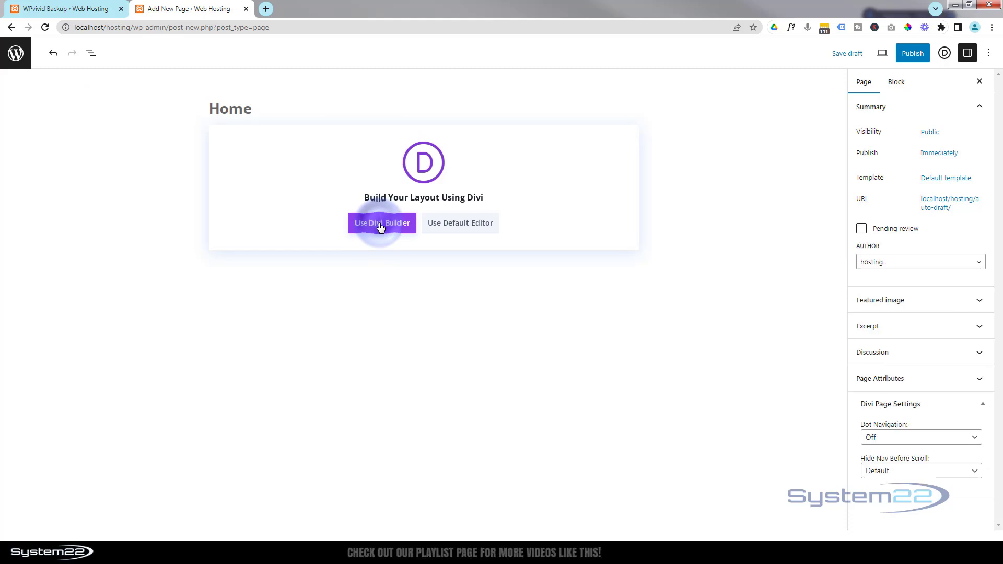
left_click(381, 226)
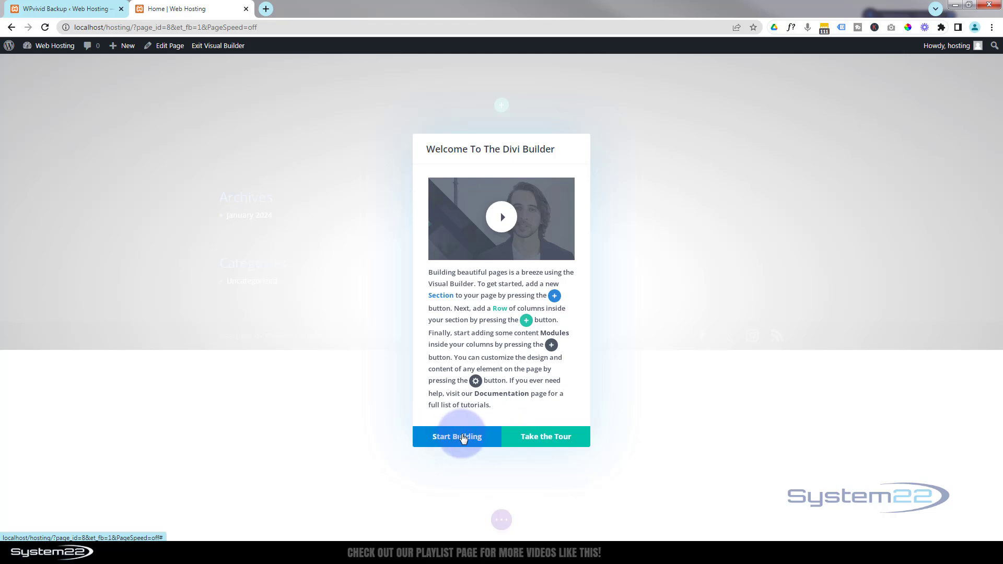
Step: Start from a premade layout, filter the library by the Technology category, and open the Hosting Company layout pack
left_click(463, 438)
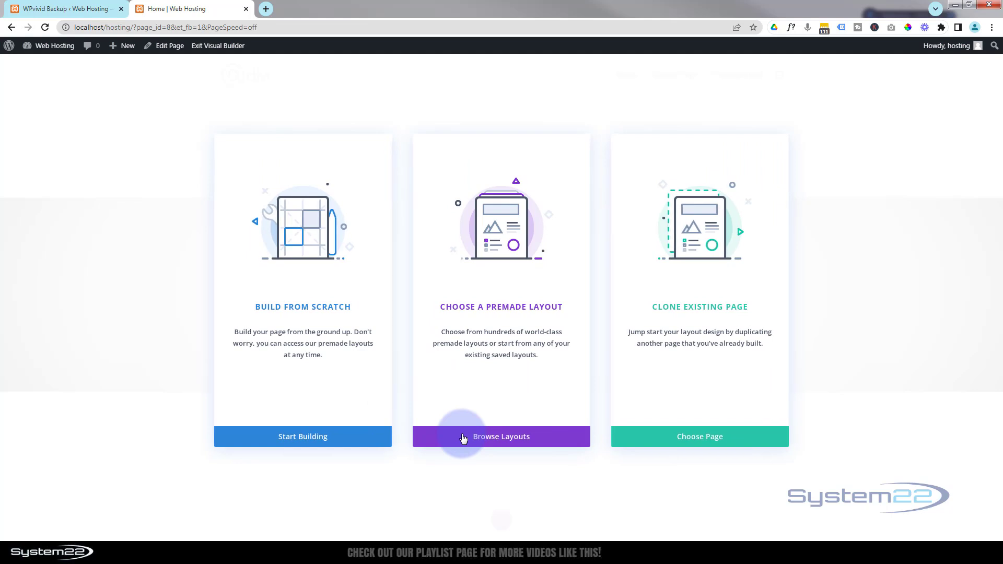
left_click(503, 441)
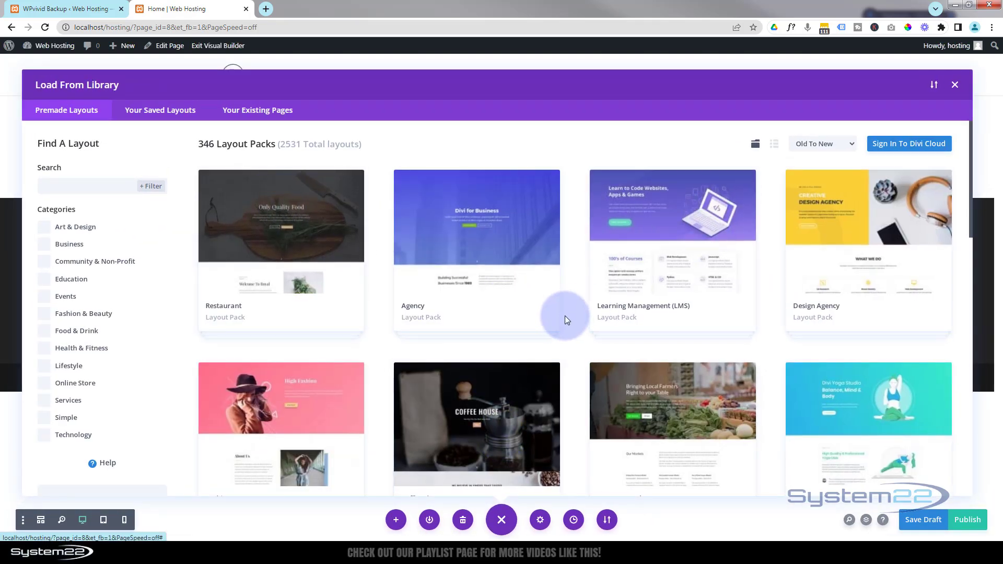
scroll(573, 306, "down", 4)
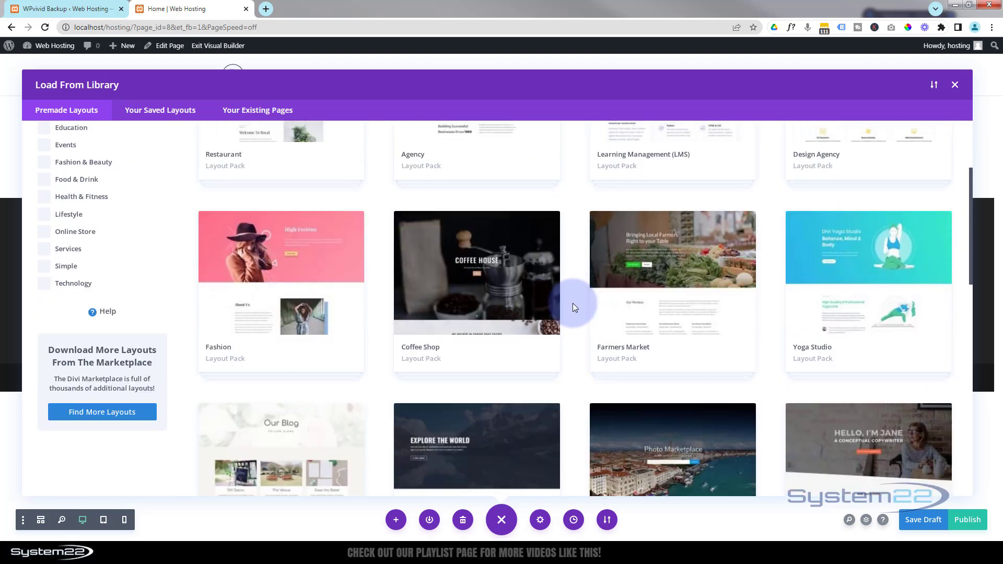
scroll(573, 307, "up", 4)
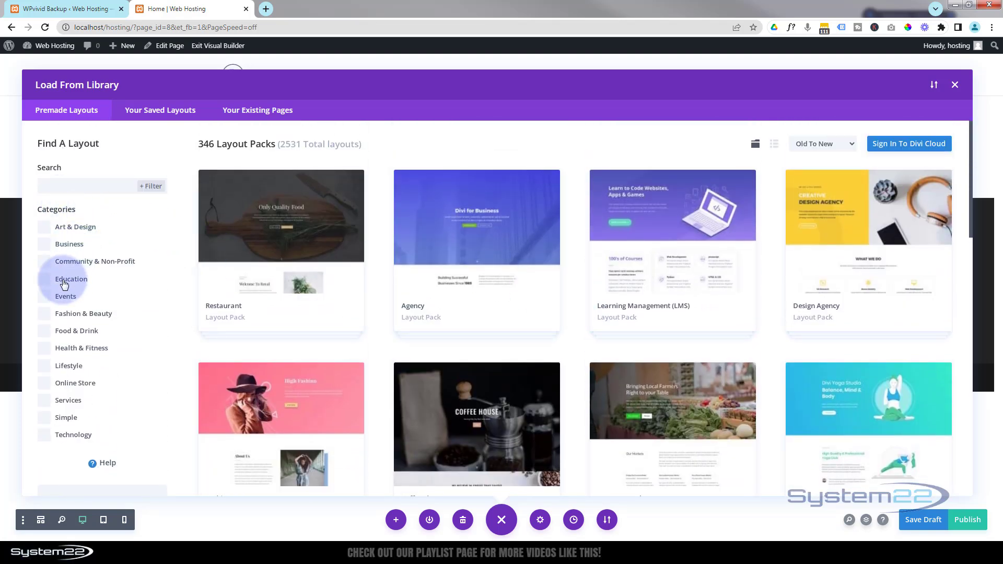
left_click(43, 438)
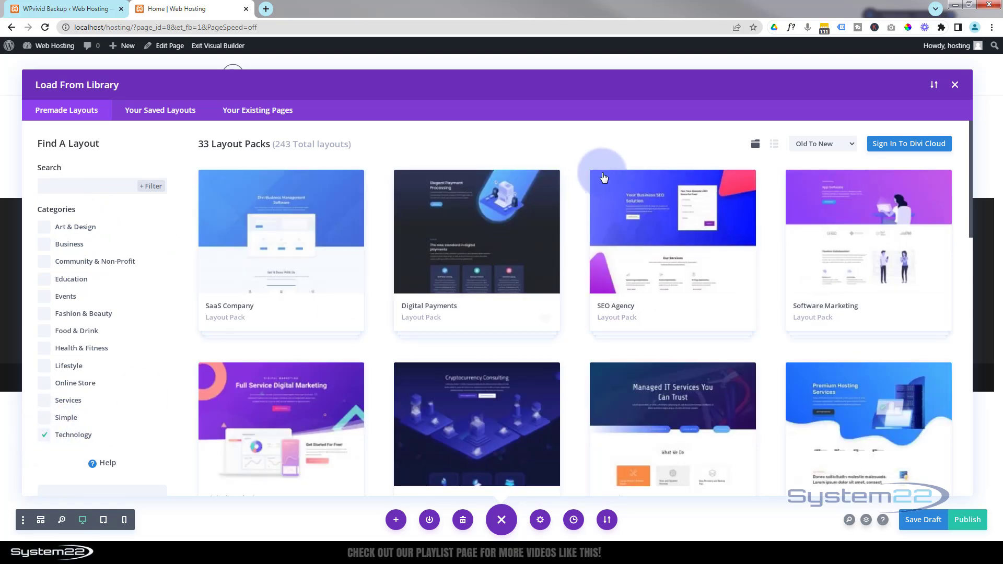
scroll(581, 175, "down", 4)
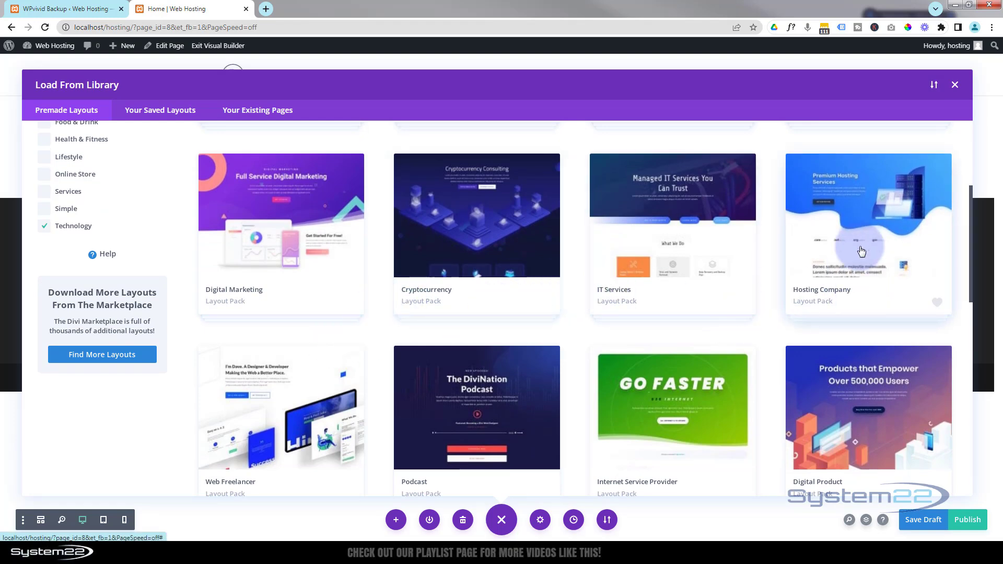
left_click(821, 252)
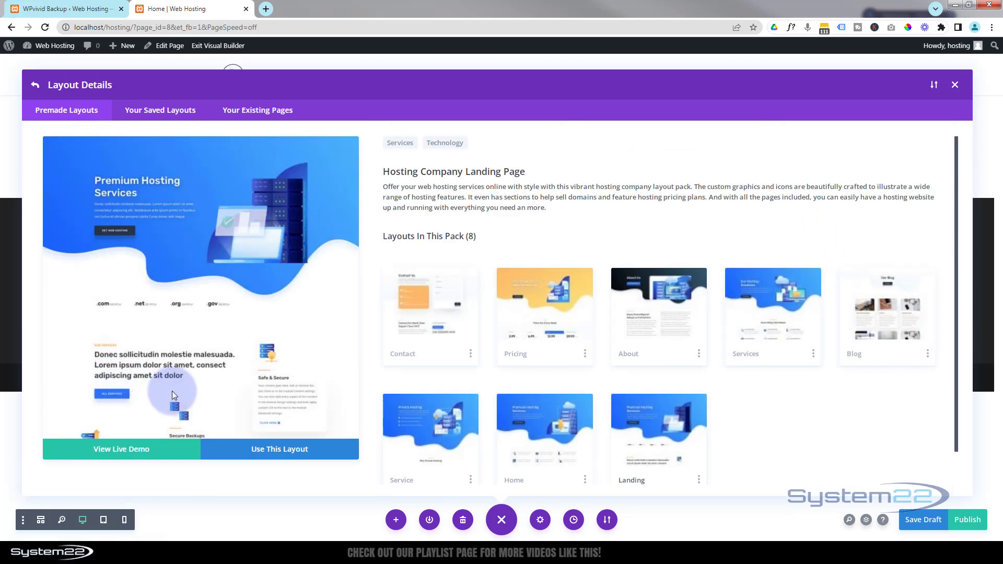
Step: Preview the Hosting Company Landing layout's live demo, examine its hero, domain prices and service cards, and close the demo
left_click(128, 453)
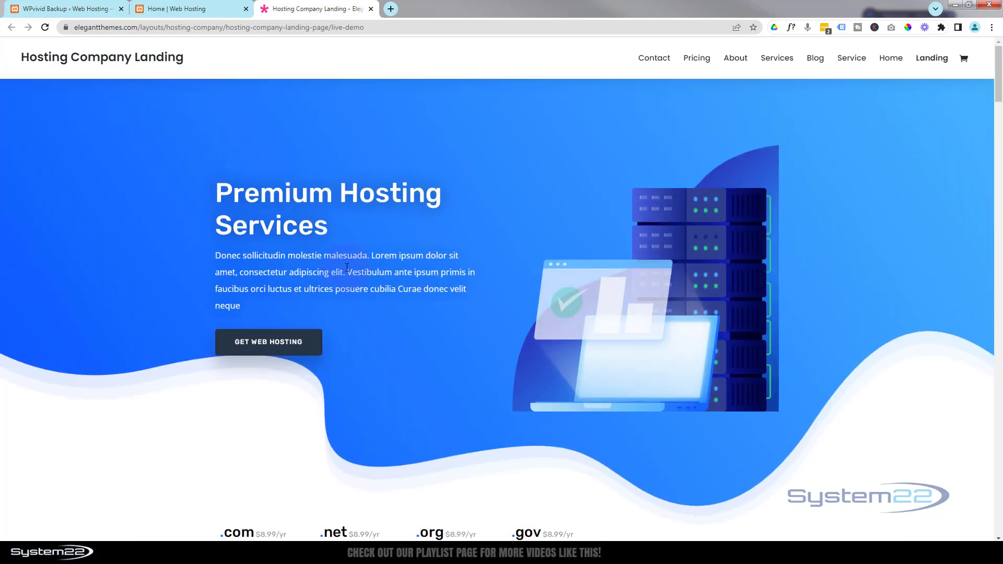
scroll(368, 254, "down", 5)
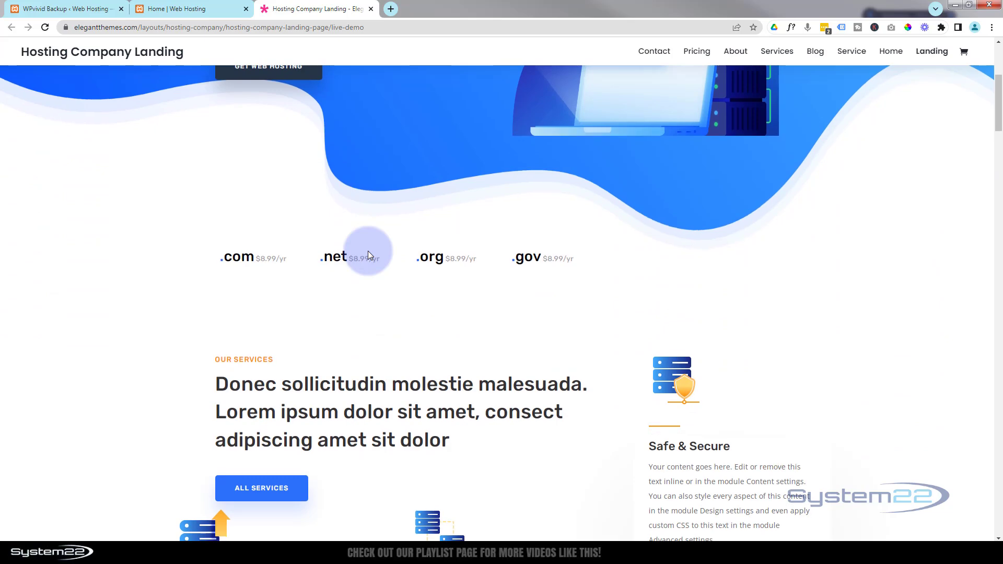
scroll(368, 251, "down", 5)
scroll(369, 251, "down", 3)
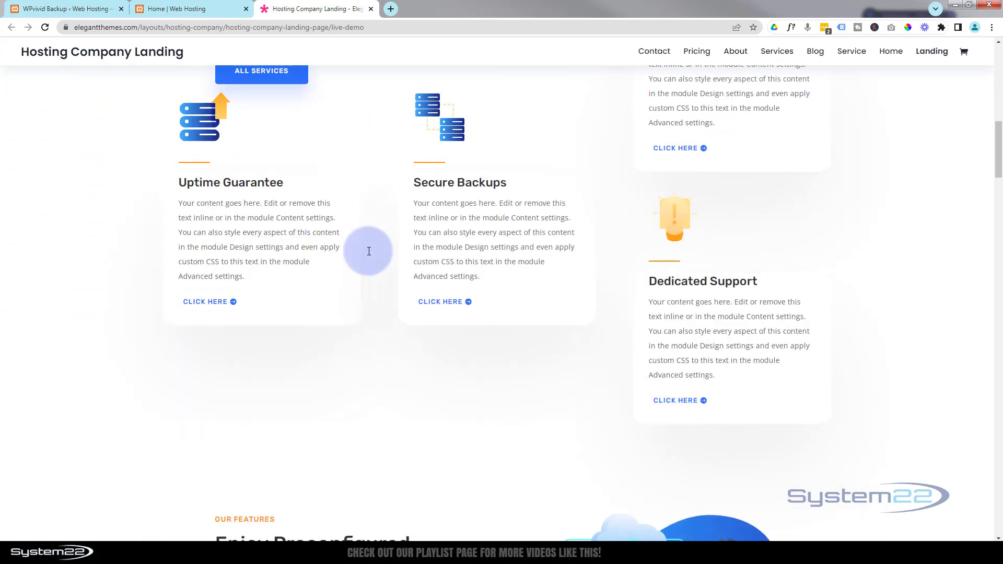
scroll(368, 251, "up", 12)
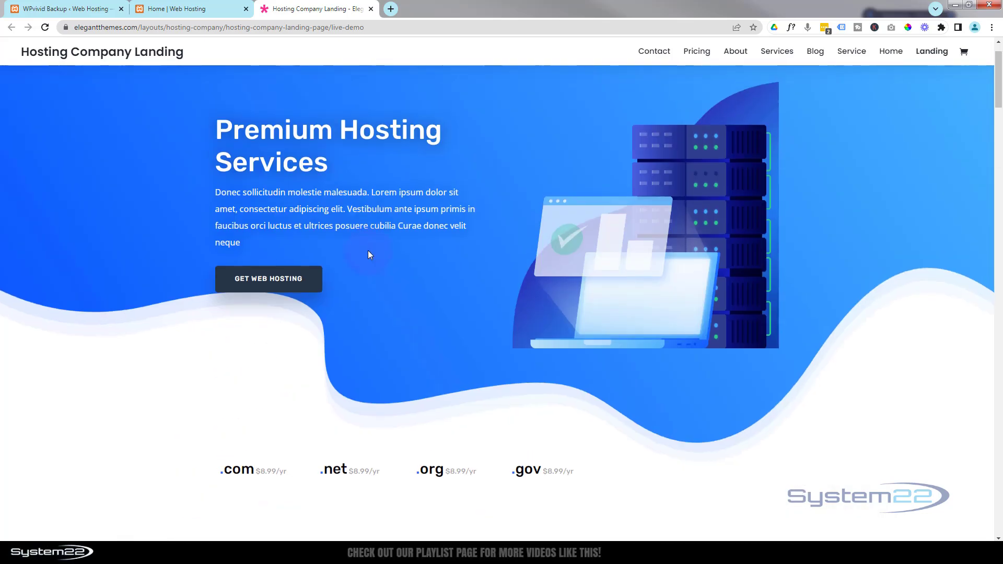
scroll(368, 249, "up", 1)
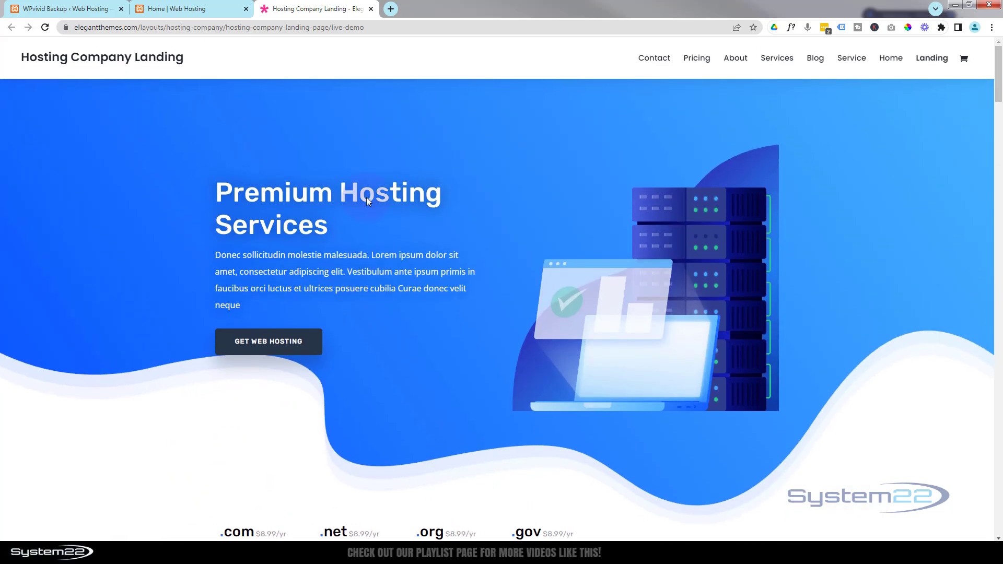
left_click(371, 9)
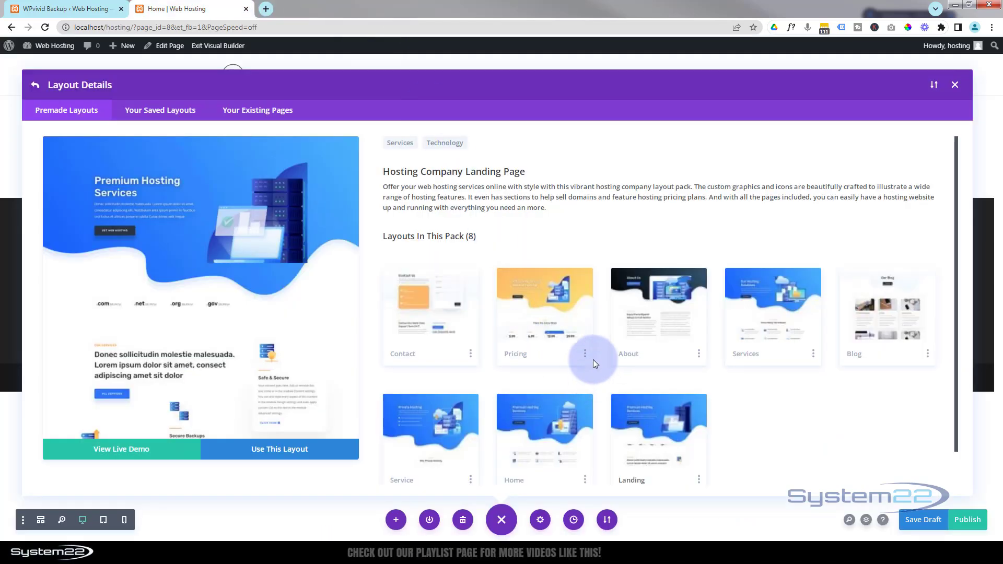
Step: Choose the Home layout from the Hosting Company pack and load it onto the page
scroll(591, 338, "down", 1)
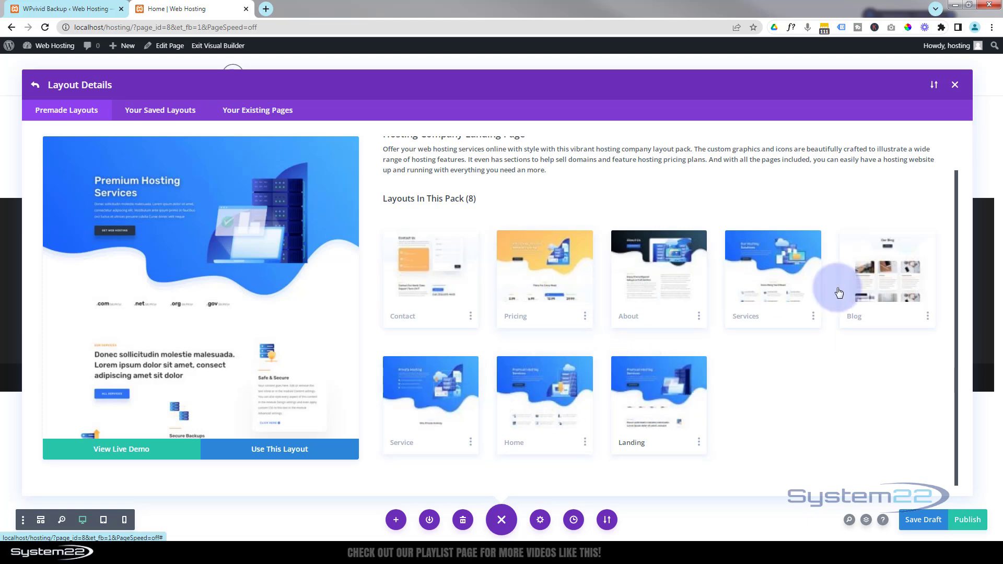
left_click(560, 423)
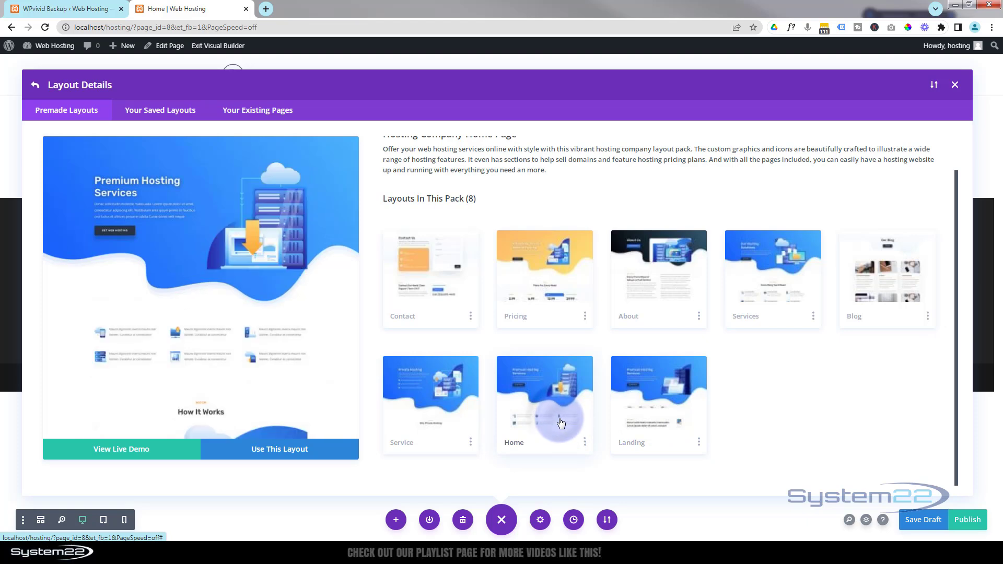
left_click(294, 455)
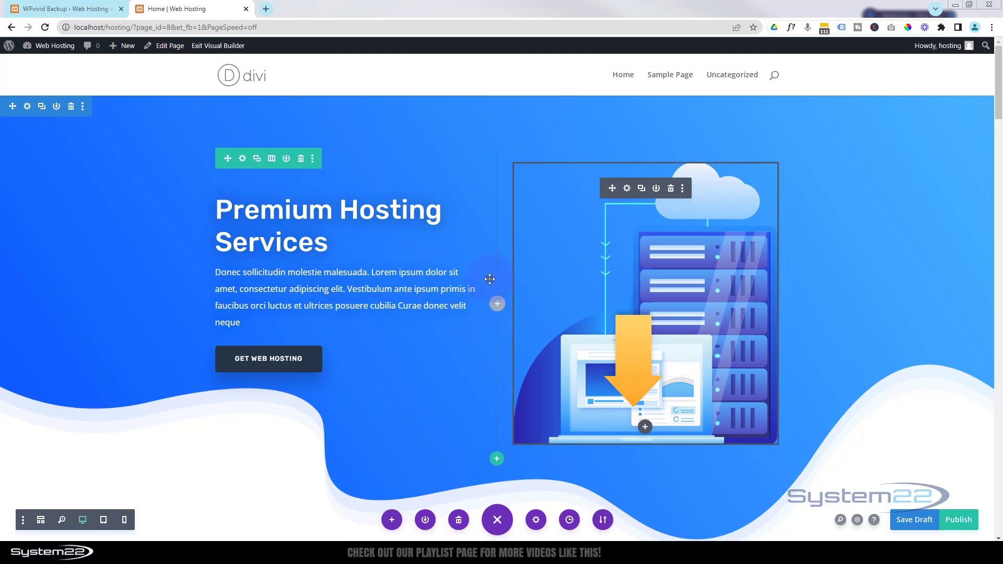
scroll(395, 385, "down", 5)
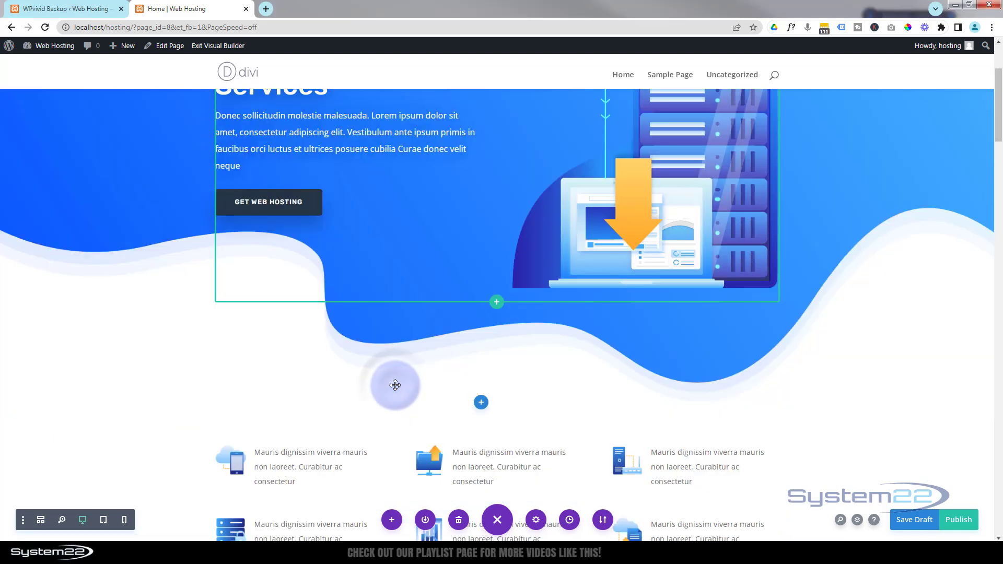
scroll(395, 385, "down", 2)
scroll(395, 386, "up", 7)
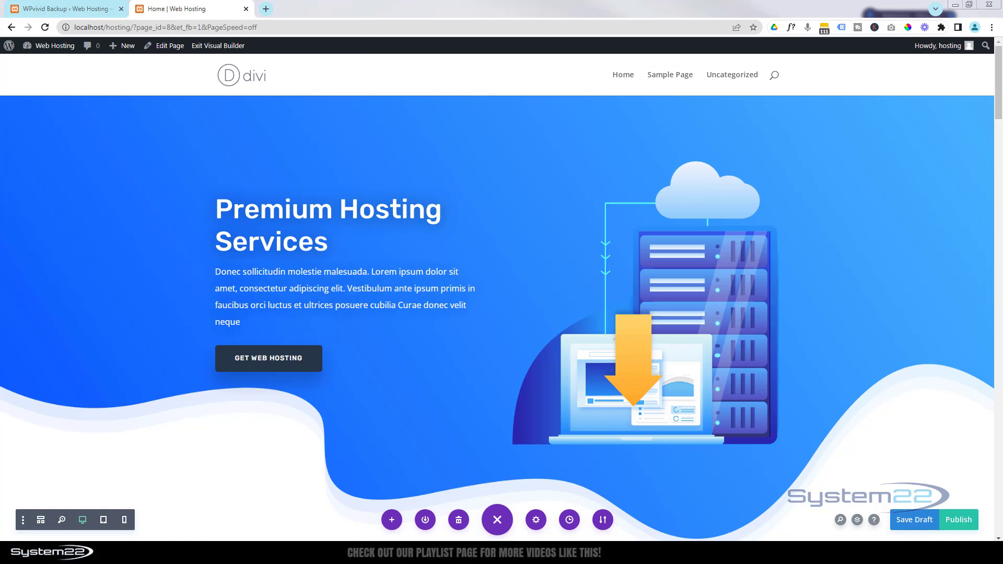
Step: Replace the hero heading with "Your Premier Web Design and Hosting Solution" and the paragraph with the "At System 22, we bring 12 years of expertise" text
left_click(325, 245)
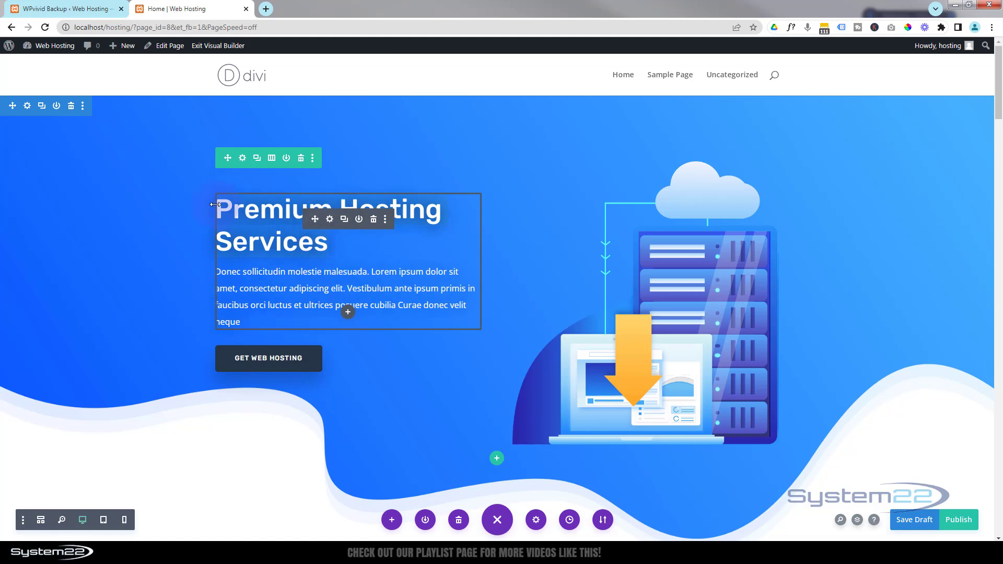
key("ctrl+a")
type("Your Premier Web Design and Hosting Solution")
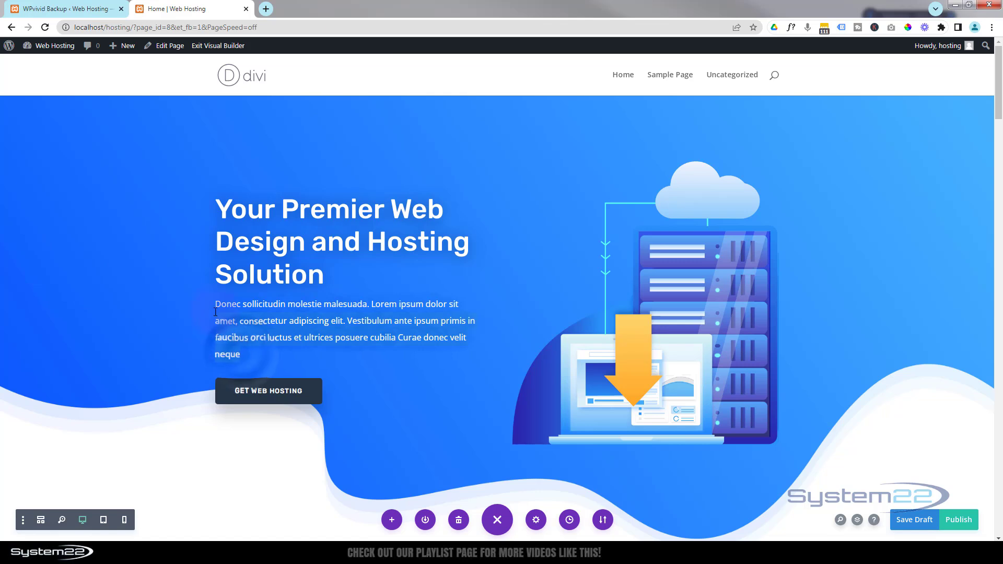
left_click_drag(215, 308, 191, 299)
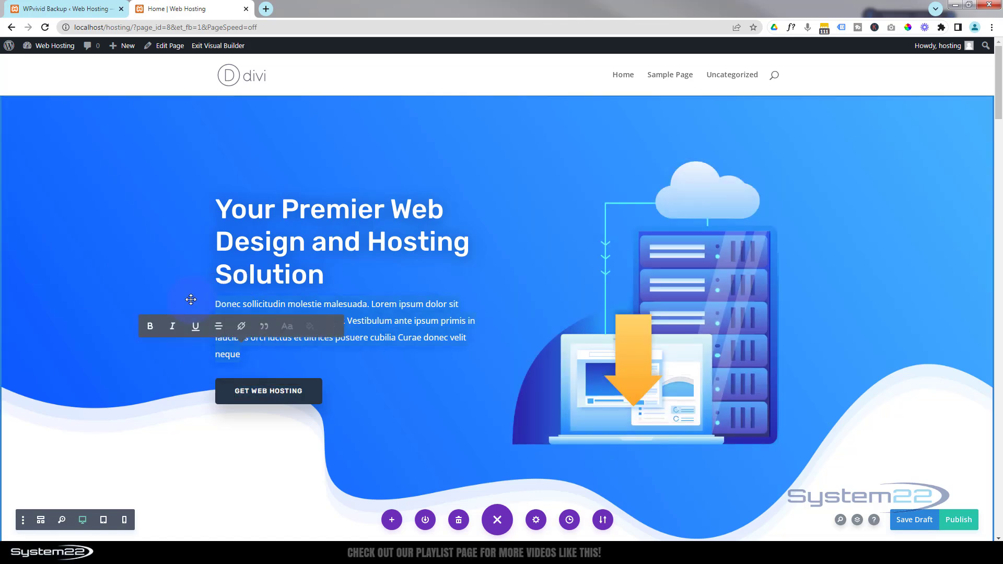
type("At System 22, we bring 12 years of expertise to the table, crafting visually stunning websites and providing reliable hosting solutions. Whether you're a startup or an established business, our dedicated team is here to elevate your online presence.")
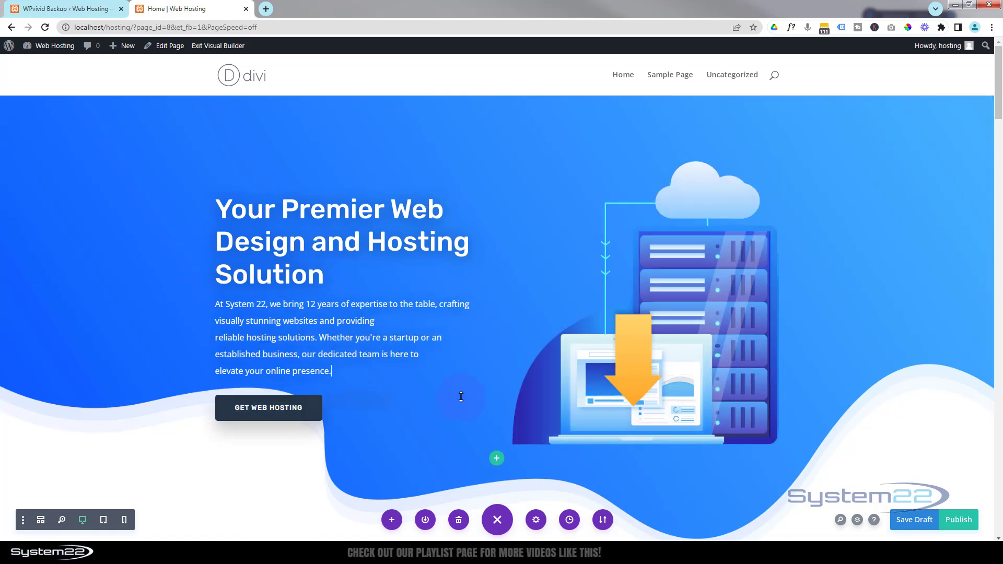
Step: Open the hero section's background settings and remove the white wave background image while keeping the blue gradient
scroll(296, 285, "down", 3)
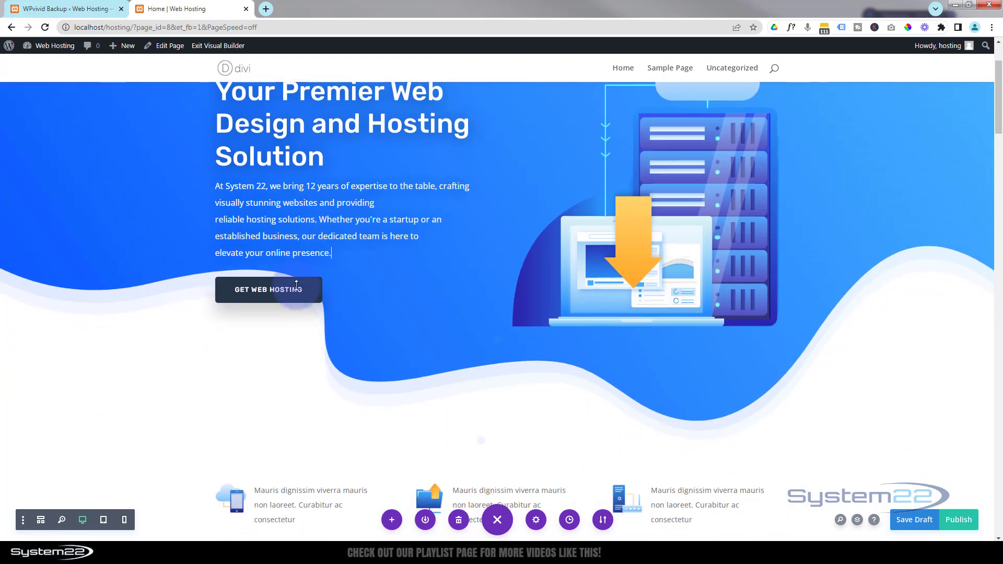
mouse_move(284, 294)
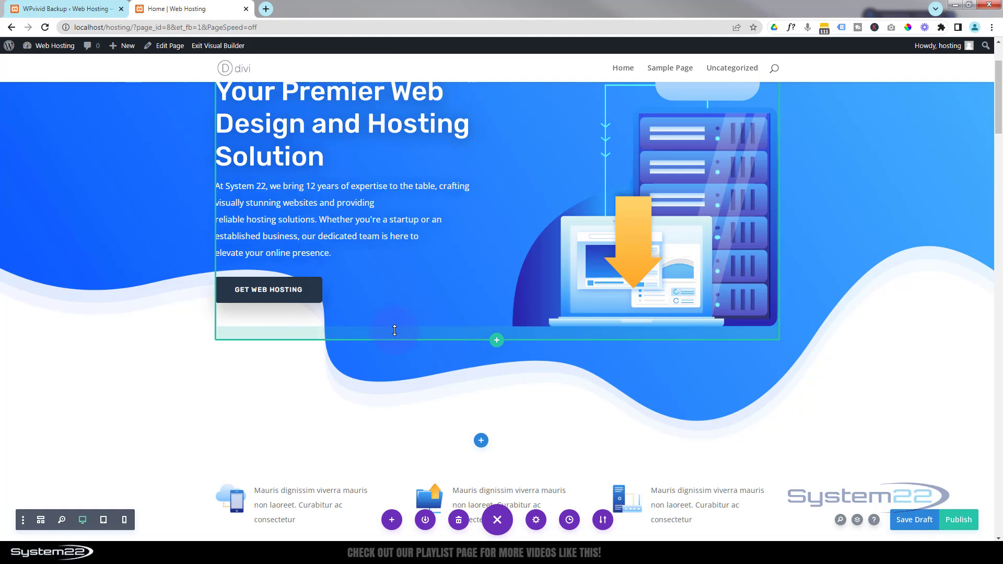
scroll(395, 330, "up", 2)
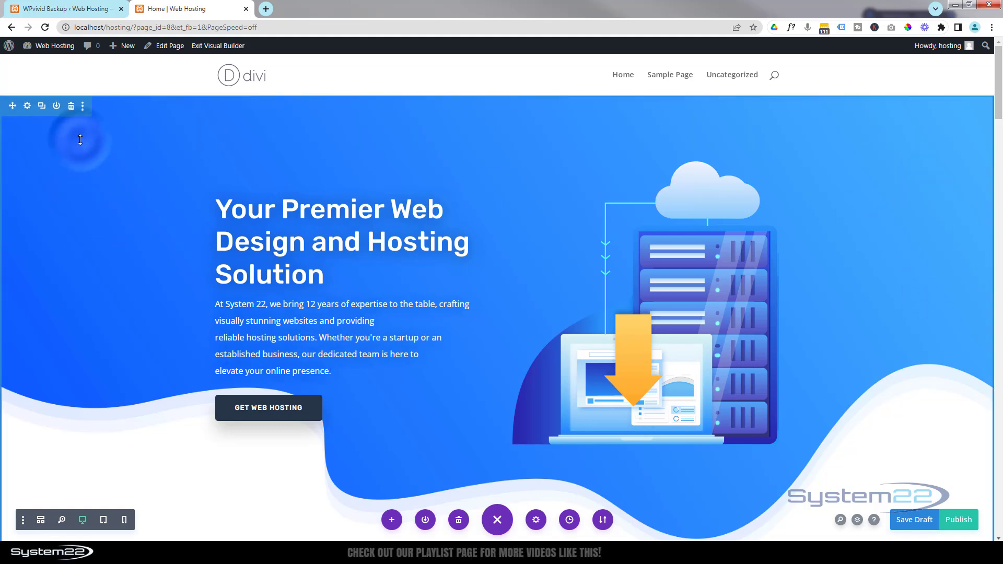
left_click(27, 109)
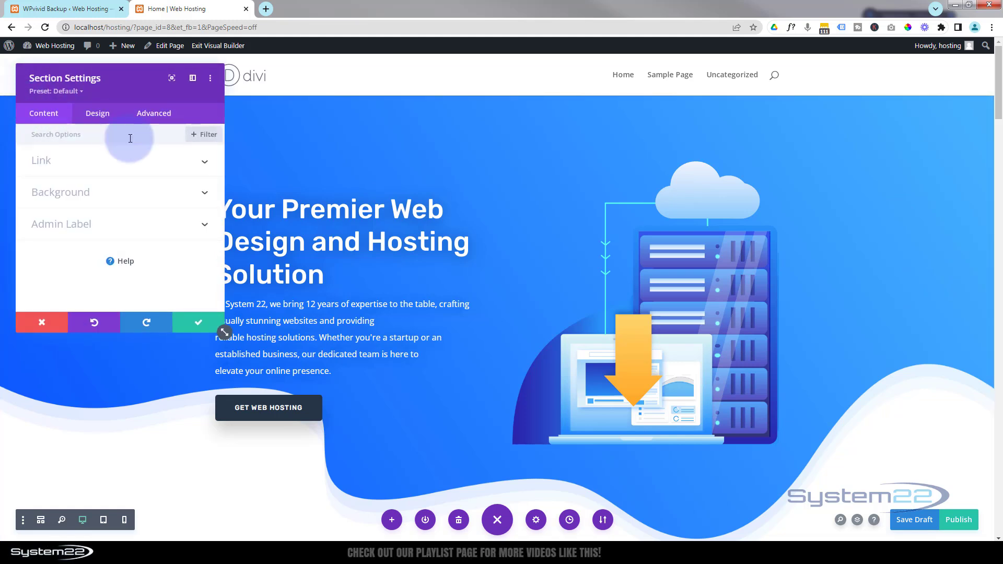
left_click(124, 193)
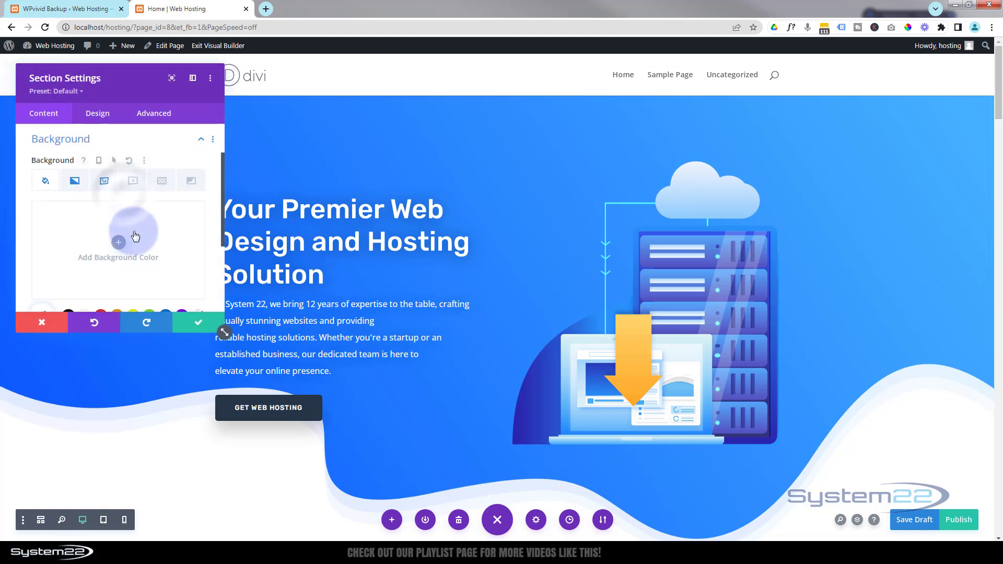
left_click(74, 181)
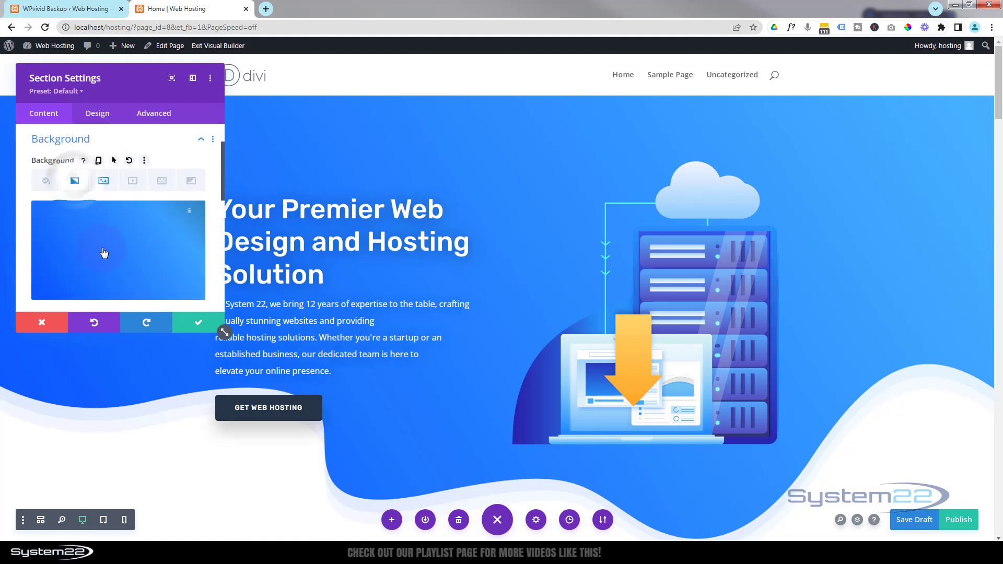
left_click(105, 182)
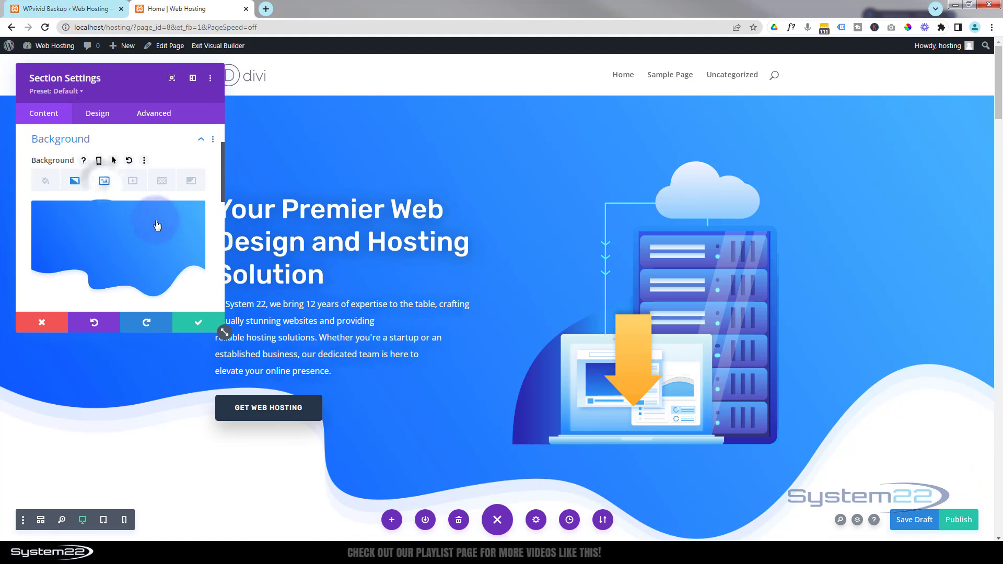
left_click(174, 217)
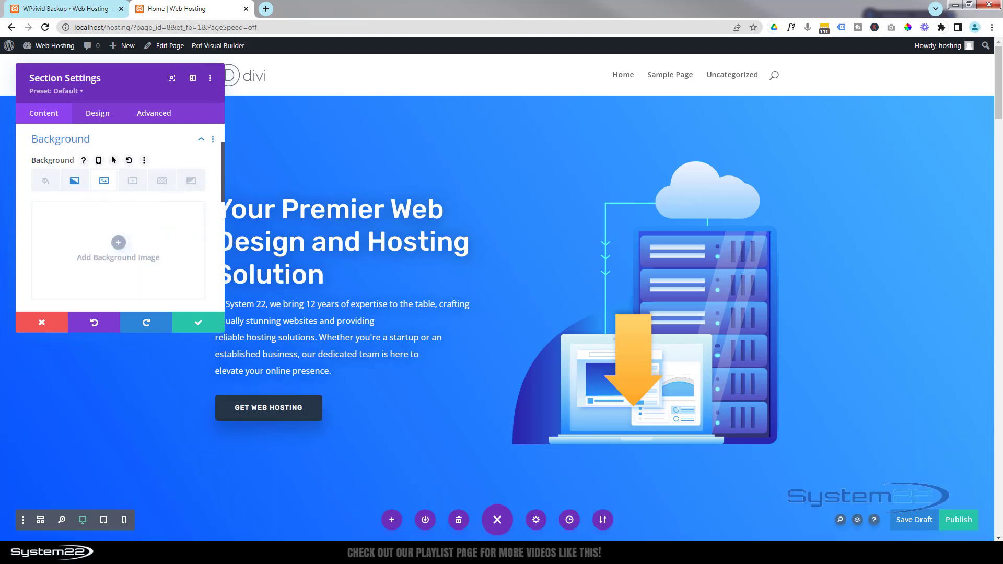
Step: Upload the photo of a man at a computer with alt text "Man on a computer" and use it as the hero section's background image
left_click(117, 243)
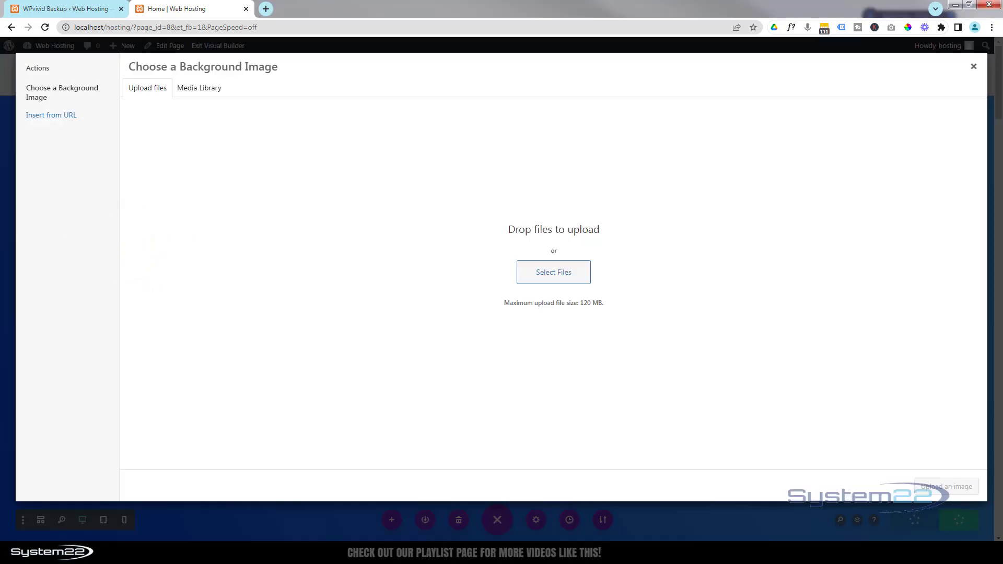
left_click_drag(0, 305, 324, 244)
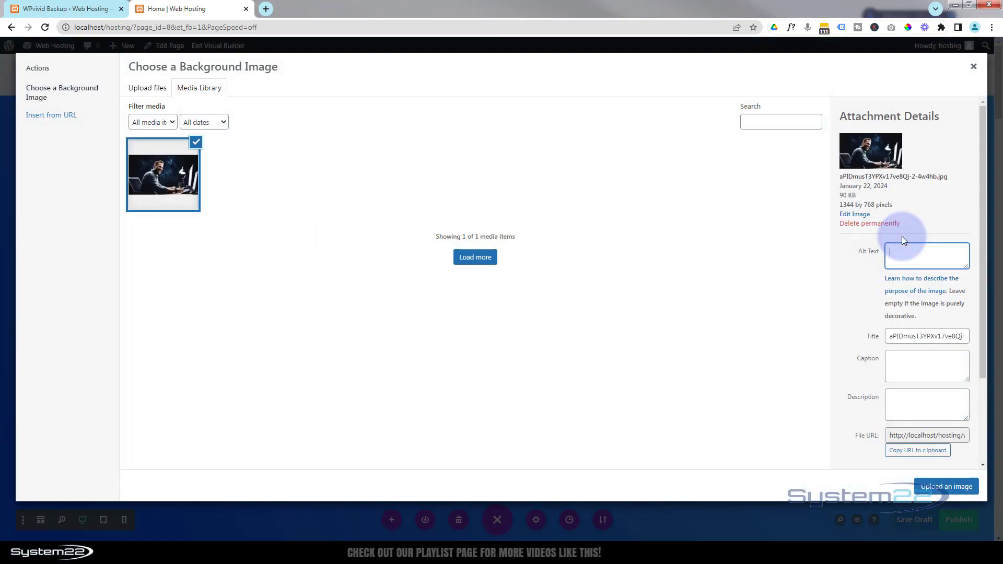
type("computer")
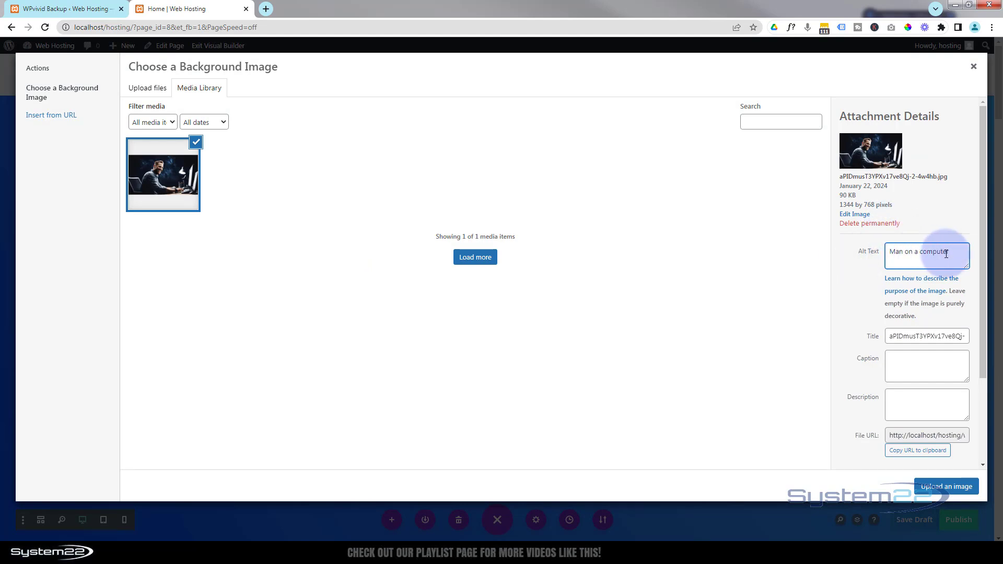
left_click_drag(951, 253, 888, 253)
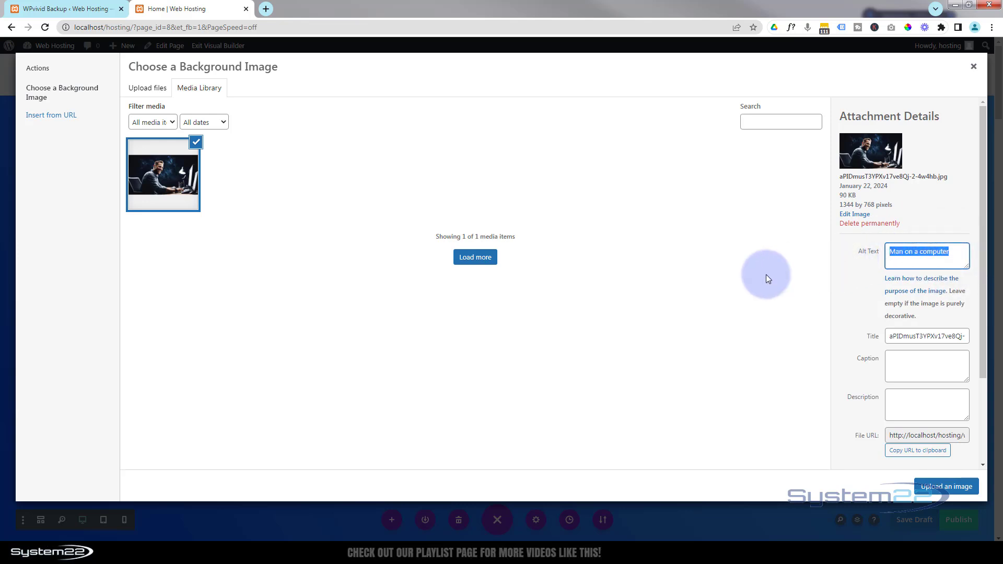
left_click(950, 248)
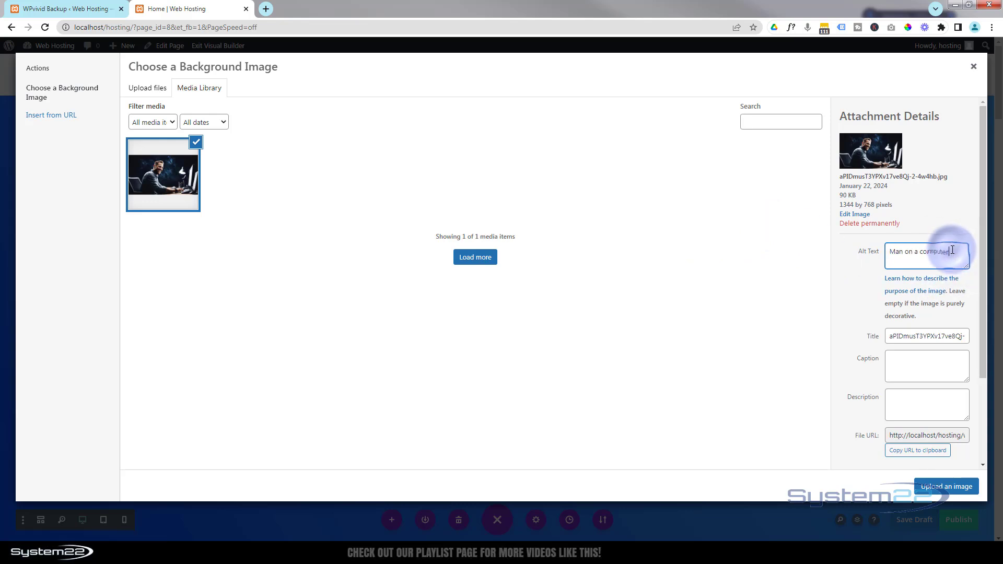
left_click(939, 488)
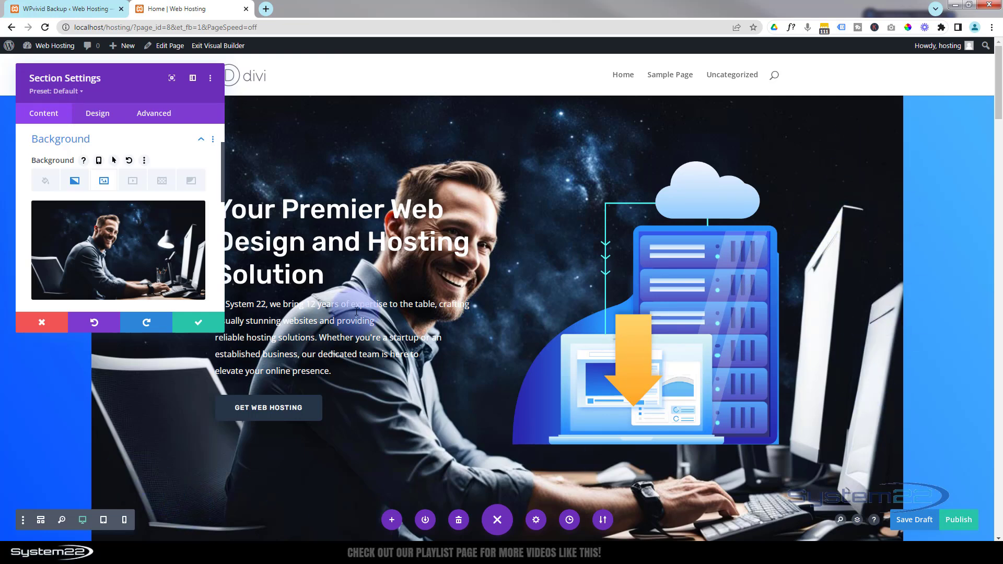
Step: Set the hero background image's size to Cover and its blend mode to Multiply
scroll(177, 214, "down", 2)
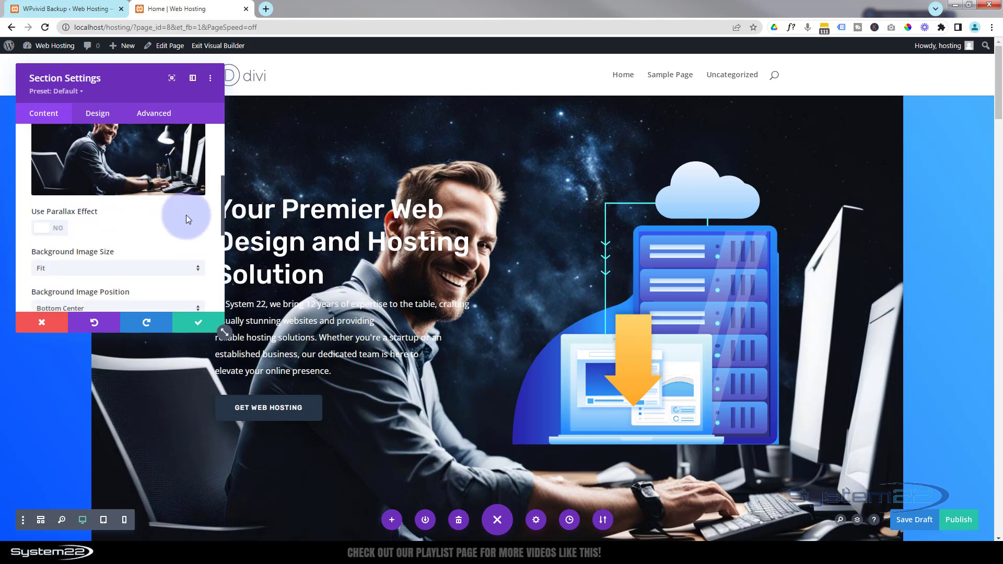
left_click(94, 269)
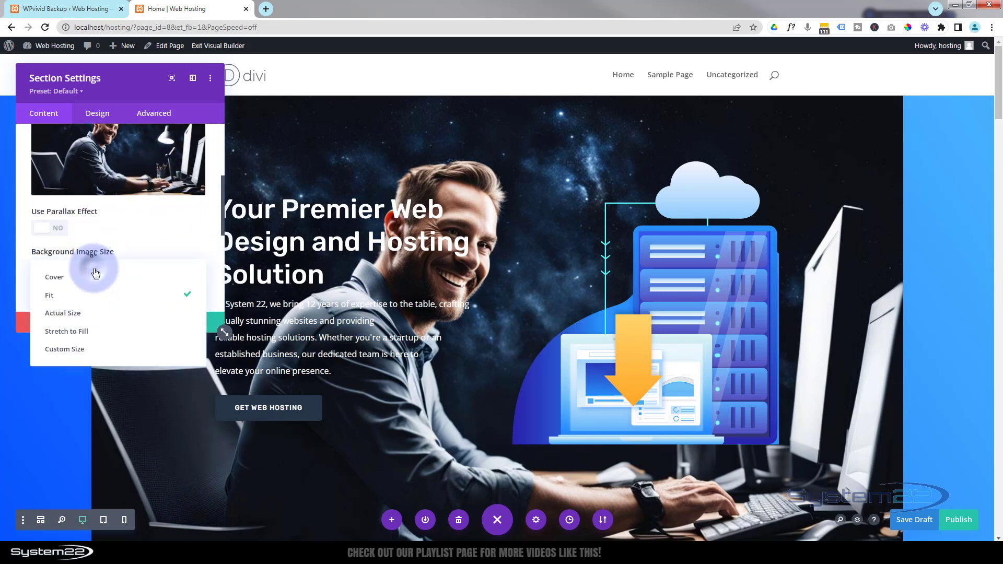
left_click(95, 277)
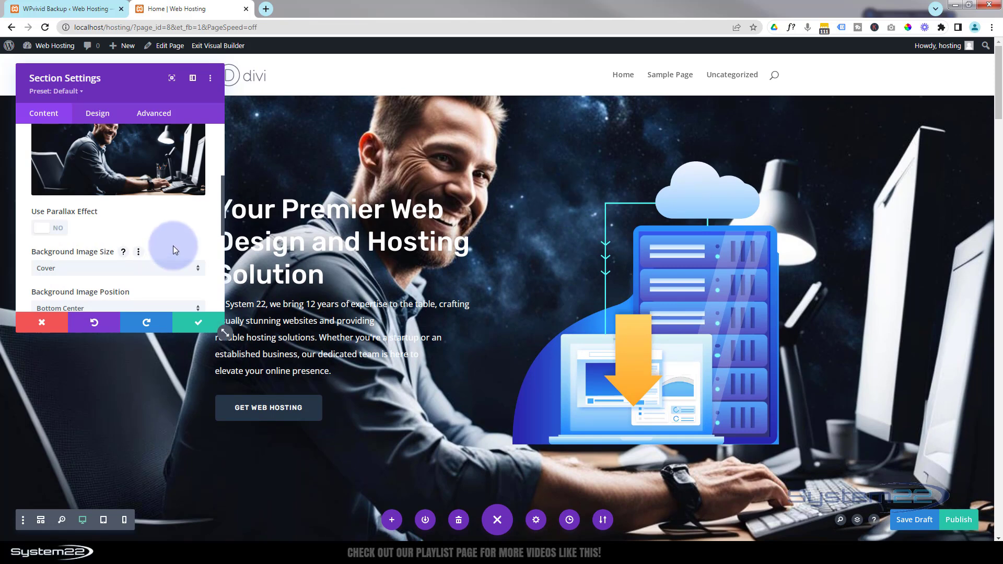
scroll(173, 245, "down", 3)
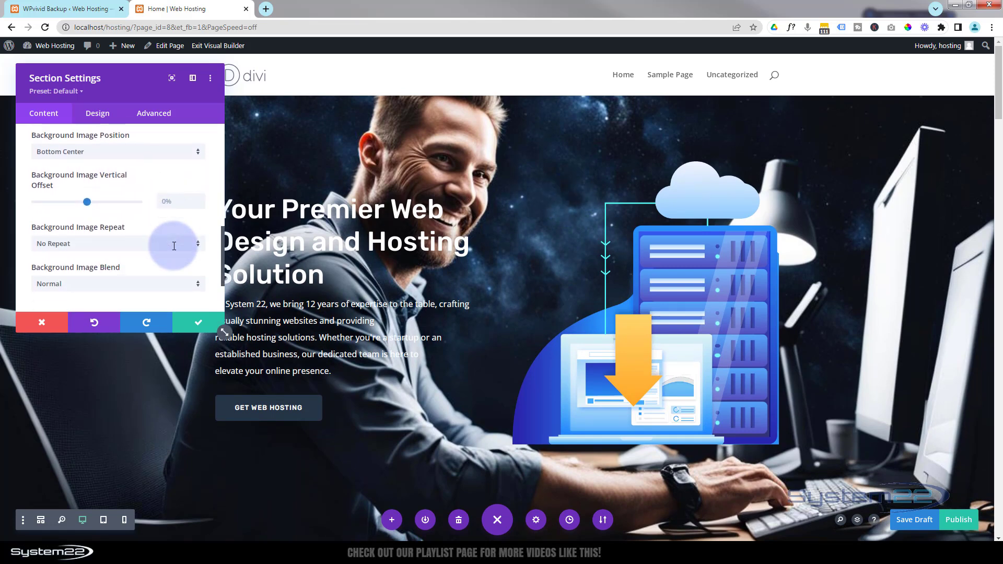
left_click(124, 284)
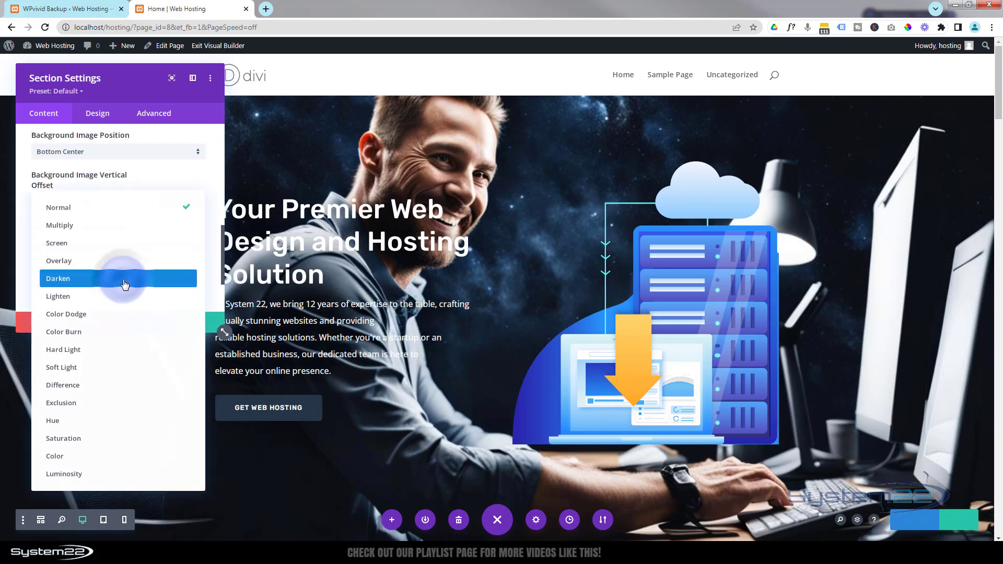
left_click(101, 233)
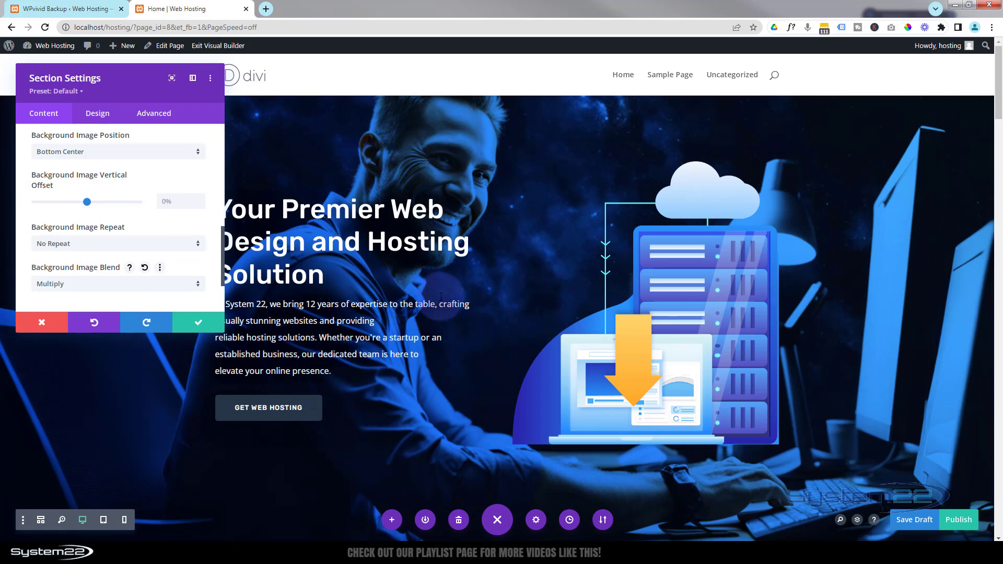
Step: Add a bottom divider with the layered gentle wave style to the hero section
scroll(440, 296, "down", 3)
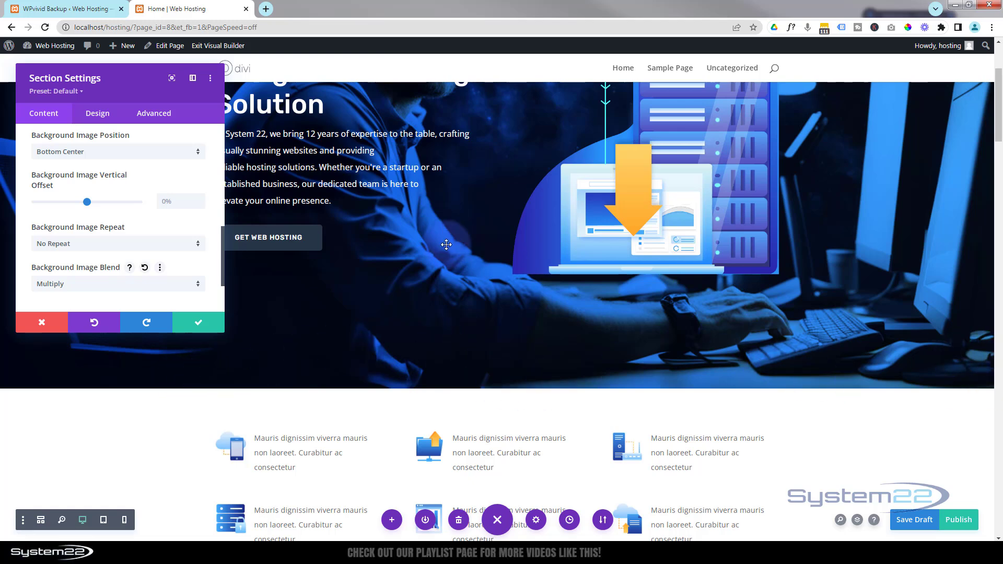
left_click(103, 115)
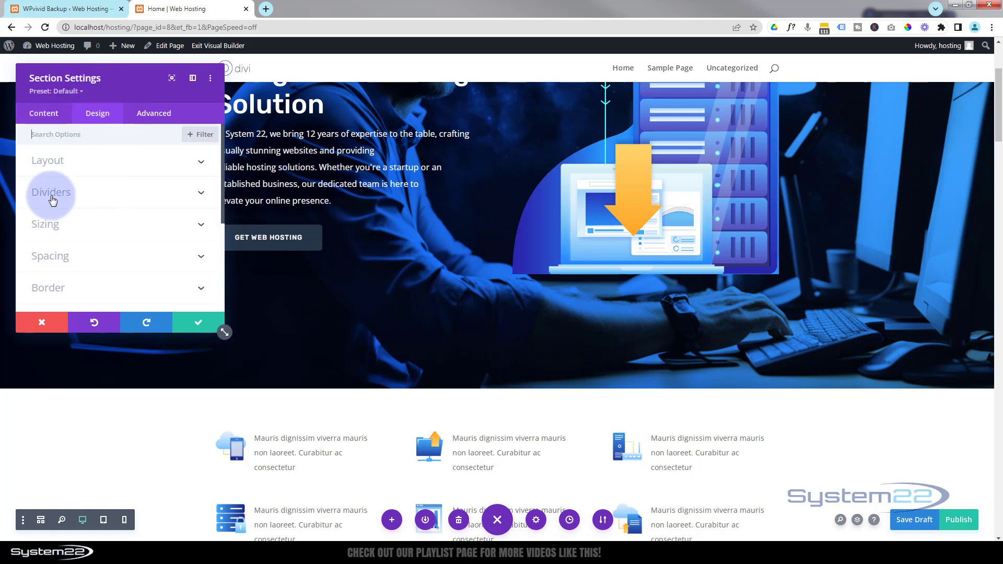
left_click(96, 193)
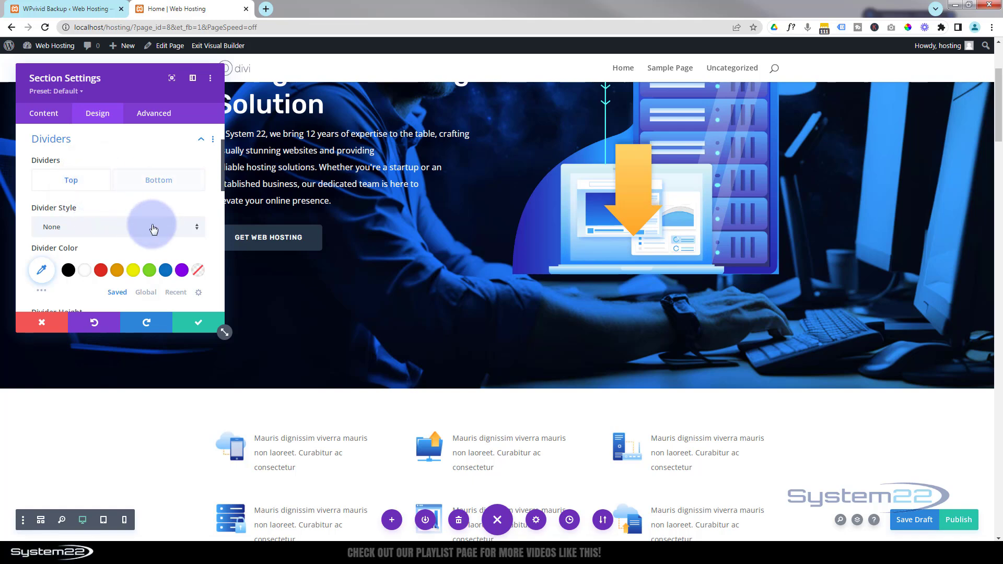
left_click(156, 177)
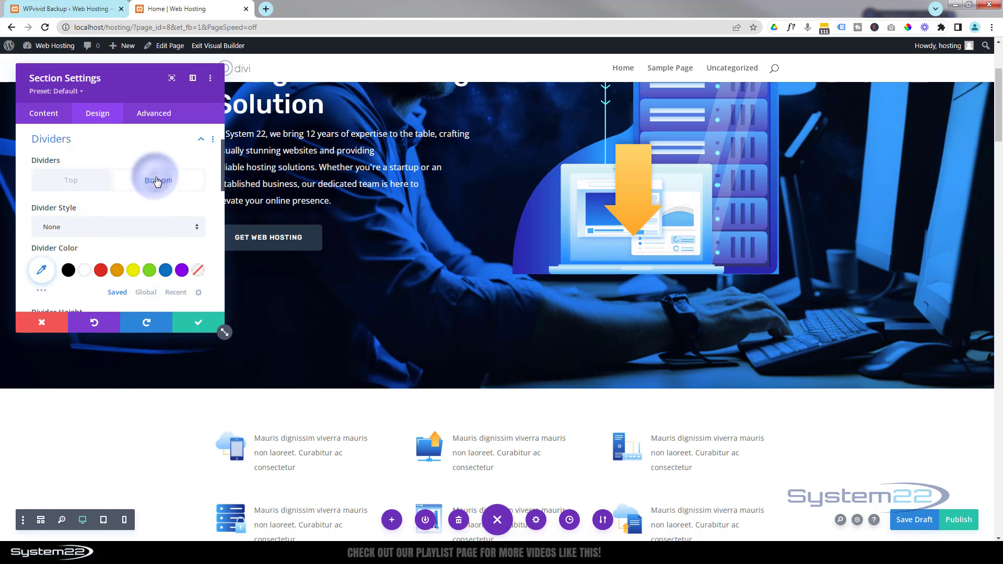
left_click(138, 231)
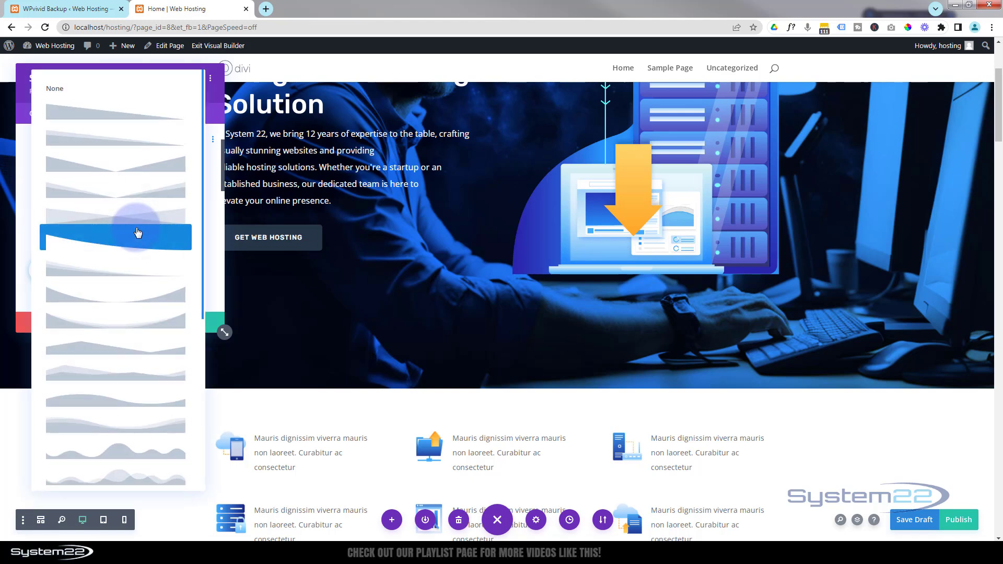
left_click(133, 425)
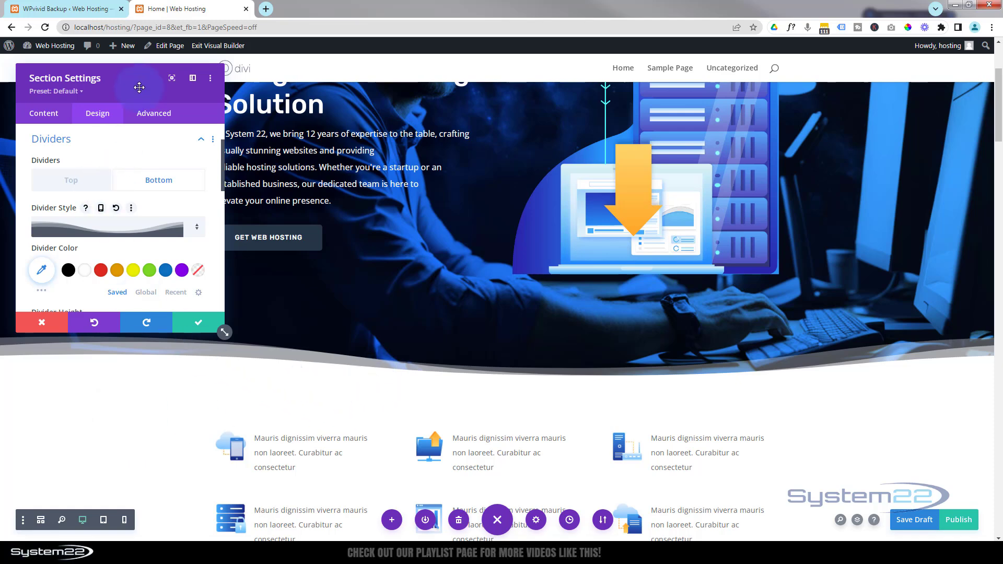
Step: Set the hero section's bottom divider height to 226px and save the section settings
left_click_drag(145, 75, 517, 66)
scroll(449, 219, "down", 2)
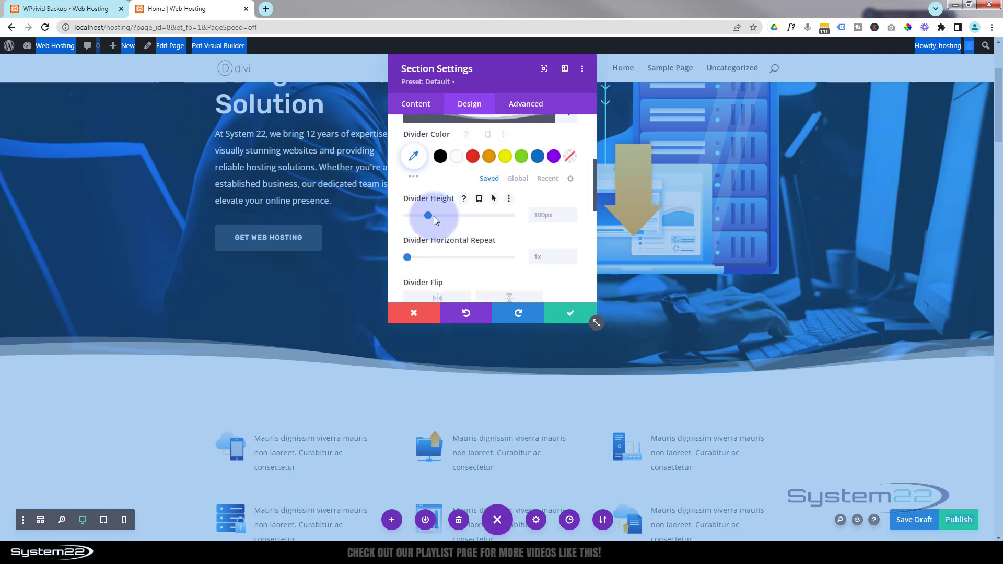
left_click_drag(430, 215, 454, 219)
left_click(132, 409)
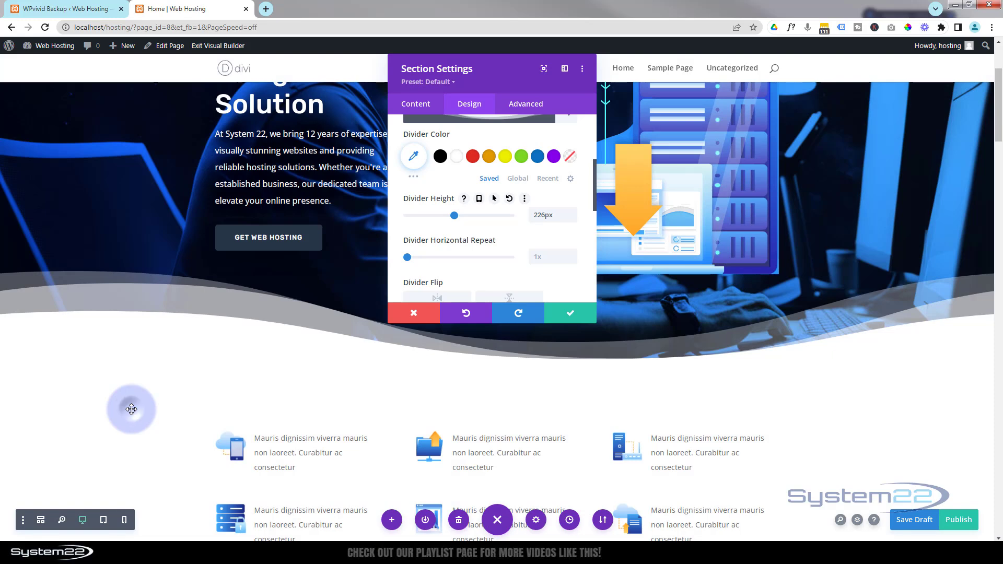
scroll(128, 314, "up", 2)
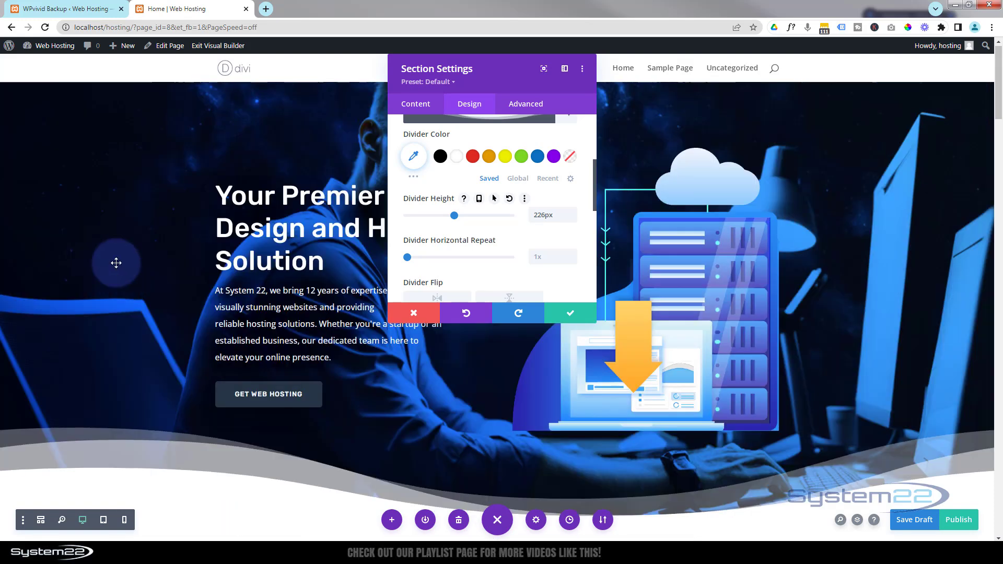
scroll(289, 284, "down", 1)
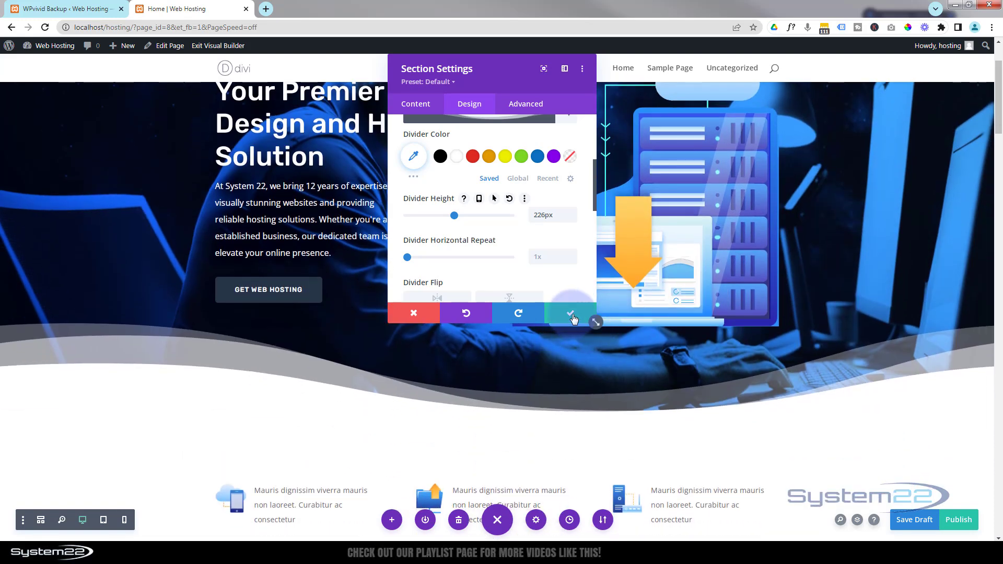
left_click(574, 317)
Step: Open the settings of the first blurb below the hero section and examine its image and icon options
scroll(146, 381, "down", 2)
scroll(146, 380, "down", 2)
scroll(147, 380, "down", 2)
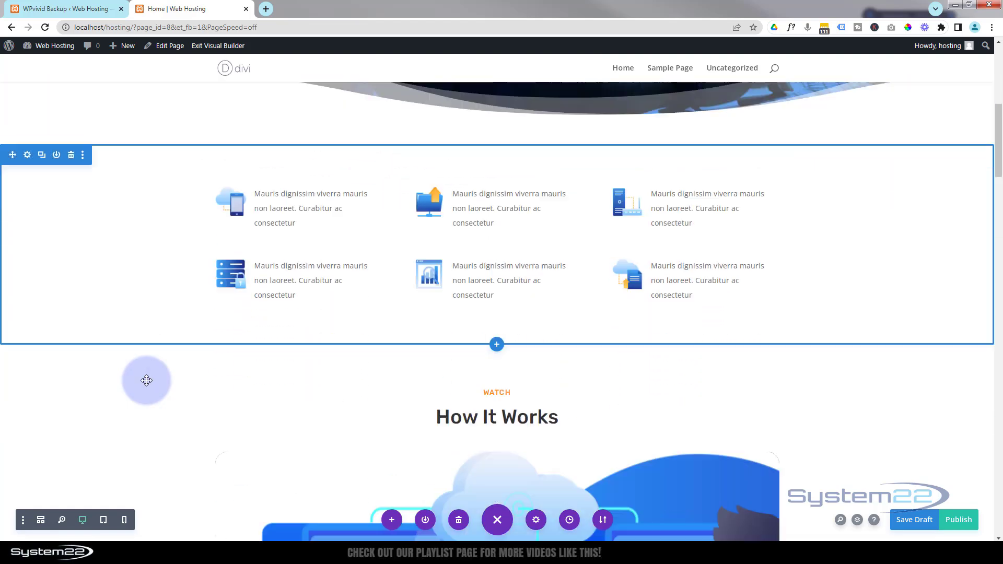
scroll(147, 380, "down", 2)
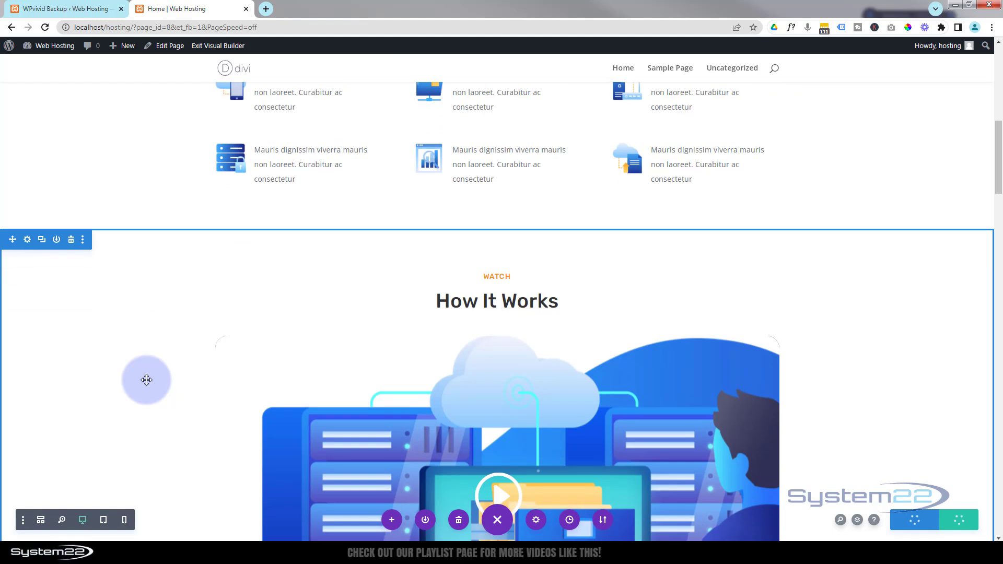
scroll(146, 380, "up", 3)
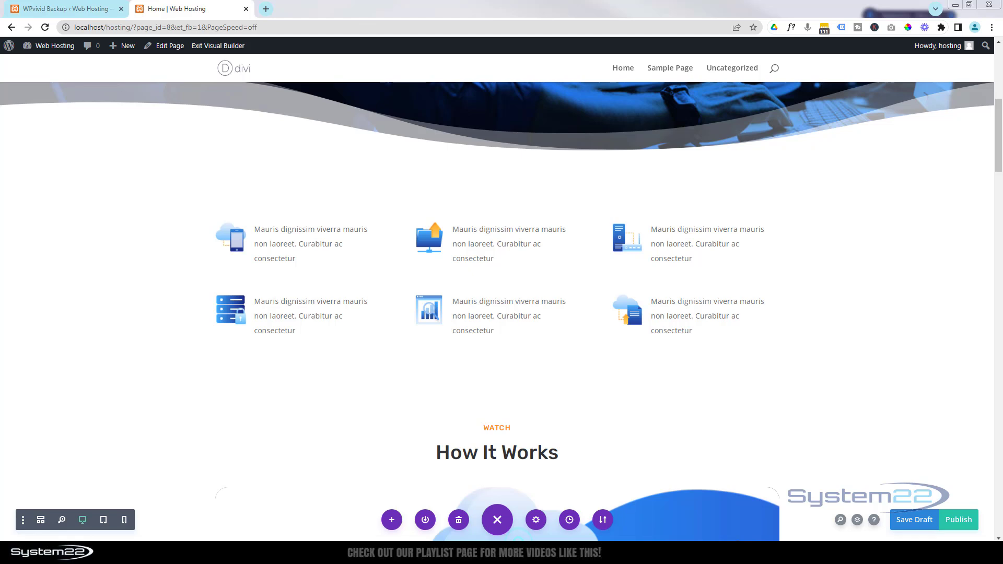
mouse_move(277, 240)
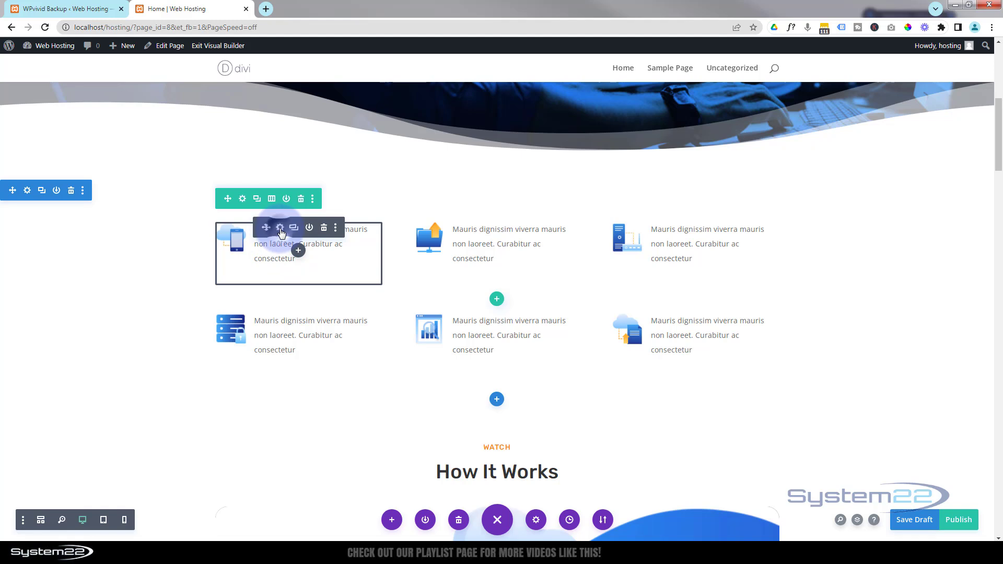
left_click(281, 228)
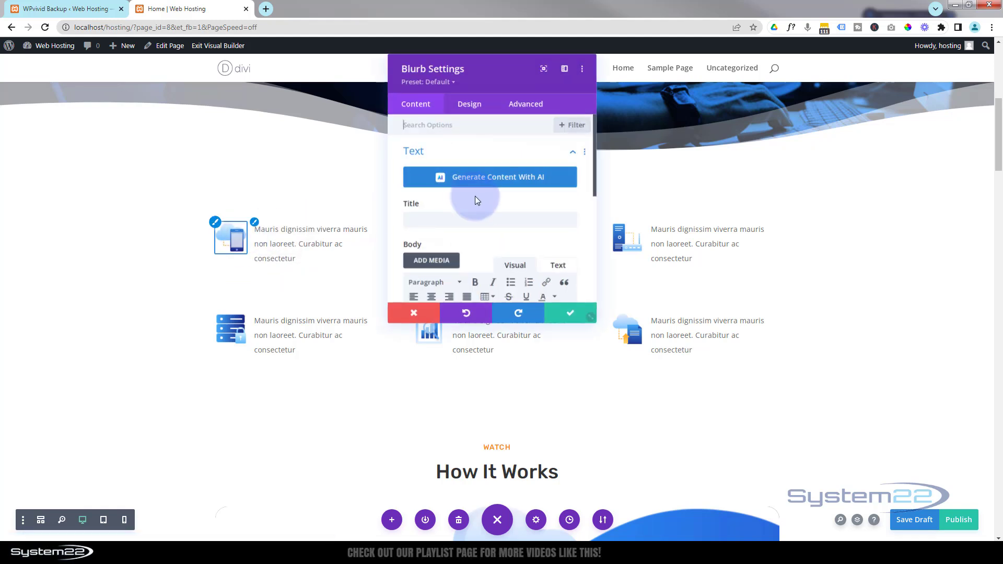
scroll(478, 197, "down", 5)
left_click(491, 187)
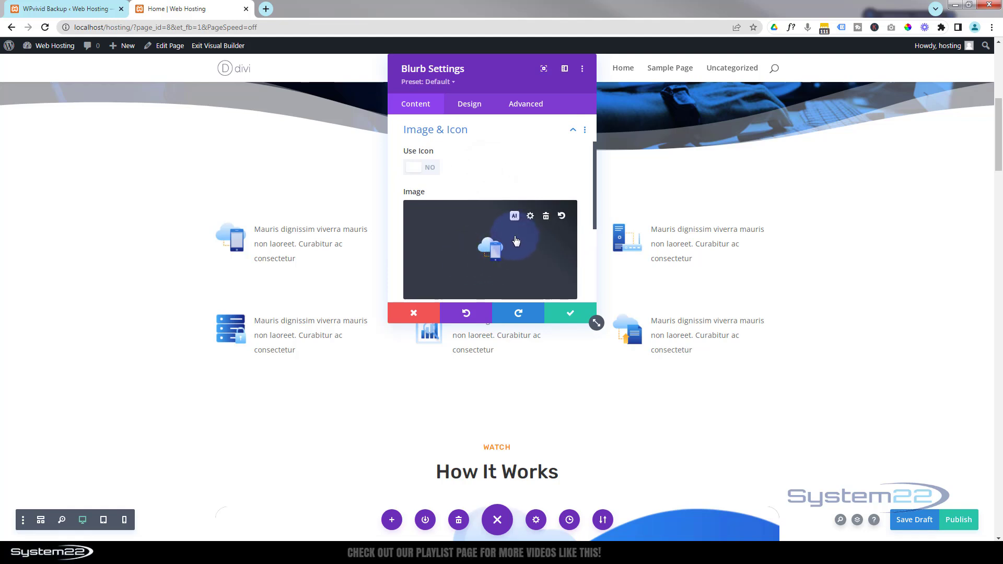
scroll(497, 244, "up", 2)
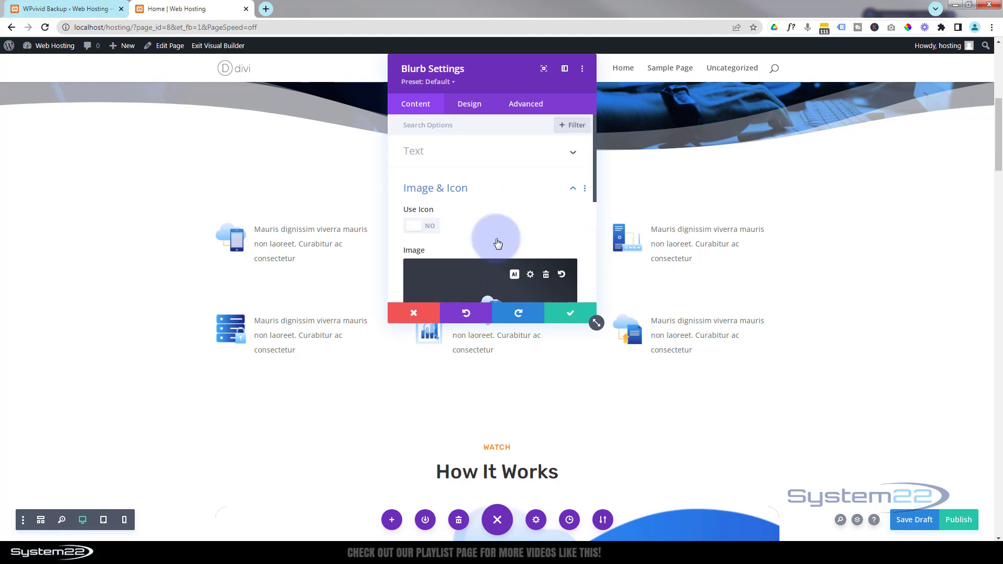
Step: Replace the first blurb's body with the lines "Custom Website Design", "Responsive Web Development" and "E-commerce Solutions", and save it
left_click(470, 153)
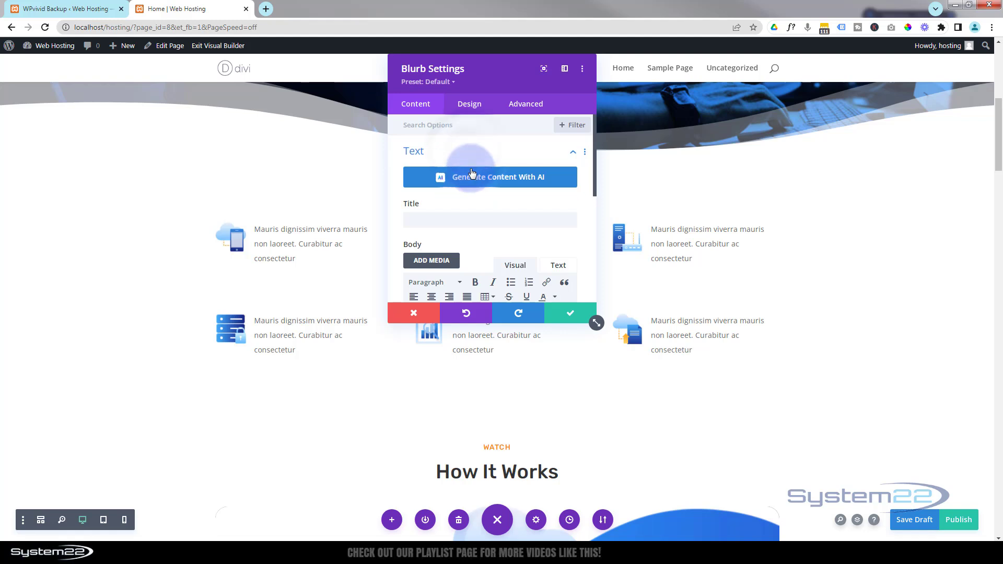
scroll(475, 171, "down", 2)
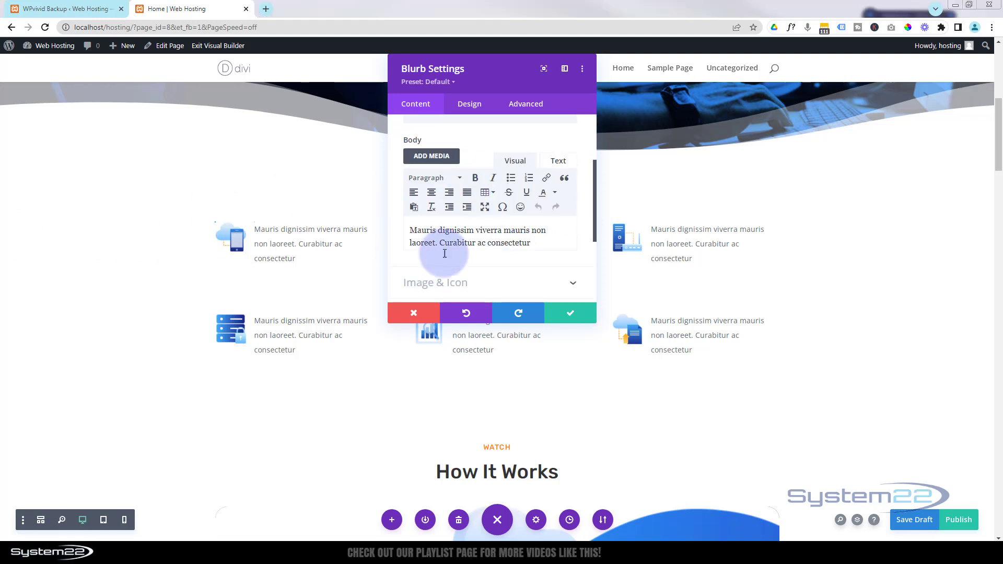
left_click_drag(401, 250, 395, 228)
type("Custom Website Design Responsive Web Development E-commerce Solutions")
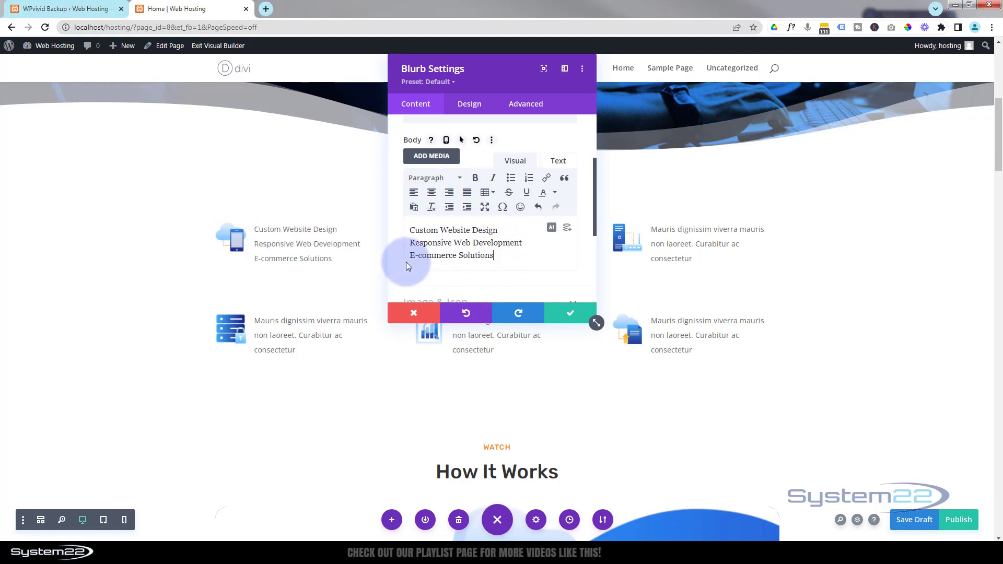
left_click(574, 314)
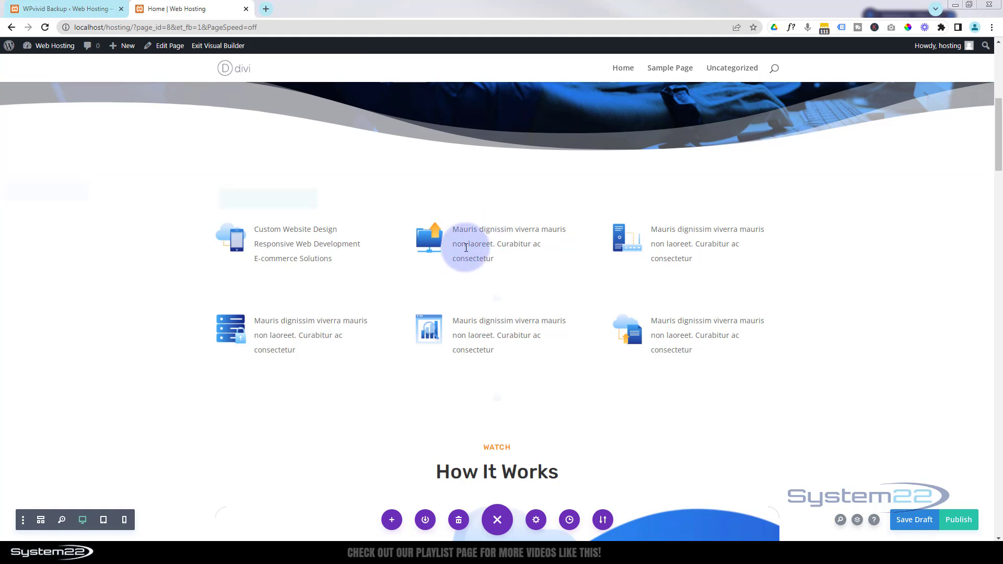
Step: Replace the body of the first row's middle blurb with "User Experience (UX) Design", "Domain Registration" and "Secure and Reliable Hosting", and save it
left_click(477, 228)
scroll(474, 243, "down", 3)
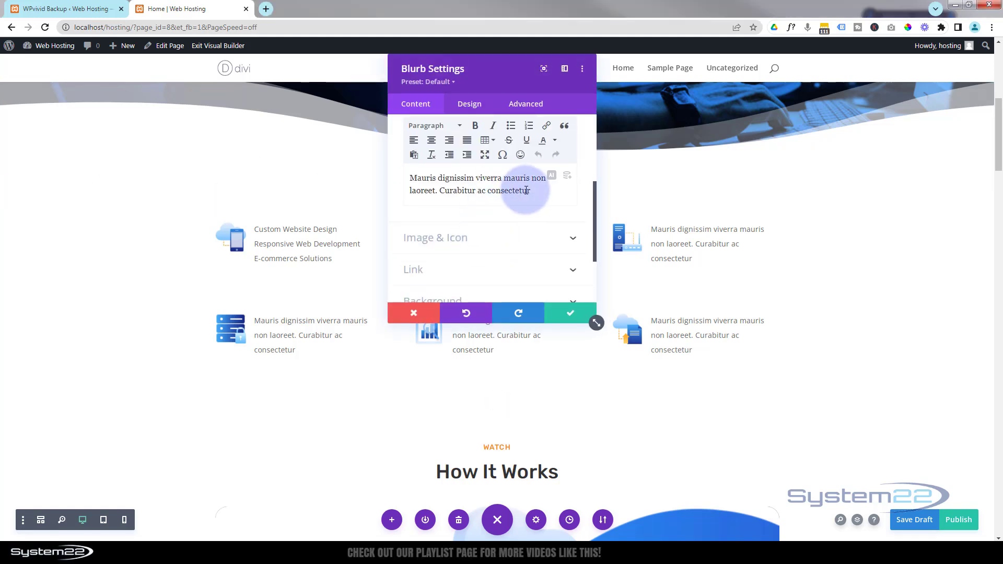
left_click_drag(533, 193, 403, 180)
type("User Experience (UX) Design Domain Registration Secure and Reliable Hosting")
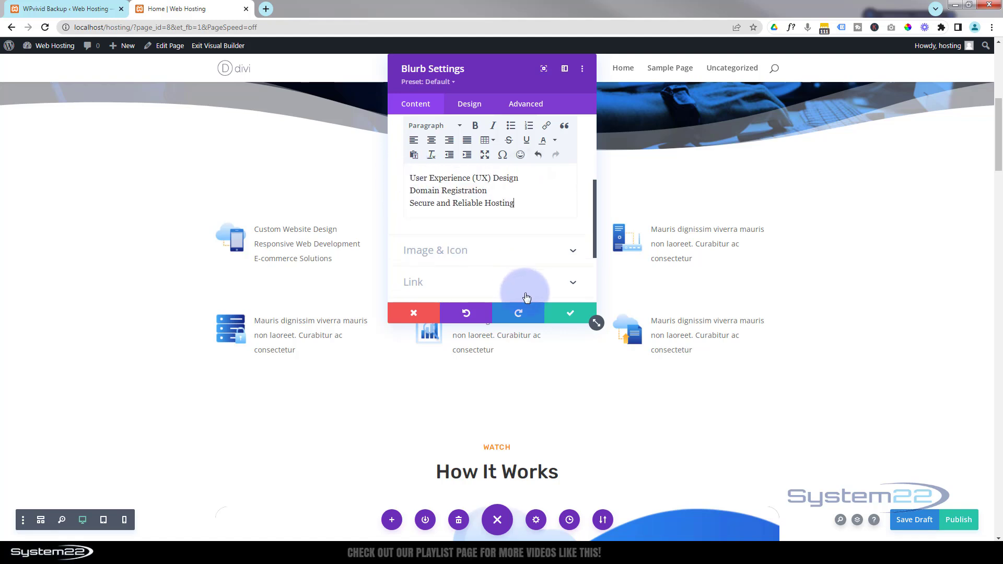
left_click(555, 314)
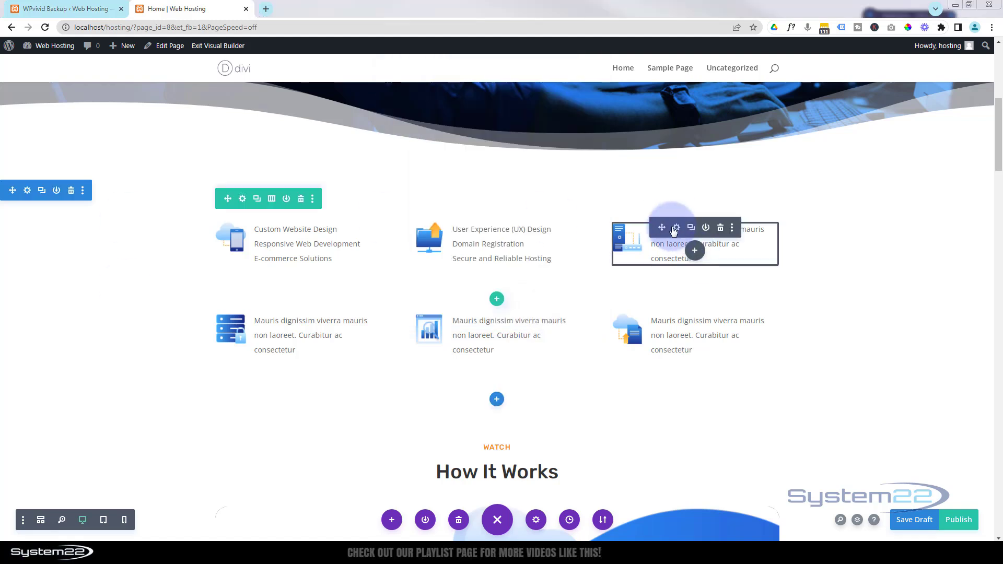
Step: Replace the body of the first row's third blurb with "Server Management", "Backup and Recovery" and "Keyword Research", and save it
left_click(676, 228)
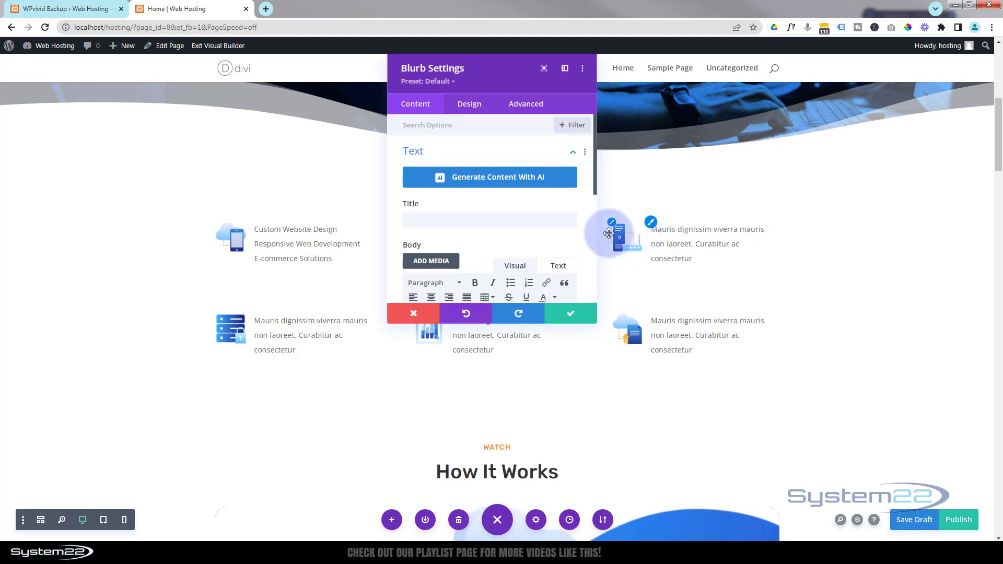
scroll(540, 259, "down", 3)
left_click_drag(535, 194, 383, 177)
type("Server Management Backup and Recovery Keyword Research")
left_click(559, 313)
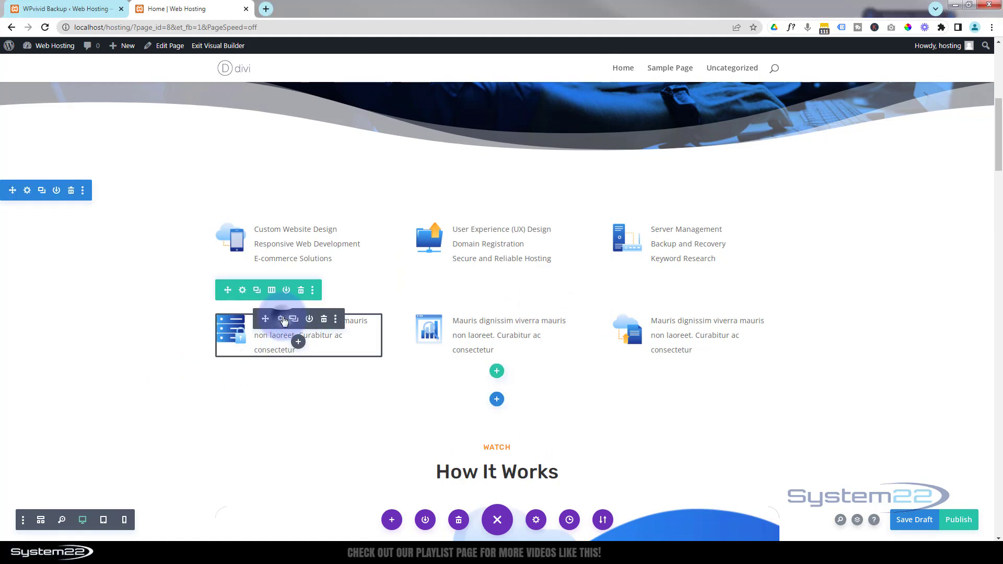
Step: Replace the body of the second row's first blurb with "On-Page SEO", "SEO Audits" and "Link Building", and save it
left_click(285, 320)
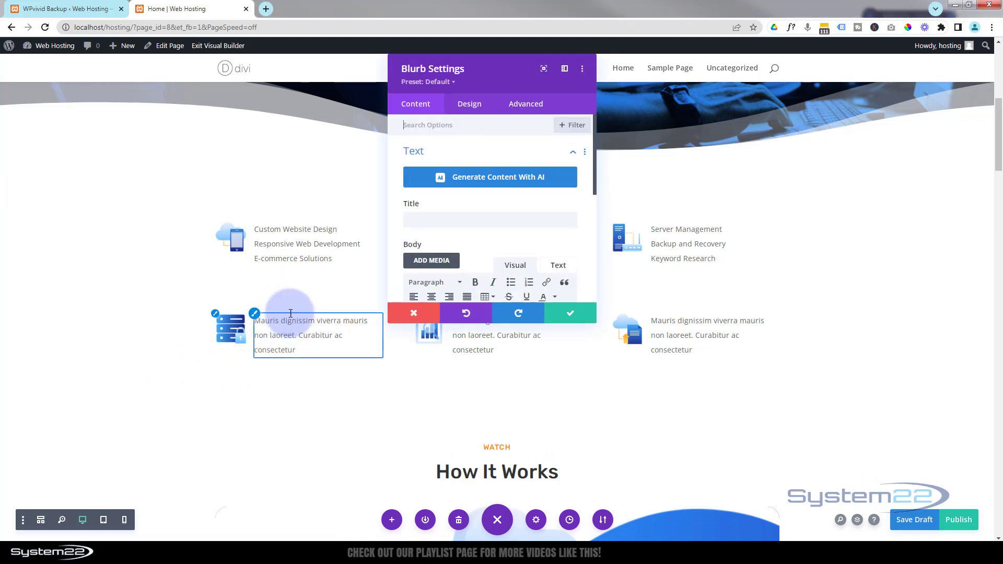
scroll(441, 259, "down", 2)
left_click_drag(542, 245, 399, 229)
type("On-Page SEO SEO Audits Link Building")
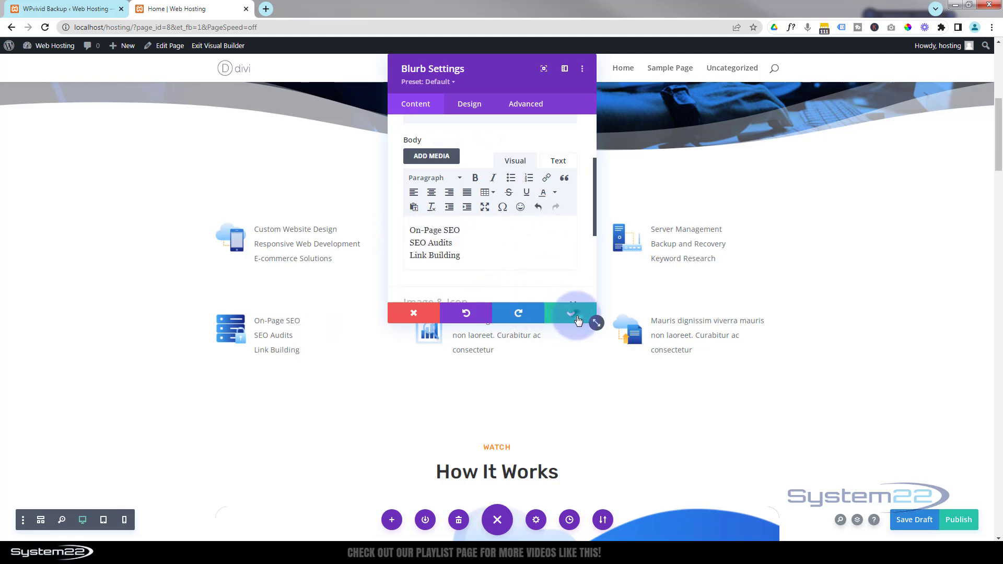
left_click(572, 313)
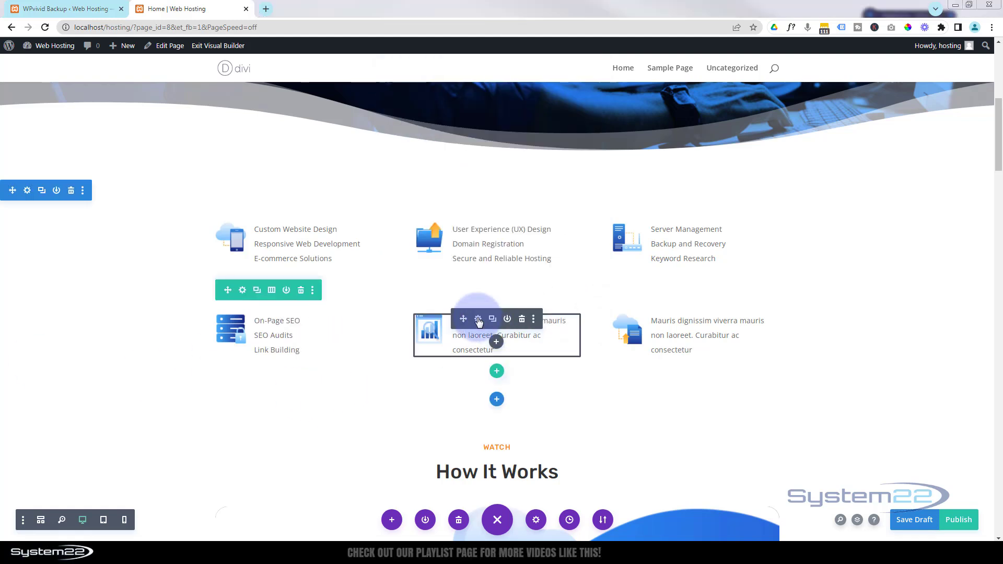
Step: Replace the body of the second row's middle blurb with "Regular Updates", "Security Monitoring" and "Technical Support", and save it
left_click(478, 319)
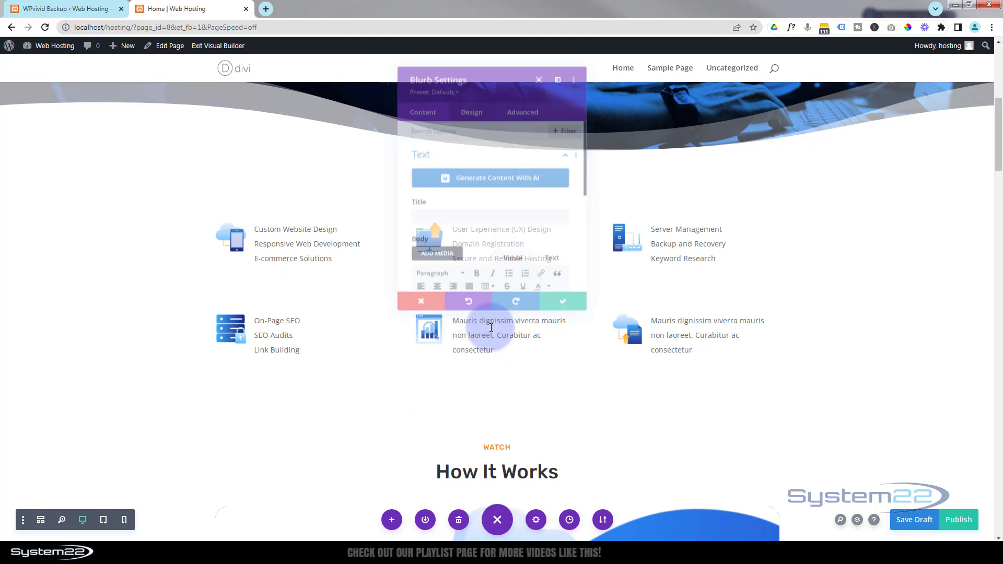
scroll(507, 235, "down", 3)
left_click_drag(532, 191, 381, 174)
type("Regular Updates Security Monitoring Technical Support")
left_click(570, 314)
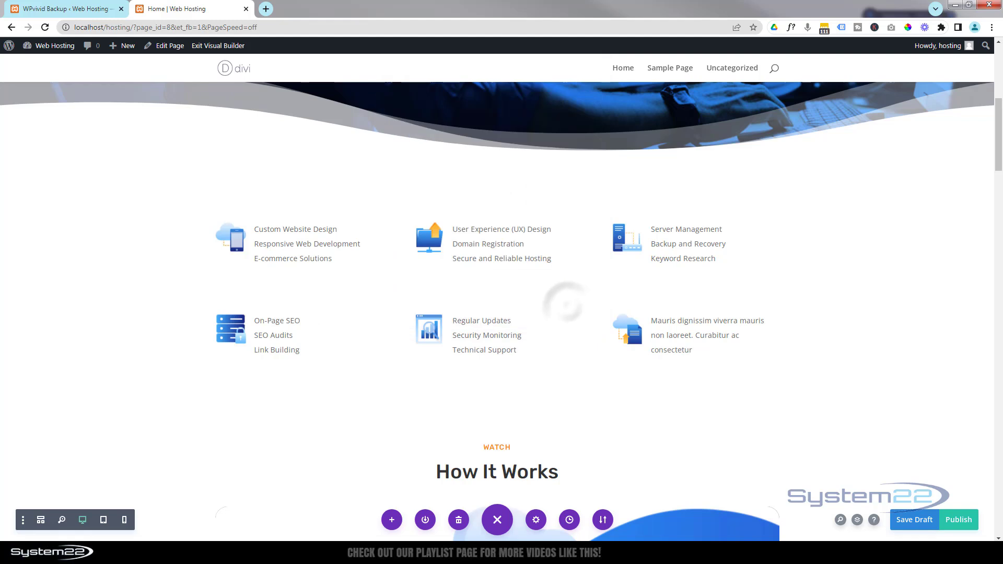
Step: Replace the body of the second row's third blurb with "Performance", "Optimization" and "Security", and save it
left_click(677, 320)
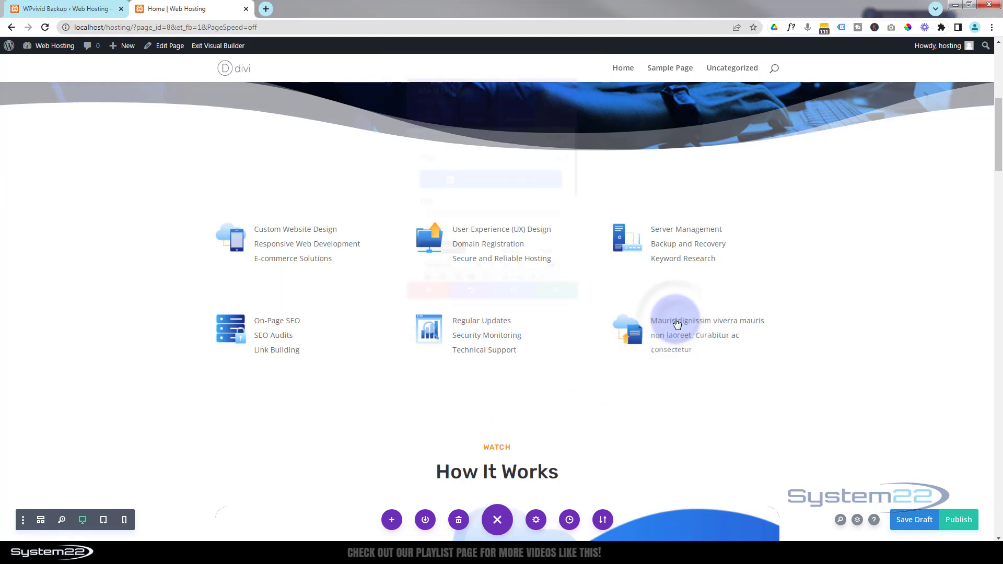
scroll(461, 235, "down", 3)
left_click_drag(551, 193, 394, 177)
type("Performance Optimization Security")
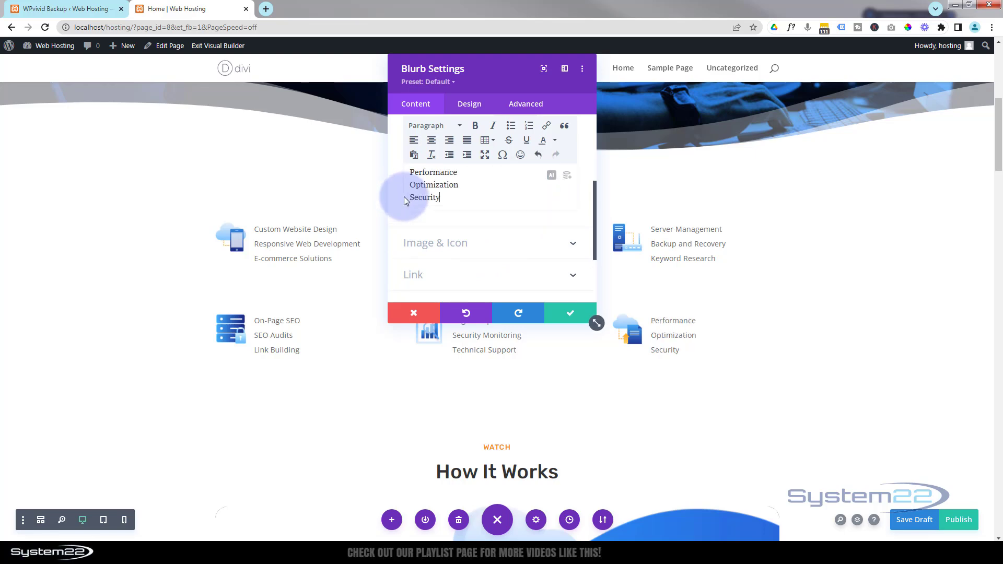
left_click(584, 318)
scroll(238, 353, "up", 3)
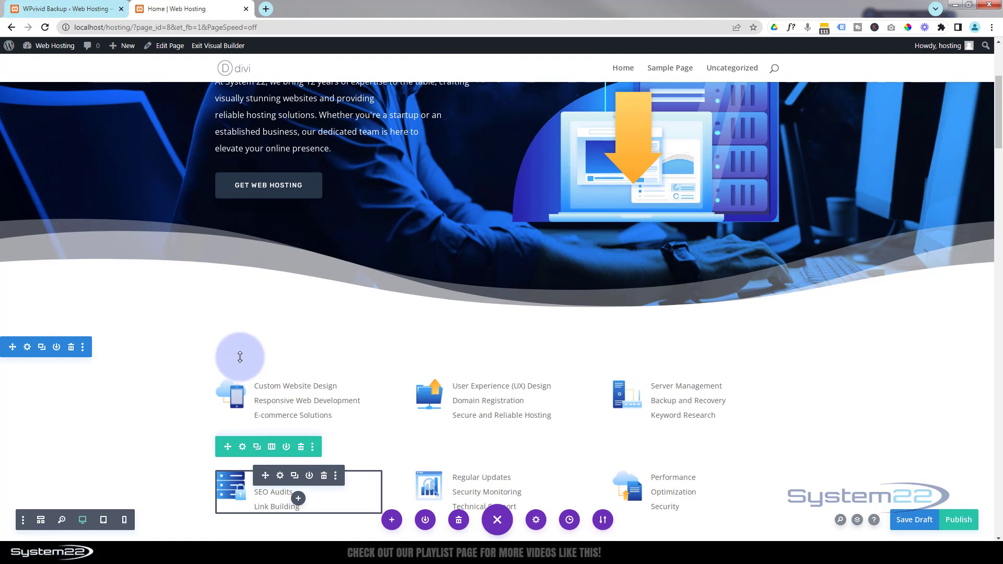
scroll(188, 354, "down", 6)
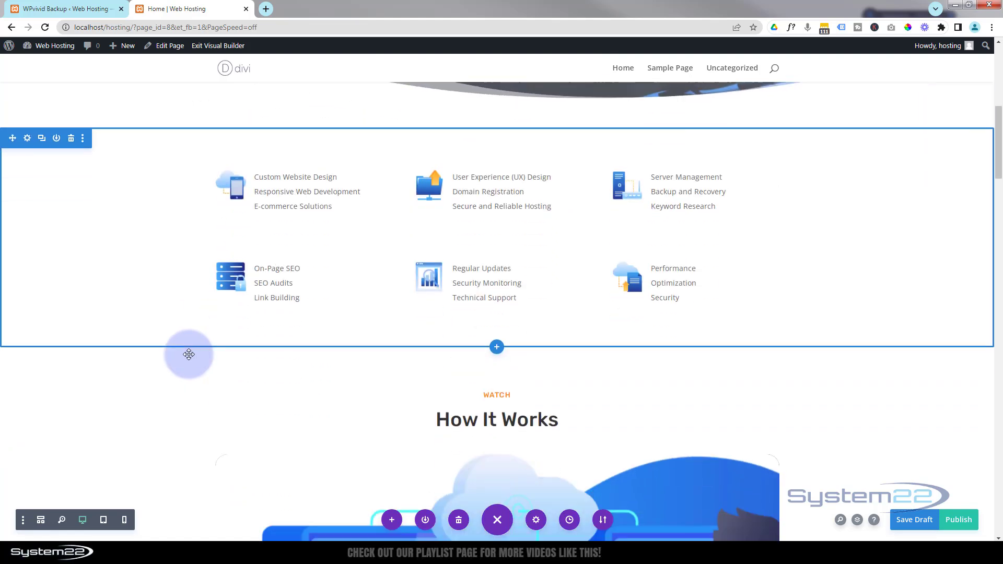
scroll(188, 354, "down", 2)
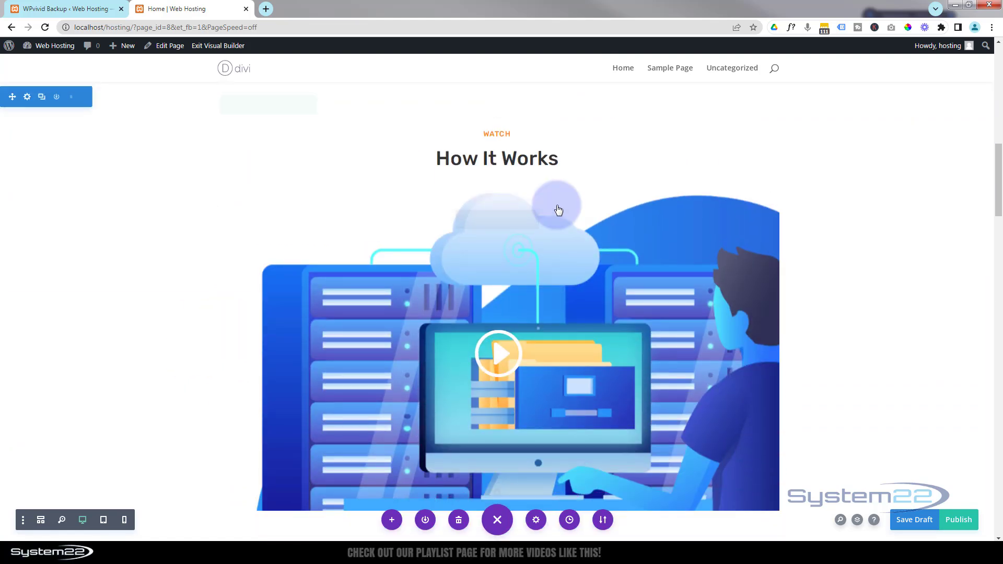
scroll(123, 305, "down", 2)
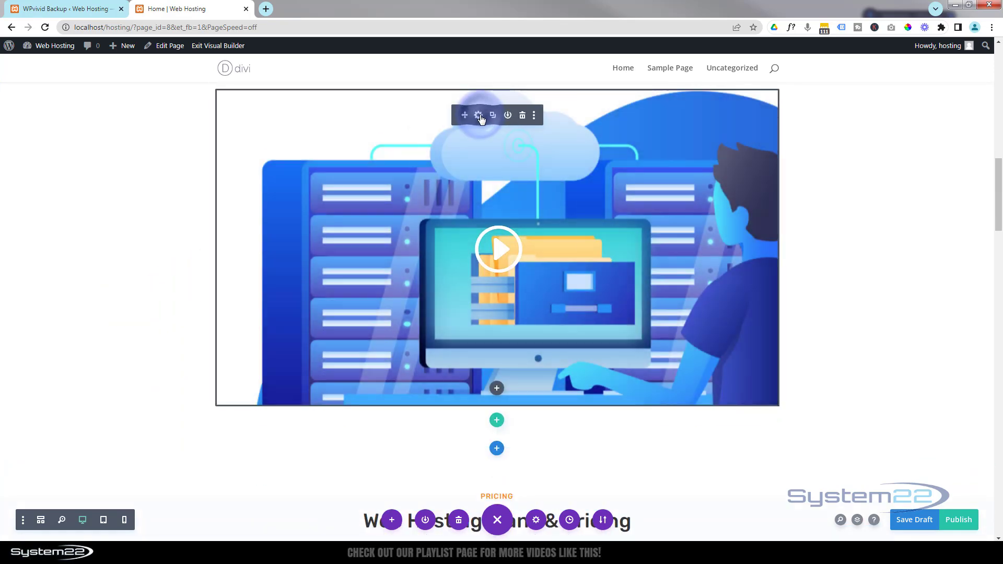
left_click(479, 116)
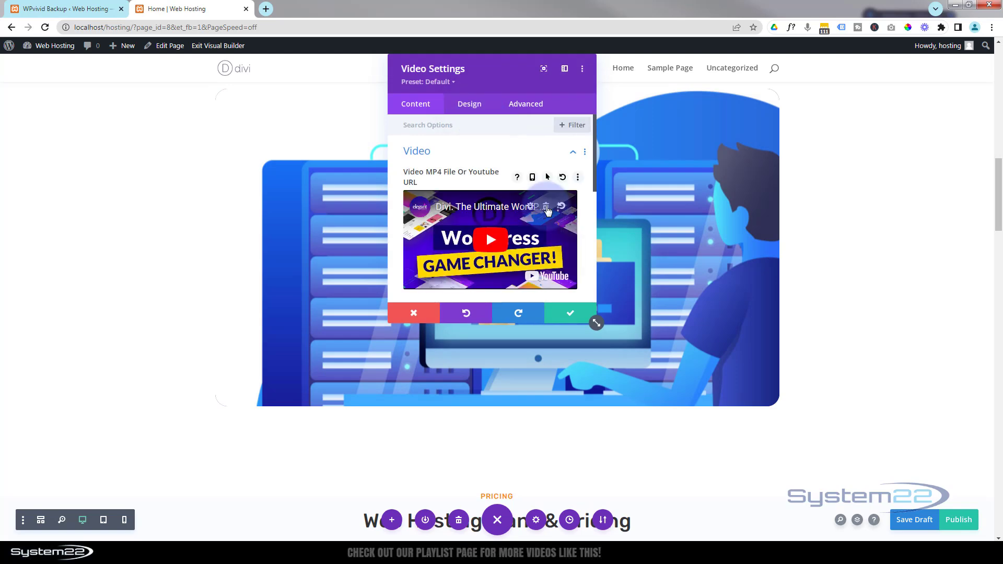
left_click(548, 211)
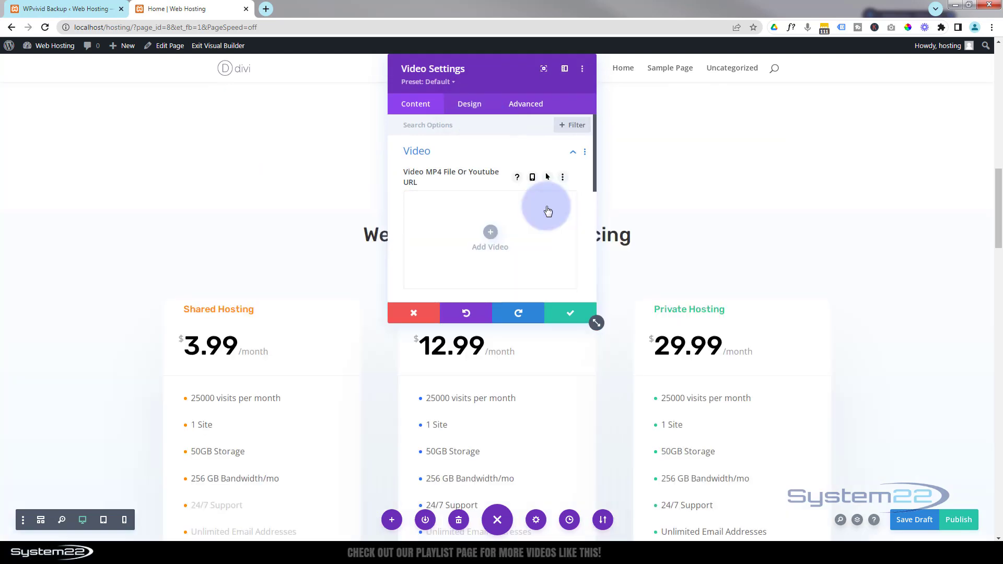
left_click(490, 233)
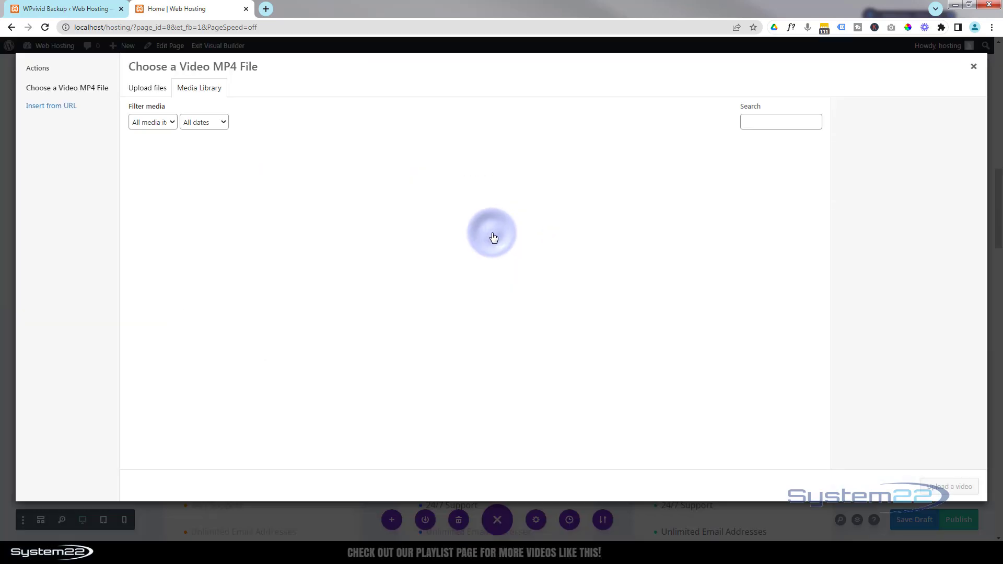
left_click(52, 106)
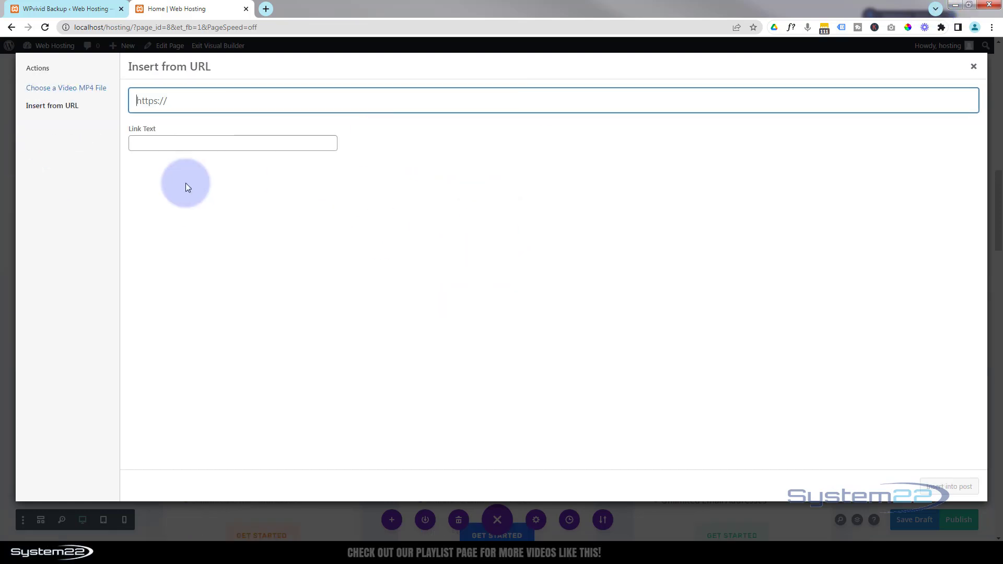
type("https://youtu.be/JzPPkCPNz_o")
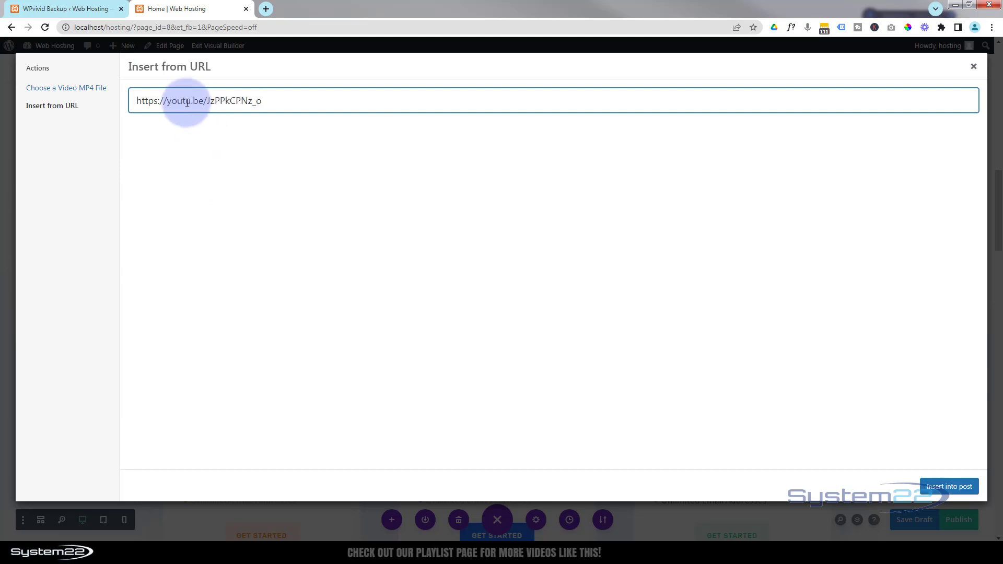
left_click(927, 489)
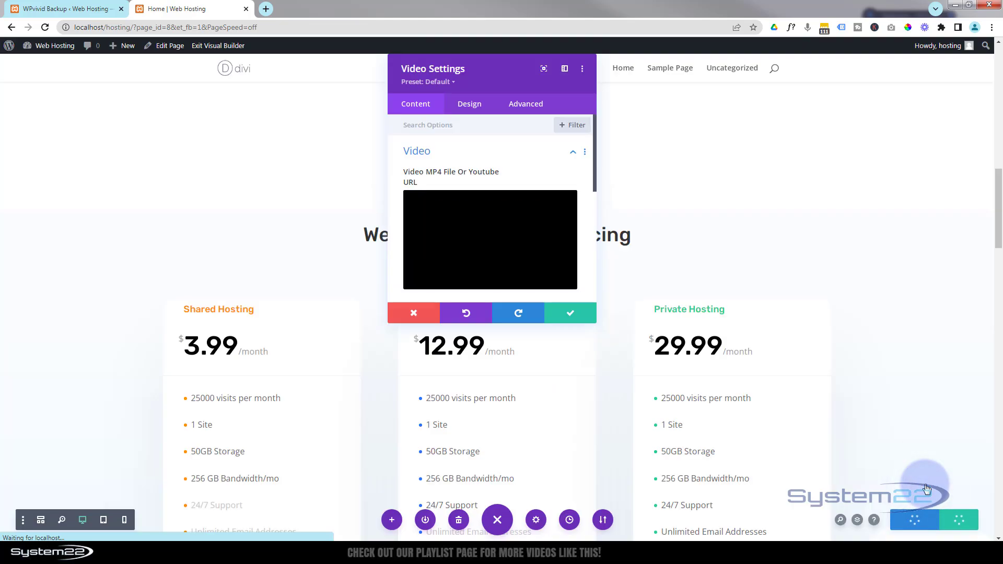
Step: Review the How It Works video's overlay image options and save the video settings
scroll(146, 201, "up", 5)
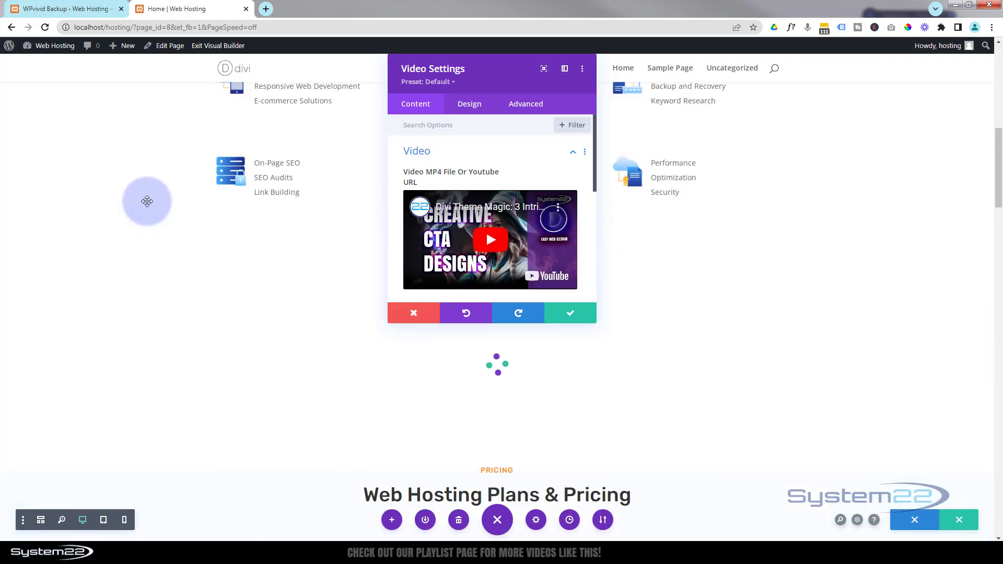
scroll(146, 201, "up", 1)
scroll(525, 233, "down", 2)
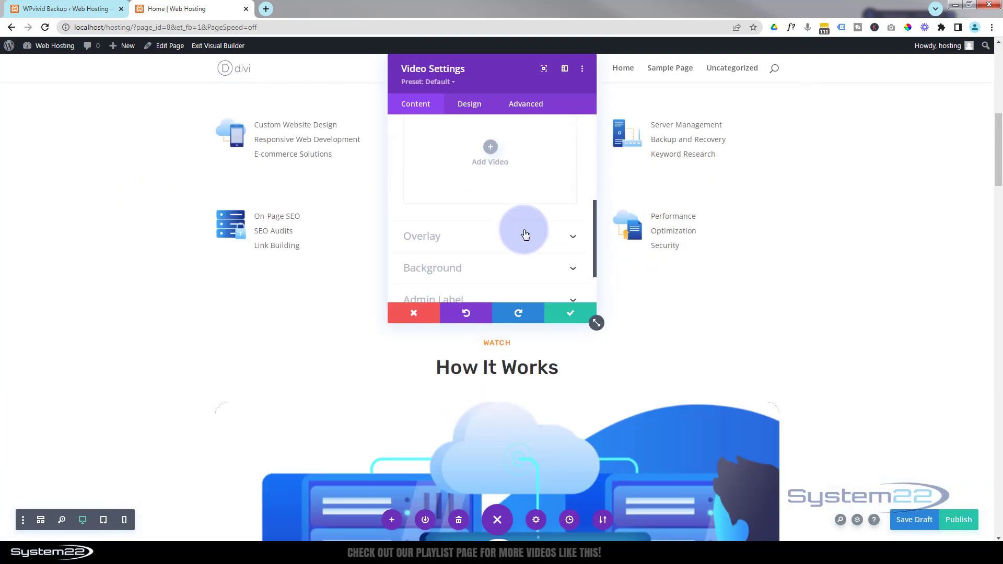
left_click(525, 233)
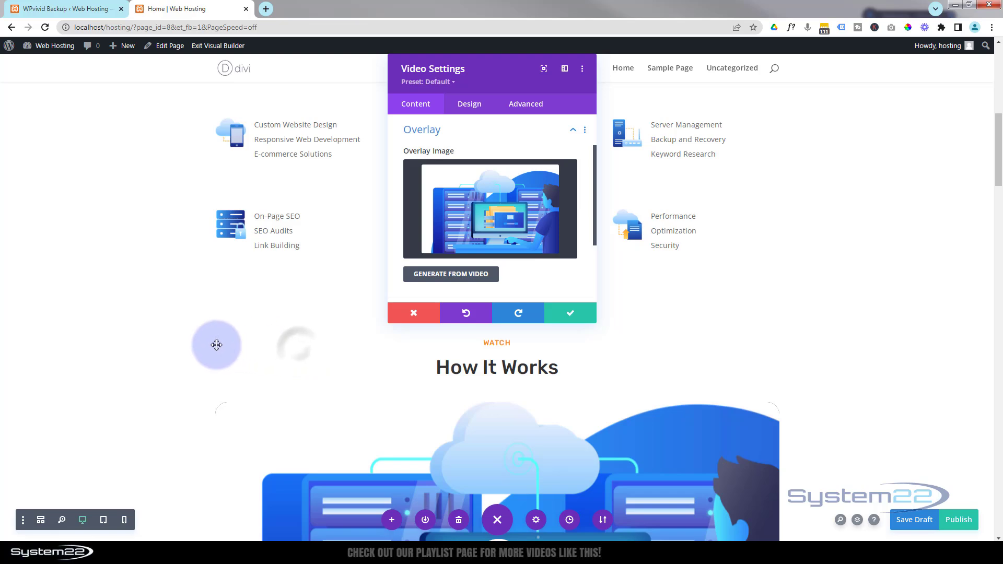
scroll(215, 343, "down", 4)
left_click(578, 313)
Step: Set the price of the Shared Hosting pricing table to 9.99
scroll(195, 240, "down", 2)
scroll(195, 240, "down", 8)
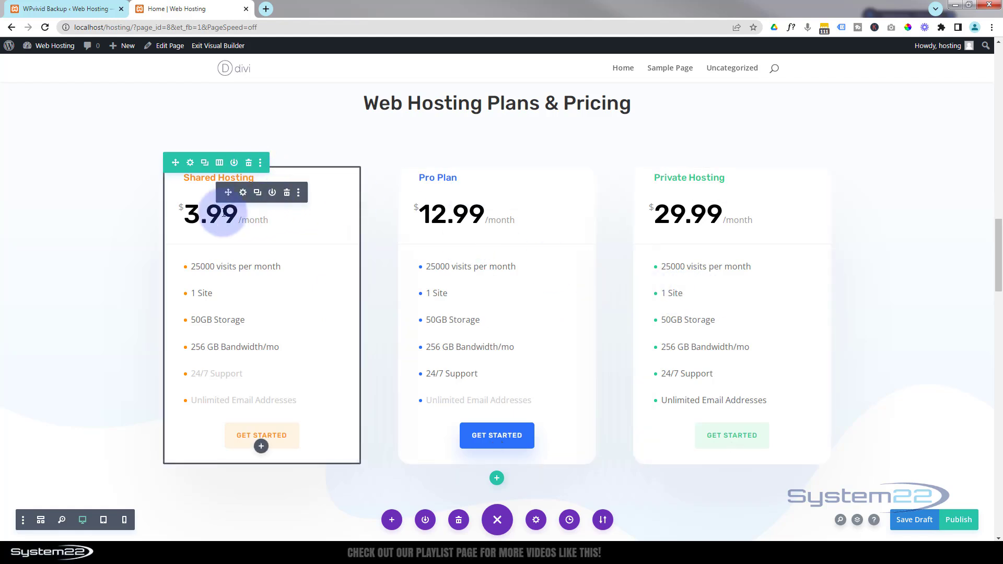
left_click(244, 195)
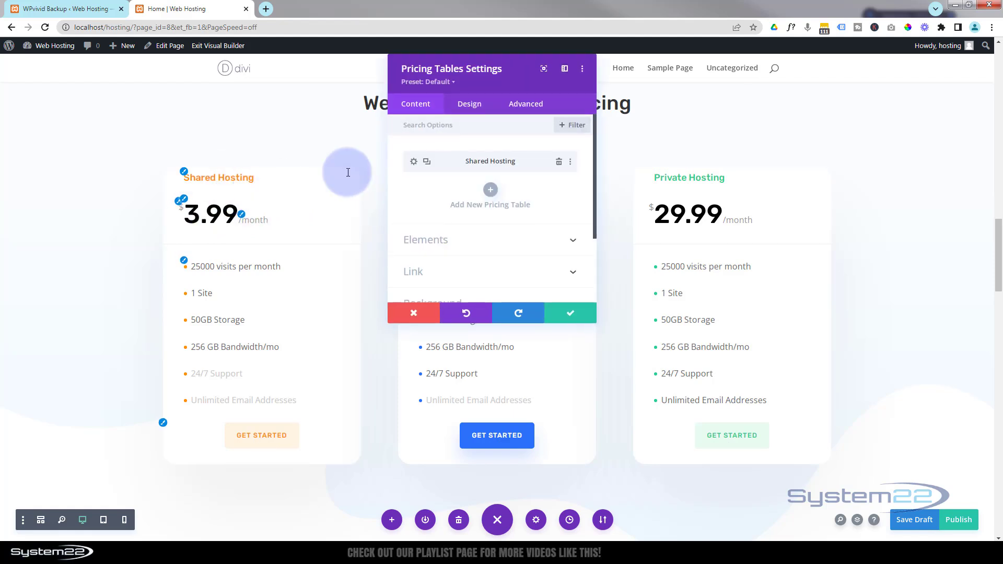
left_click(414, 162)
scroll(438, 180, "down", 2)
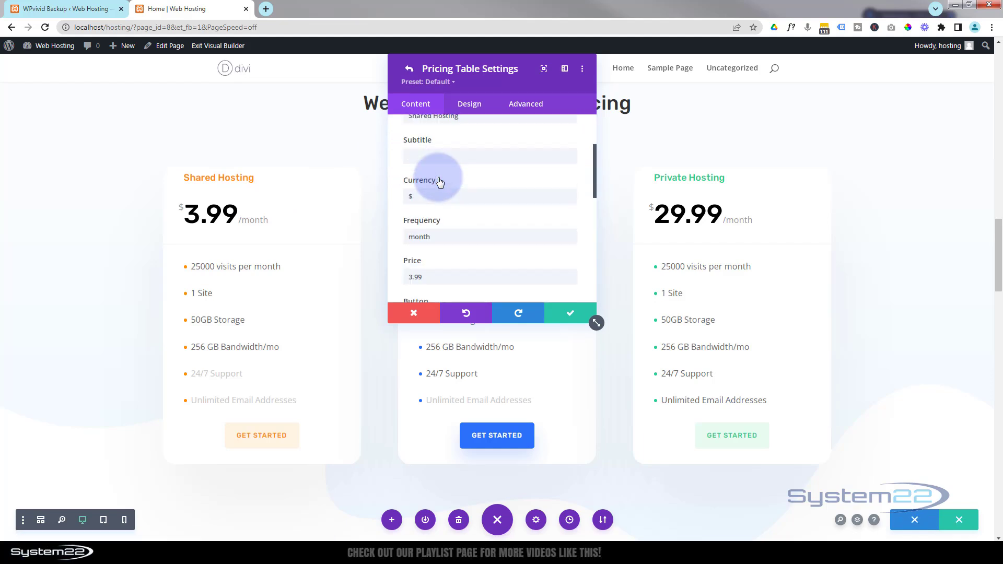
scroll(440, 174, "up", 2)
left_click(444, 223)
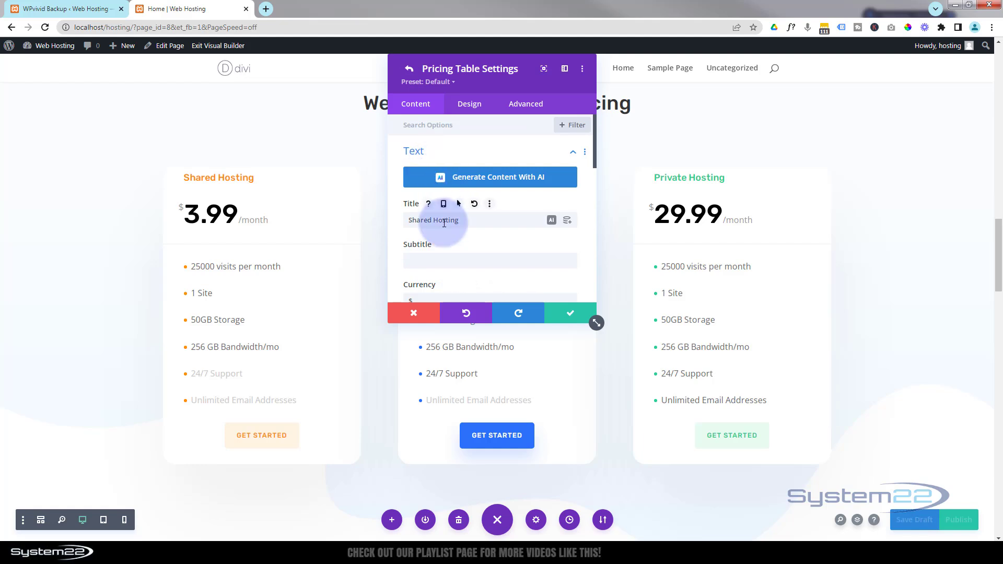
scroll(444, 222, "down", 2)
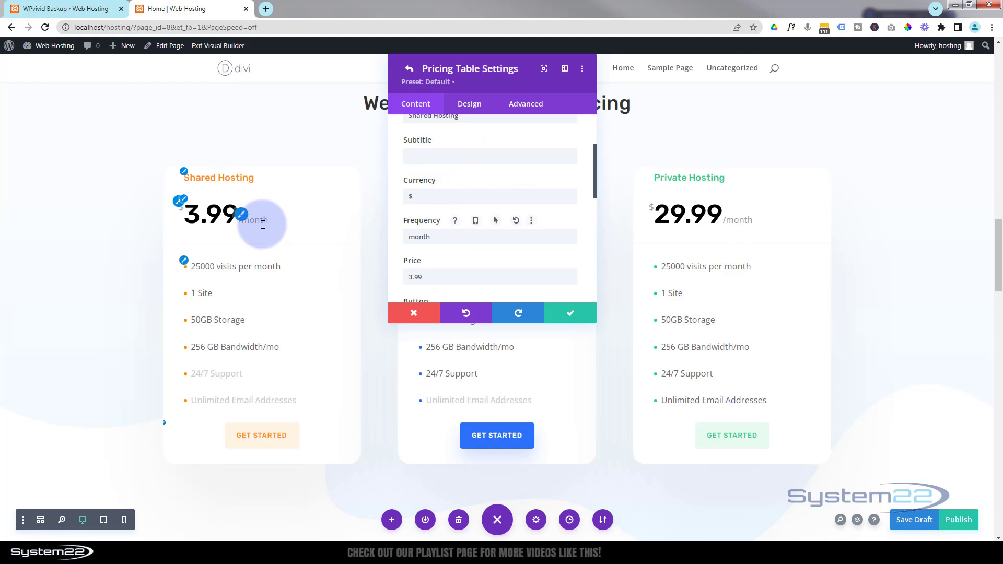
scroll(491, 243, "down", 1)
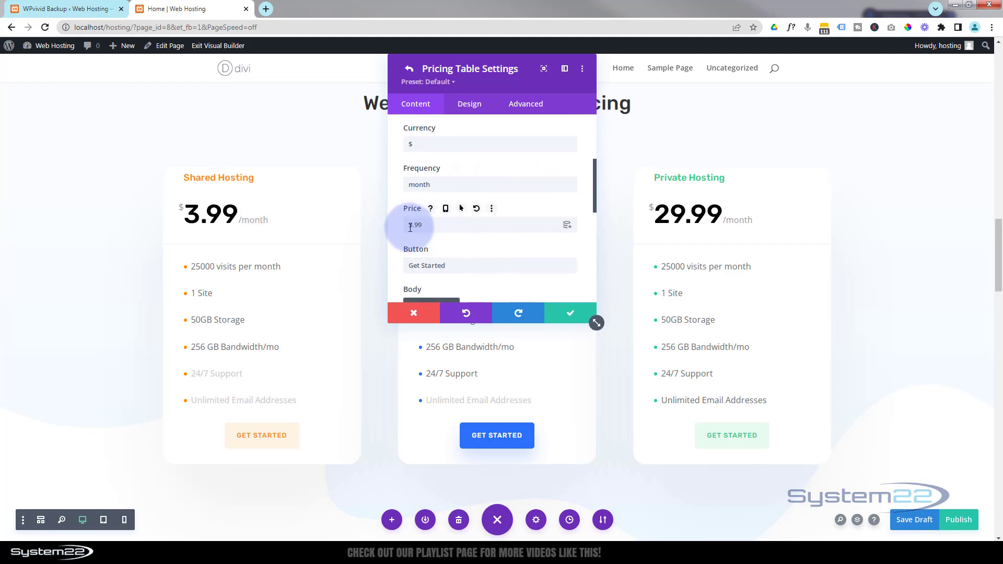
type("9")
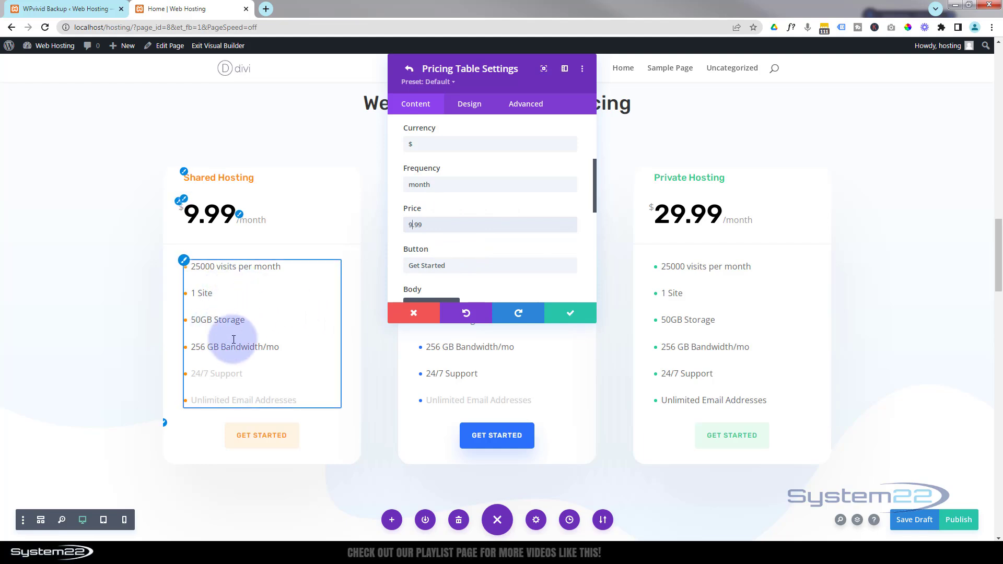
Step: Review the feature list in the Shared Hosting table's body and save the pricing table settings
scroll(512, 172, "down", 4)
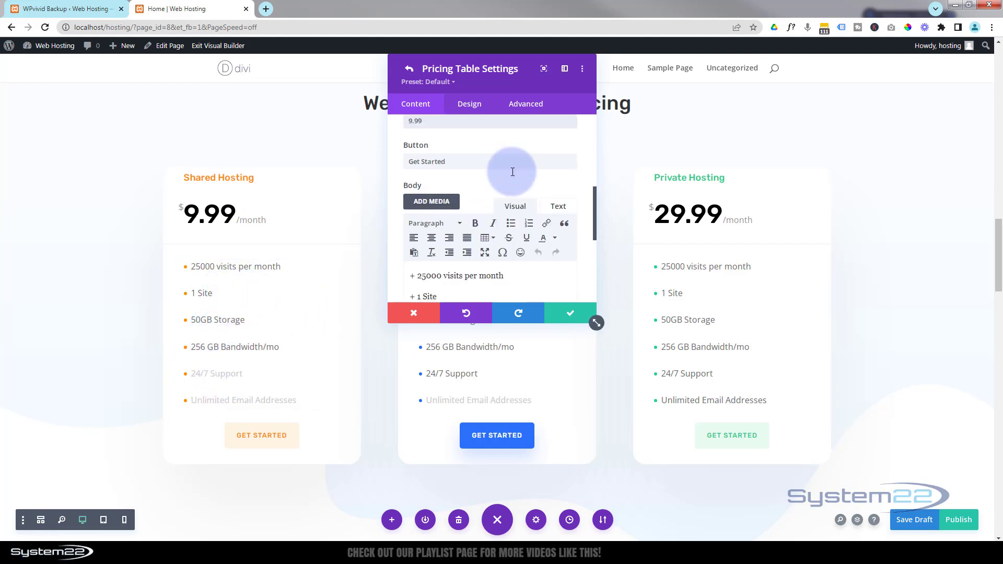
scroll(513, 171, "down", 2)
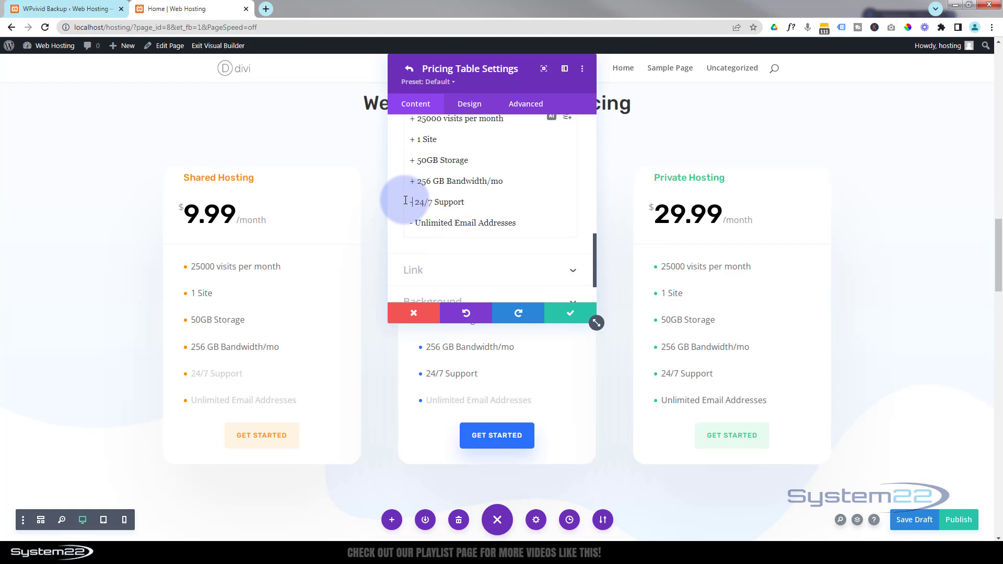
left_click(570, 314)
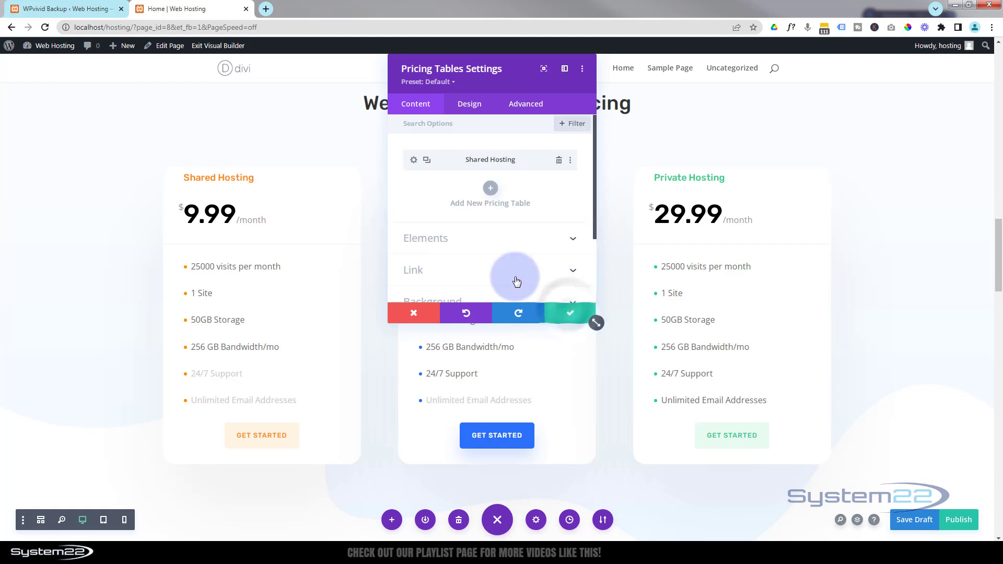
left_click(569, 314)
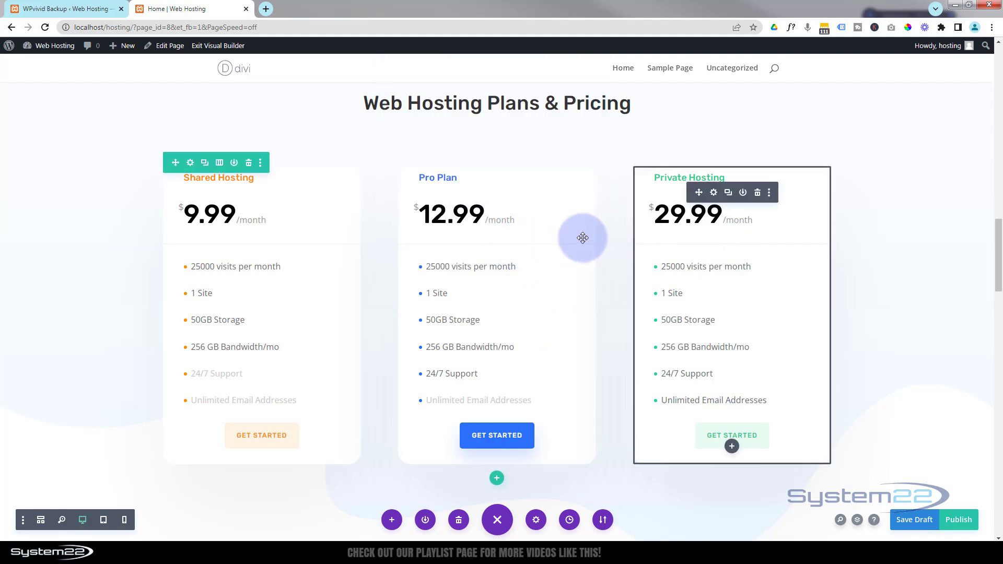
Step: Title the first File Management blurb "Hosting Services", set its body to "Server Management", "Backup and Recovery" and "Keyword Research", and save it
scroll(614, 228, "down", 3)
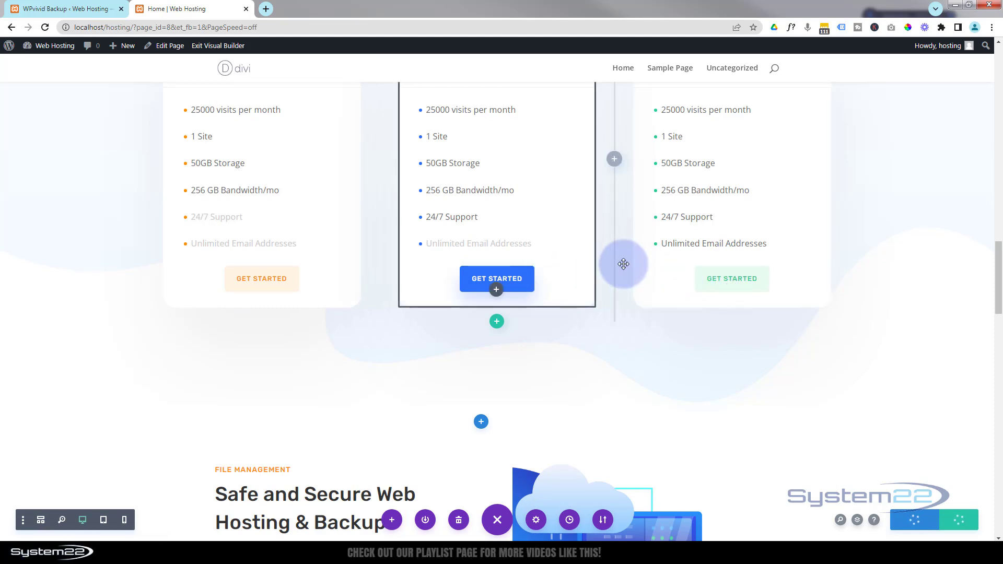
scroll(623, 264, "down", 7)
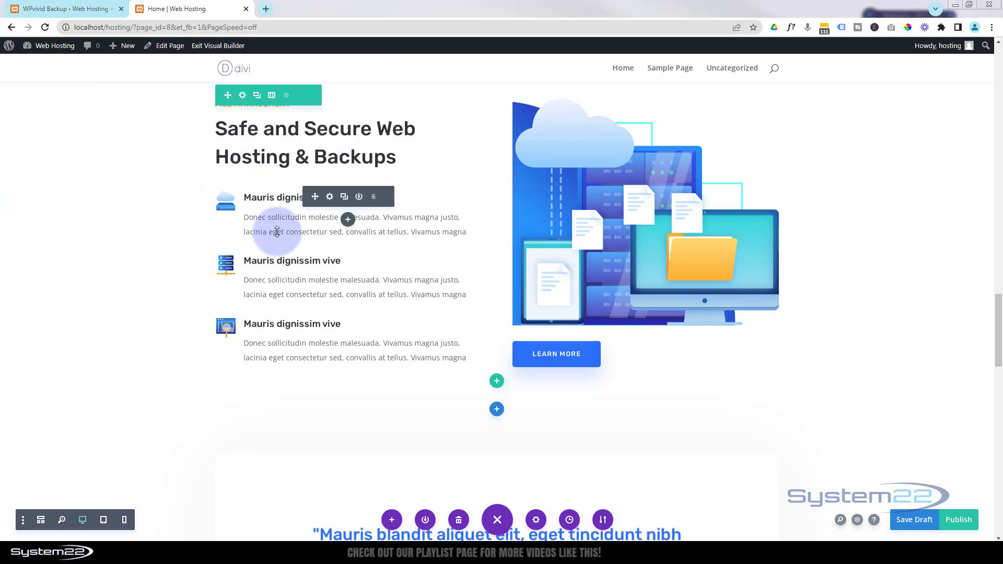
left_click(331, 197)
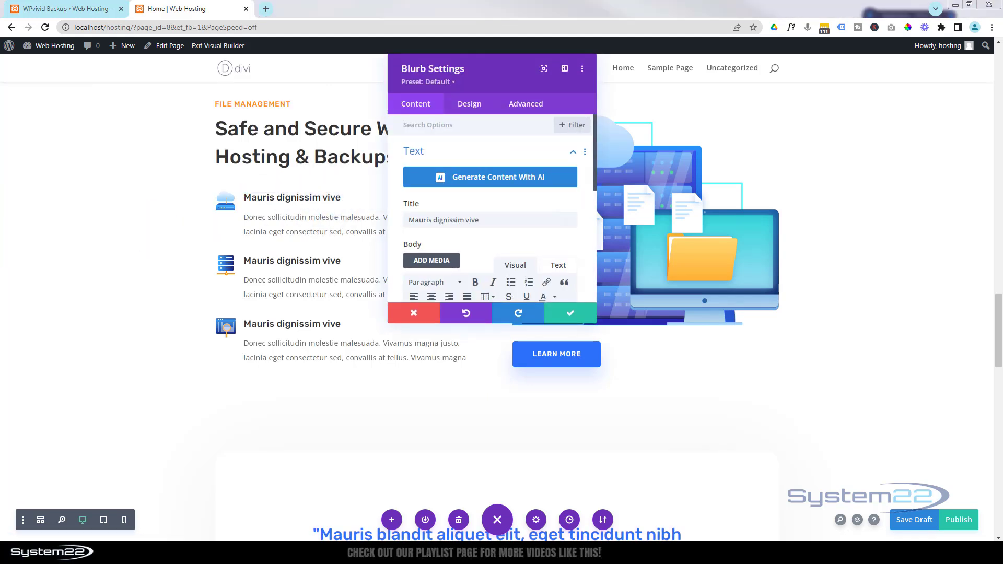
left_click_drag(493, 220, 396, 220)
type("Hosting Services")
scroll(431, 259, "down", 2)
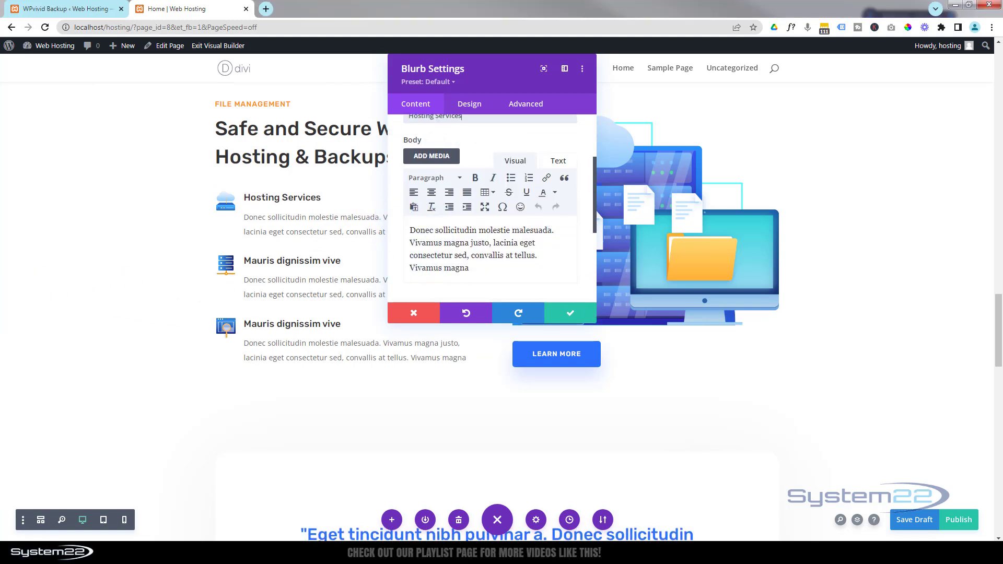
left_click(464, 264)
key("ctrl+a")
type("Server Management Backup and Recovery Keyword Research")
left_click(571, 313)
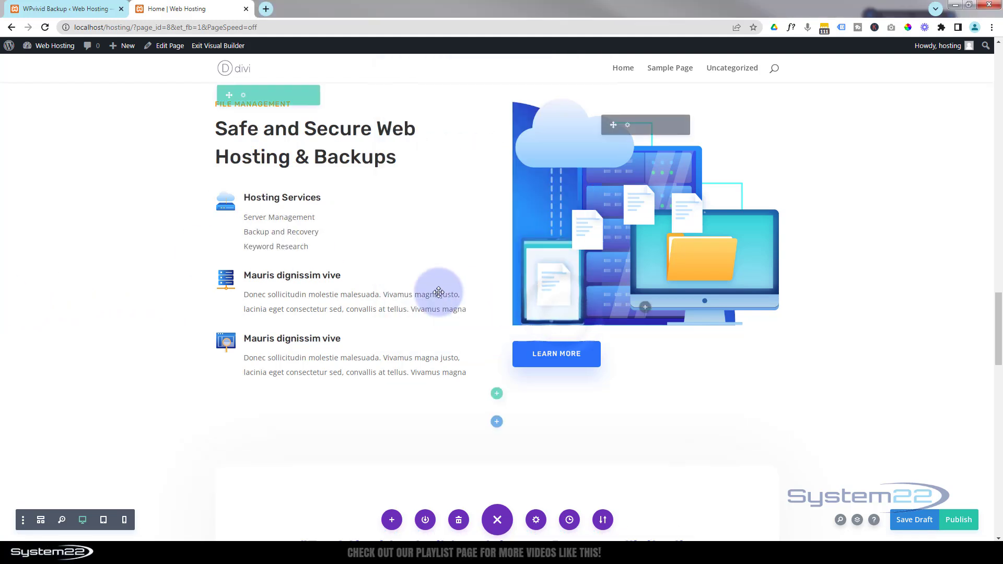
Step: Open the testimonial slider's first slide and replace its title with the quote beginning "System22 transformed our website, making it sleek and efficient"
mouse_move(354, 282)
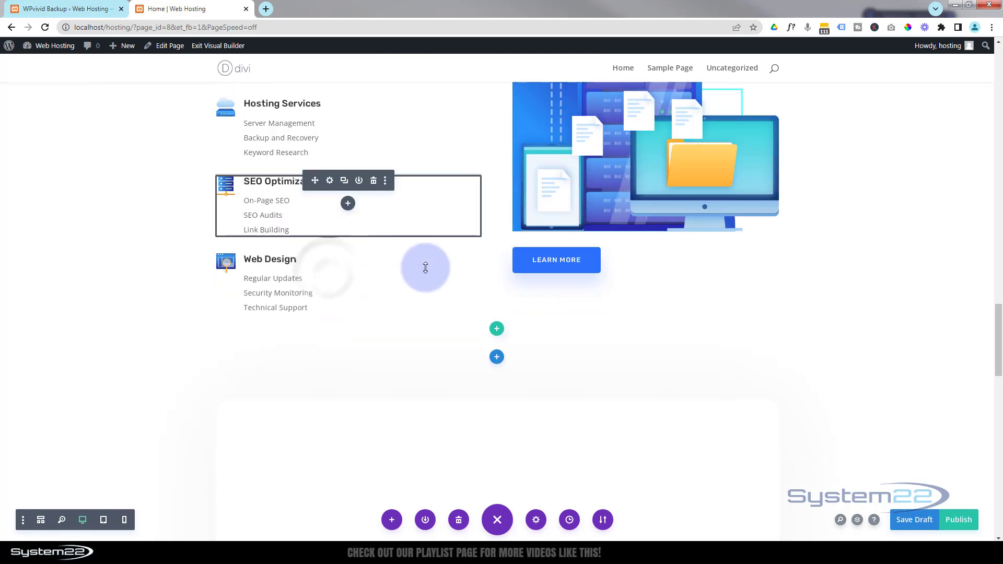
scroll(426, 266, "down", 3)
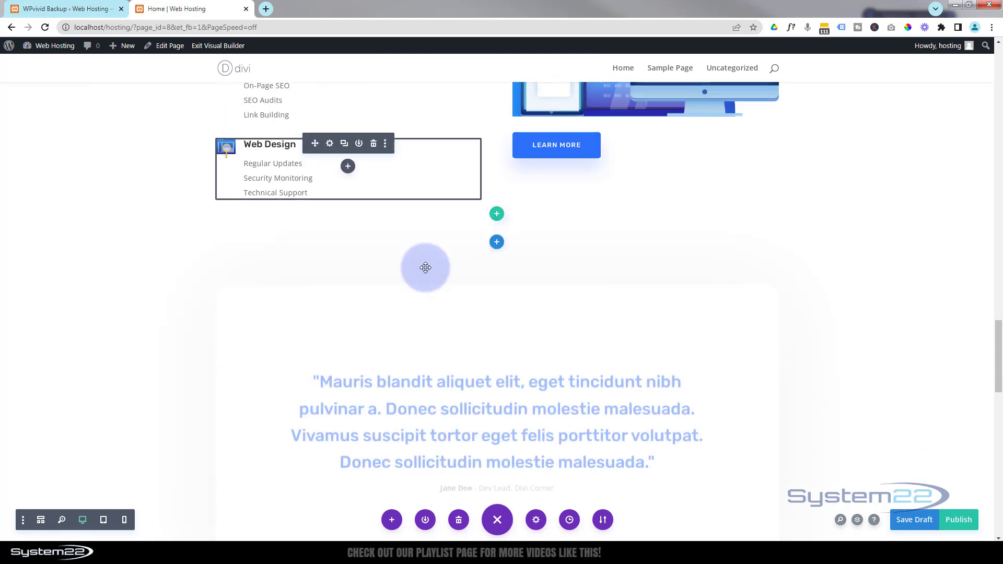
scroll(425, 268, "down", 2)
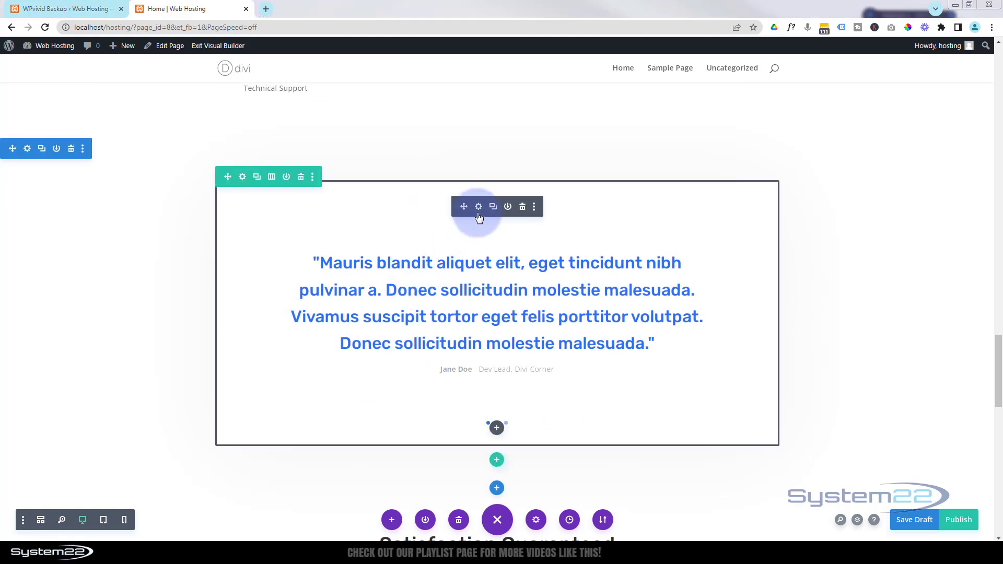
left_click(479, 208)
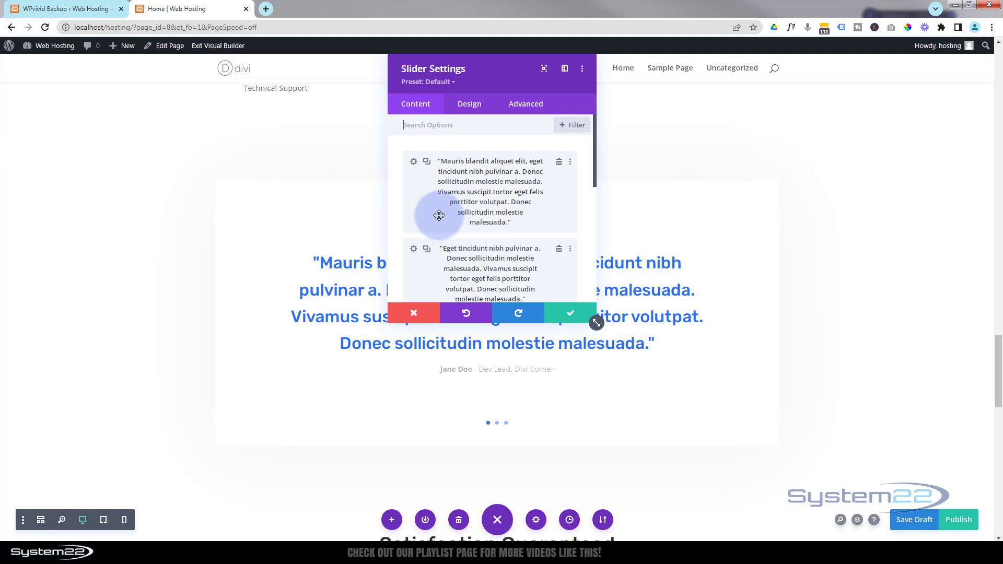
left_click(414, 163)
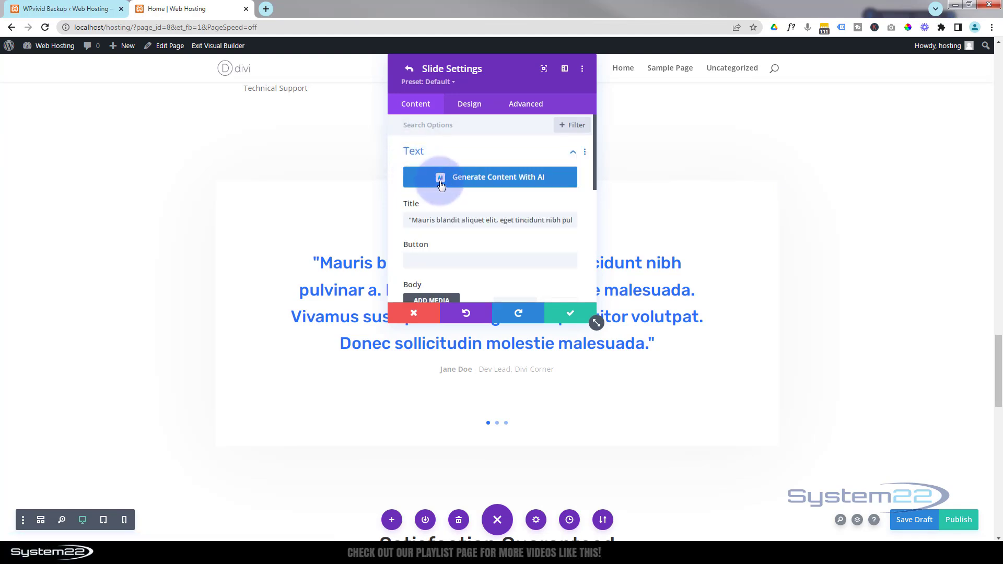
scroll(451, 208, "down", 2)
scroll(451, 209, "down", 1)
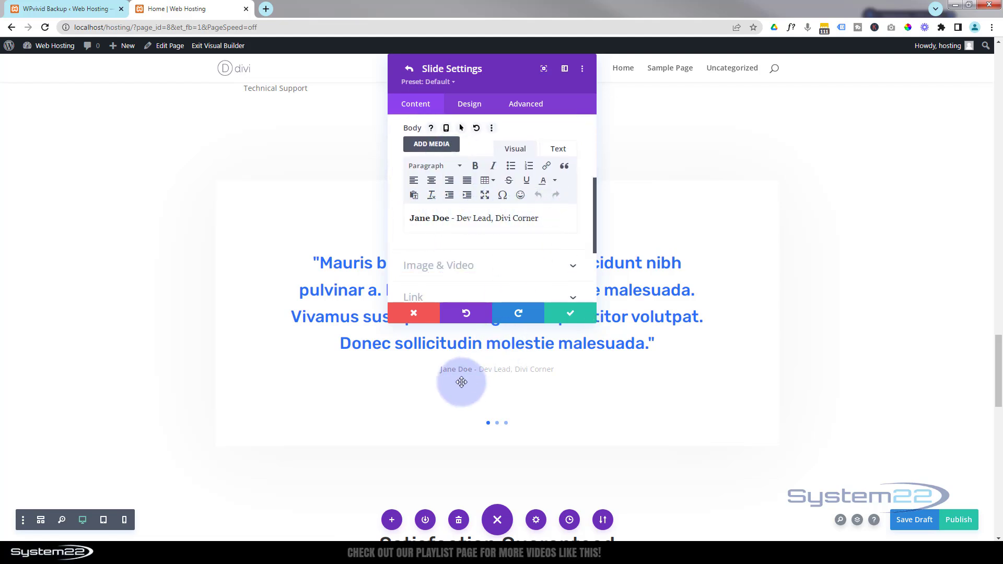
scroll(511, 266, "up", 3)
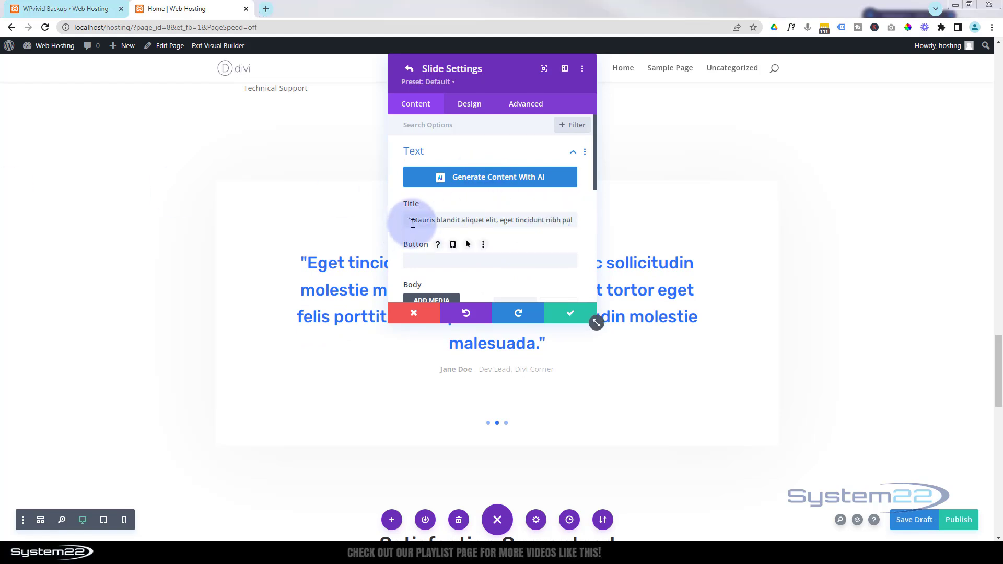
left_click_drag(412, 222, 620, 215)
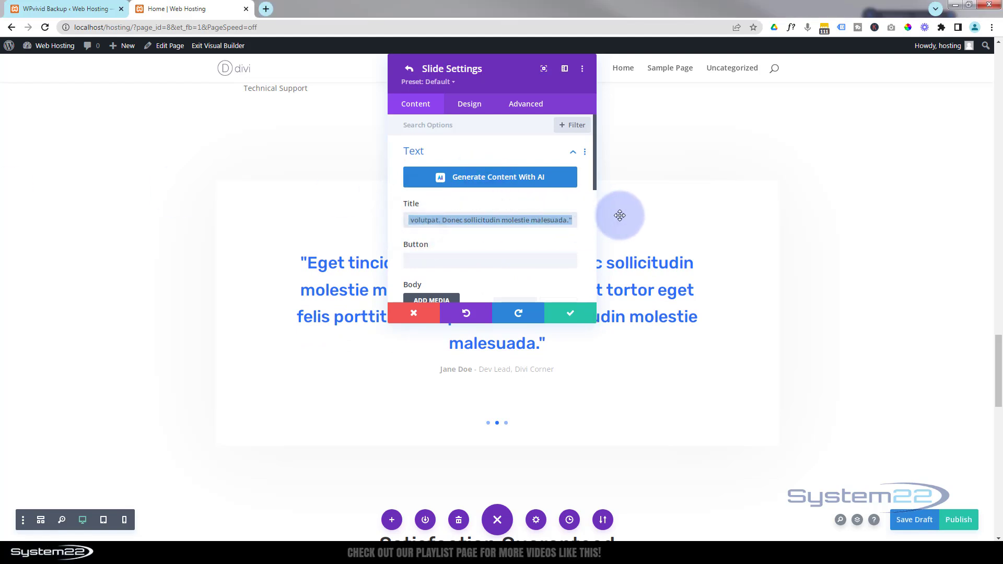
key("ctrl+v")
Step: Change the client's surname in the first testimonial slide's attribution and save the slide
scroll(463, 258, "down", 2)
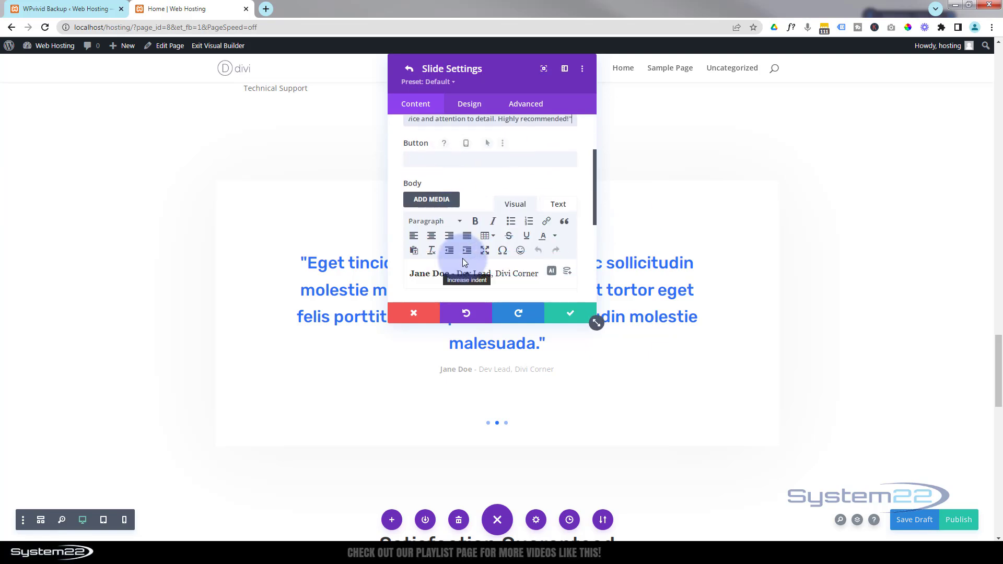
scroll(463, 257, "down", 2)
left_click_drag(445, 166, 447, 167)
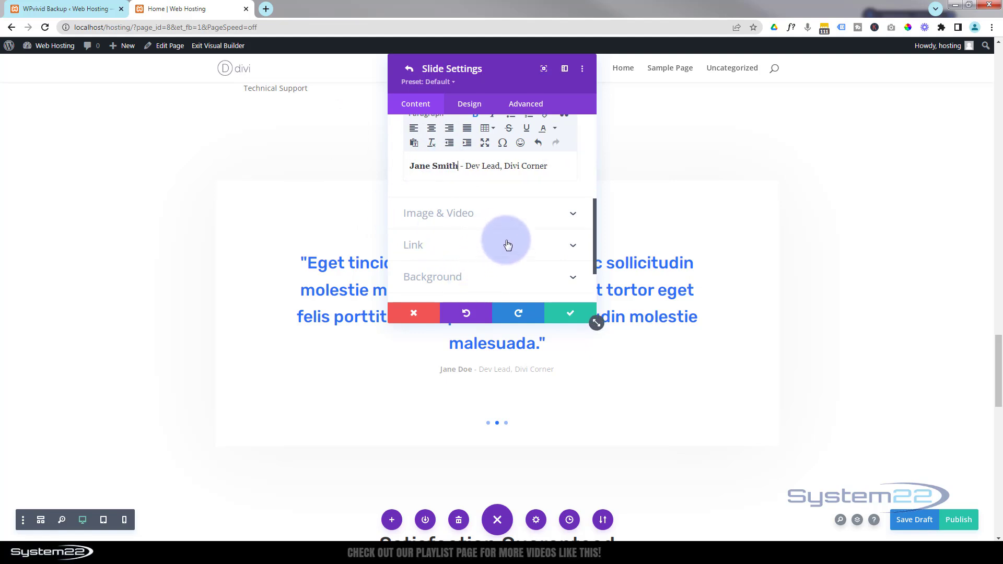
scroll(504, 243, "up", 3)
scroll(564, 287, "down", 2)
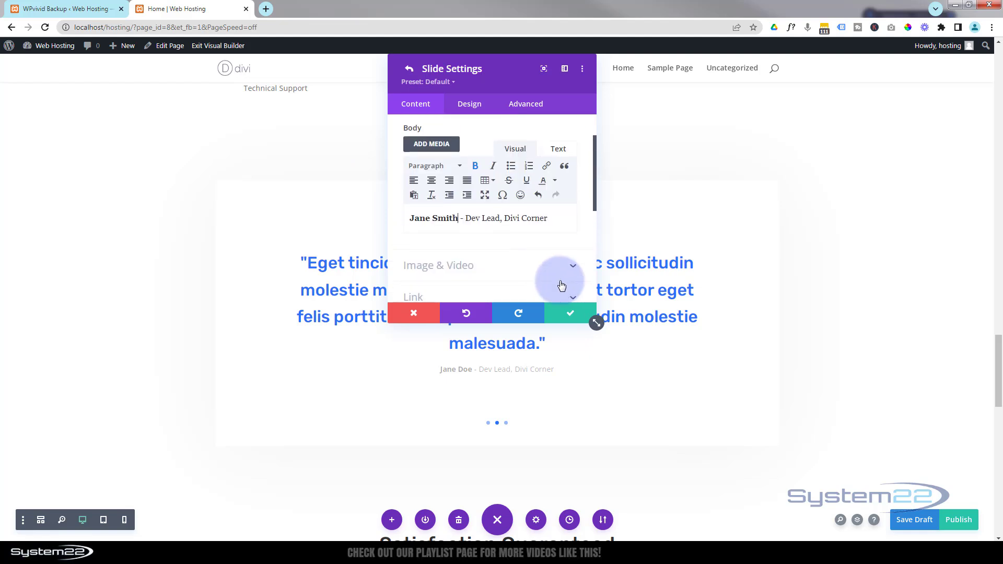
left_click(571, 312)
scroll(507, 264, "up", 5)
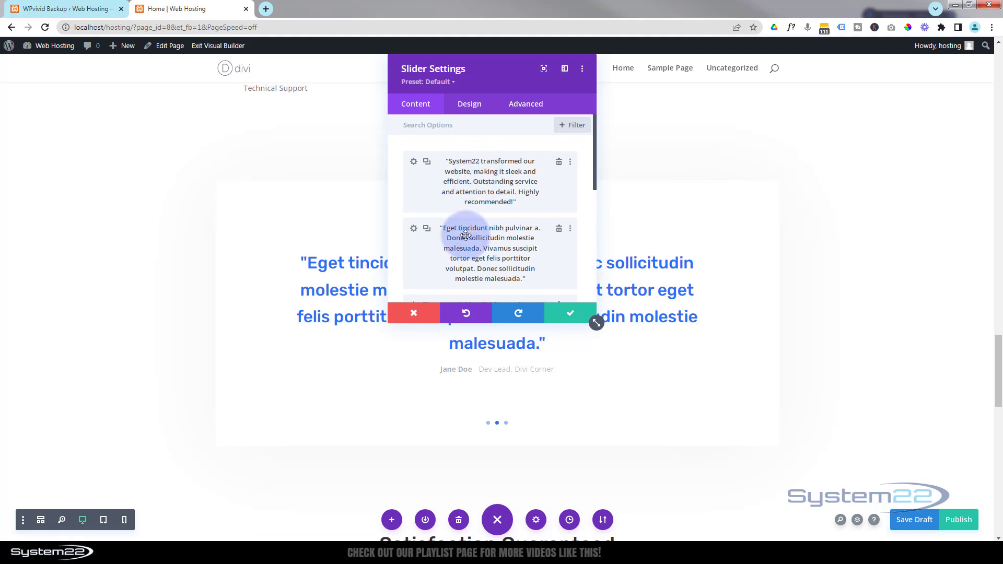
Step: Duplicate the third testimonial slide and replace the copy's title with the quote beginning "System22's web solutions are fantastic"
scroll(465, 235, "down", 2)
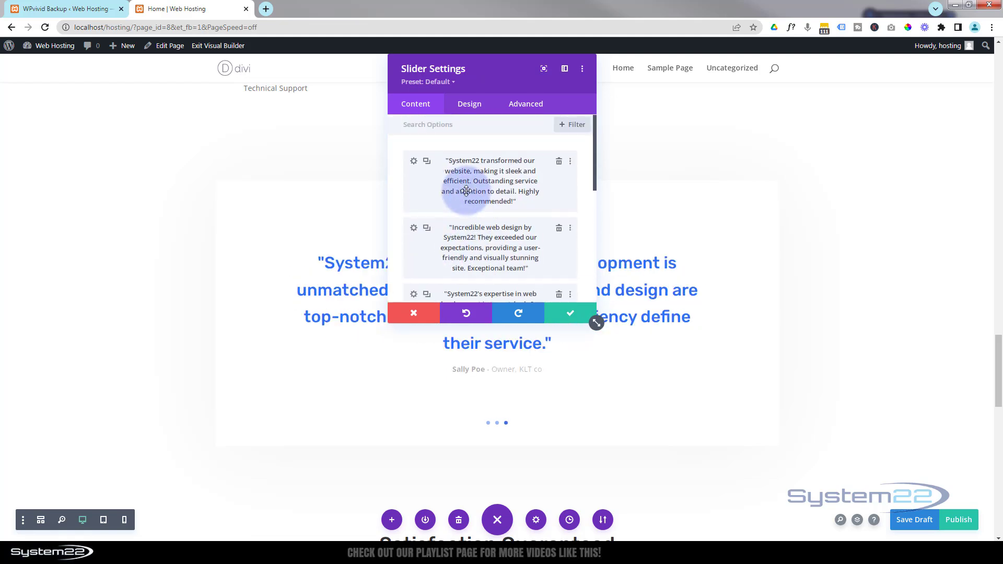
scroll(466, 191, "down", 2)
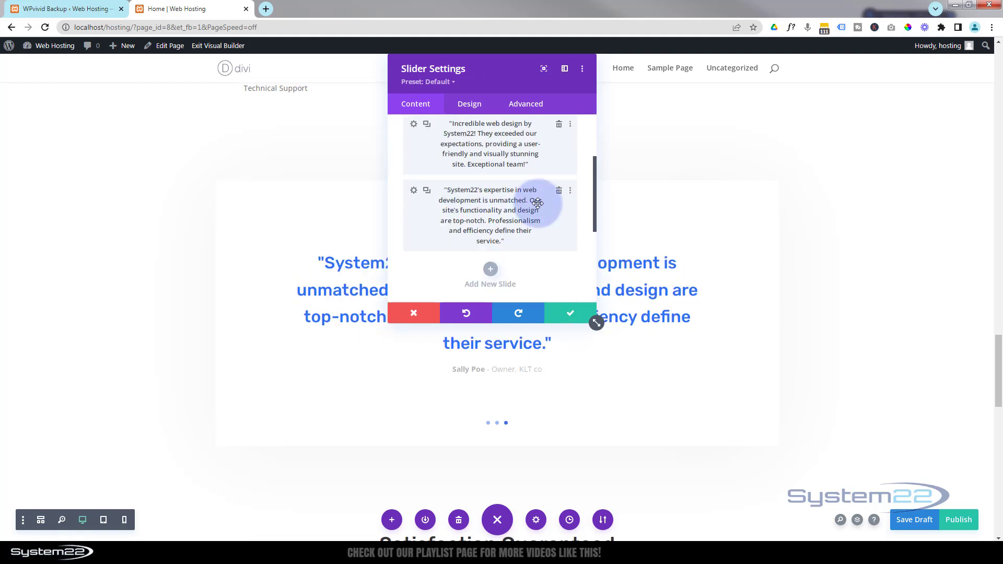
left_click(427, 191)
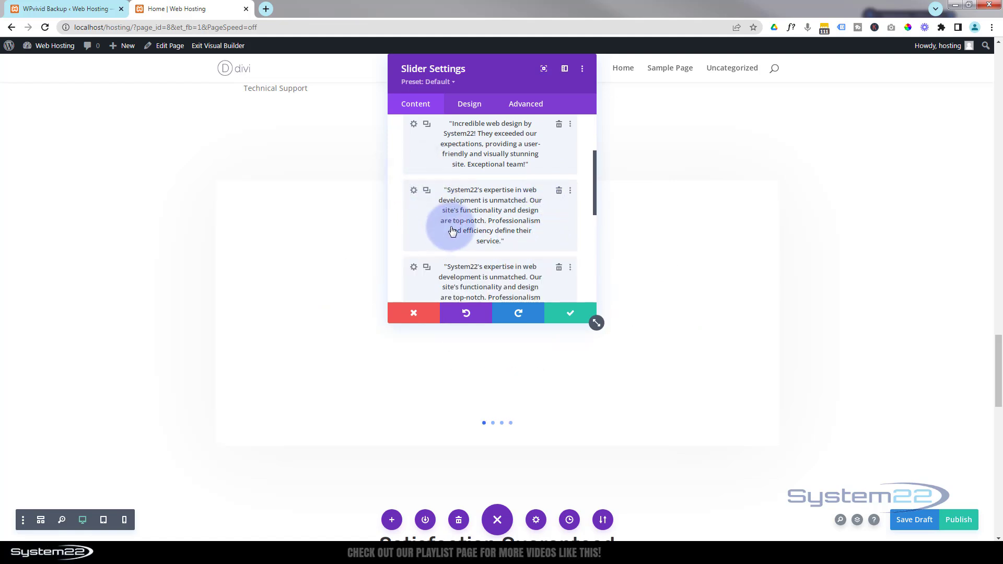
left_click(414, 269)
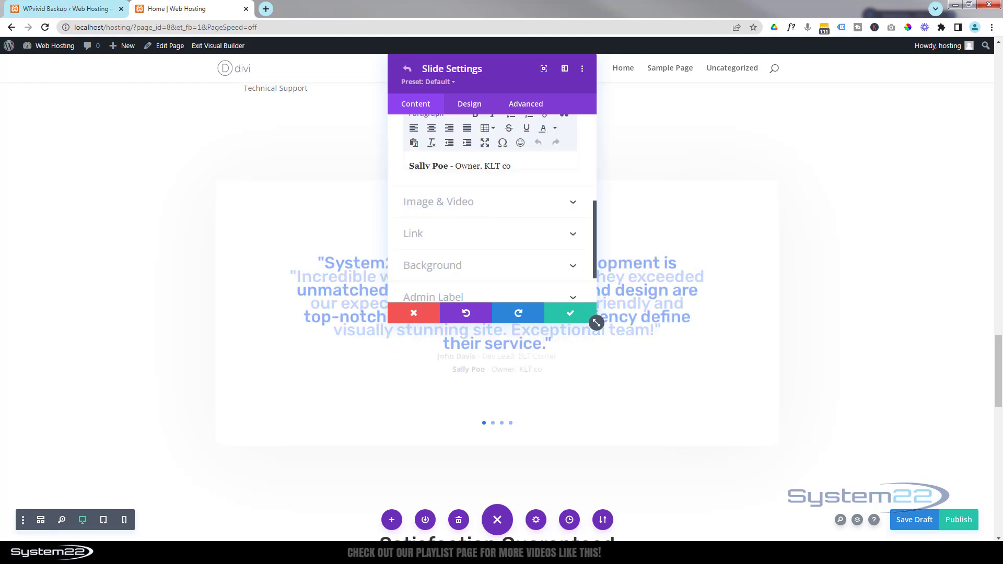
scroll(482, 209, "up", 5)
left_click_drag(482, 168, 403, 168)
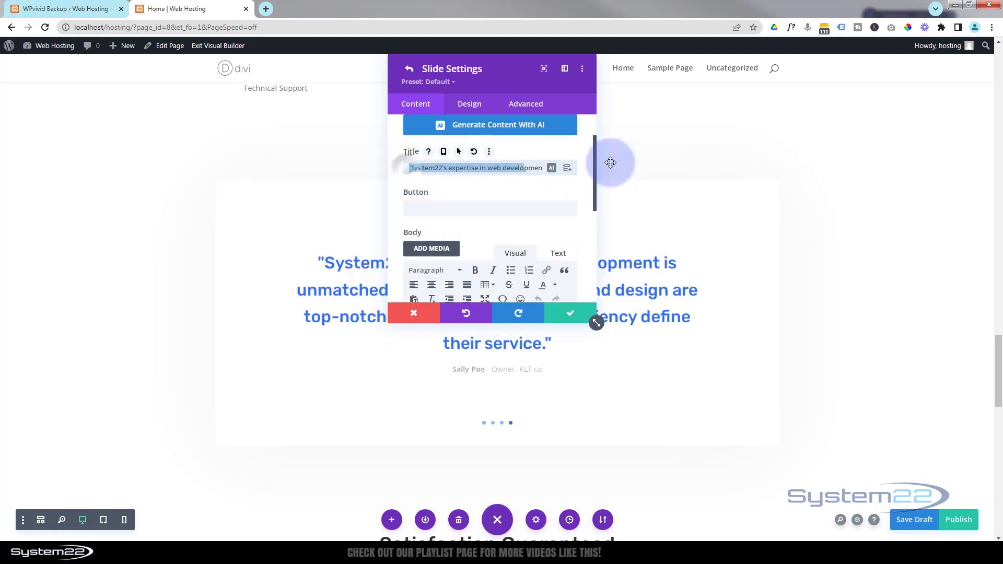
left_click_drag(588, 167, 699, 157)
key("ctrl+v")
Step: Enter a new client name and the company "Spackle.com" in the fourth slide's attribution, and save the slide
scroll(492, 208, "down", 5)
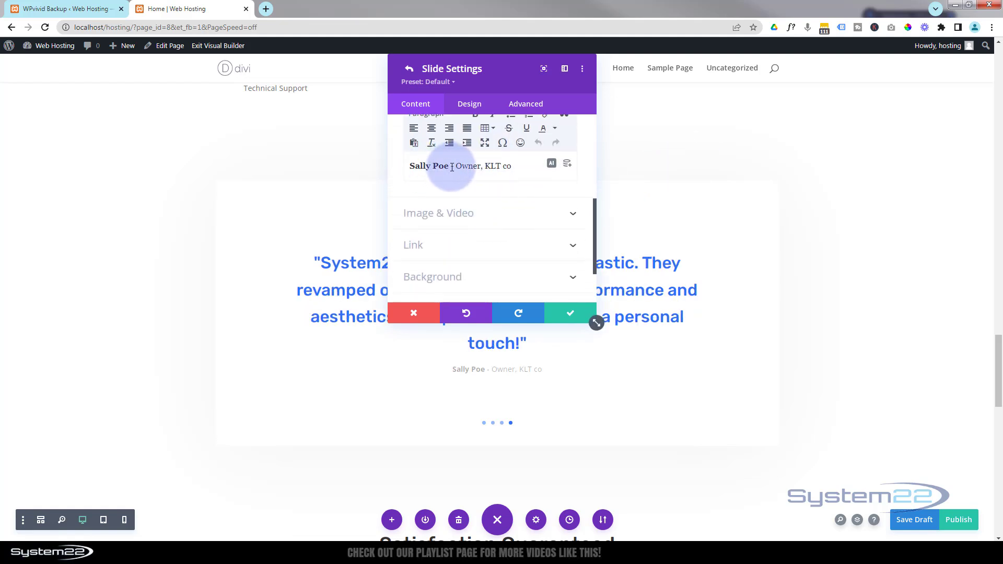
left_click_drag(450, 167, 402, 168)
type("Mike Jones")
left_click_drag(496, 166, 521, 170)
type("Spackle.com")
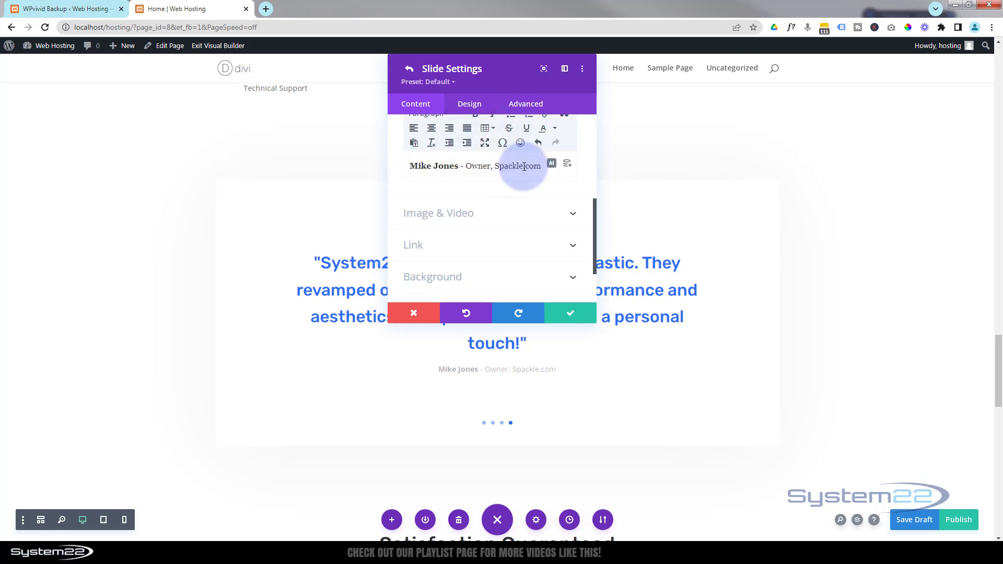
left_click(463, 241)
left_click_drag(498, 88, 841, 192)
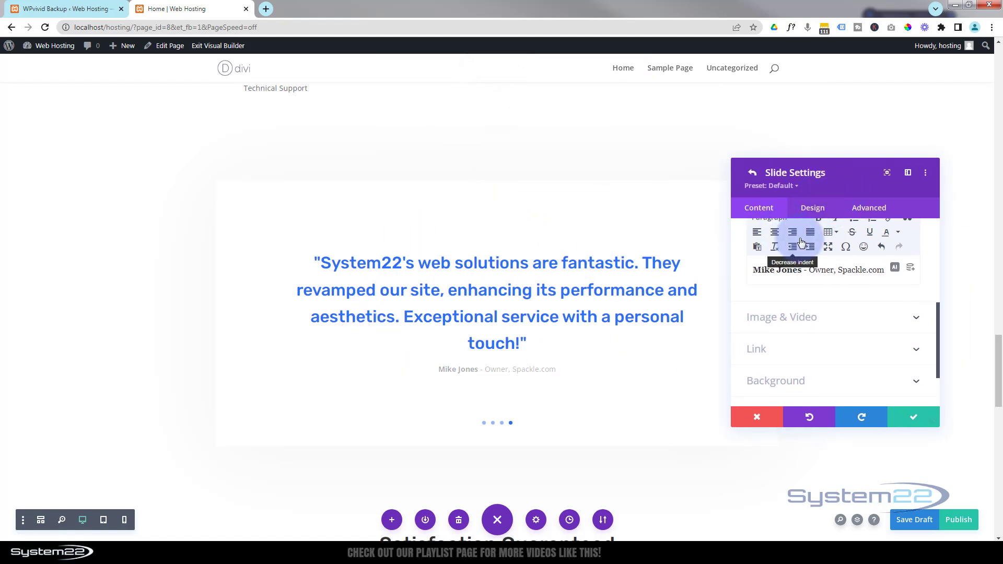
left_click(905, 421)
Step: Review the testimonial slider's animation style, duration and automatic animation speed, and save the slider settings
left_click(814, 212)
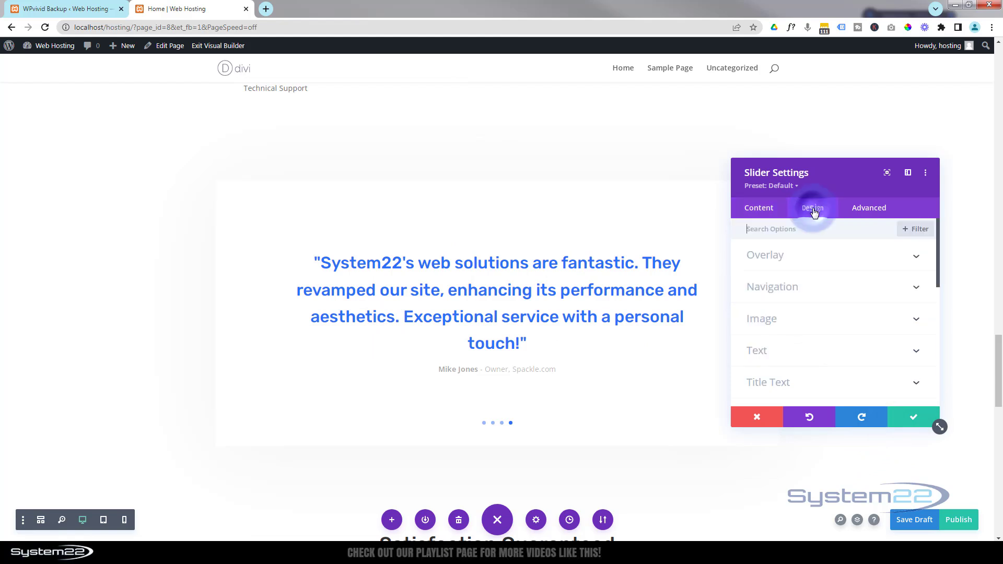
scroll(835, 282, "down", 3)
scroll(835, 281, "down", 4)
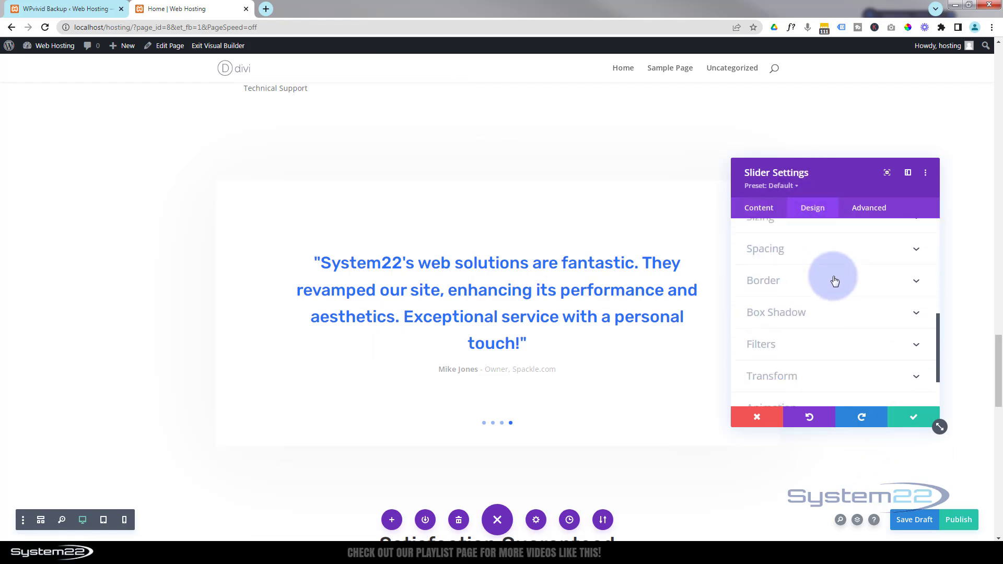
left_click(837, 343)
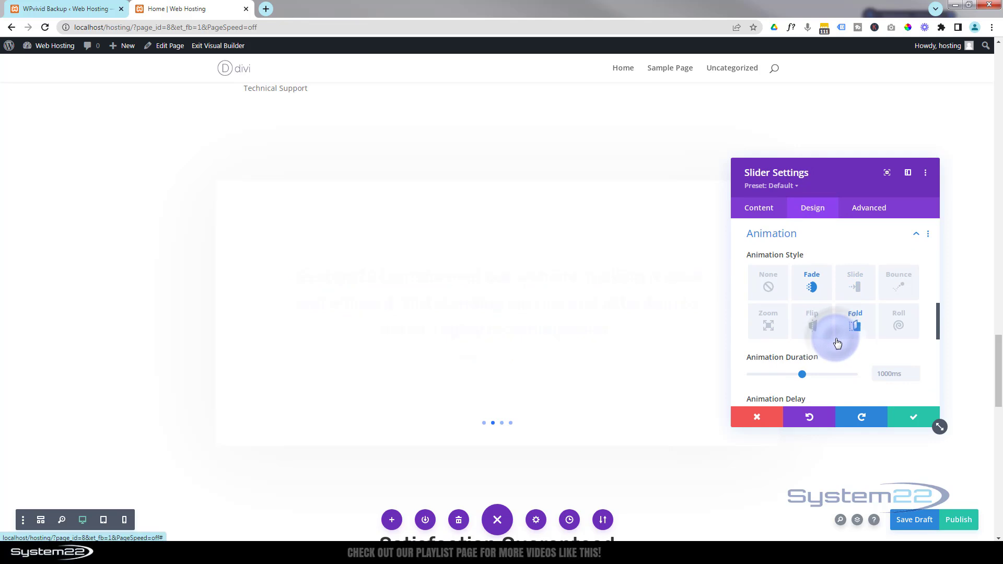
scroll(828, 366, "down", 2)
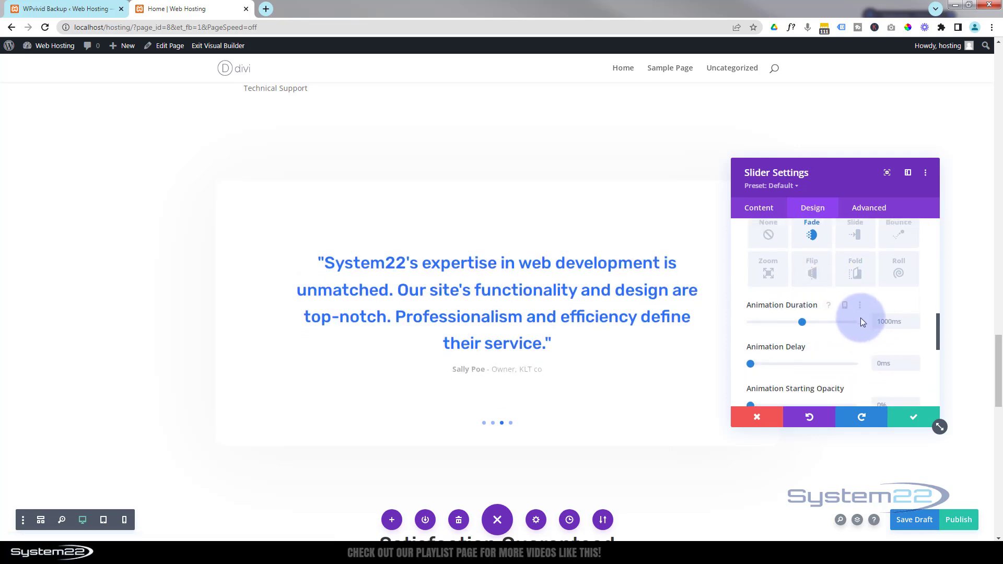
left_click(875, 328)
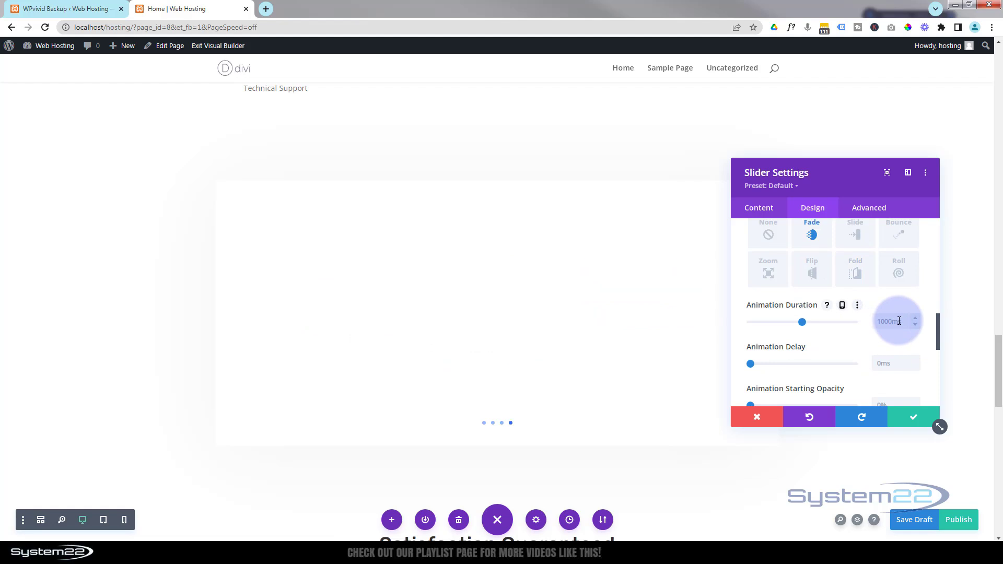
scroll(829, 341, "down", 3)
scroll(808, 336, "down", 1)
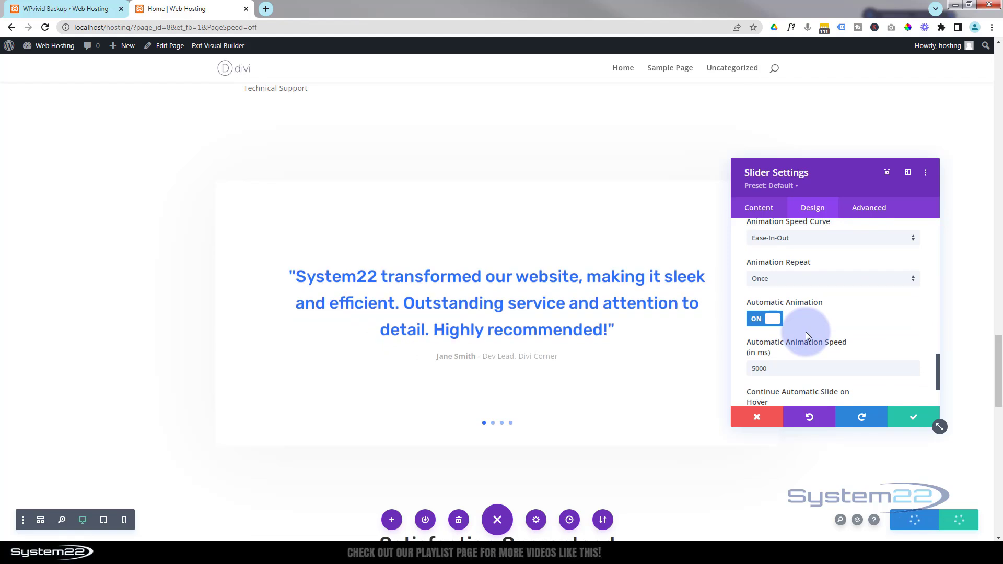
left_click(907, 420)
Step: Replace the Satisfaction Guaranteed placeholder texts: "With 12 years in the industry..." on the blue card, "At System 22, we prioritize your success..." on the orange card
scroll(618, 386, "down", 7)
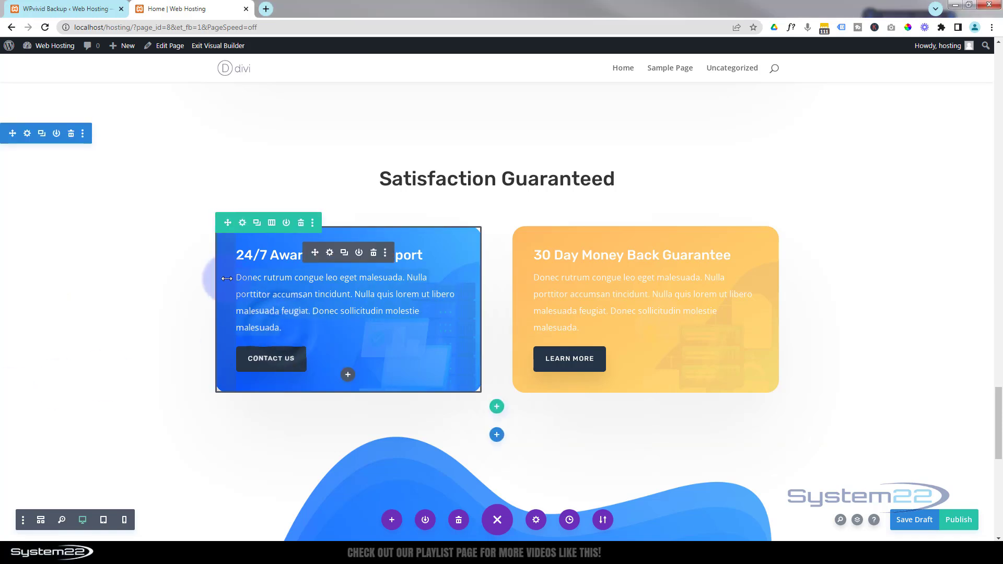
left_click_drag(225, 281, 222, 285)
type("With 12 years in the industry, our experience is our greatest asset. We've navigated through the ever-changing trends and technologies, adapting and evolving to provide cutting-edge solutions.")
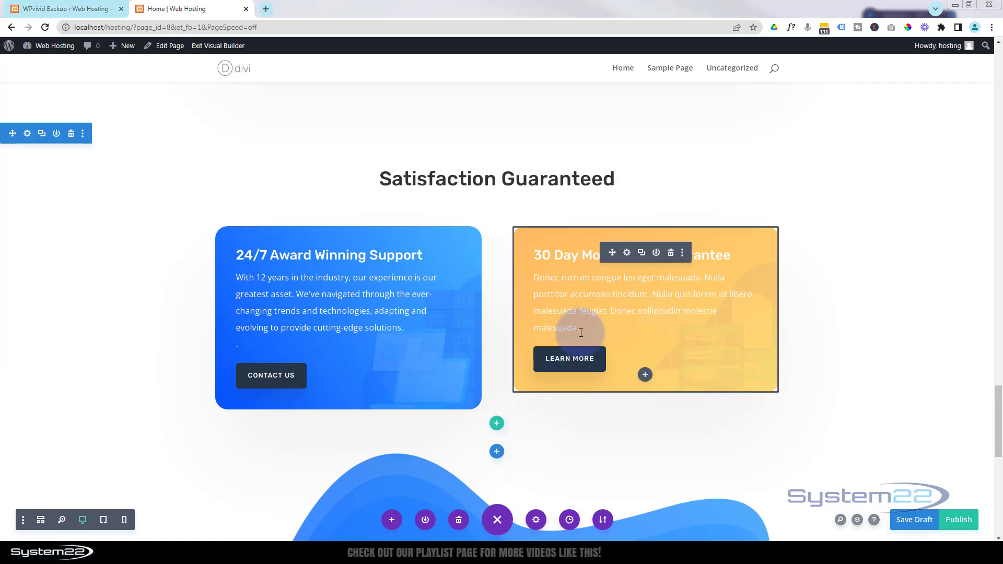
left_click_drag(585, 330, 527, 277)
type("At System 22, we prioritize your success. Our customer-centric approach means we work closely with you, understanding your goals and tailoring our services to meet your specific requirements.")
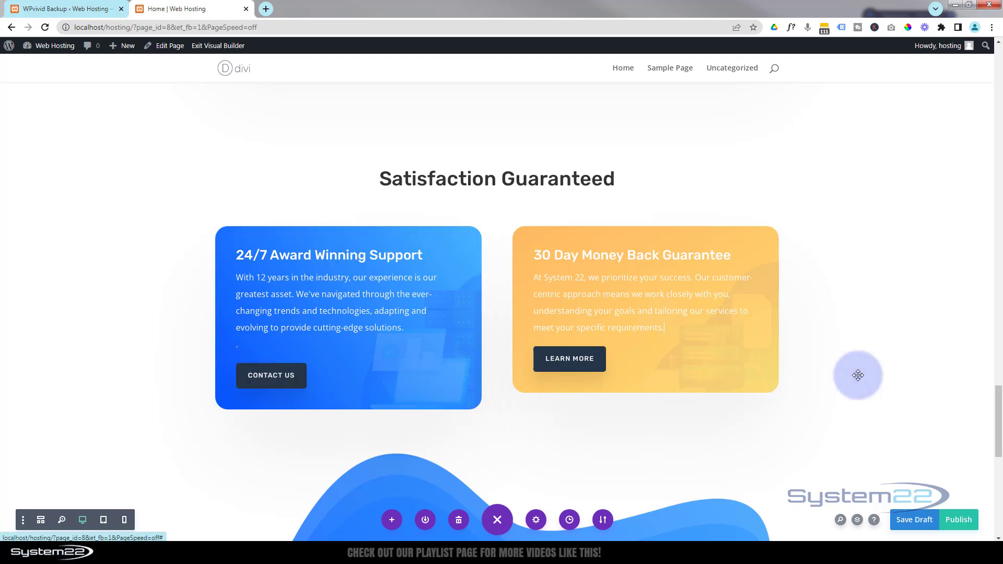
Step: Replace the paragraph under "30 Days of Free Hosting" with the company text beginning "Our journey started with a simple mission"
scroll(845, 352, "down", 10)
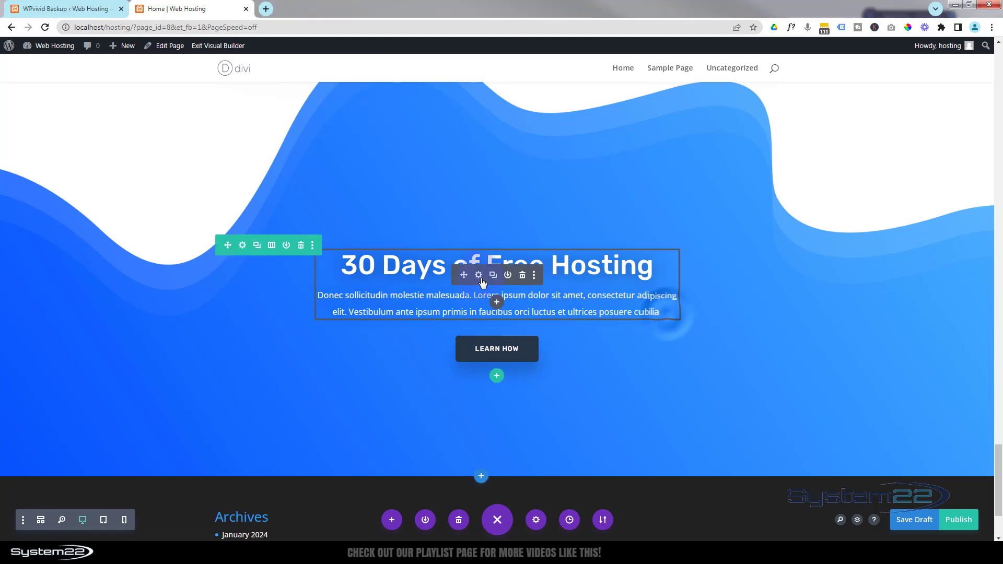
left_click(479, 277)
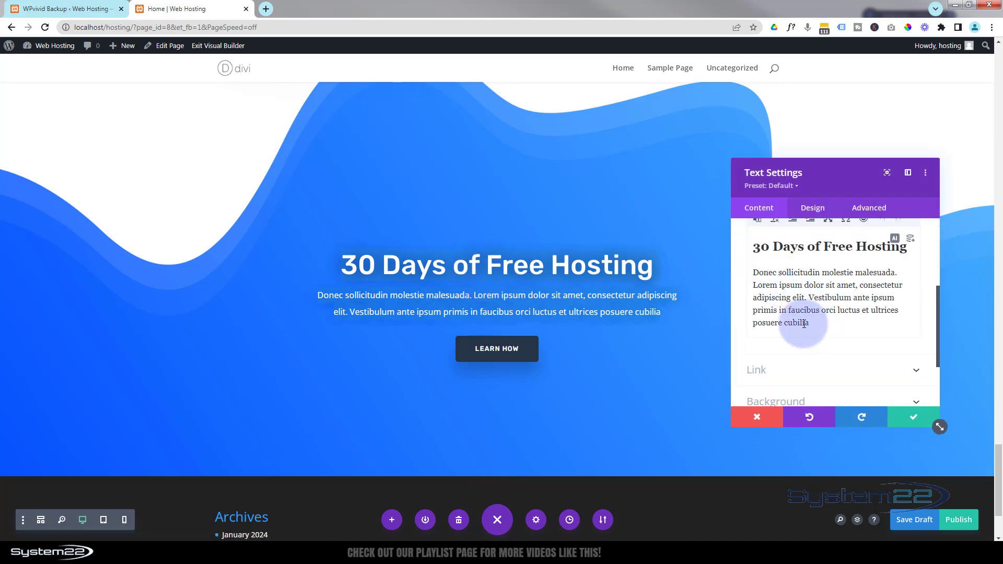
left_click_drag(810, 322, 754, 273)
type("Our journey started with a simple mission - to empower businesses of all sizes with an impactful online presence. From our humble beginnings, we have grown into a seasoned team of designers, developers, and hosting experts who share a common commitment to excellence.")
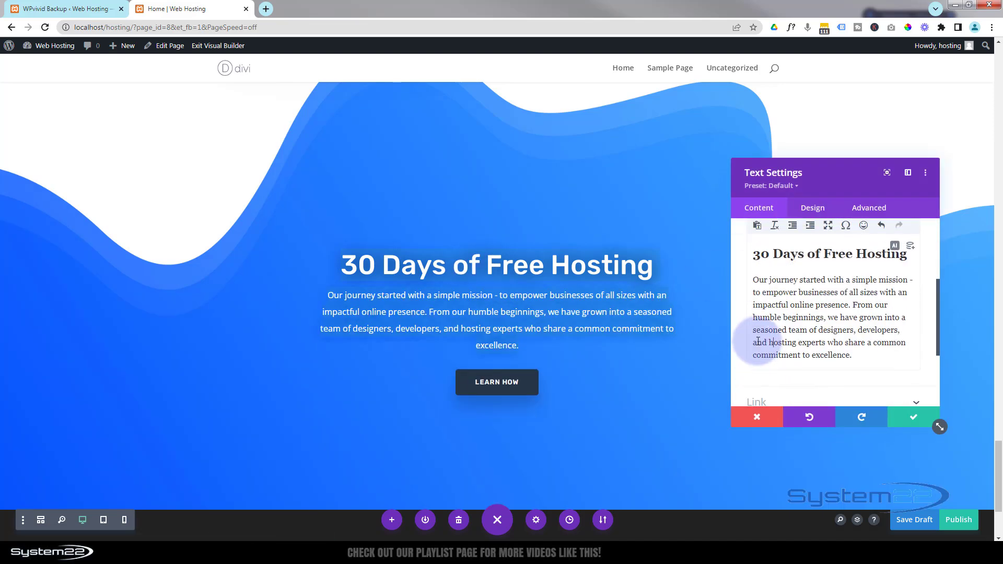
Step: Change the heading above the company journey paragraph to "Why Choose Us?"
scroll(758, 334, "up", 2)
left_click_drag(763, 354, 908, 353)
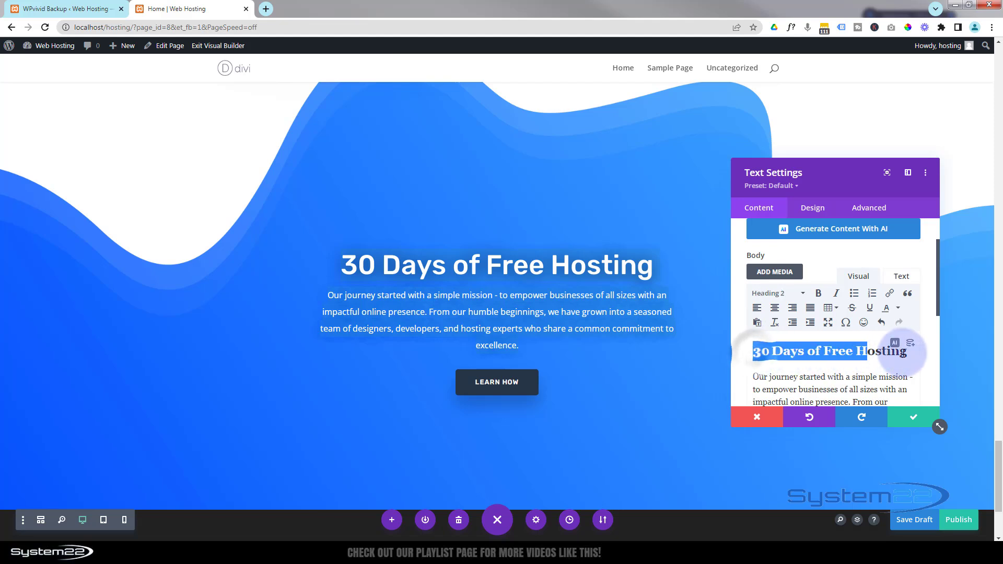
type("W")
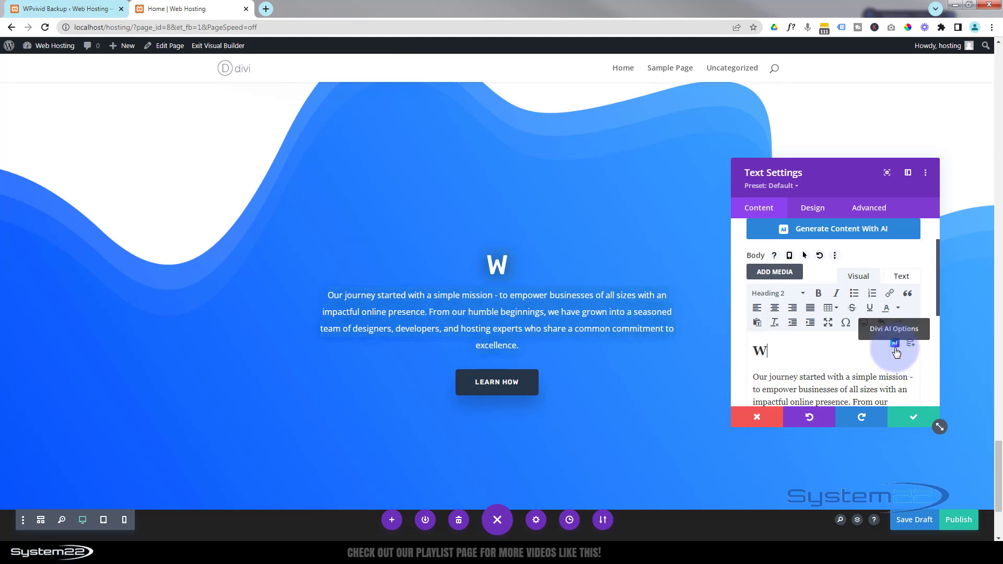
type("hy Choose Us?")
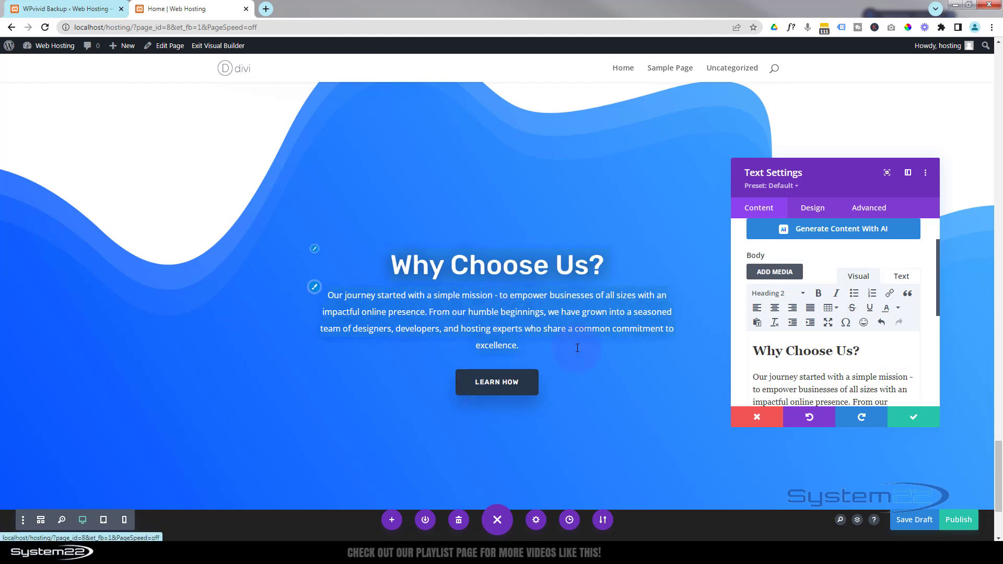
Step: Save the "Why Choose Us?" text changes, then publish the Home page and exit the visual builder
scroll(578, 343, "down", 3)
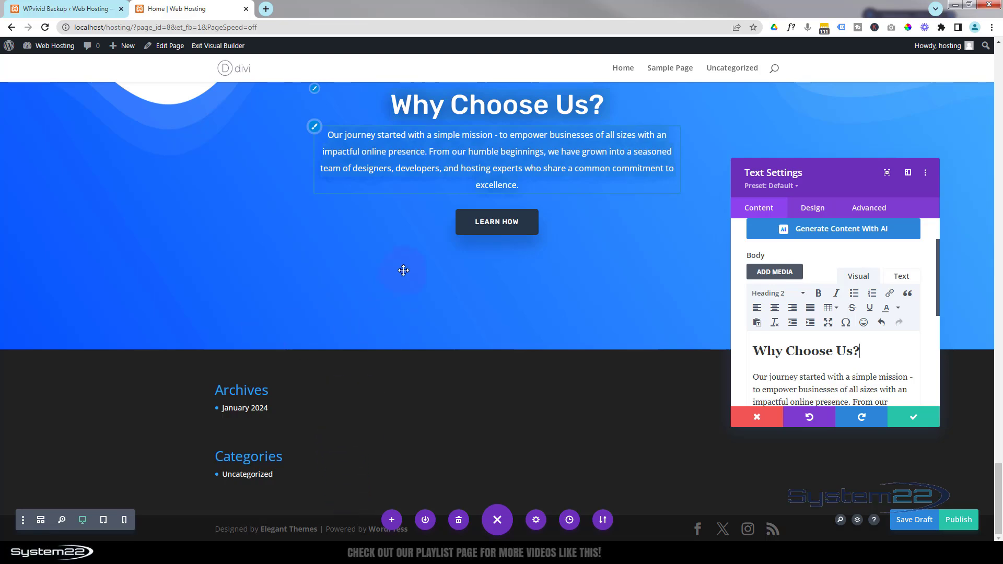
scroll(405, 337, "up", 8)
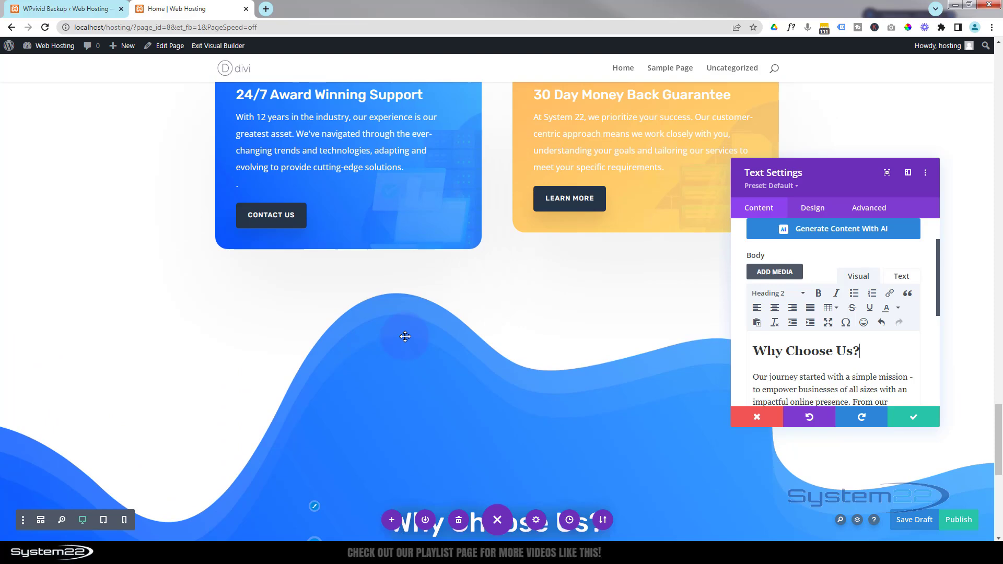
scroll(405, 336, "up", 7)
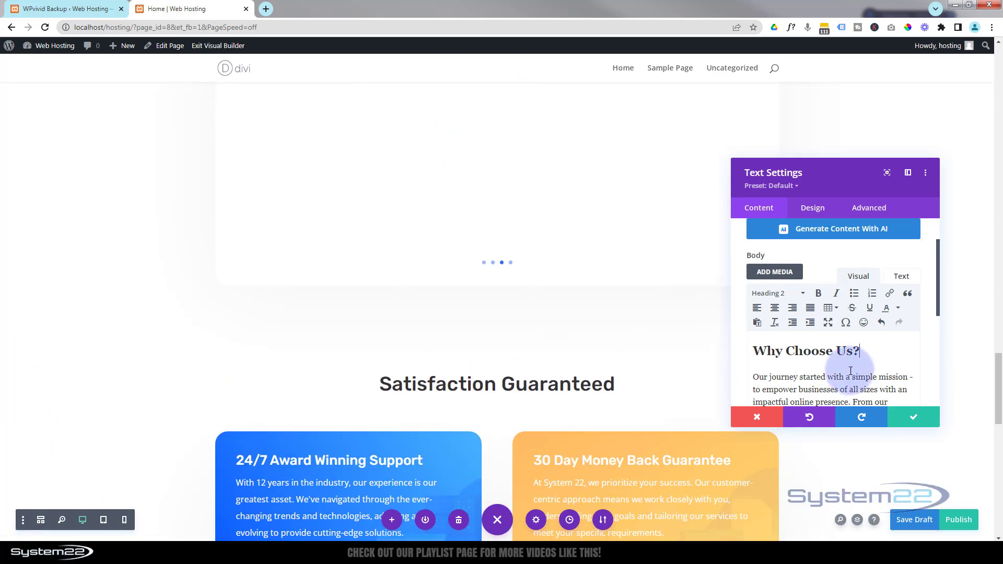
left_click(915, 418)
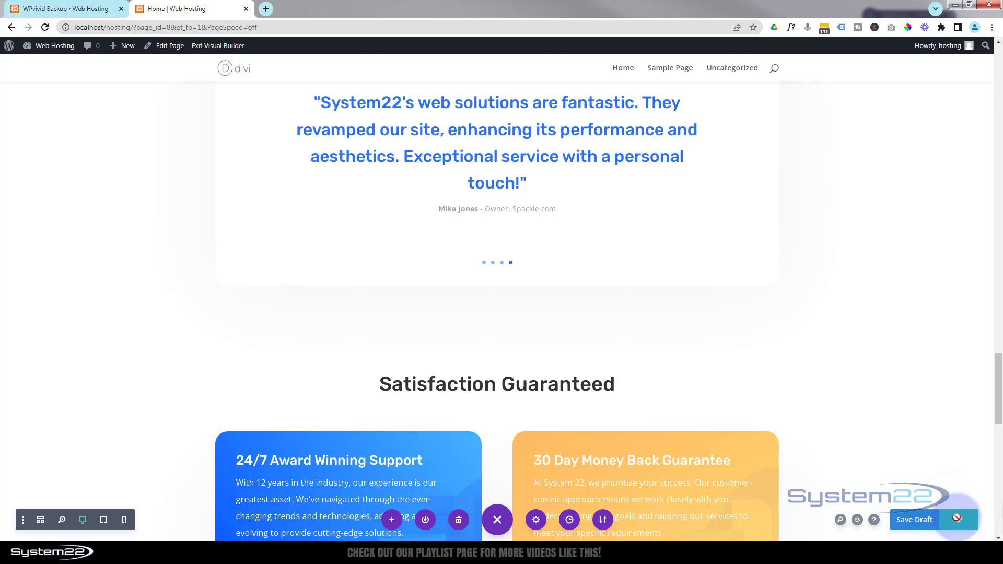
left_click(218, 46)
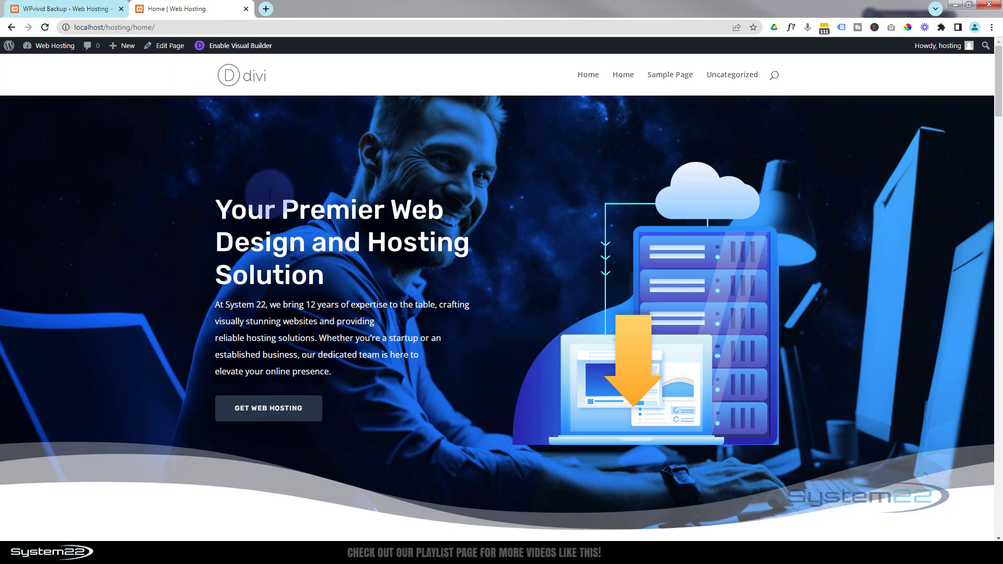
Step: Review the published Home page from the hero through pricing, file management, testimonials and guarantees to the "Why Choose Us?" section
scroll(271, 194, "down", 10)
scroll(277, 196, "down", 5)
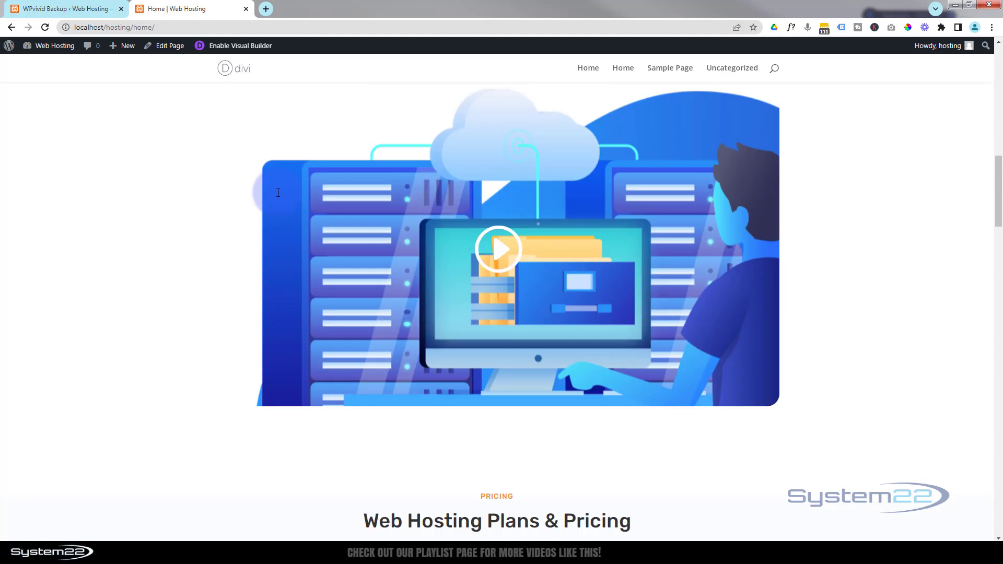
scroll(224, 299, "down", 7)
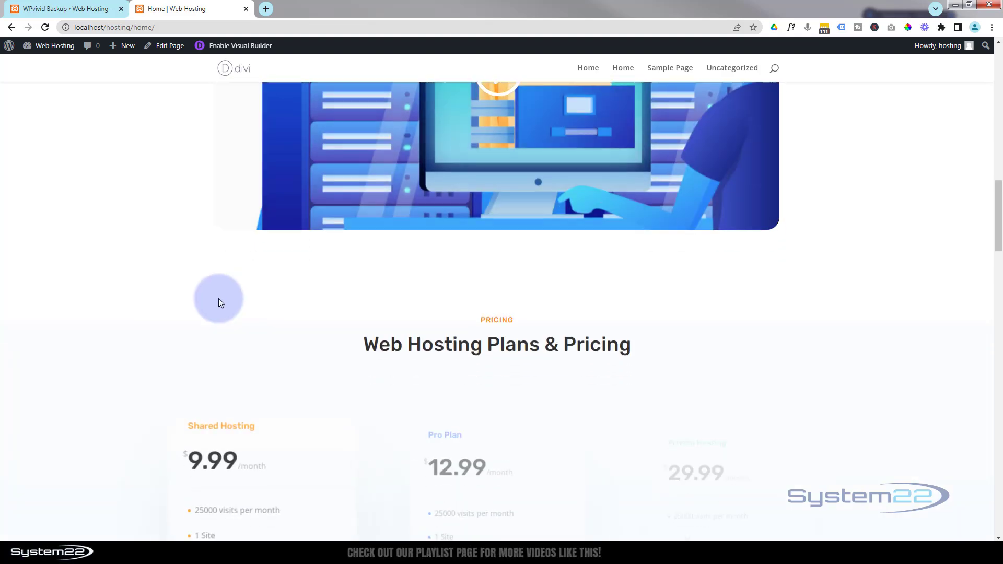
scroll(130, 307, "down", 10)
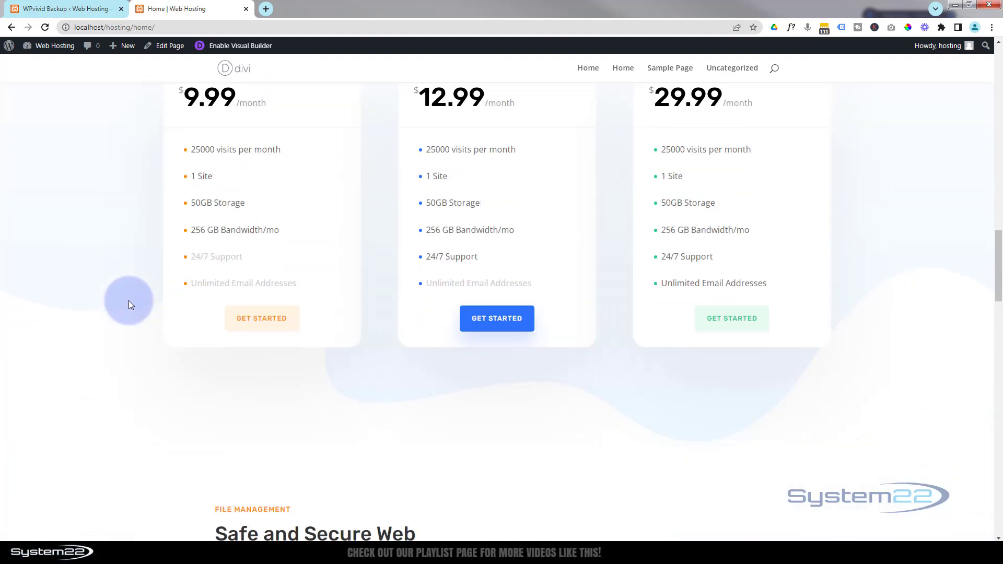
scroll(129, 300, "down", 3)
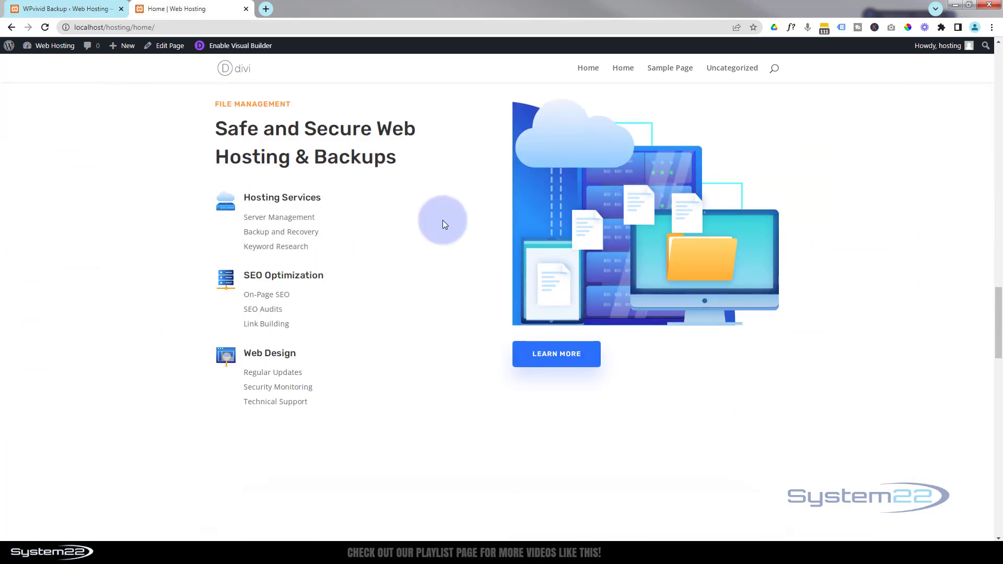
scroll(433, 322, "down", 8)
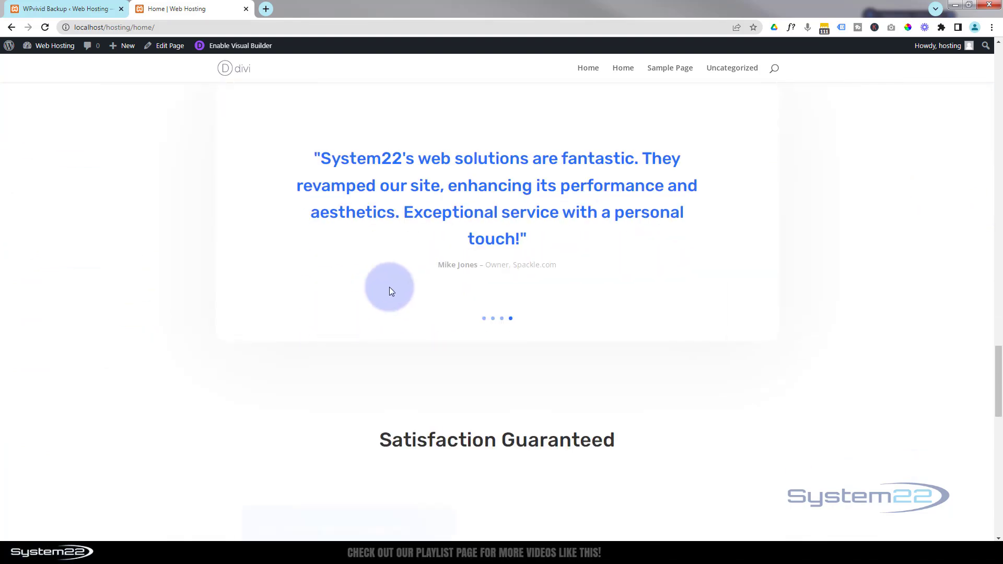
scroll(135, 308, "down", 4)
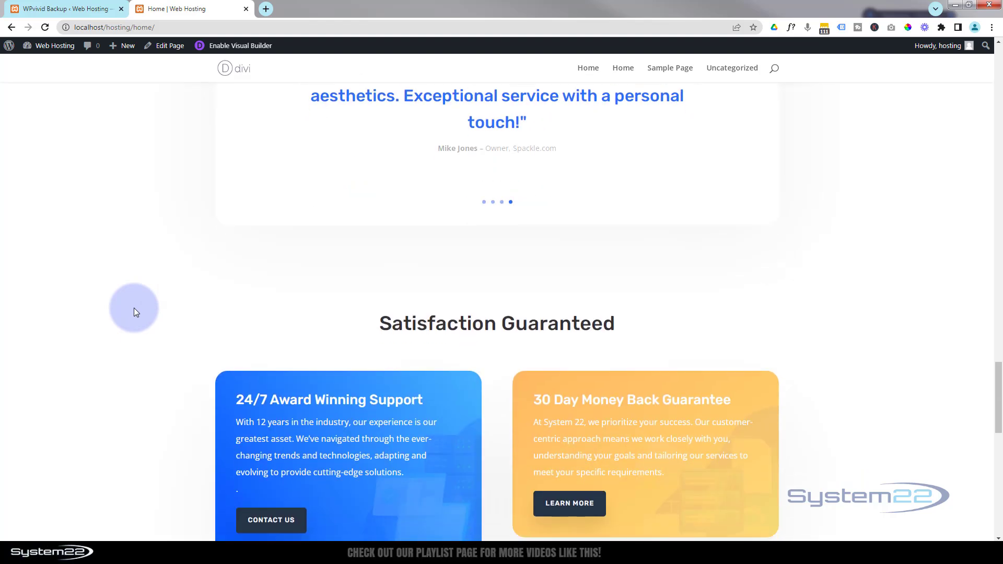
scroll(134, 308, "down", 1)
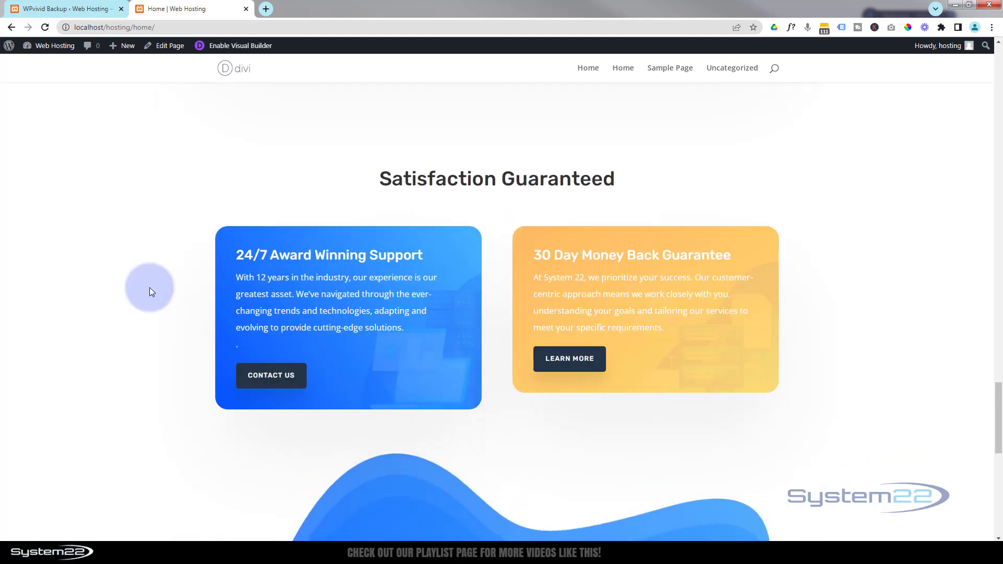
scroll(150, 292, "down", 8)
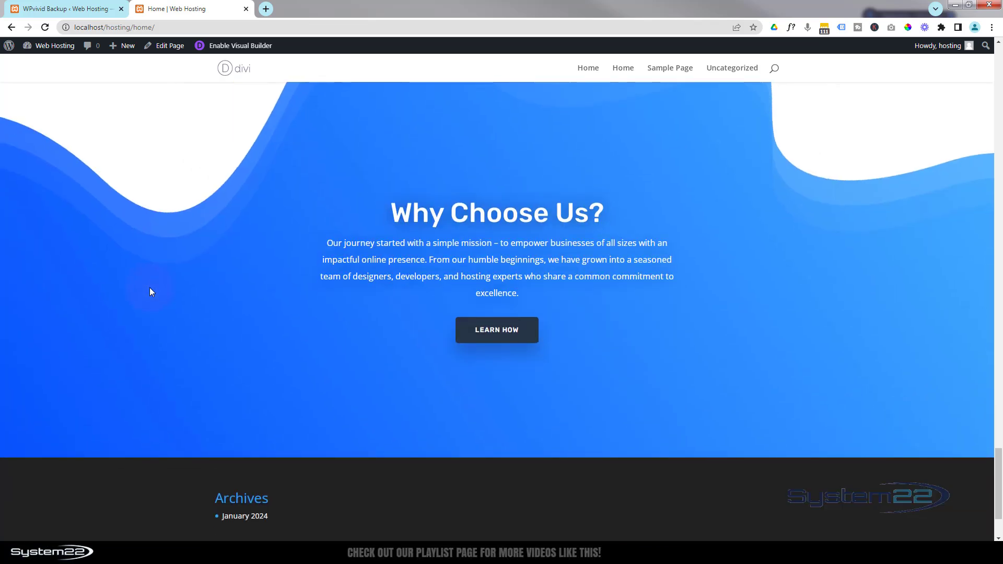
scroll(127, 190, "up", 1)
Step: Create a new page titled "About" with the Divi Builder and browse the premade layouts for it
mouse_move(128, 55)
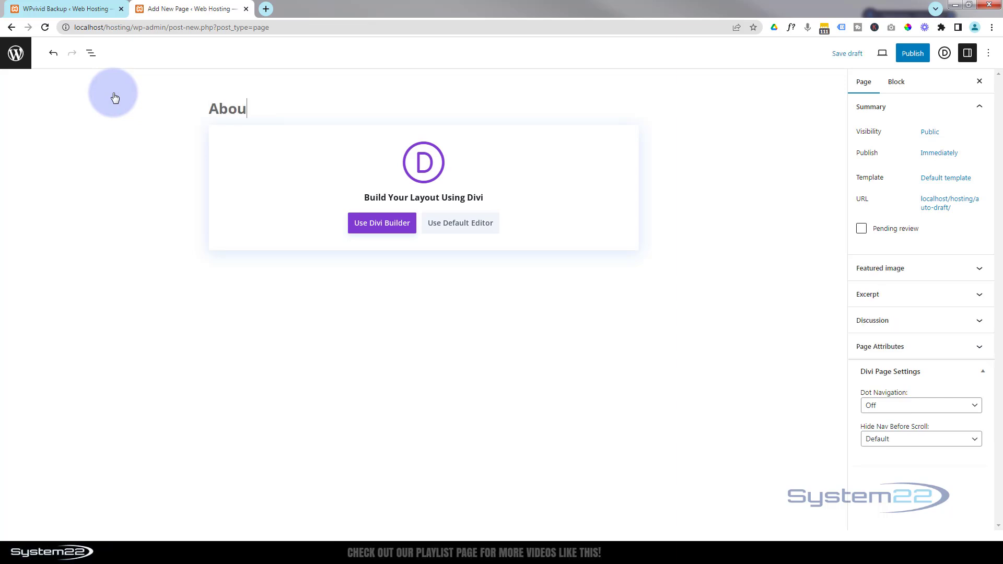
left_click(367, 225)
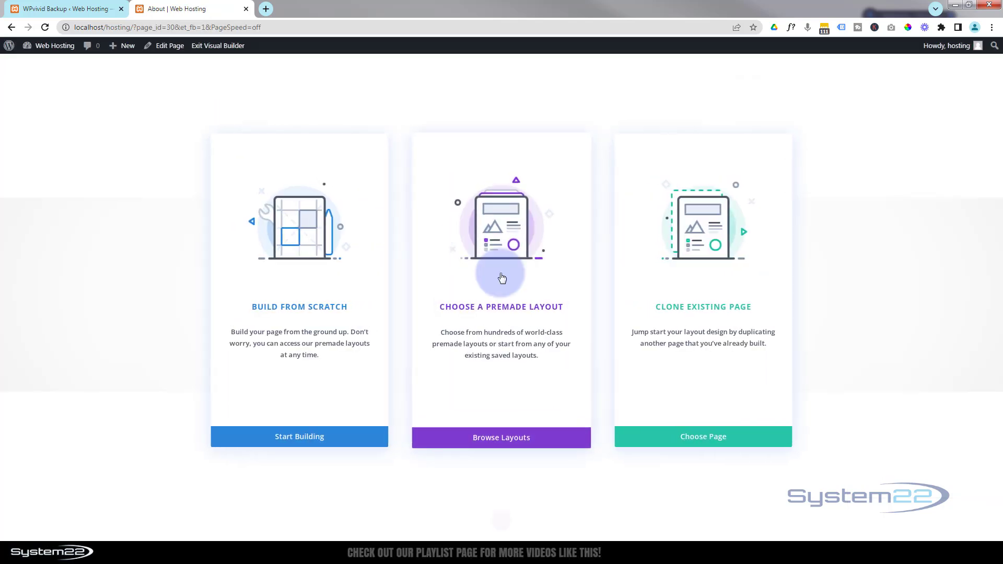
left_click(507, 439)
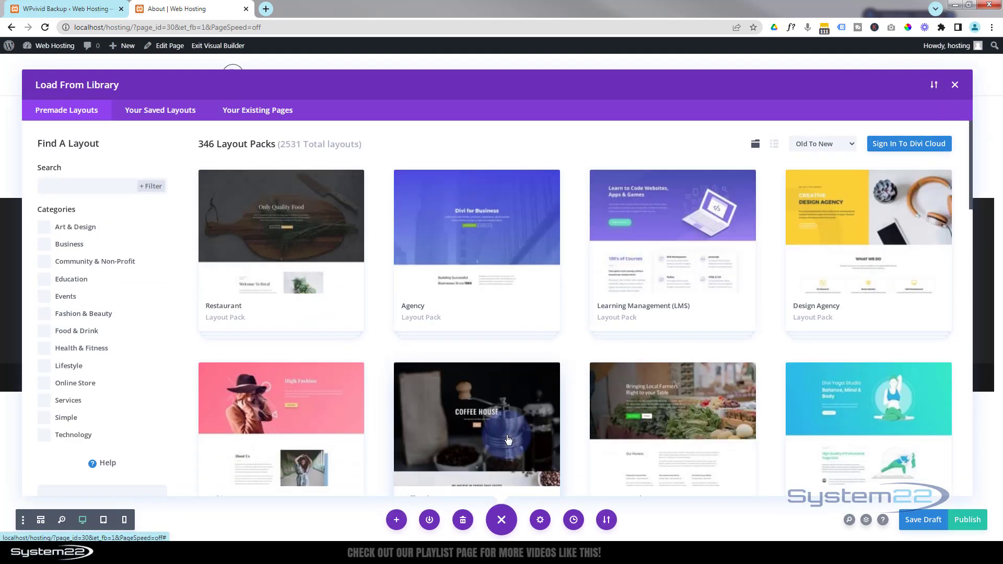
Step: Filter the premade layouts by the Technology category and open the Hosting Company layout pack
scroll(687, 267, "down", 2)
scroll(686, 266, "down", 10)
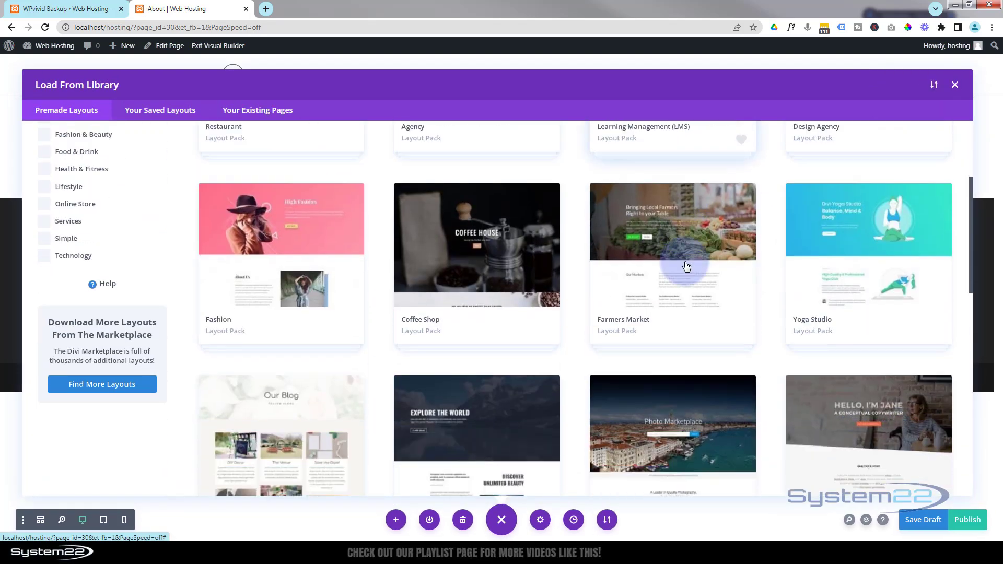
scroll(687, 267, "up", 12)
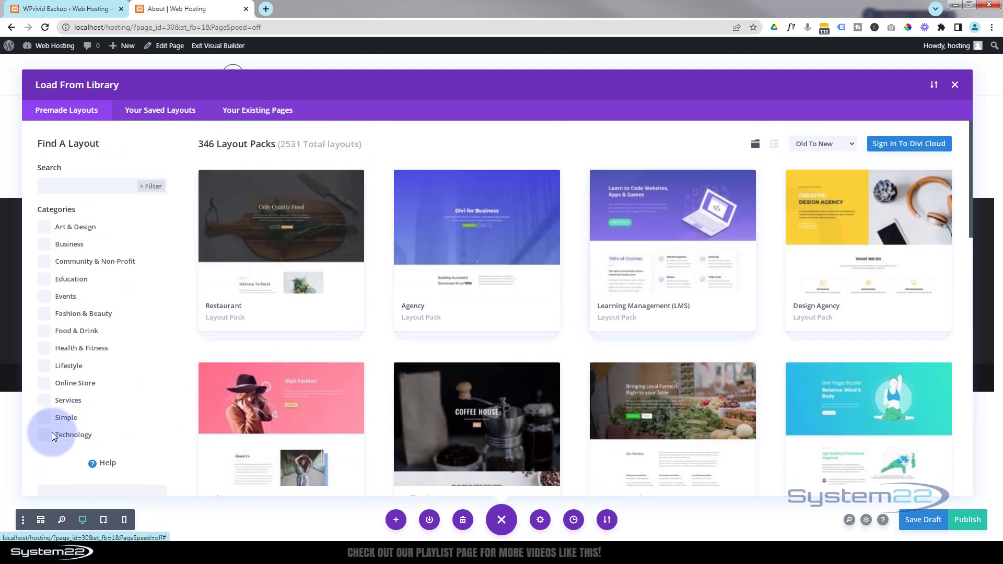
left_click(47, 436)
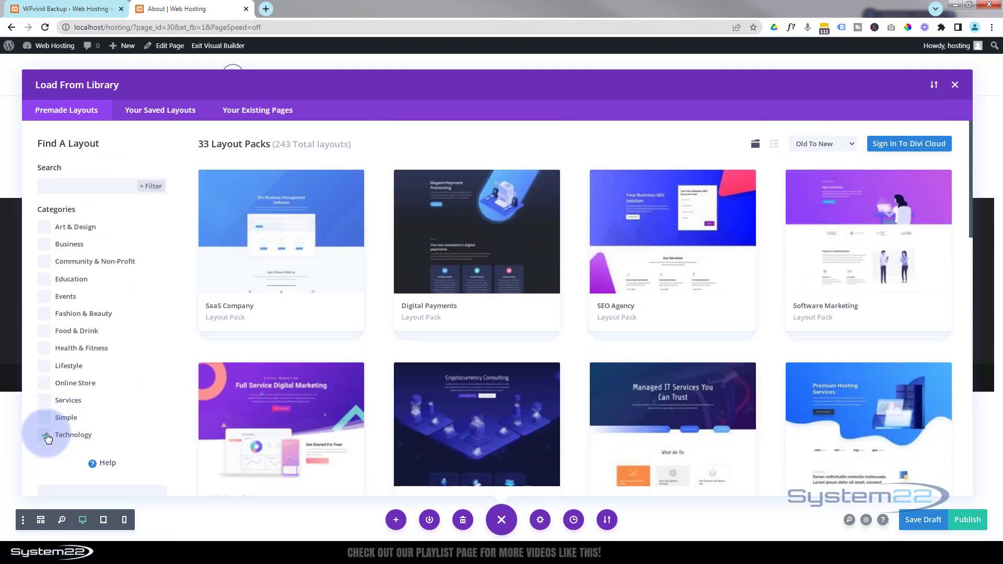
scroll(709, 325, "down", 4)
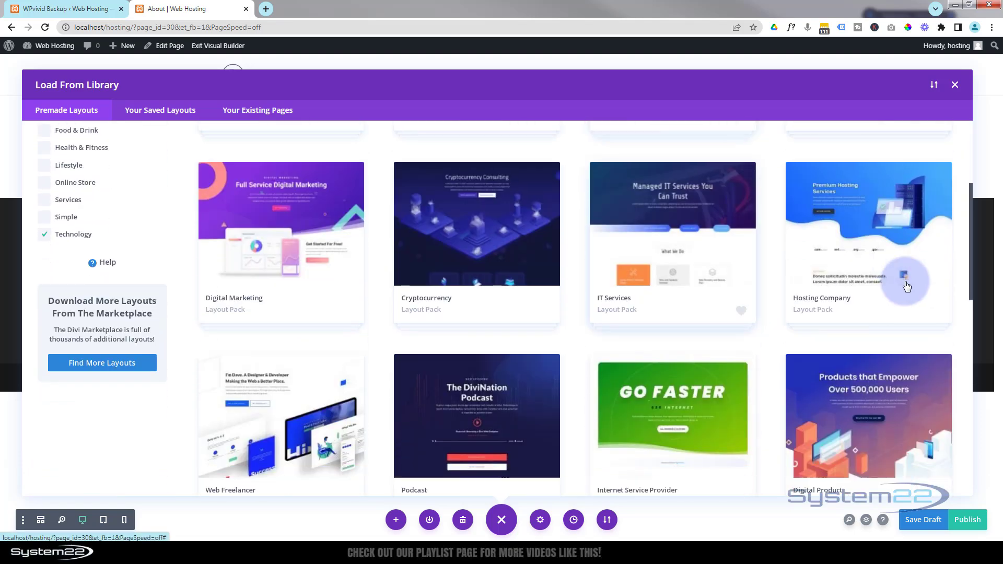
left_click(865, 227)
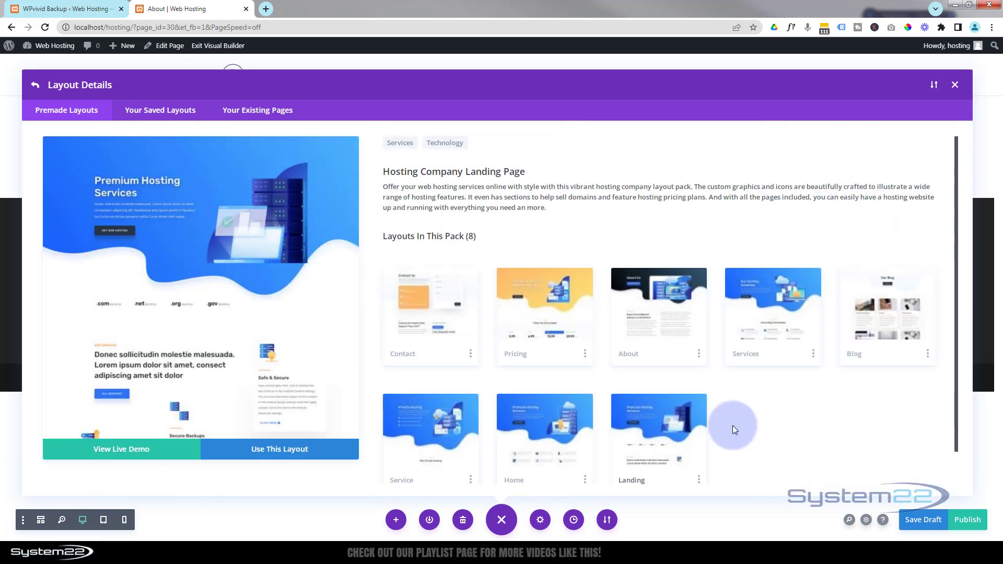
Step: Preview the Hosting Company pack's About layout and load it into the page
left_click(656, 312)
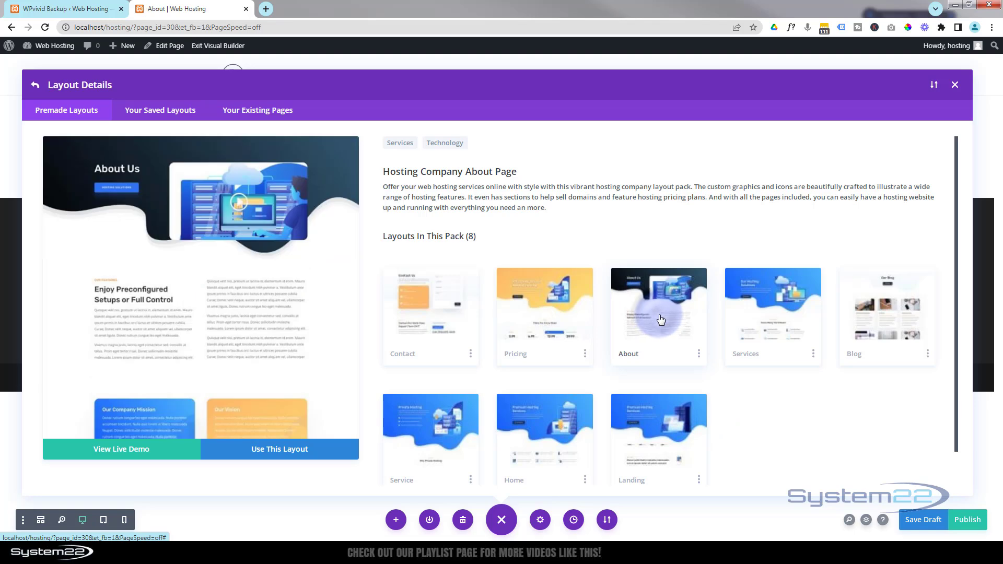
scroll(159, 313, "down", 10)
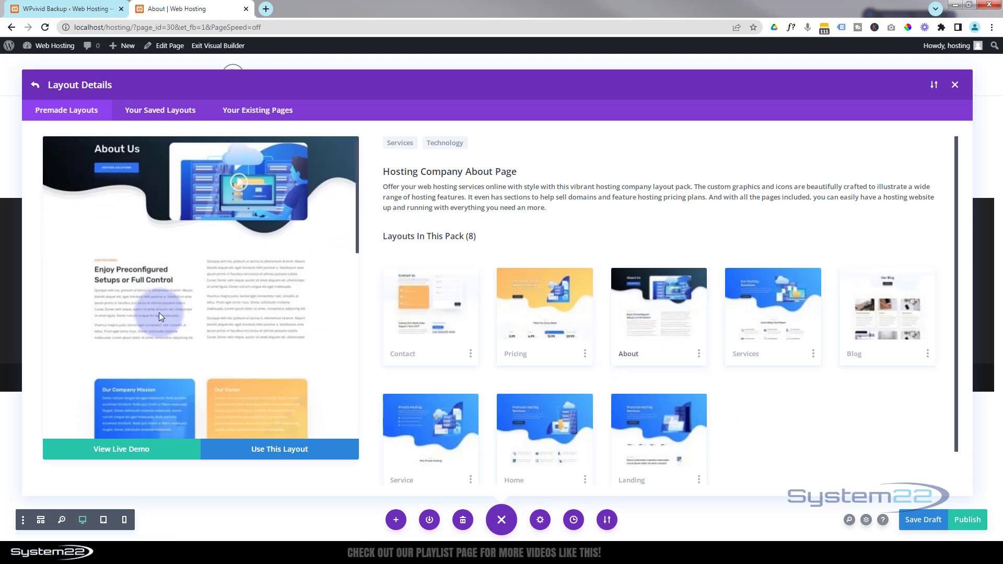
scroll(159, 312, "down", 5)
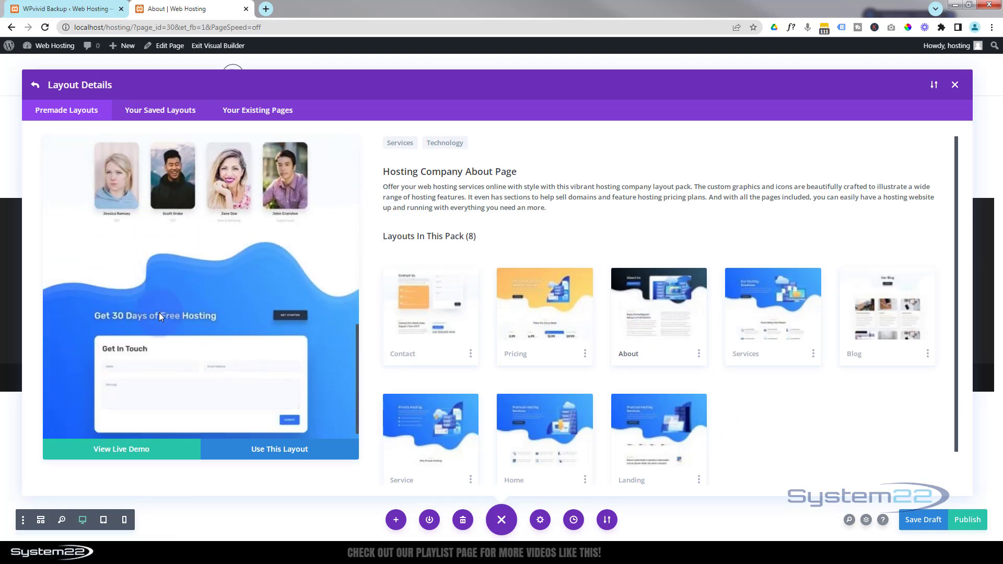
scroll(159, 312, "up", 4)
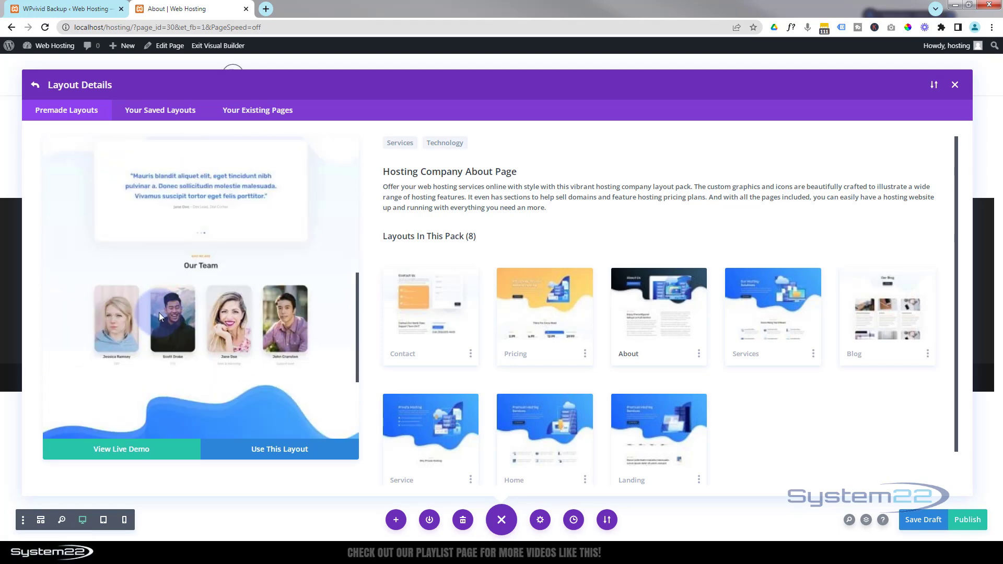
left_click(288, 455)
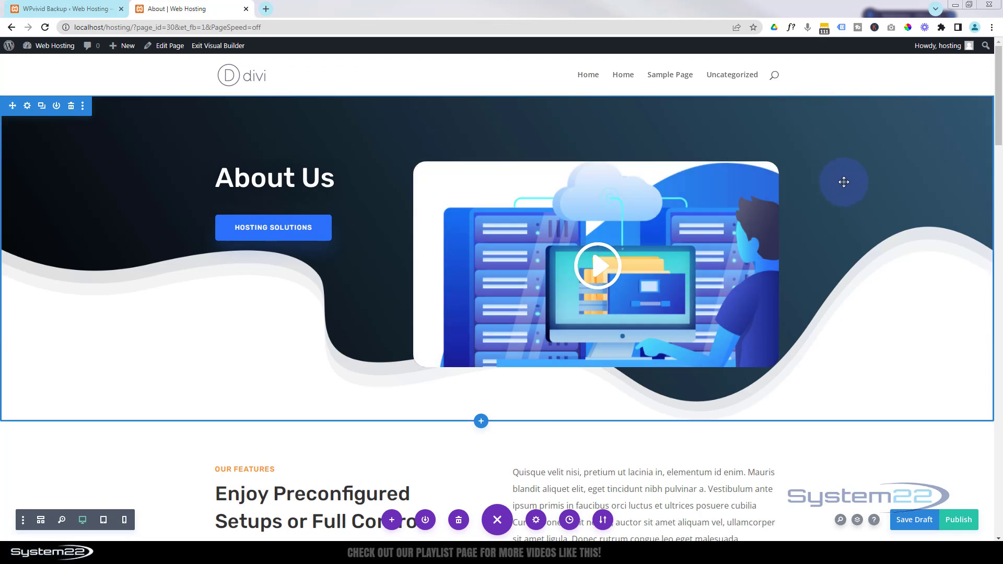
Step: Examine the About layout's sections, from the hero and features through mission, vision, testimonials and team to the contact form
scroll(877, 449, "down", 2)
scroll(877, 448, "down", 4)
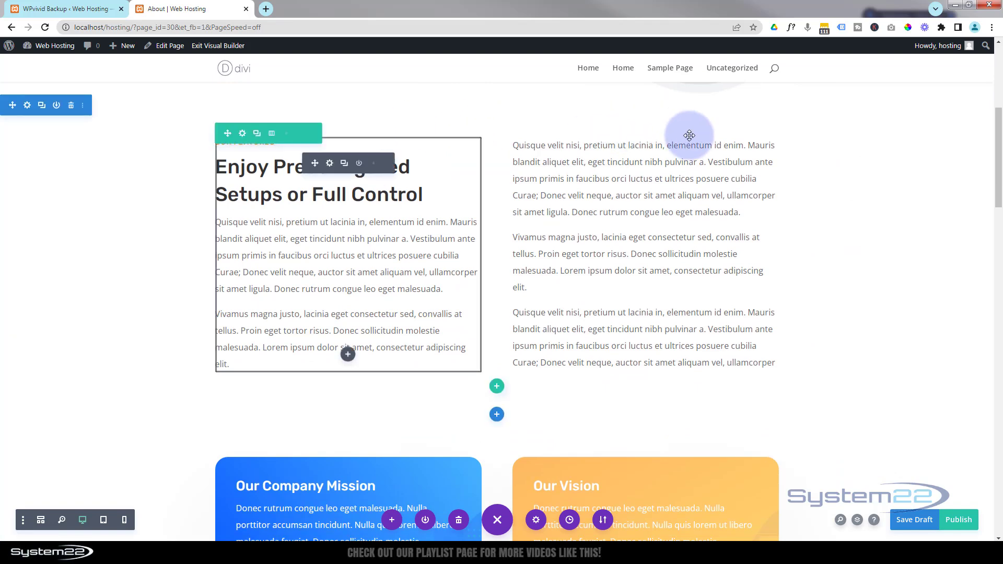
scroll(882, 246, "down", 4)
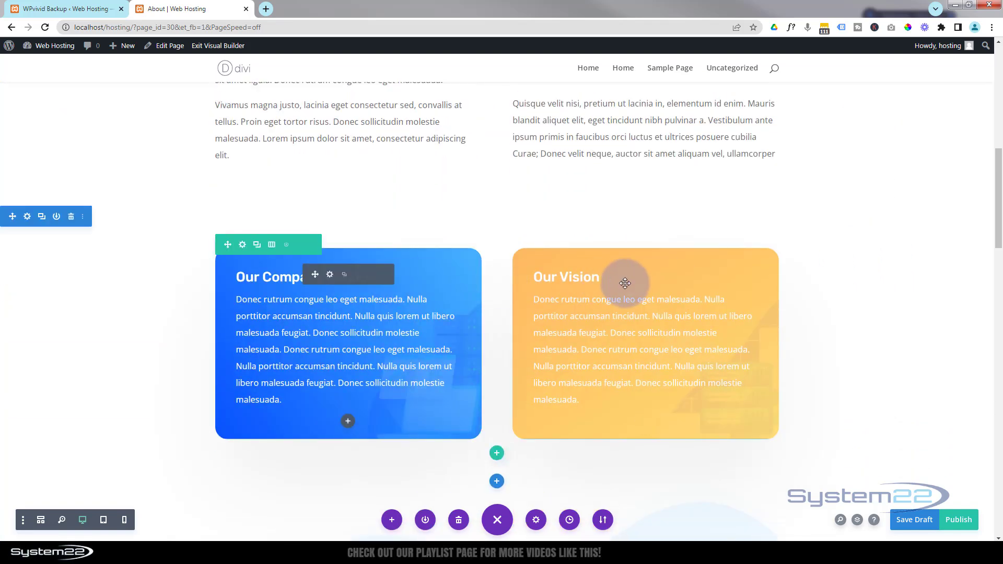
scroll(626, 283, "down", 8)
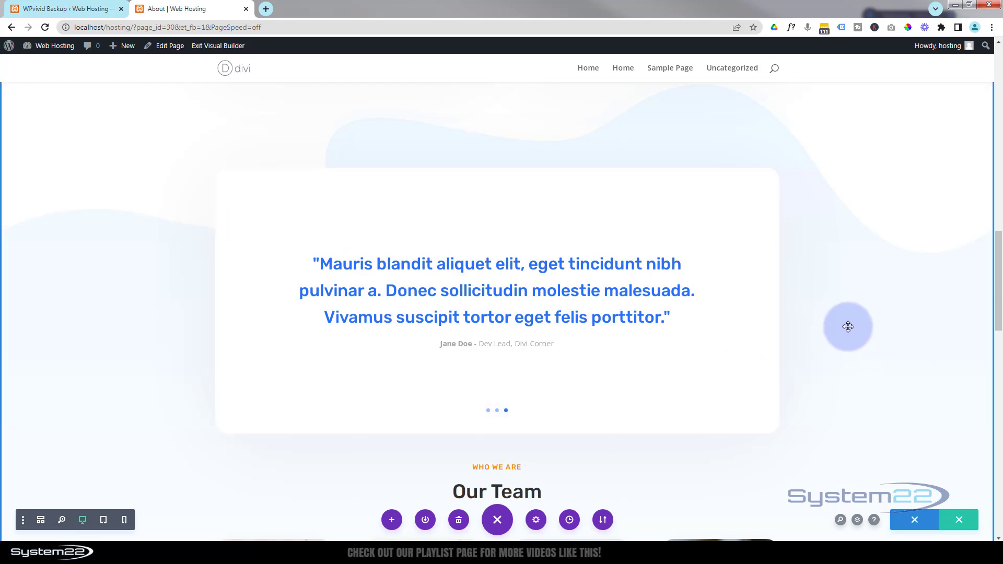
scroll(848, 316, "down", 5)
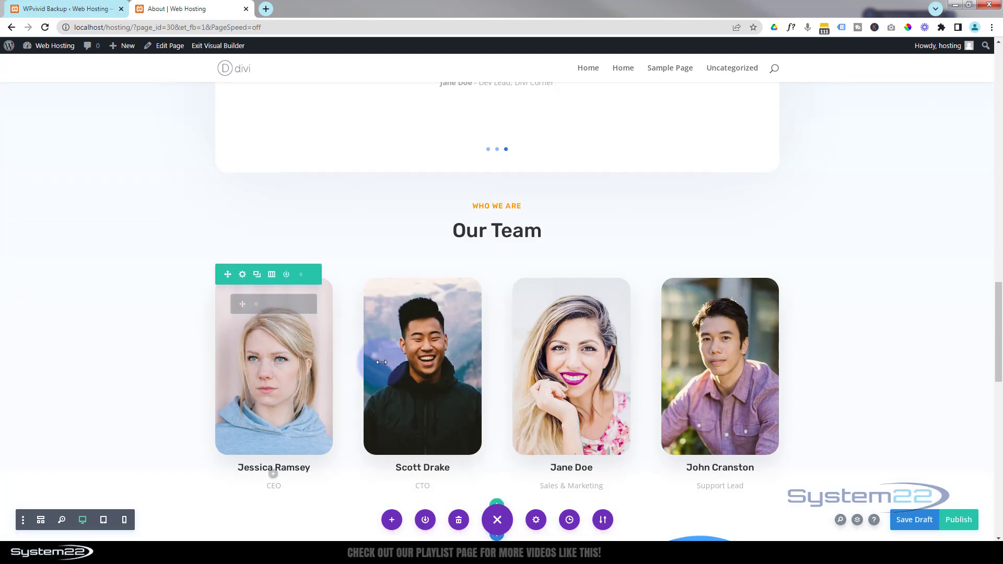
scroll(842, 339, "down", 6)
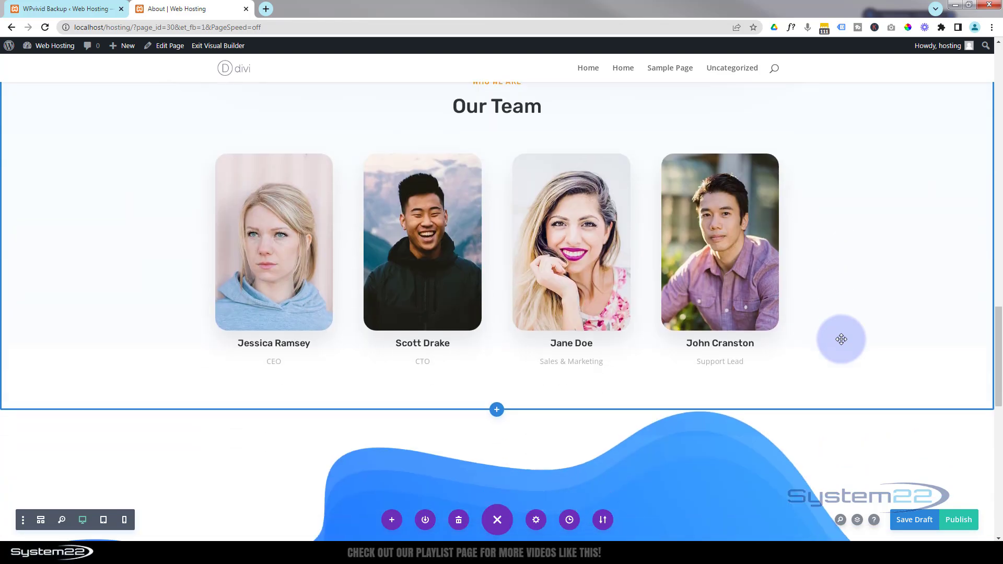
scroll(841, 339, "down", 6)
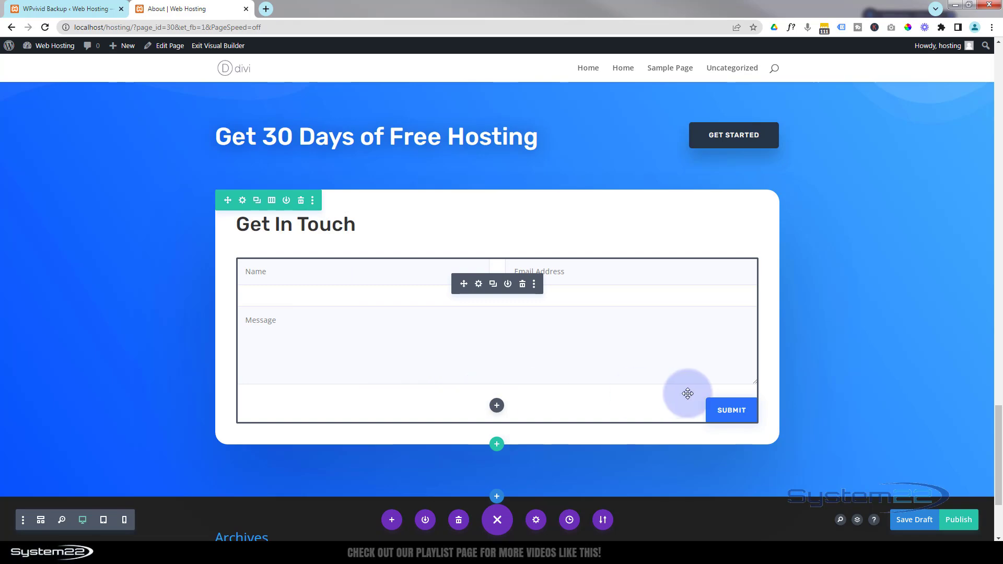
scroll(826, 376, "up", 12)
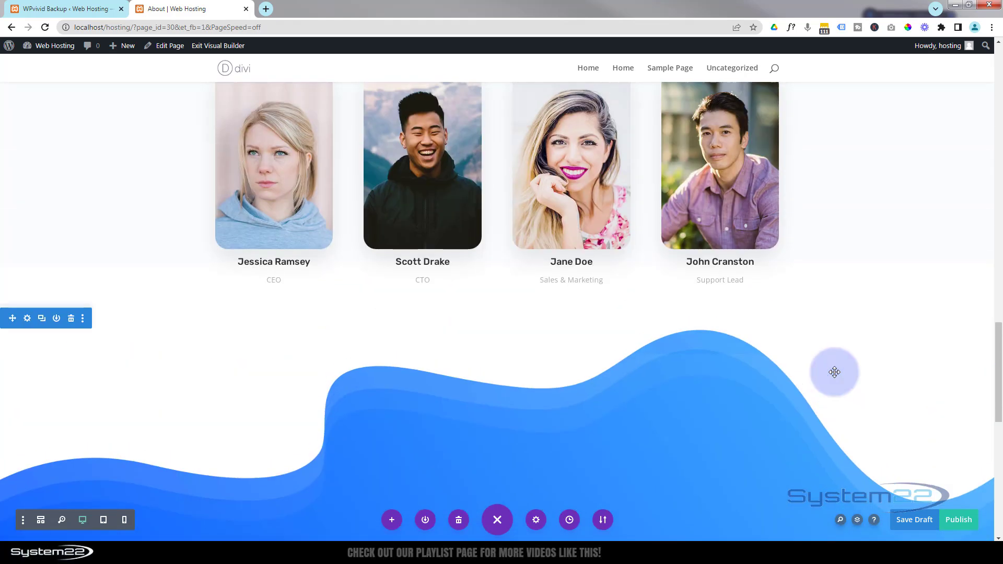
scroll(834, 372, "up", 14)
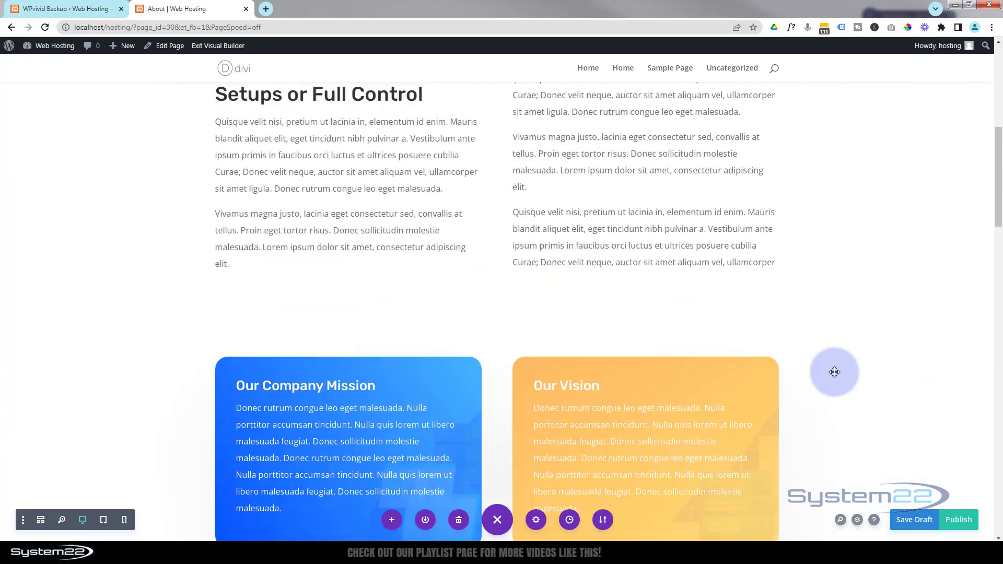
scroll(834, 372, "up", 3)
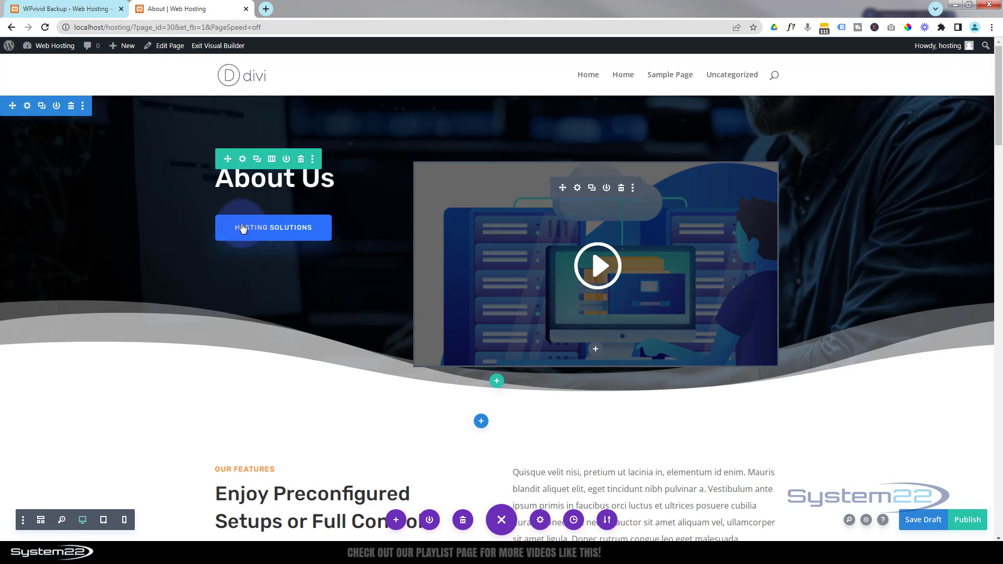
Step: Insert a single-column row below the two-column "Enjoy Preconfigured Setups or Full Control" row, without adding a new module
scroll(292, 324, "down", 1)
scroll(294, 324, "down", 5)
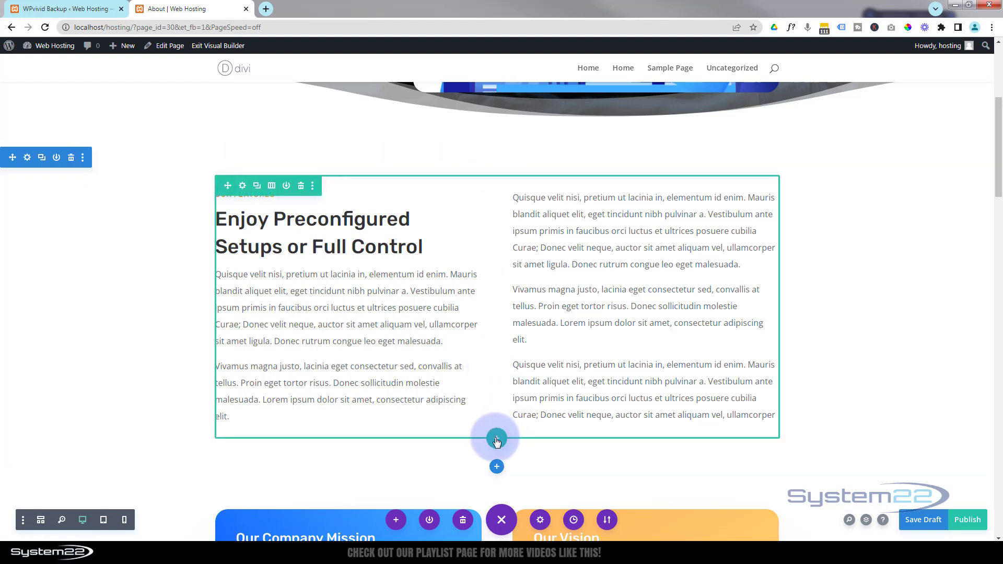
left_click(497, 441)
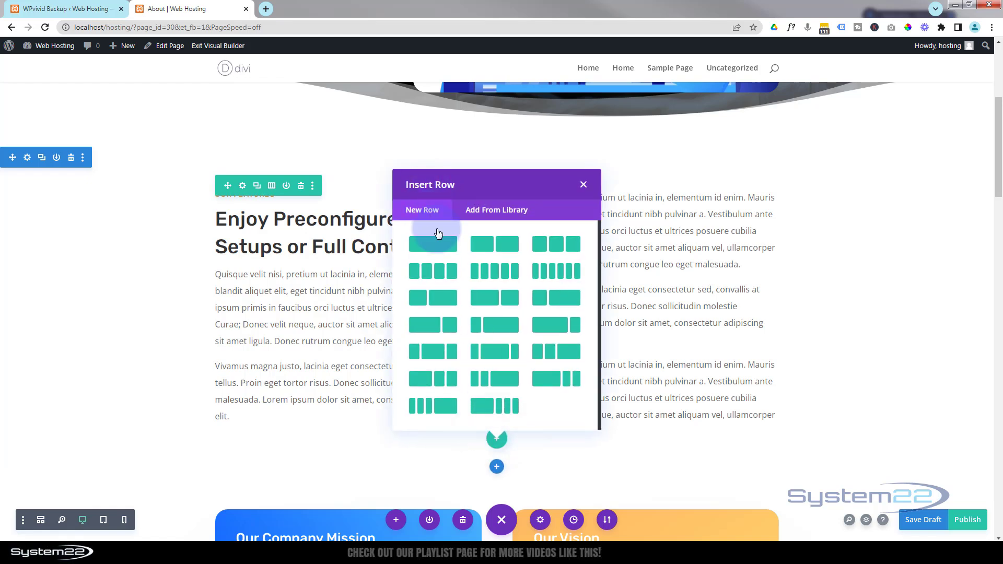
left_click(441, 247)
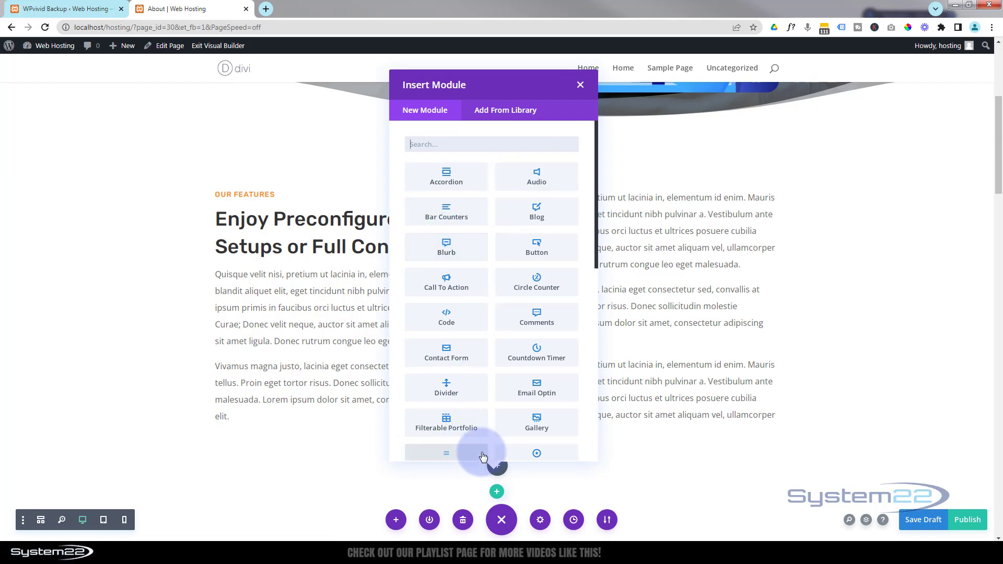
left_click(579, 86)
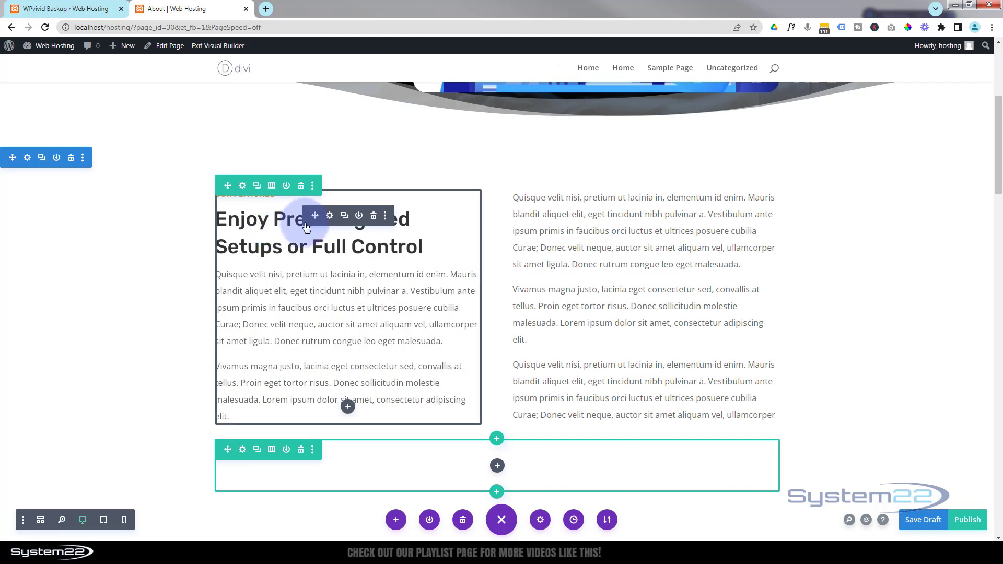
Step: Duplicate the "Our Features" text module, put one copy in the new full-width row, and move that row above the two-column row
left_click(349, 216)
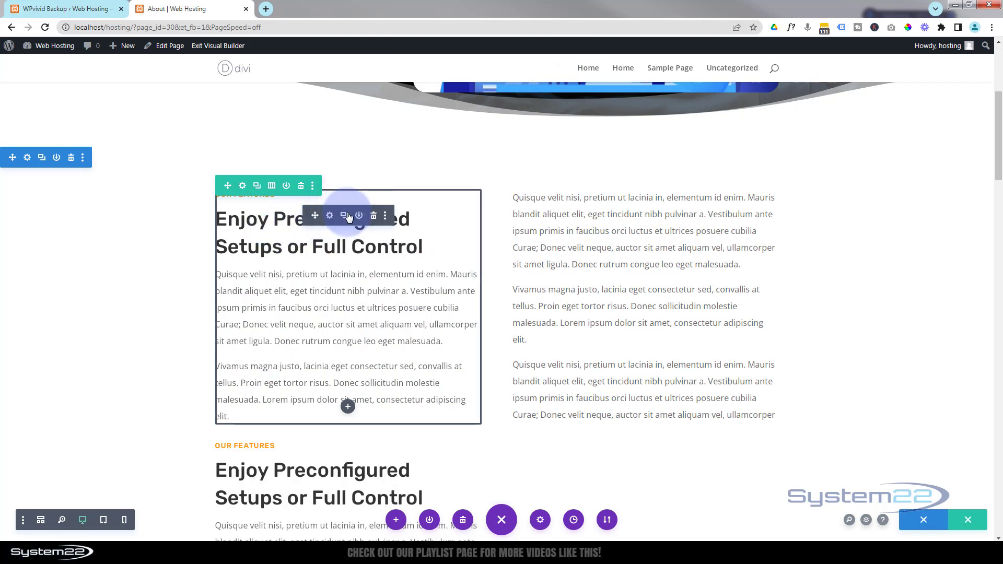
left_click_drag(315, 214, 377, 469)
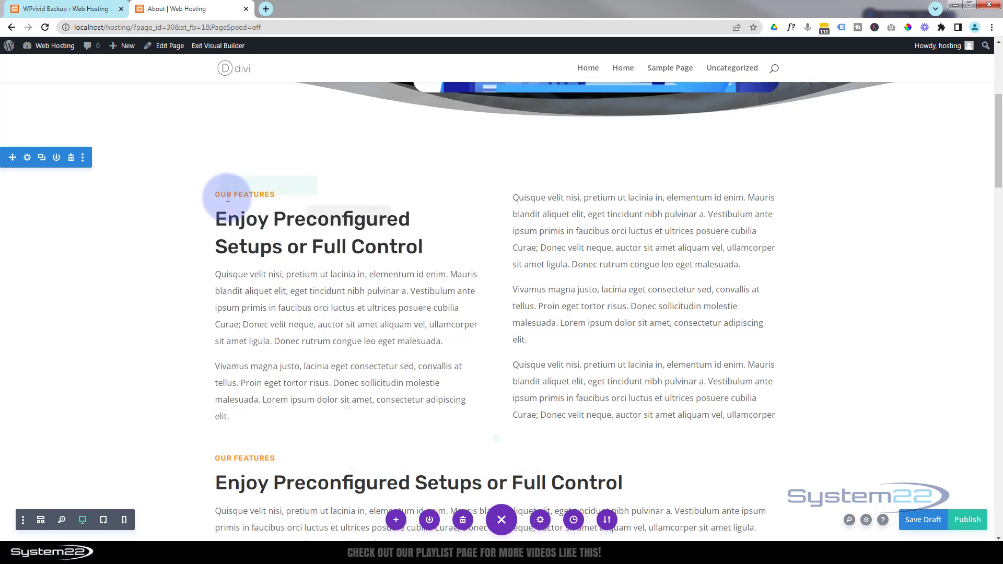
scroll(350, 405, "down", 2)
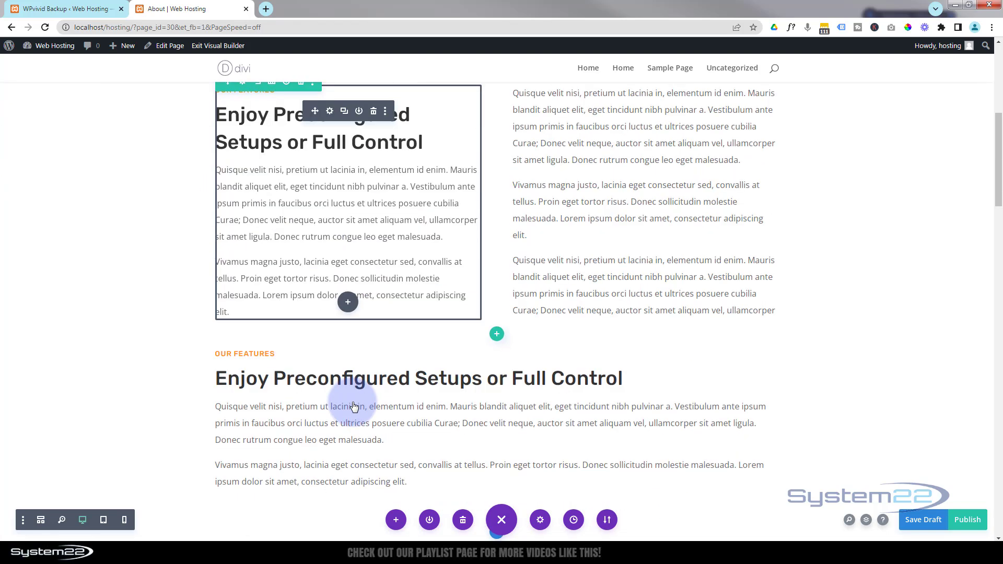
scroll(354, 407, "down", 1)
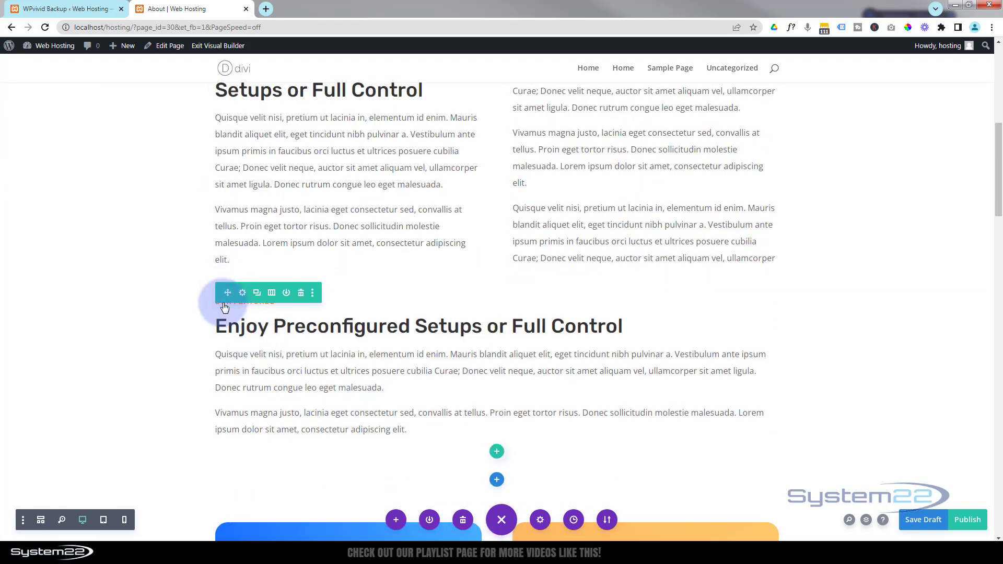
left_click_drag(227, 291, 291, 325)
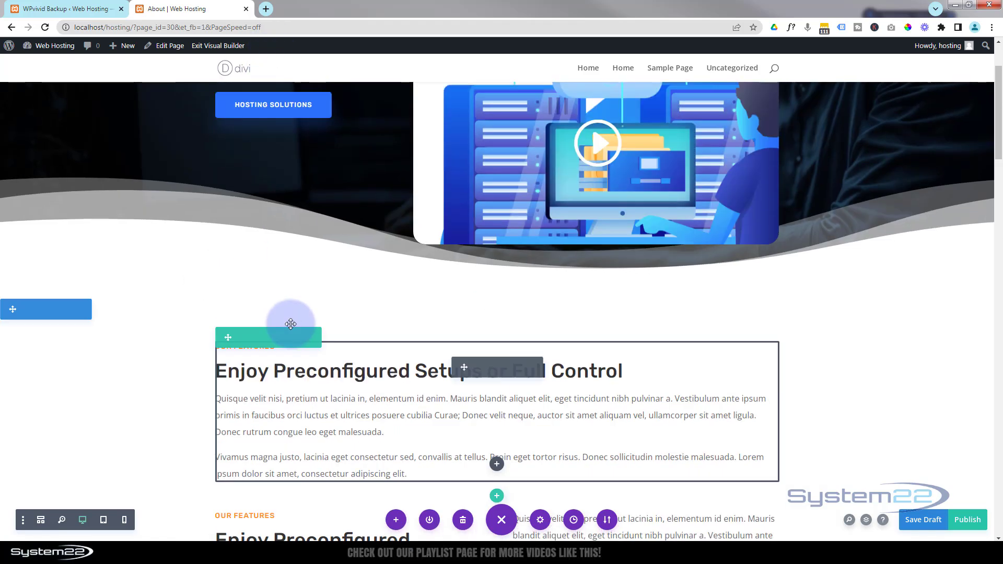
Step: Change the full-width text's label to "About Us" and its heading to "Welcome to System 22 - Your Premier Web Design and Hosting Solution"
scroll(57, 356, "down", 2)
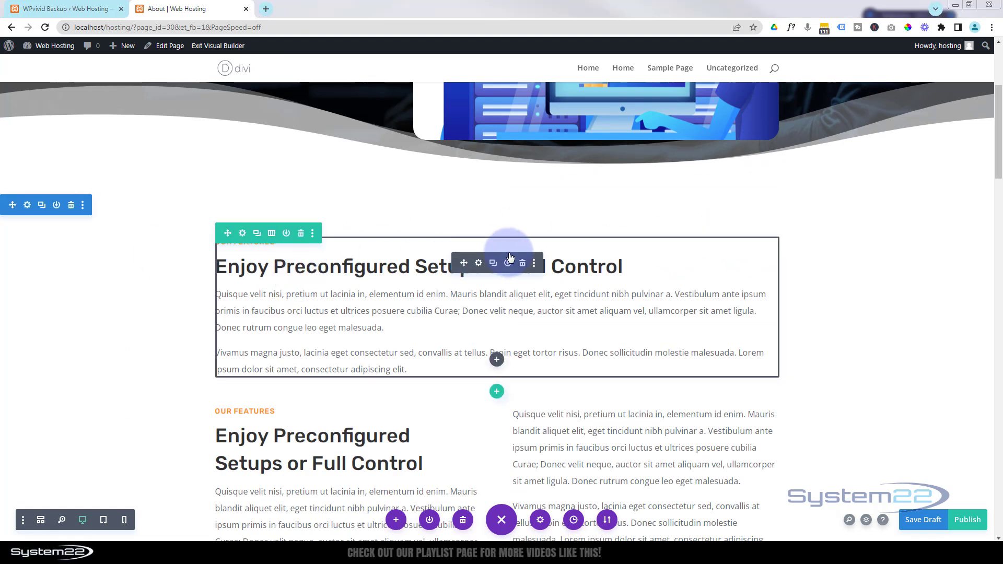
left_click(478, 261)
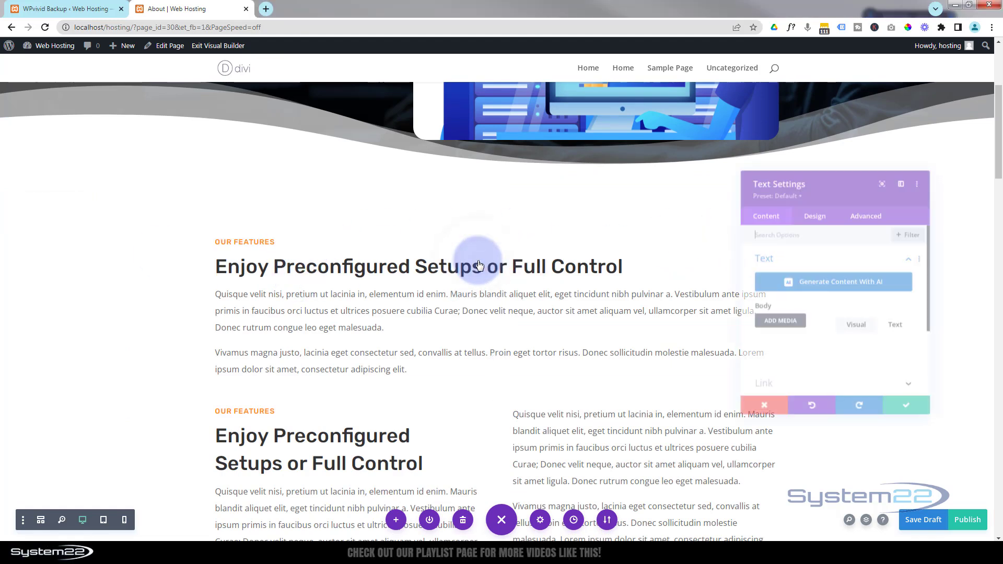
scroll(791, 297, "down", 2)
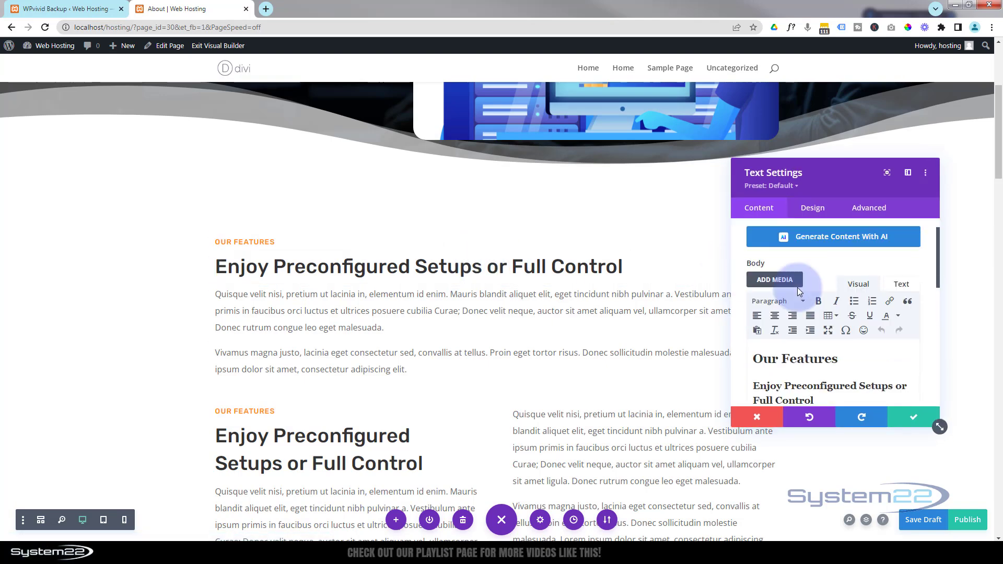
left_click_drag(841, 299, 755, 294)
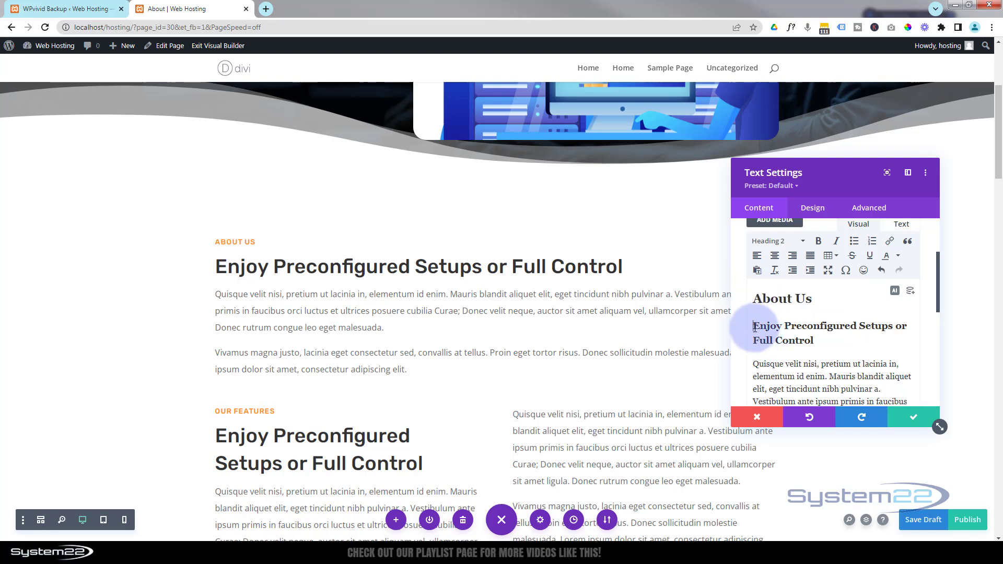
left_click_drag(755, 329, 798, 343)
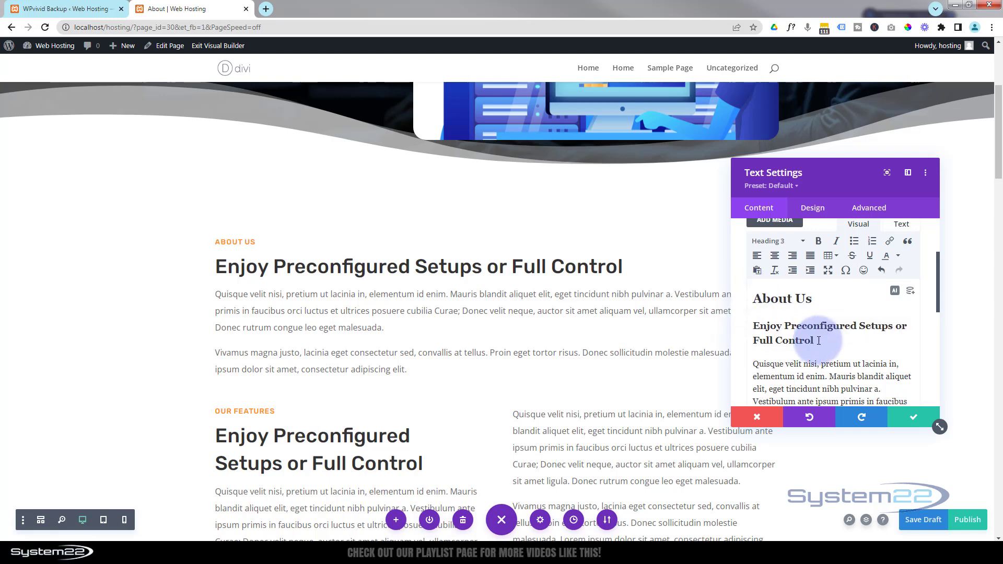
type("Welcome to System 22 - Your Premier Web Design and Hosting Solution")
Step: Replace the placeholder paragraphs under the Welcome heading with the text starting "Our journey started with a simple mission" and save the module
scroll(772, 348, "down", 3)
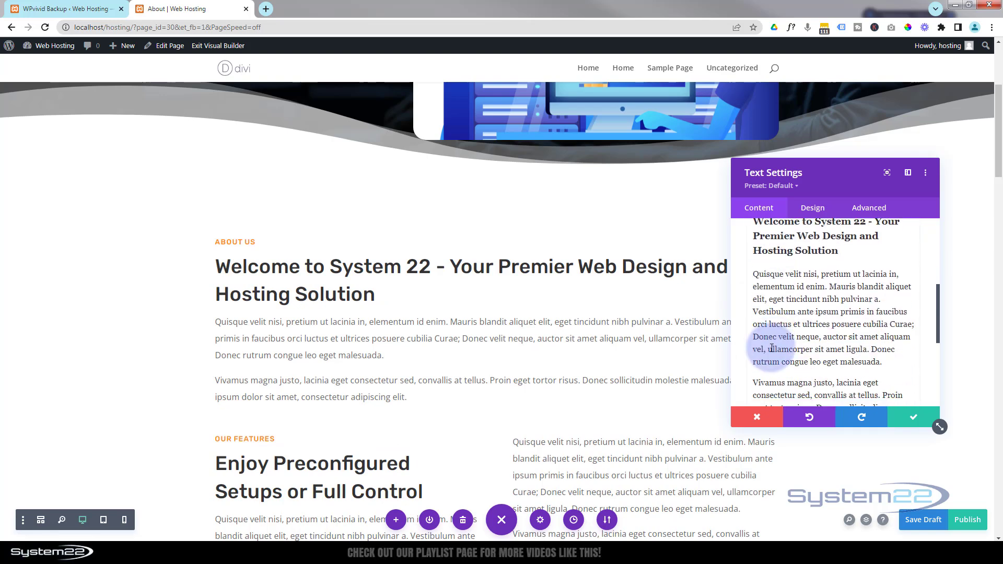
left_click_drag(754, 277, 927, 417)
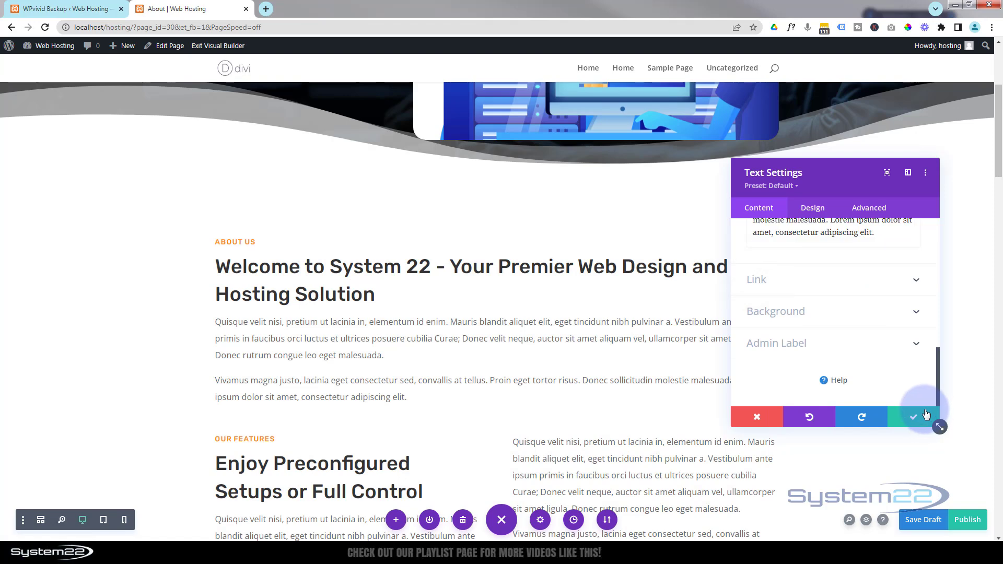
type("Our journey started with a simple mission - to empower businesses of all sizes with an impactful online presence. From our humble beginnings, we have grown into a seasoned team of designers, developers, and hosting experts who share a common commitment to excellence.")
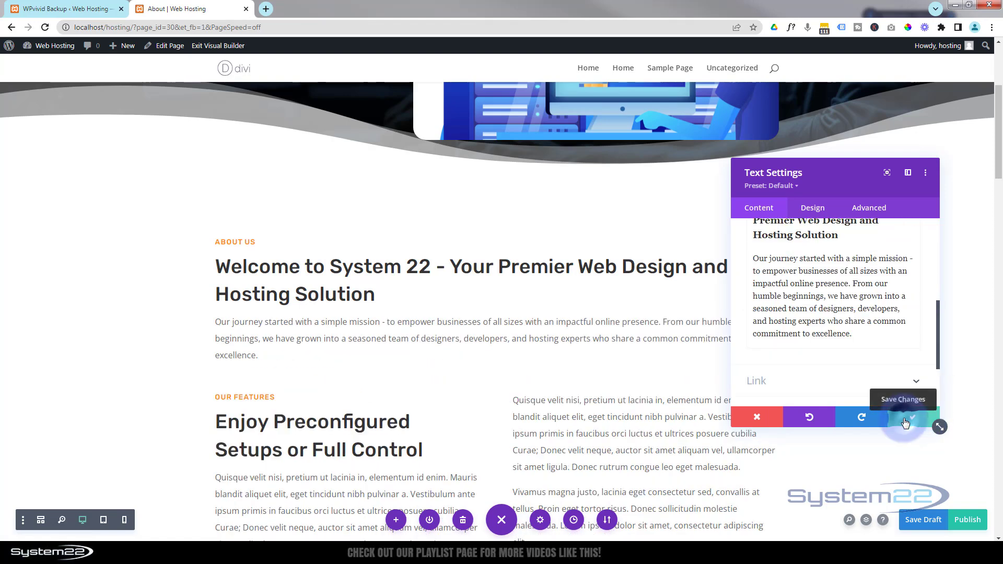
left_click(906, 422)
Step: Change the "Enjoy Preconfigured Setups or Full Control" heading in the two-column row to "At System 22"
scroll(559, 405, "down", 4)
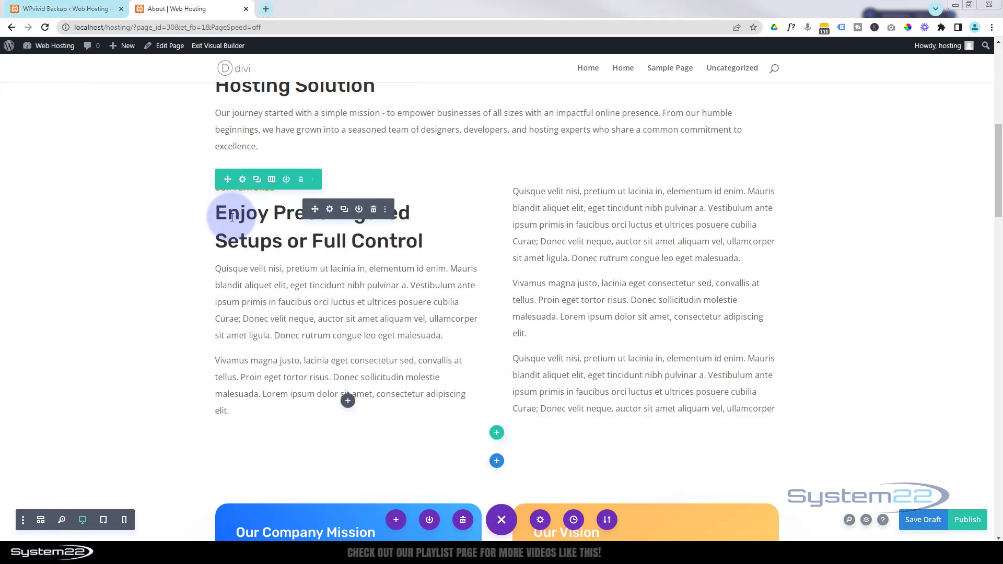
left_click_drag(423, 243, 216, 212)
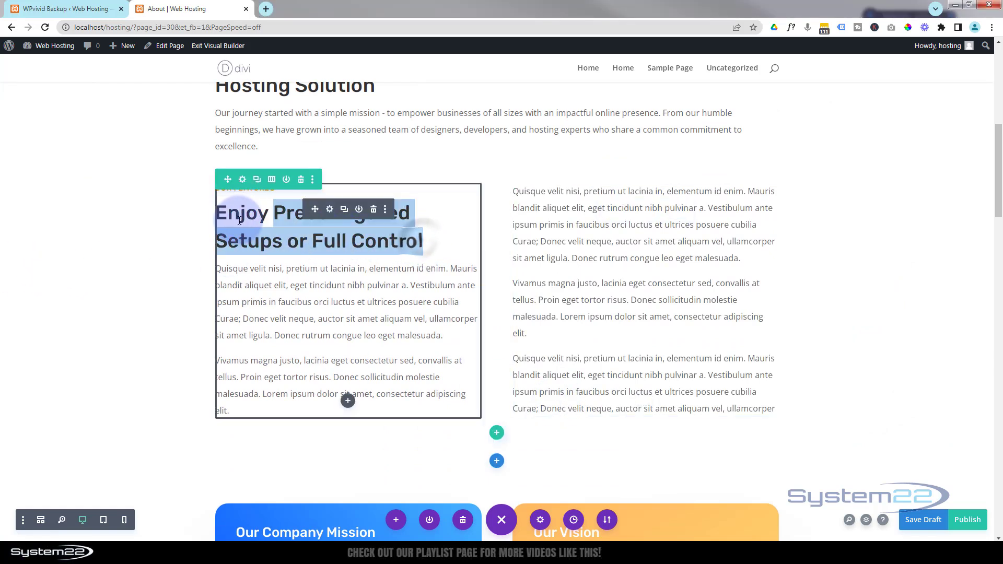
type("At System 22")
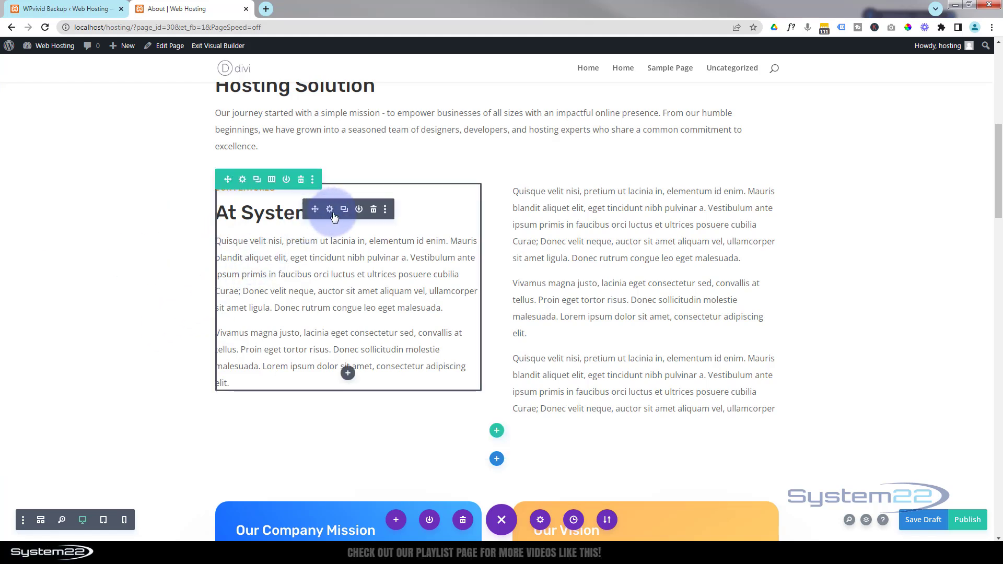
Step: Replace the paragraphs under "At System 22" with the text starting "At System 22, we bring 12 years of expertise to the table" and save
left_click(330, 210)
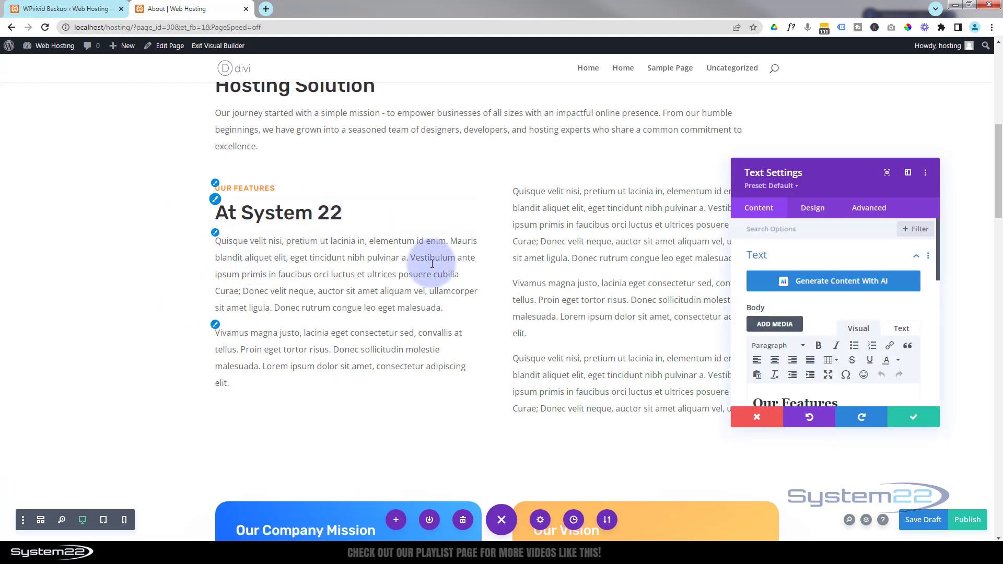
scroll(855, 279, "down", 10)
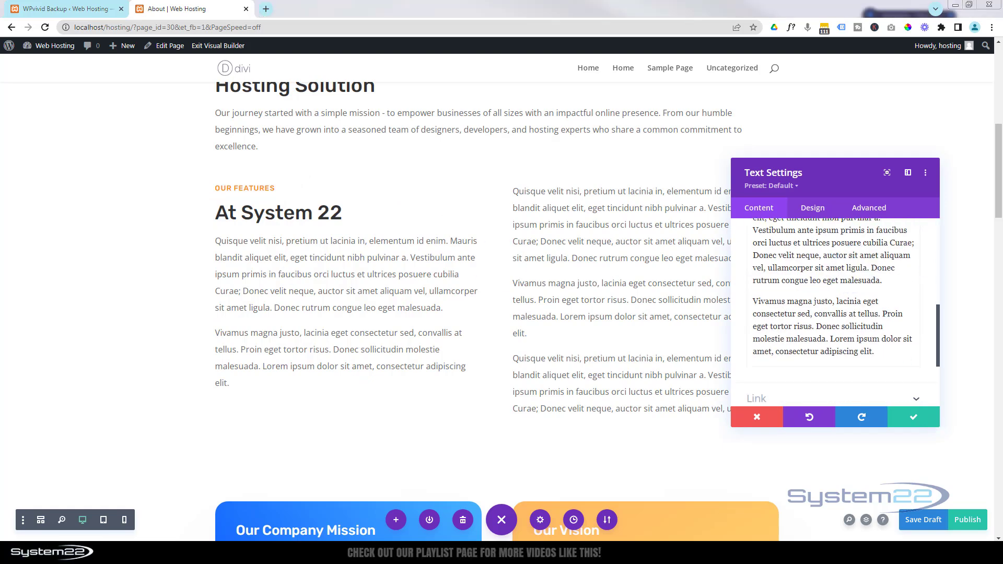
left_click_drag(877, 355, 749, 226)
type("At System 22, we bring 12 years of expertise to the table, crafting visually stunning websites and providing reliable hosting solutions. Whether you're a startup or an established business, our dedicated team is here to elevate your online presence.")
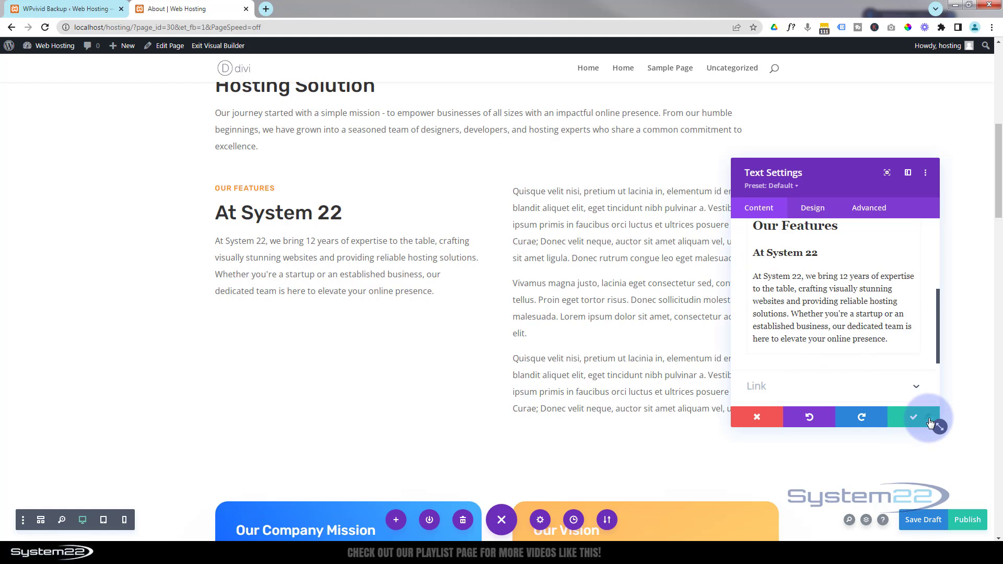
left_click(929, 424)
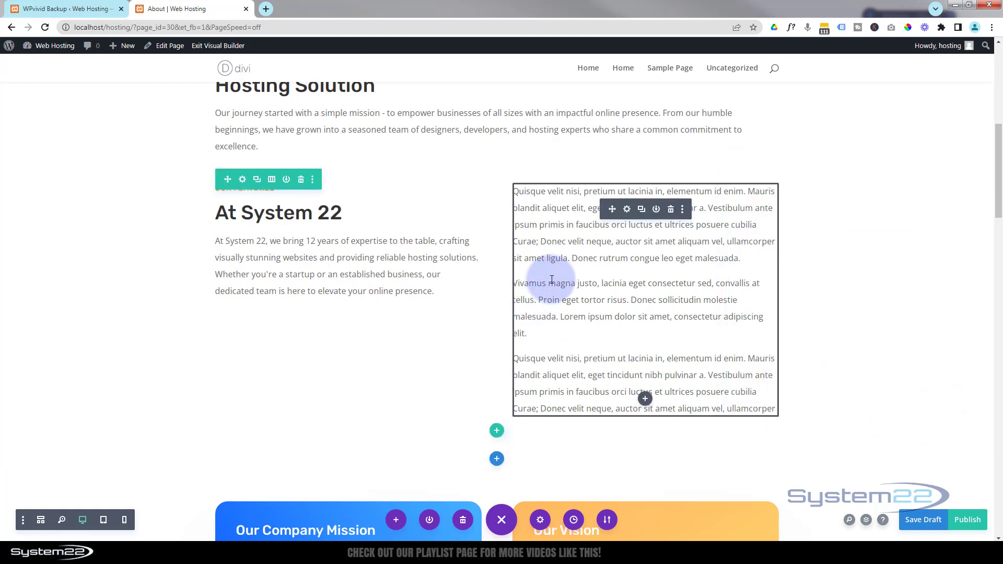
Step: Replace the second column's placeholder text with the company history starting "Founded in 2011, System 22 has been a stalwart" and save the module
left_click(628, 211)
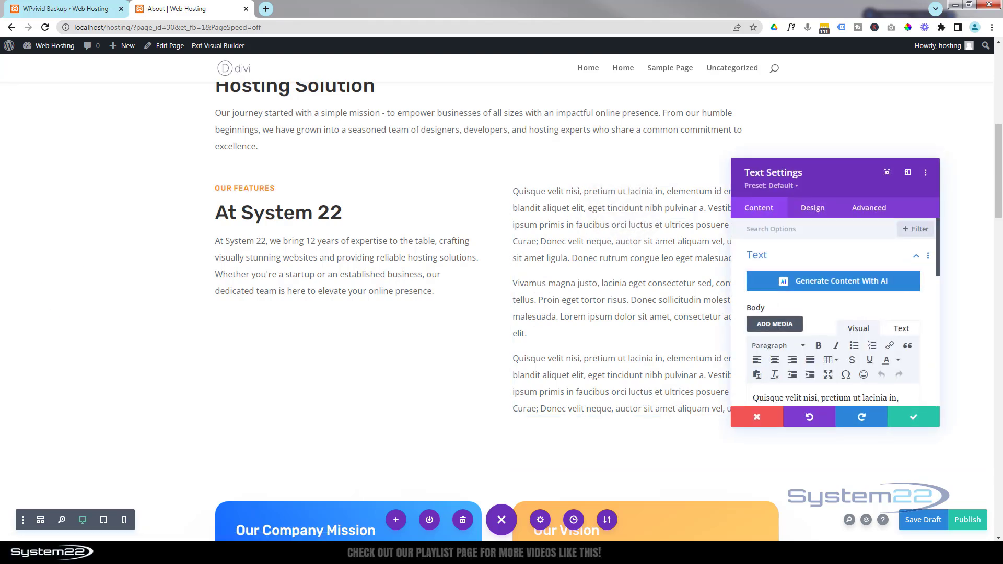
scroll(805, 388, "down", 1)
left_click(805, 389)
key("ctrl+a")
type("Founded in 2011, System 22 has been a stalwart in the web design and hosting industry for over 12 years. Our journey began with a passion for creating visually appealing, functional, and user-friendly websites. Over the years, we've evolved, honed our skills, and embraced the latest technologies to stay ahead in this dynamic digital landscape. With 12 years in the industry, our experience is our greatest asset. We've navigated through the ever-changing trends and technologies, adapting and evolving to provide cutting-edge solutions.")
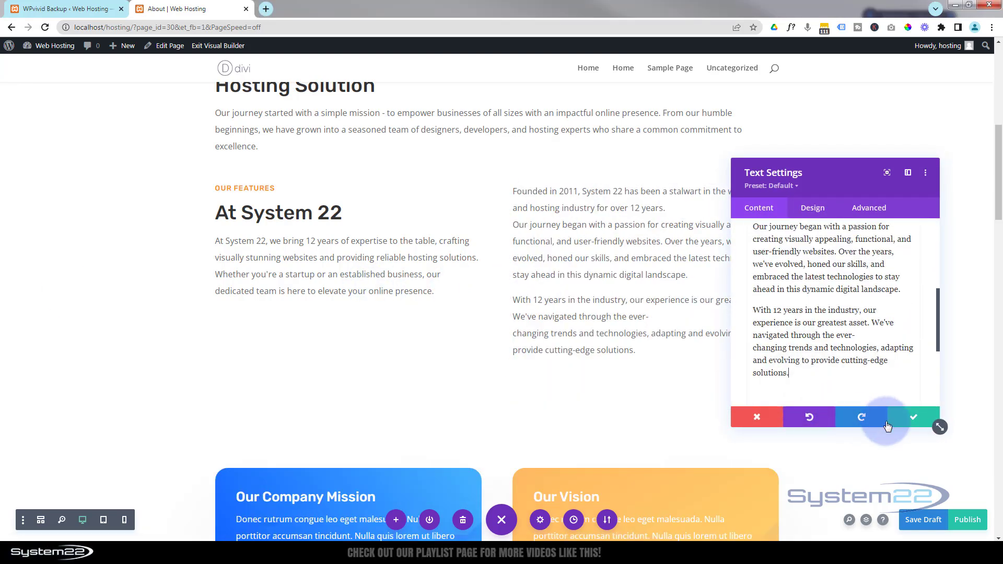
left_click(903, 422)
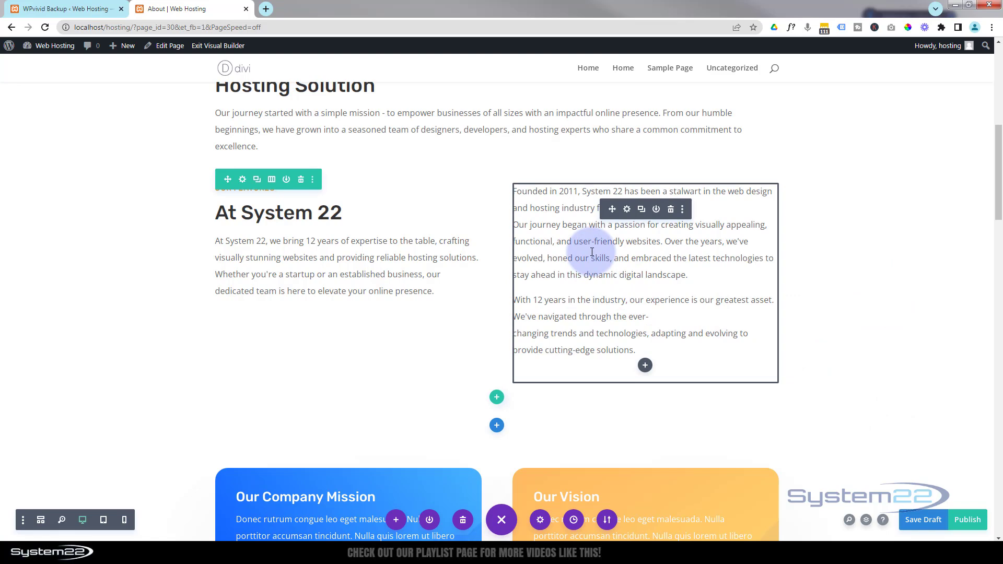
Step: Review the About page down to the testimonial, and open the Home page with Divi from the WordPress list of pages
scroll(590, 251, "down", 5)
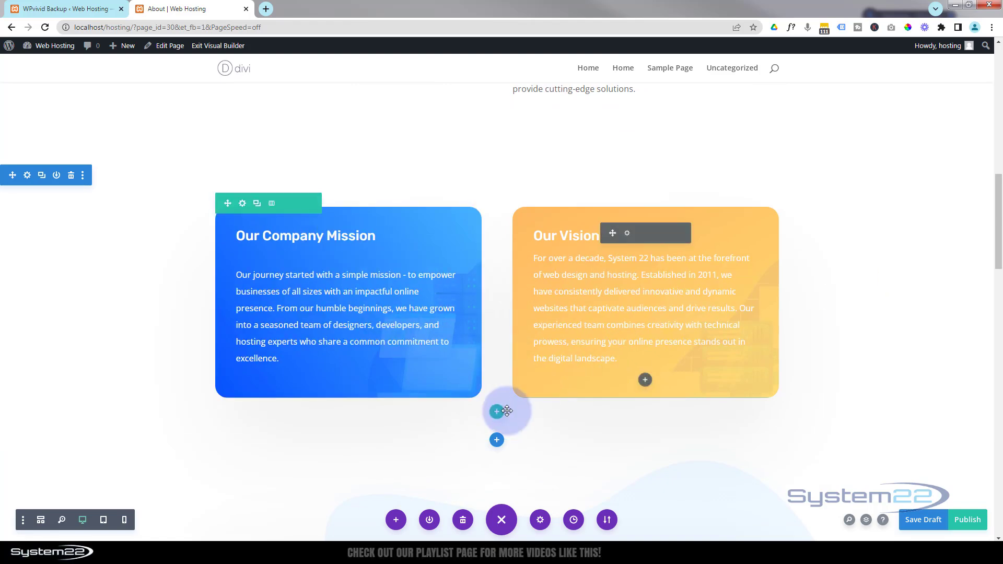
scroll(506, 410, "down", 4)
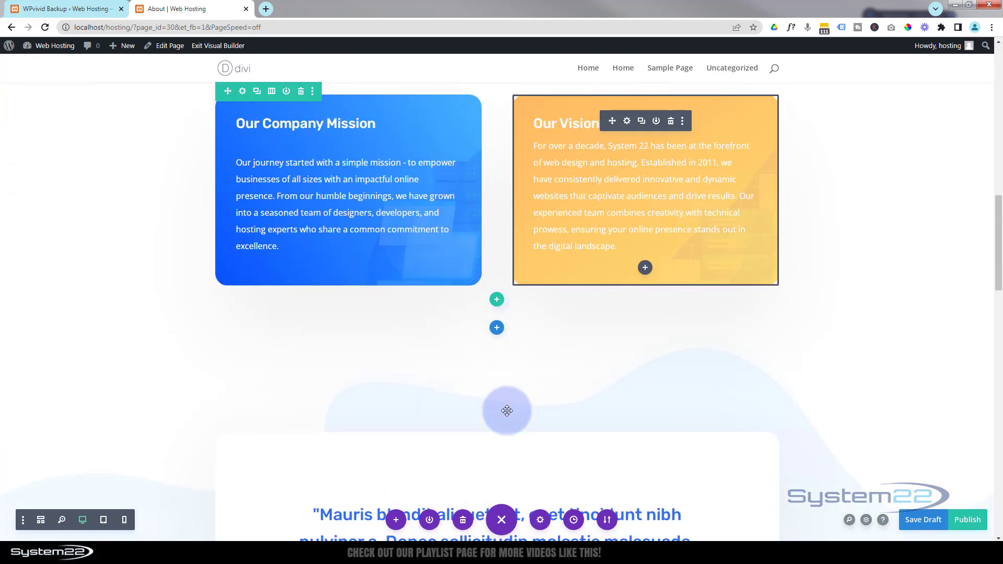
scroll(507, 410, "down", 4)
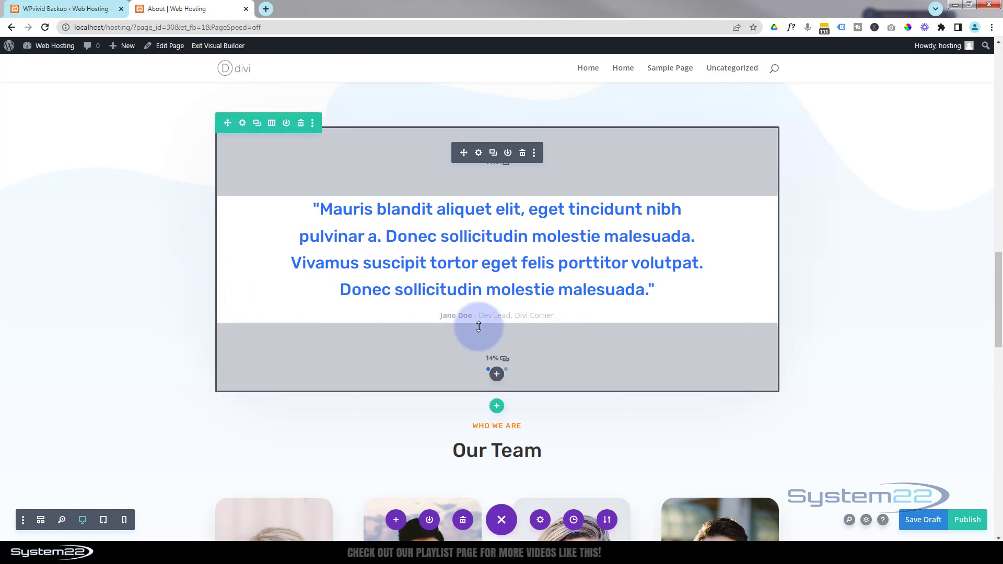
left_click(65, 9)
left_click(31, 72)
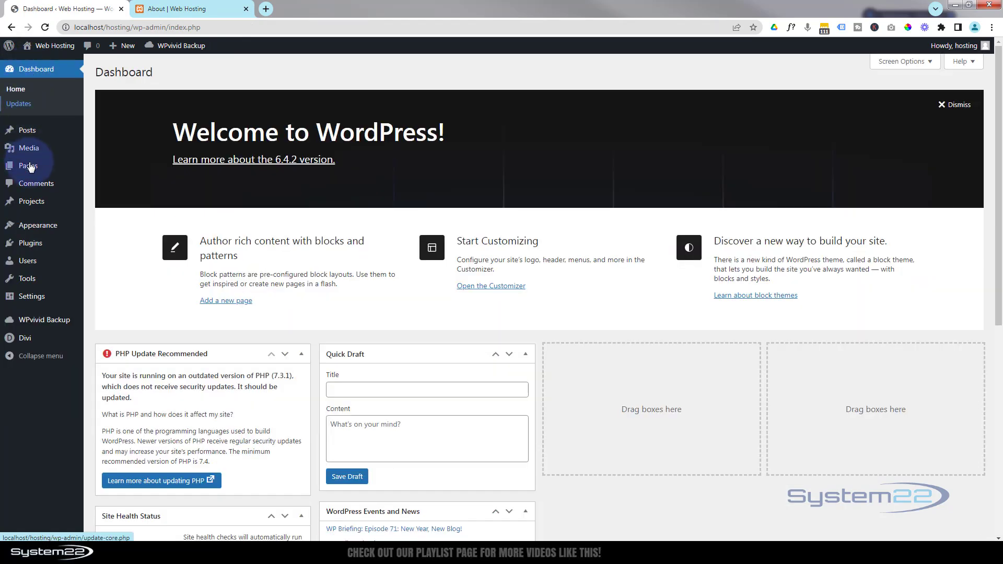
left_click(31, 169)
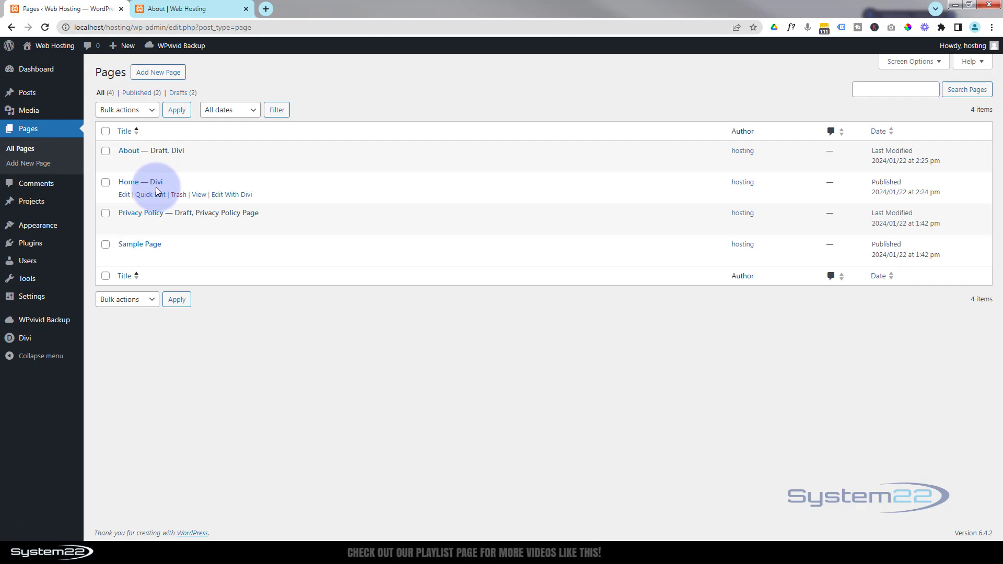
left_click(234, 197)
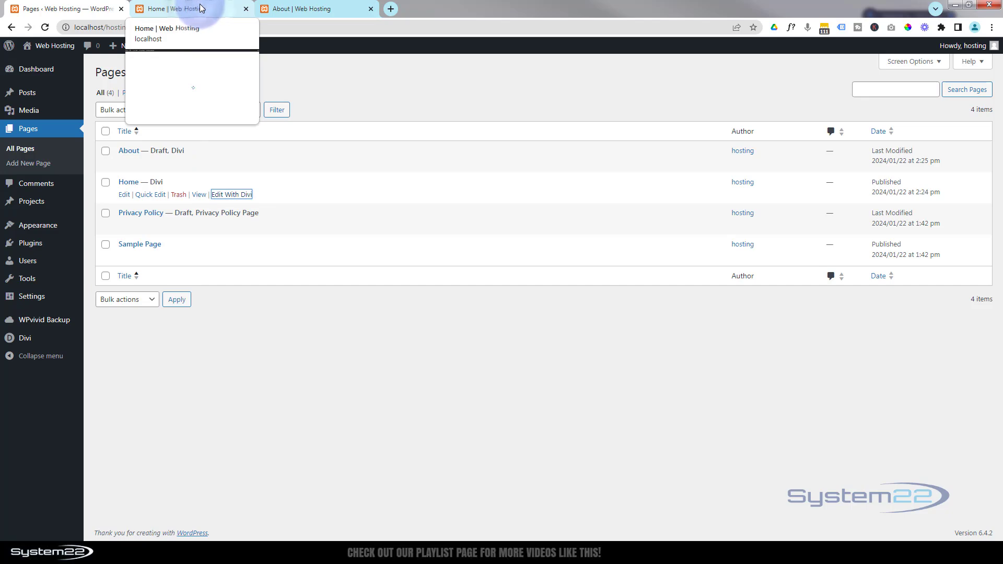
left_click(201, 9)
Step: Save the Home page's testimonial slider module to the Divi library as "test slider"
scroll(245, 231, "down", 4)
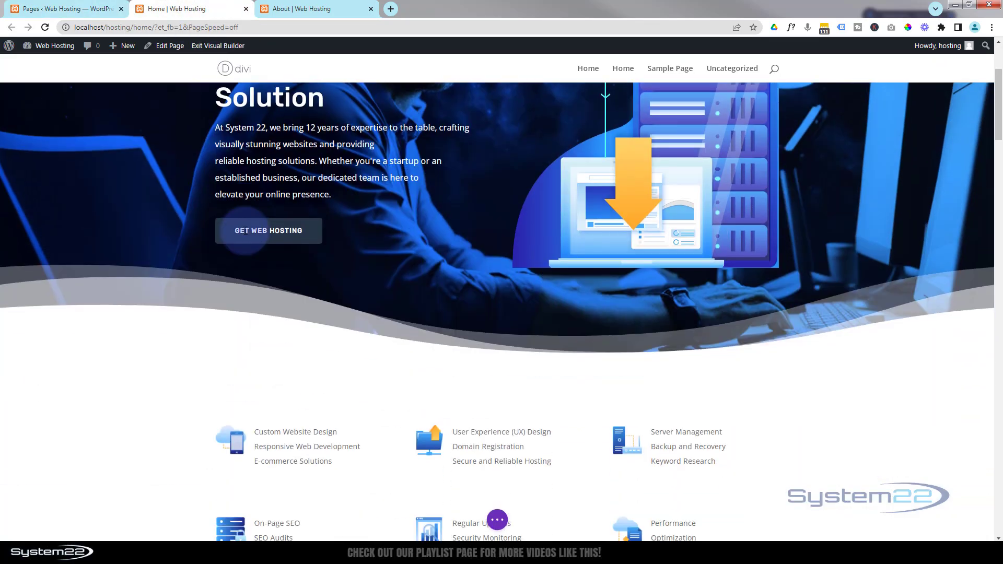
scroll(245, 232, "down", 5)
scroll(245, 231, "down", 13)
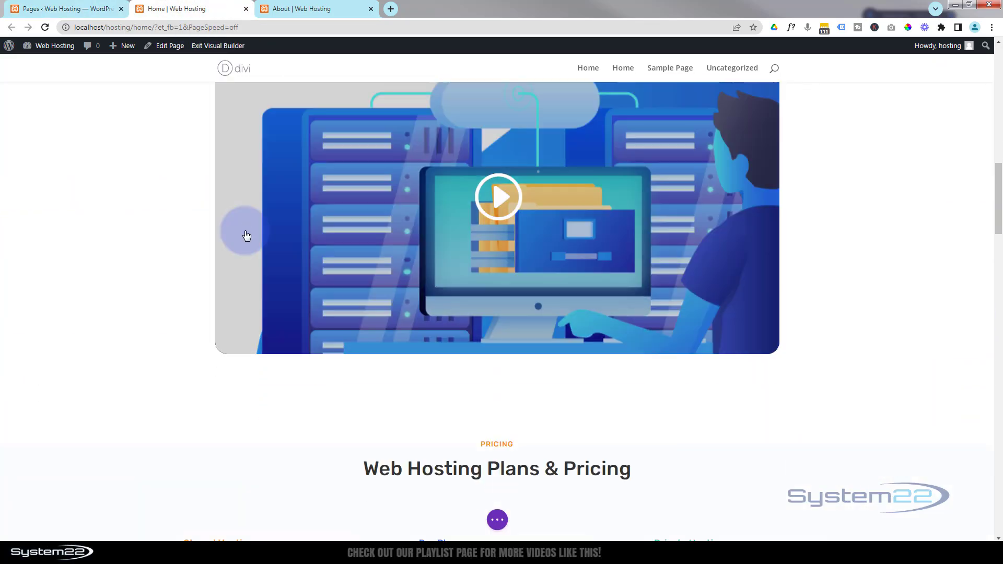
scroll(245, 230, "down", 16)
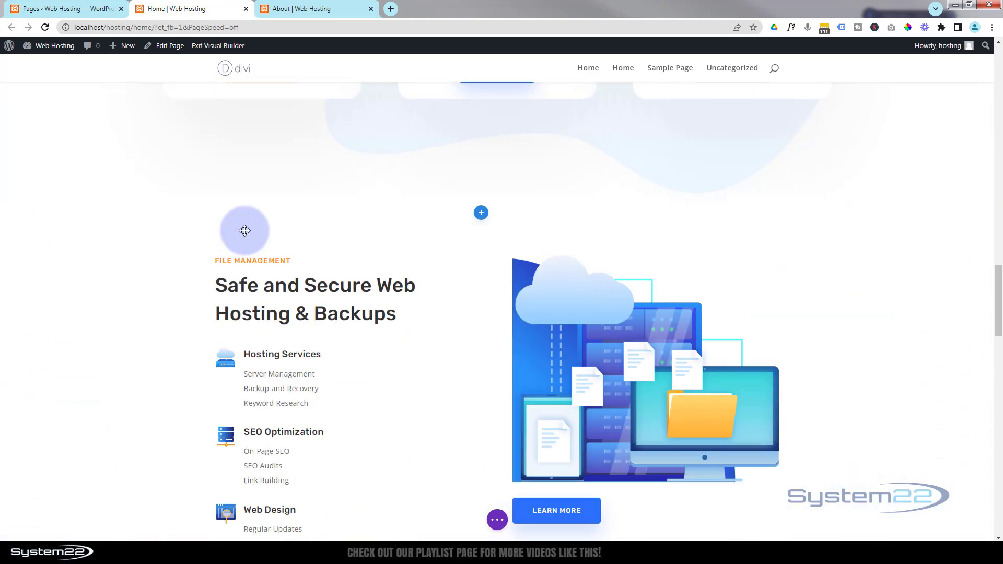
scroll(245, 231, "down", 3)
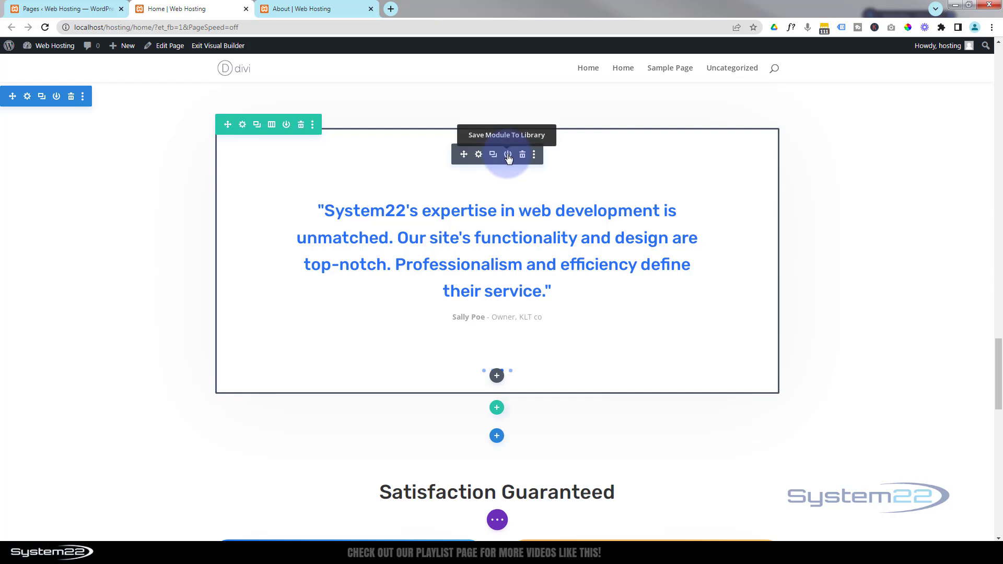
left_click(508, 155)
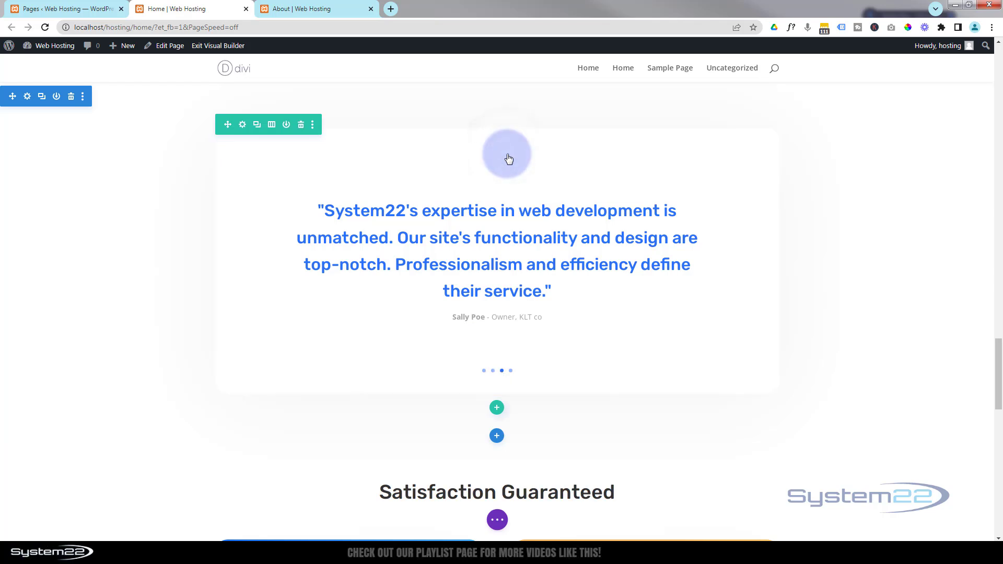
type("test slider")
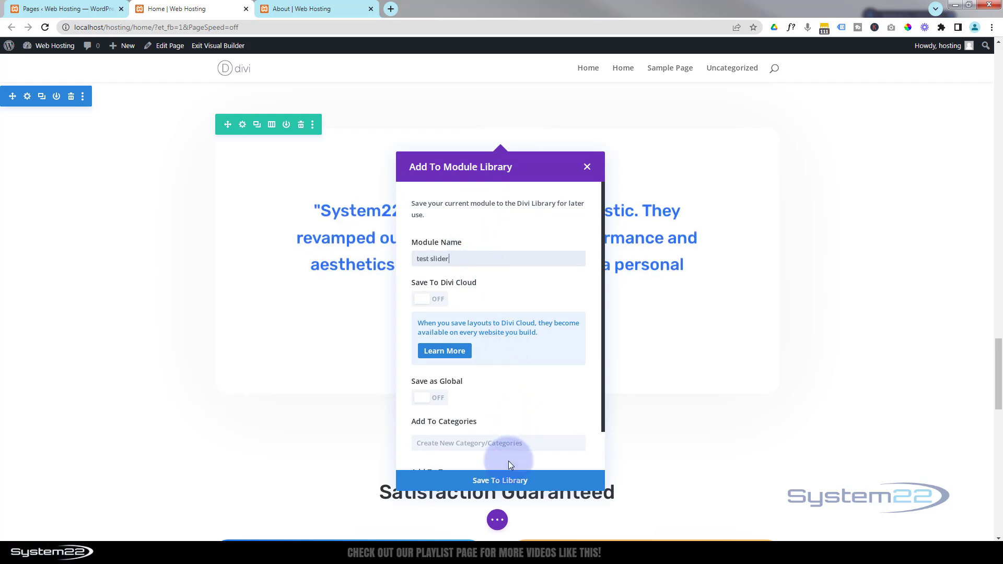
left_click(506, 480)
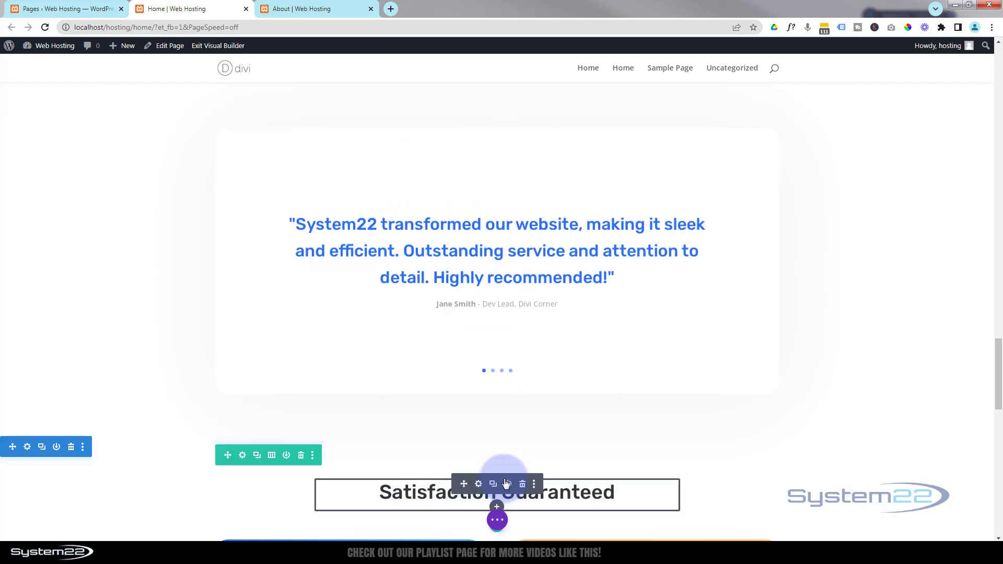
Step: On the About page, replace the placeholder testimonial slider above "Our Team" with the "test slider" module from the library
left_click(307, 9)
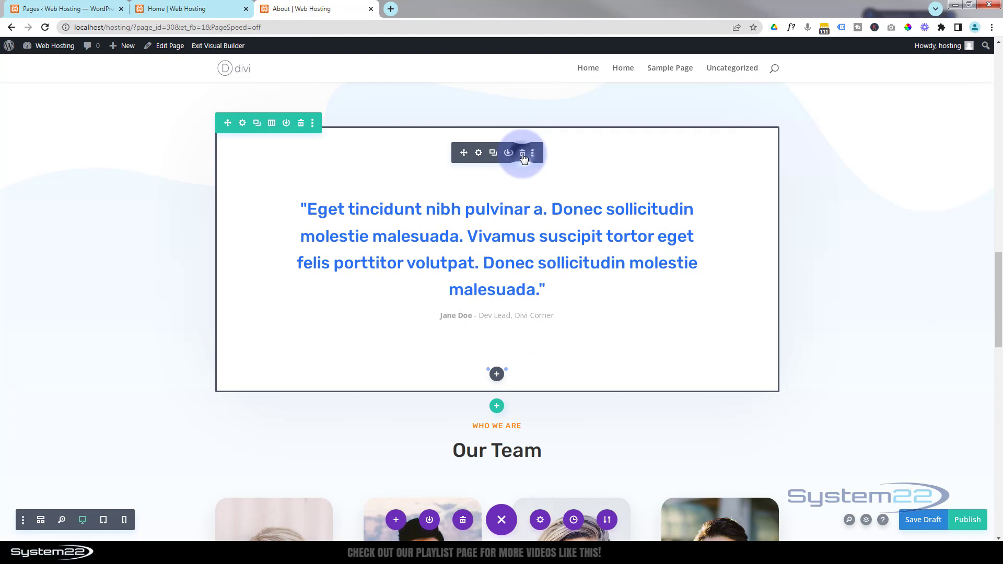
left_click(523, 153)
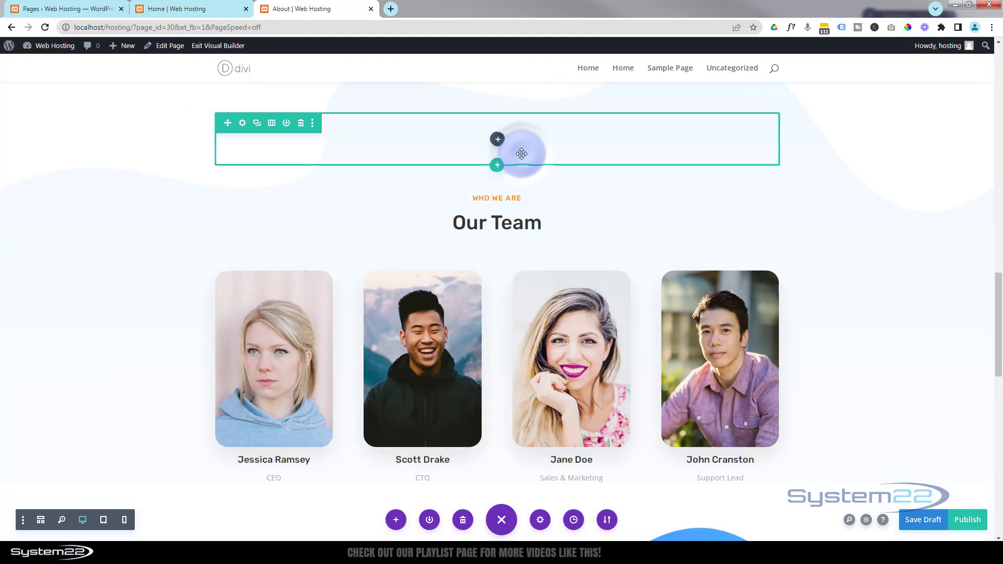
left_click(497, 140)
left_click(500, 192)
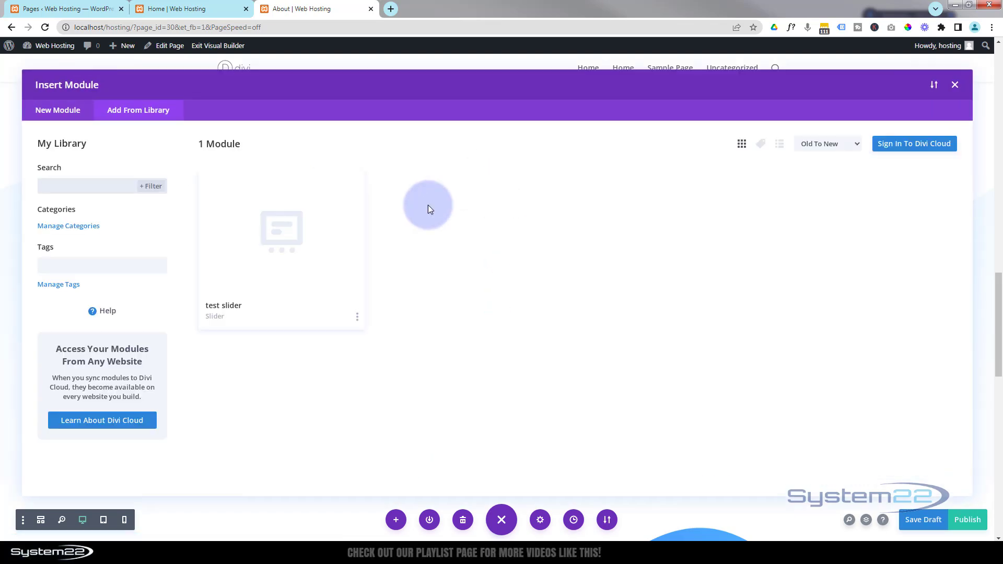
left_click(291, 245)
left_click(277, 456)
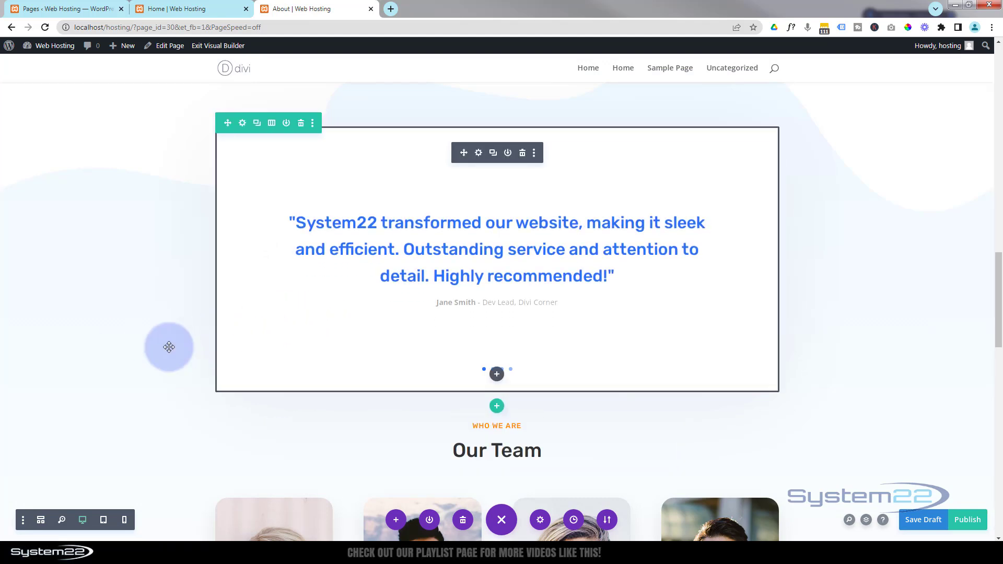
Step: Open the settings of the CEO's person module in the "Our Team" row
scroll(155, 342, "down", 6)
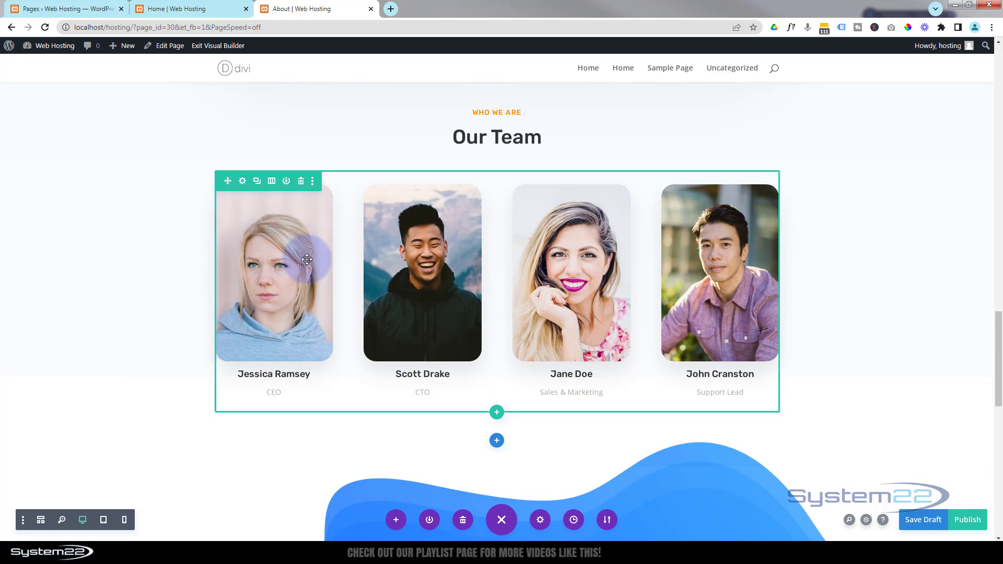
left_click(255, 212)
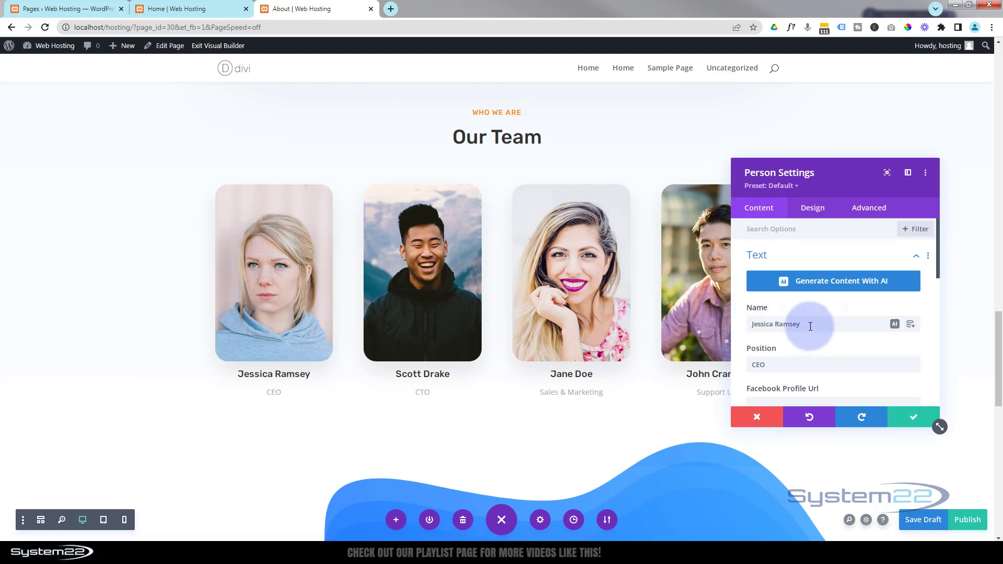
scroll(808, 341, "down", 1)
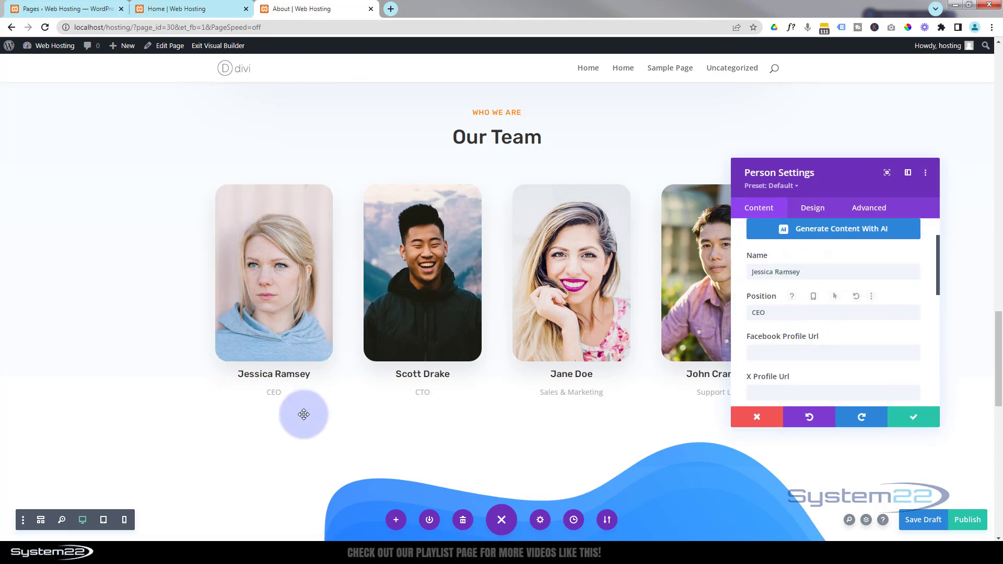
Step: Try "#" as the CEO's Facebook profile URL and "More info" as the body text, clearing each again
scroll(801, 297, "down", 1)
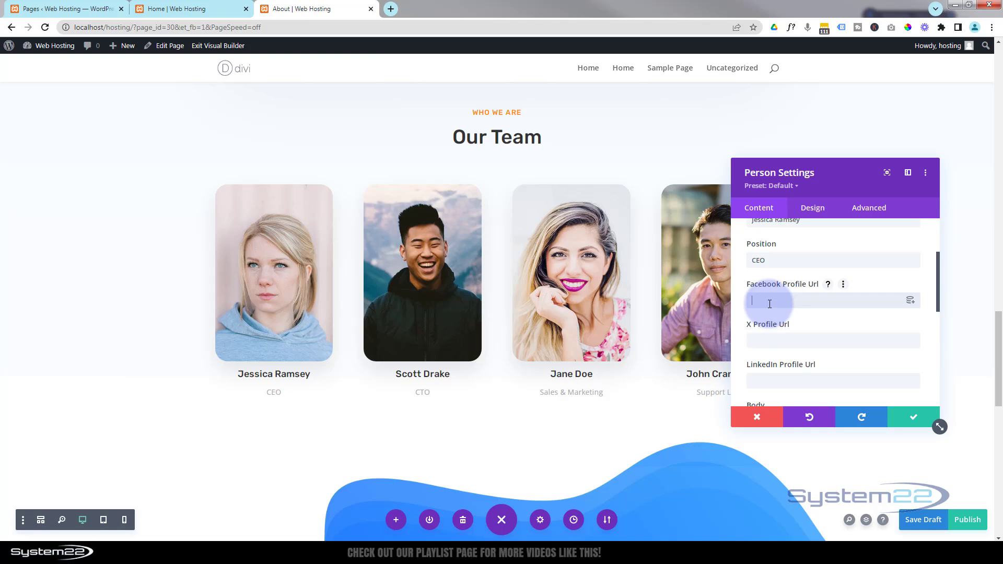
type("#")
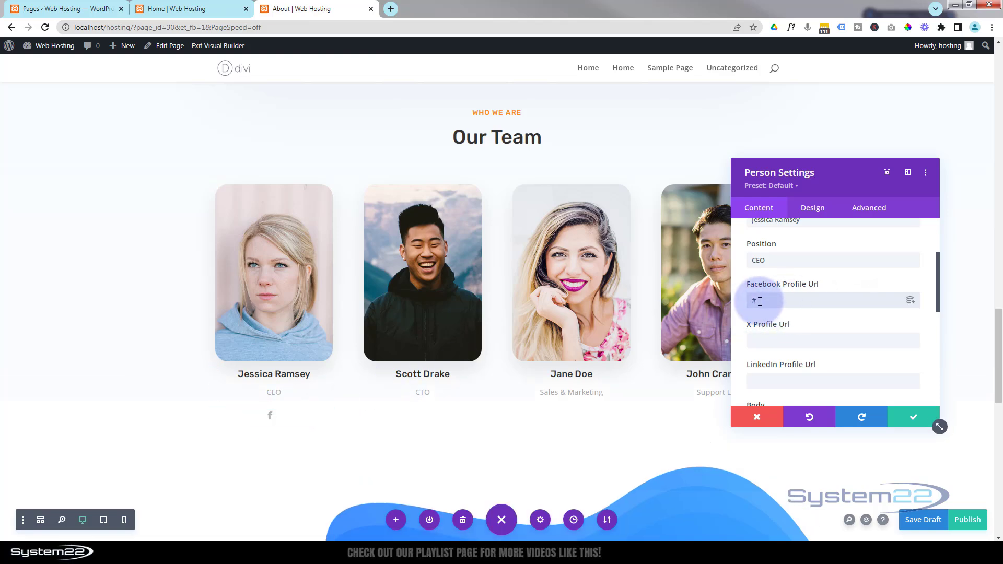
double_click(804, 298)
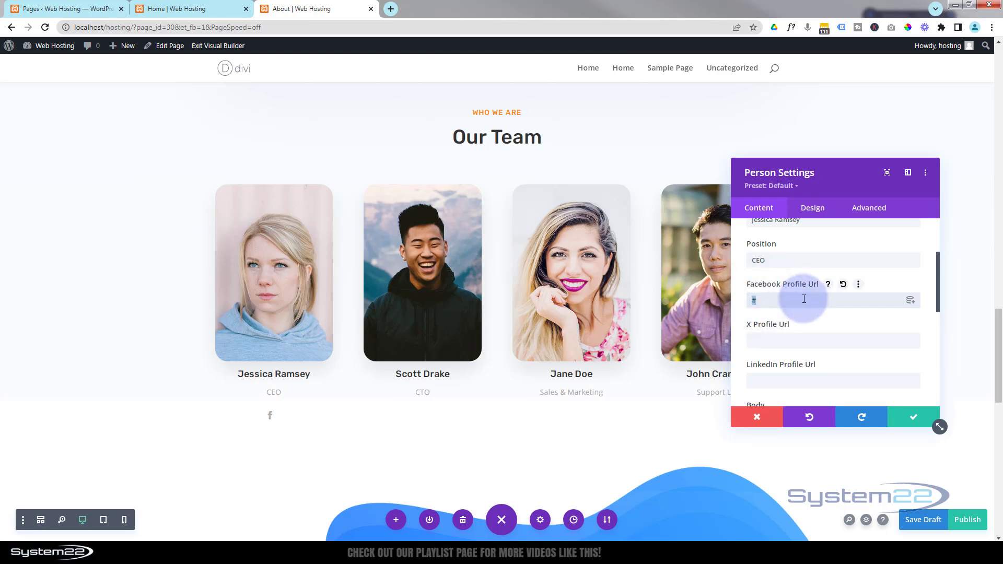
key("BackSpace")
scroll(805, 298, "down", 3)
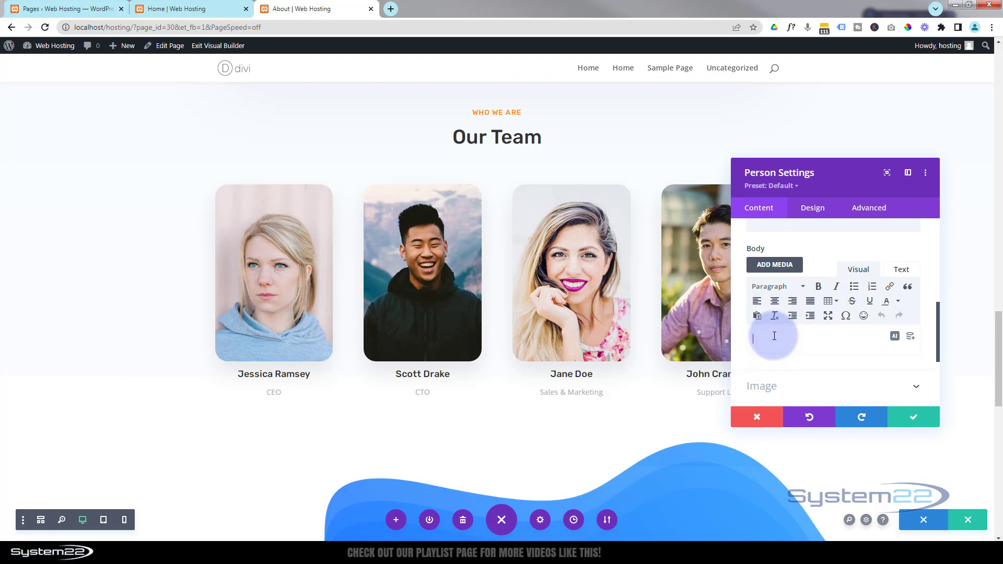
type("ore info")
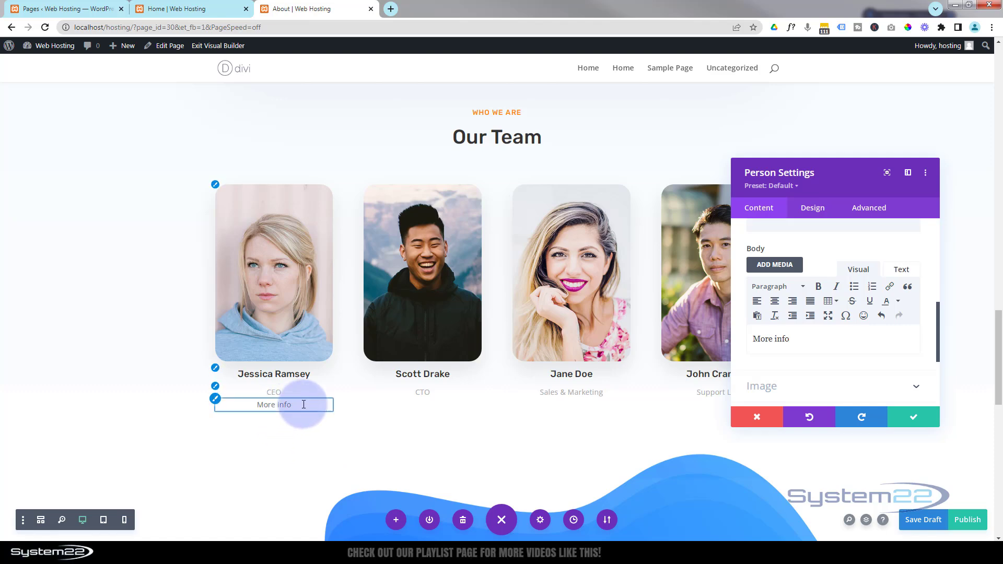
left_click_drag(809, 339, 721, 339)
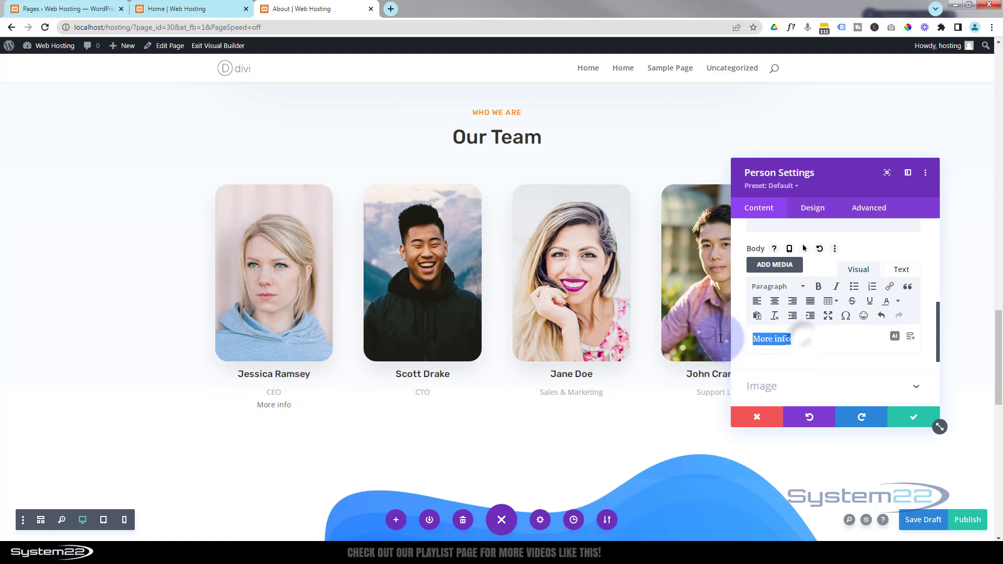
key("BackSpace")
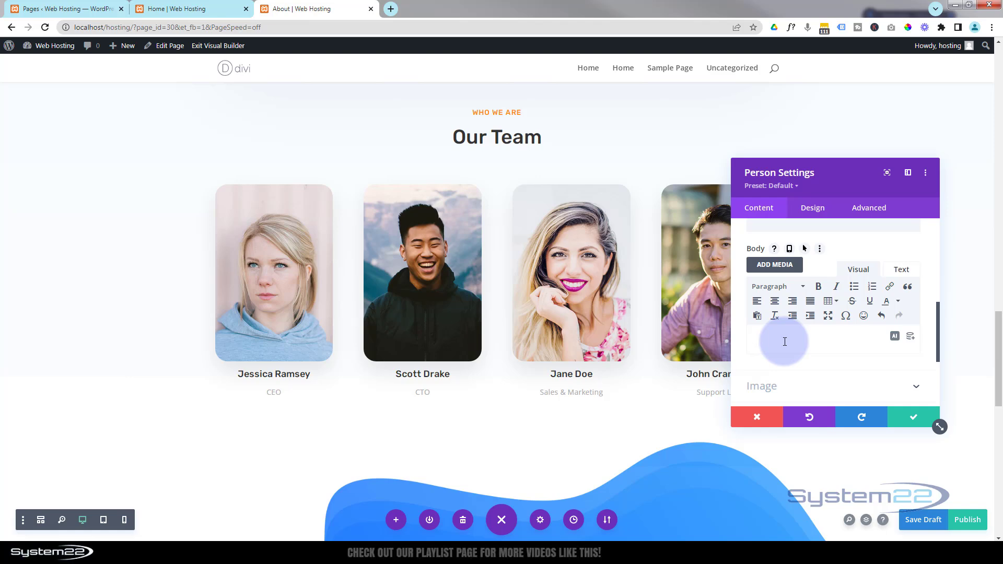
Step: Replace the CEO's photo with the smiling woman's portrait from the media library and save the module
scroll(794, 324, "down", 3)
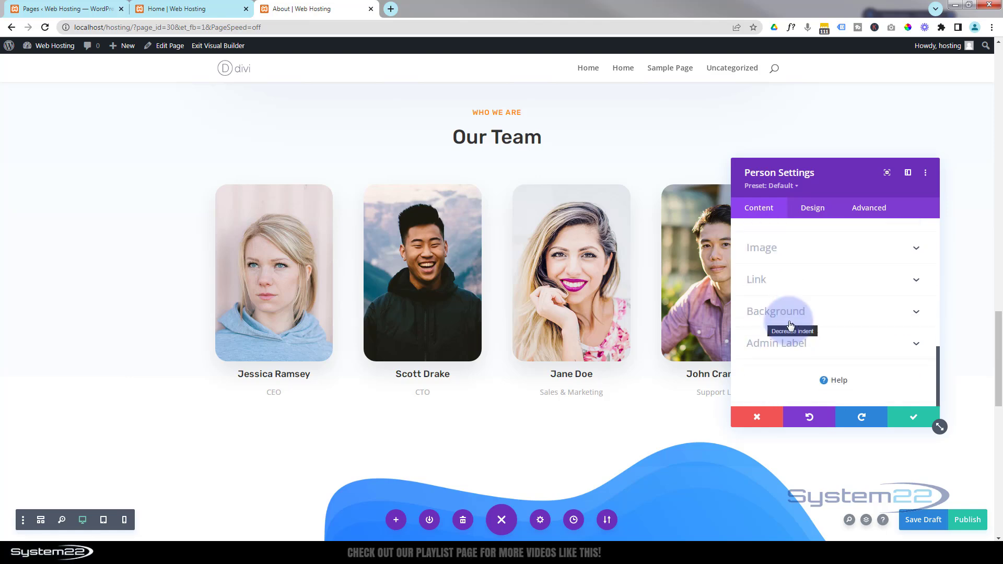
left_click(802, 258)
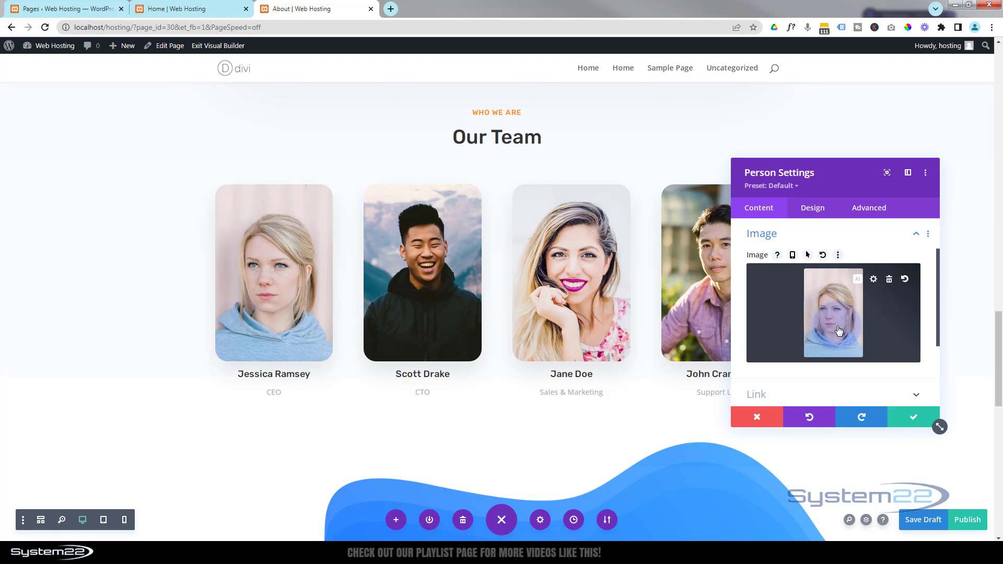
left_click(291, 200)
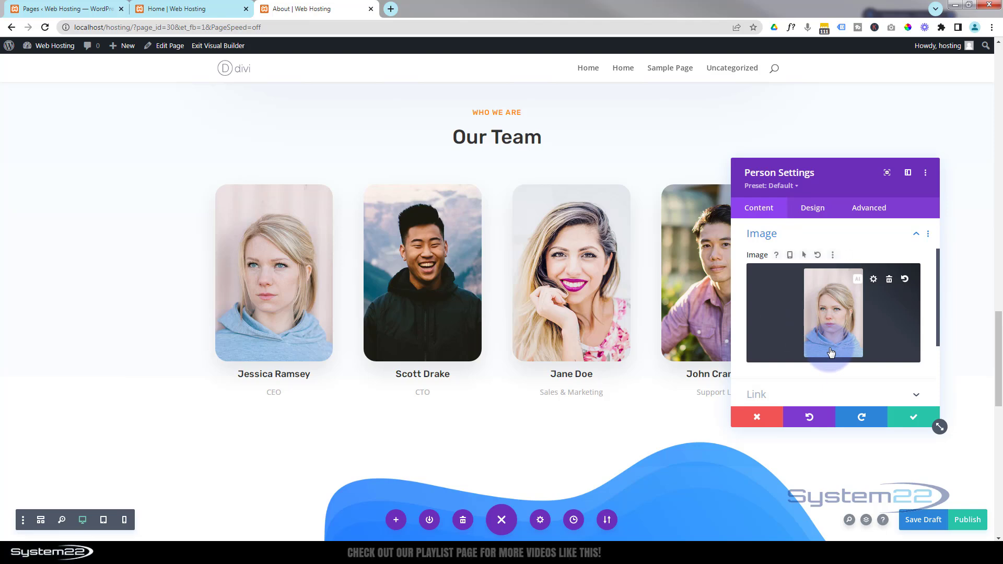
left_click(817, 284)
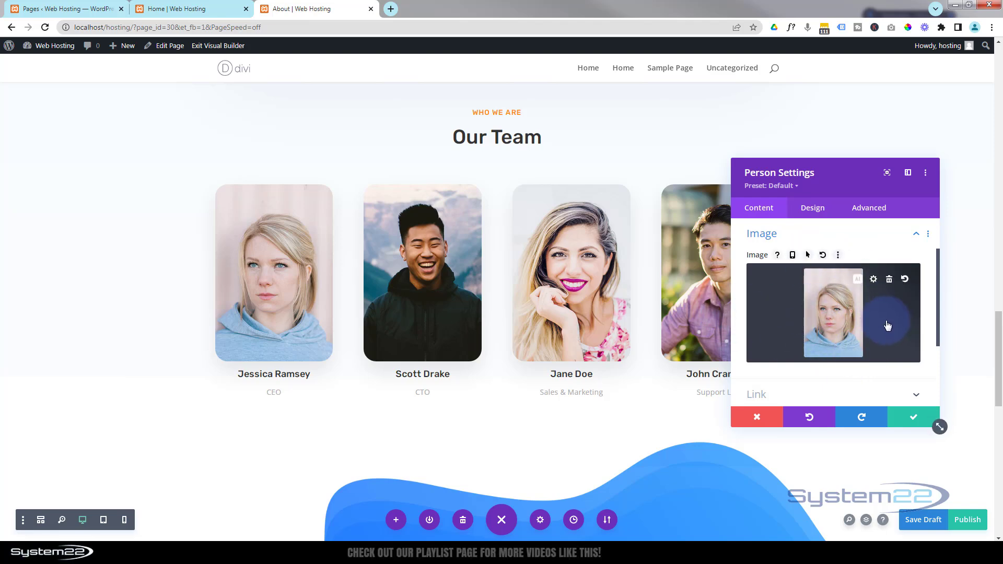
left_click(818, 329)
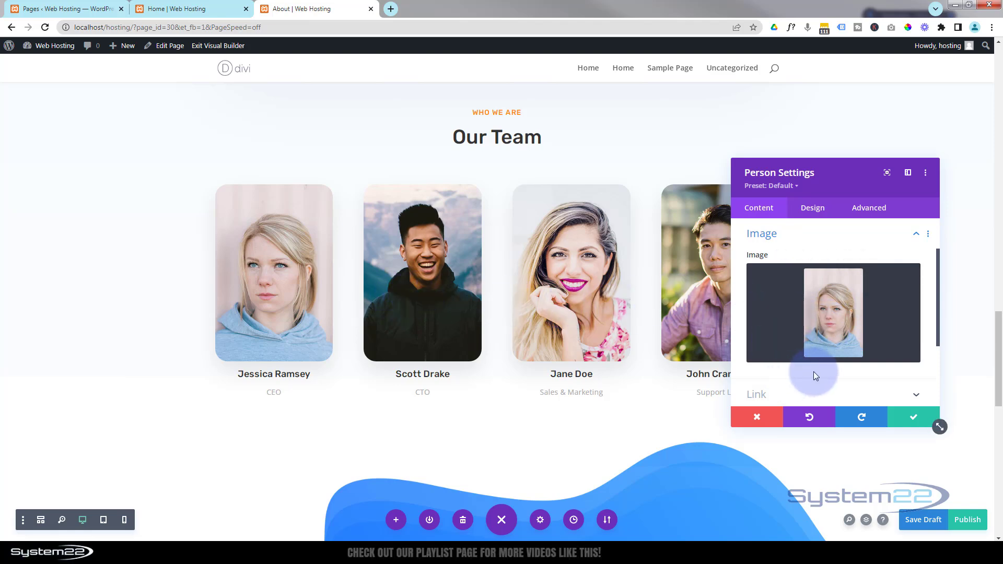
mouse_move(841, 326)
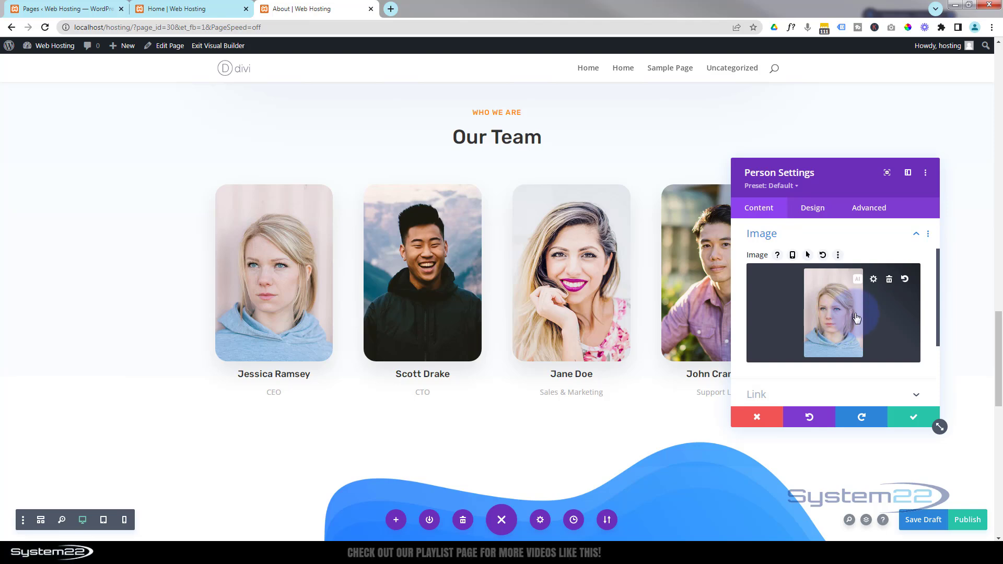
left_click(889, 283)
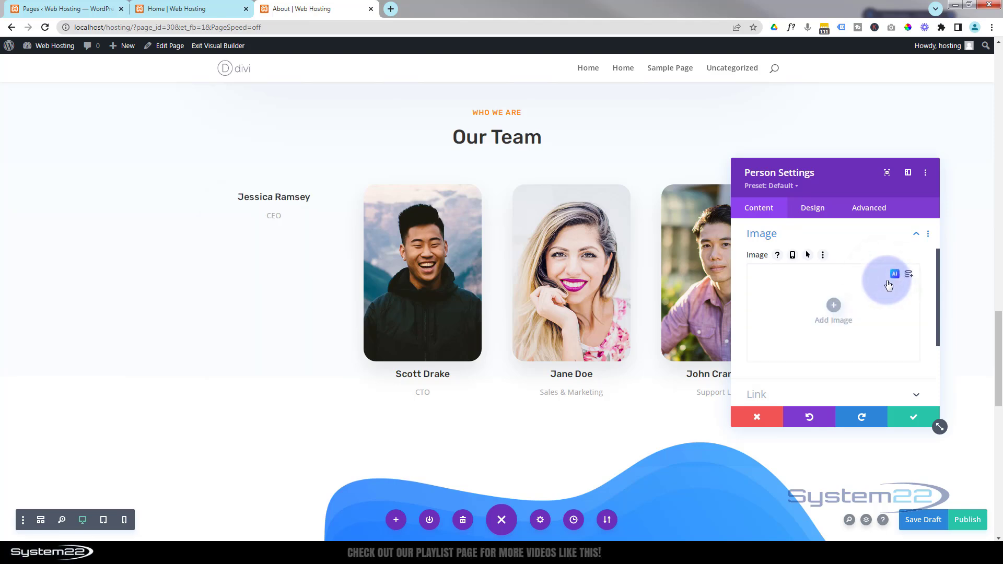
left_click(835, 307)
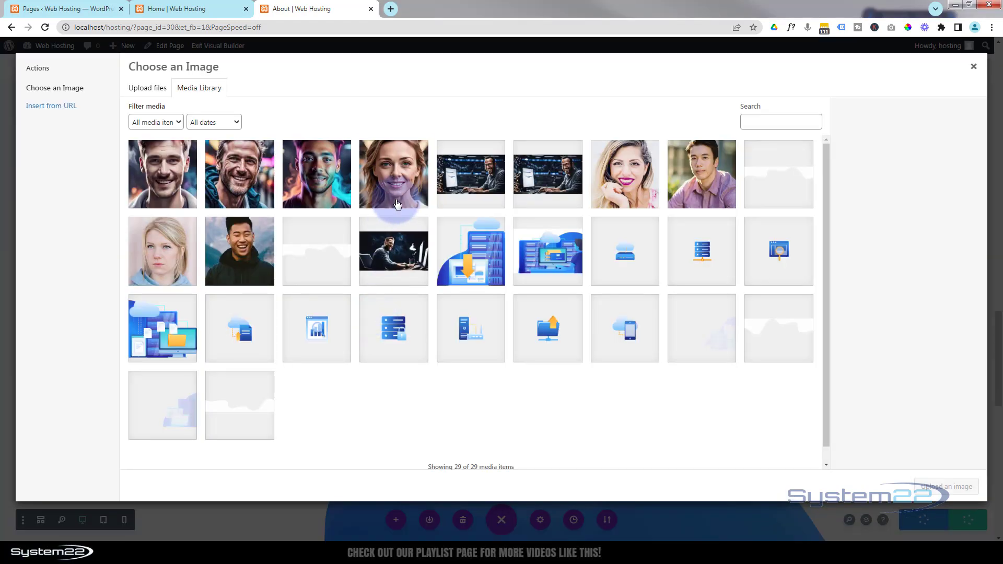
left_click(394, 174)
left_click(964, 486)
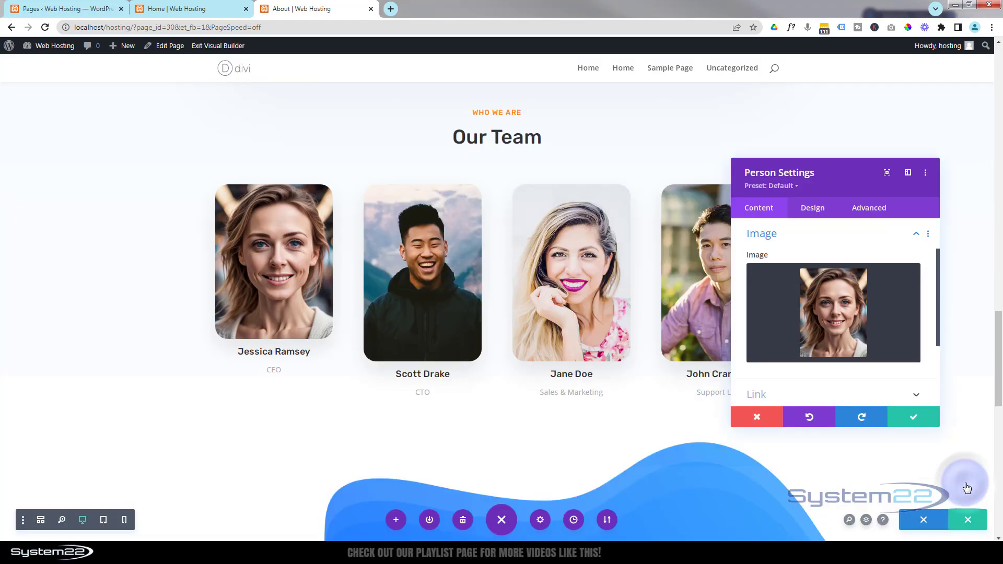
left_click(911, 418)
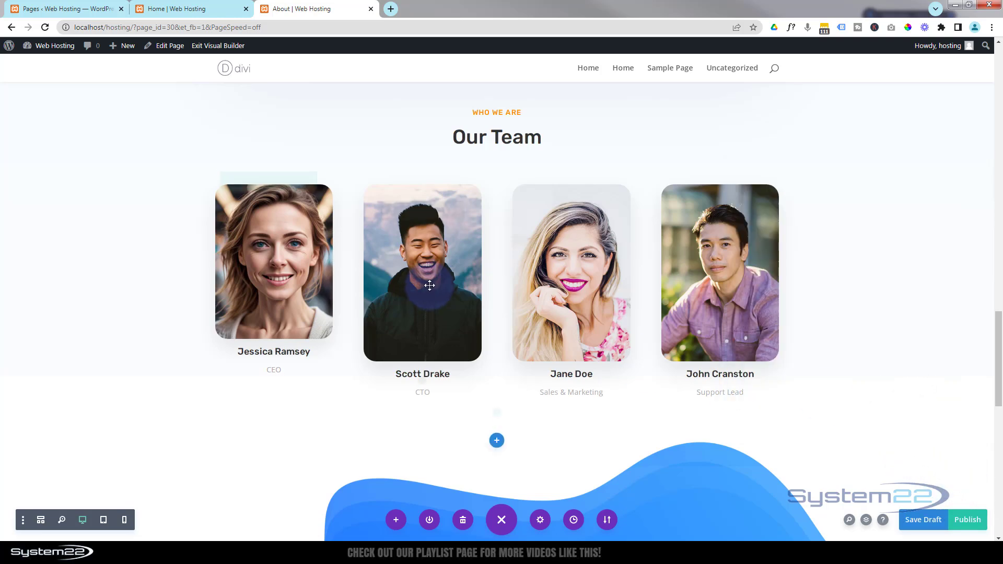
Step: Replace the other three team members' photos with the three male portraits and save their modules
left_click(404, 211)
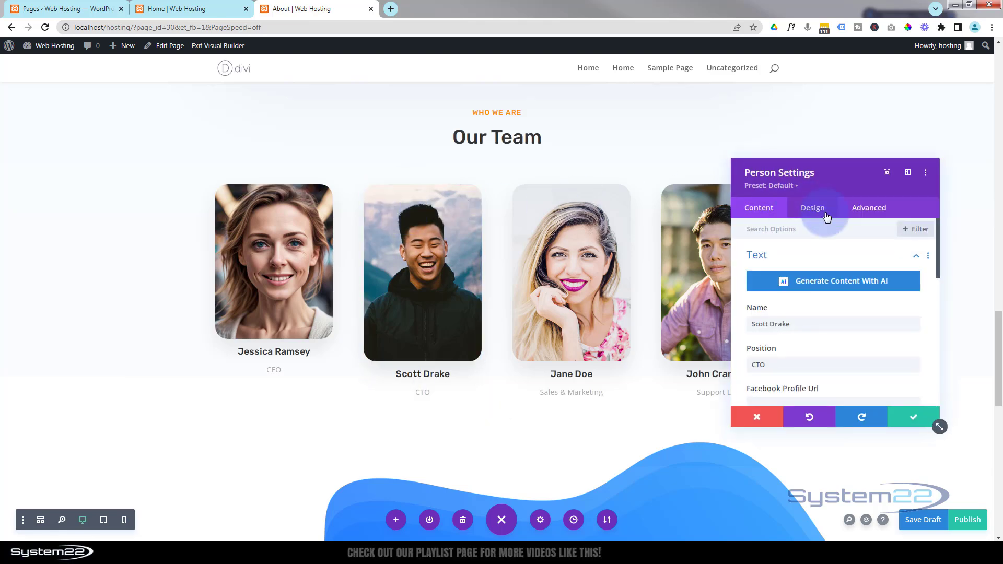
left_click(902, 421)
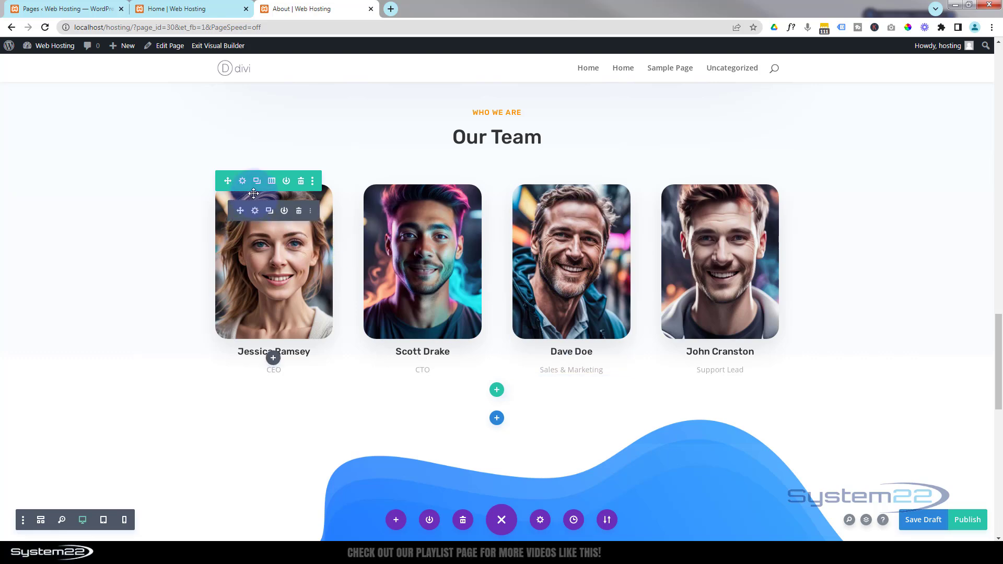
Step: Try a five-column structure on the "Our Team" row, return it to four equal columns and save the row
left_click(241, 183)
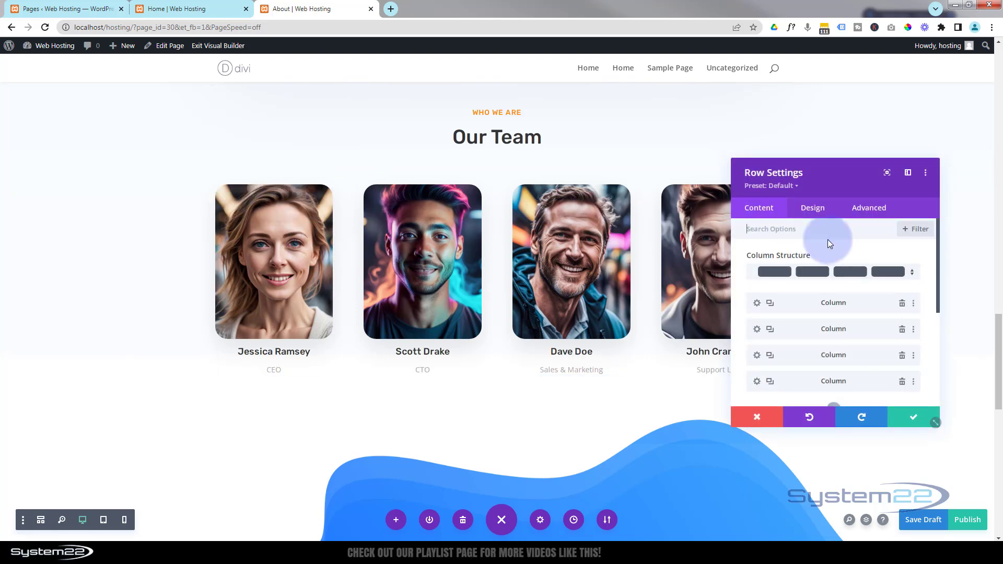
left_click(824, 273)
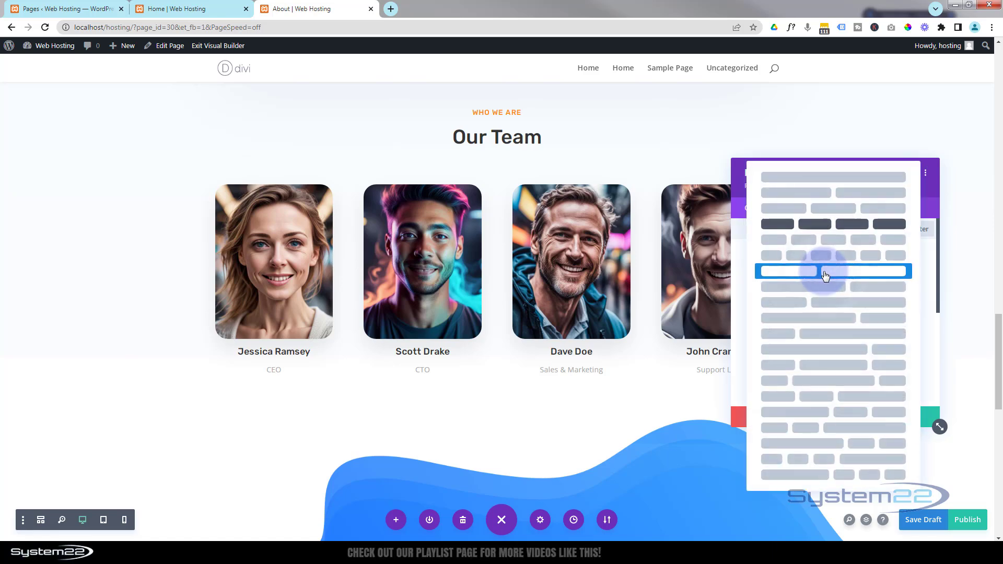
left_click(798, 242)
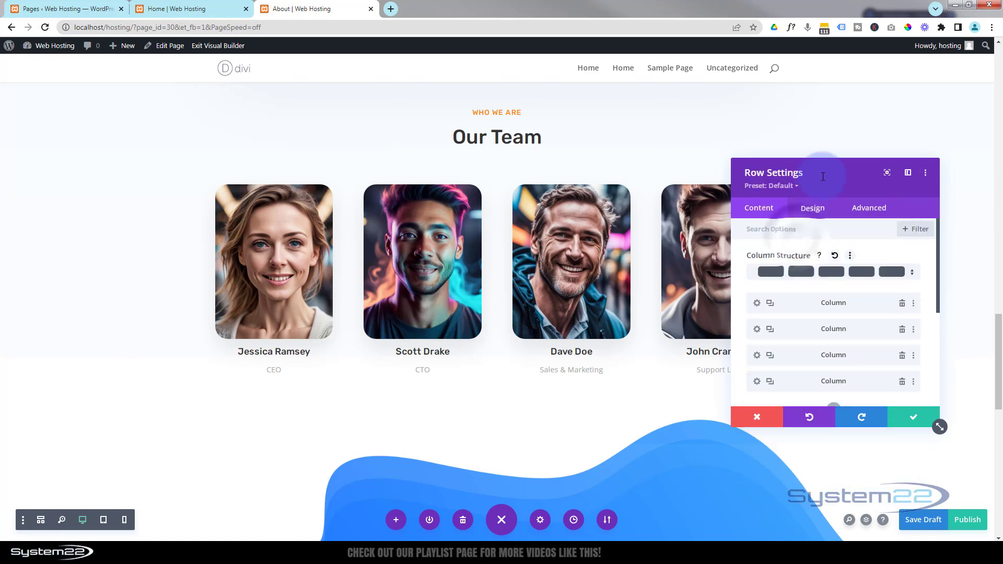
left_click_drag(833, 179, 841, 337)
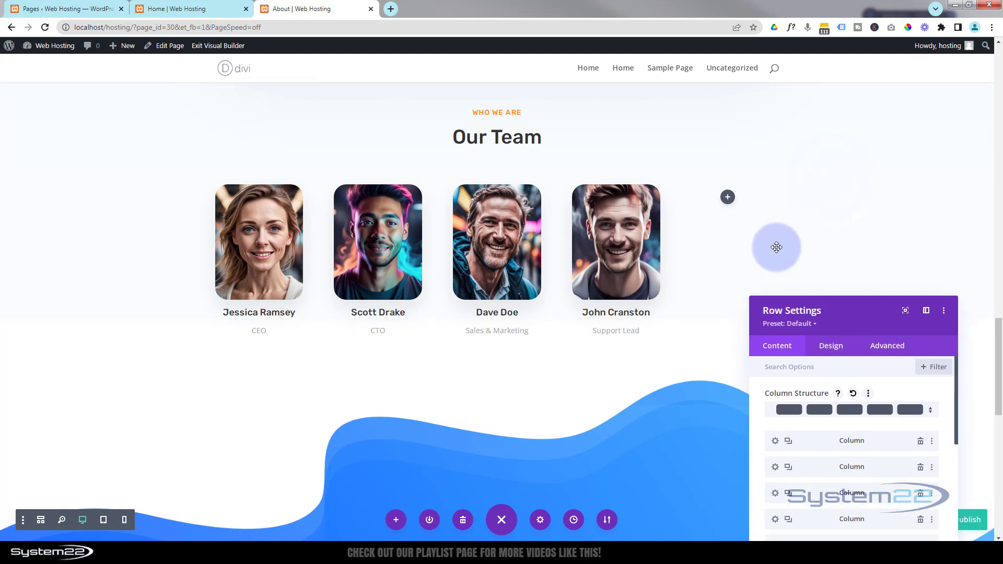
left_click(857, 413)
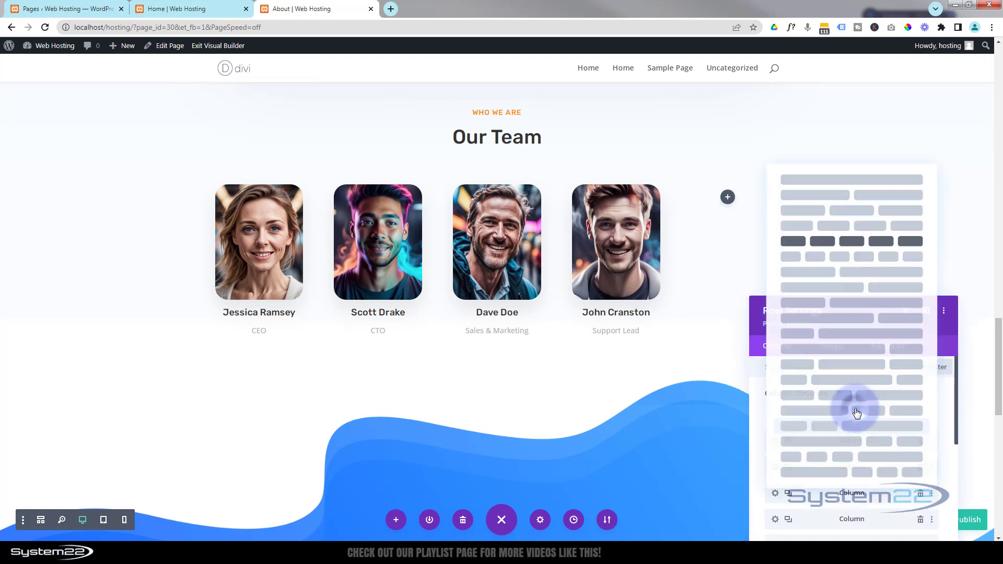
left_click(813, 210)
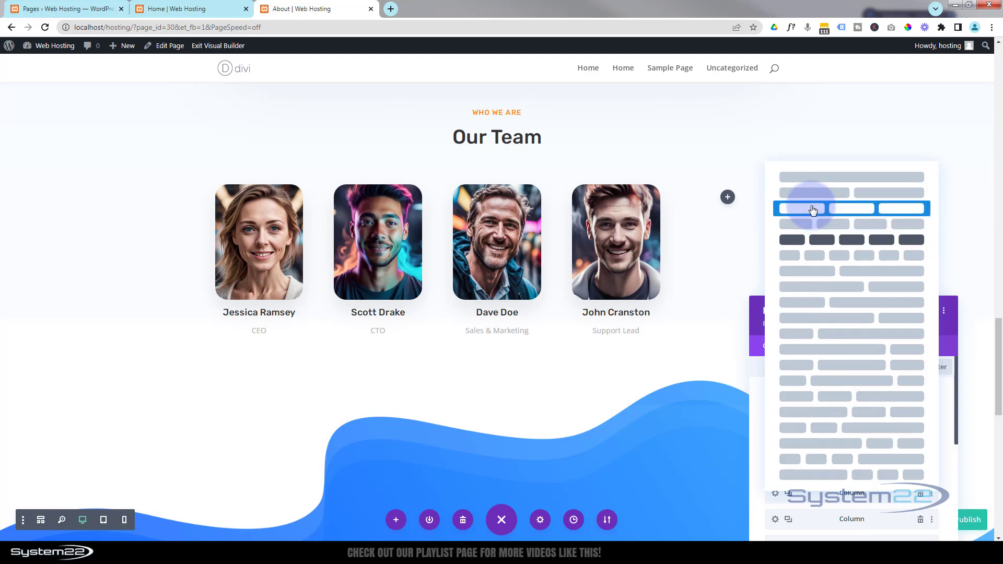
left_click(819, 226)
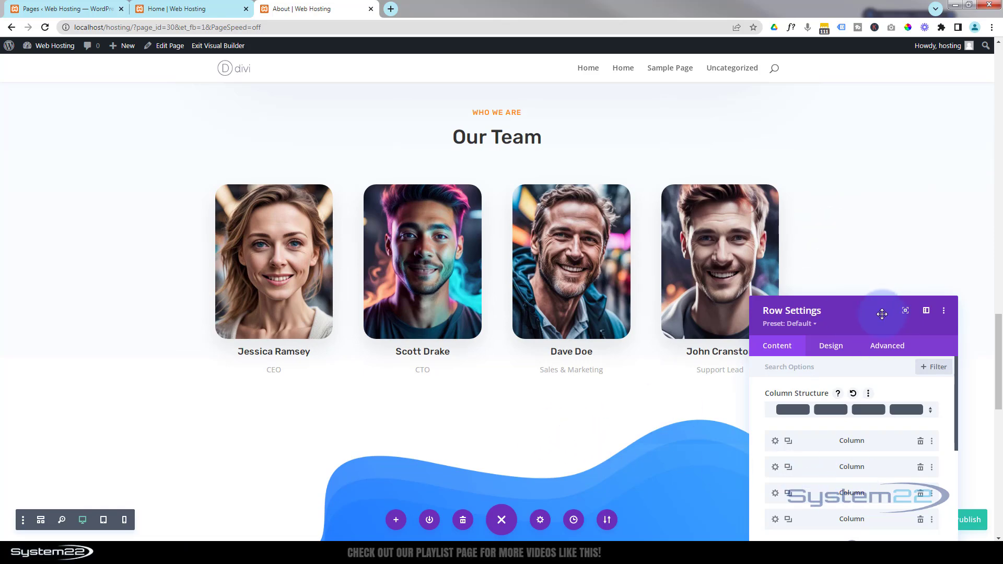
left_click_drag(880, 320, 851, 165)
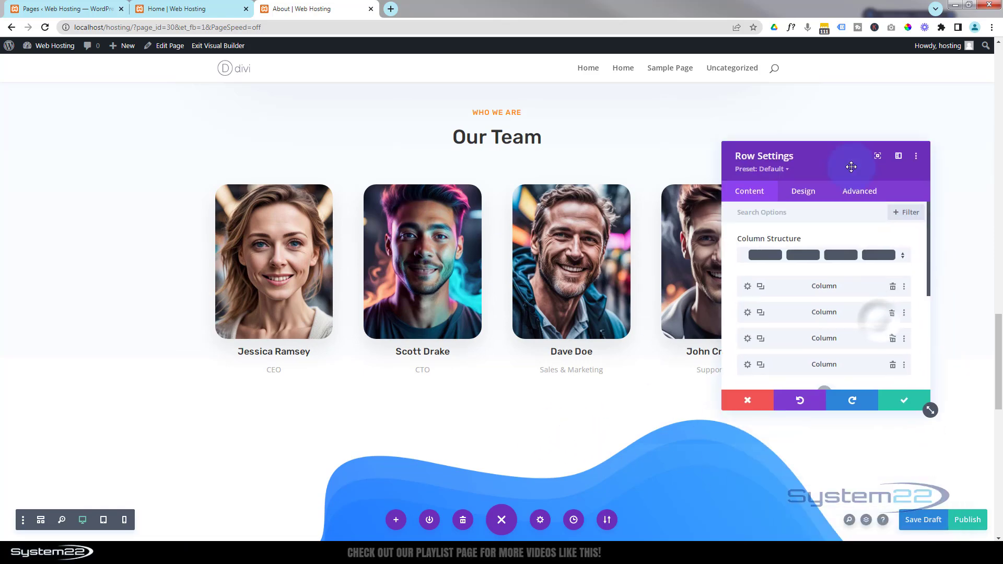
left_click(893, 400)
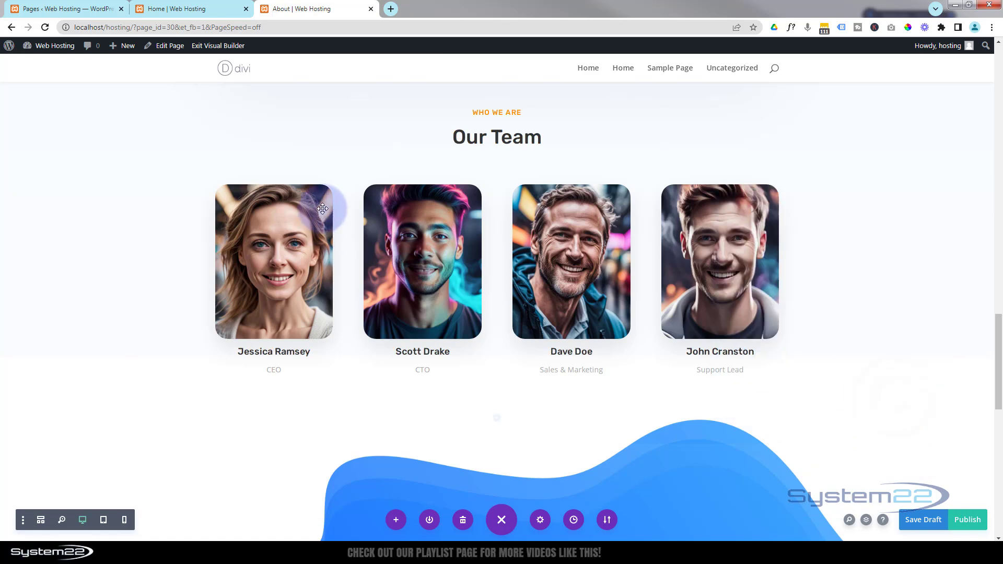
Step: Duplicate the row of four team members and delete the duplicate again
mouse_move(322, 207)
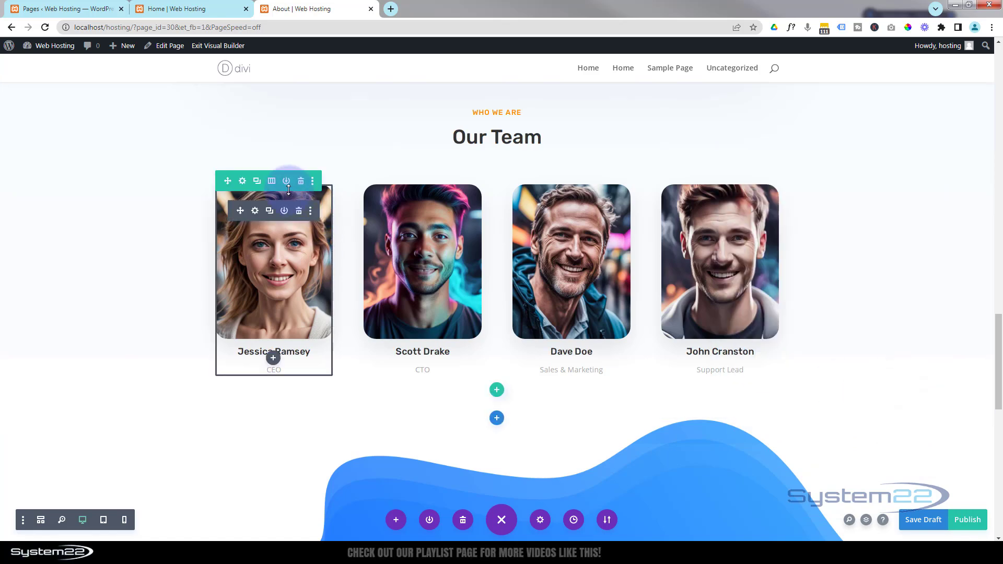
left_click(257, 181)
scroll(141, 259, "down", 3)
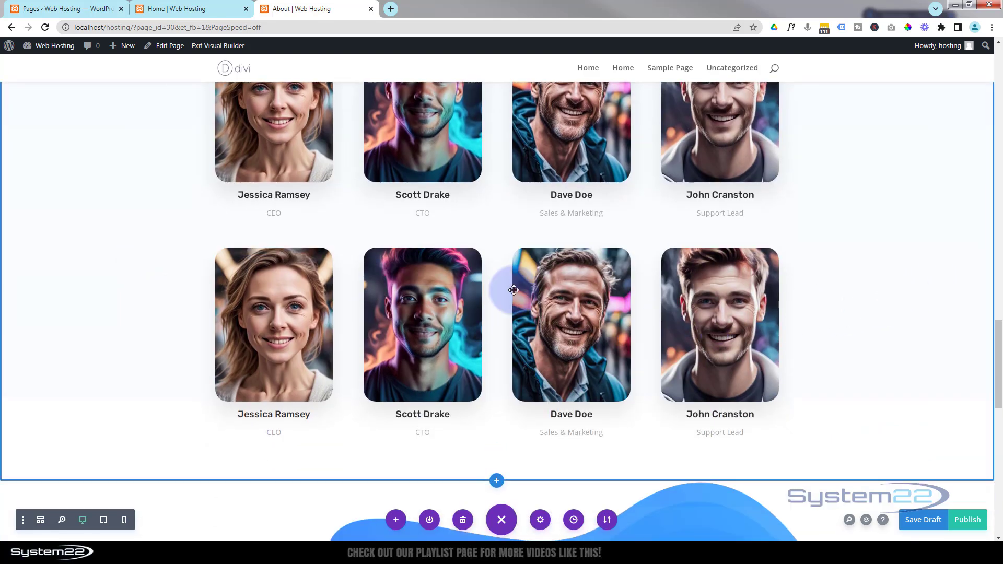
mouse_move(316, 247)
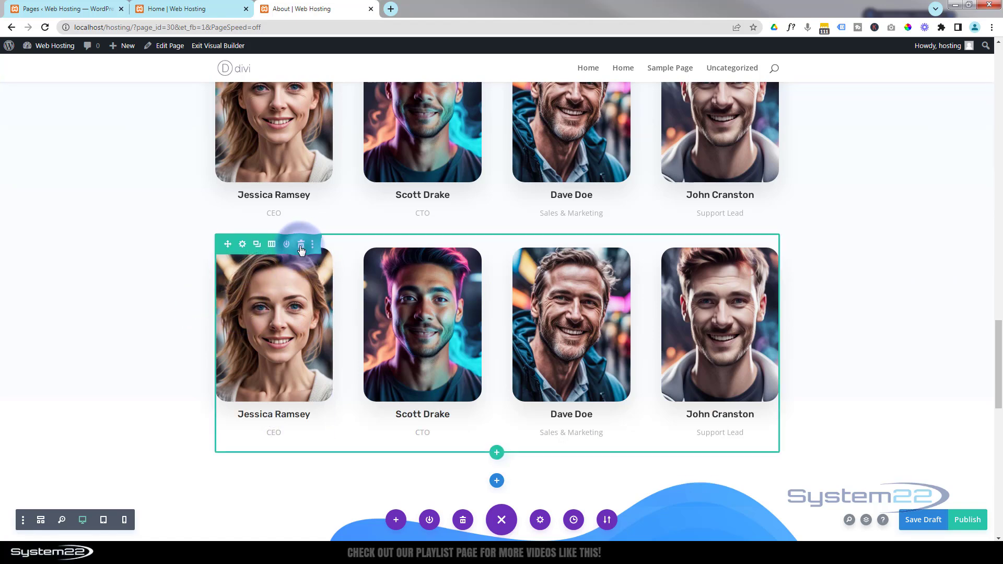
left_click(301, 245)
Step: Replace the "Get 30 Days of Free Hosting" heading text with "Reach Out Today!" and save the text module
scroll(251, 267, "down", 5)
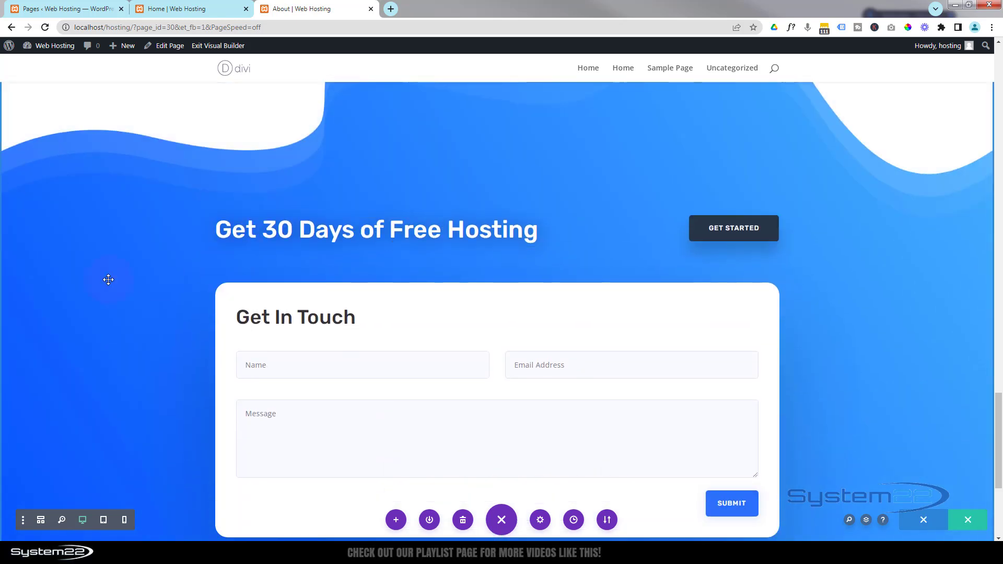
mouse_move(292, 239)
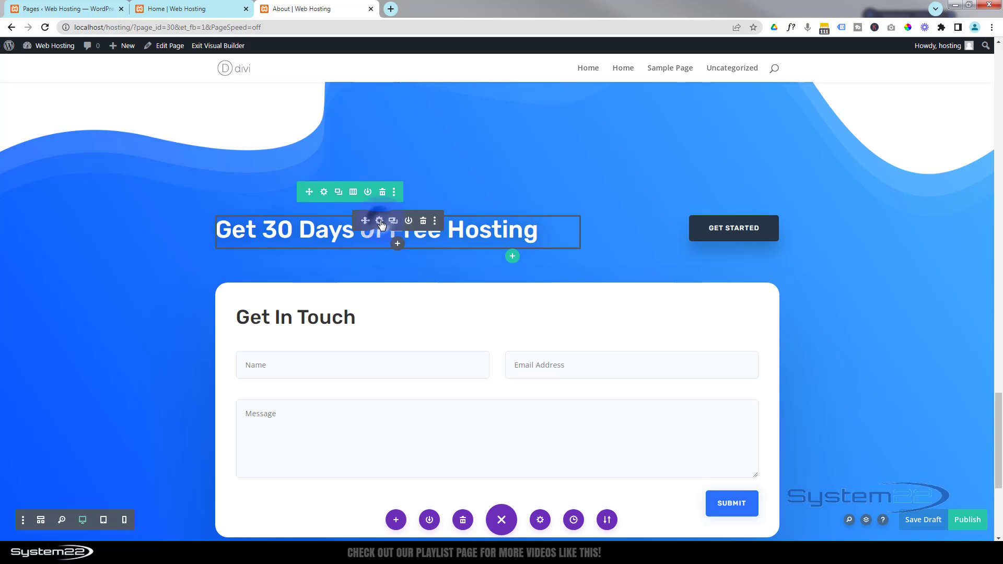
left_click(380, 221)
scroll(850, 326, "down", 2)
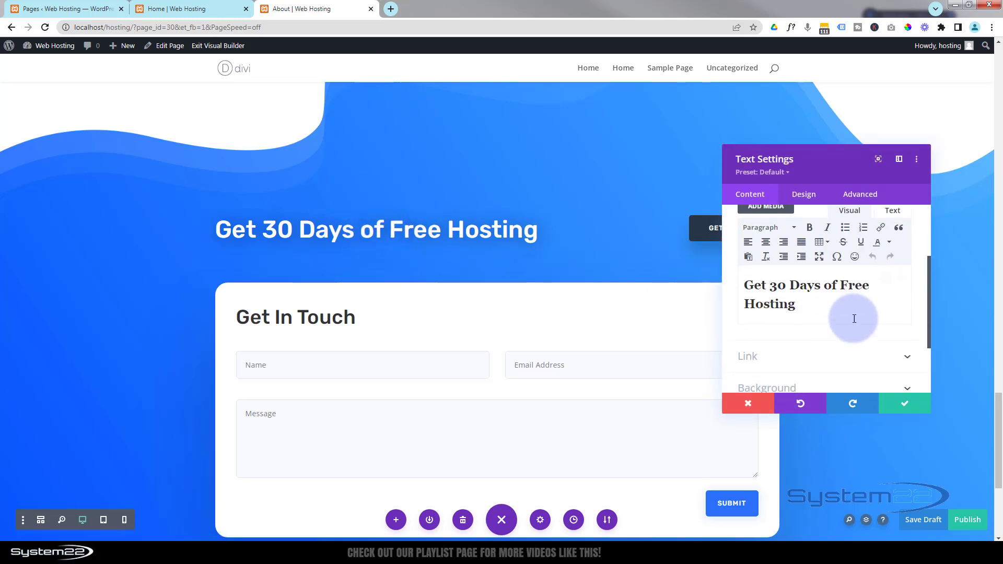
left_click_drag(789, 302, 721, 275)
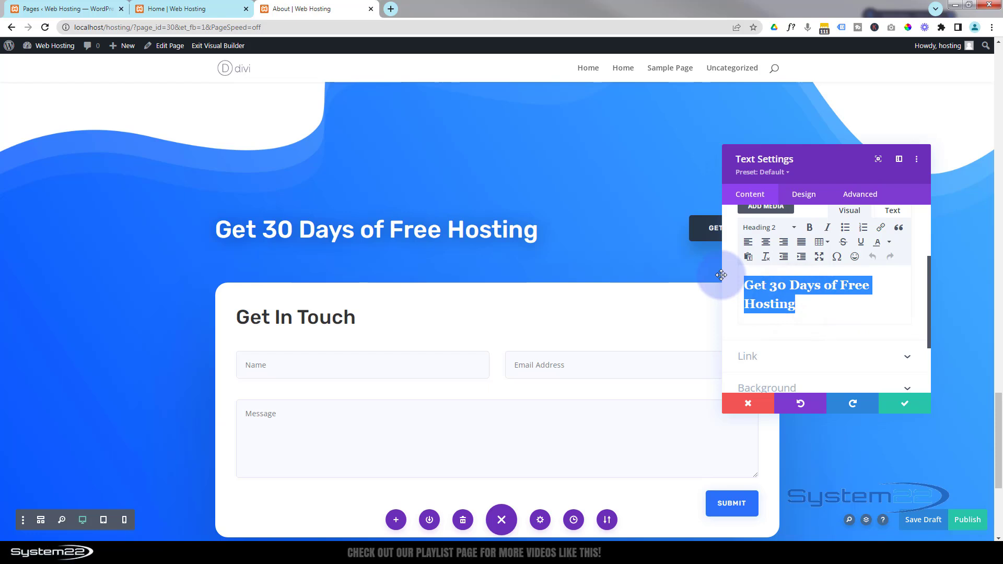
type("Reach Out Today!")
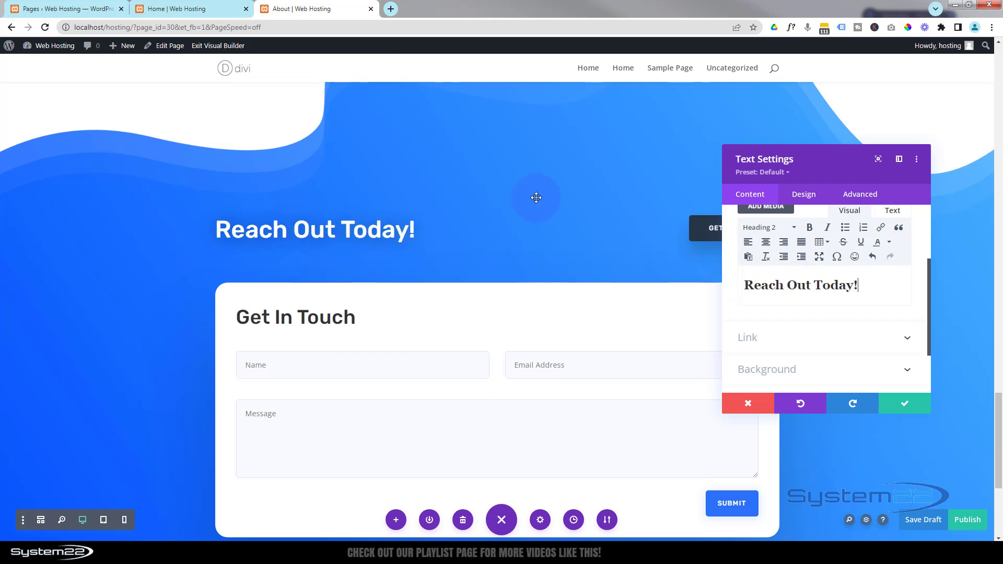
left_click(904, 405)
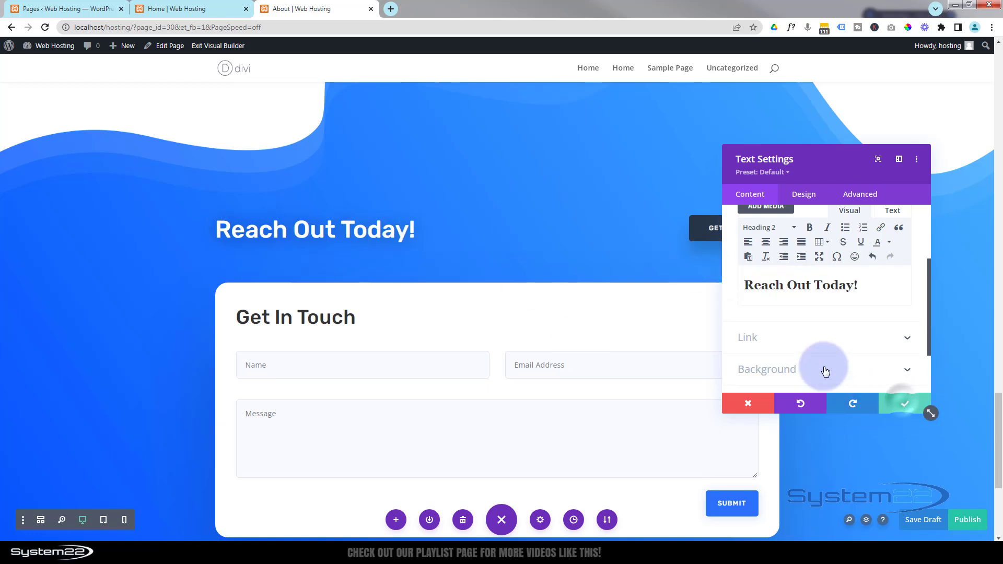
Step: Open the settings of the contact form module under the "Get In Touch" heading
scroll(454, 268, "down", 2)
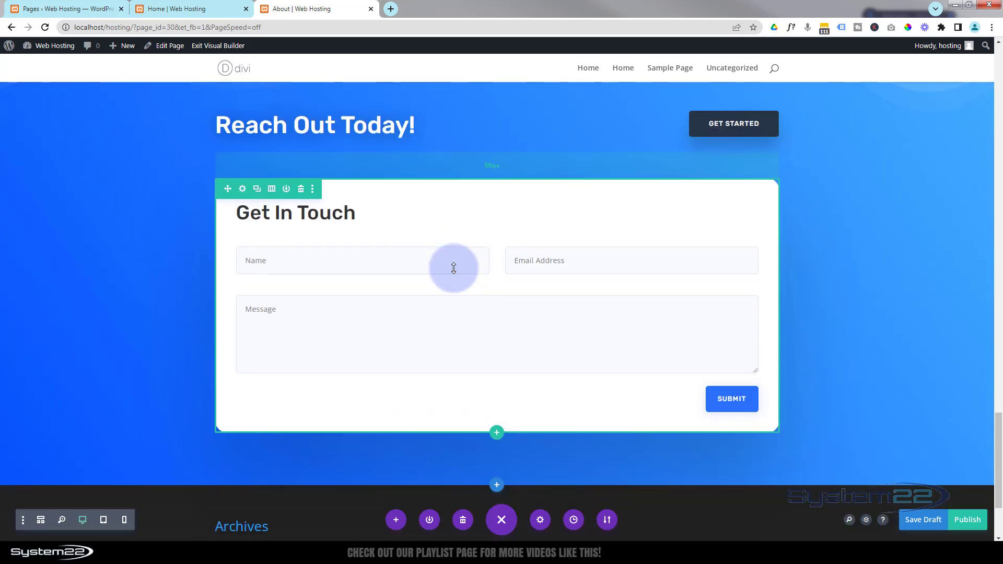
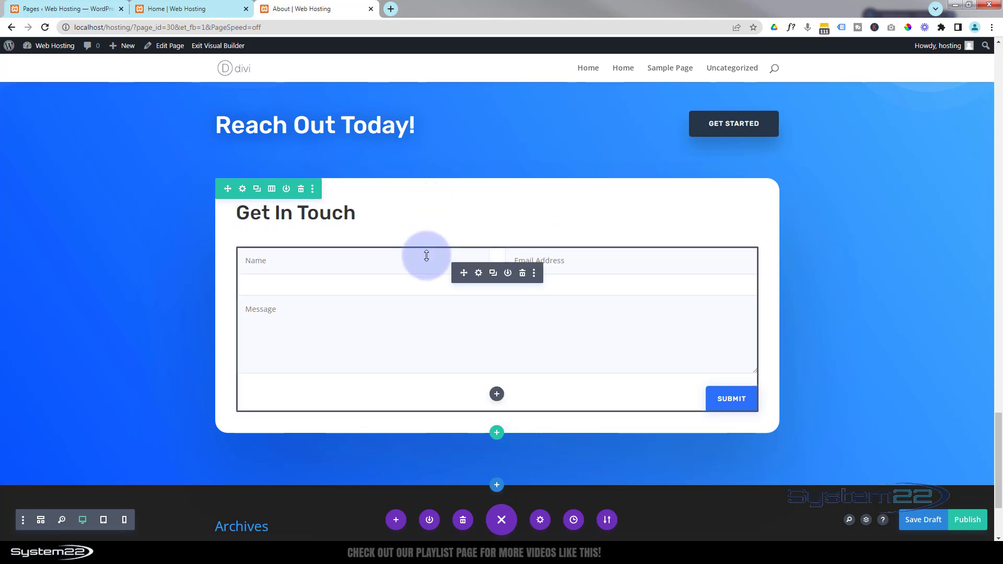
left_click(479, 274)
left_click_drag(789, 308, 812, 309)
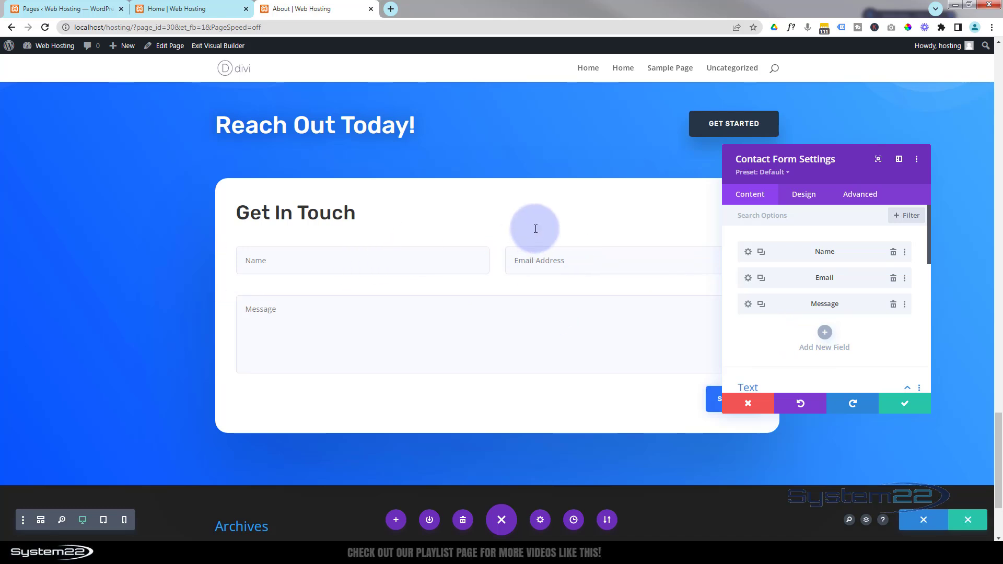
Step: Try "Title" as the contact form's title and clear it again
scroll(785, 319, "down", 2)
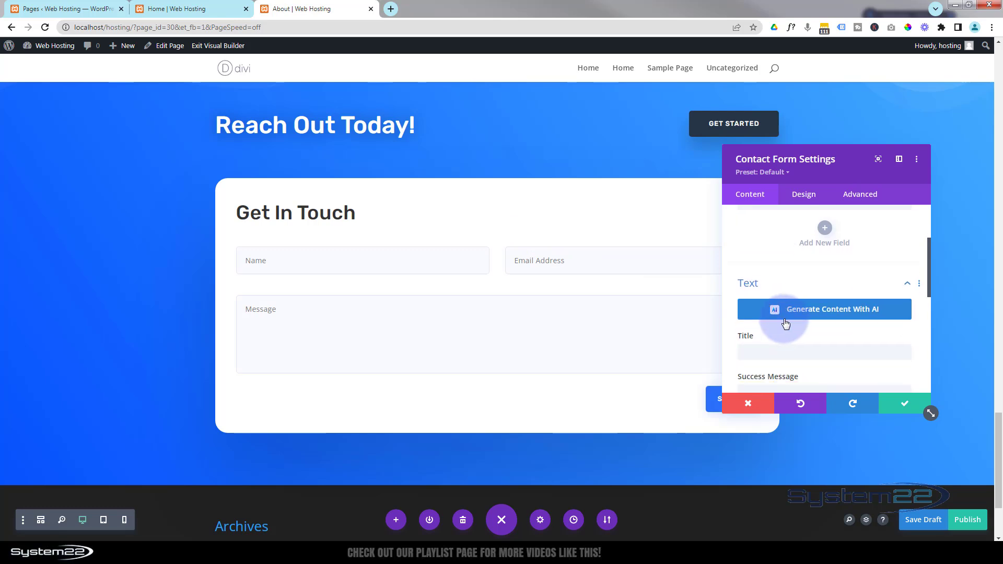
scroll(785, 323, "down", 2)
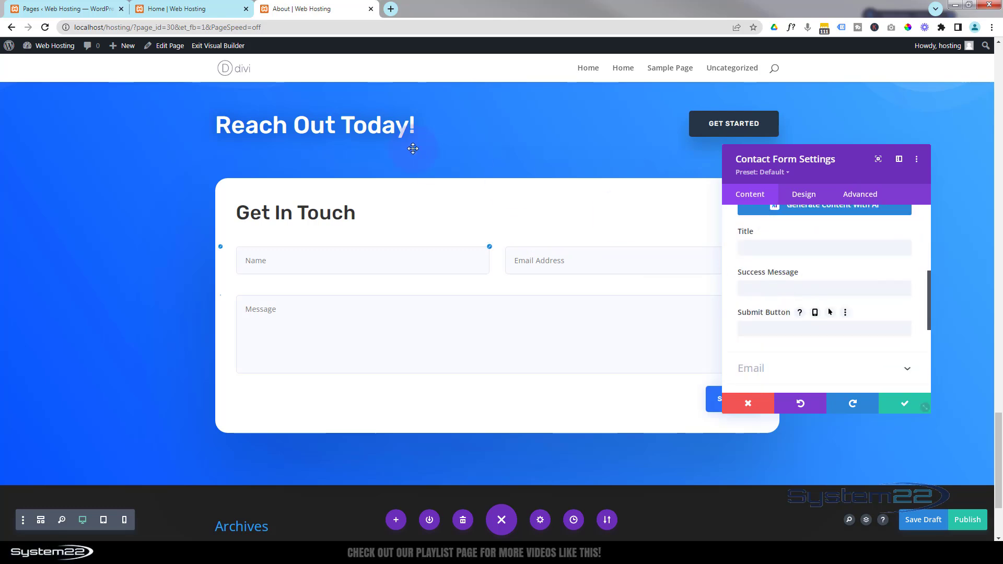
left_click(744, 248)
type("Title")
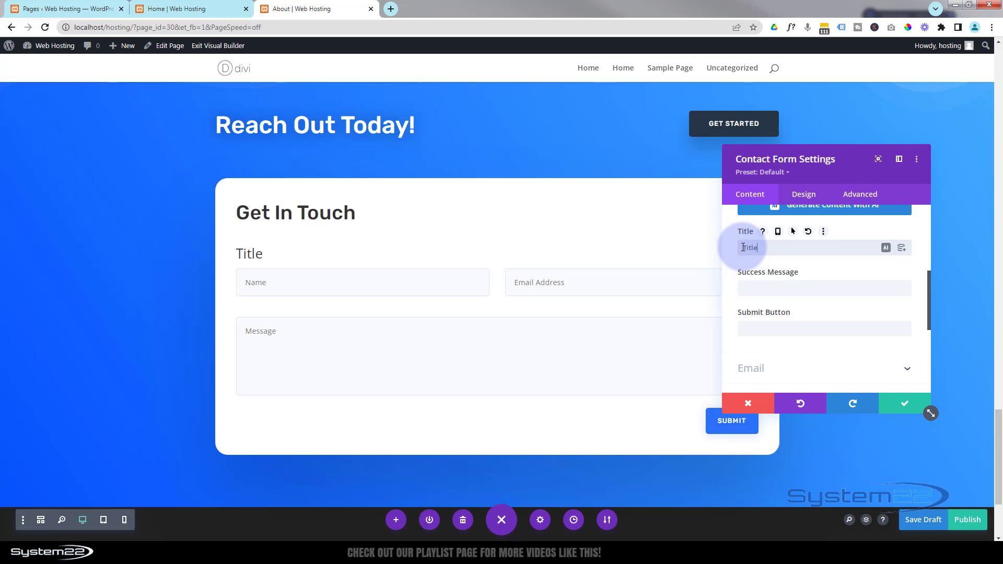
left_click_drag(759, 247, 719, 260)
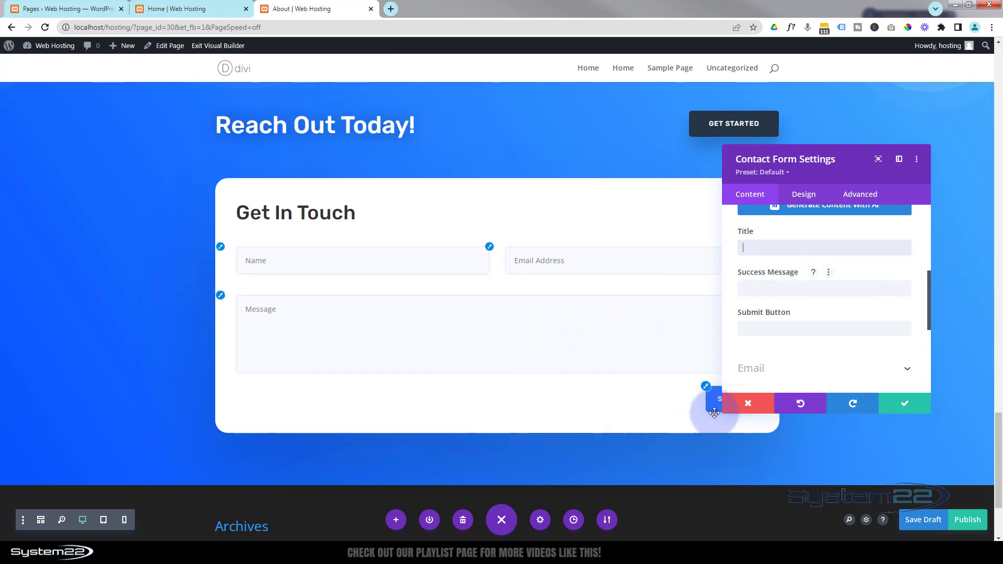
Step: Set the contact form's success message to "Your Message Has Been Sent!" and its submit button text to "Send message"
left_click_drag(841, 169, 882, 168)
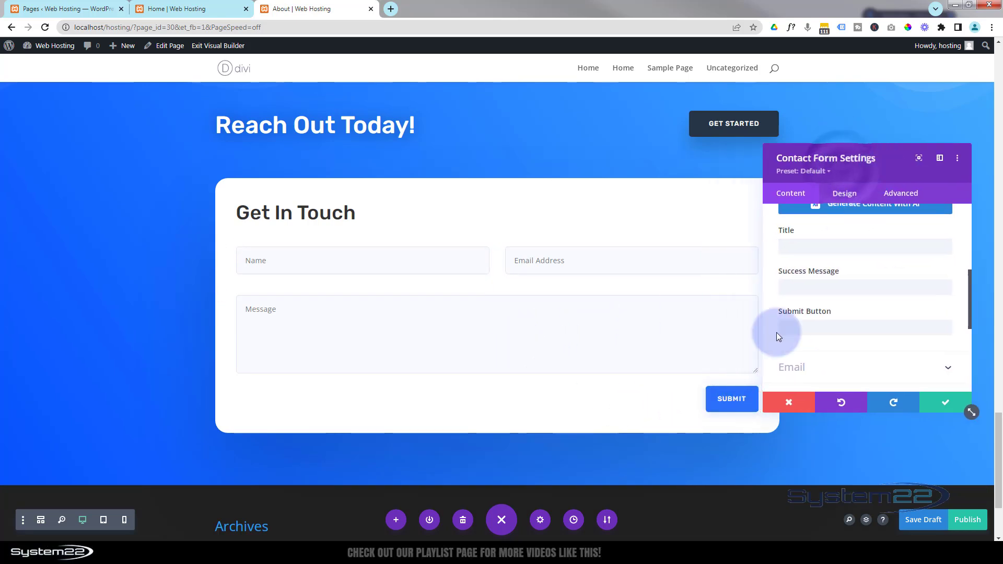
left_click(797, 286)
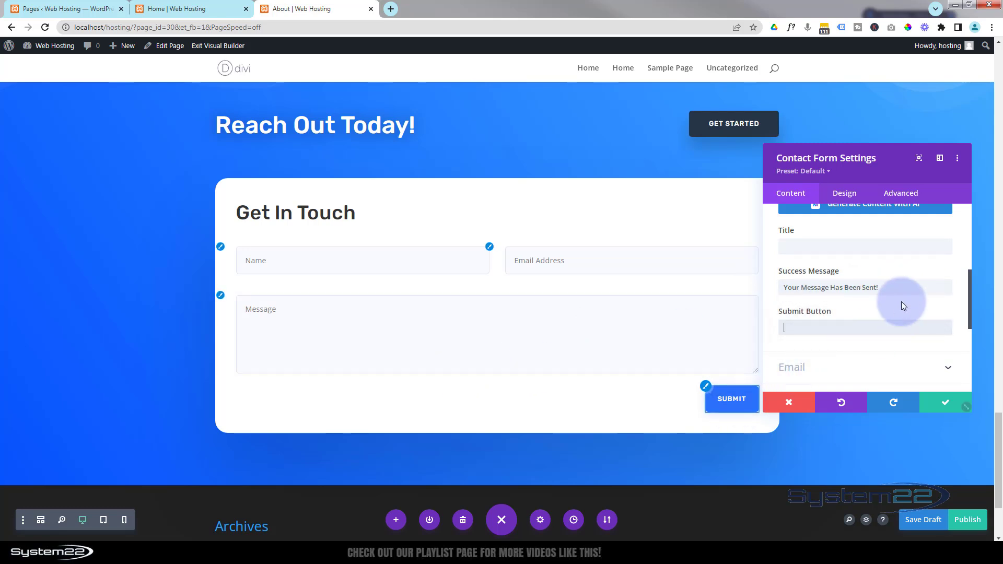
type("Sned message")
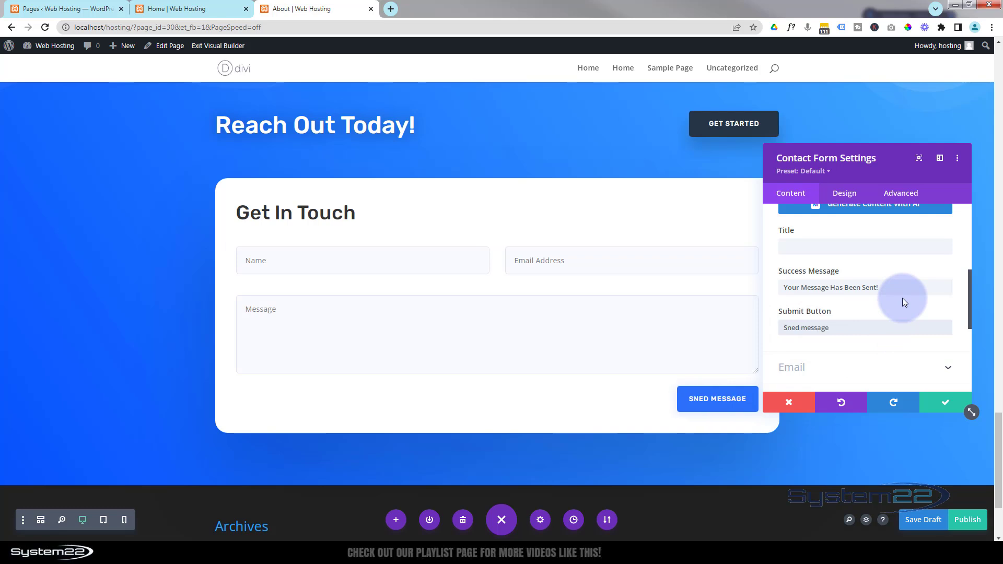
left_click_drag(782, 327, 801, 331)
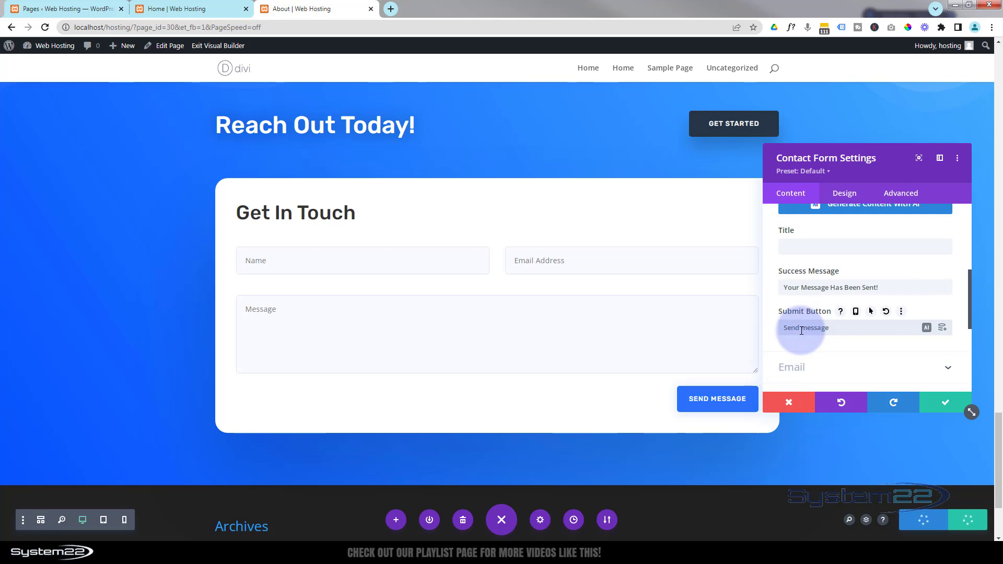
Step: Enter the recipient's email address in the contact form's email settings
scroll(858, 263, "down", 1)
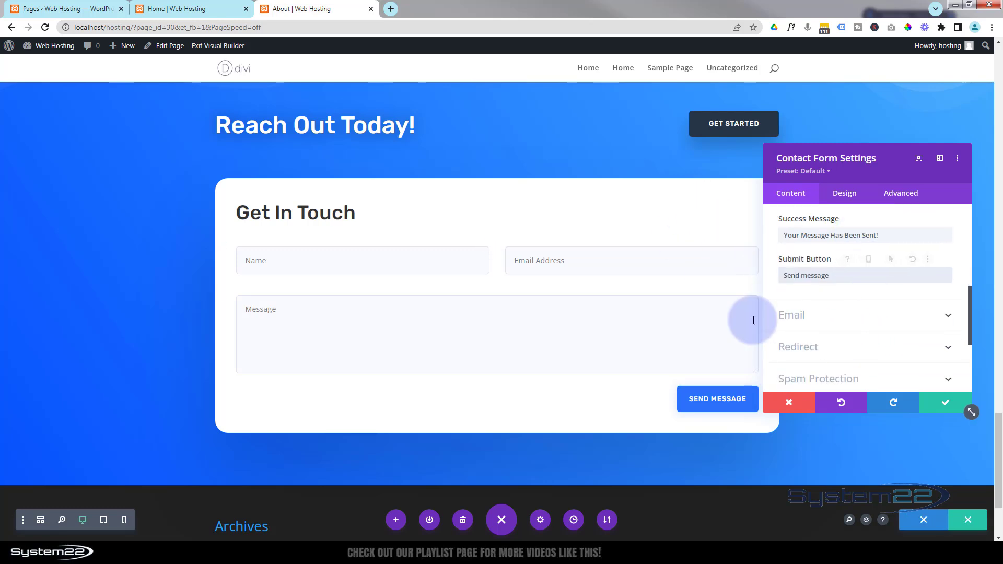
left_click(842, 316)
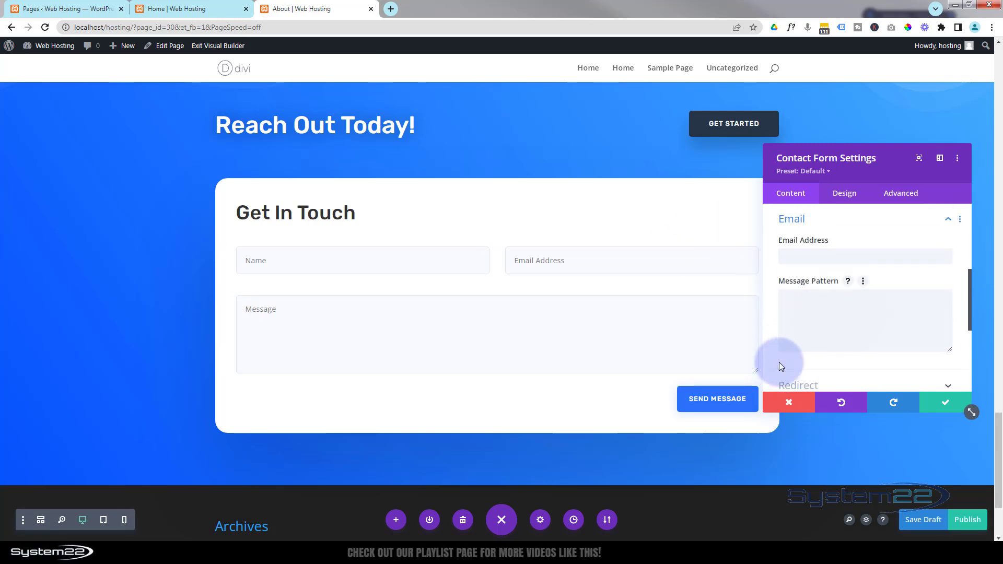
left_click(783, 257)
left_click(897, 189)
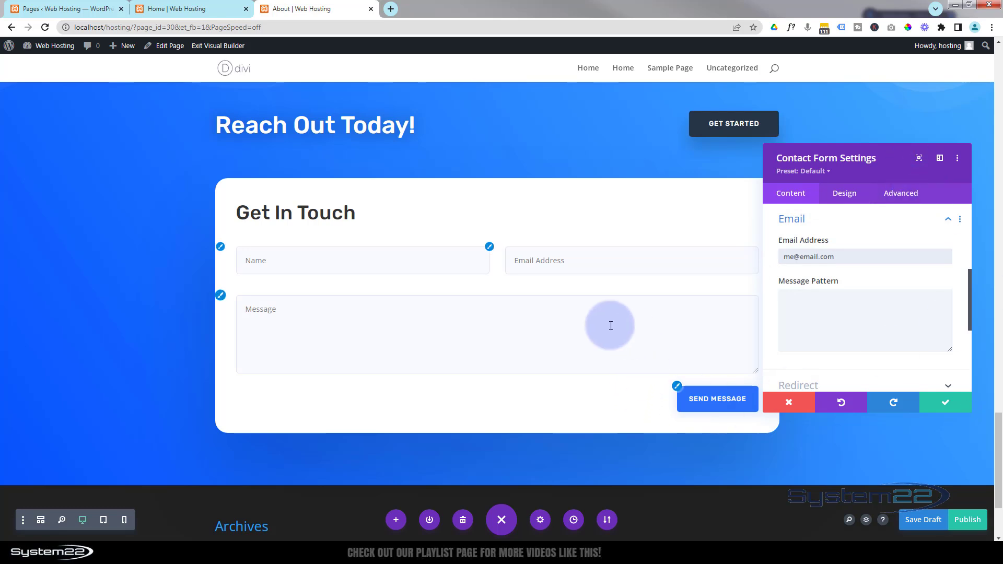
Step: Try "%%" as the contact form's message pattern and clear it again
left_click(797, 310)
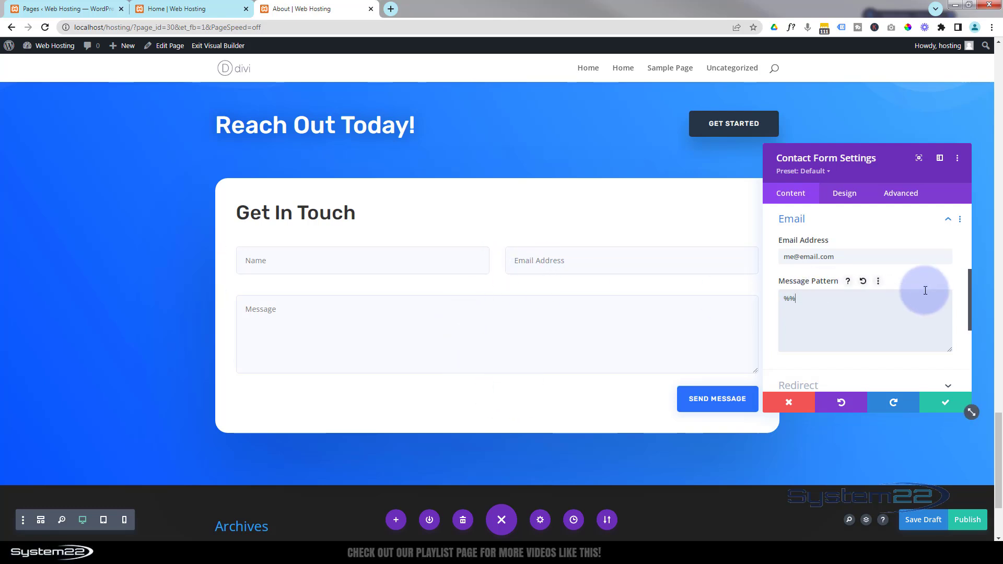
left_click_drag(810, 299, 780, 300)
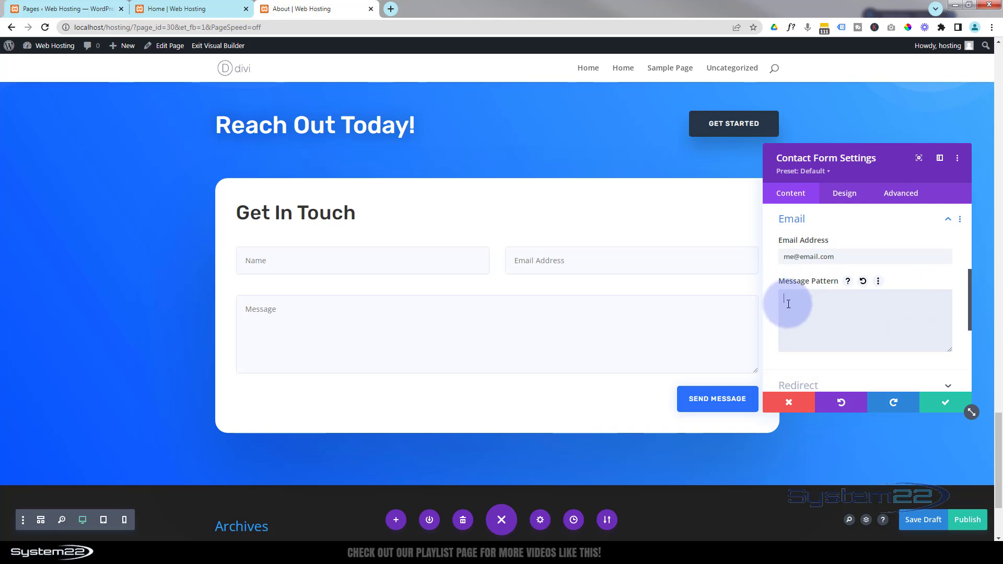
scroll(800, 345, "down", 2)
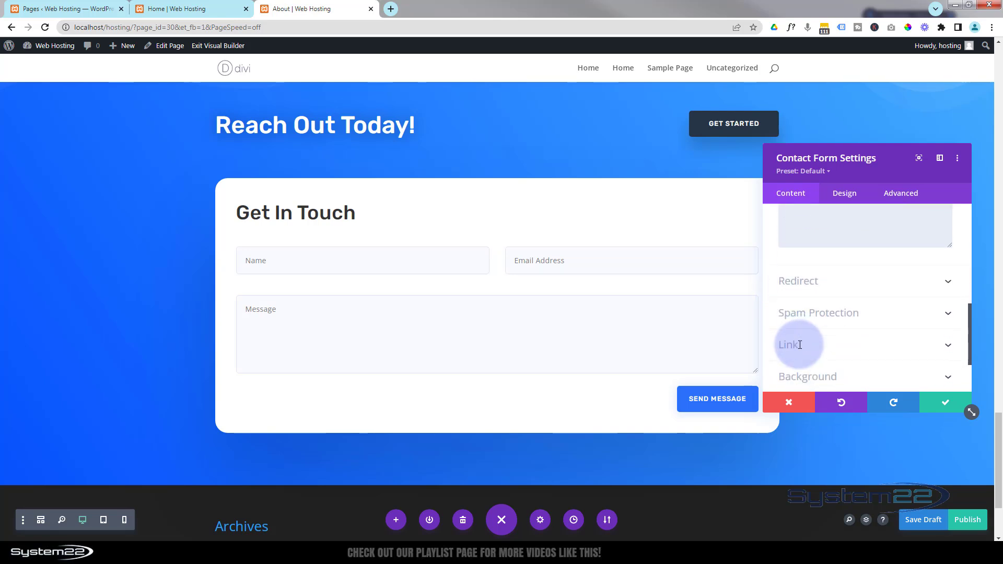
Step: Try enabling the contact form's redirect URL and disable it again
left_click(861, 284)
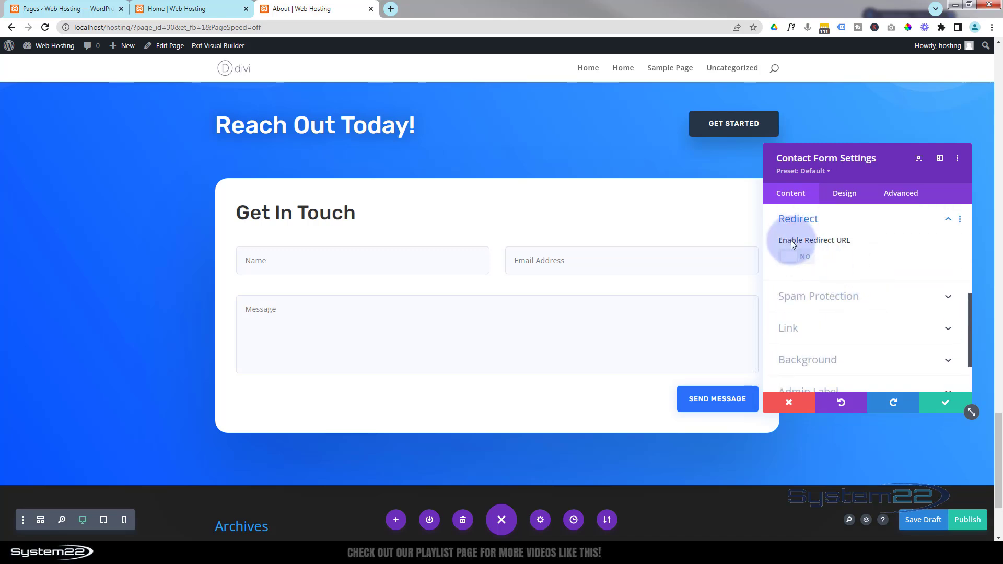
left_click(804, 258)
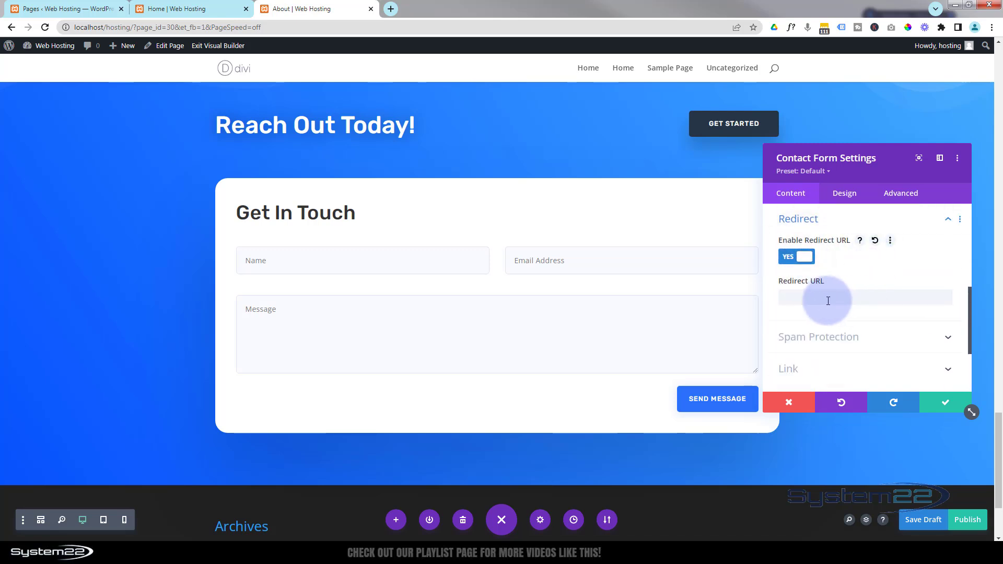
left_click(789, 258)
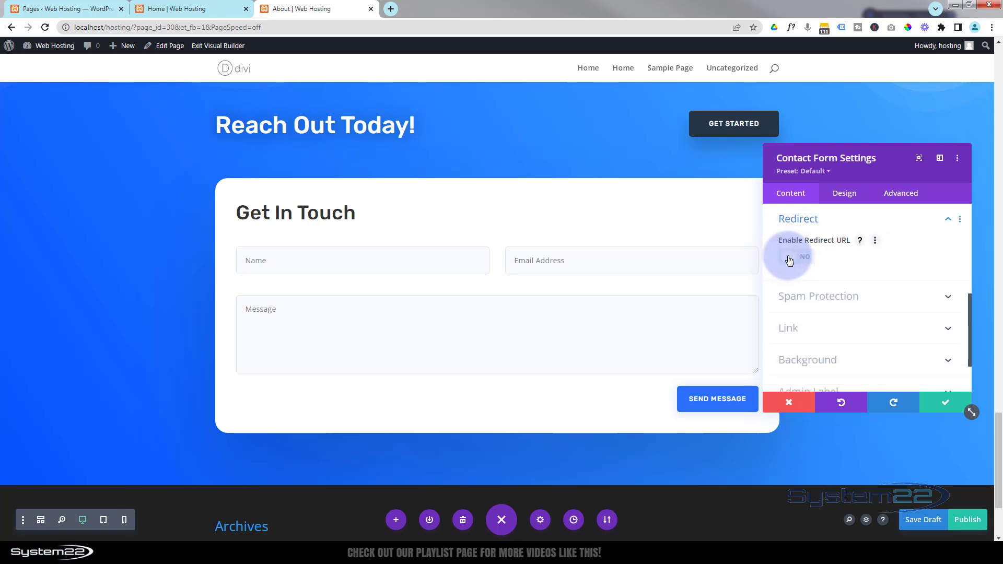
Step: Examine the background color options in the contact form's settings
scroll(849, 259, "down", 2)
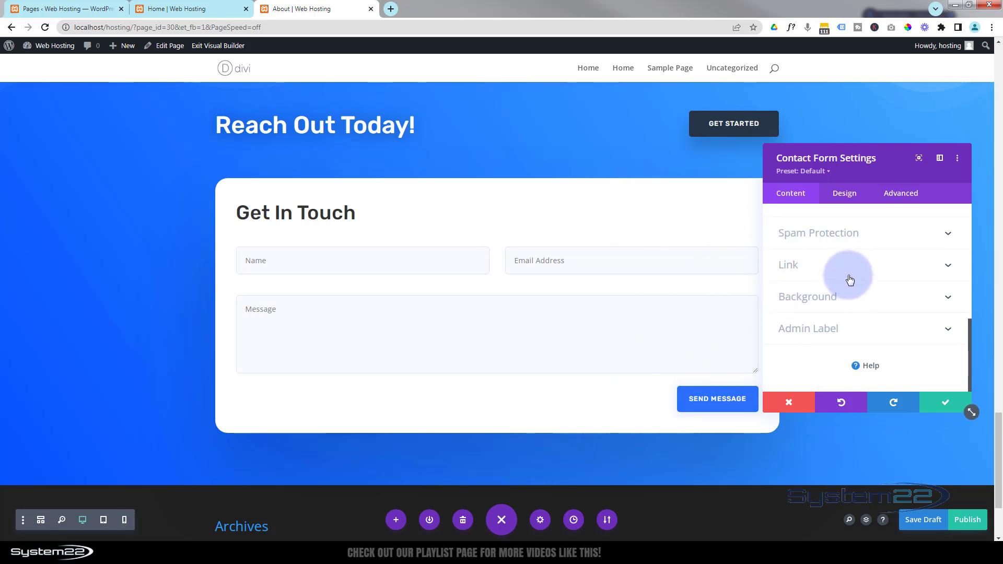
left_click(814, 312)
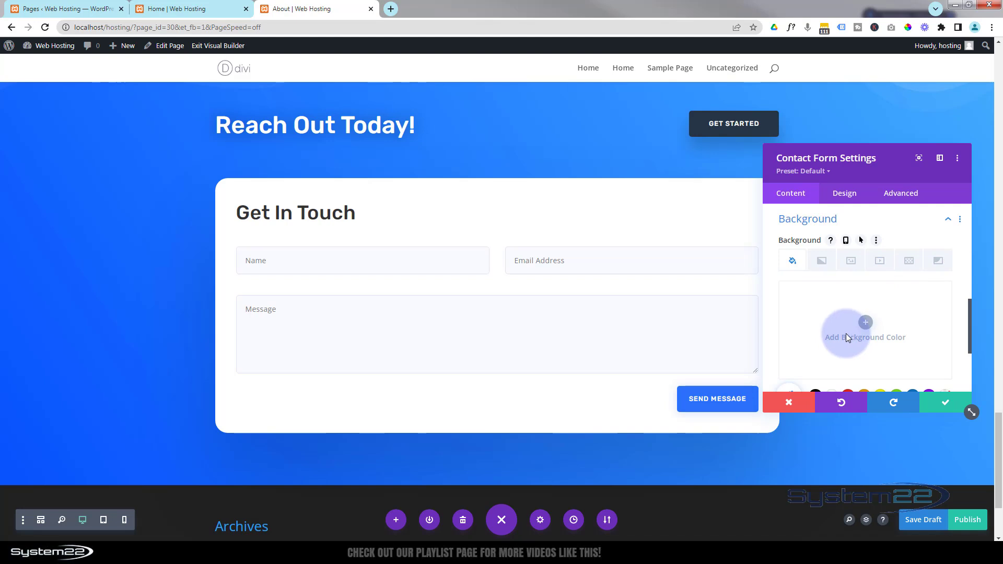
scroll(840, 315, "down", 3)
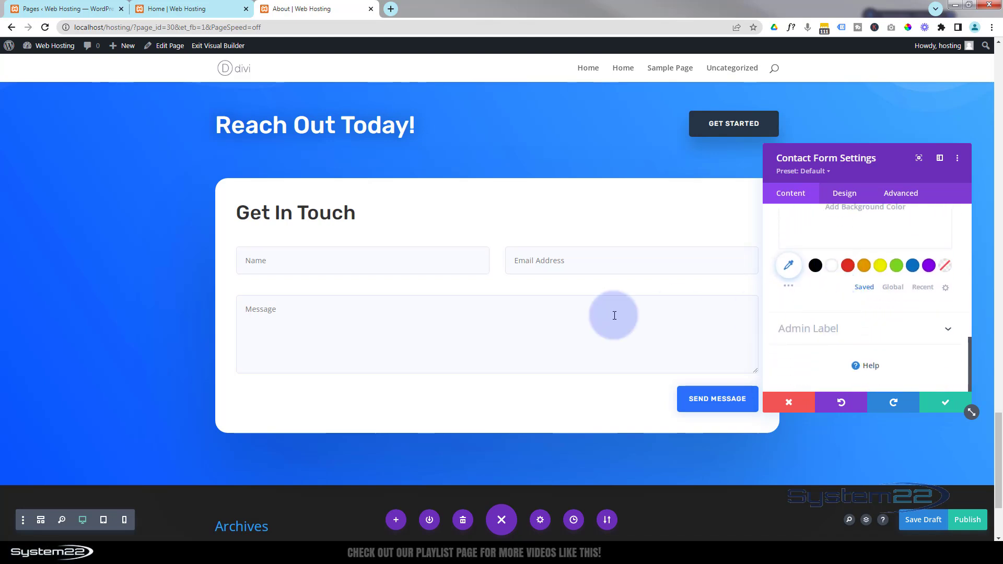
Step: Save the contact form settings, then publish the About page and exit the visual builder
scroll(546, 335, "up", 6)
scroll(547, 336, "up", 10)
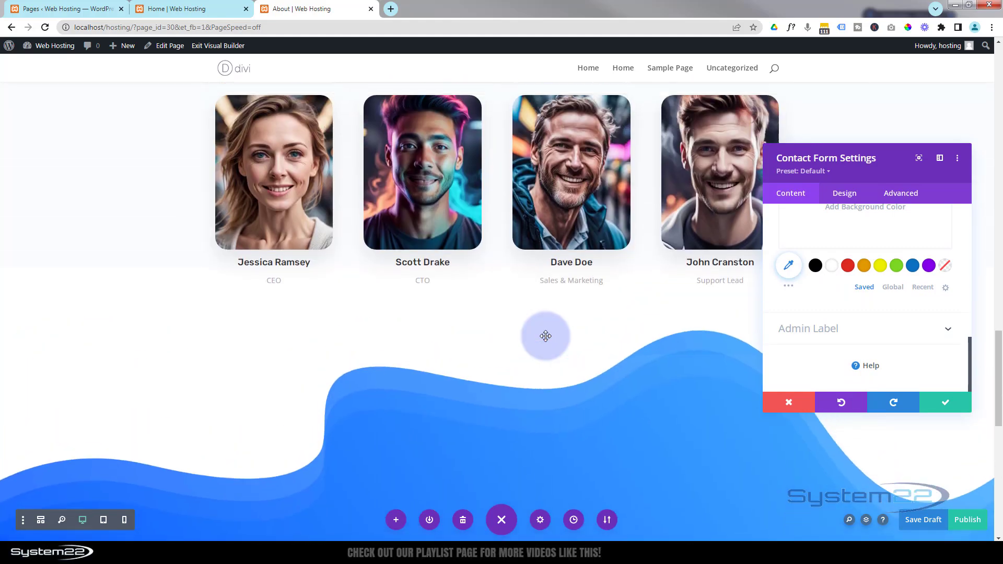
scroll(546, 336, "up", 5)
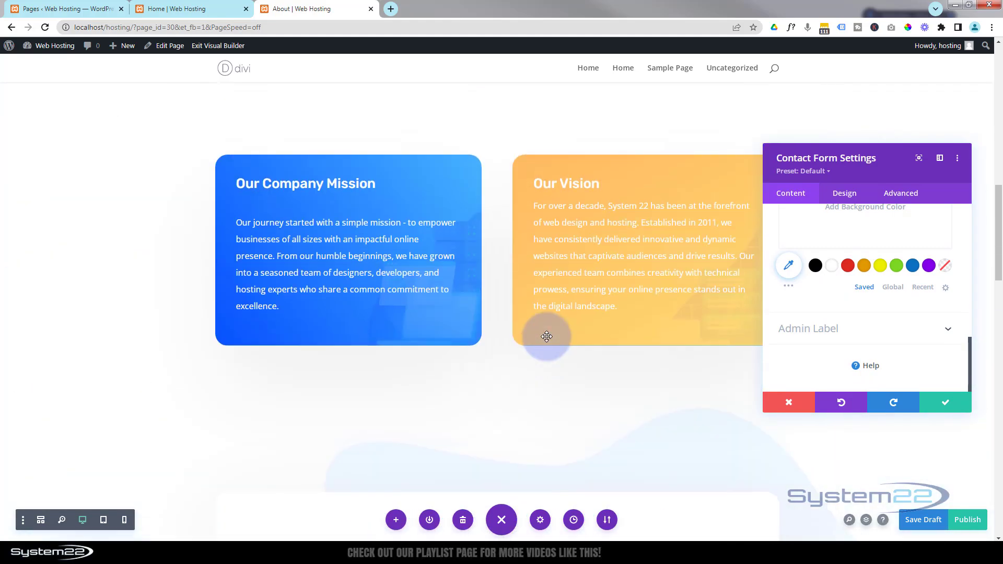
left_click(943, 404)
left_click(971, 522)
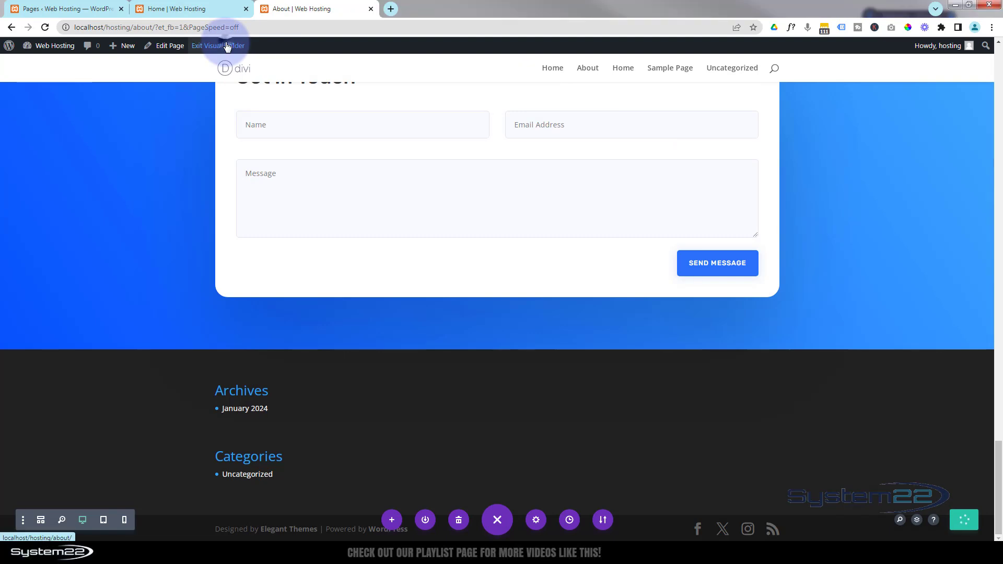
left_click(226, 46)
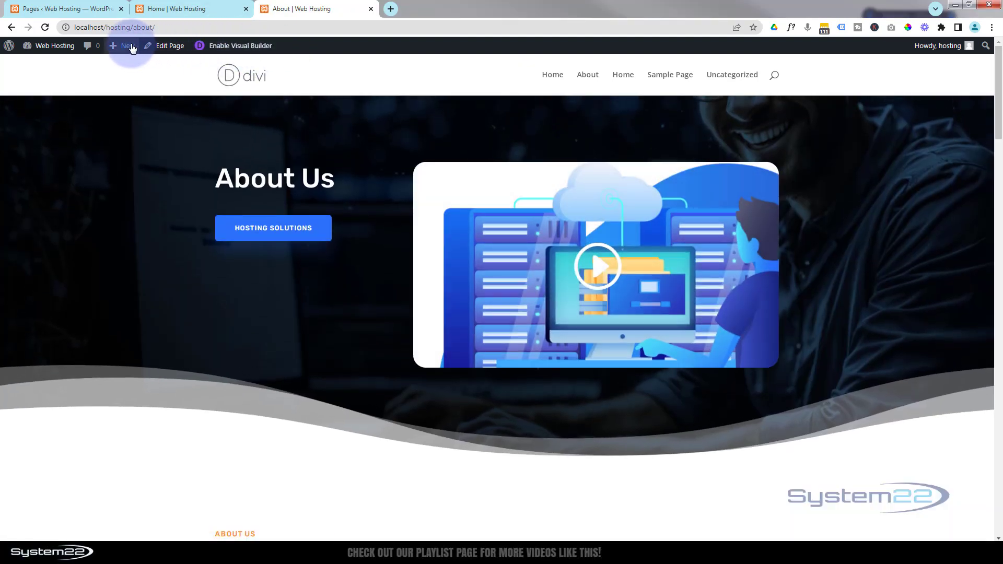
Step: Create a new page titled "Services" in a separate browser tab and open it in the Divi Builder
mouse_move(130, 51)
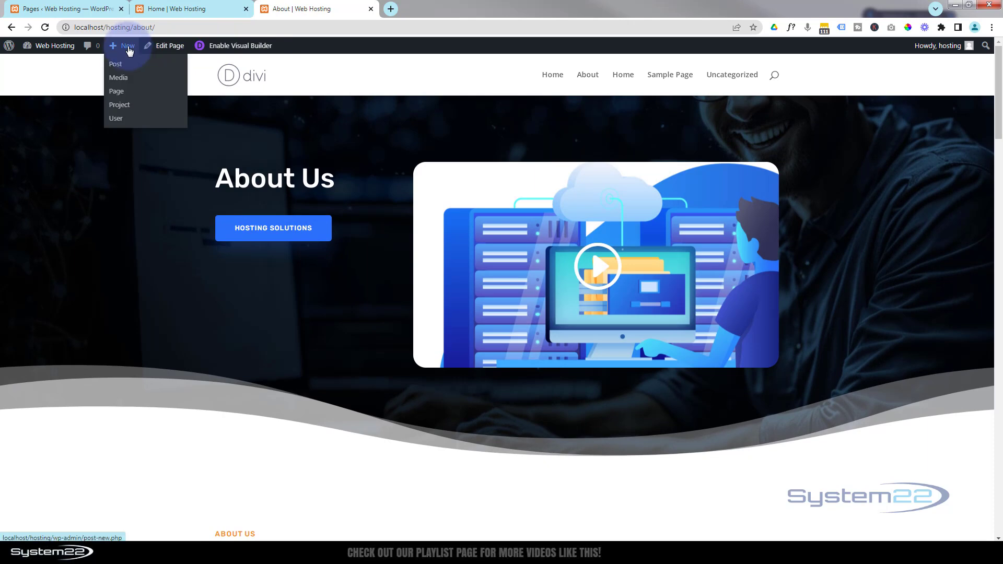
middle_click(120, 97)
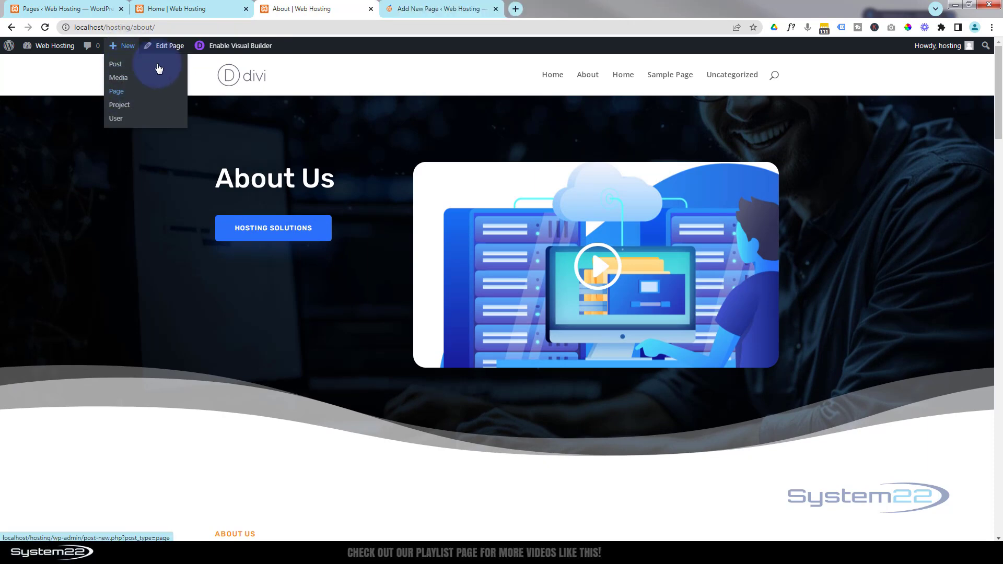
left_click(433, 8)
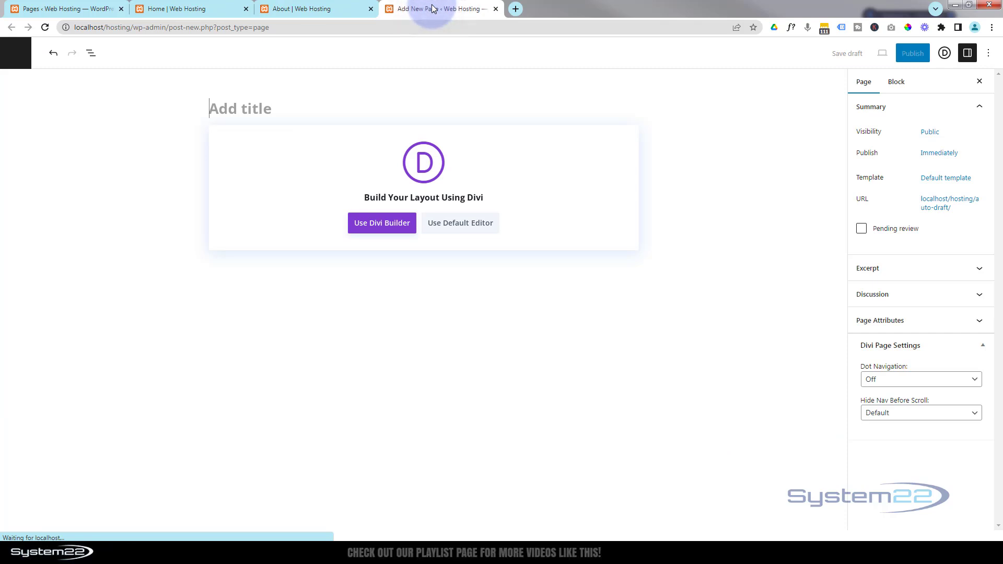
type("Services")
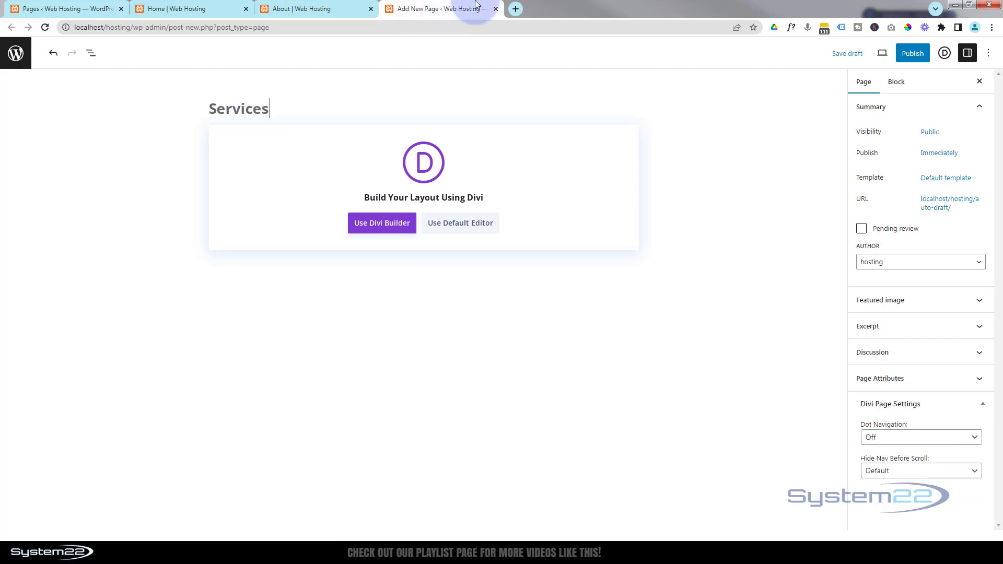
left_click(389, 226)
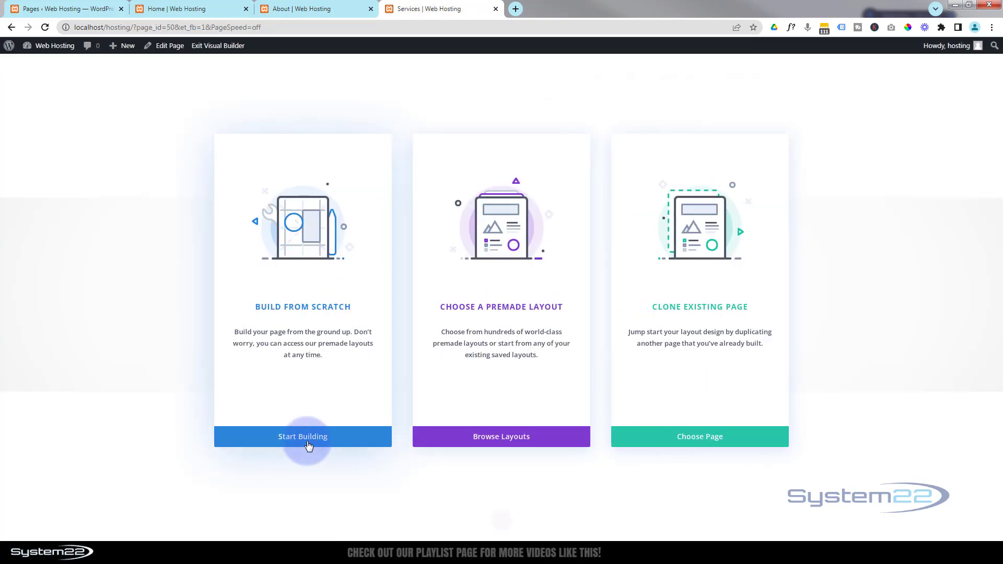
Step: Filter the premade layouts by the Technology category and open the Hosting Company layout pack
left_click(508, 439)
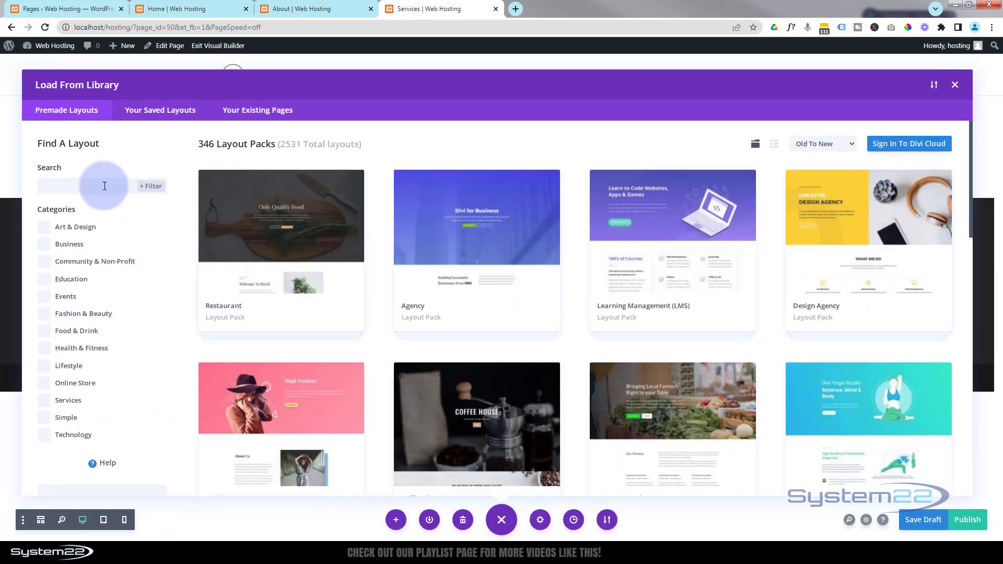
left_click(44, 437)
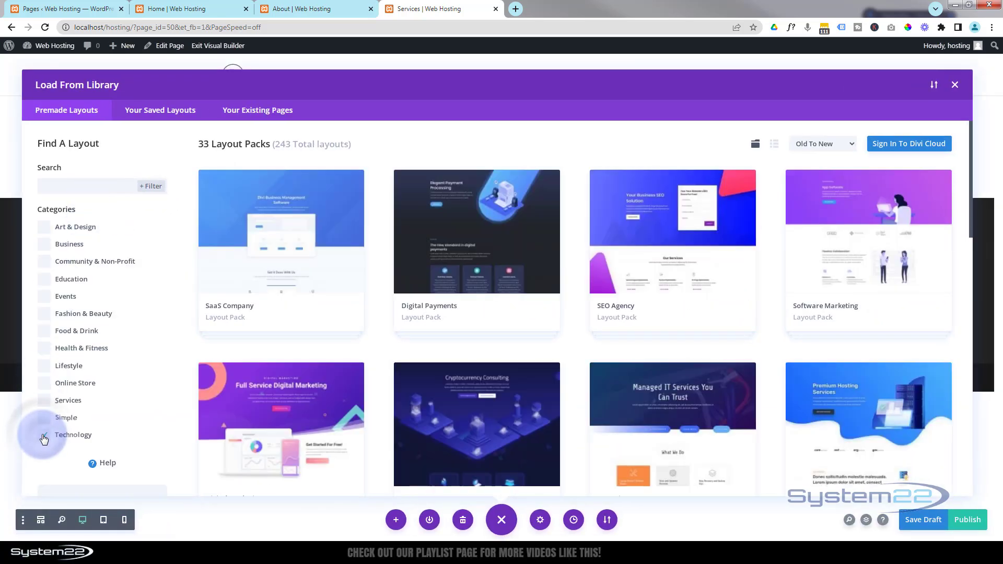
scroll(824, 399, "down", 3)
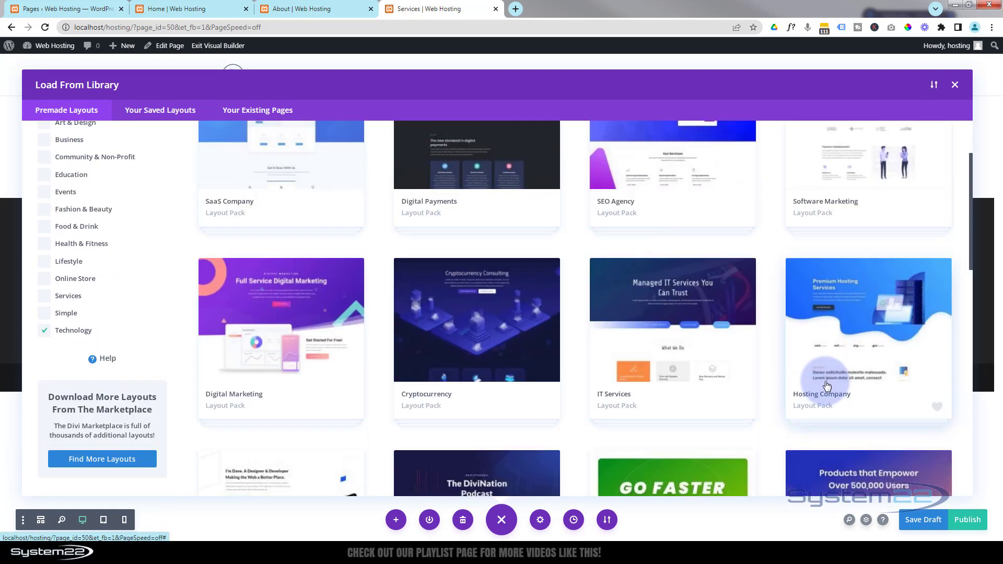
left_click(827, 386)
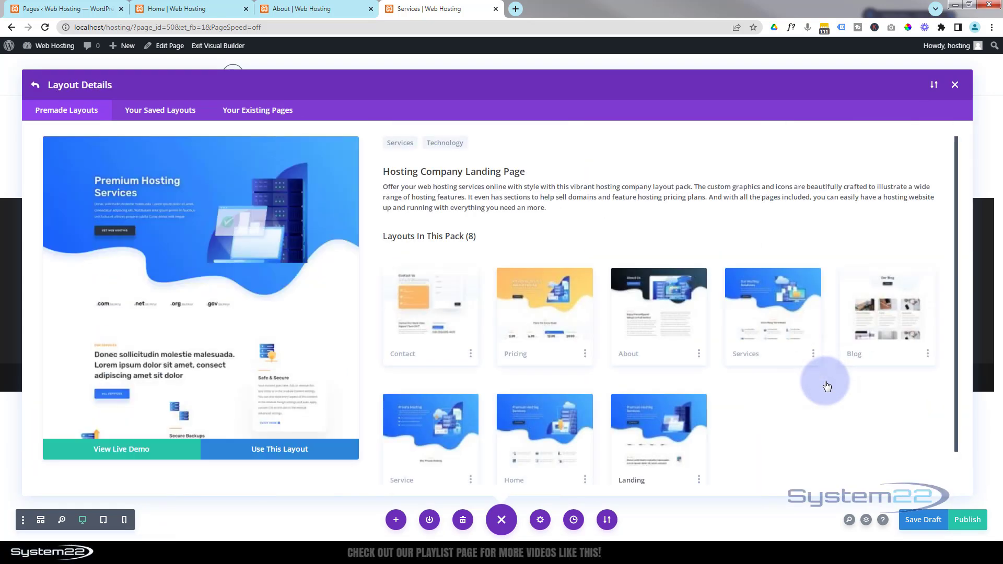
Step: Load the pack's Services layout onto the page and open the settings of its "Our Hosting Solutions" section
left_click(766, 329)
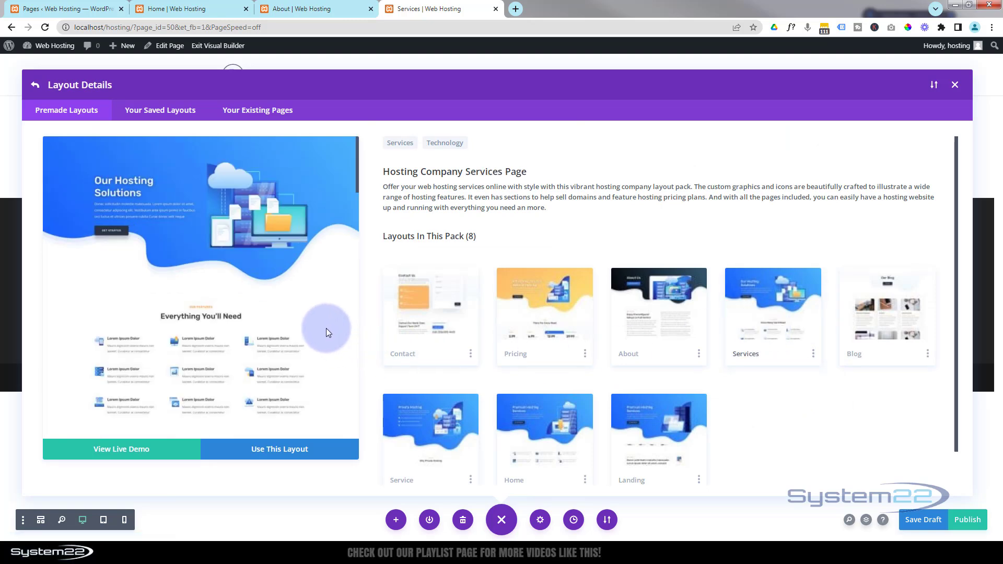
scroll(326, 329, "down", 5)
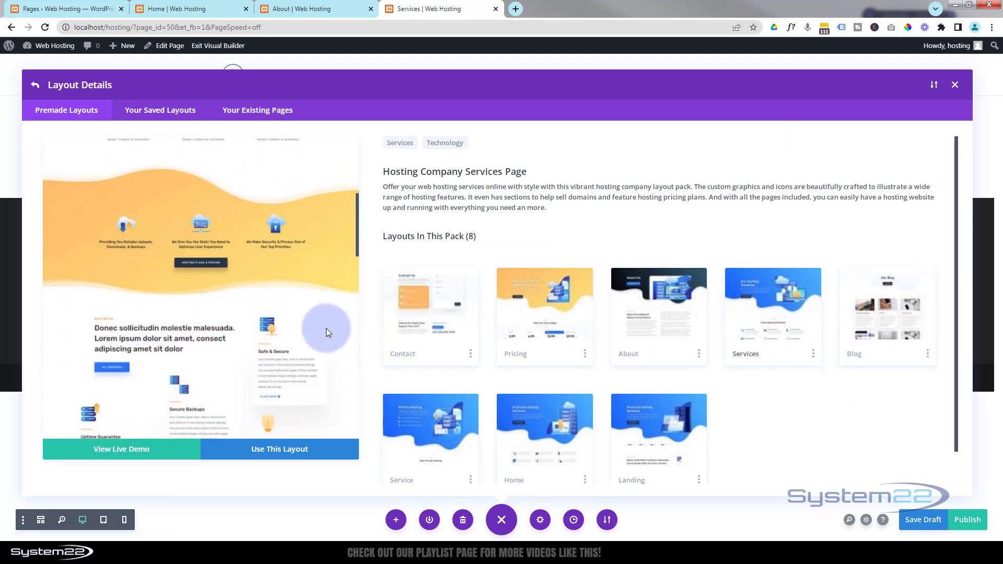
scroll(326, 328, "down", 5)
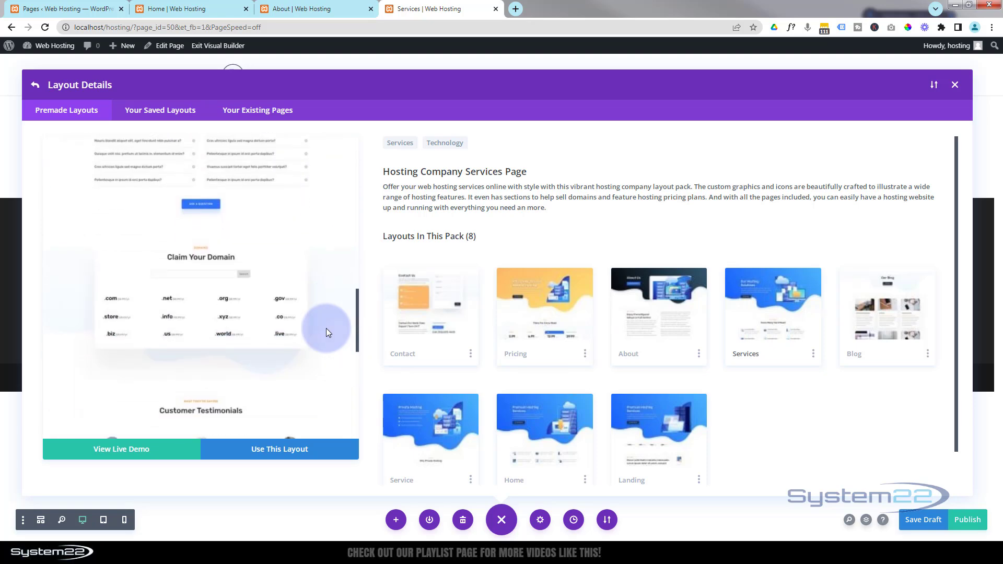
scroll(327, 328, "down", 2)
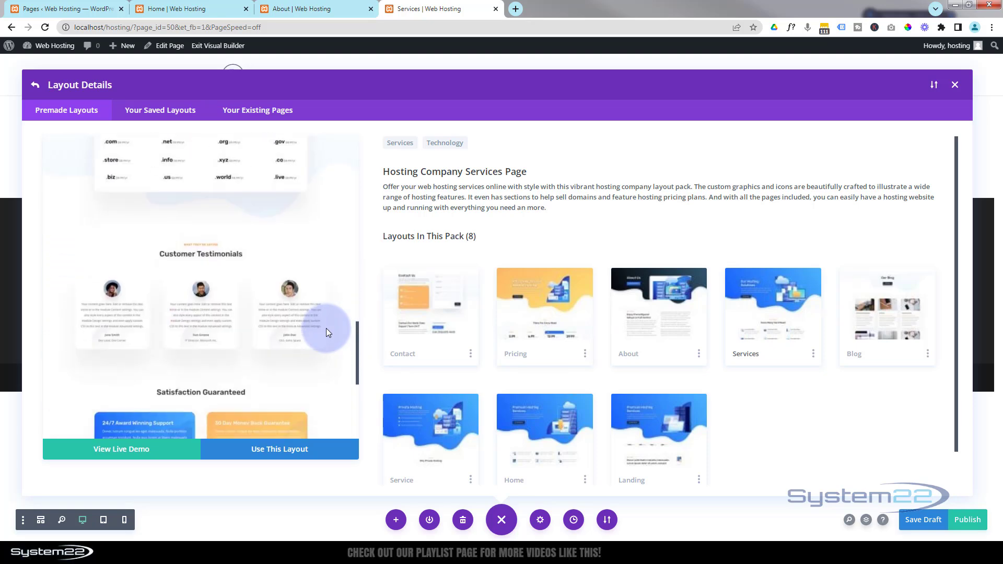
left_click(294, 453)
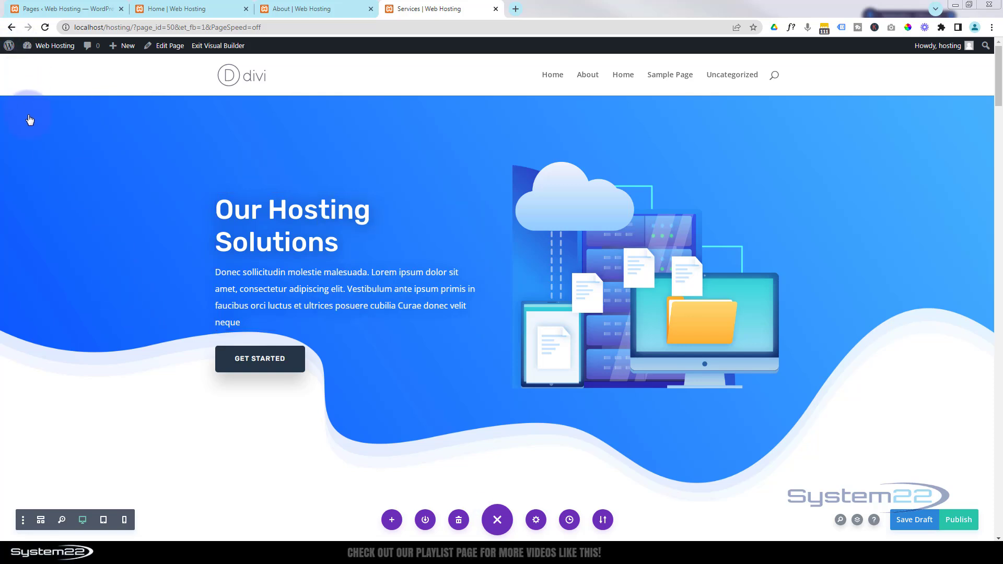
left_click(27, 109)
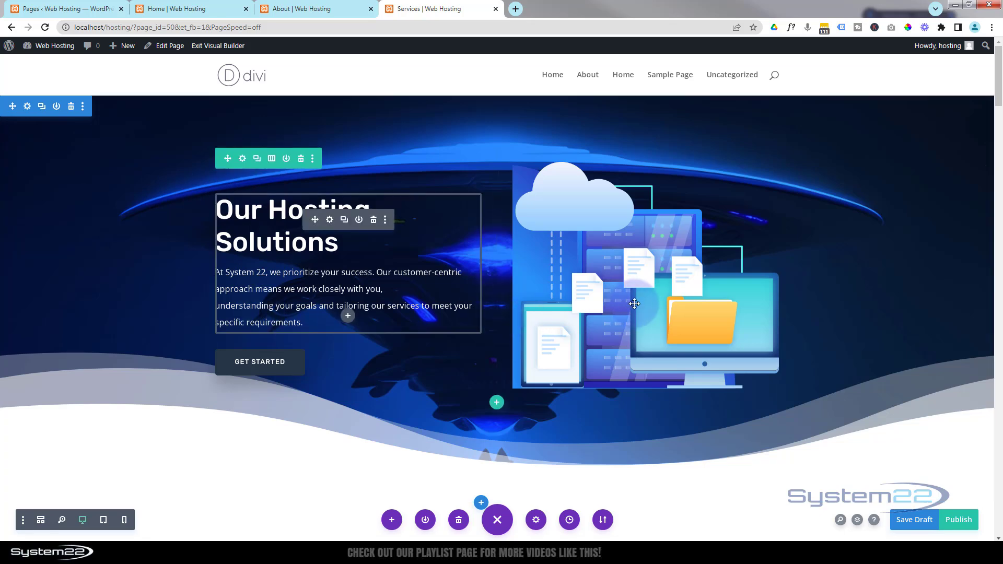
Step: Try duplicating the Maintenance and Support row in the features section and delete the copy again
scroll(471, 278, "down", 5)
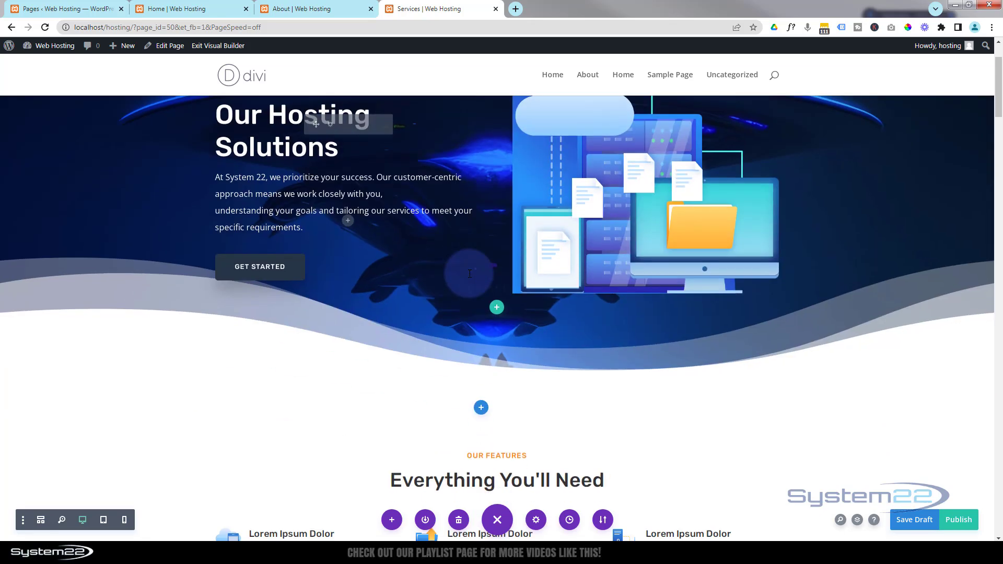
scroll(469, 274, "down", 3)
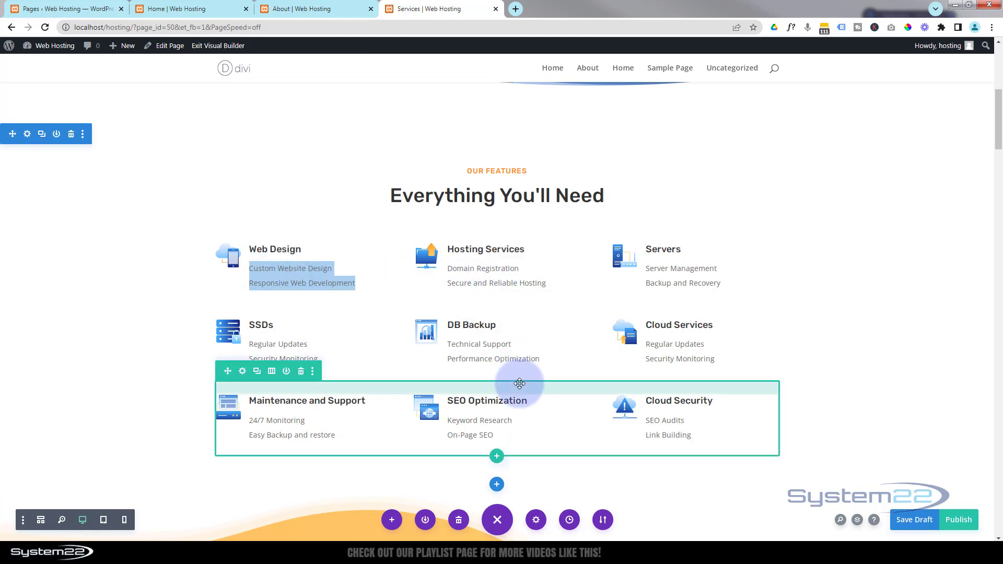
left_click(257, 372)
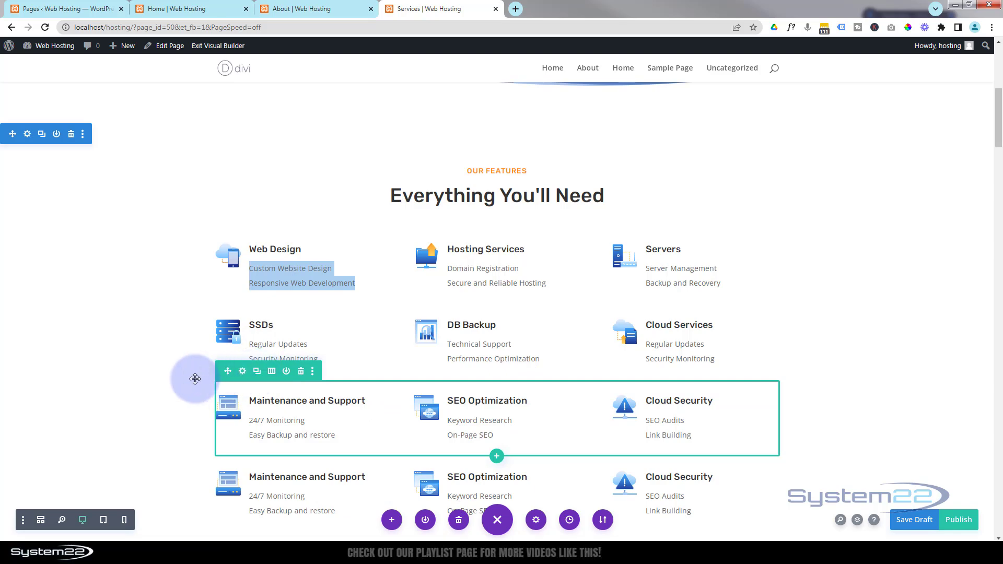
scroll(194, 381, "down", 3)
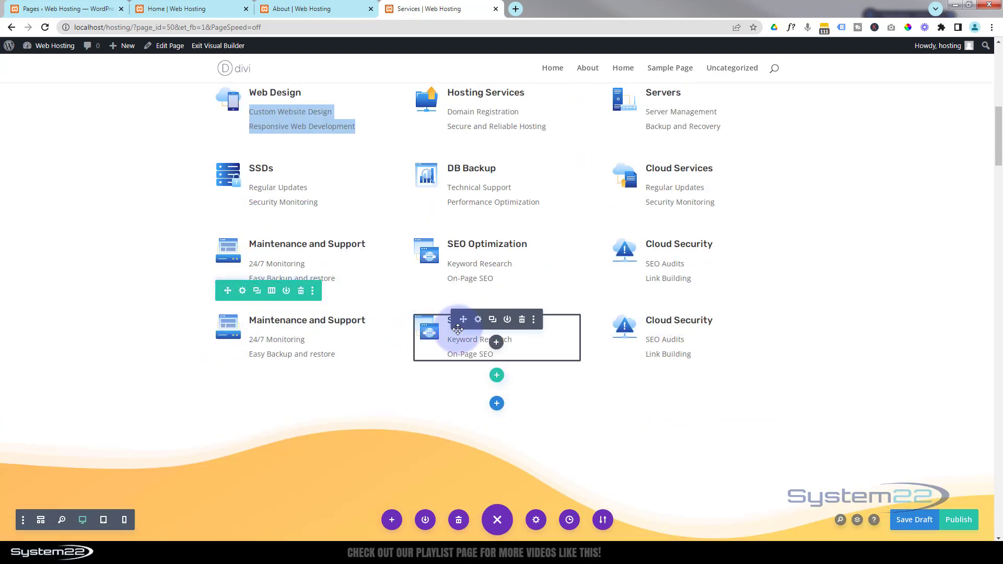
left_click(302, 293)
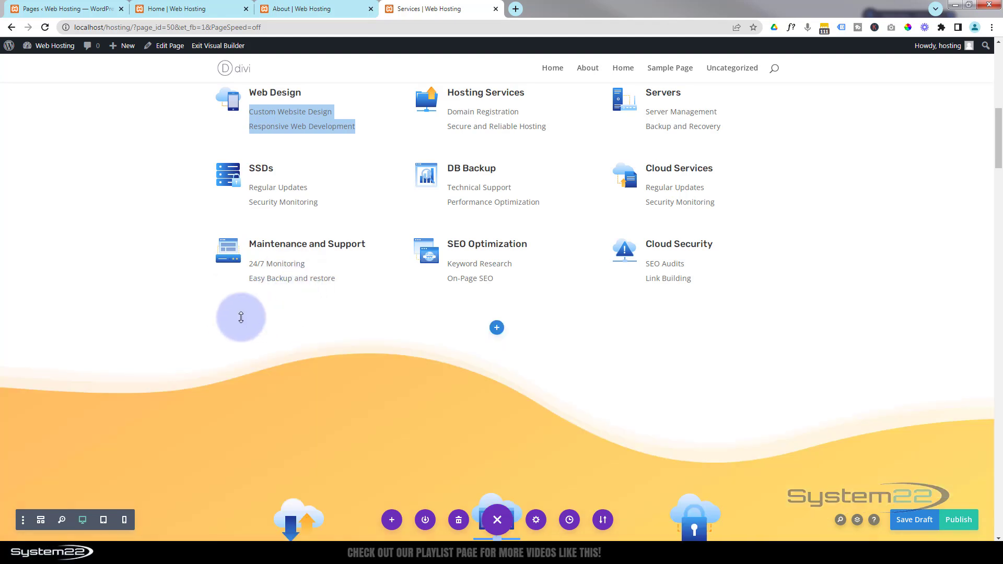
Step: Review the orange Hosting Plans & Pricing section and the "What We Do" section of the Services page
scroll(231, 317, "down", 2)
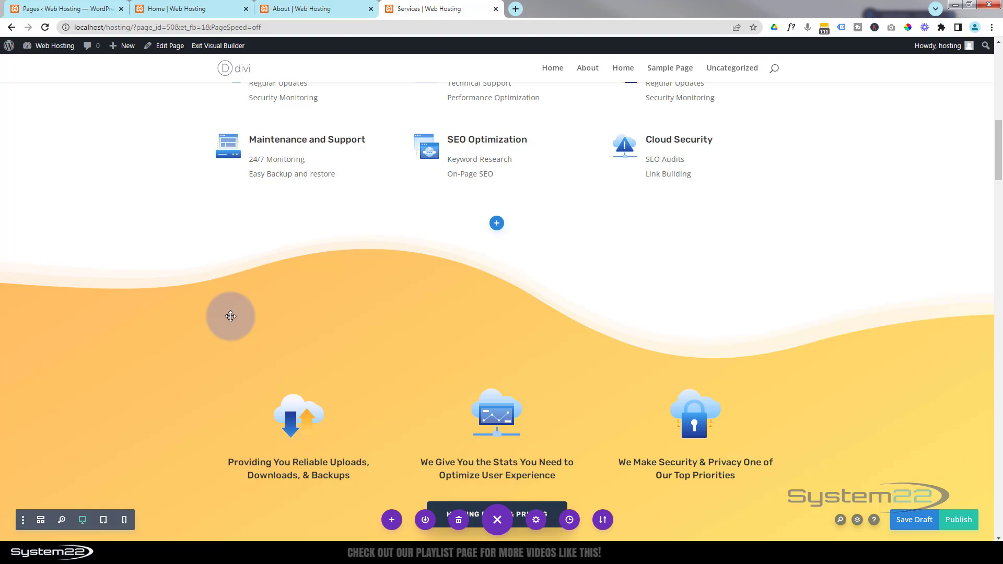
scroll(231, 316, "down", 2)
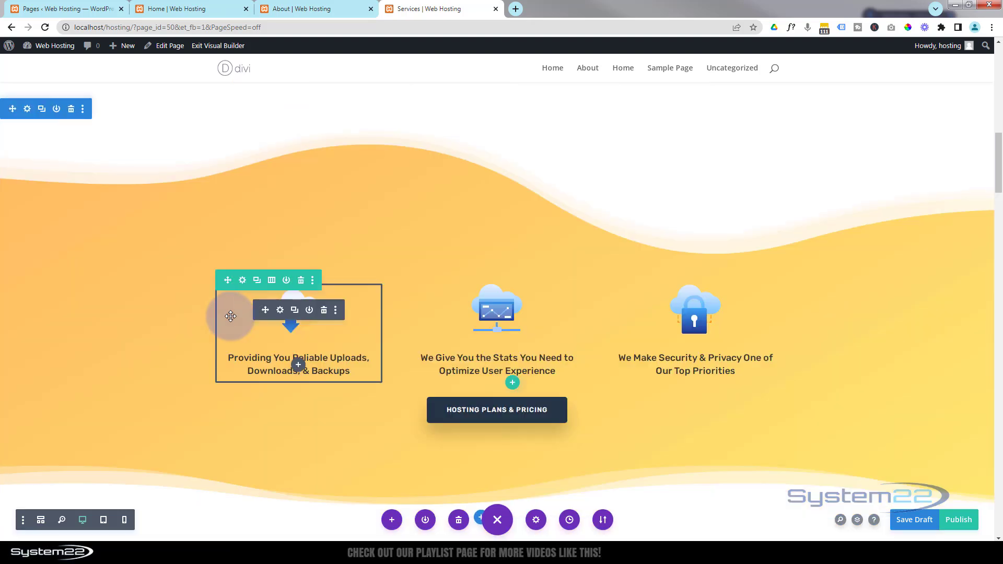
scroll(230, 317, "down", 1)
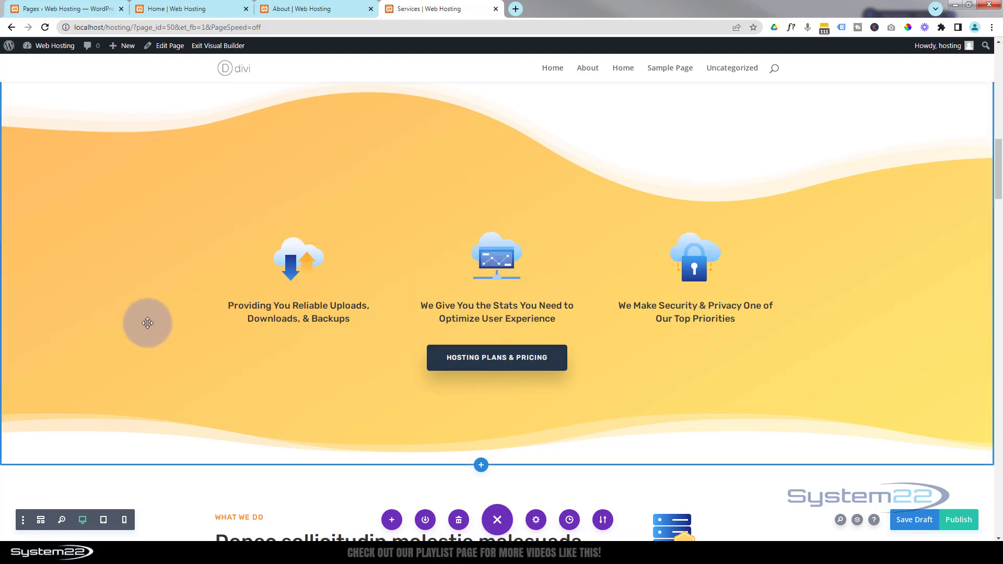
scroll(149, 322, "down", 5)
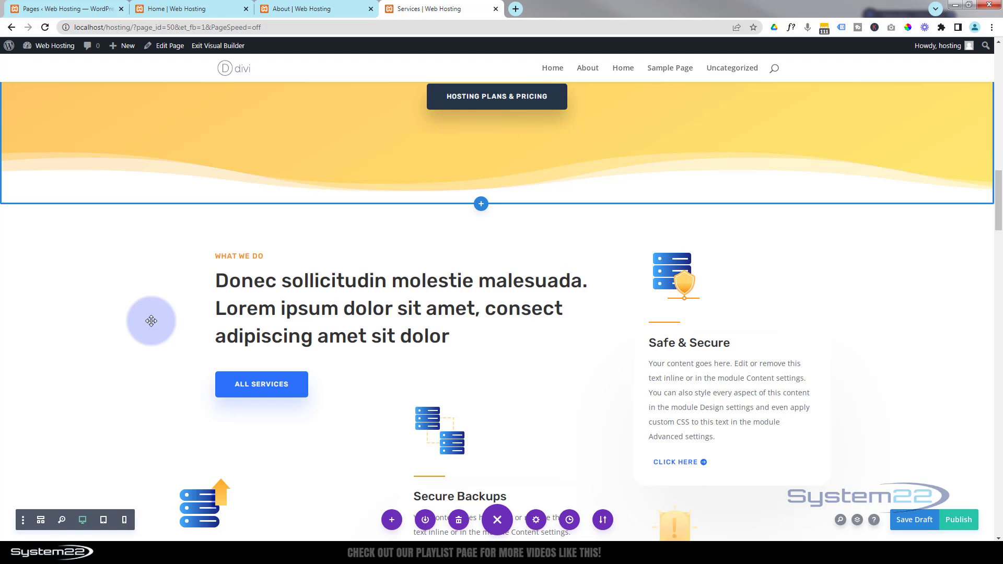
scroll(151, 321, "down", 1)
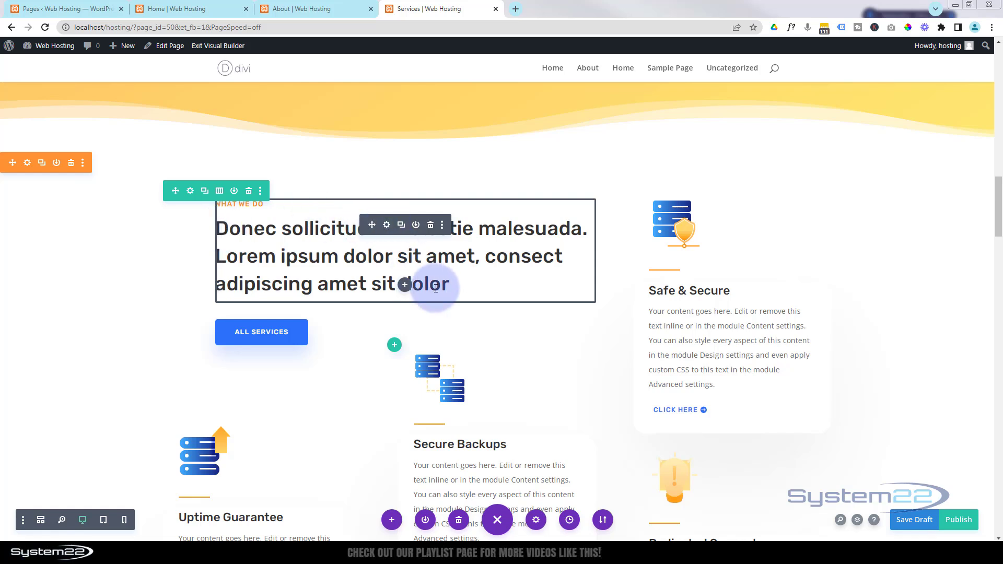
Step: Replace the placeholder heading under "What We Do" with the statement beginning "Creativity is at the core of our approach."
left_click_drag(457, 286, 223, 236)
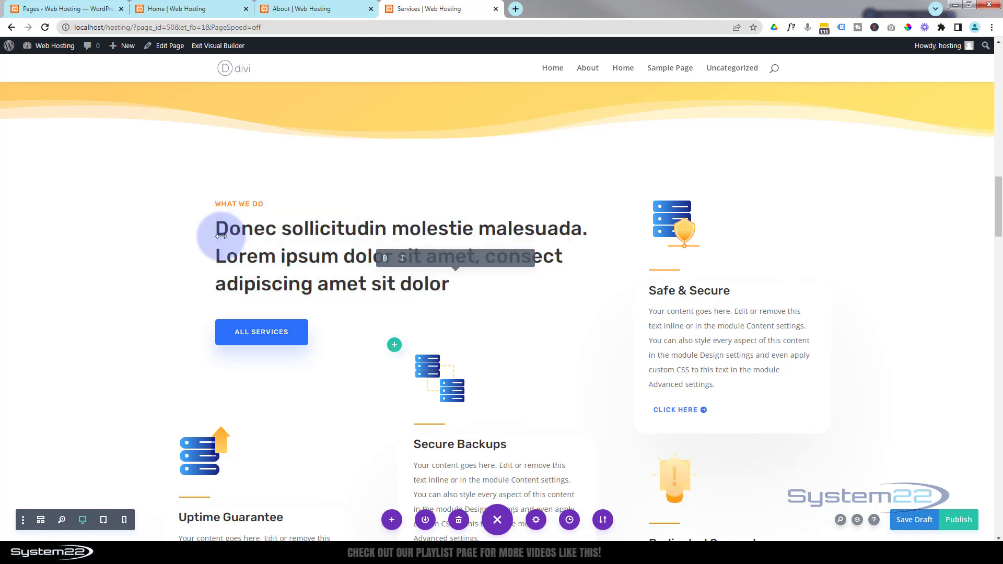
type("Creativity is at the core of our approach. We believe in pushing boundaries, thinking outside the box, and delivering unique solutions tailored to each client's needs.")
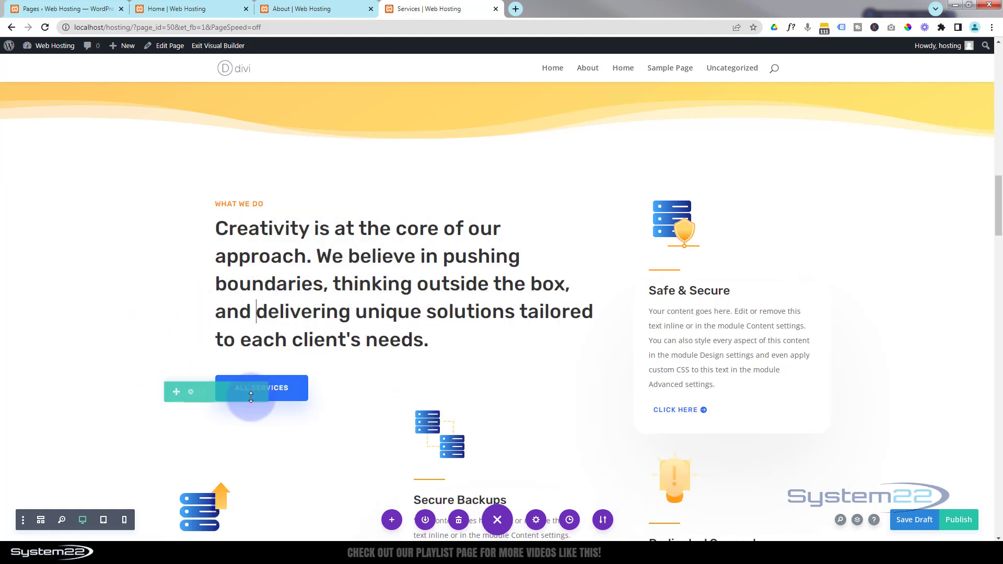
left_click(483, 357)
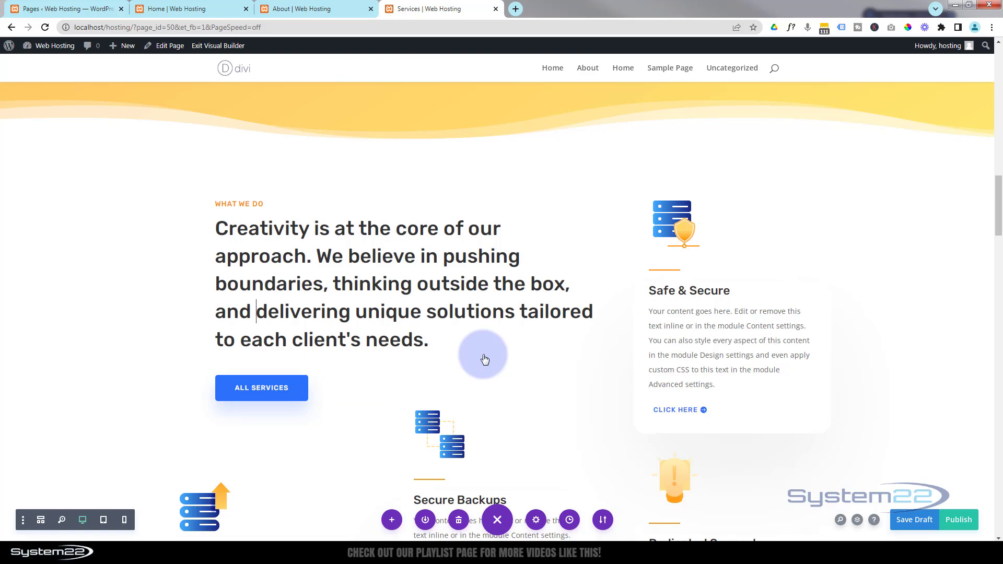
scroll(120, 232, "down", 5)
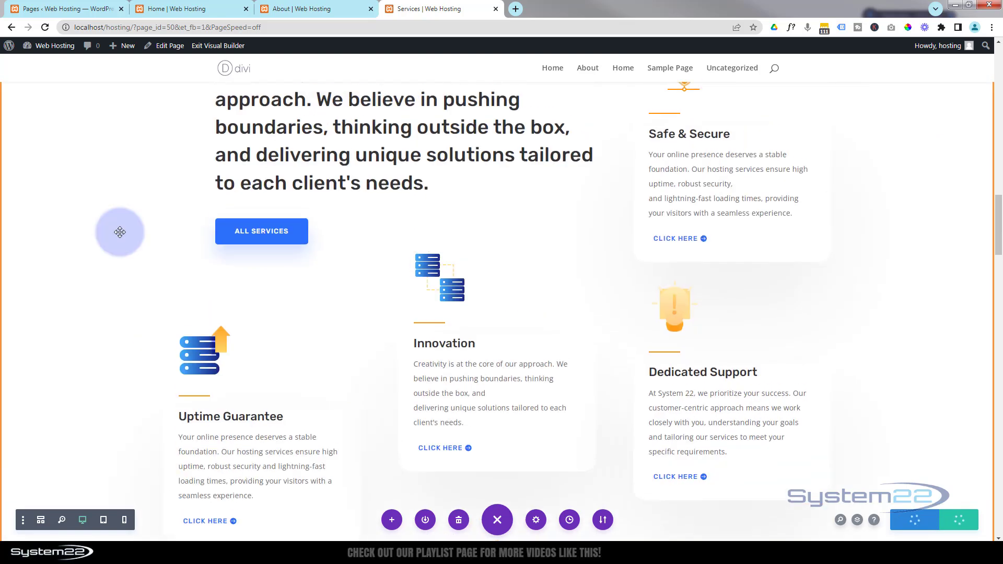
Step: Change the Frequently Asked Questions toggle row from two columns to a single full-width column
scroll(120, 232, "down", 6)
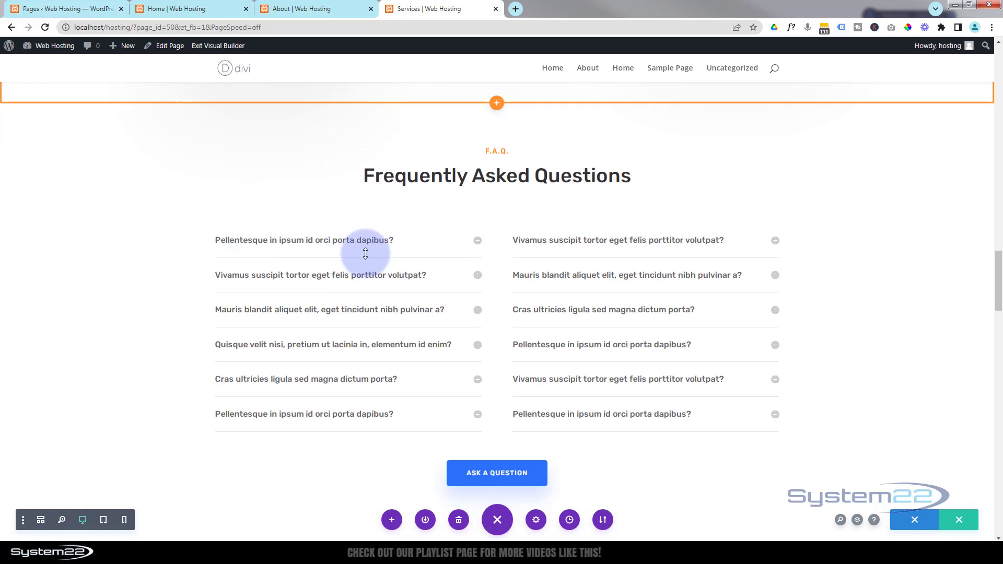
mouse_move(365, 254)
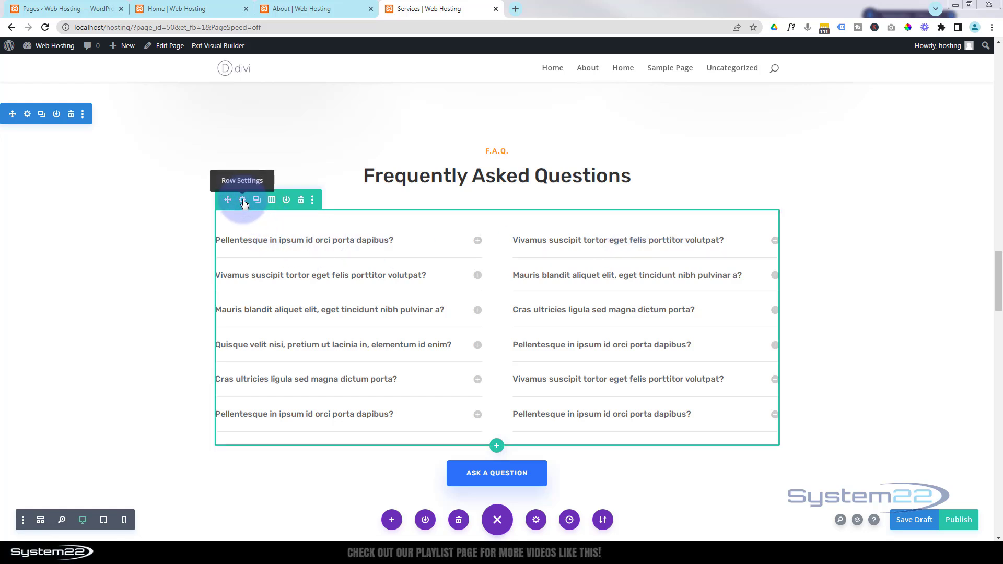
left_click(272, 200)
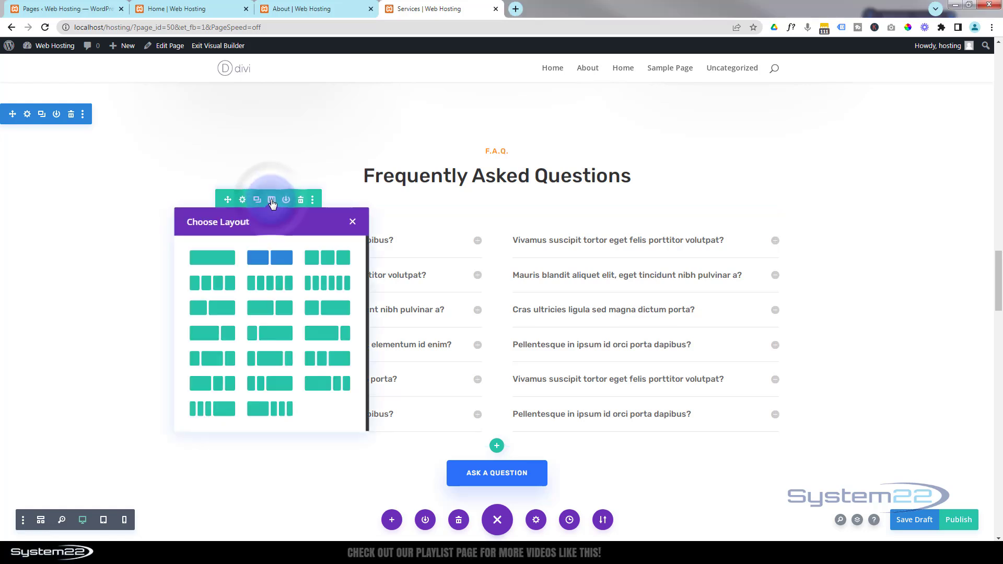
left_click(213, 263)
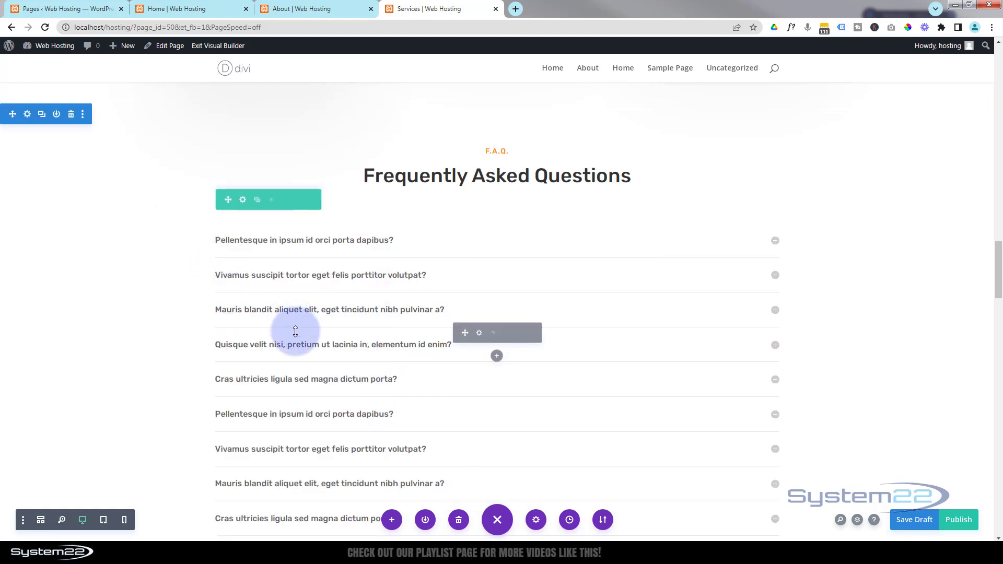
Step: Delete the last six toggles from the FAQ list, keeping only the first six questions
scroll(295, 331, "down", 3)
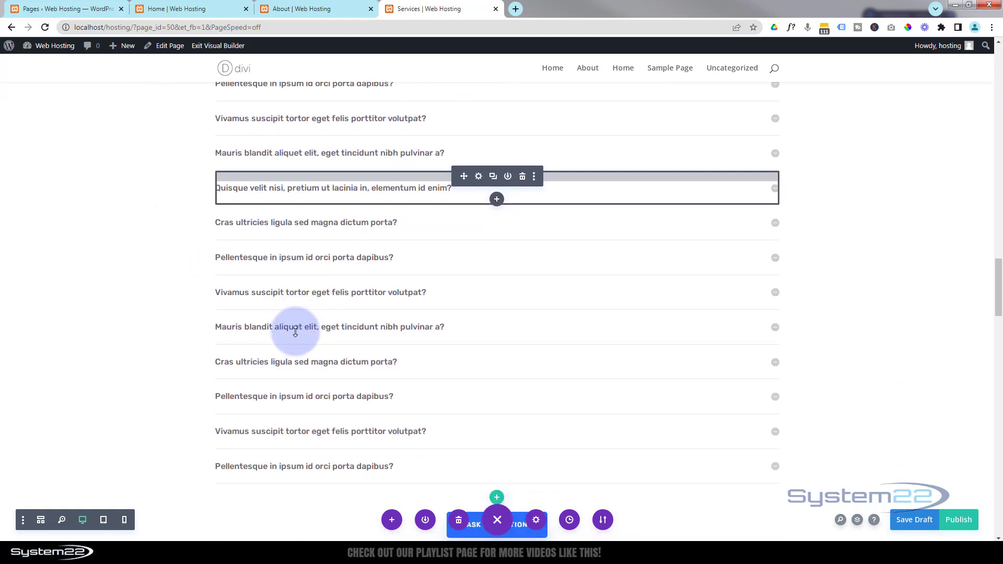
scroll(295, 330, "up", 1)
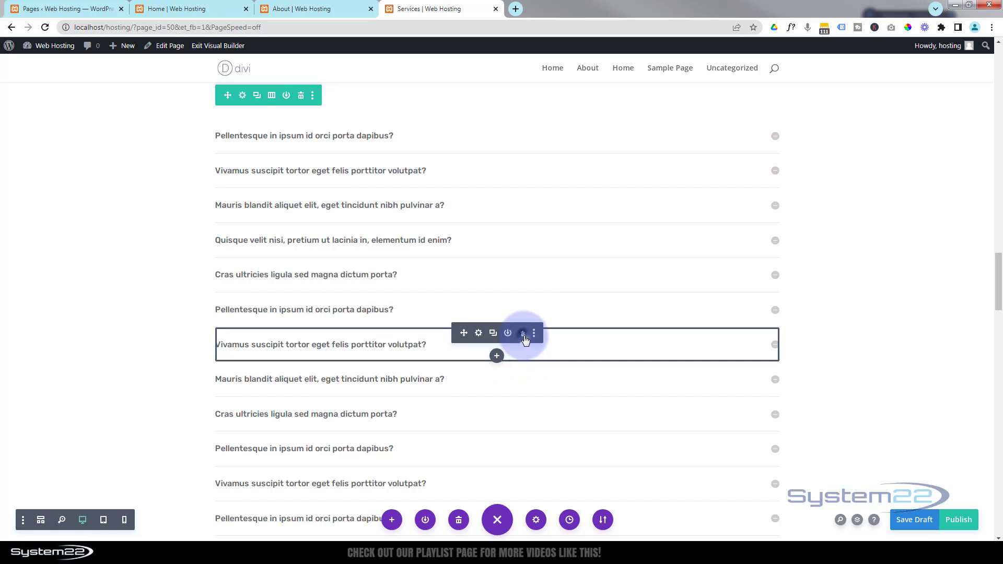
left_click(523, 335)
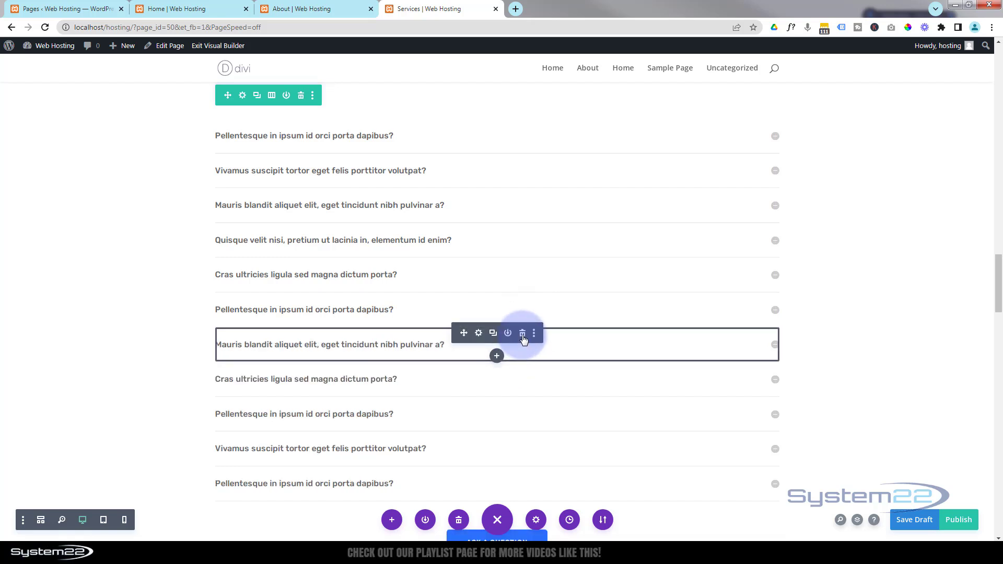
left_click(523, 335)
left_click(522, 334)
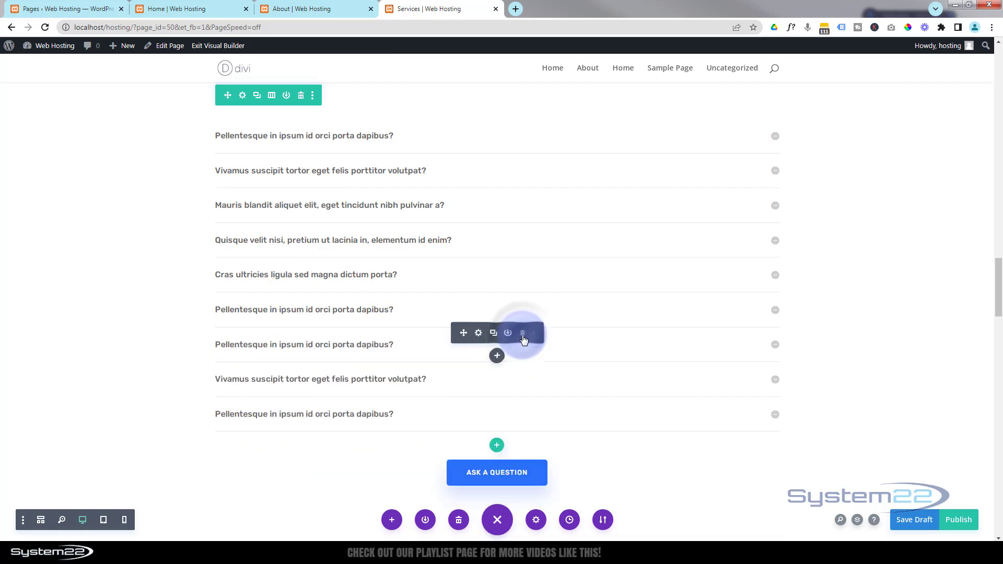
left_click(522, 334)
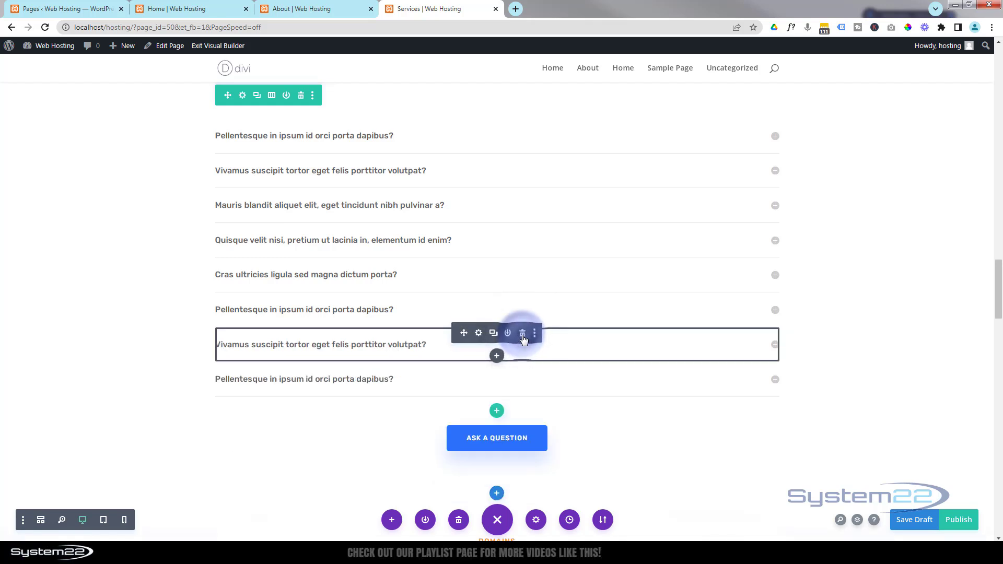
left_click(522, 335)
left_click(523, 334)
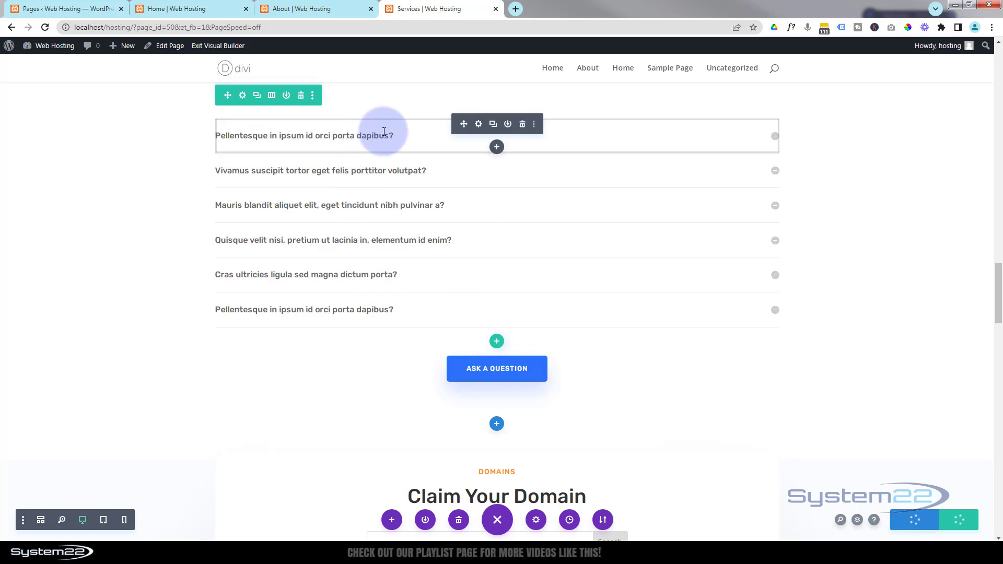
Step: Set the first FAQ toggle's title to "How long does it take to design a website??"
left_click(479, 126)
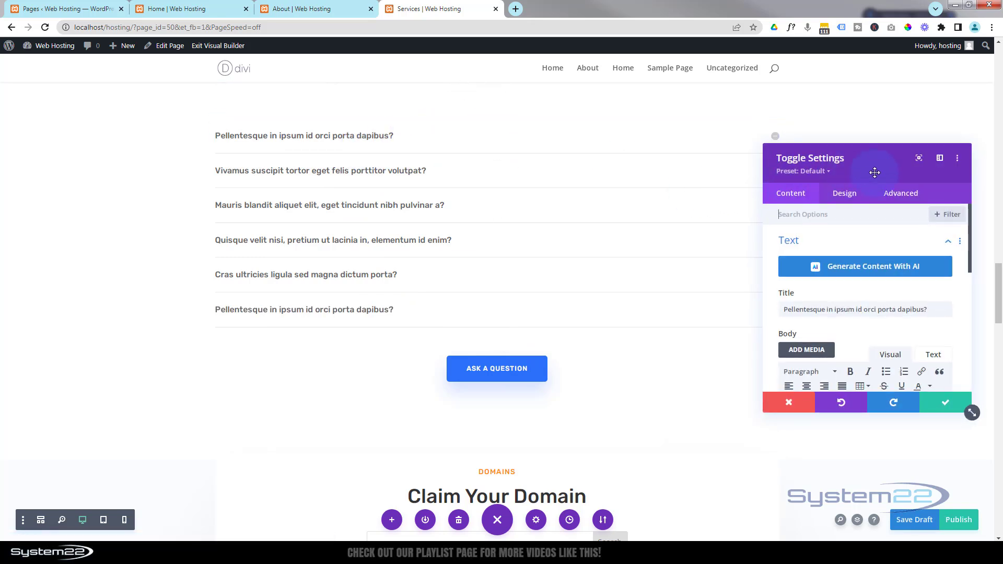
left_click_drag(768, 153, 643, 128)
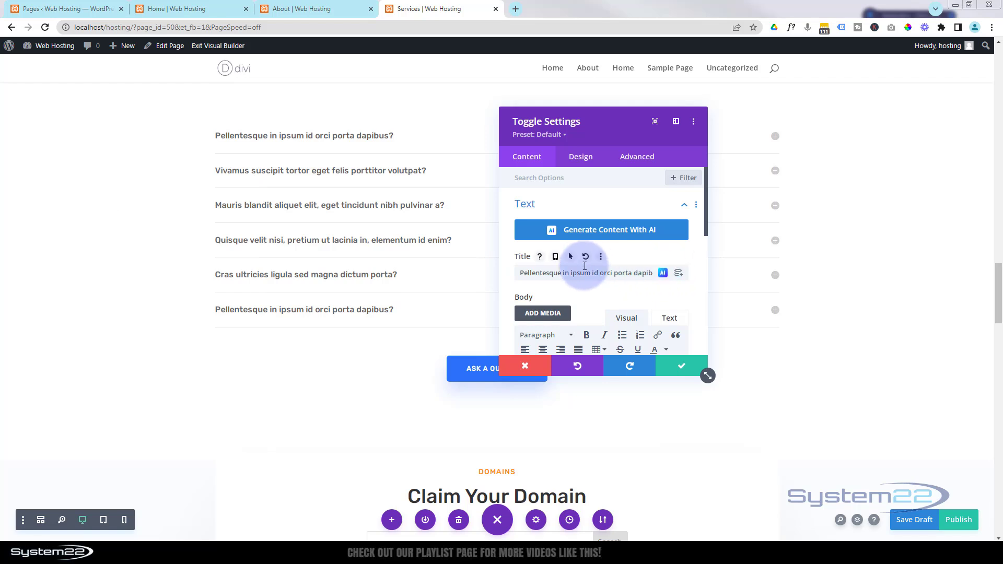
left_click_drag(520, 271, 661, 278)
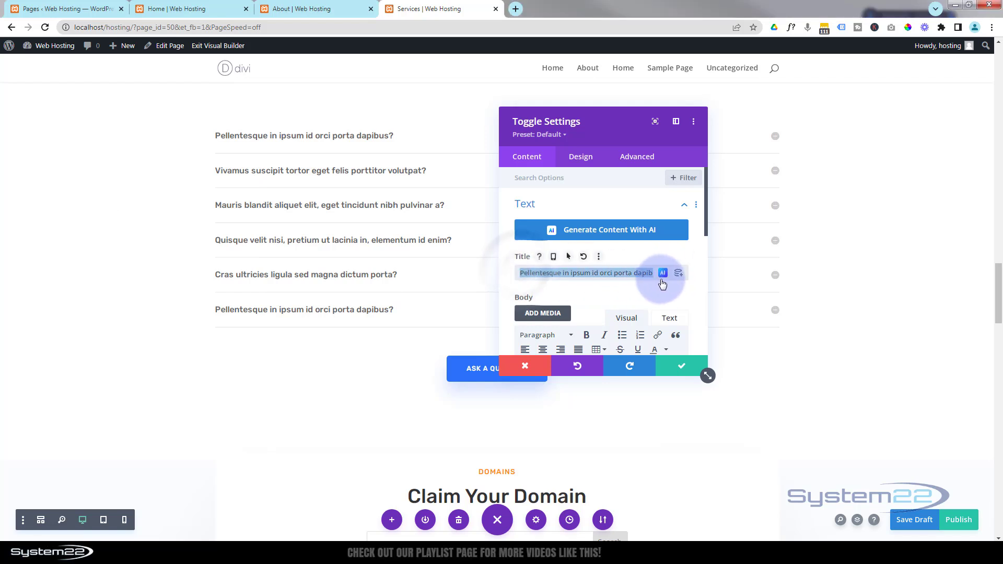
type("How long does it take to design a website??")
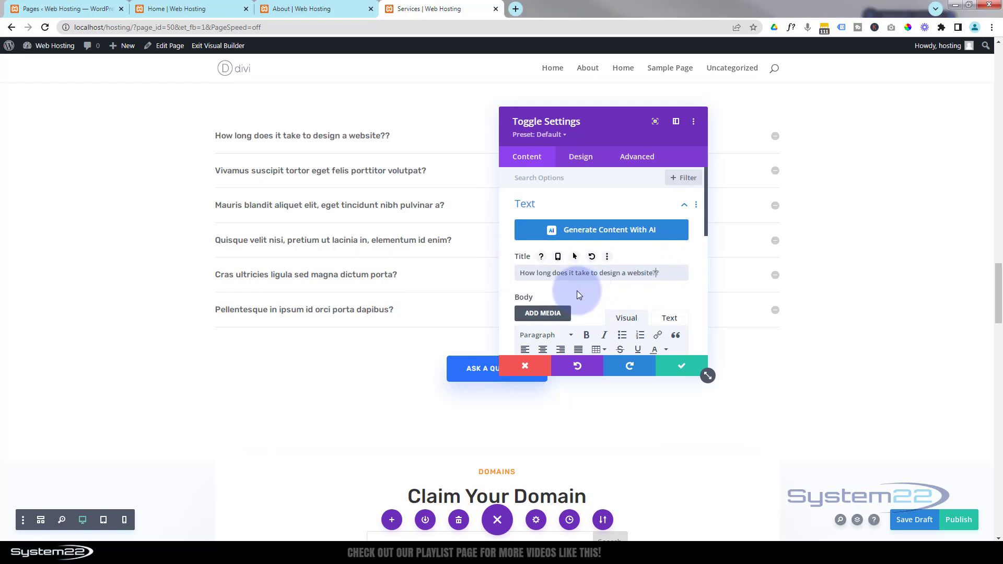
Step: Set the toggle's body to "The timeline varies based on the complexity of the project. We provide estimates during the initial consultation." and save it
scroll(577, 290, "down", 2)
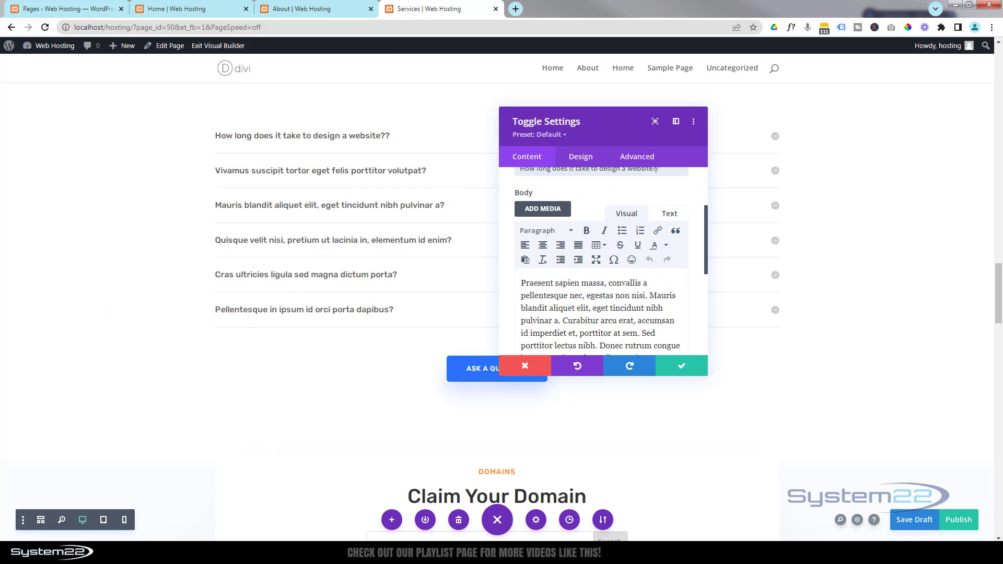
left_click_drag(520, 282, 659, 354)
type("The timeline varies based on the complexity of the project. We provide estimates during the initial consultation.")
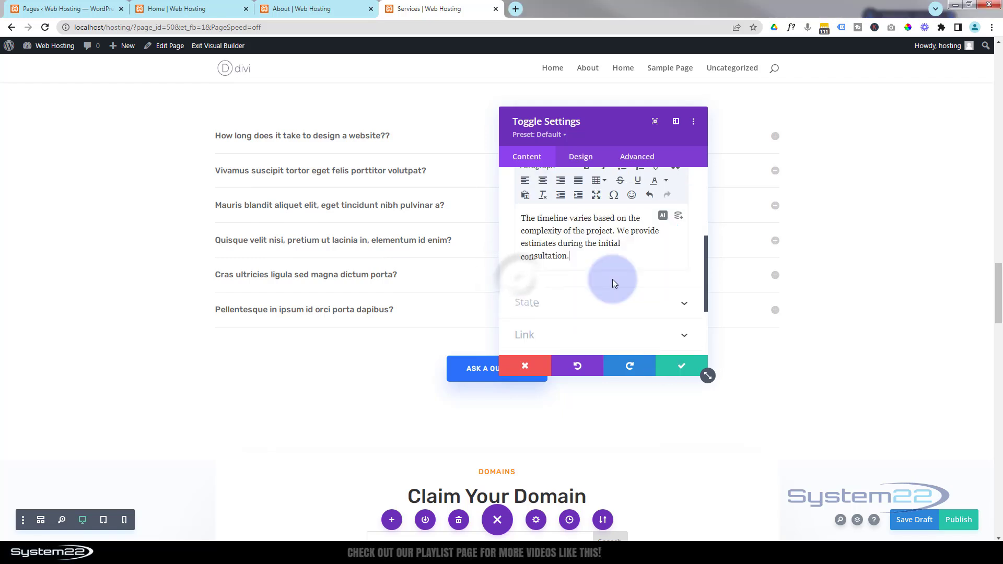
left_click(678, 367)
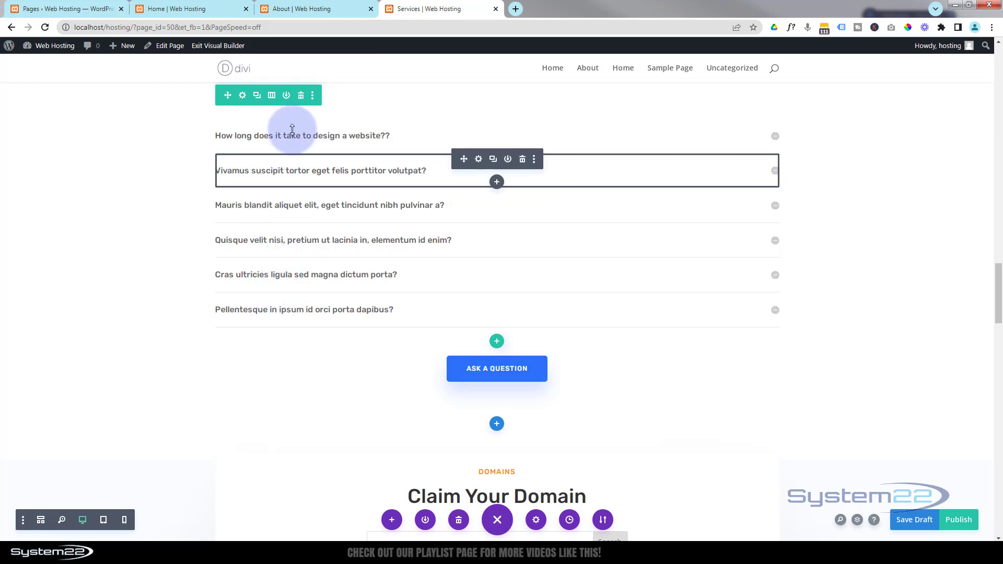
Step: Open the settings of the second FAQ toggle
left_click(479, 160)
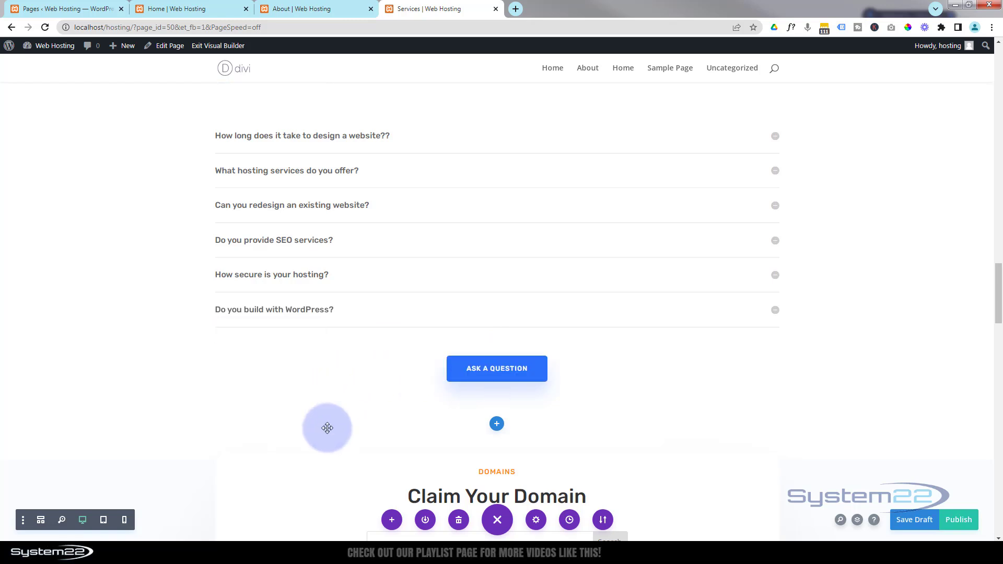
Step: Delete the search module from the "Claim Your Domain" section and change its heading to "Domain Pricing"
scroll(329, 429, "down", 4)
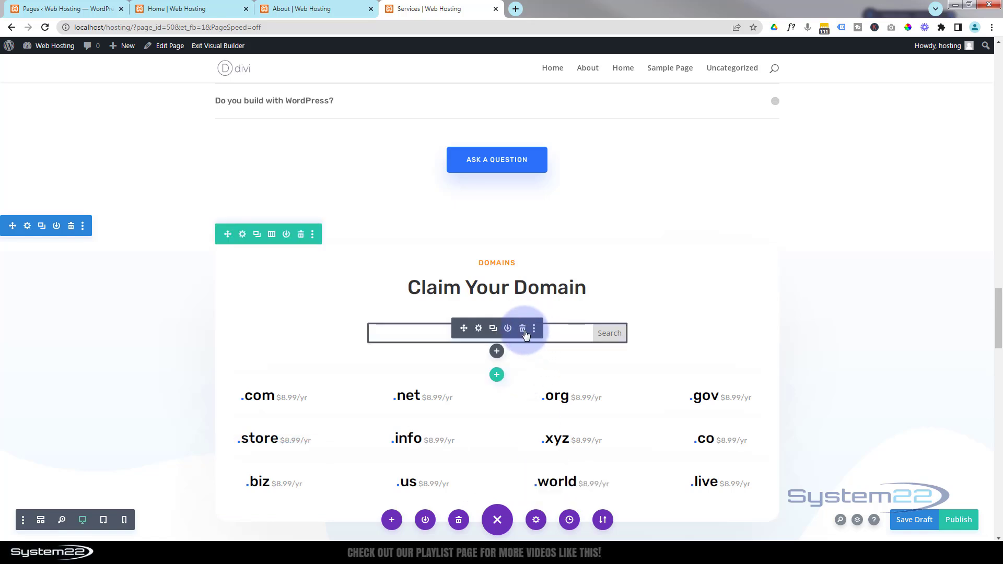
left_click(523, 329)
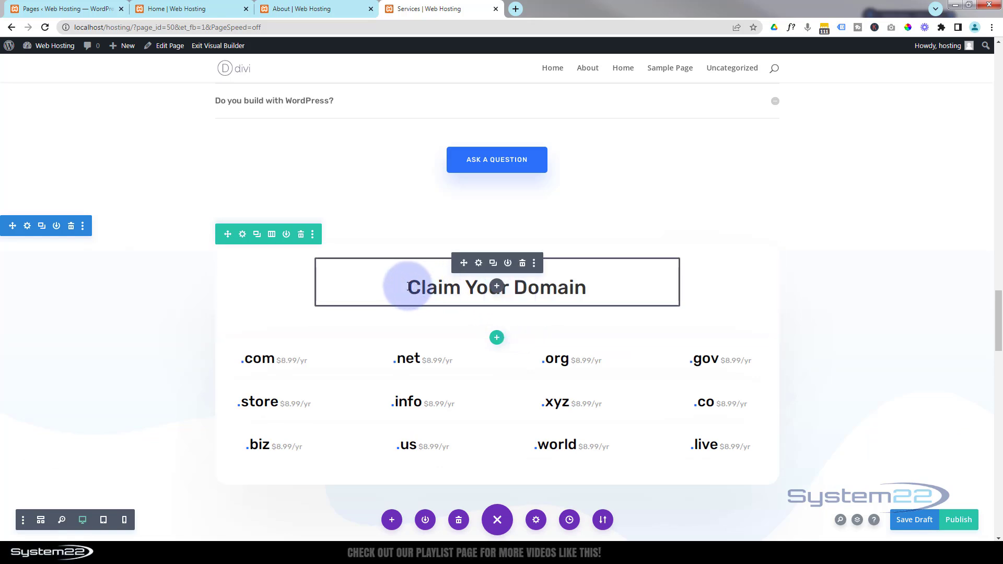
left_click_drag(408, 287, 522, 299)
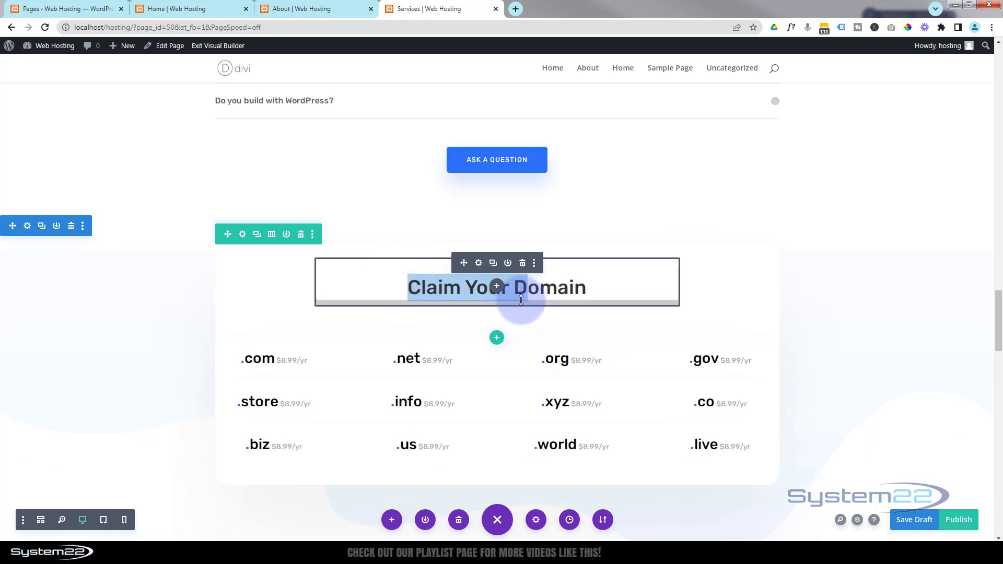
key("BackSpace")
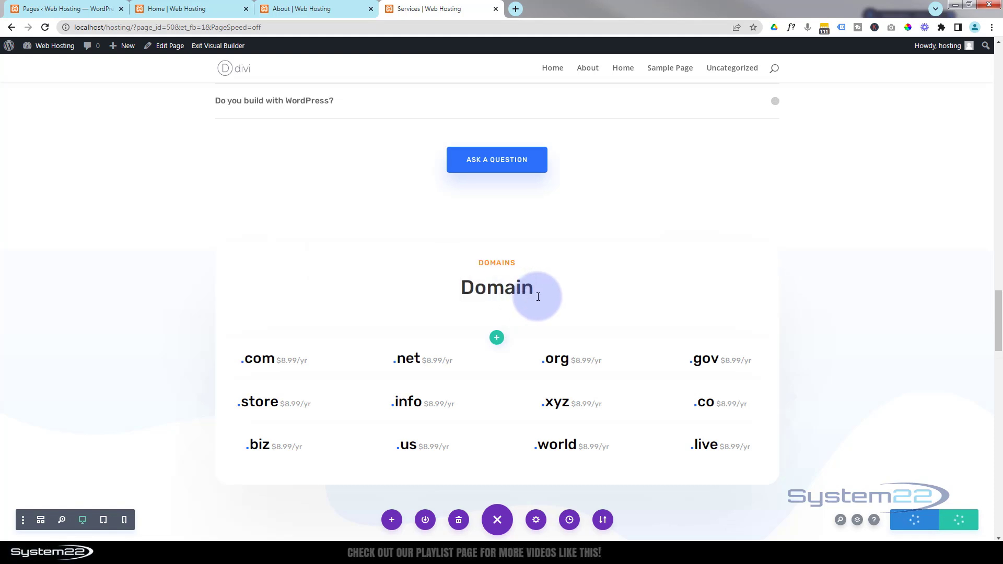
type("Pricing")
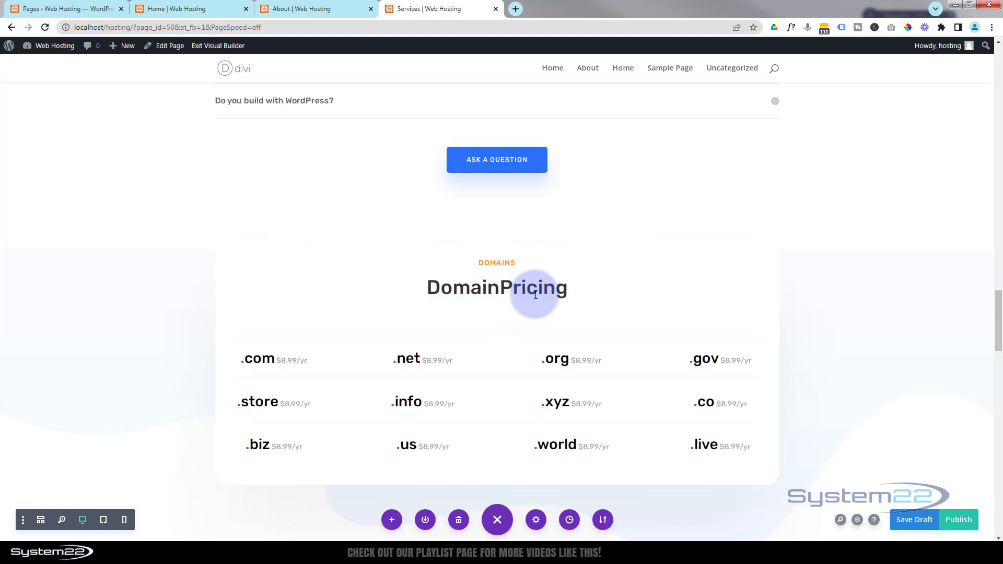
left_click(503, 292)
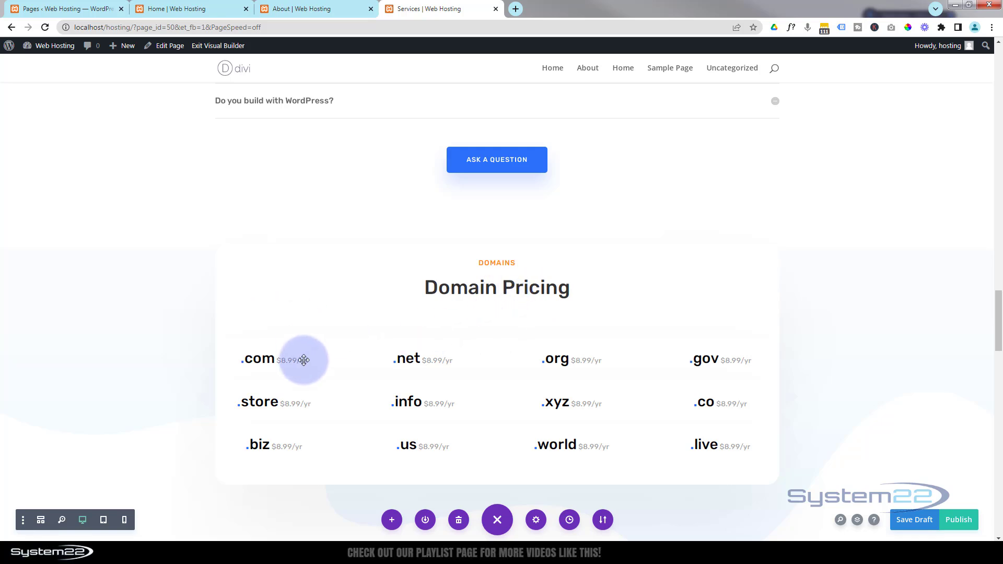
Step: Examine the body content of the .com price module in its text settings and close them
mouse_move(296, 356)
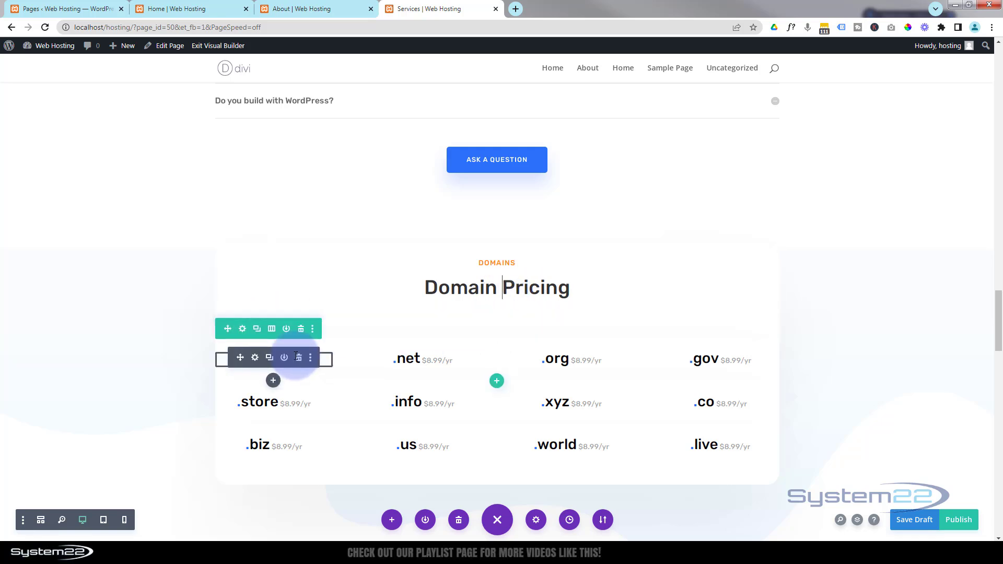
left_click(255, 359)
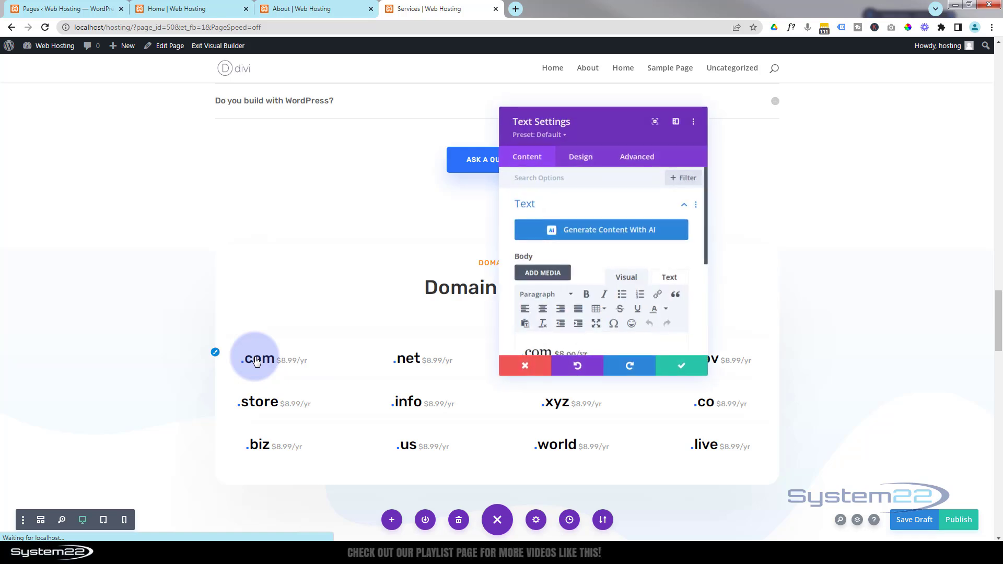
scroll(581, 297, "down", 2)
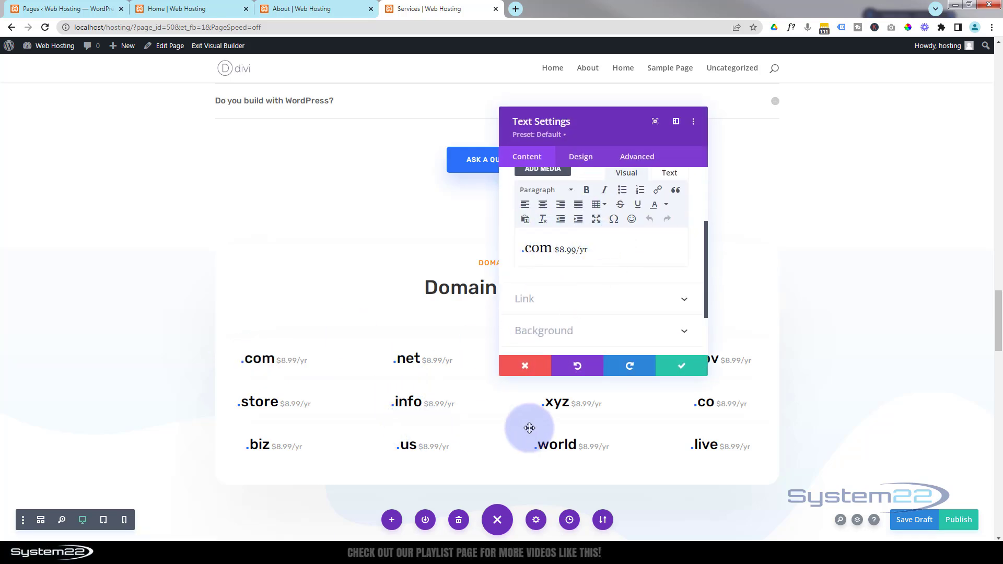
left_click(678, 368)
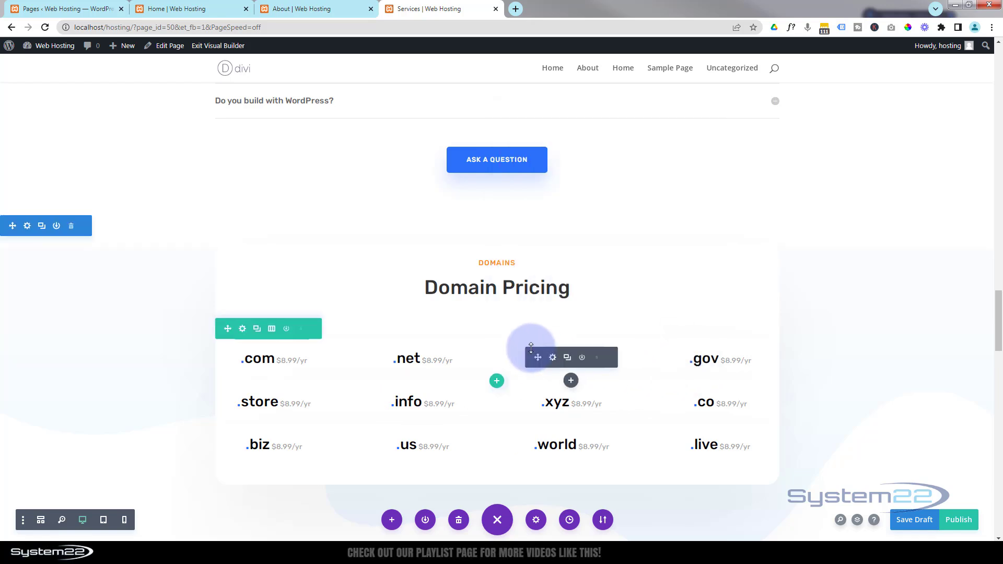
Step: Add a new single-column row beneath the domain price list and insert a Text module in it
scroll(532, 353, "down", 2)
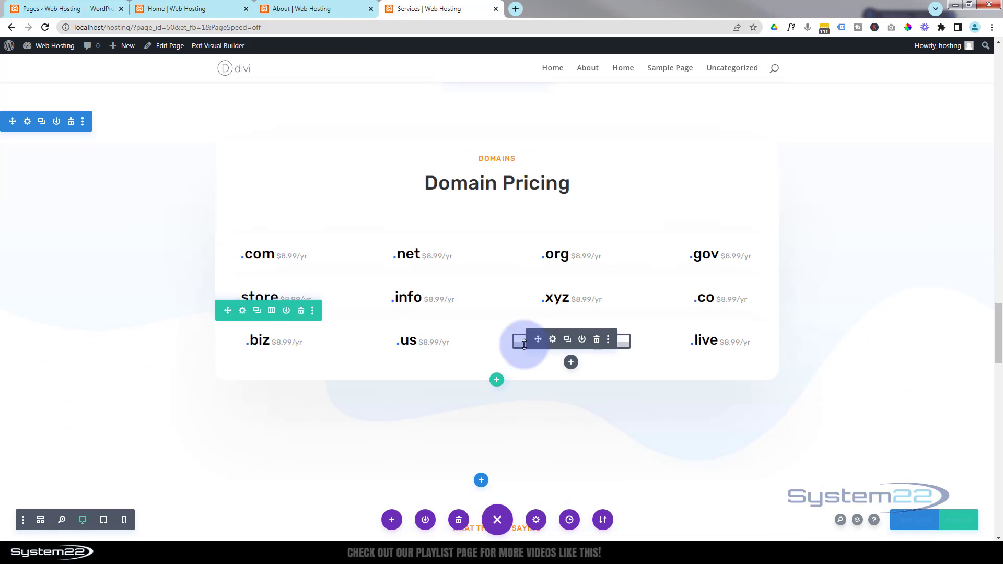
left_click(497, 382)
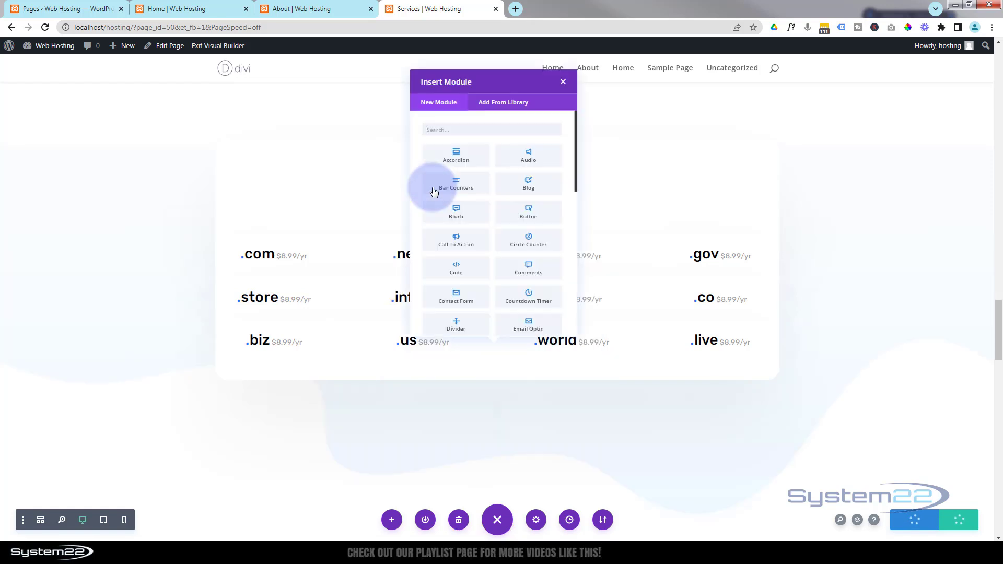
left_click(522, 266)
scroll(522, 266, "down", 10)
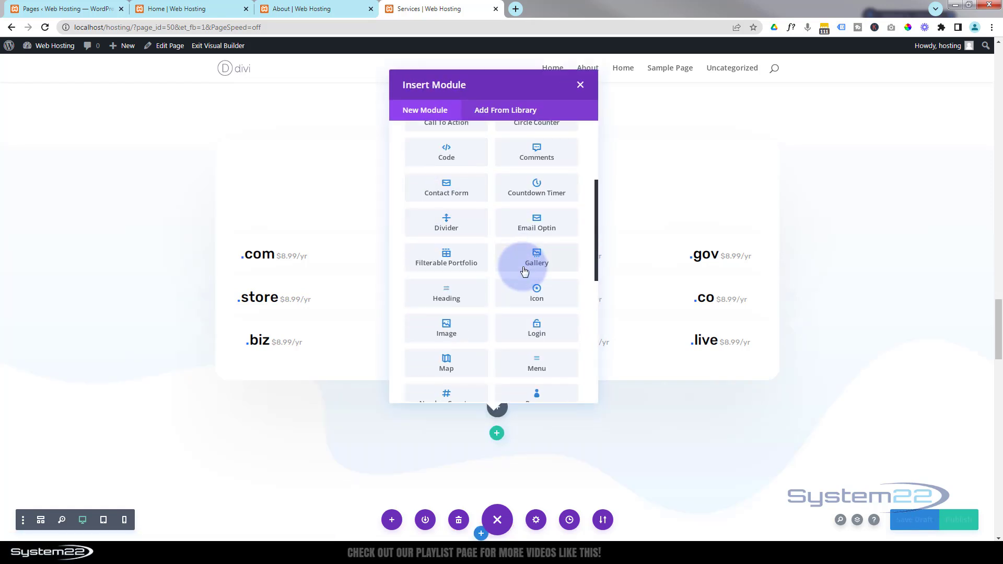
left_click(528, 272)
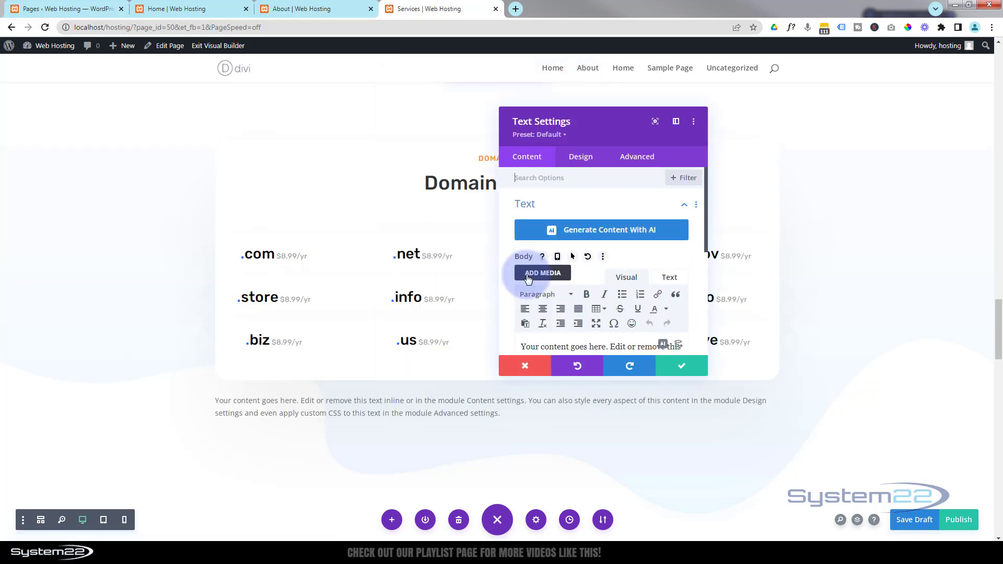
Step: Replace the new module's placeholder text with "Prices subject to change!" and select that text
left_click(522, 346)
left_click_drag(635, 308, 513, 231)
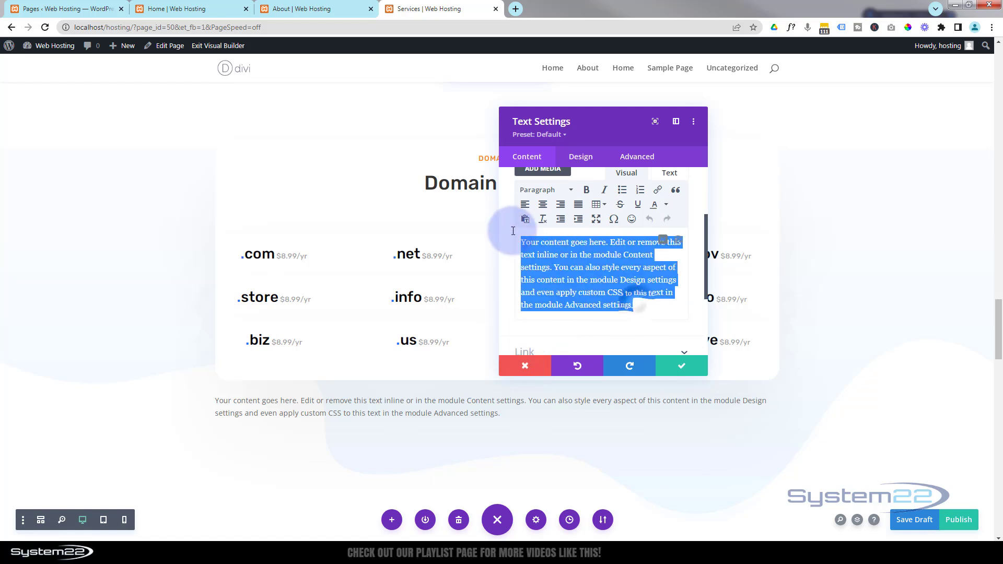
type("Prices subject to")
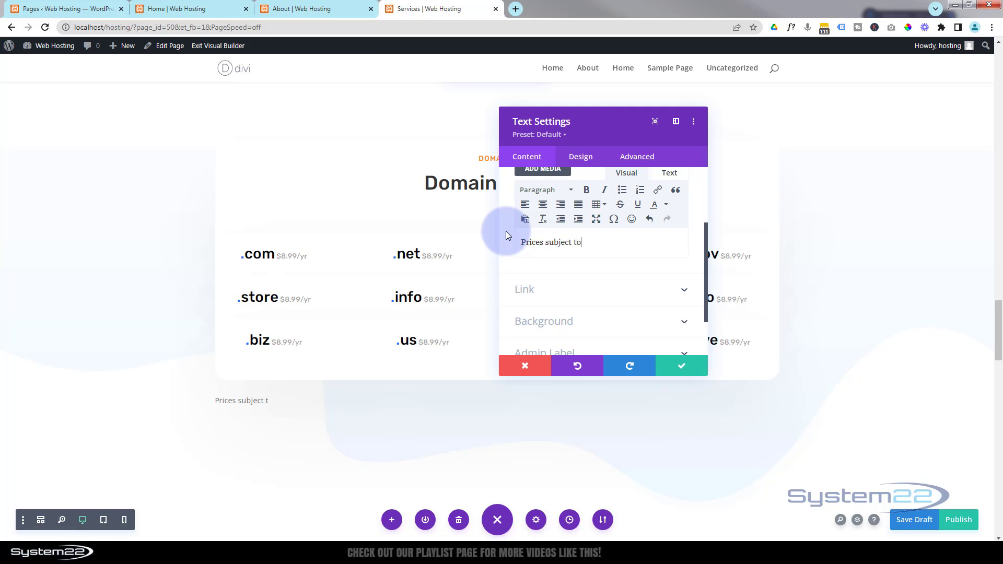
type(" change")
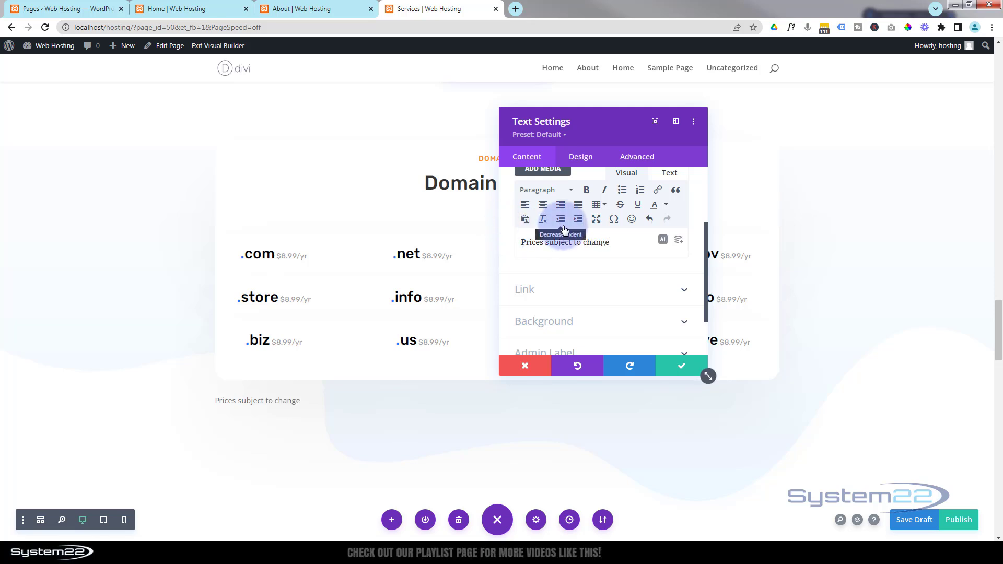
type("!")
left_click_drag(617, 242, 513, 232)
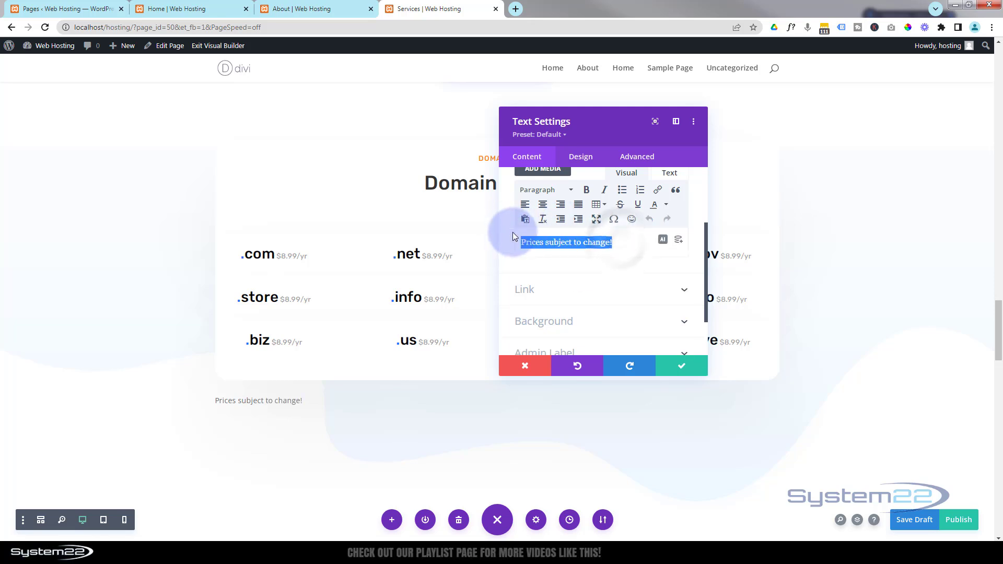
Step: Center the "Prices subject to change!" text below the domain prices and save the text module
left_click(545, 206)
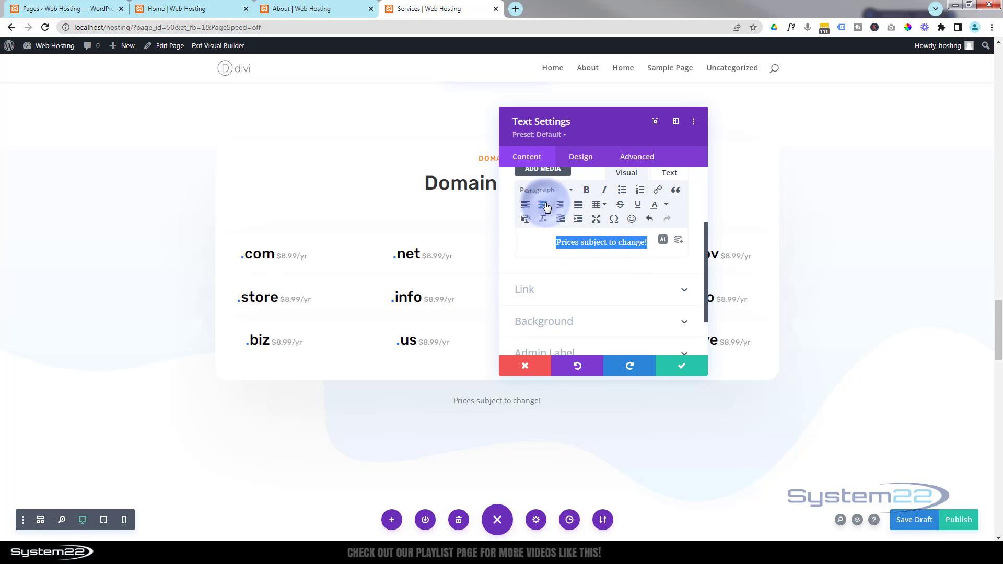
left_click(682, 372)
Step: Remove the portrait image from the first testimonial in the Customer Testimonials section
scroll(118, 350, "down", 8)
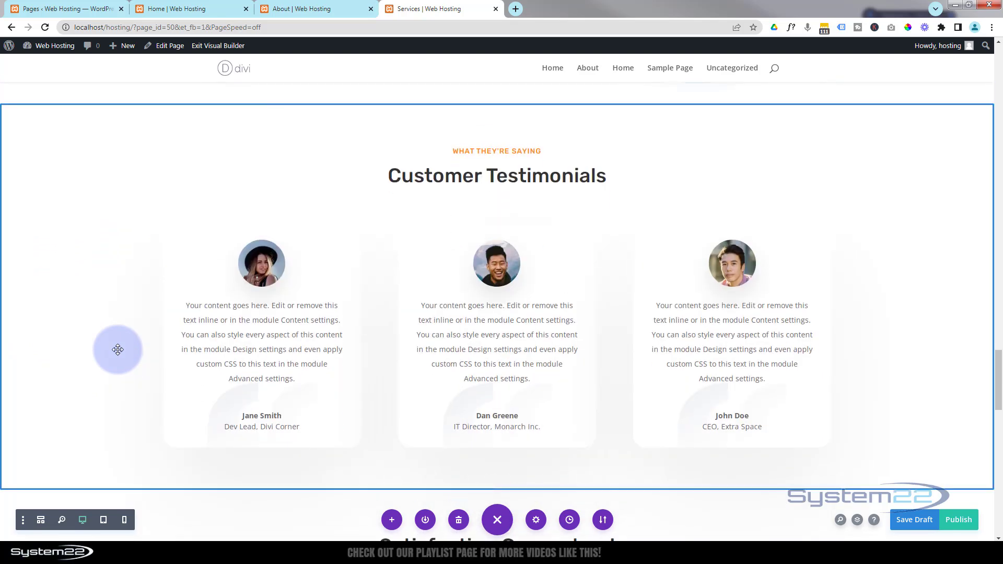
scroll(117, 350, "down", 2)
scroll(117, 349, "up", 2)
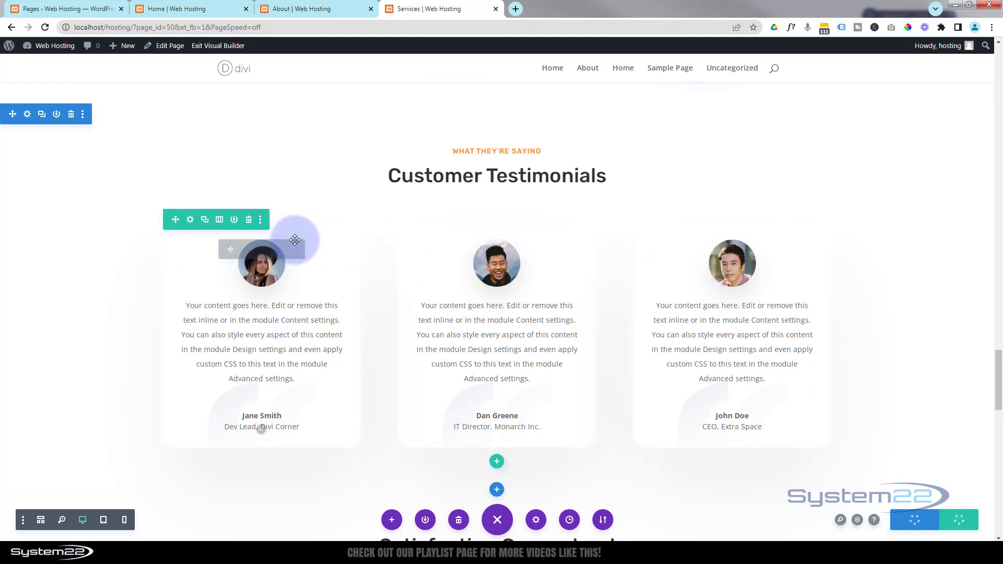
left_click(243, 250)
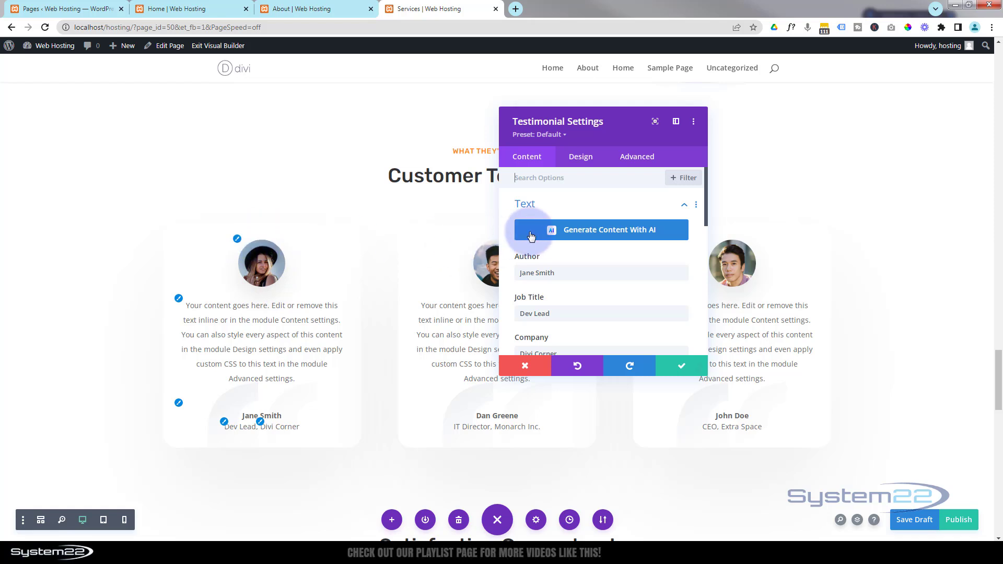
scroll(582, 223, "down", 6)
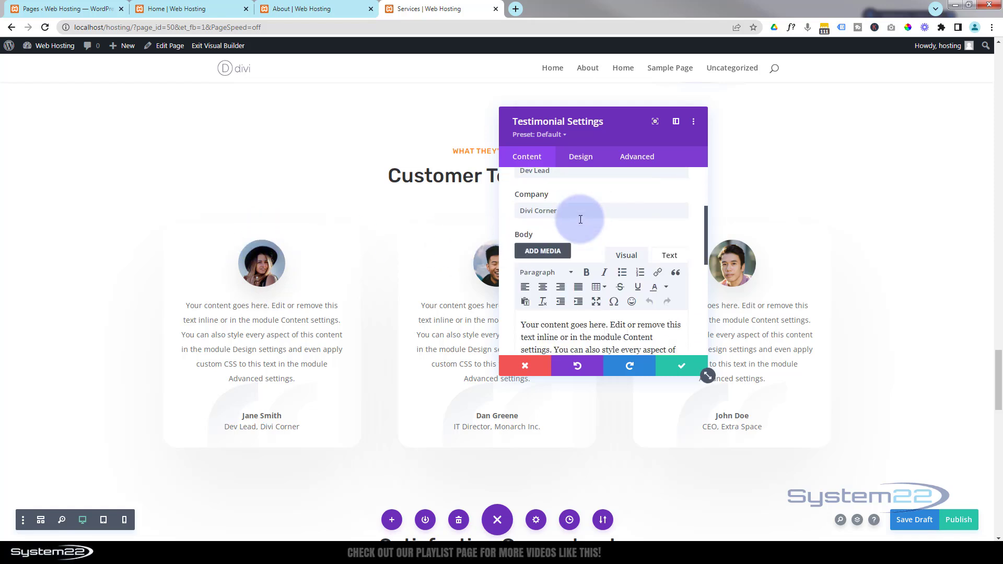
scroll(581, 220, "down", 2)
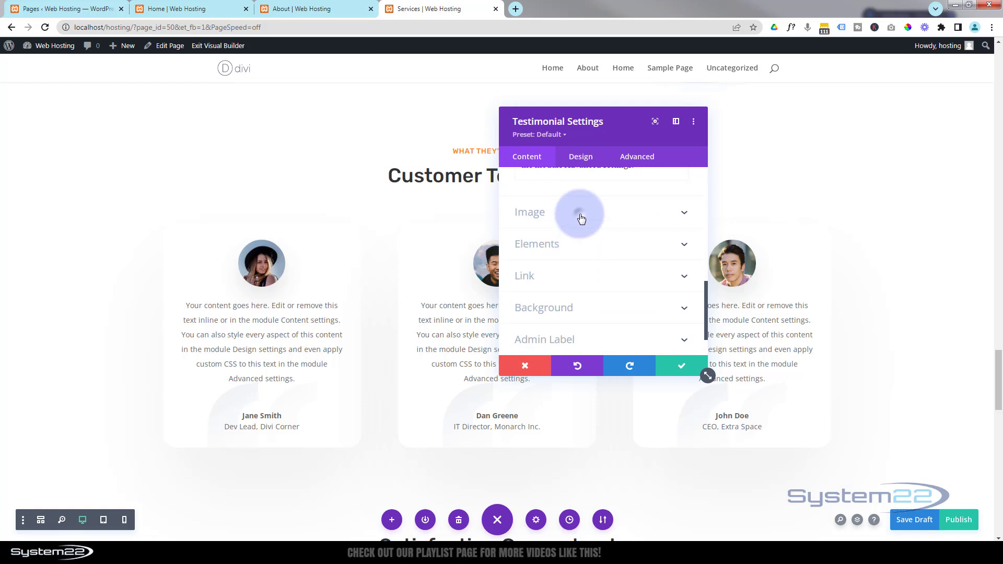
left_click(581, 218)
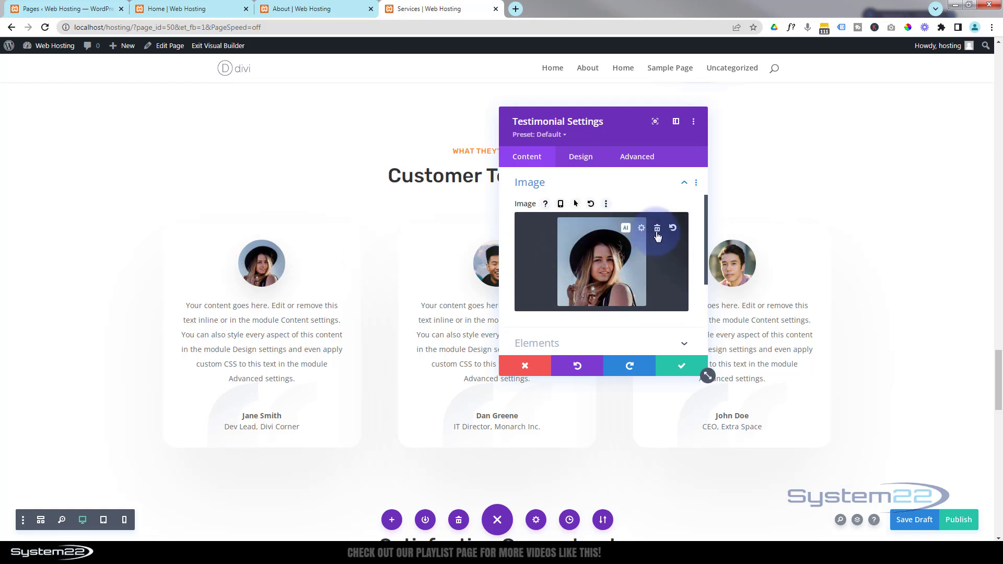
left_click(657, 228)
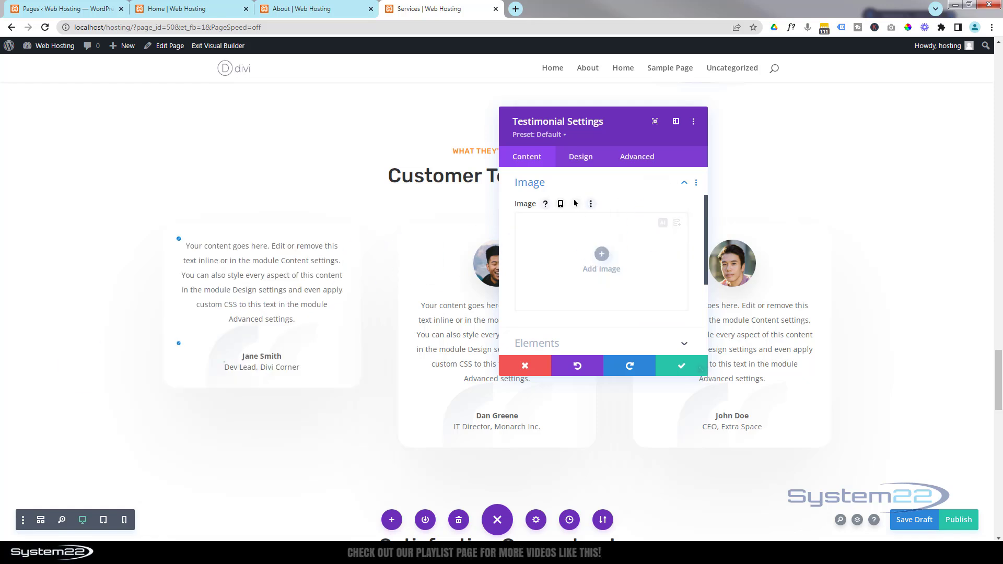
Step: Replace the first testimonial's body text with "System22 transformed our website, making it sleek and efficient. Outstanding service and attention to detail. Highly recommended!" and save it
left_click(566, 188)
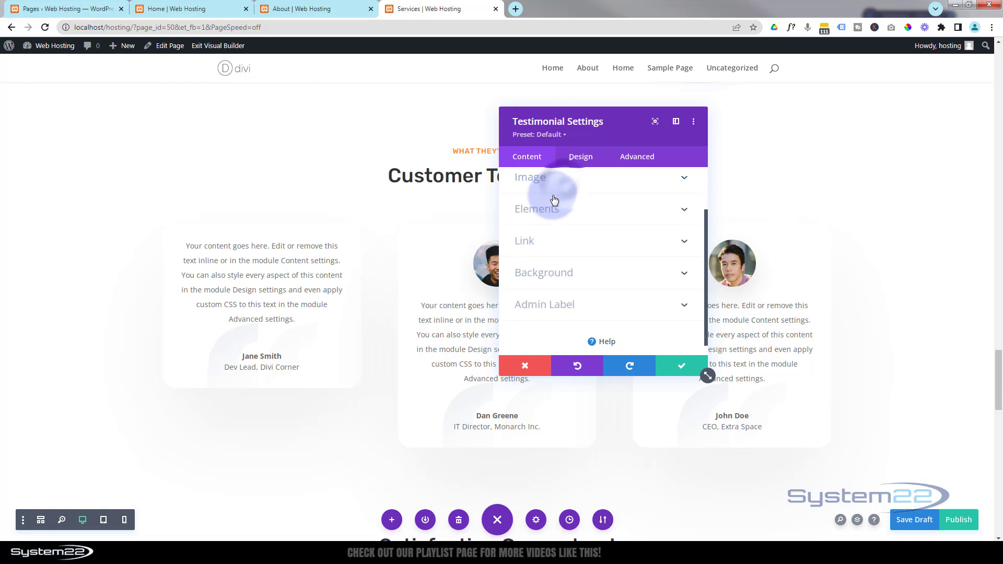
left_click(554, 207)
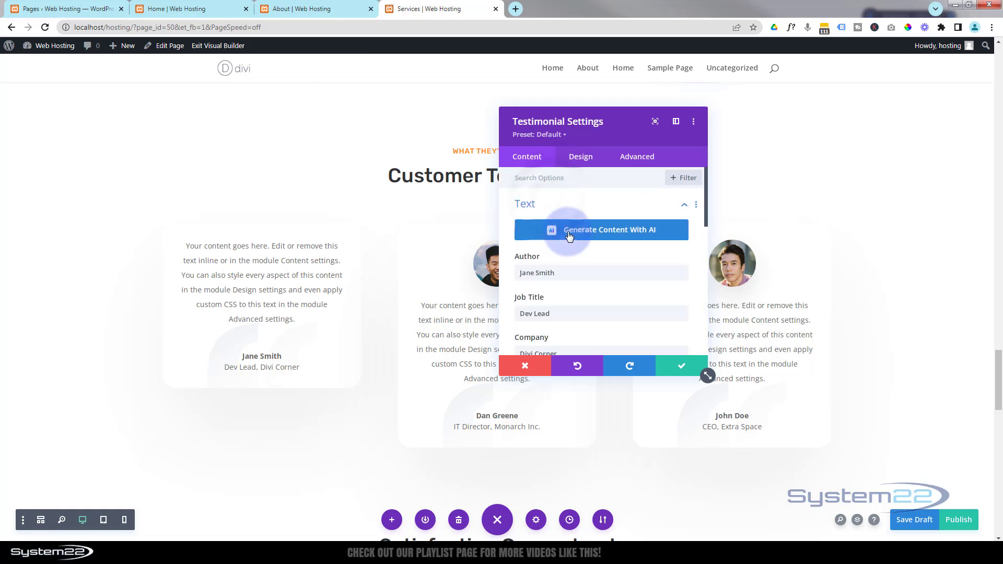
scroll(572, 236, "down", 4)
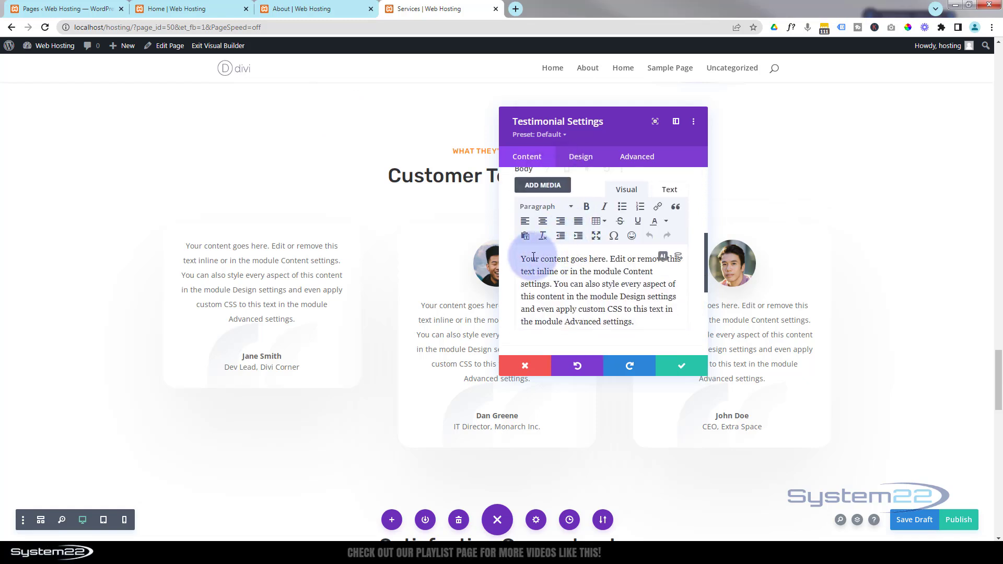
left_click_drag(521, 258, 656, 327)
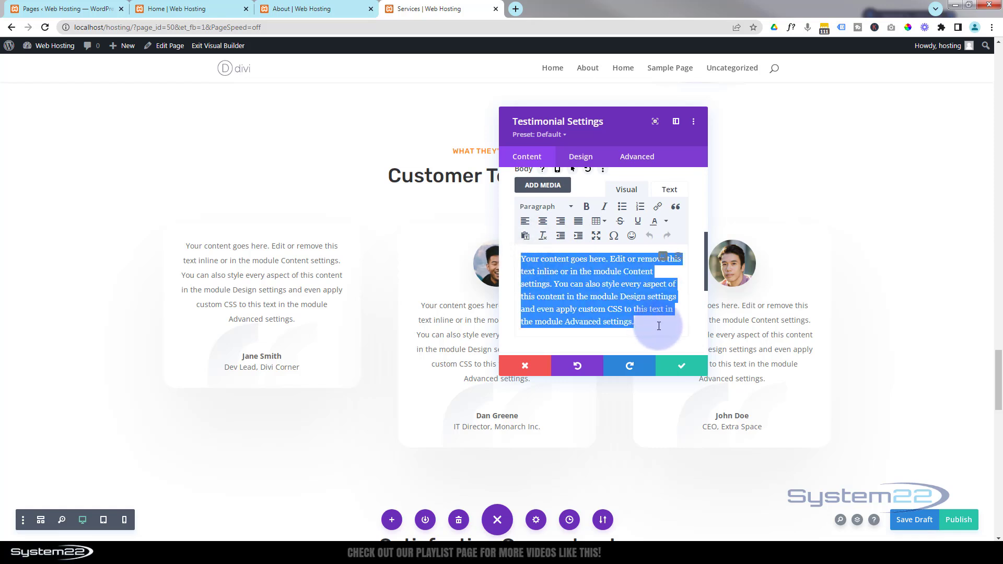
type("System22 transformed our website, making it sleek and efficient. Outstanding service and attention to detail. Highly recommended!")
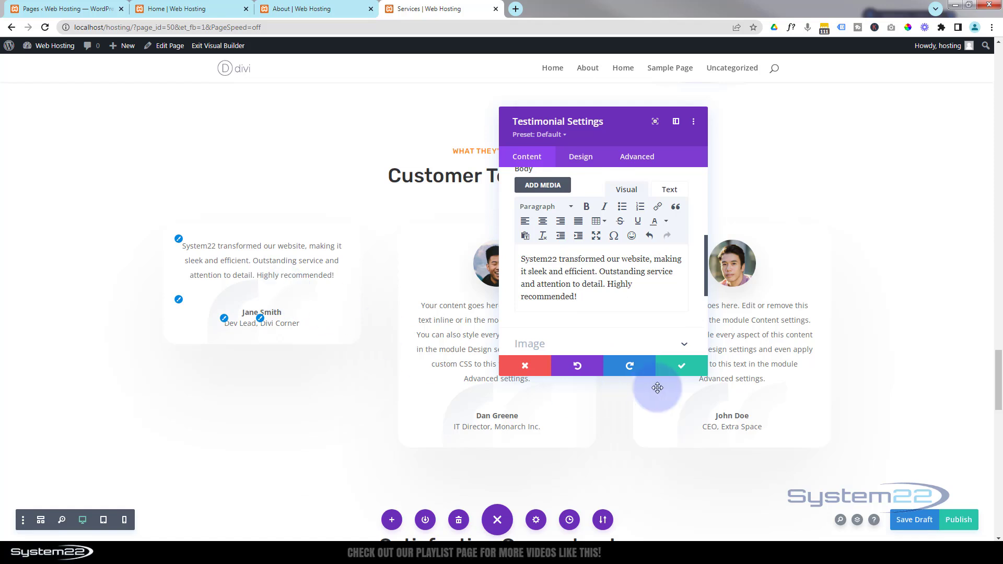
left_click(683, 366)
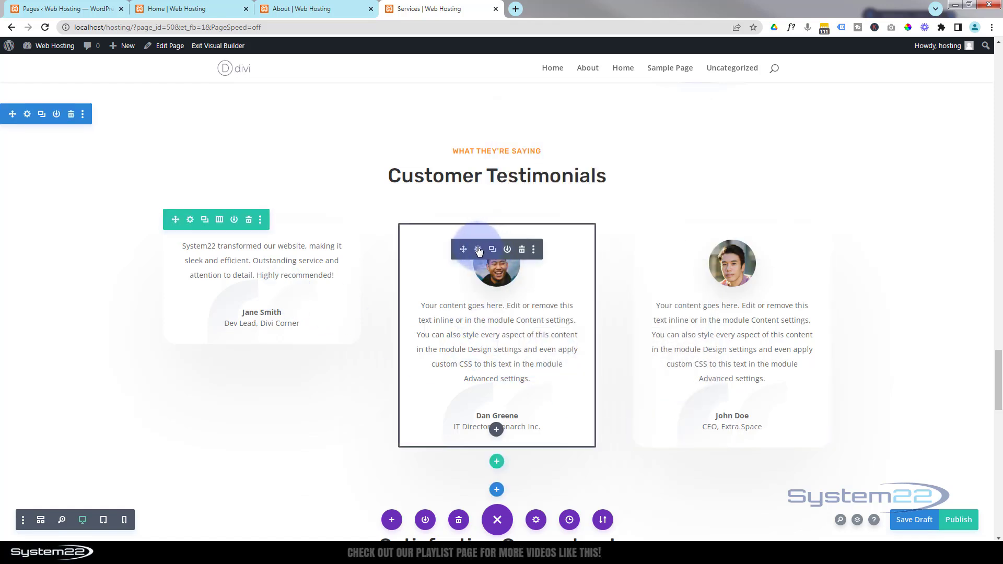
Step: Open the settings of the middle testimonial in the Customer Testimonials section
left_click(479, 251)
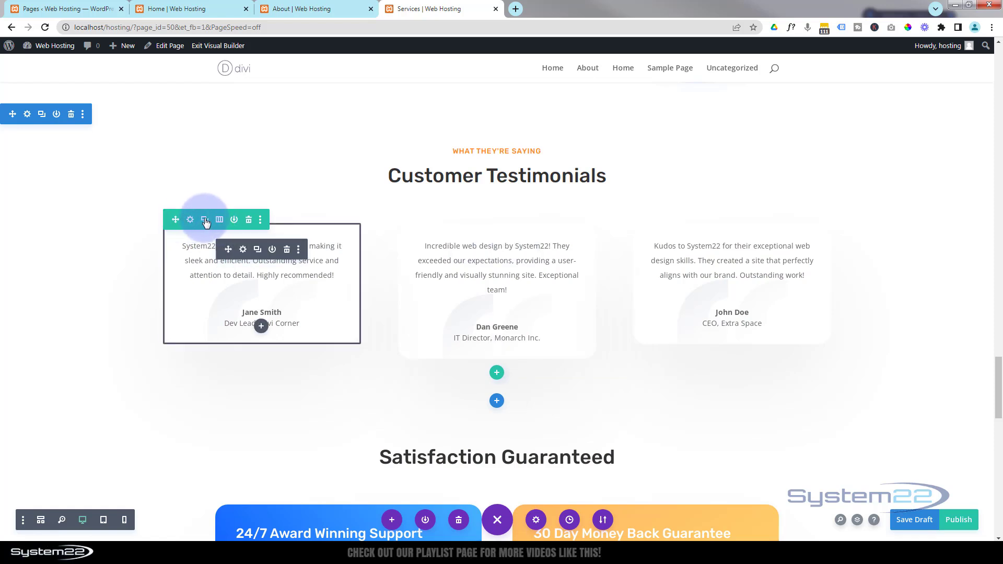
Step: Duplicate the testimonial row and delete the extra row, and duplicate the first testimonial and delete its copy
left_click(205, 220)
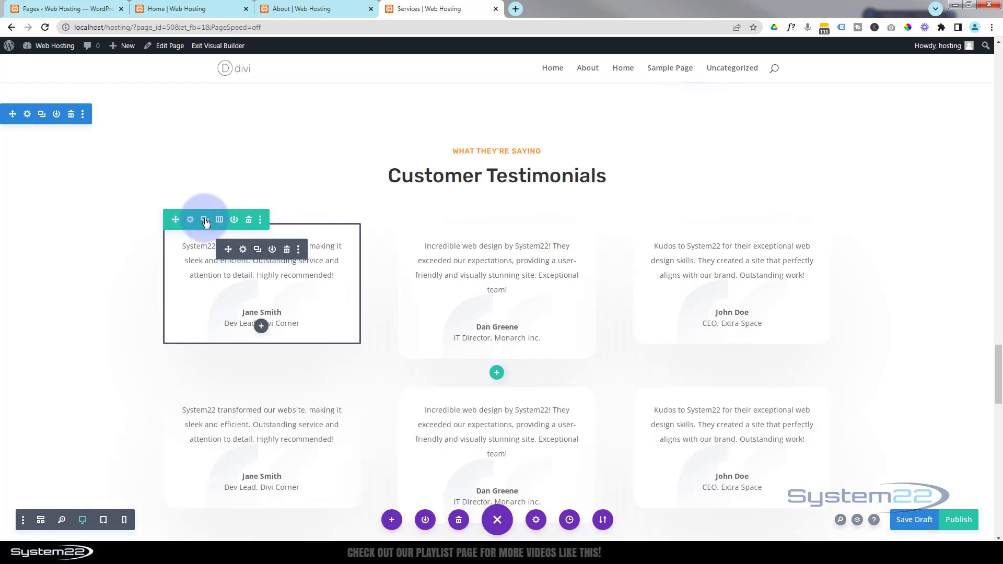
left_click(248, 220)
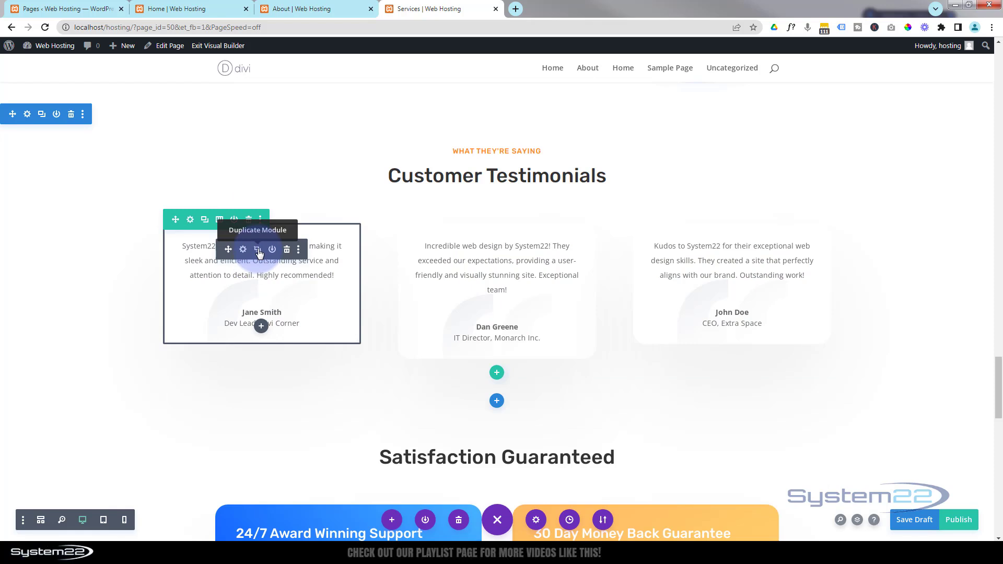
left_click(258, 250)
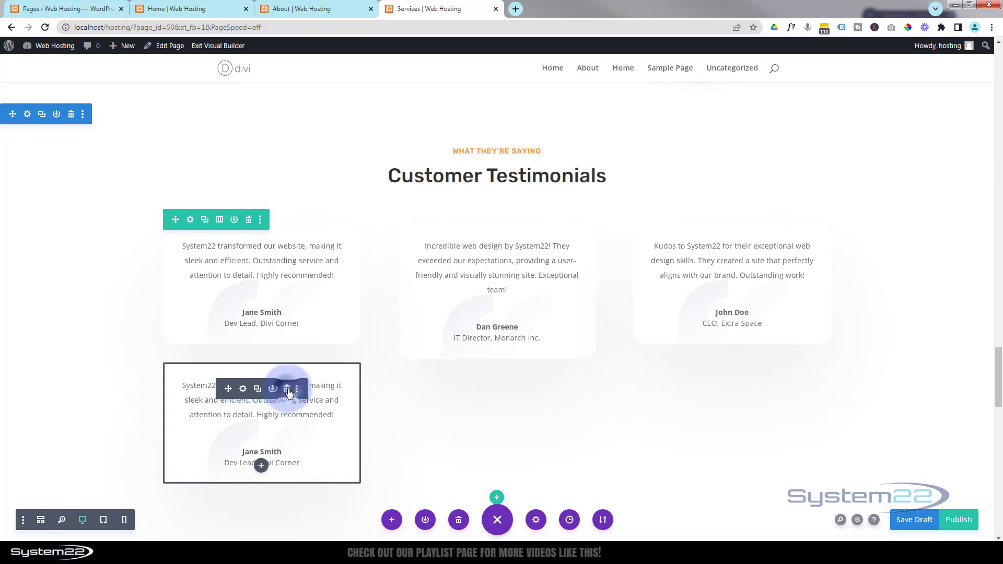
left_click(288, 390)
Step: Replace the 24/7 Award Winning Support text with "At System 22, we prioritize your success. Our customer-centric approach means we work closely with you…"
scroll(73, 325, "down", 2)
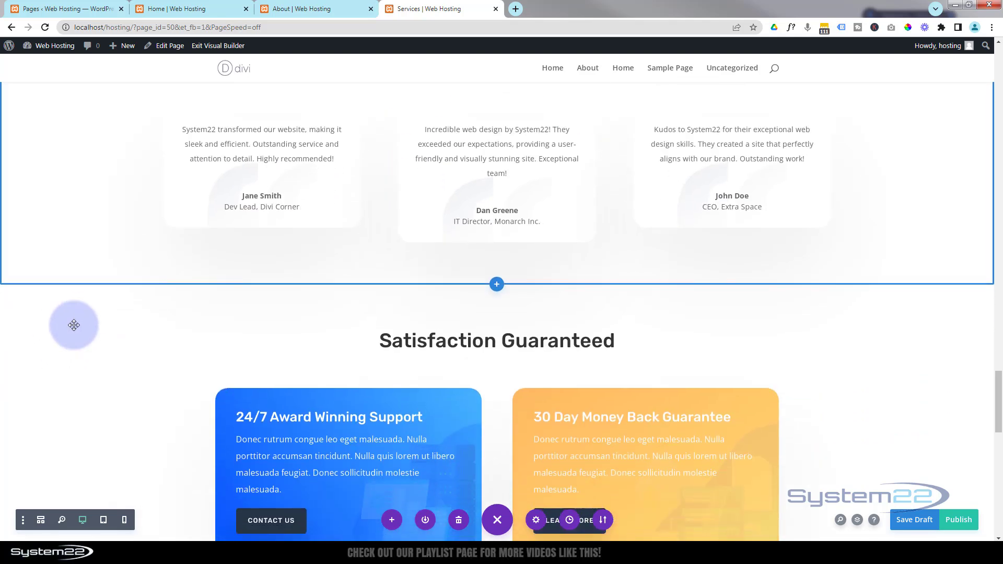
scroll(74, 325, "down", 5)
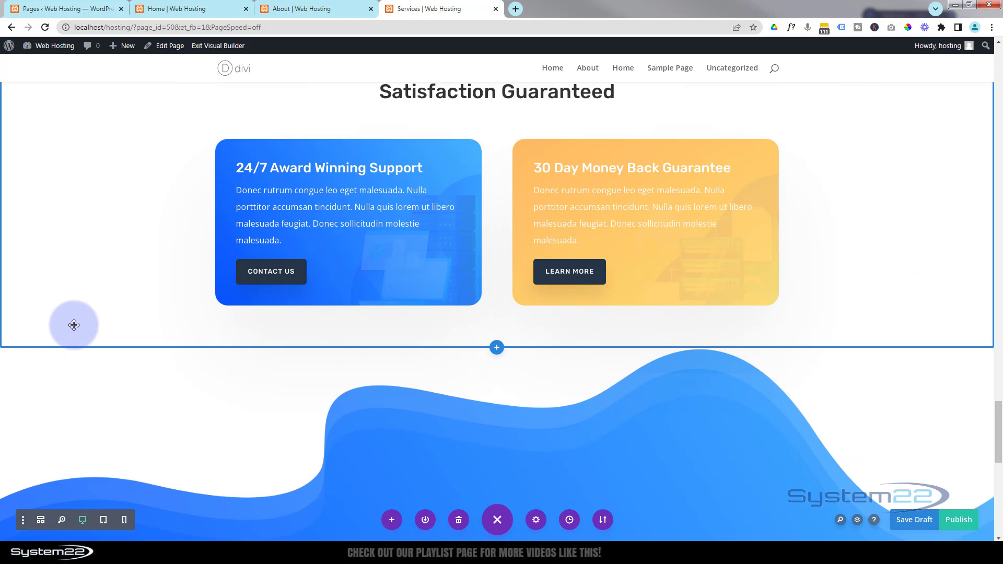
mouse_move(307, 248)
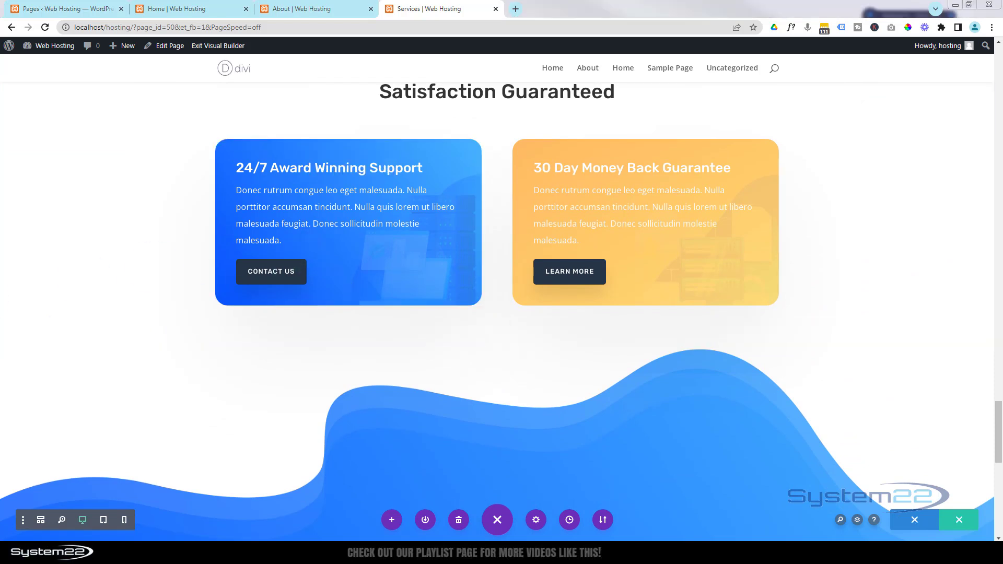
left_click(285, 241)
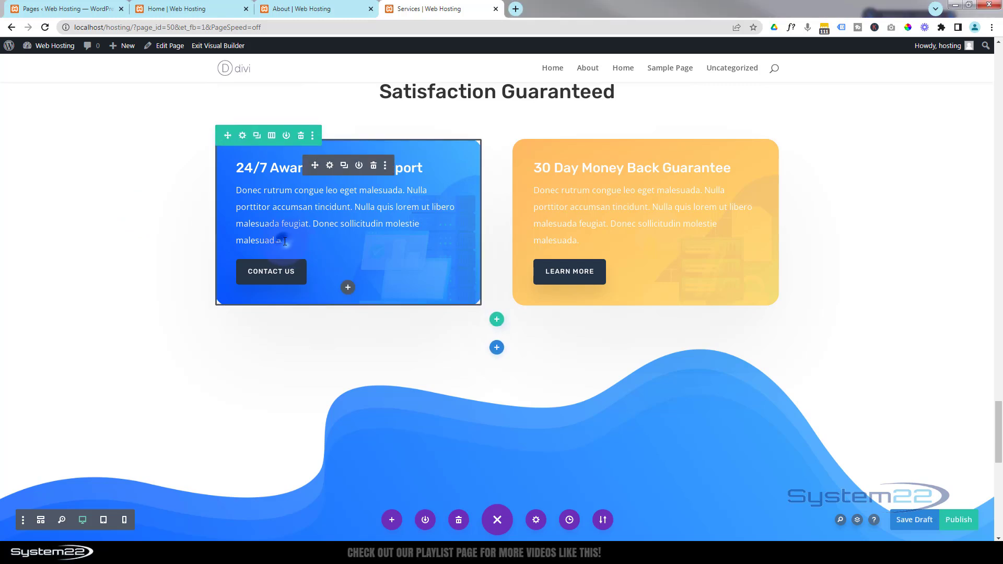
key("ctrl+a")
type("At System 22, we prioritize your success. Our customer-centric approach means we work closely with you, understanding your goals and tailoring our services to meet your specific requirements.")
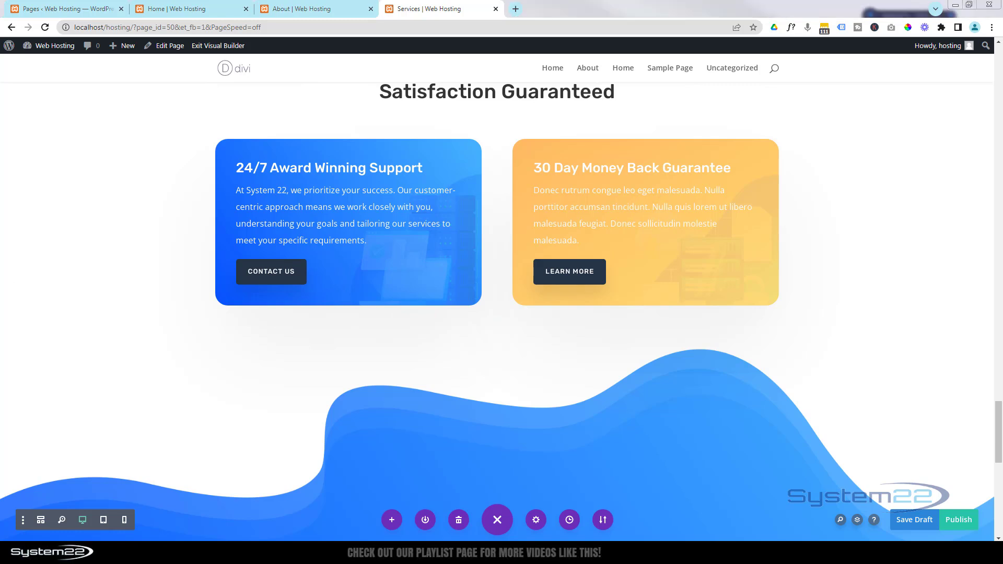
Step: Replace the 30 Day Money Back Guarantee text with "Your online presence deserves a stable foundation. Our hosting services ensure high uptime, robust security…"
left_click_drag(583, 242, 537, 195)
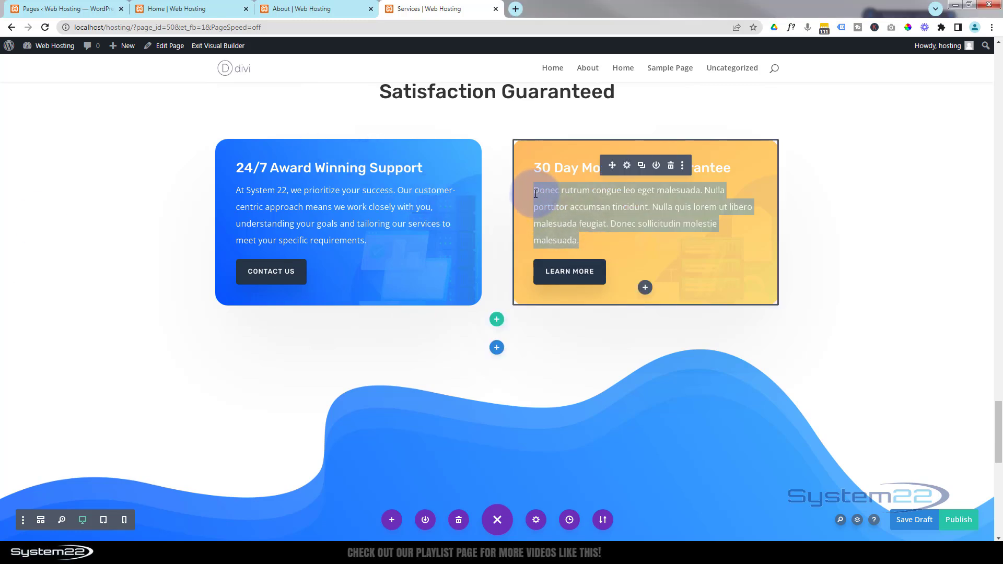
type("Your online presence deserves a stable foundation. Our hosting services ensure high uptime, robust security, and lightning-fast loading times, providing your visitors with a seamless experience.")
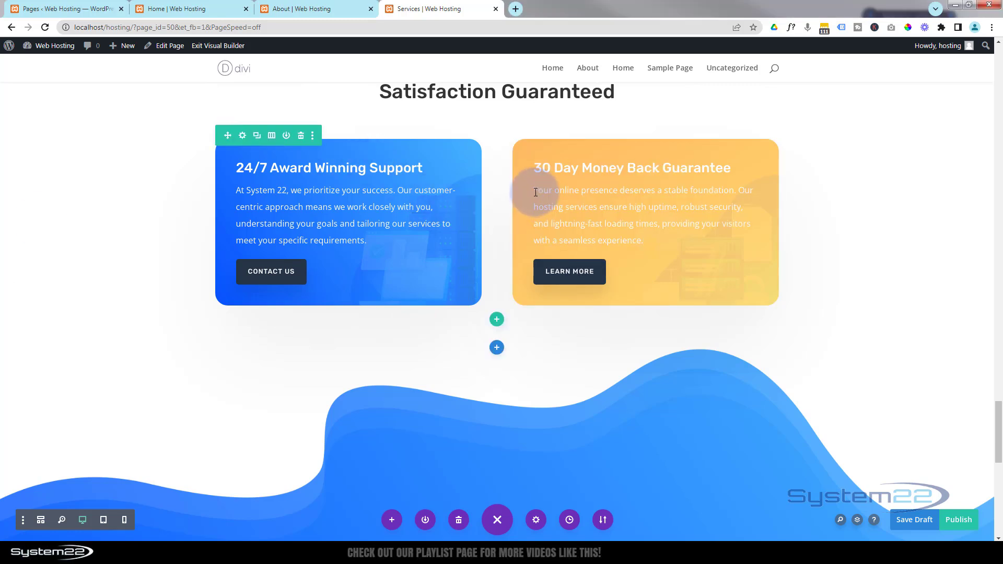
Step: Change the "Get 30 Days of Free Hosting" heading above the contact form to "Reach Out!"
scroll(61, 365, "down", 7)
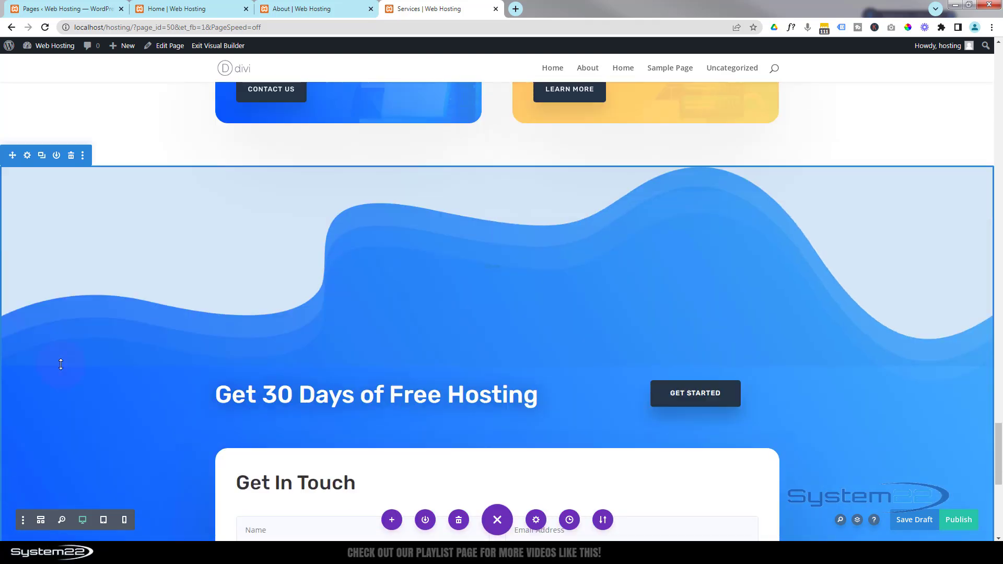
scroll(60, 365, "up", 2)
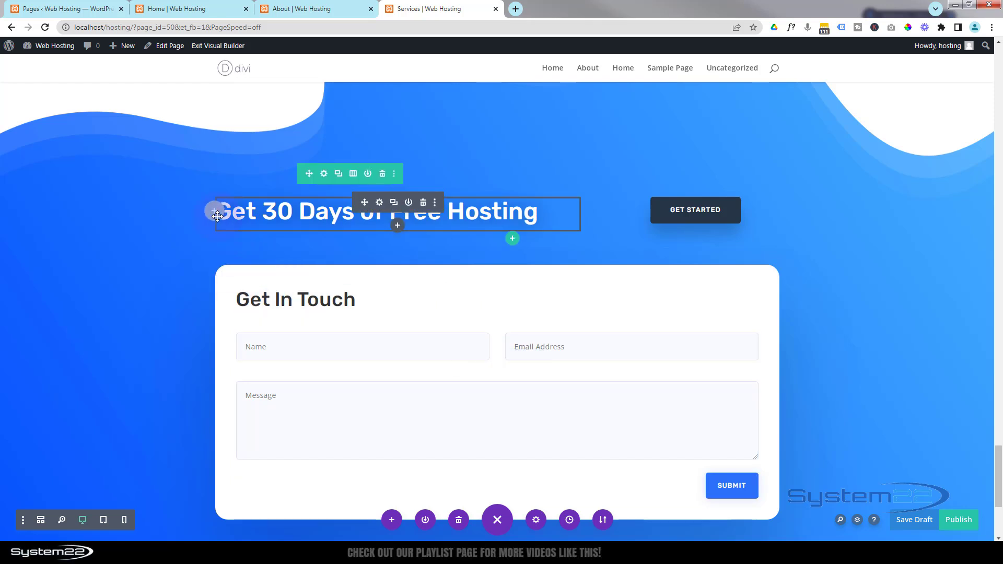
left_click(275, 212)
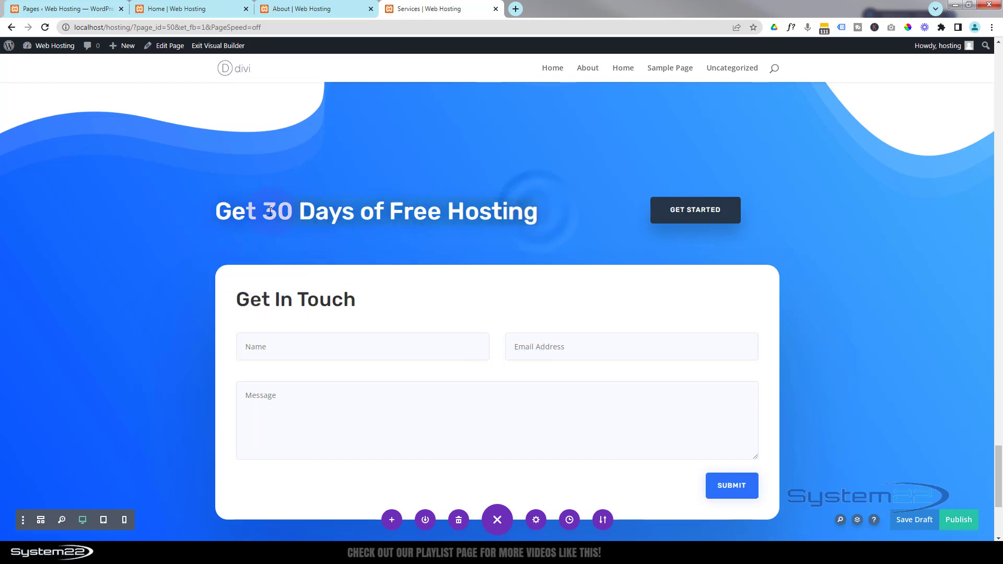
left_click_drag(220, 214, 225, 210)
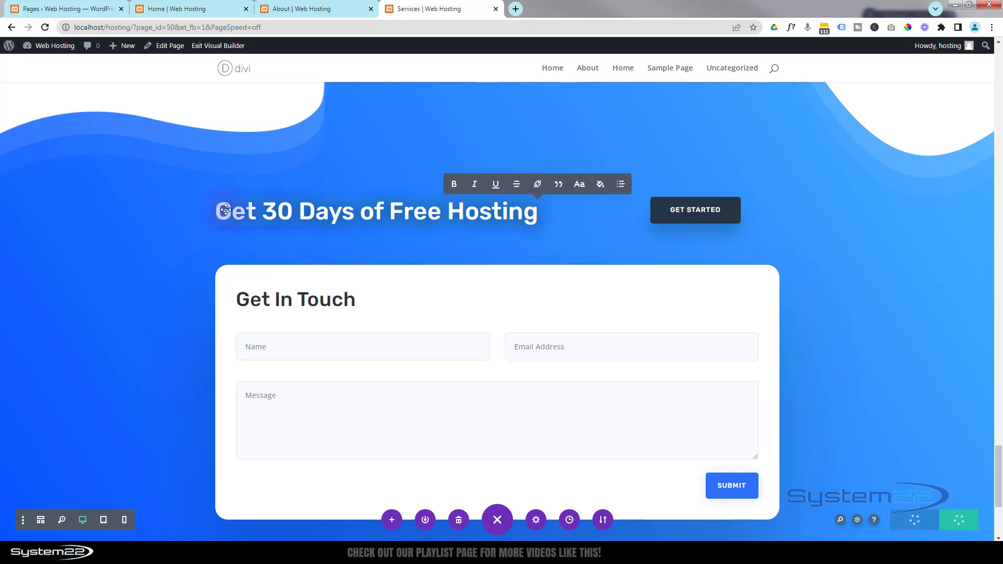
type("Reach Out!")
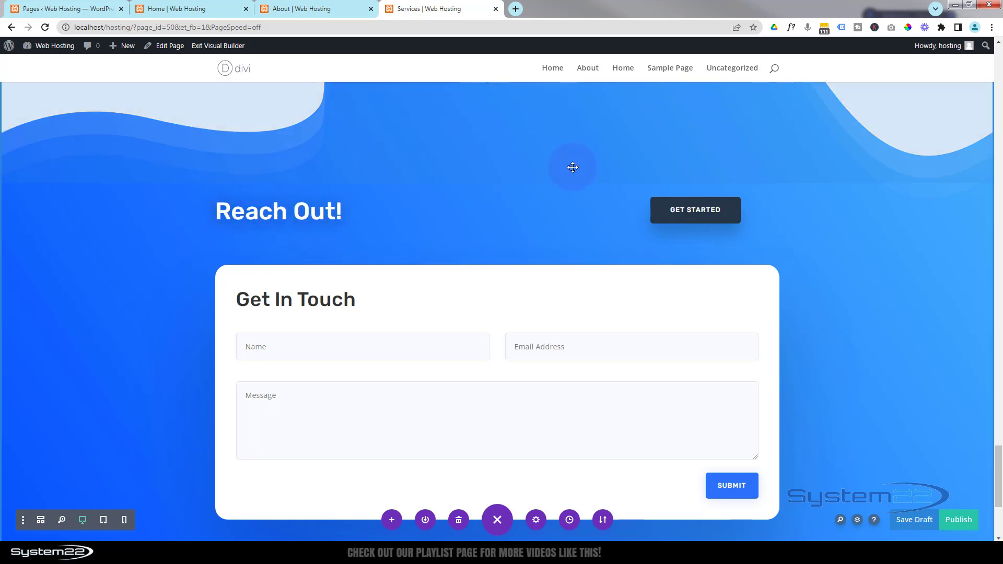
Step: Publish the Services page and exit the Visual Builder
scroll(572, 167, "down", 5)
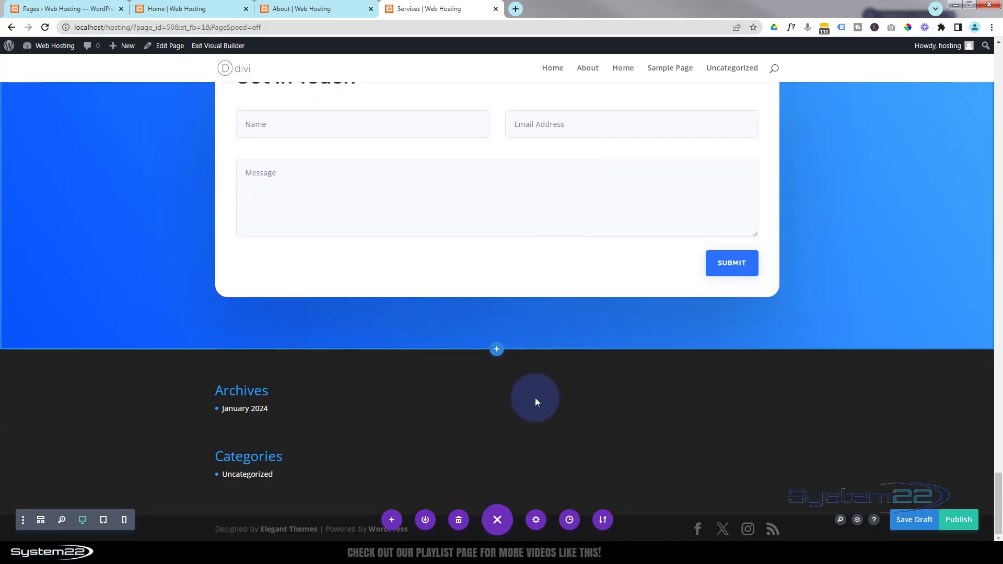
scroll(540, 353, "up", 3)
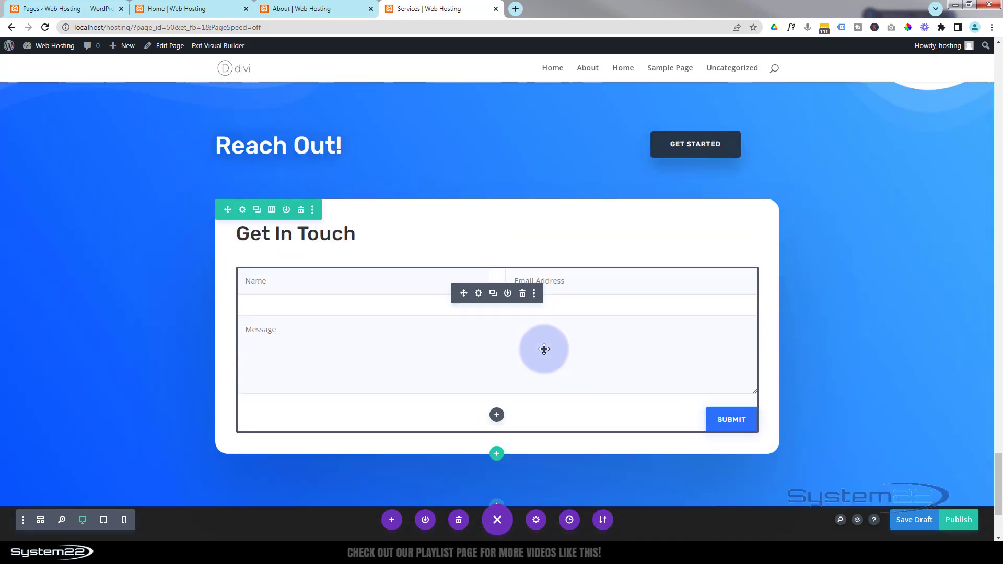
scroll(544, 350, "up", 1)
left_click(966, 526)
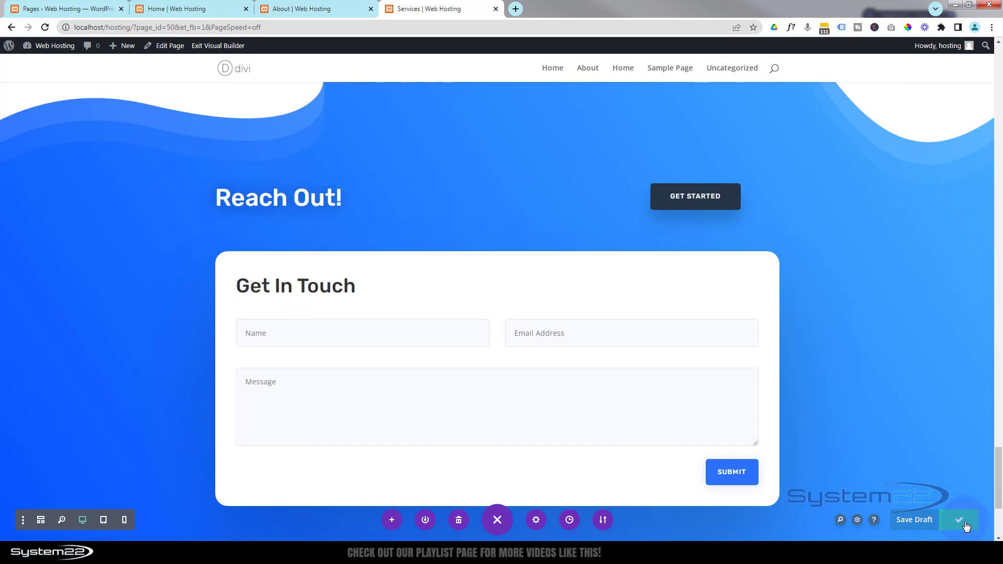
left_click(227, 46)
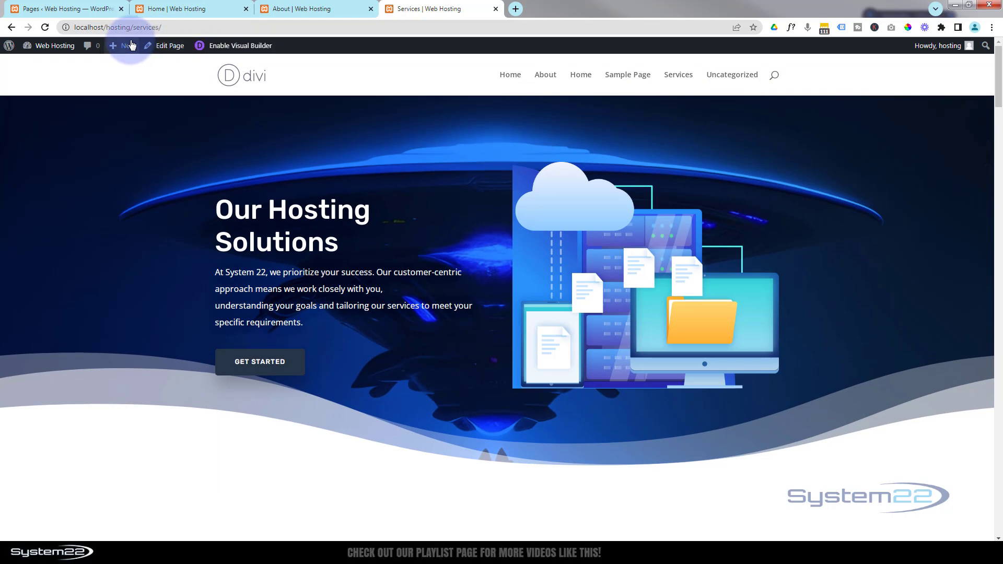
Step: Add a new page titled Contact and start building it with the Divi Builder
mouse_move(125, 50)
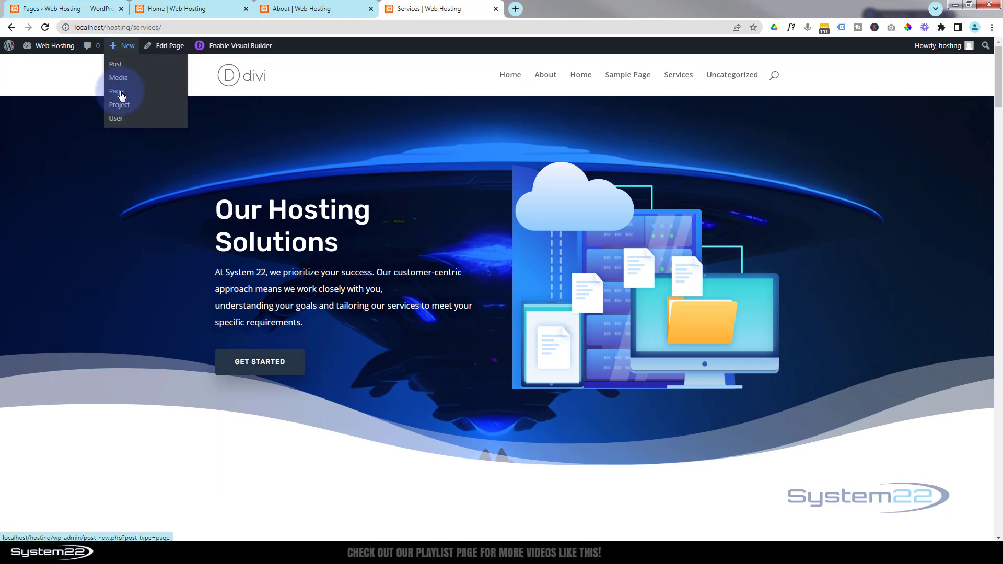
middle_click(121, 97)
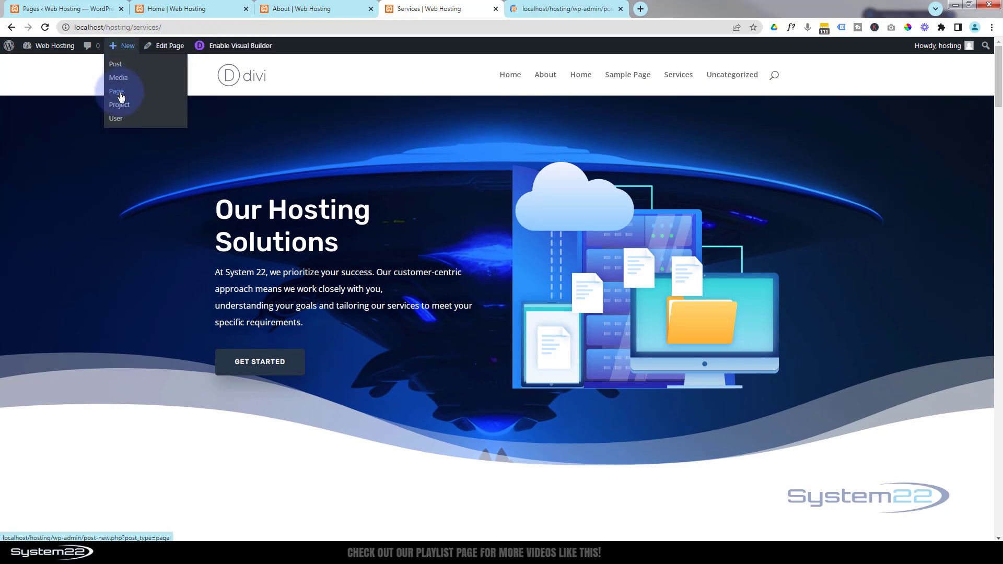
left_click(553, 10)
type("Con")
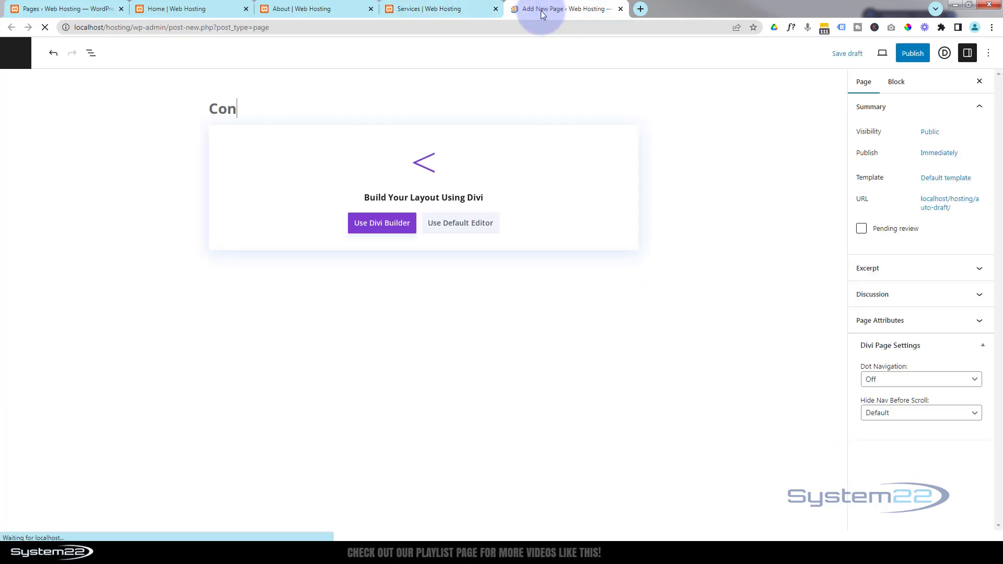
type("tact")
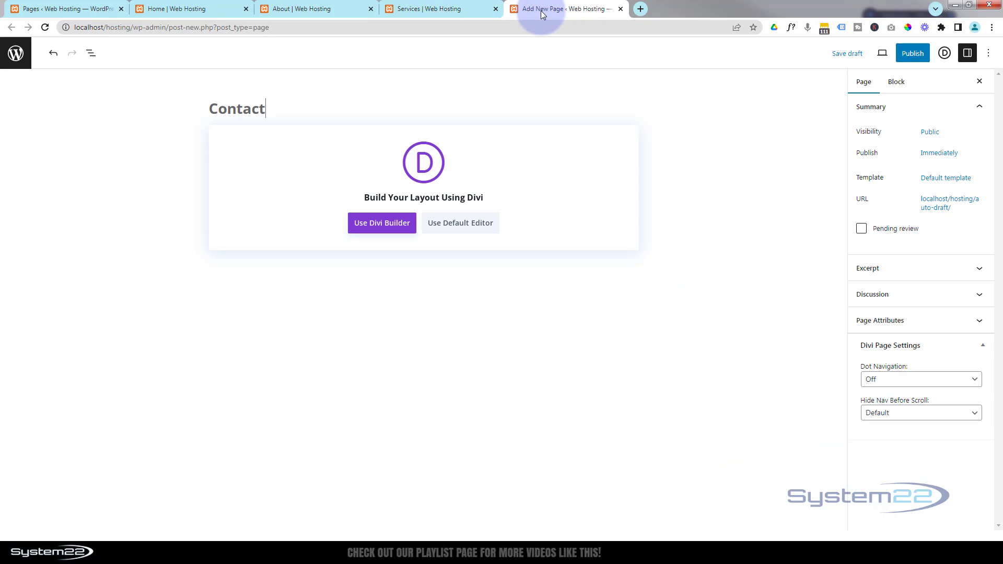
left_click(390, 223)
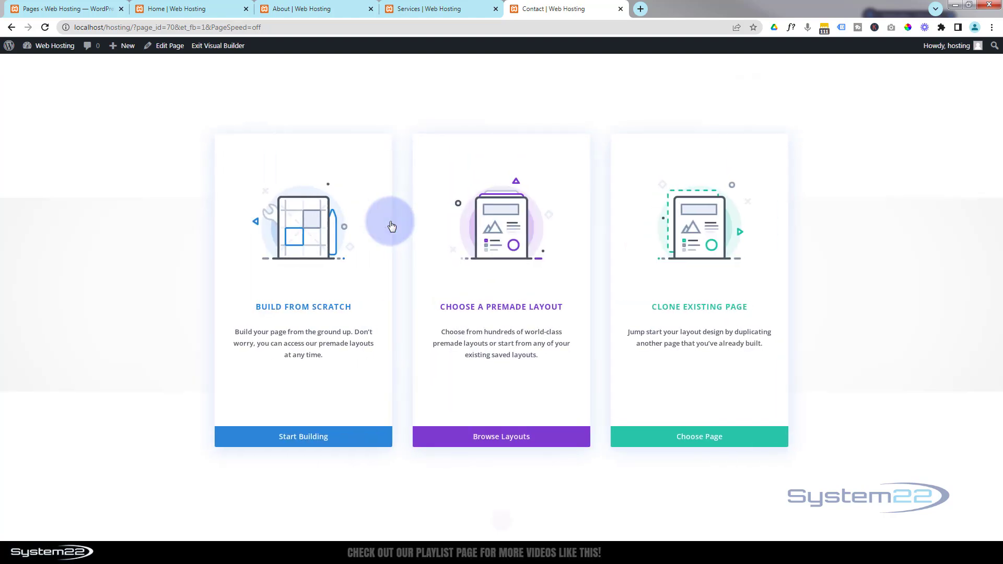
Step: Browse the premade layouts in the Technology category and open the Hosting Company layout pack
left_click(513, 436)
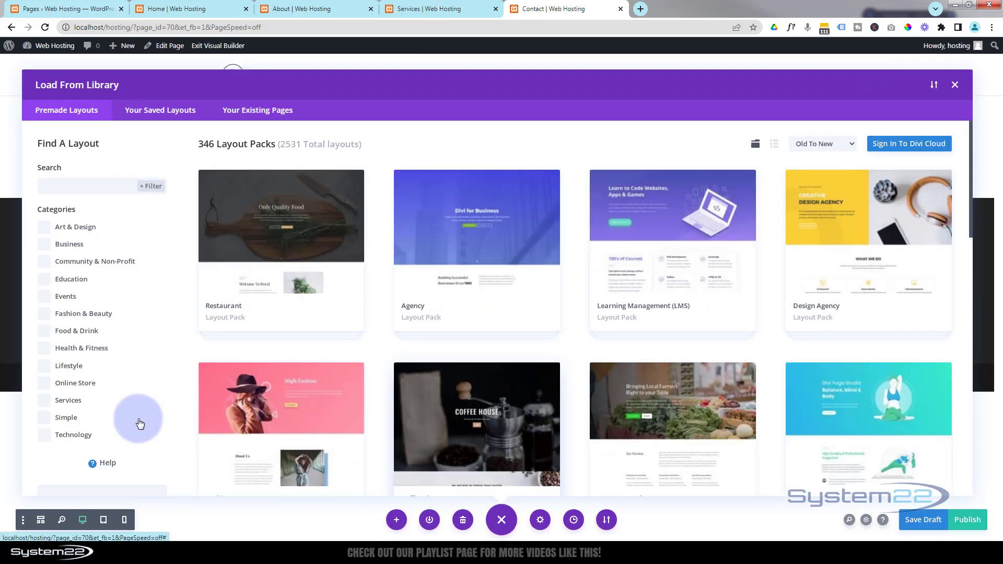
left_click(45, 442)
scroll(812, 324, "down", 2)
left_click(825, 349)
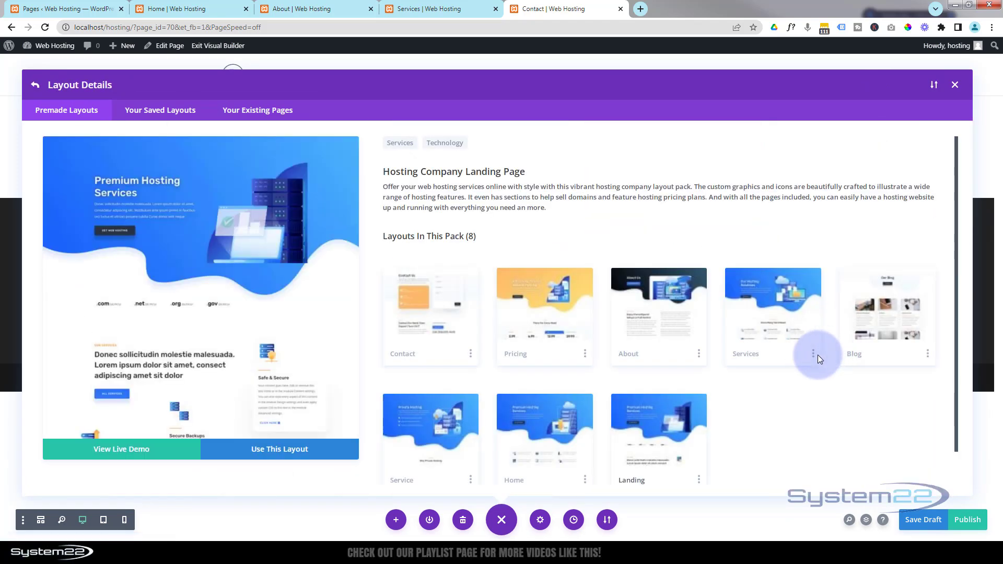
scroll(783, 409, "down", 1)
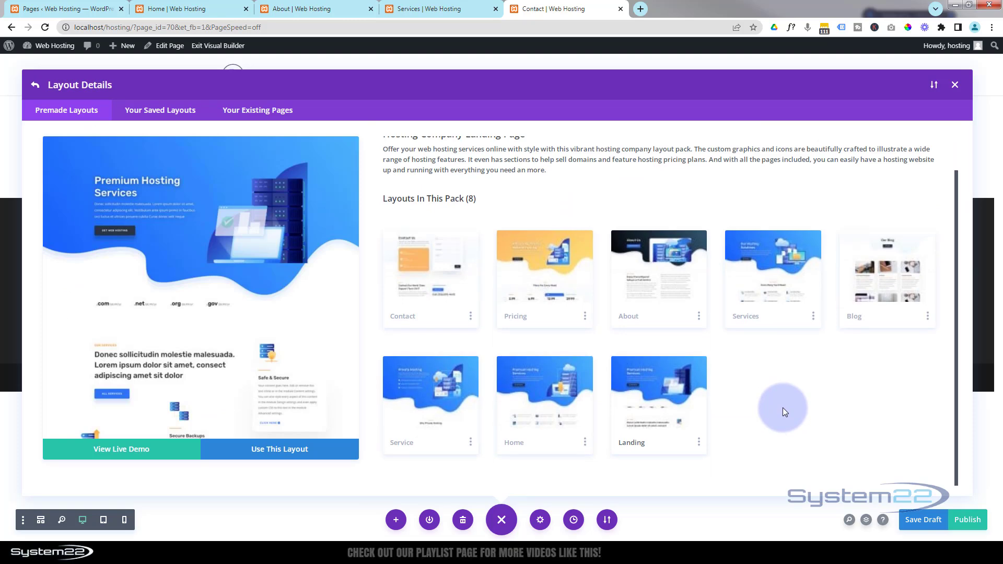
Step: Preview the pack's Contact layout from top to bottom and load it into the page
left_click(437, 315)
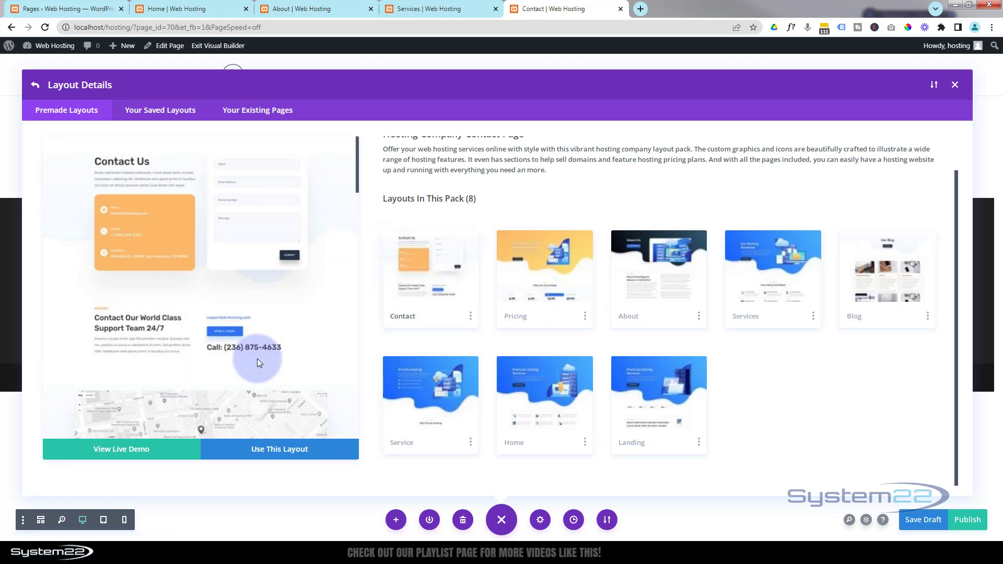
scroll(264, 354, "down", 4)
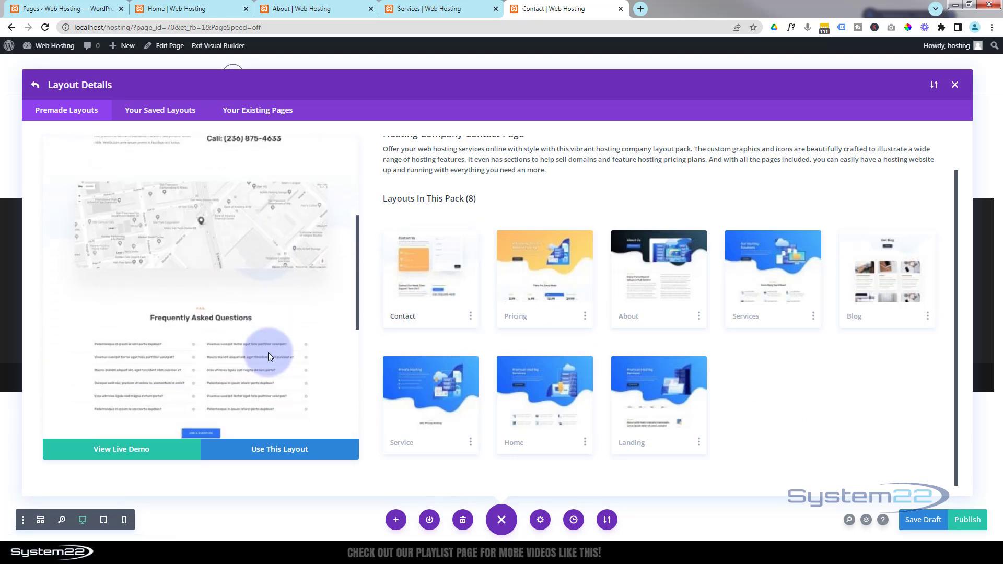
scroll(268, 353, "down", 4)
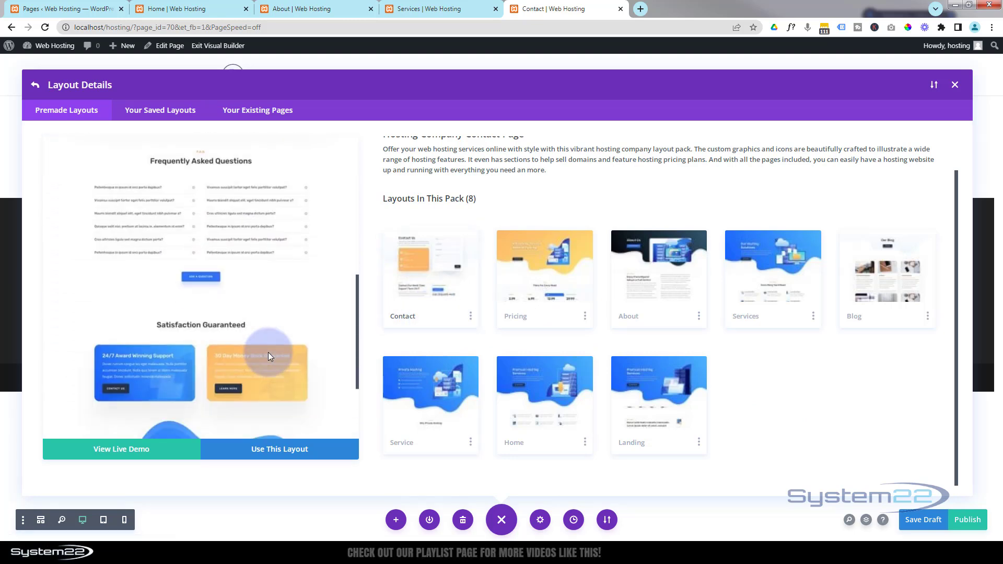
scroll(268, 357, "down", 2)
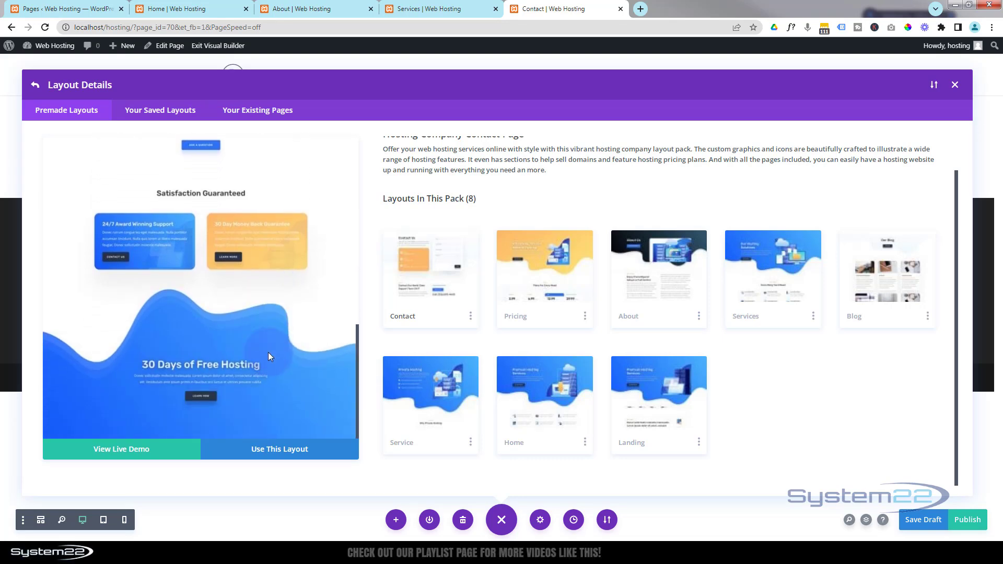
scroll(268, 356, "up", 10)
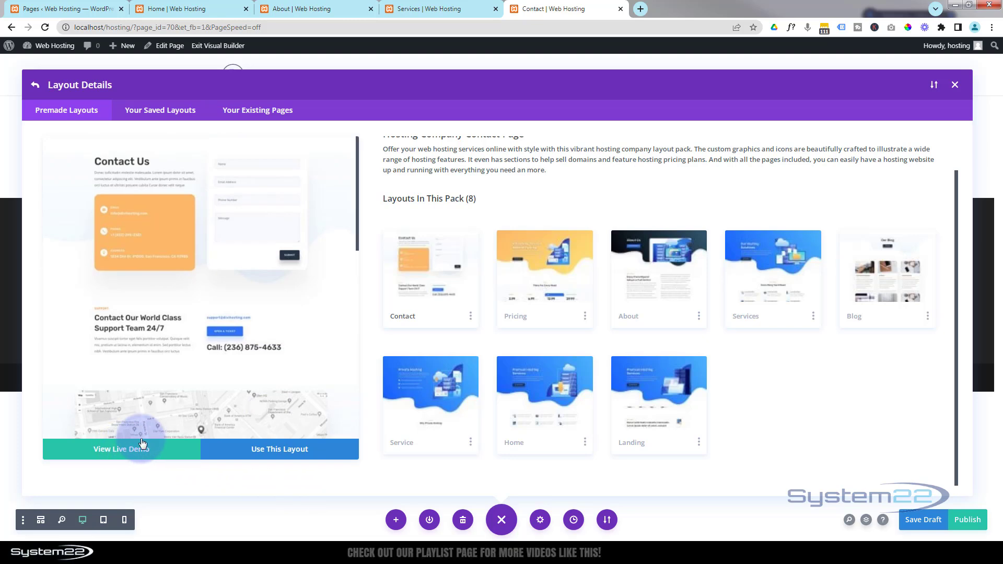
left_click(278, 453)
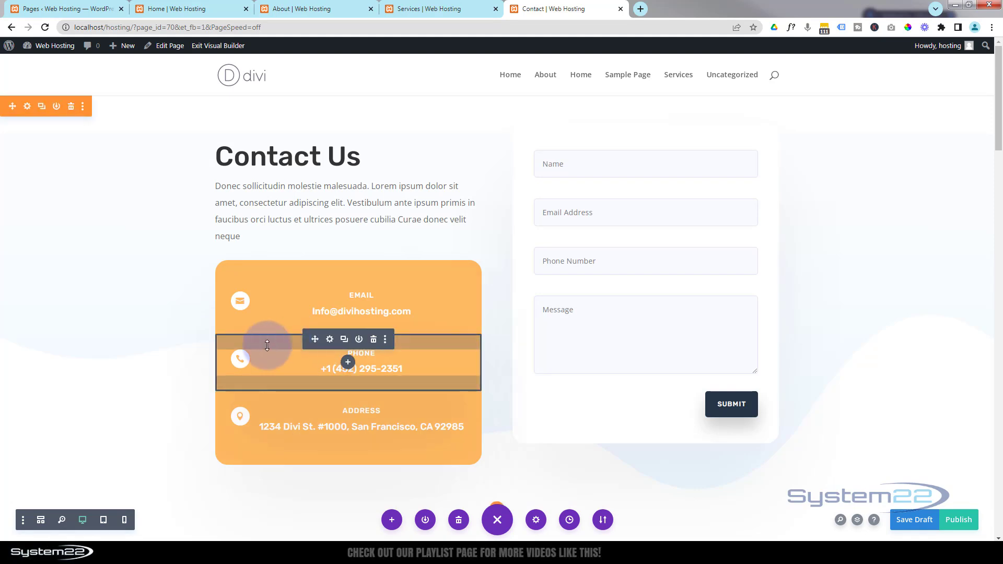
Step: Delete the Frequently Asked Questions section below the map on the Contact page
scroll(150, 372, "down", 4)
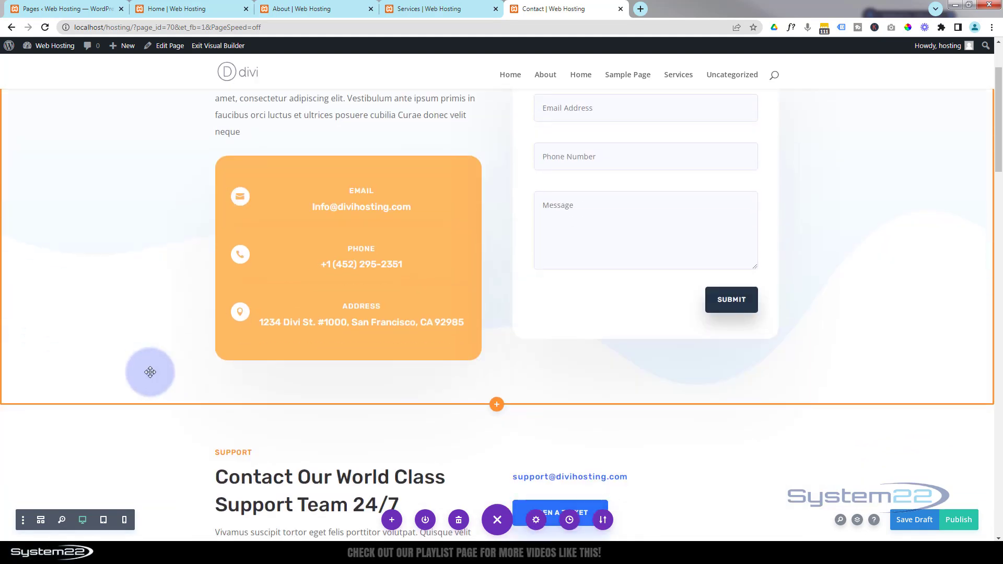
scroll(150, 372, "down", 2)
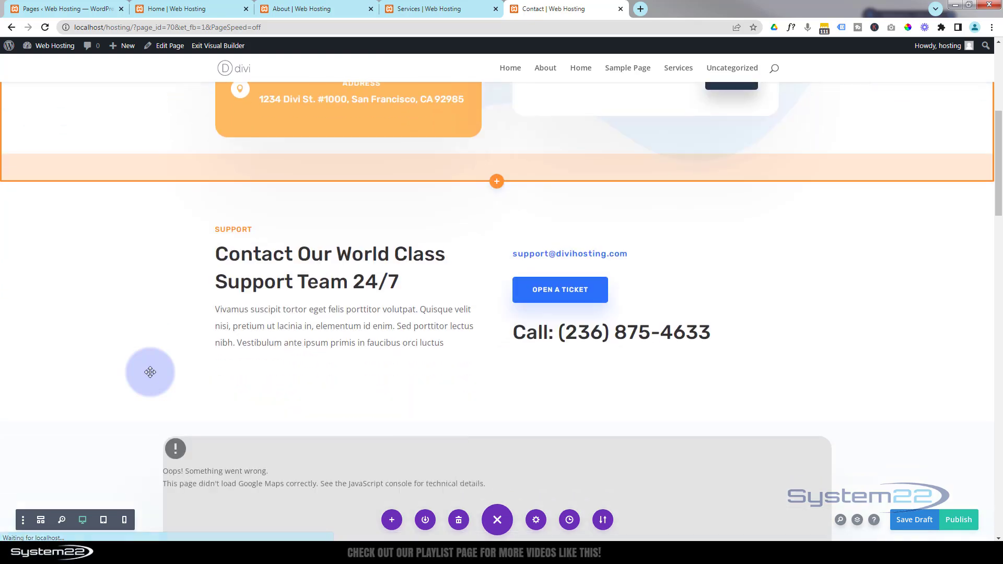
scroll(150, 372, "down", 2)
scroll(150, 373, "down", 2)
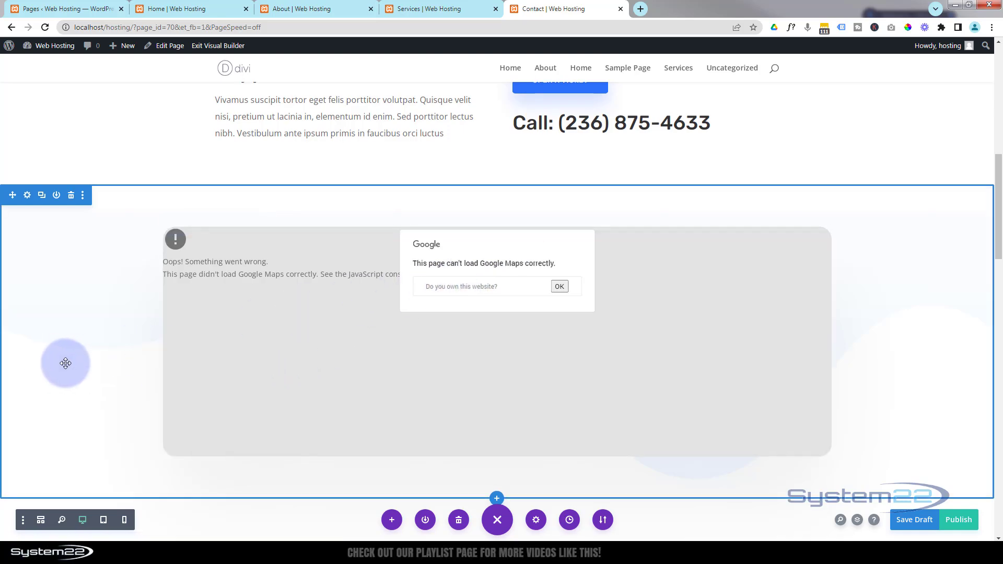
scroll(52, 362, "down", 7)
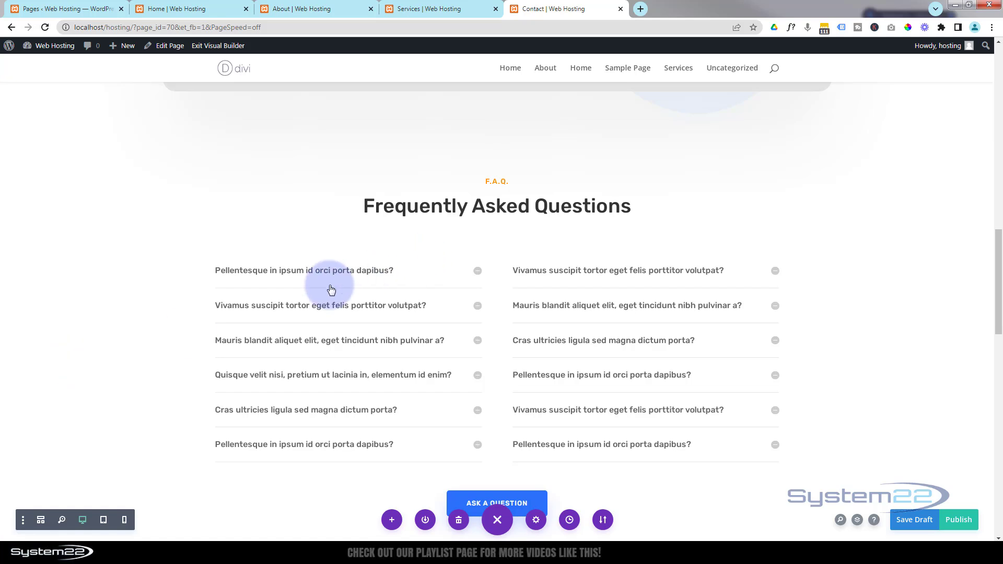
scroll(152, 335, "up", 2)
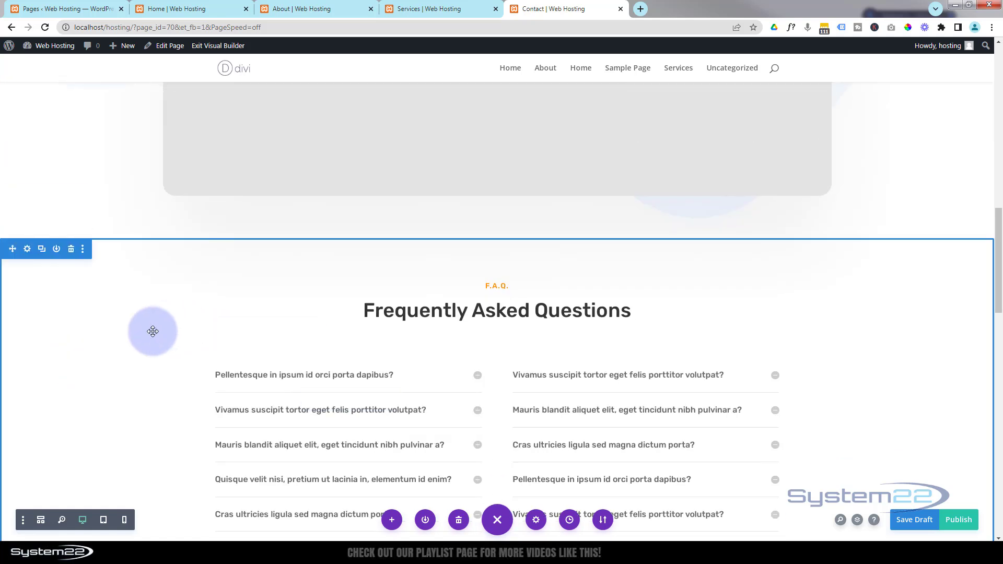
left_click(71, 251)
Step: Review the Satisfaction Guaranteed and 30 Days of Free Hosting sections down to the page footer
scroll(99, 314, "down", 2)
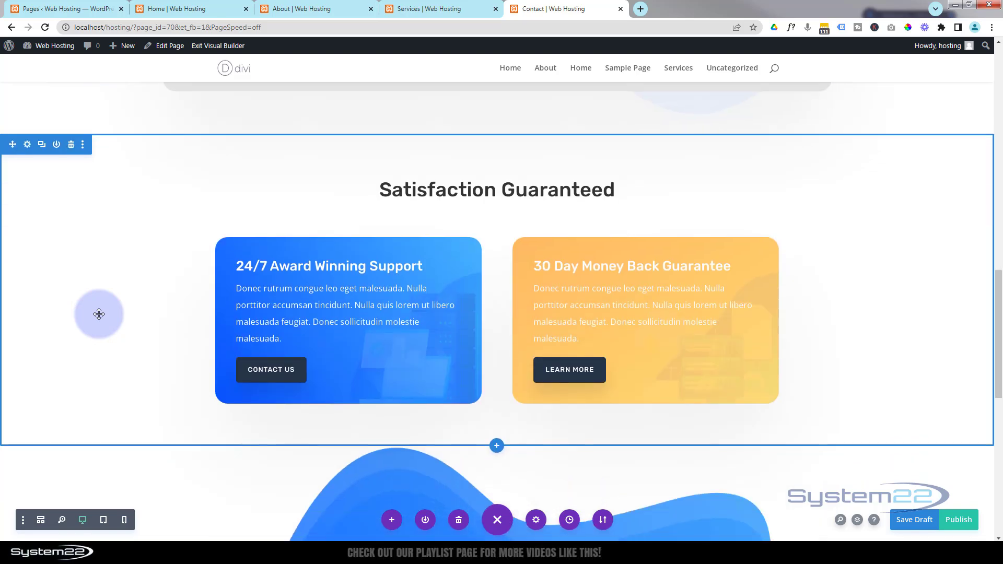
scroll(100, 314, "down", 4)
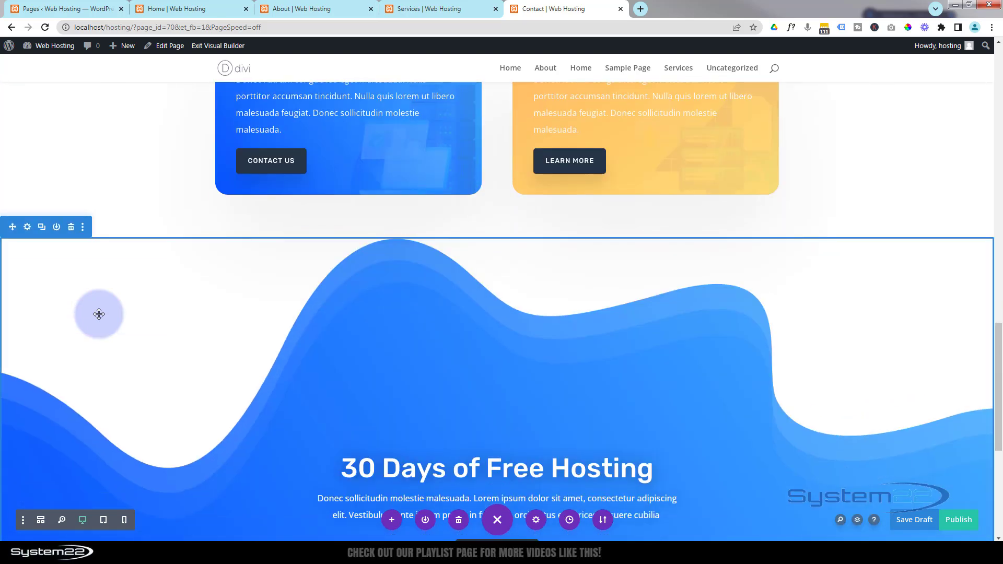
scroll(99, 314, "down", 3)
scroll(100, 314, "down", 2)
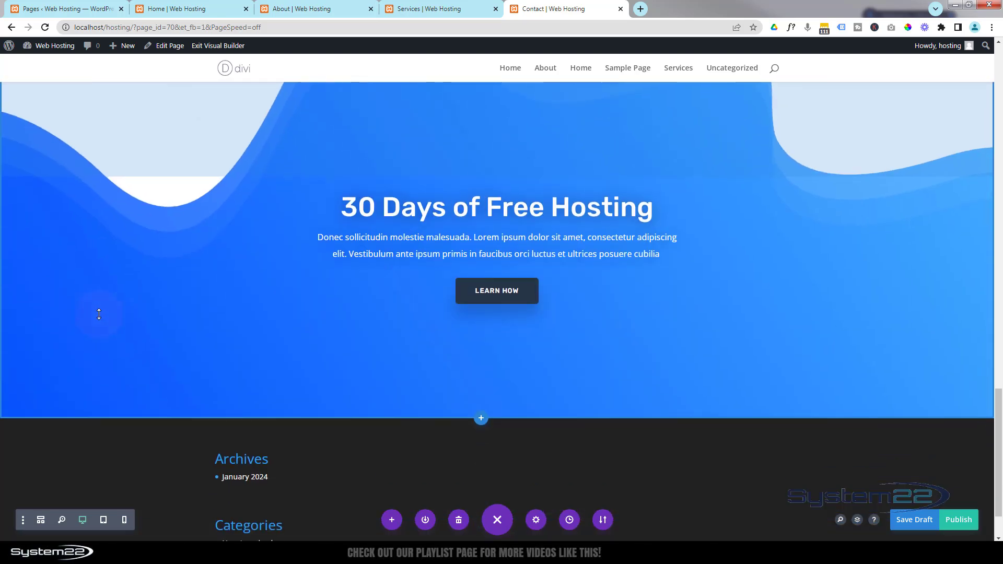
scroll(100, 314, "up", 2)
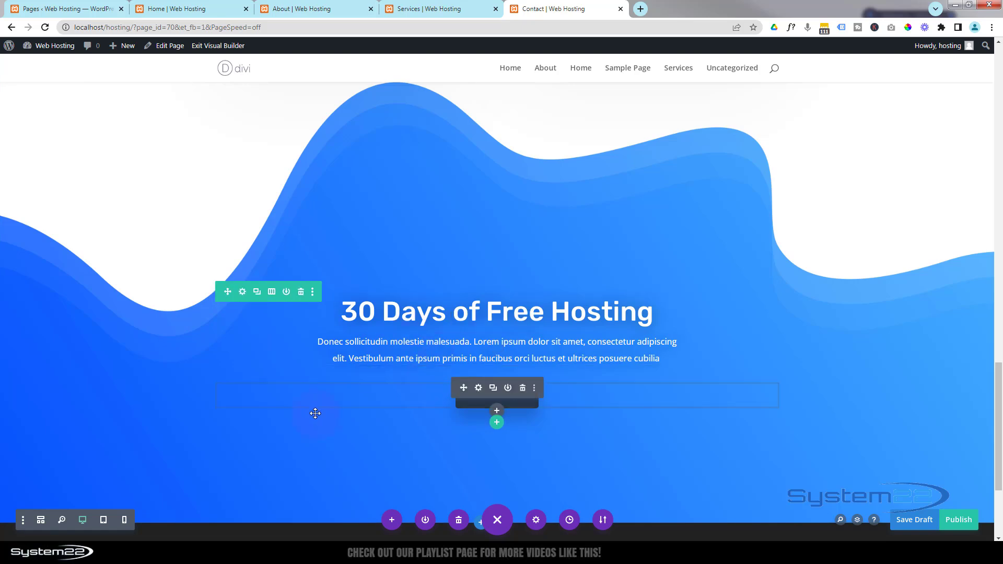
scroll(315, 413, "down", 3)
scroll(315, 413, "up", 6)
scroll(316, 413, "up", 15)
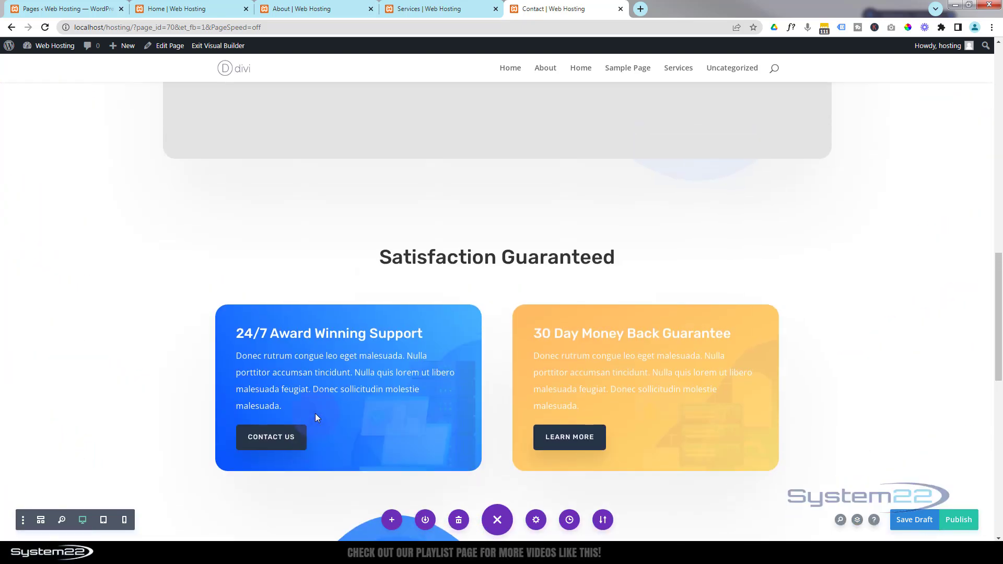
Step: Replace the placeholder paragraph under Contact Us with "At System 22, we prioritize your success. Our customer-centric approach means we work closely with you…"
scroll(315, 416, "up", 1)
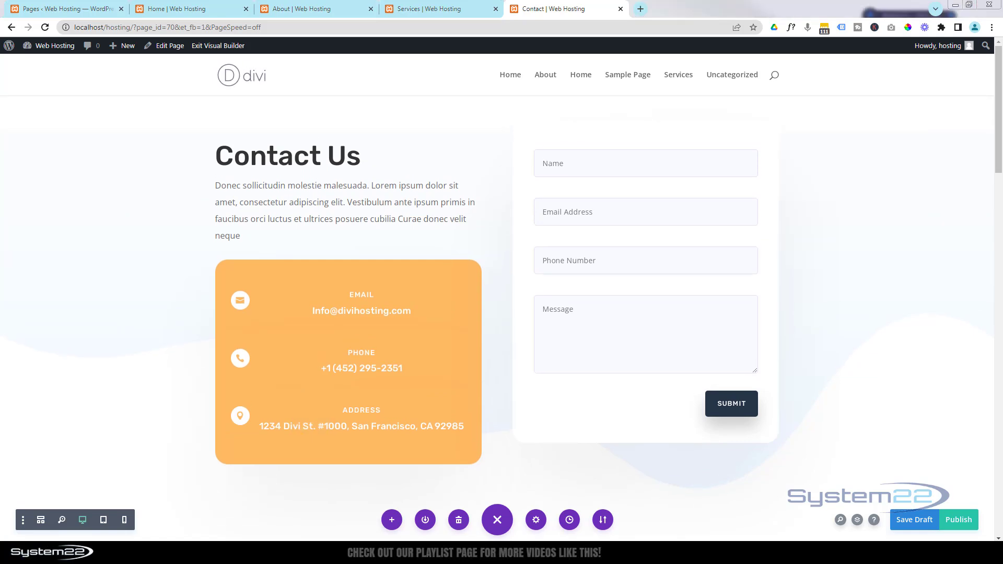
left_click_drag(241, 236, 212, 185)
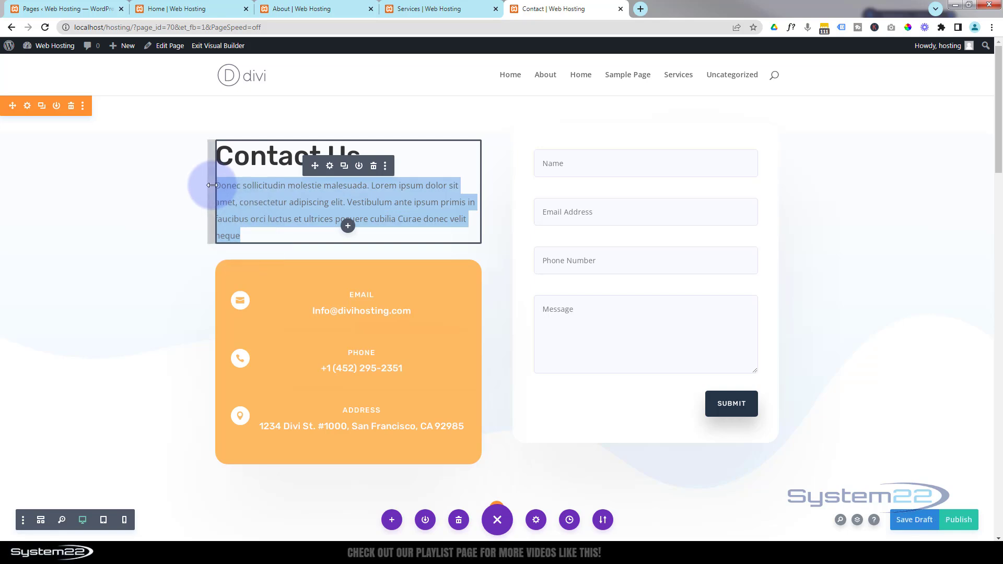
type("At System 22, we prioritize your success. Our customer-centric approach means we work closely with you, understanding your goals and tailoring our services to meet your specific requirements.")
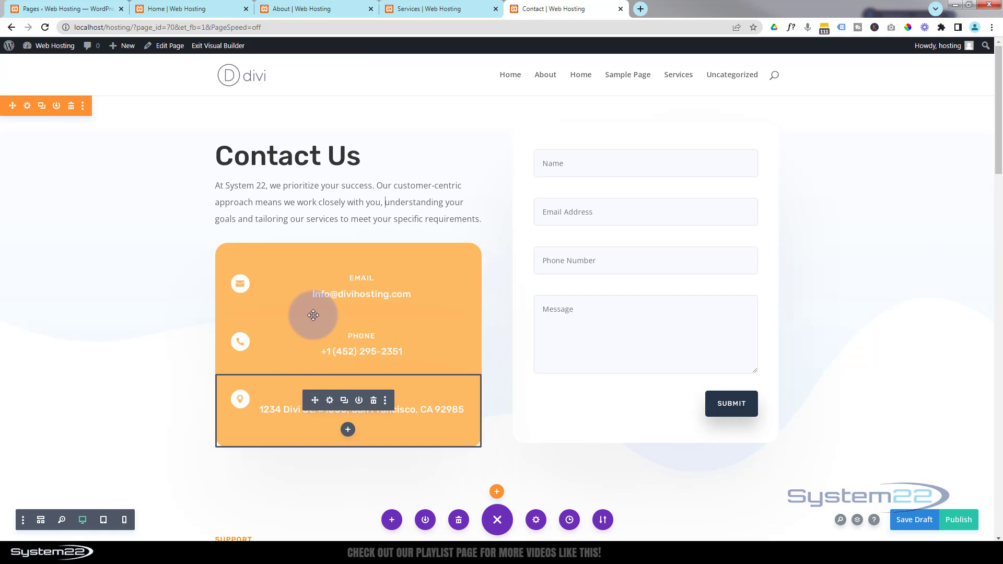
Step: Replace the part before the @ sign in the Email blurb's address and save the blurb
mouse_move(307, 287)
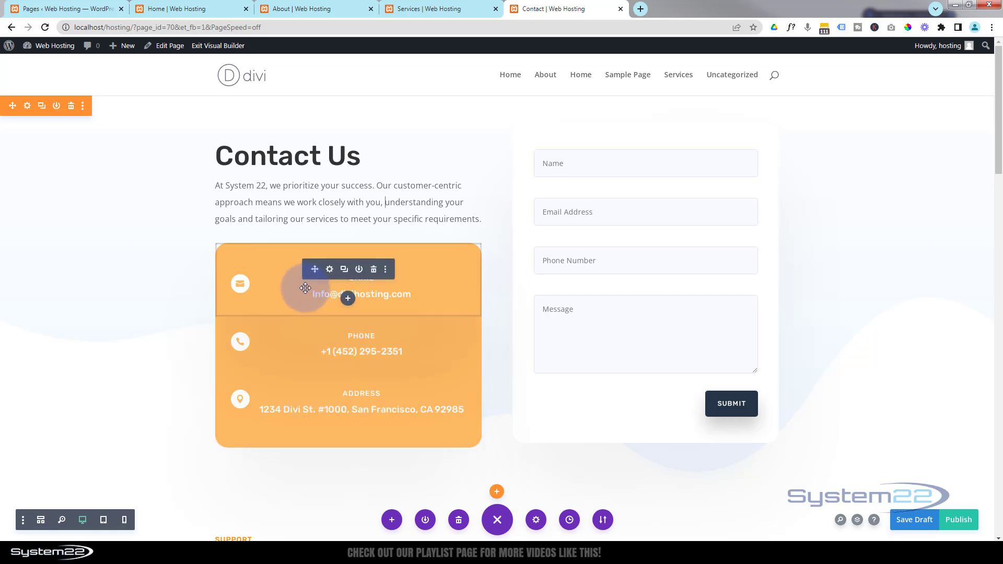
left_click(330, 271)
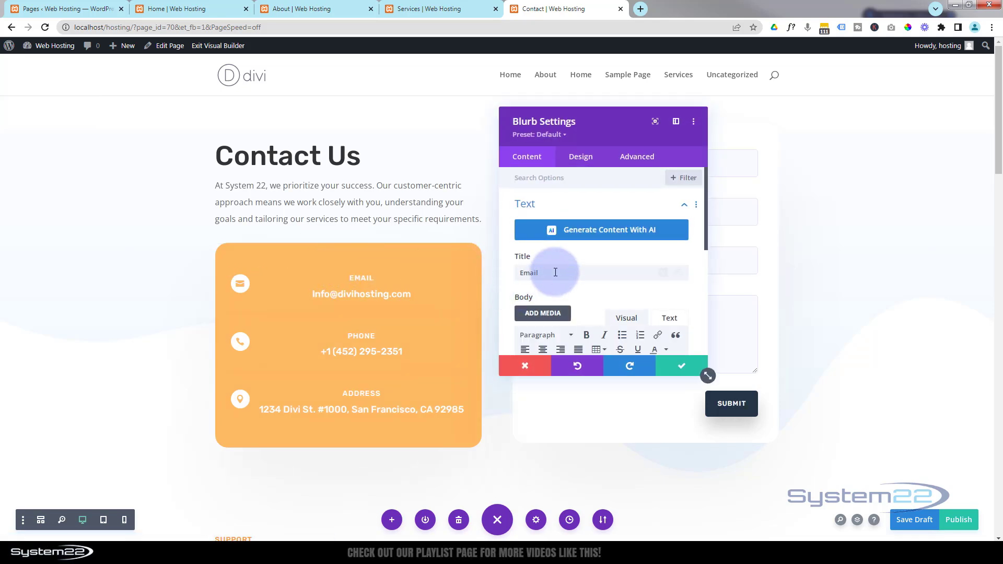
scroll(555, 277, "down", 2)
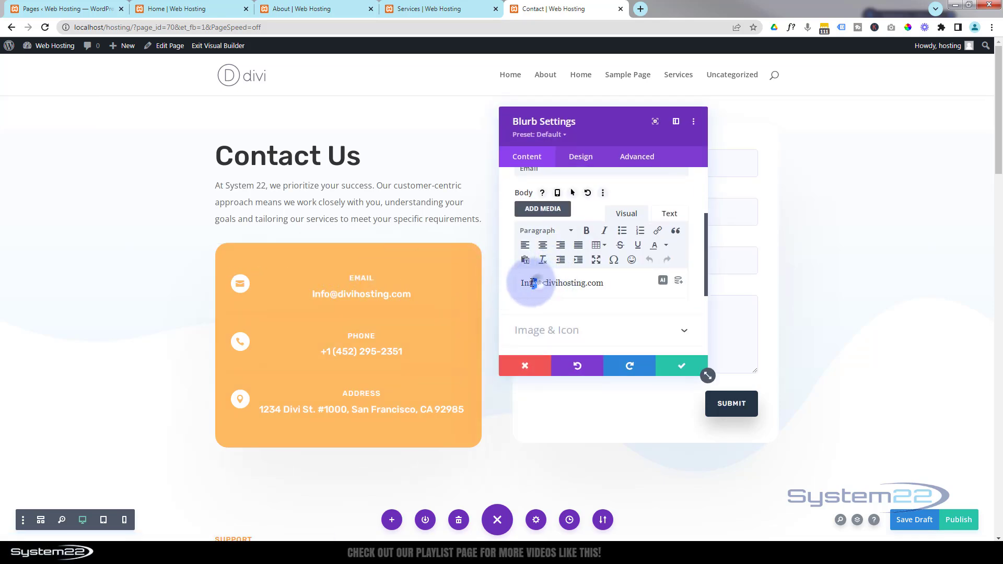
left_click_drag(534, 283, 513, 282)
type("me")
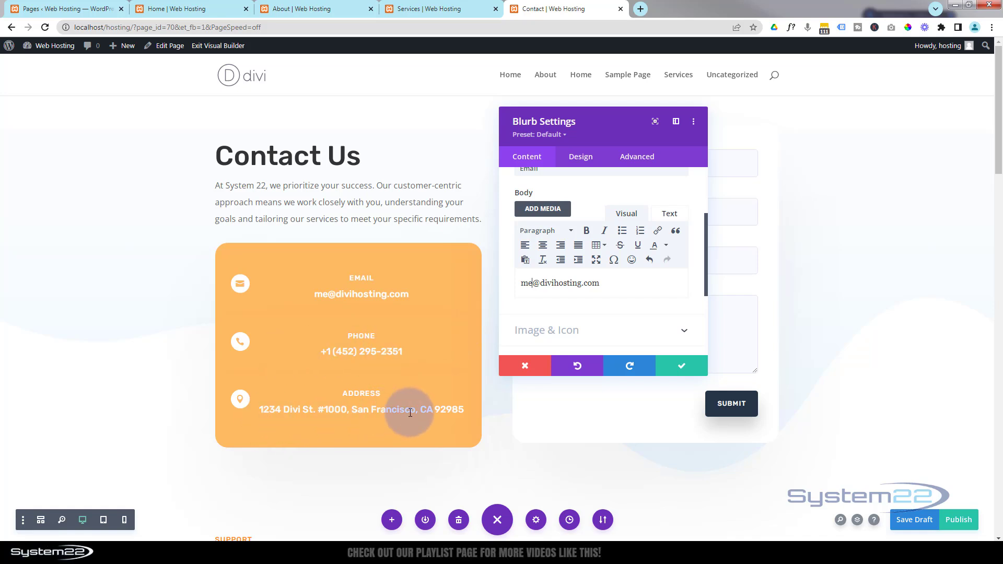
left_click(682, 369)
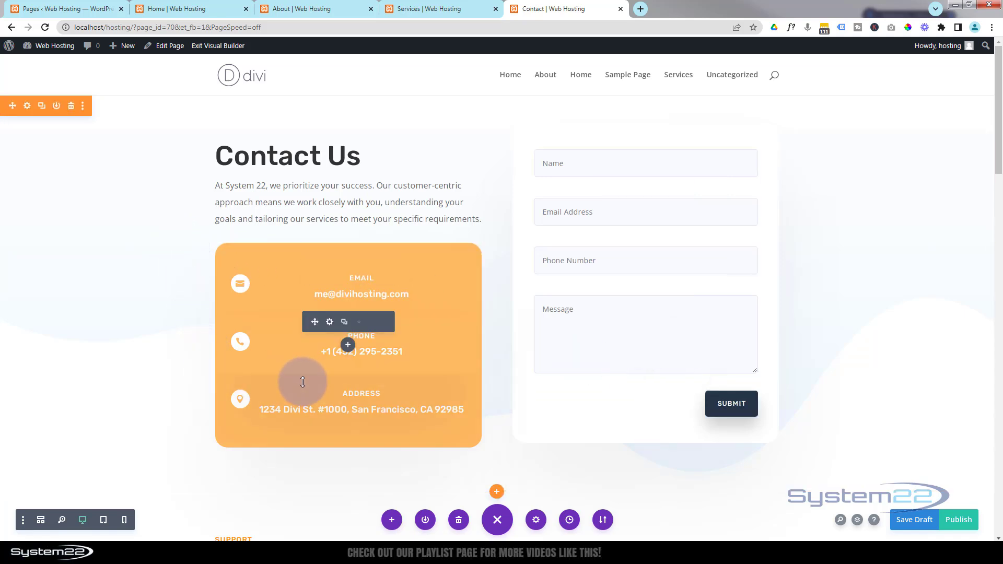
Step: Change the background colour of the Email, Phone and Address blurbs to blue #0c71c3 and save each blurb
left_click(330, 269)
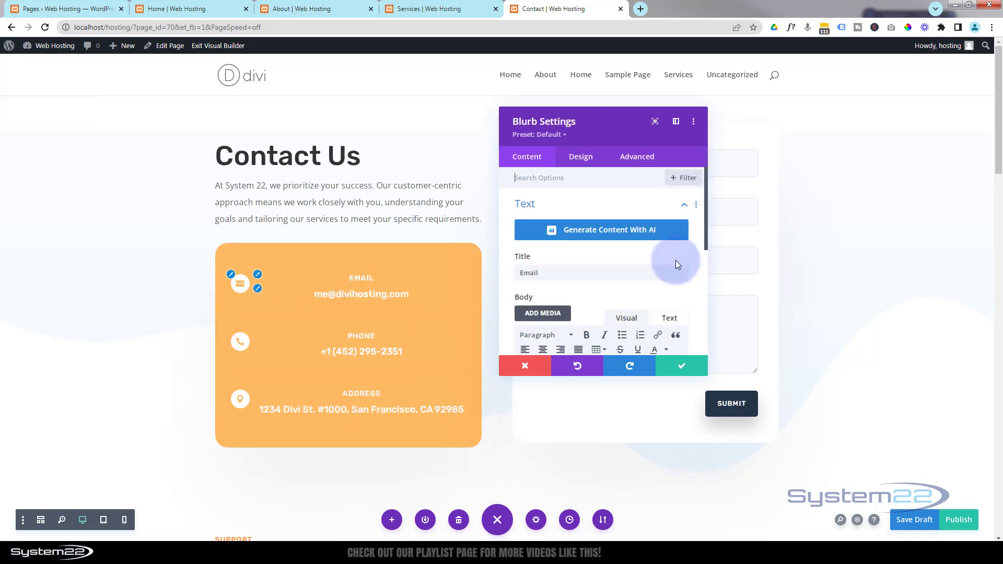
scroll(657, 255, "down", 4)
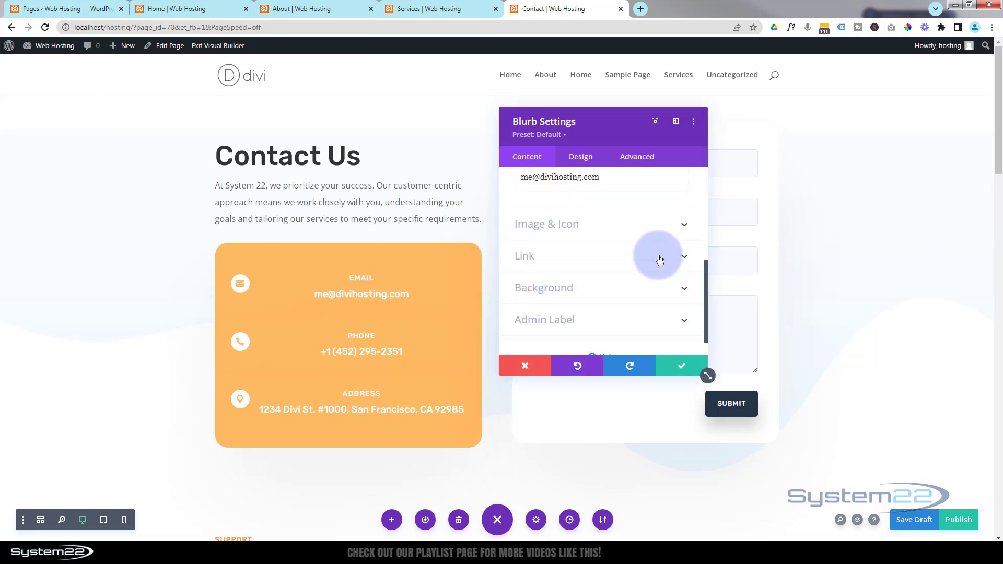
left_click(628, 261)
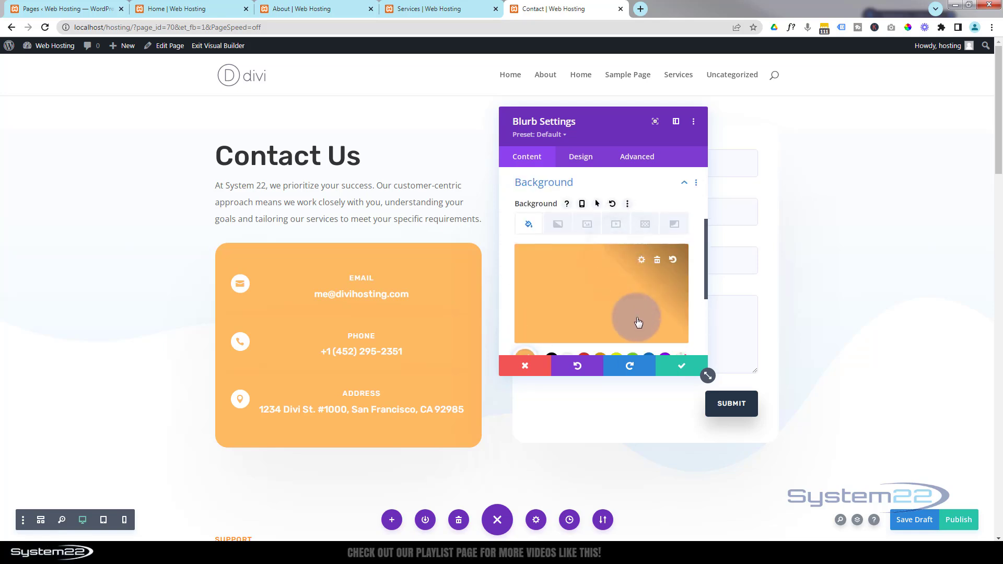
scroll(629, 313, "down", 2)
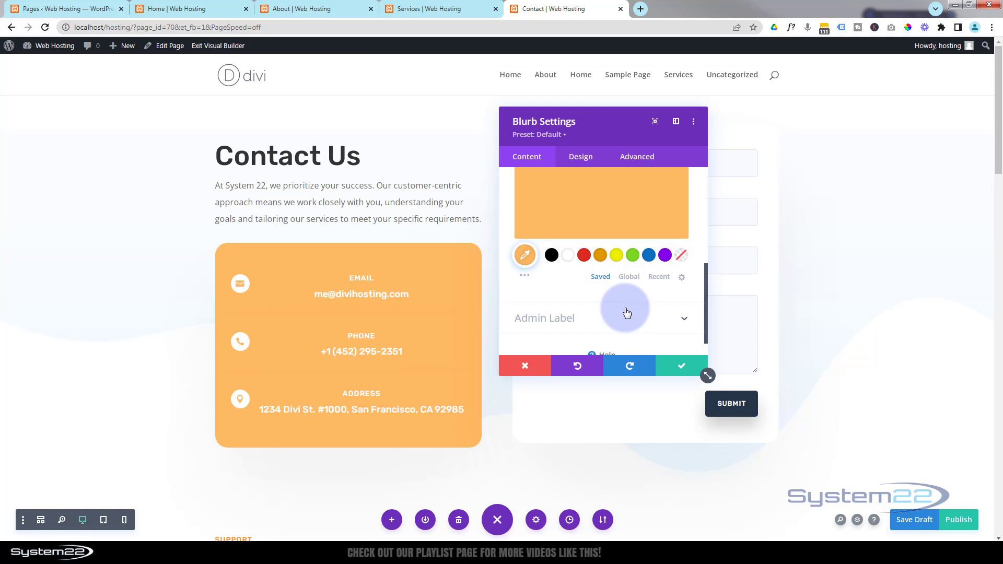
scroll(627, 312, "up", 1)
left_click(649, 308)
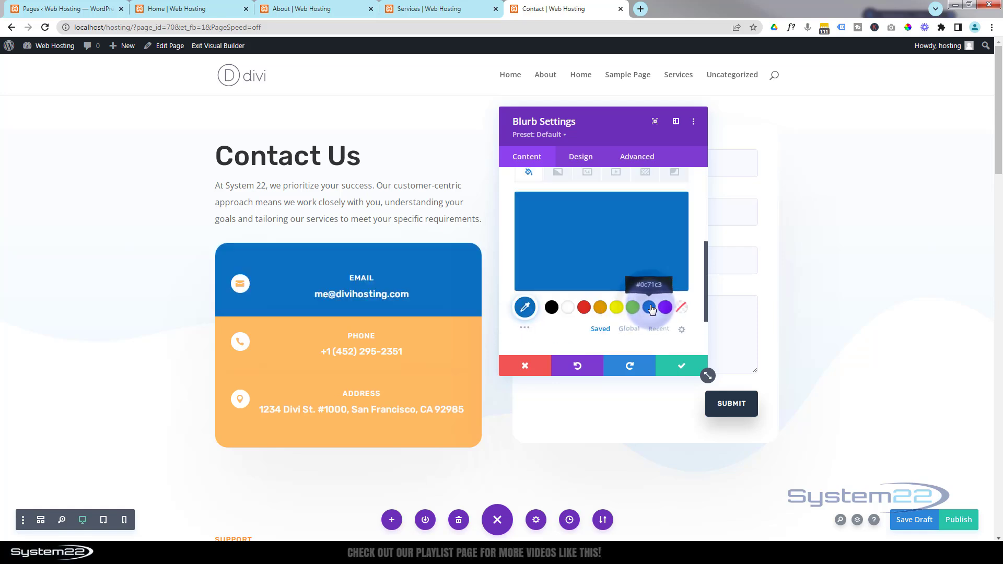
left_click(681, 370)
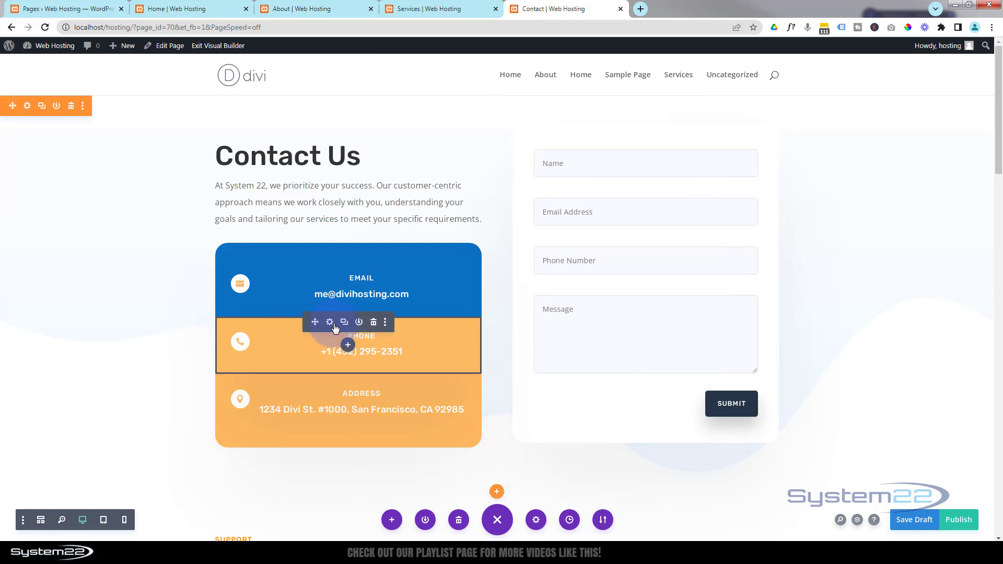
left_click(329, 325)
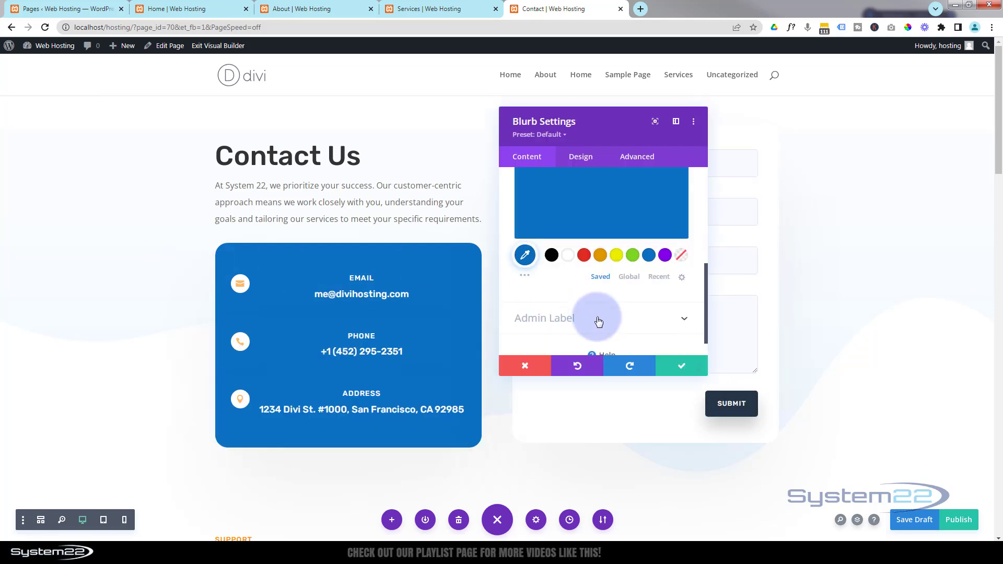
left_click(669, 370)
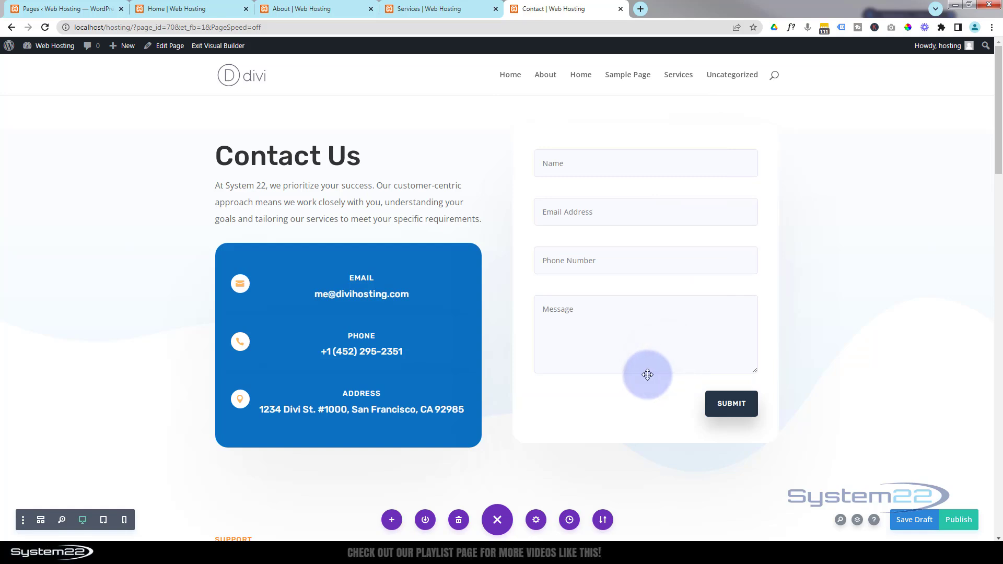
Step: Set the contact form's success message to "Message Sent!"
left_click(627, 177)
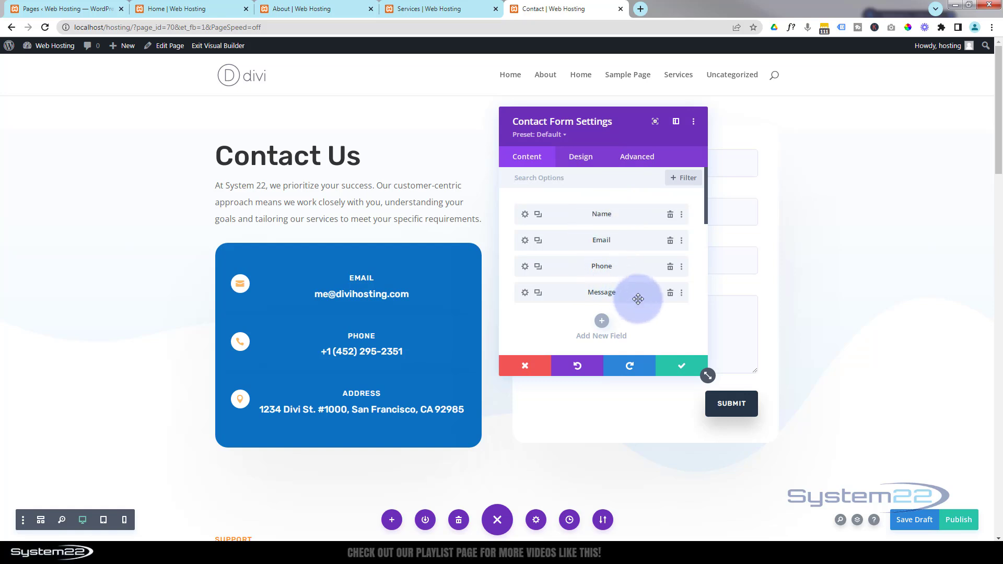
scroll(636, 299, "down", 5)
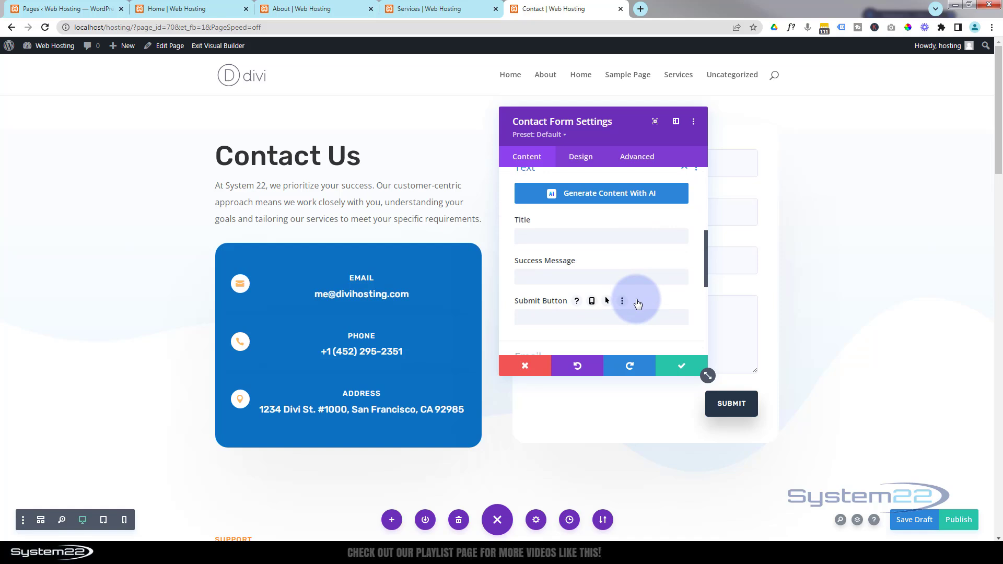
scroll(638, 304, "down", 1)
left_click(530, 226)
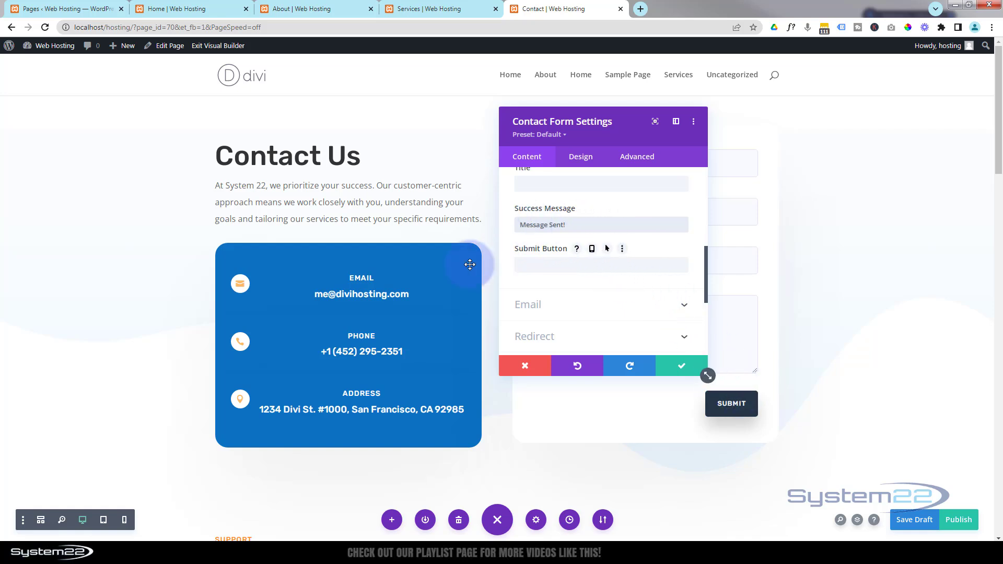
Step: Enter the recipient email address for the contact form's submissions and save the form settings
scroll(639, 276, "down", 1)
left_click(564, 262)
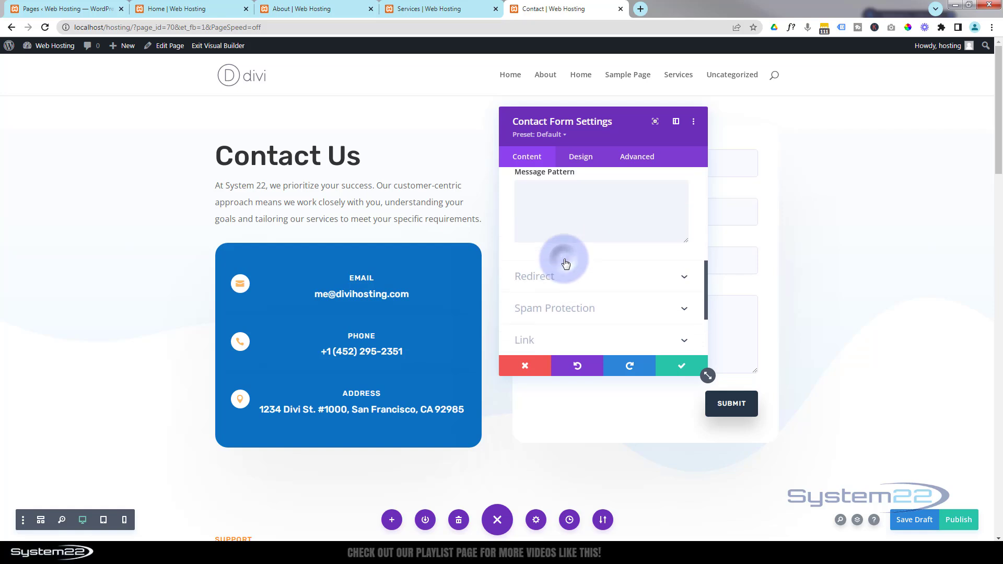
left_click(525, 223)
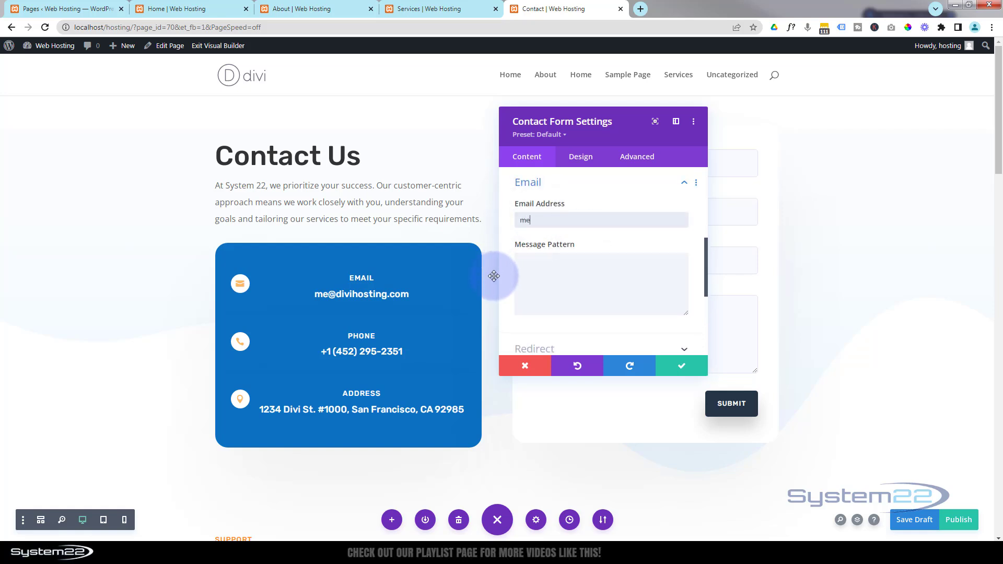
type("ail.com")
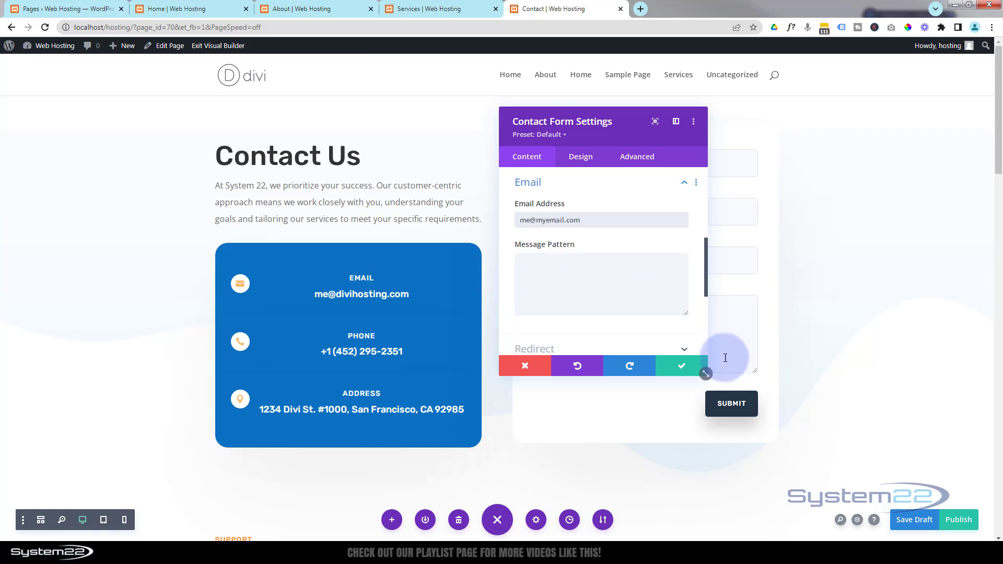
left_click(680, 366)
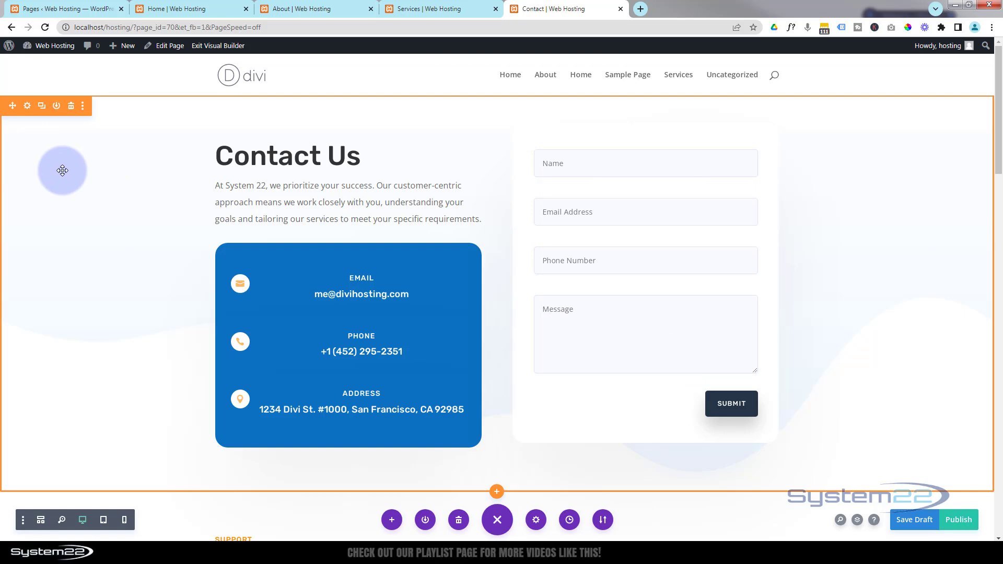
Step: Remove the existing wave background image from the section holding Contact Us and the contact form
scroll(70, 193, "down", 4)
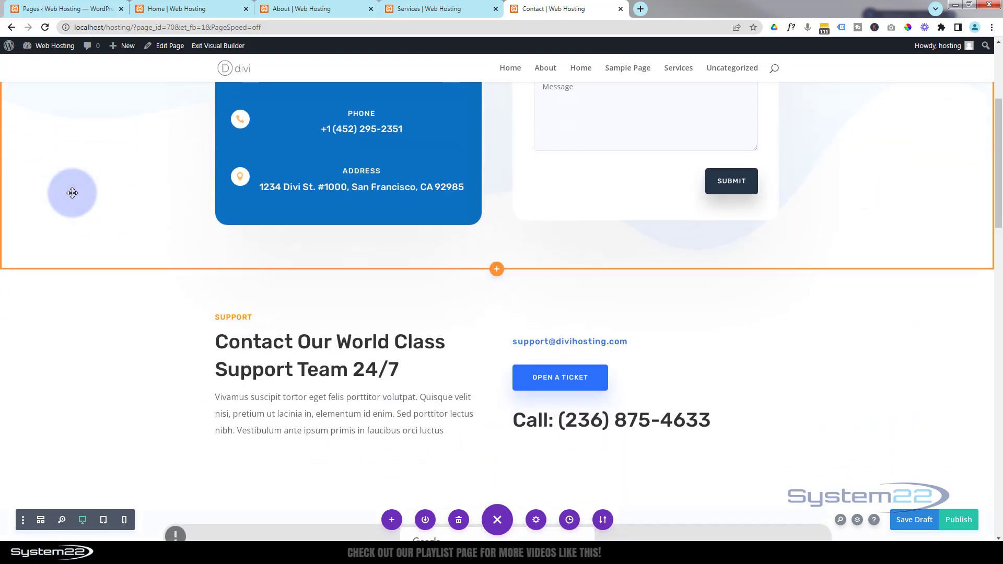
scroll(73, 193, "up", 4)
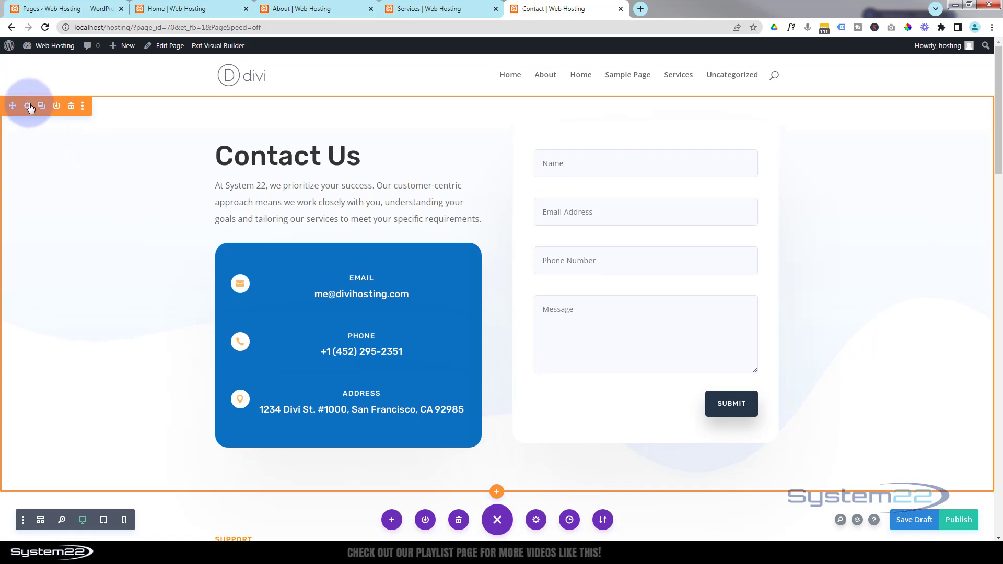
left_click(28, 107)
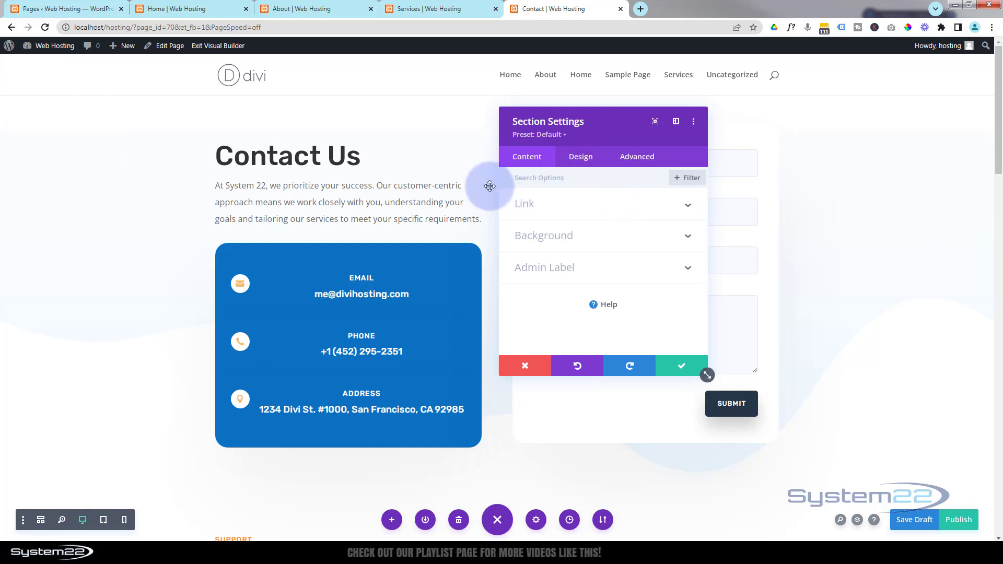
left_click(598, 240)
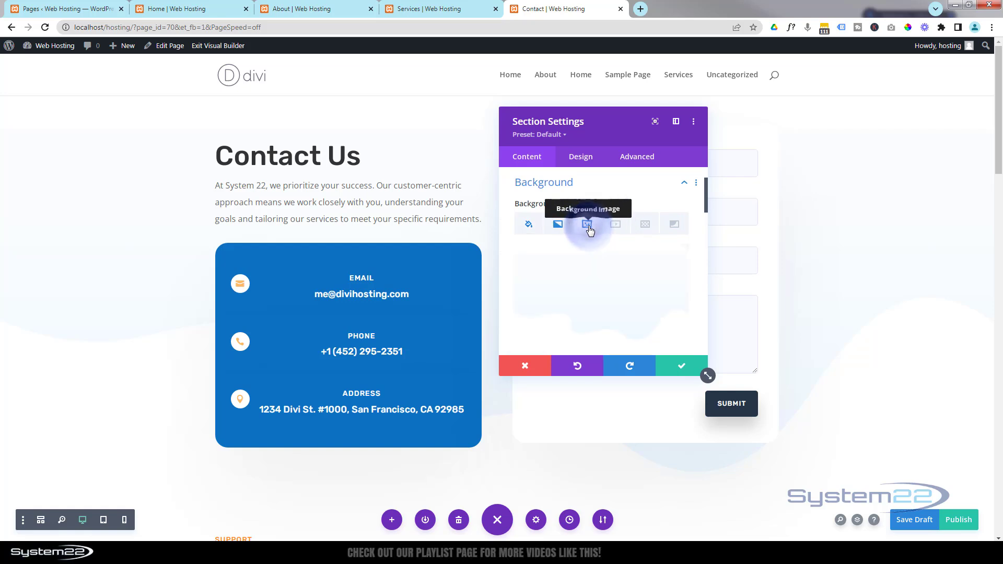
left_click(588, 228)
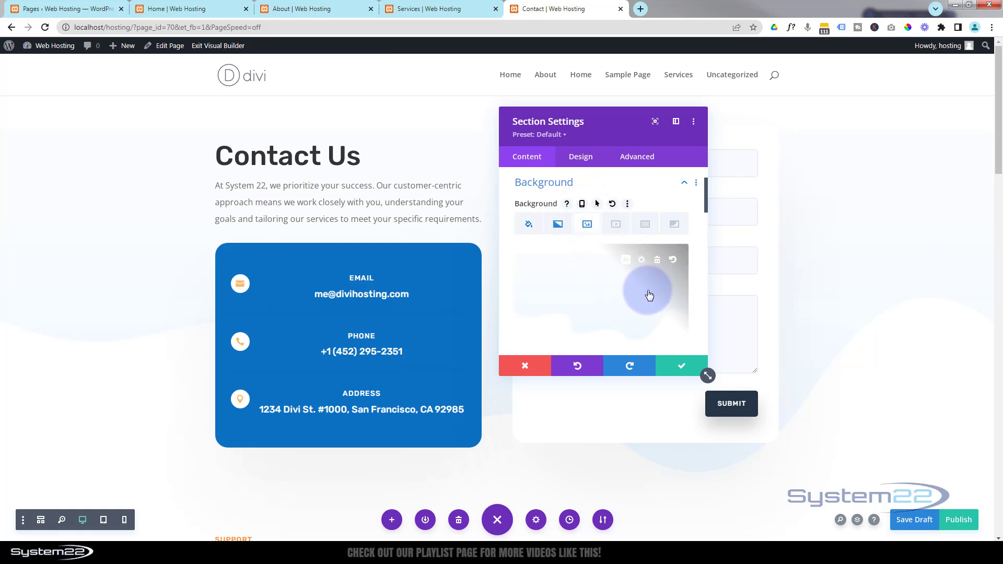
left_click(658, 261)
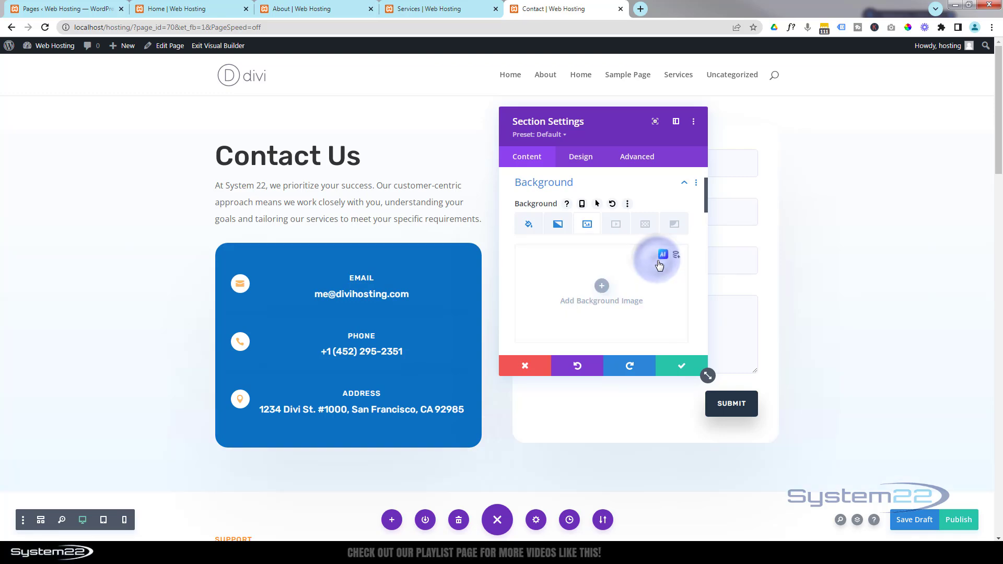
Step: Upload the futuristic office picture as the Contact Us section's background image and set its size to Cover
left_click(603, 288)
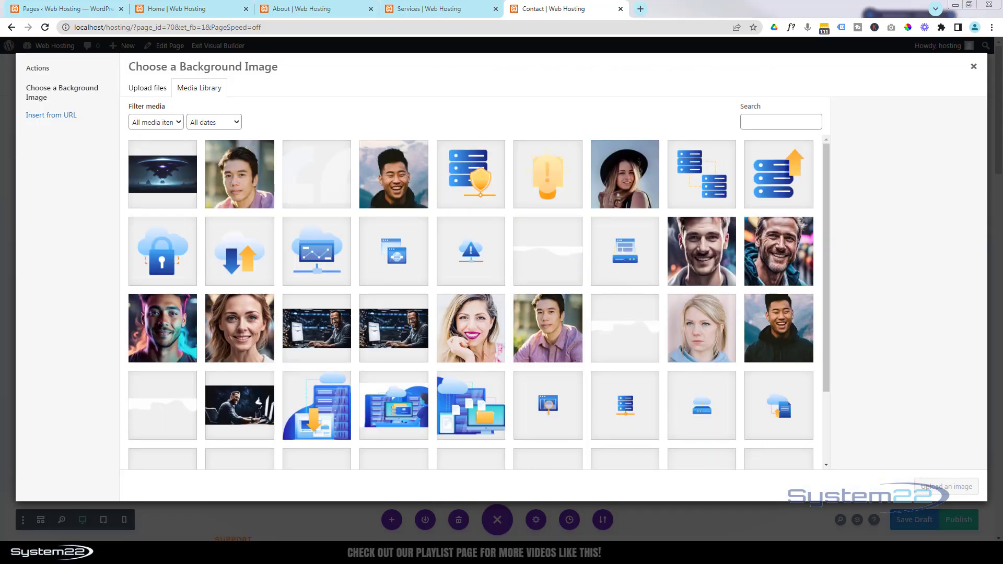
left_click_drag(0, 178, 157, 183)
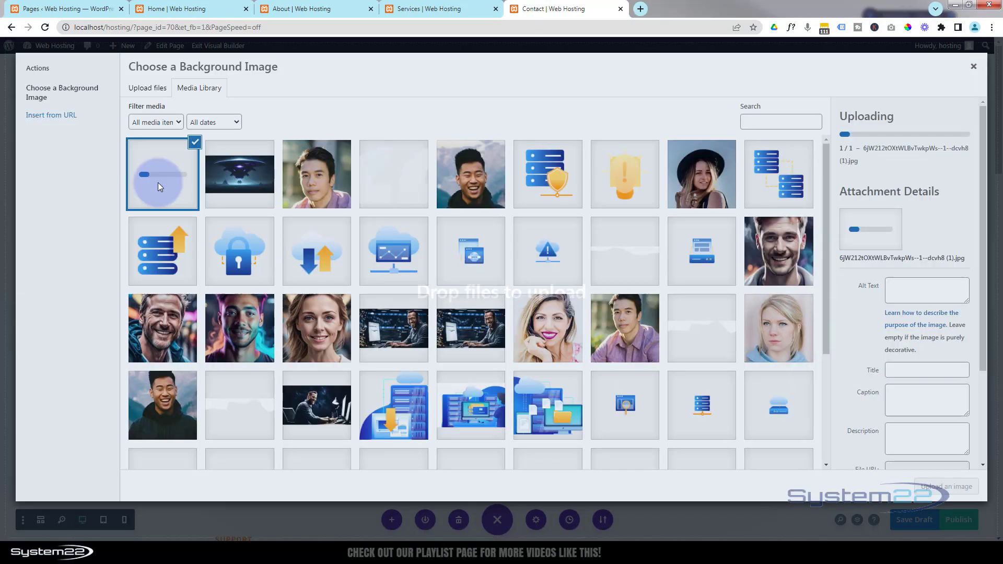
left_click(939, 490)
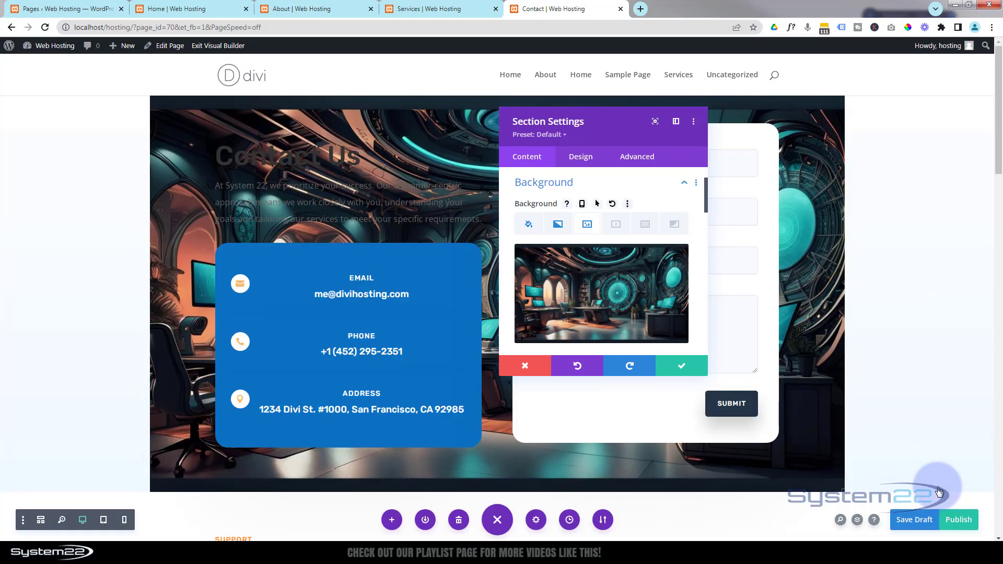
scroll(633, 296, "down", 3)
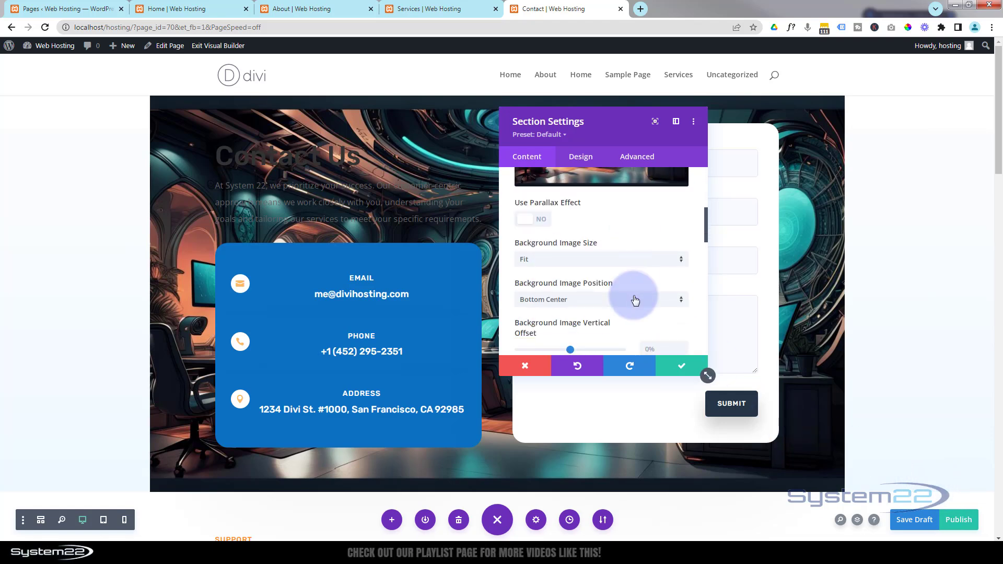
left_click(551, 260)
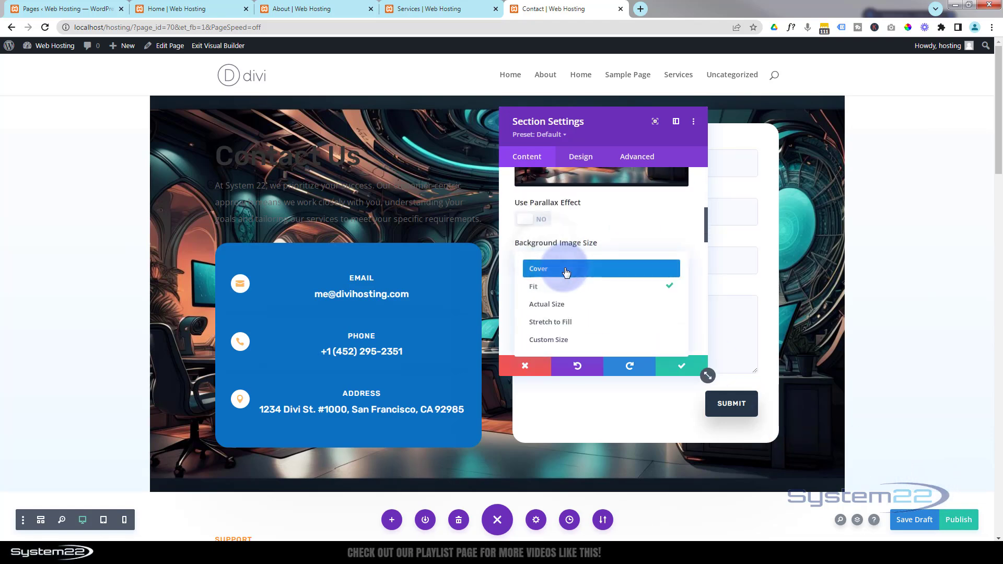
left_click(566, 270)
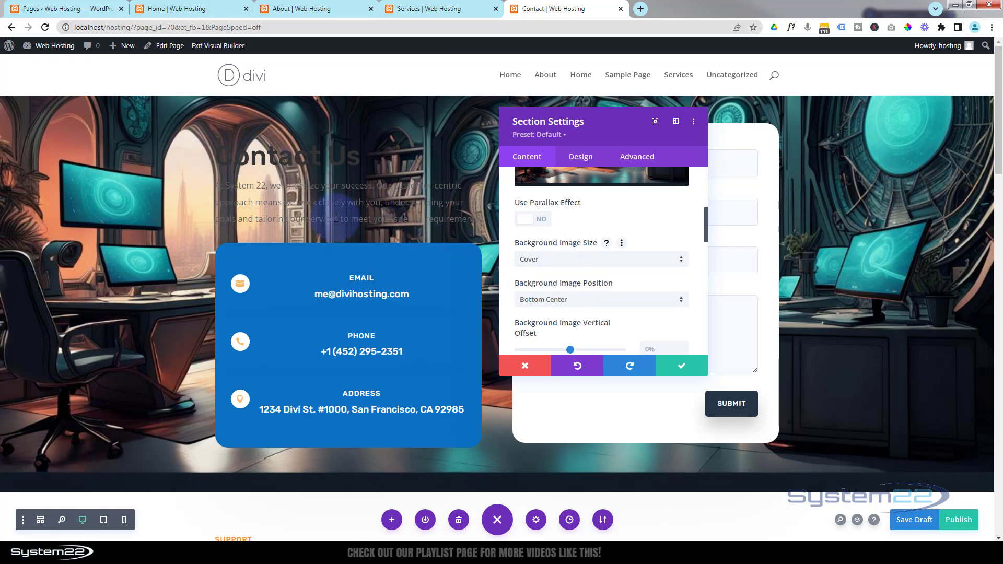
Step: Delete the Contact Us section's background gradient and set its background colour to blue #0c71c3
scroll(682, 328, "up", 5)
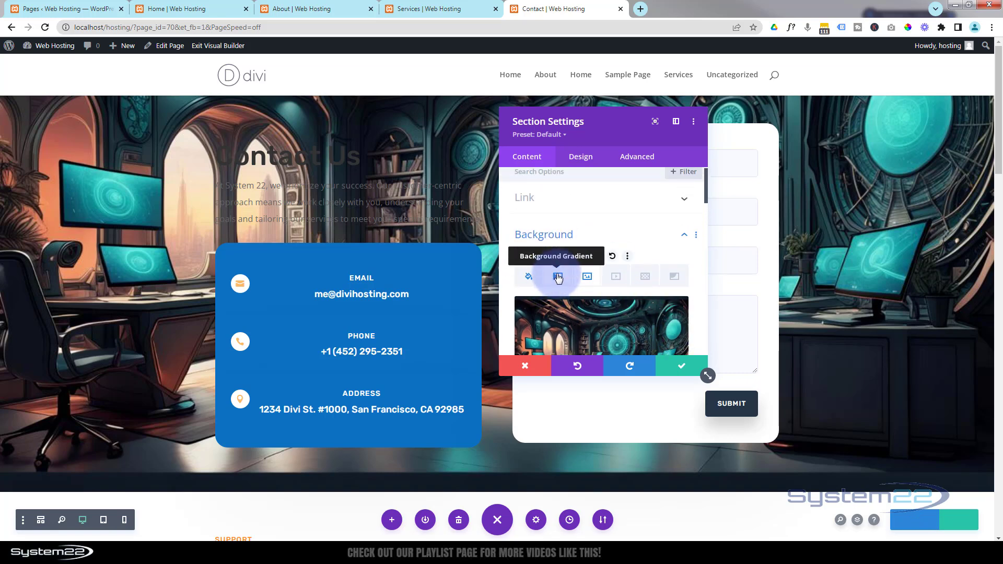
left_click(558, 277)
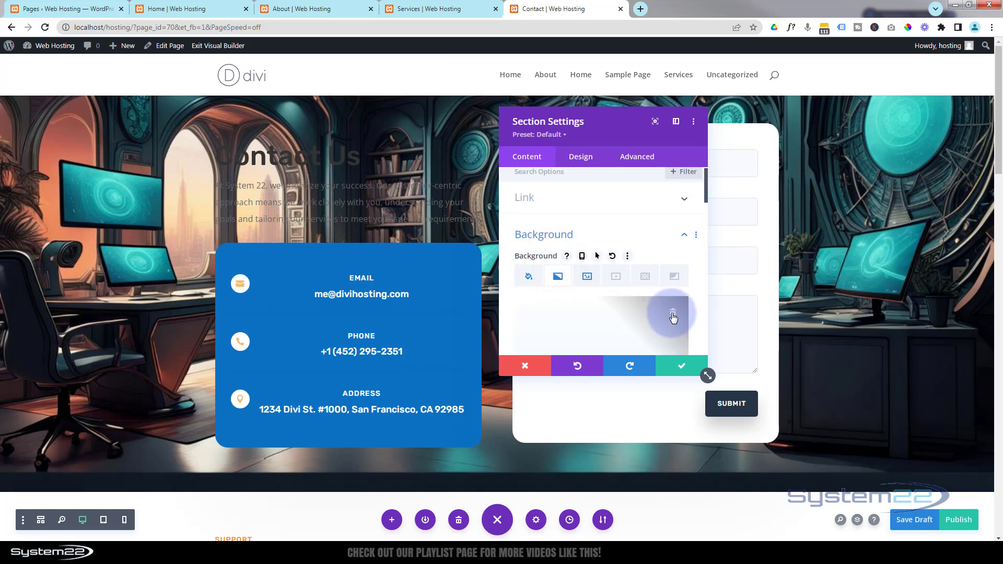
left_click(529, 277)
scroll(563, 296, "down", 1)
scroll(564, 298, "down", 3)
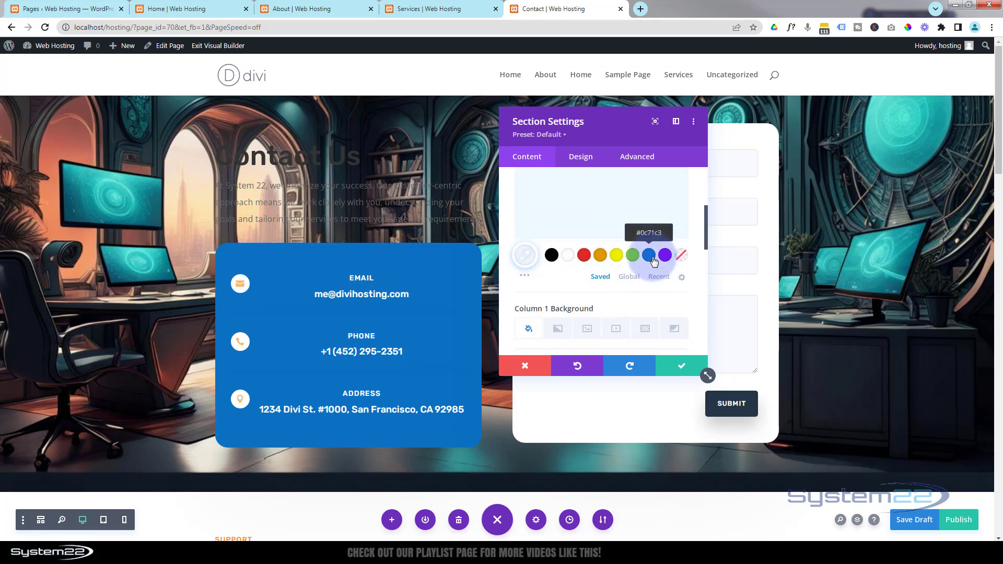
left_click(653, 260)
scroll(598, 293, "up", 4)
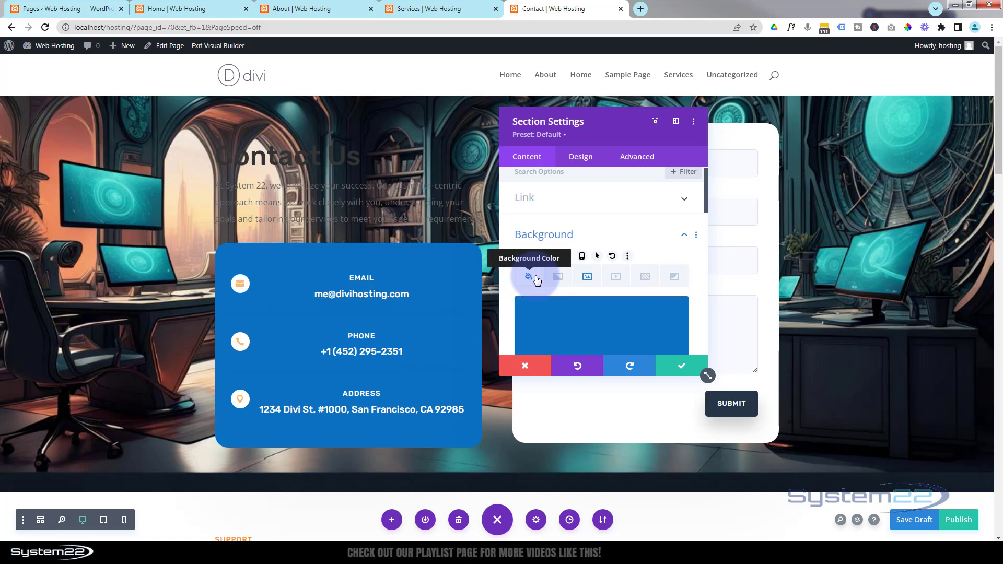
Step: Enlarge the section settings window and set the background image blend to Saturation
left_click_drag(708, 376, 714, 432)
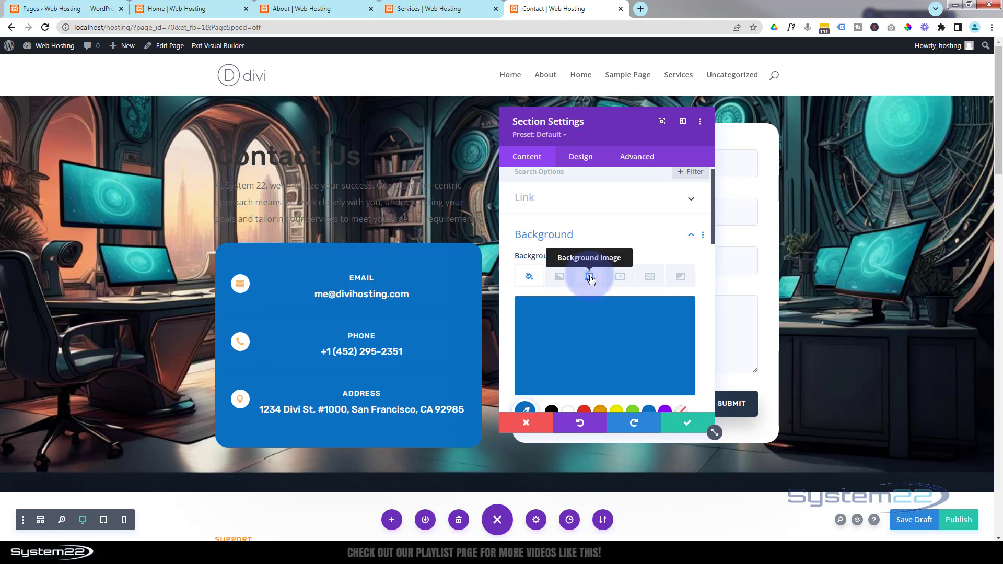
left_click(590, 280)
scroll(601, 290, "down", 2)
scroll(602, 293, "down", 5)
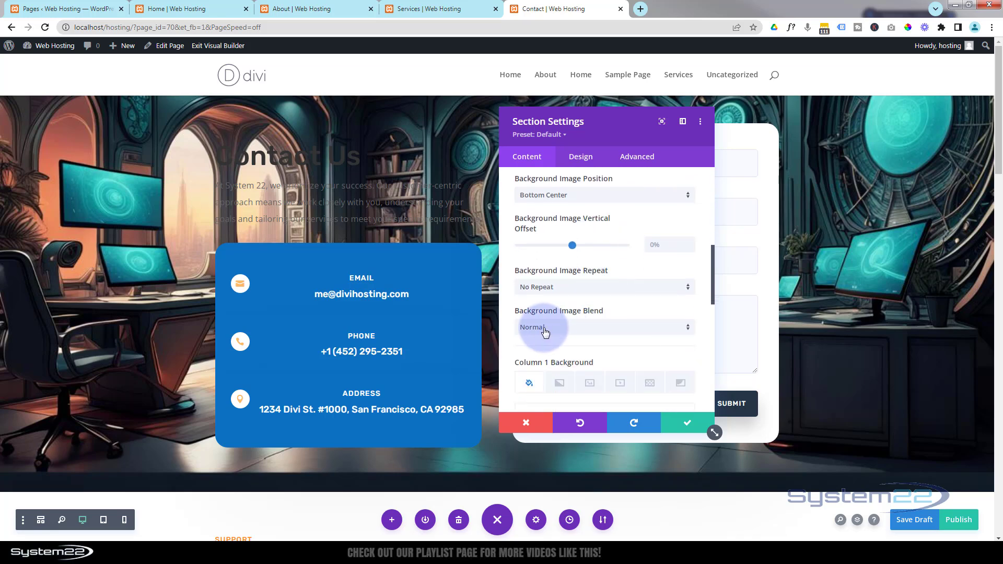
left_click(577, 327)
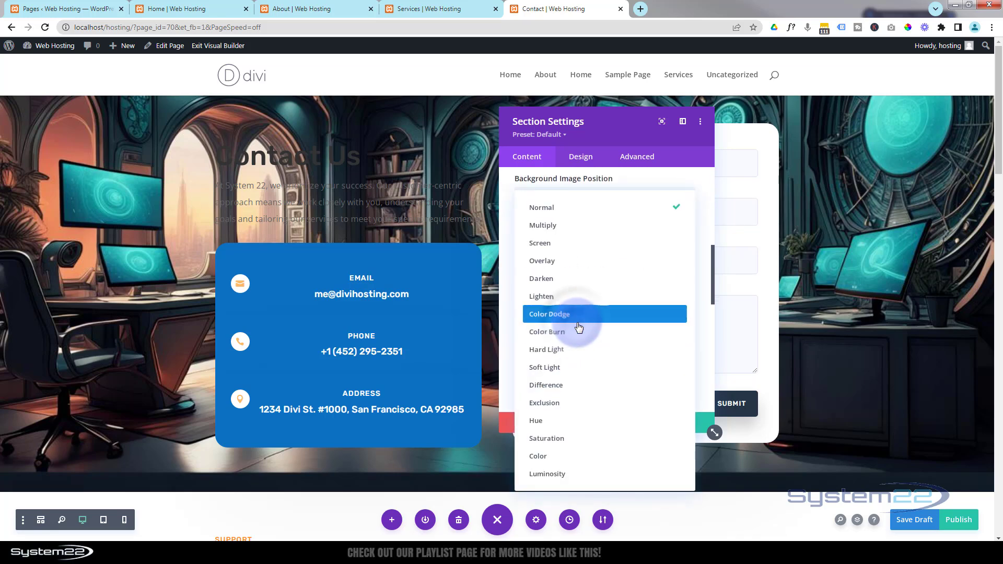
left_click(588, 439)
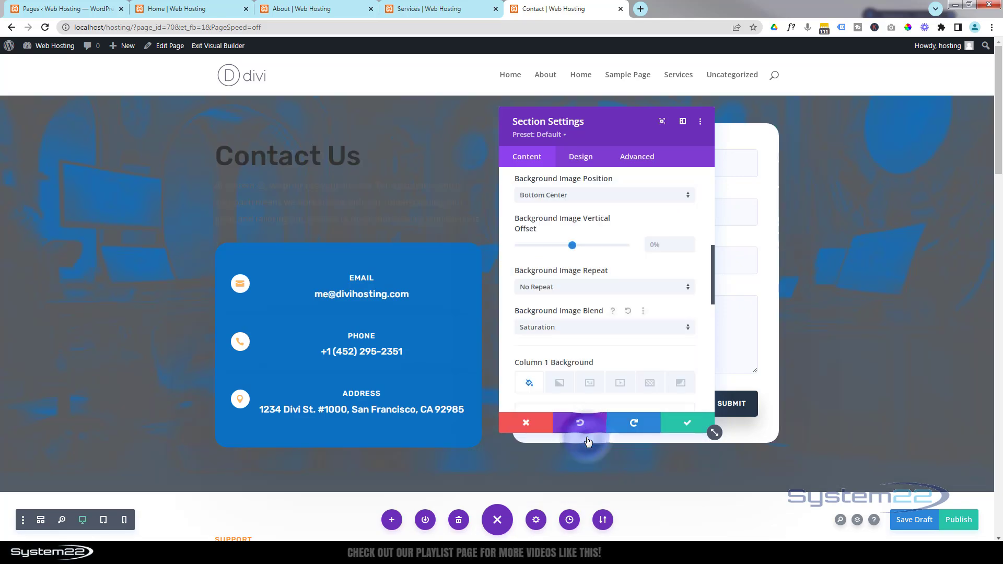
Step: Try the Luminosity blend on the Contact Us section's background image, and settle on Multiply
left_click(578, 328)
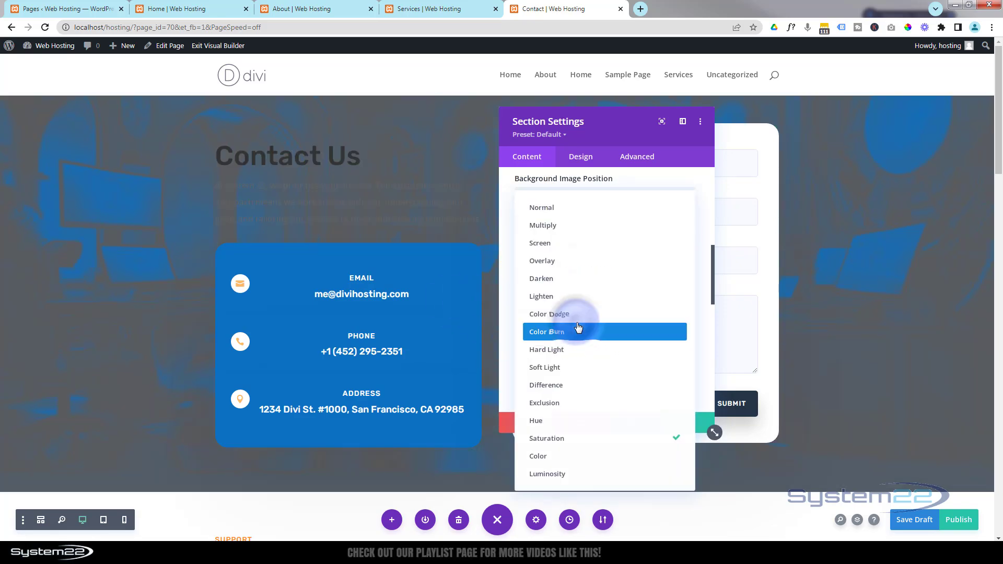
left_click(588, 474)
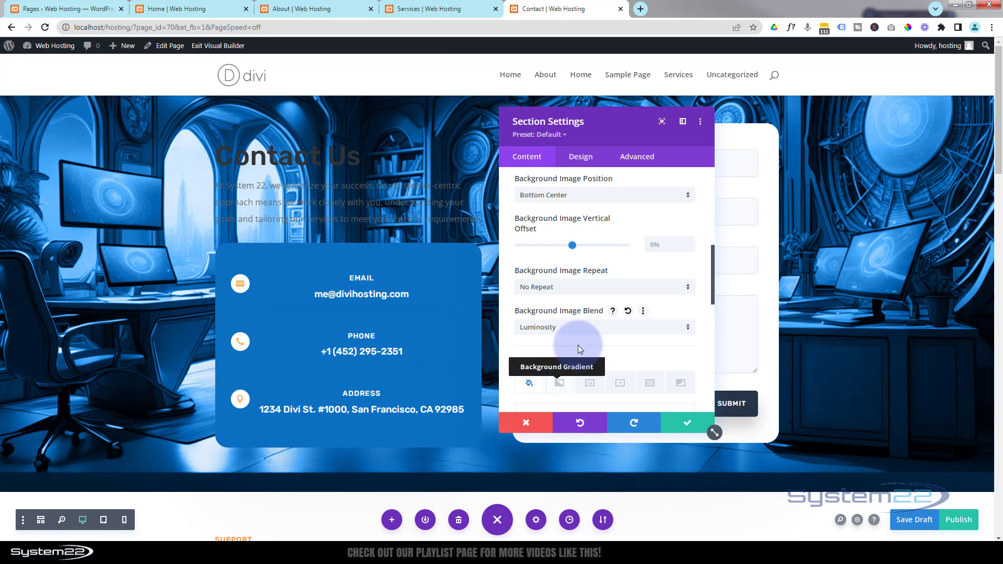
left_click(584, 328)
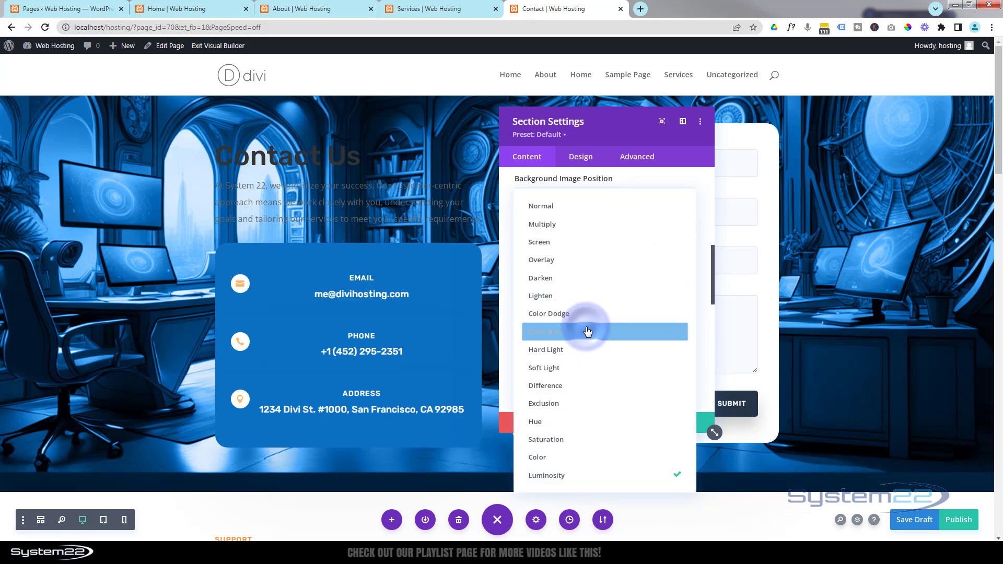
left_click(559, 223)
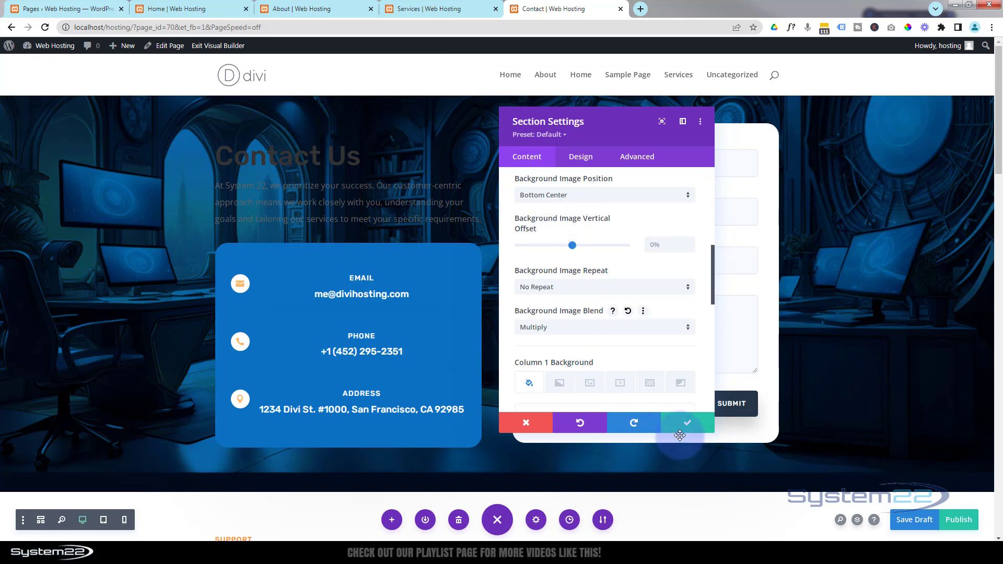
Step: Add a layered wave divider at the bottom of the Contact Us section, set its height to 231px, and save the section settings
left_click(584, 158)
left_click(610, 236)
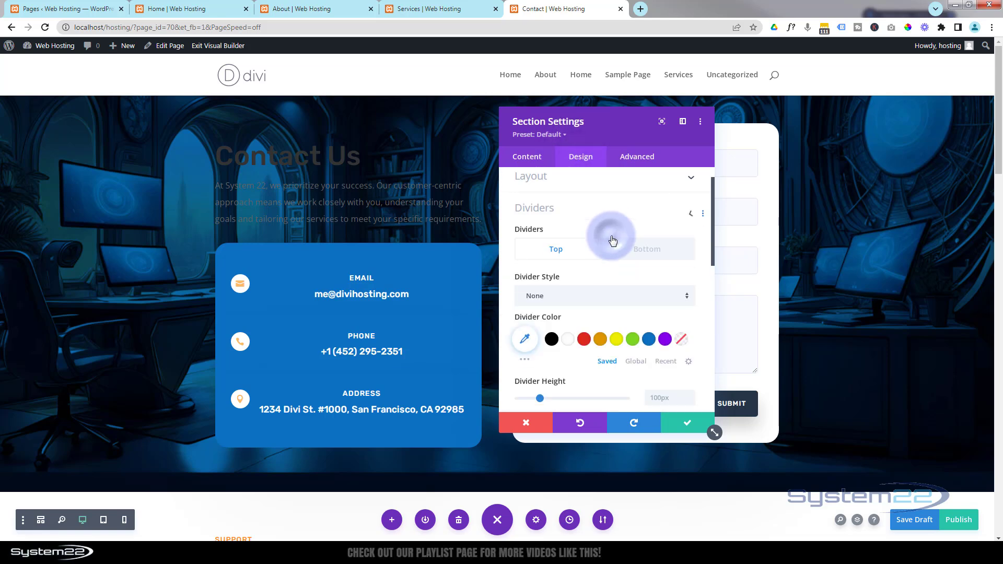
left_click(646, 223)
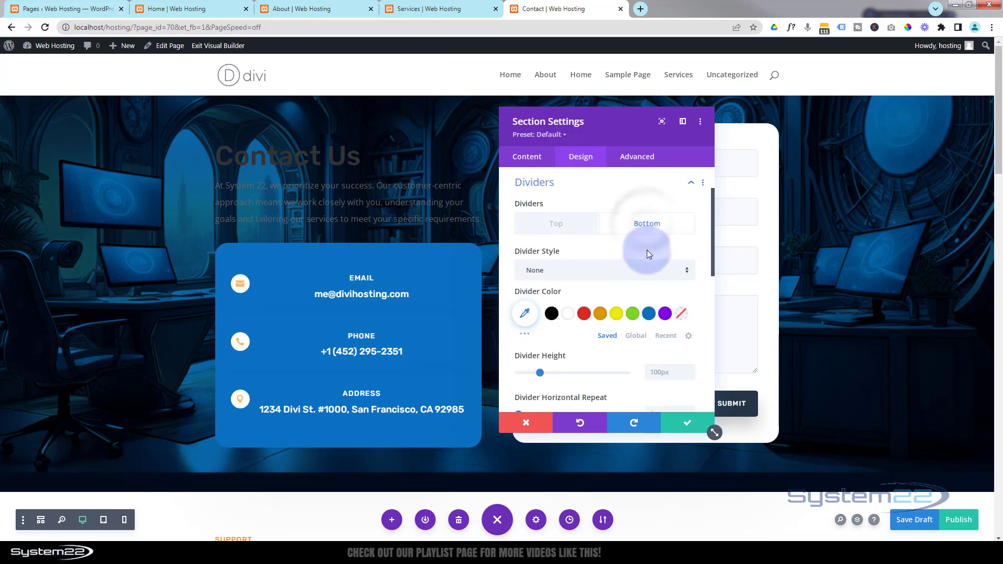
left_click(634, 272)
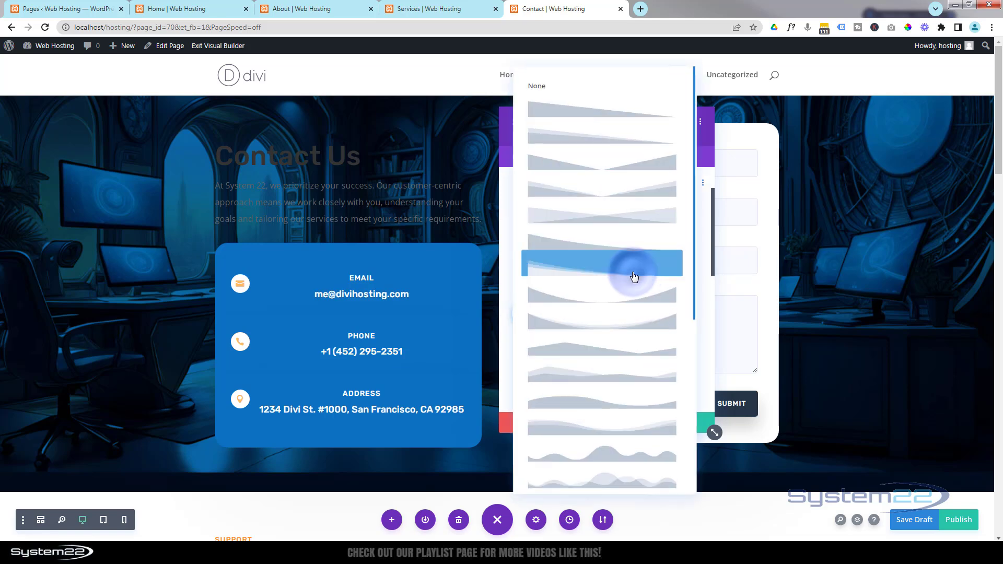
left_click(636, 430)
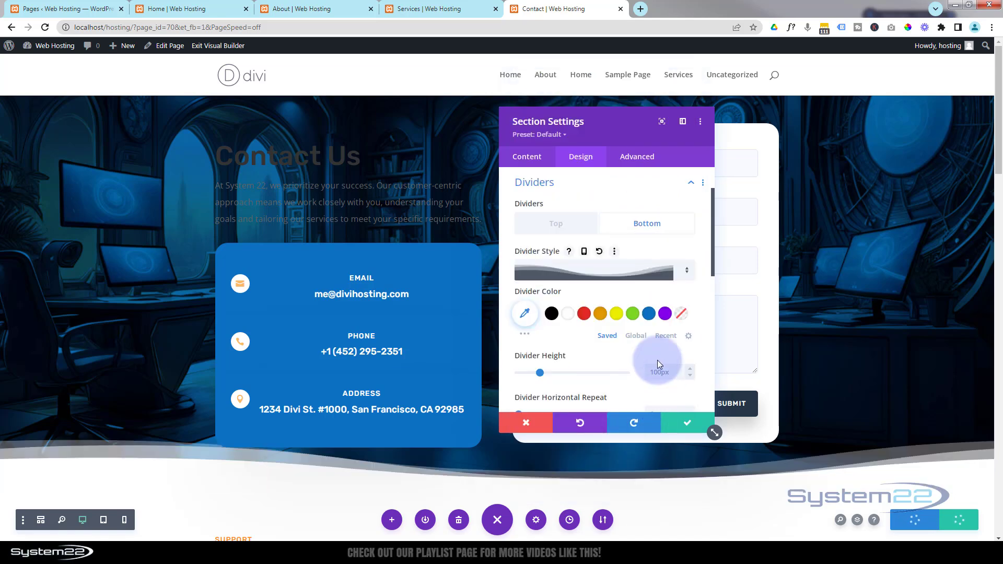
scroll(657, 360, "down", 2)
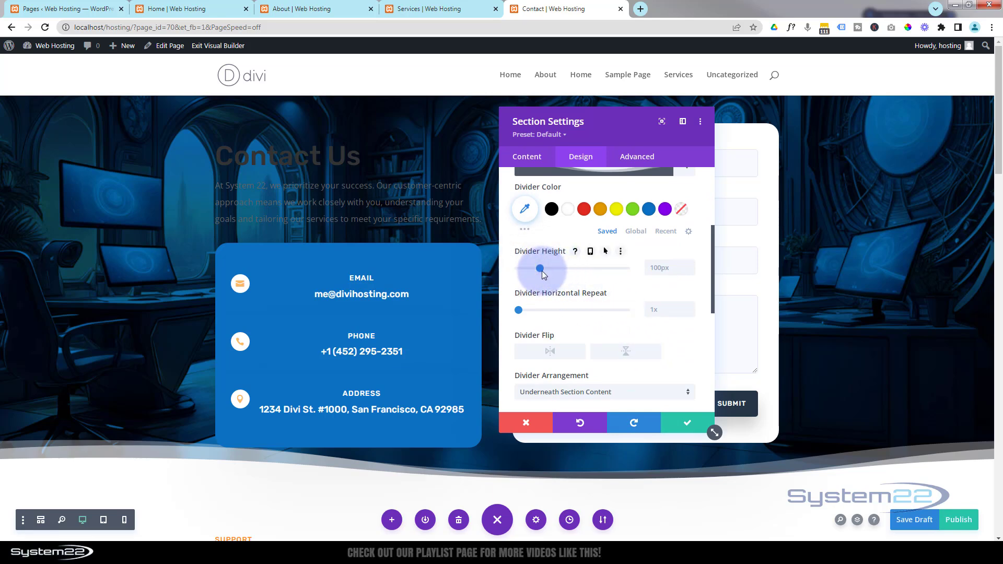
left_click_drag(542, 269, 569, 272)
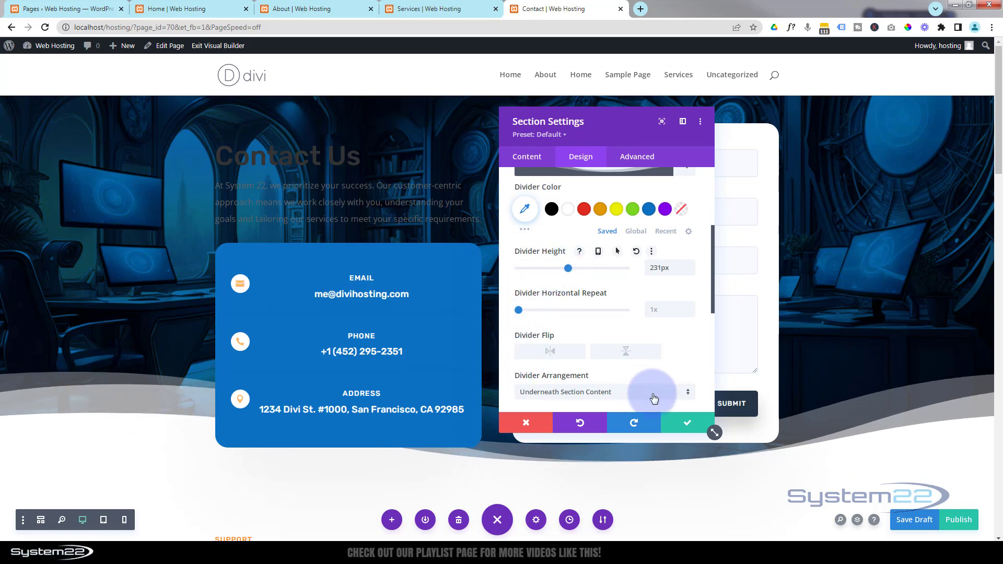
left_click(690, 424)
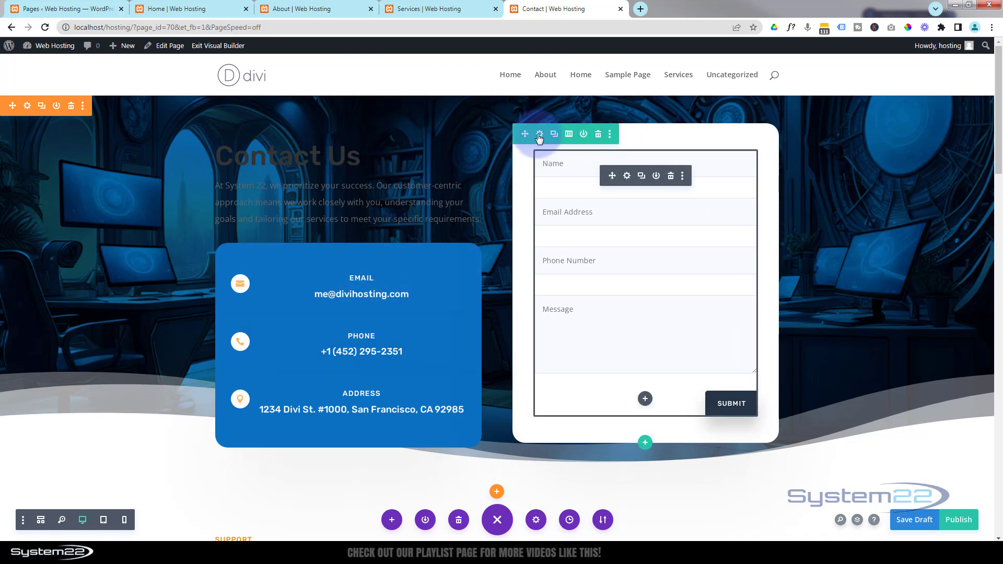
Step: Set the contact form row's bottom margin to 150px and save the row settings
left_click(539, 136)
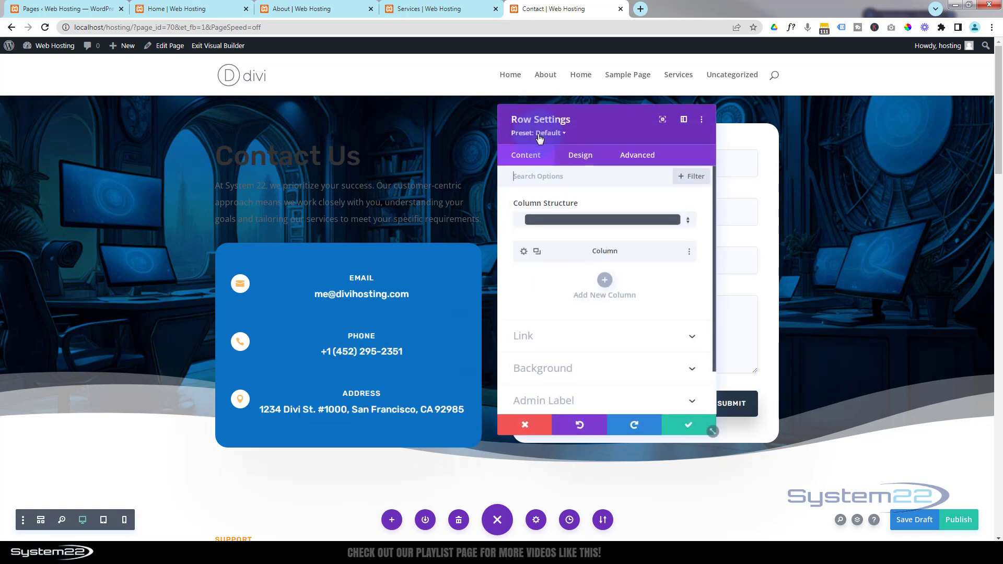
left_click(582, 160)
left_click(593, 249)
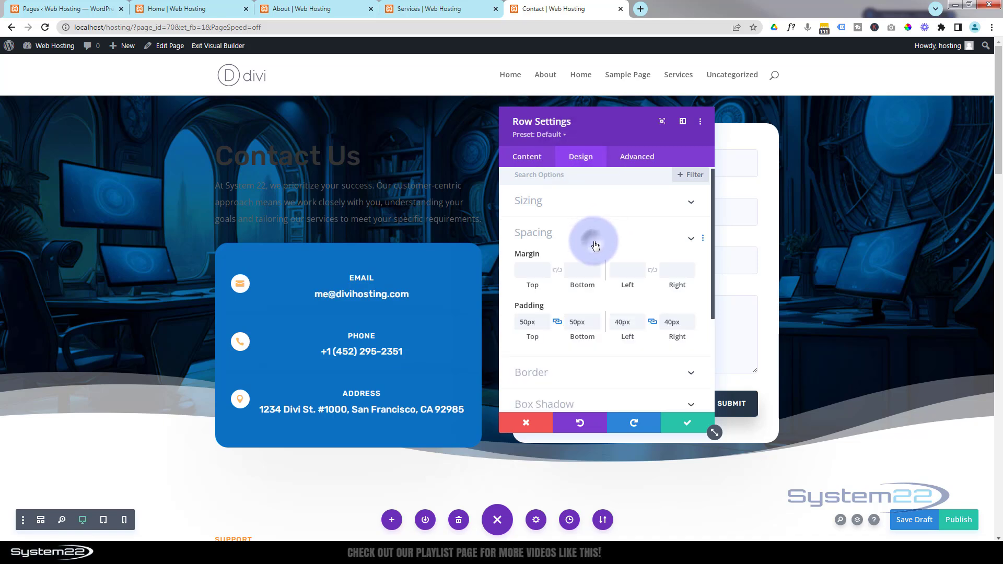
left_click(574, 219)
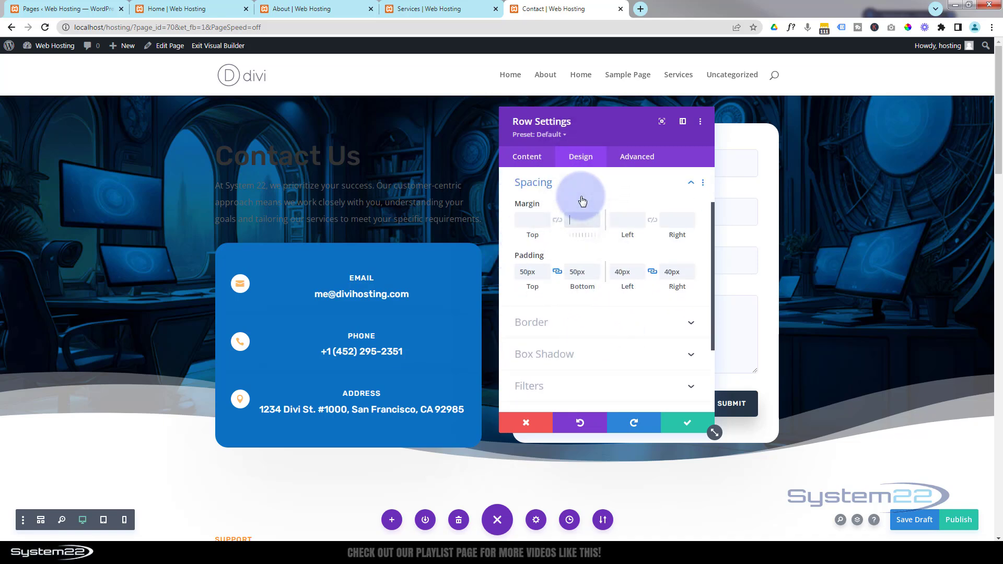
left_click(583, 202)
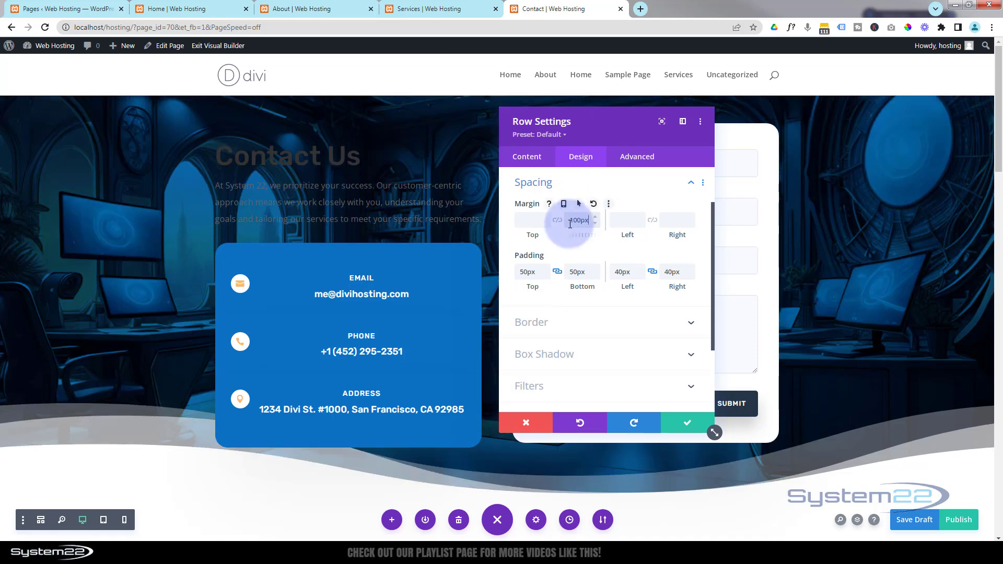
left_click(576, 222)
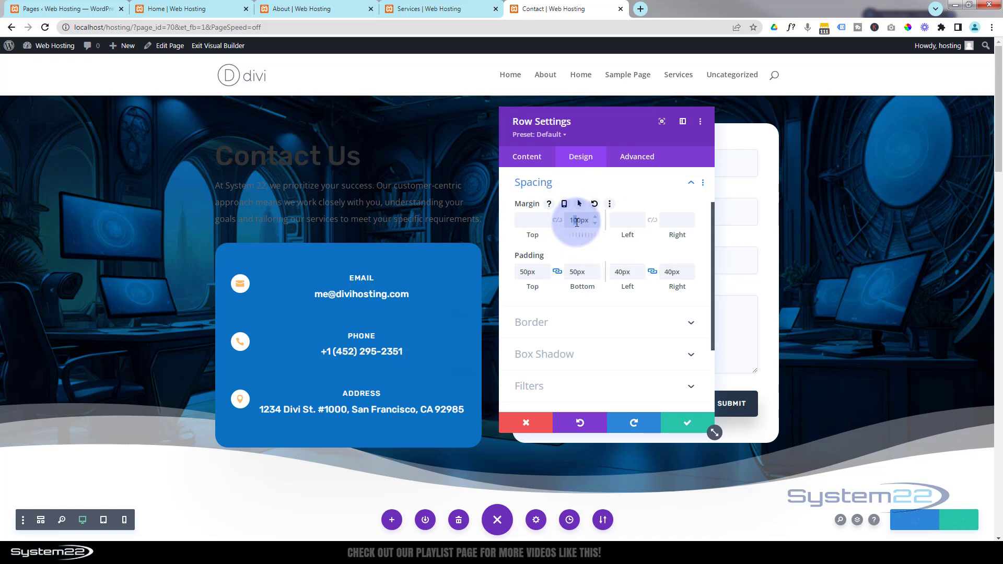
type("5")
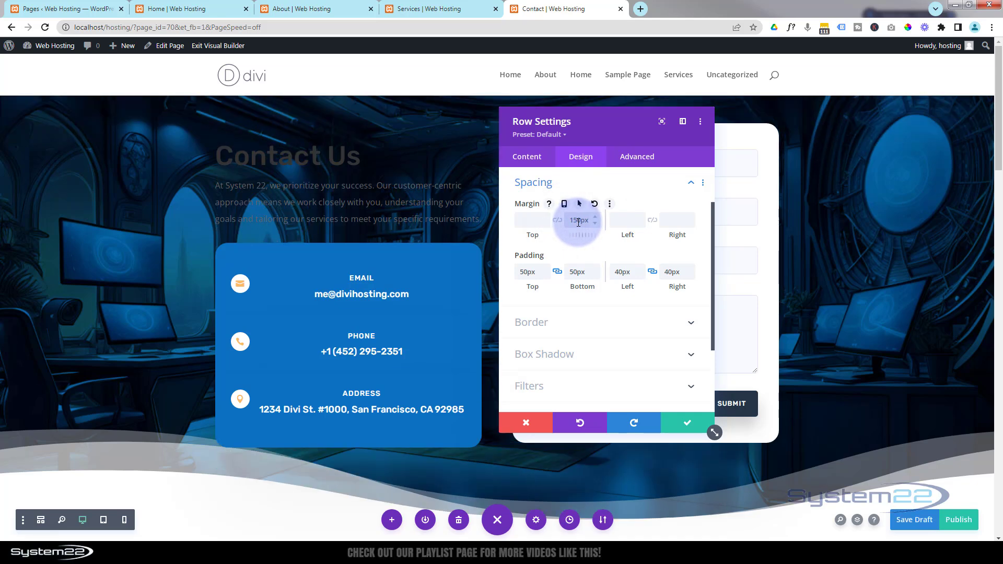
left_click(687, 425)
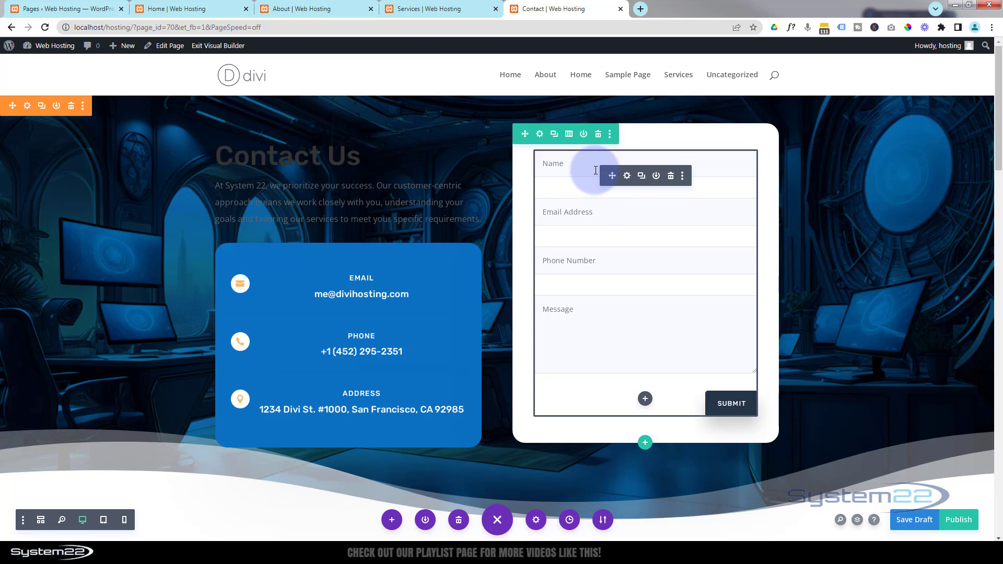
left_click(628, 178)
scroll(560, 314, "down", 10)
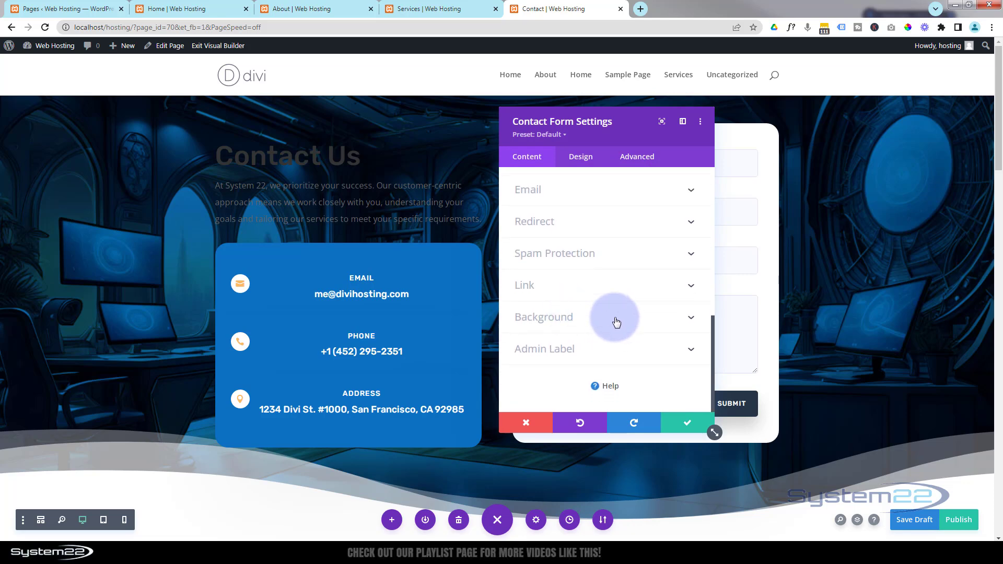
left_click(610, 312)
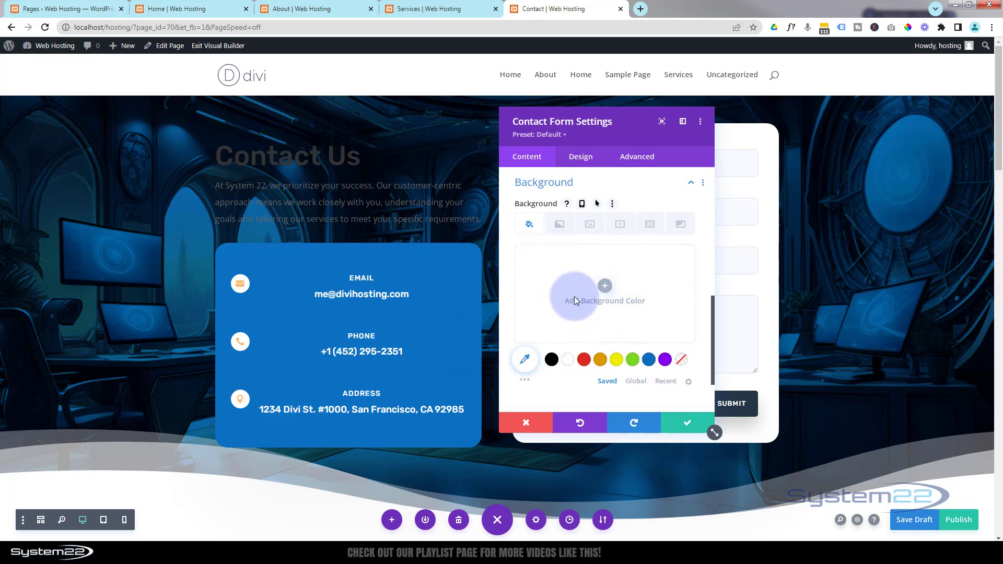
left_click(535, 424)
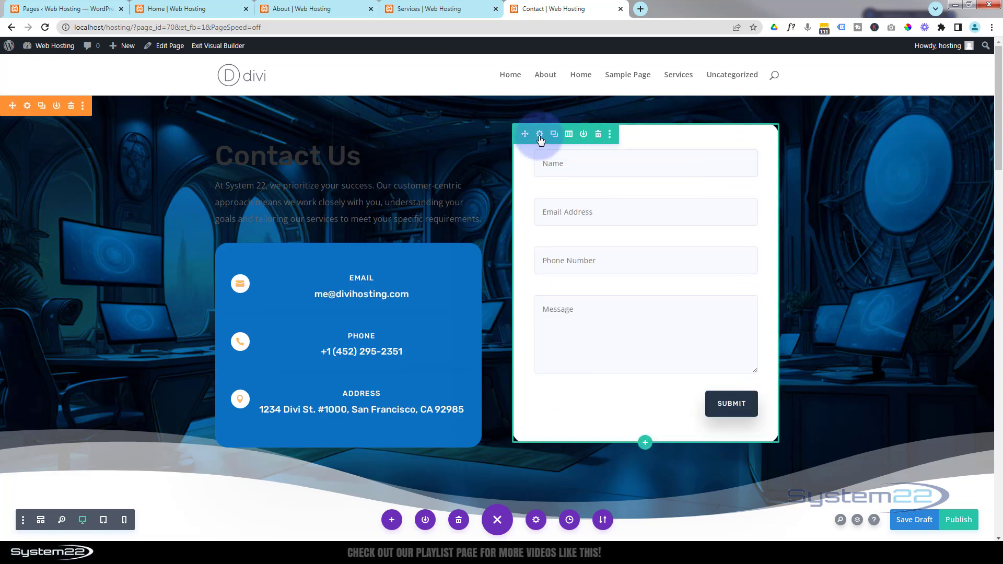
Step: Make the contact form row's background semi-transparent white, rgba(255,255,255,0.69), and save the row settings
left_click(539, 137)
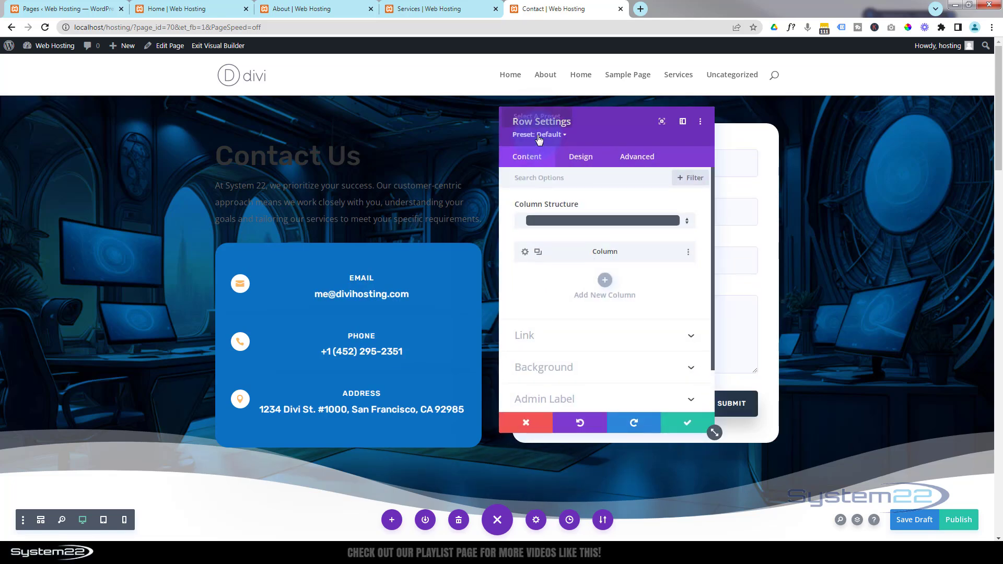
left_click(596, 366)
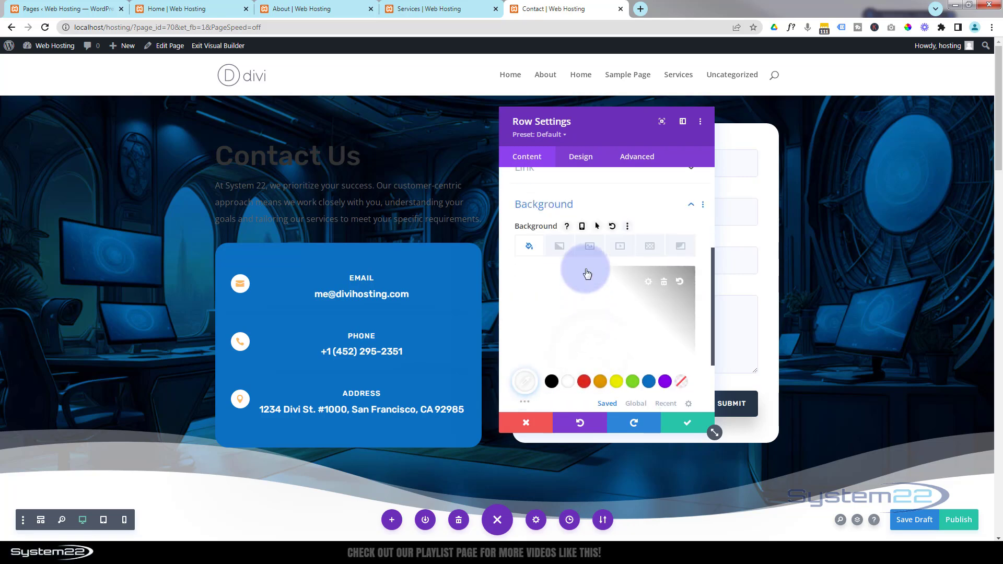
left_click_drag(603, 133, 285, 166)
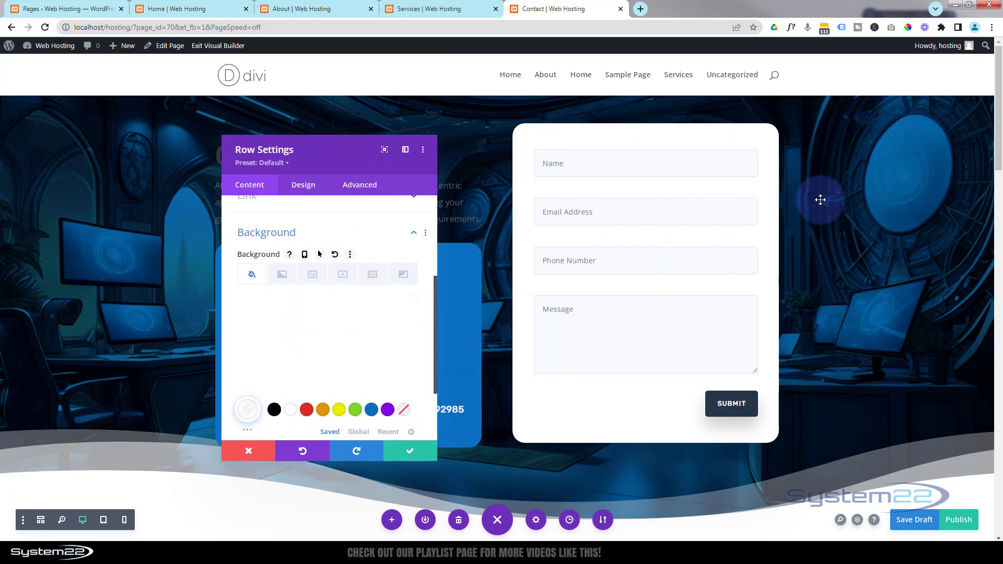
left_click(296, 321)
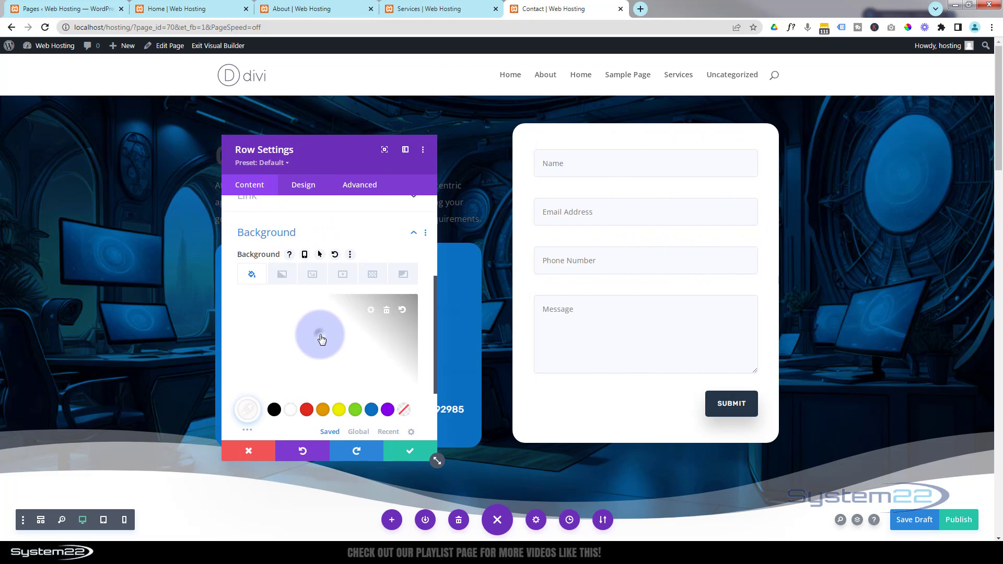
left_click(407, 313)
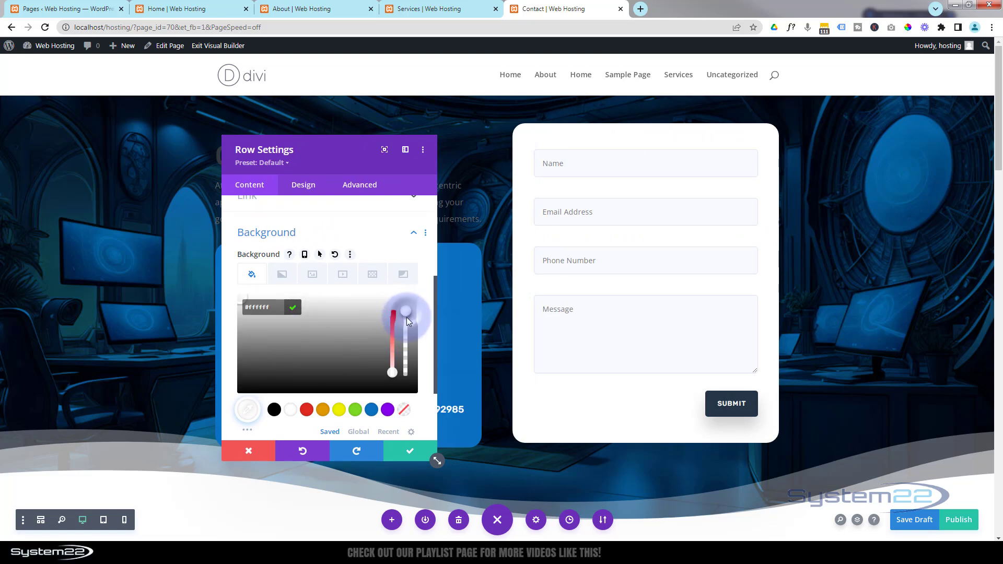
left_click_drag(408, 321, 406, 341)
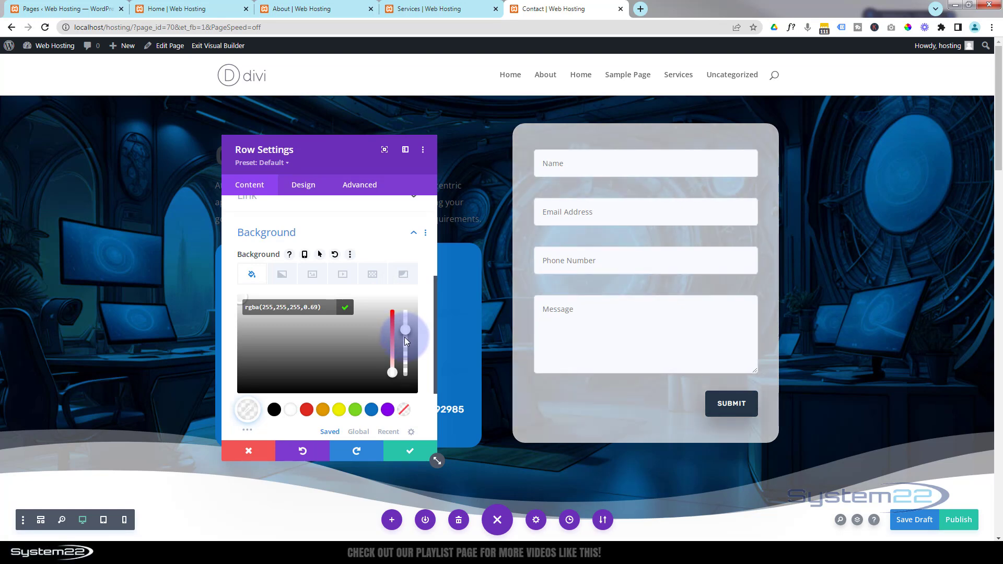
left_click(412, 450)
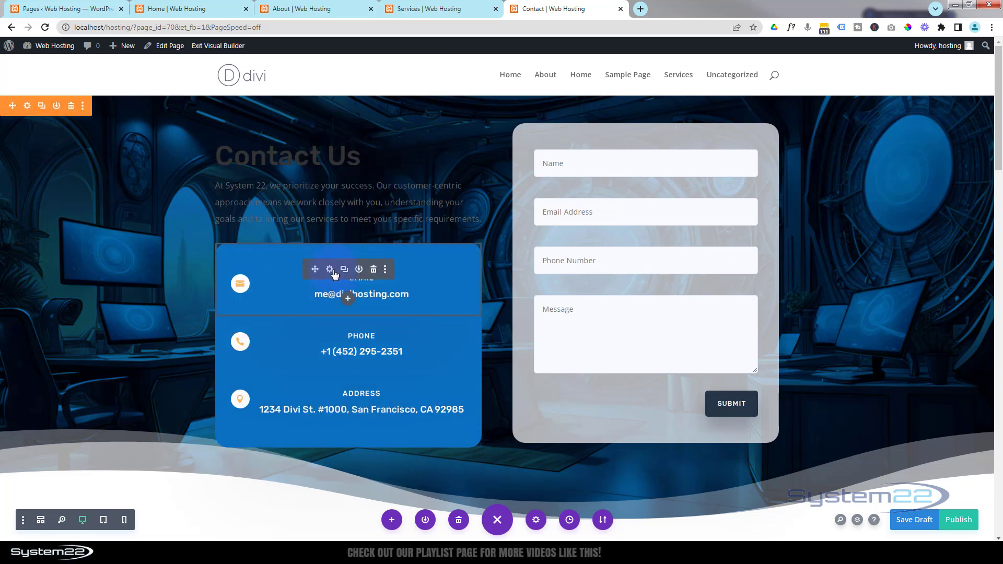
Step: Make the Email blurb's blue background semi-transparent at about rgba(12,113,195,0.73) and save the blurb settings
left_click(330, 269)
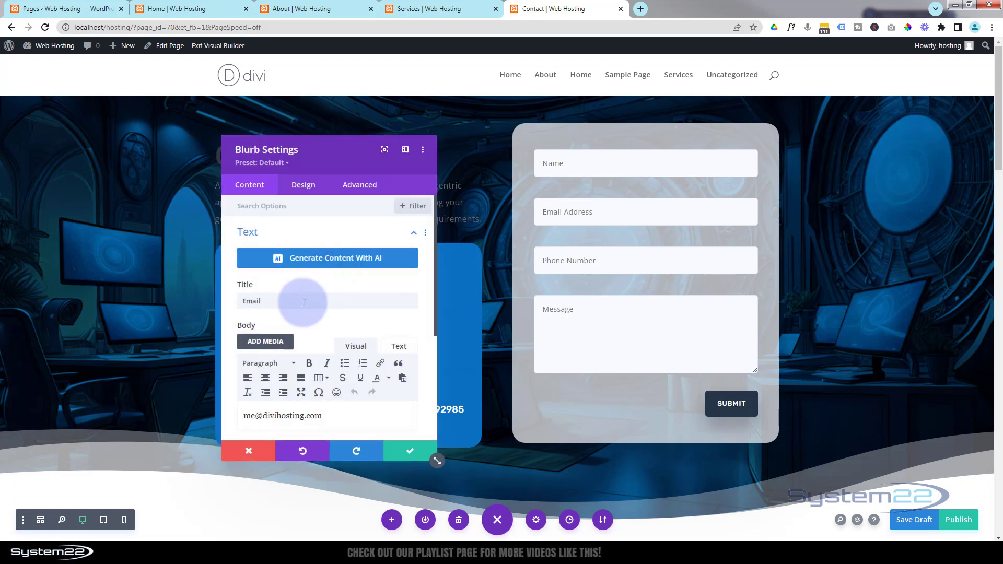
scroll(309, 301, "down", 1)
scroll(309, 309, "down", 2)
left_click(327, 348)
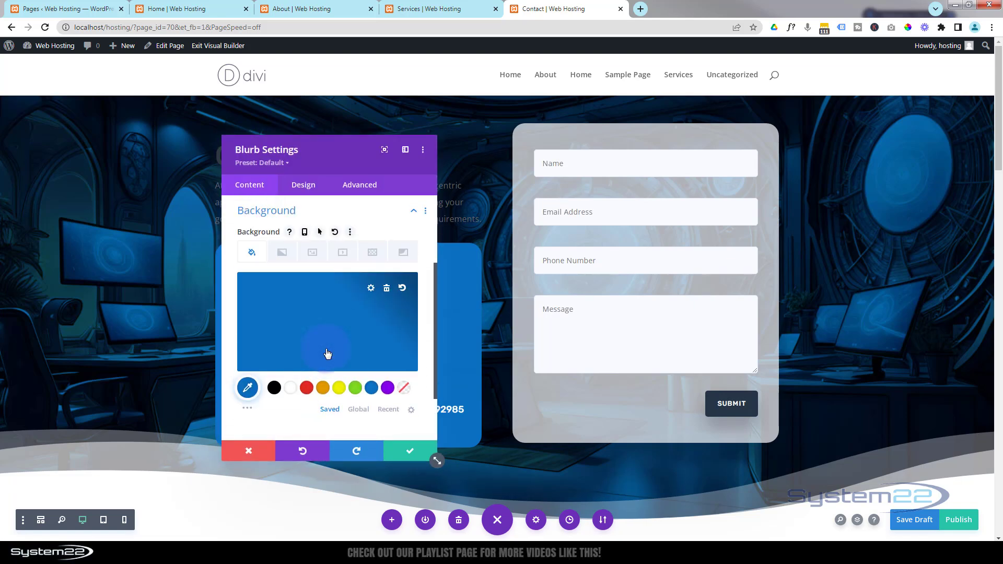
left_click(325, 336)
left_click(405, 289)
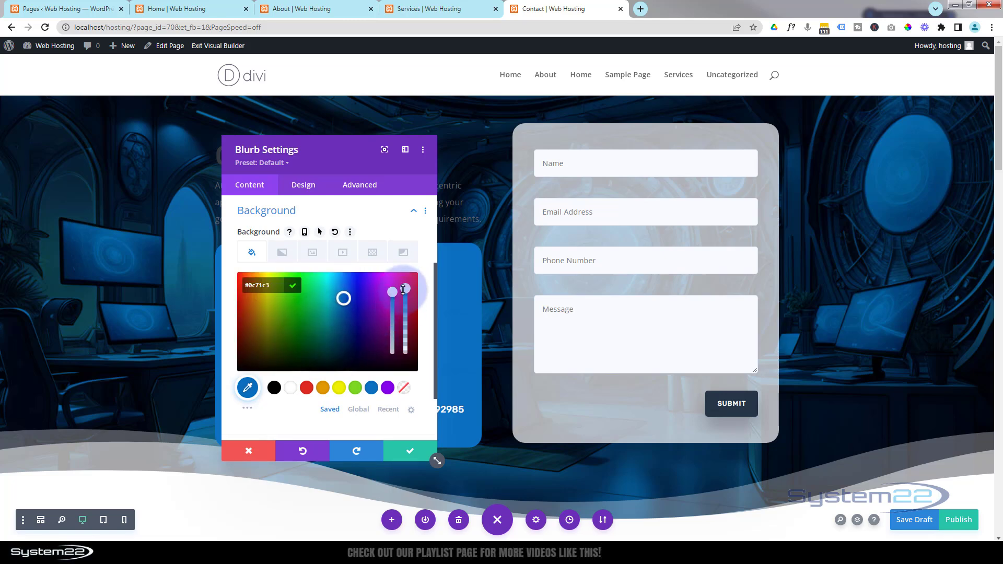
left_click_drag(406, 289, 406, 298)
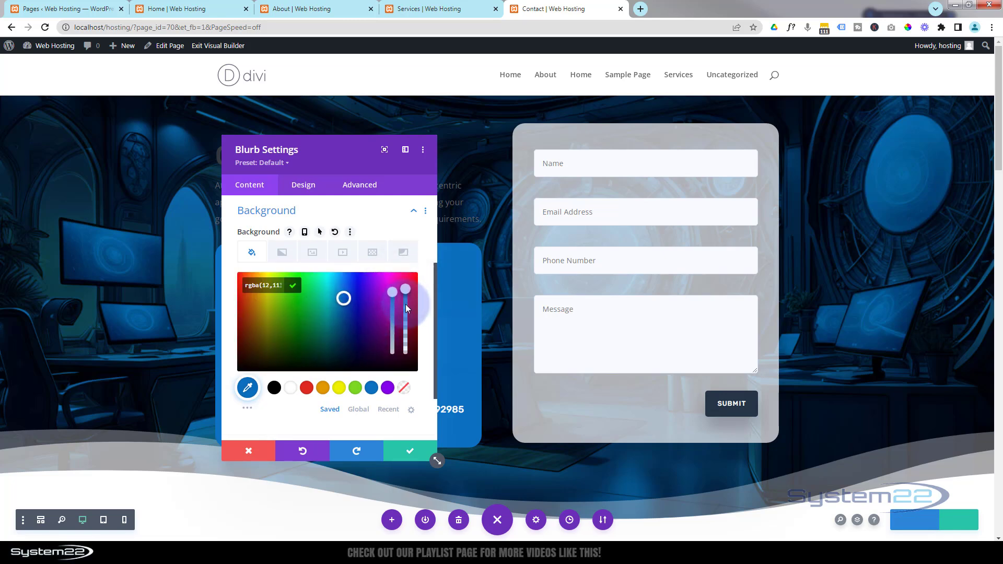
left_click_drag(360, 159, 658, 155)
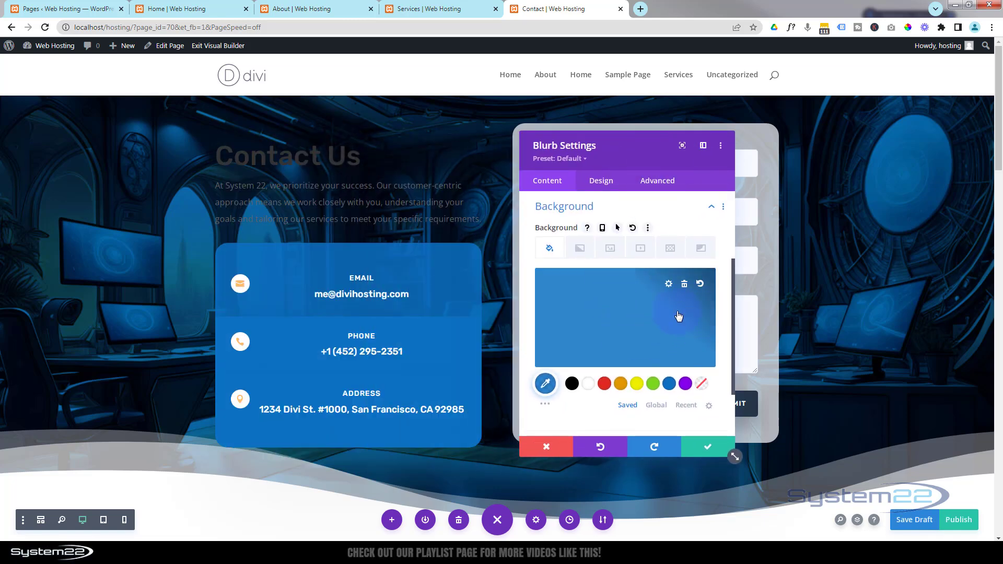
left_click(653, 318)
left_click_drag(703, 296, 704, 308)
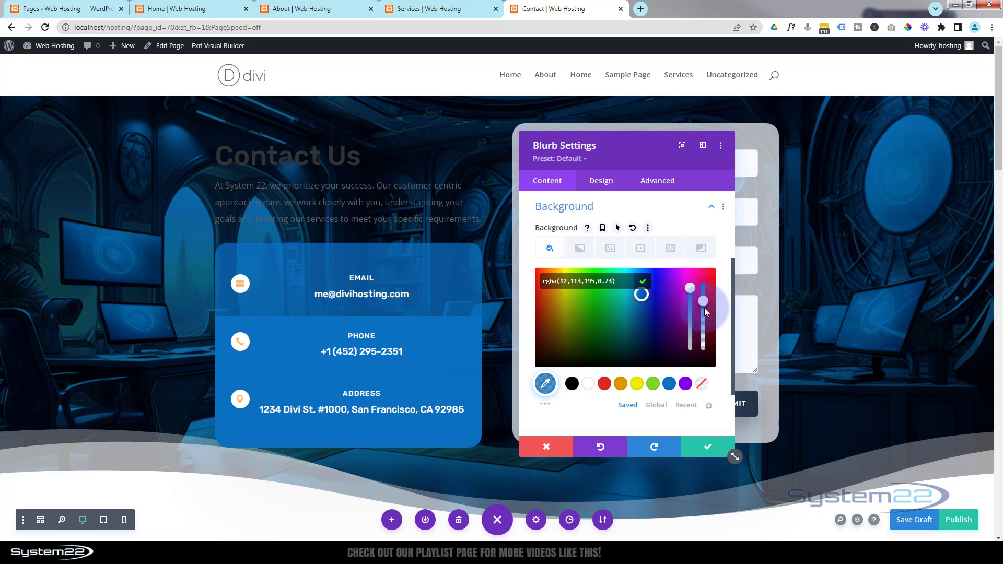
left_click_drag(704, 308, 704, 307)
left_click(702, 449)
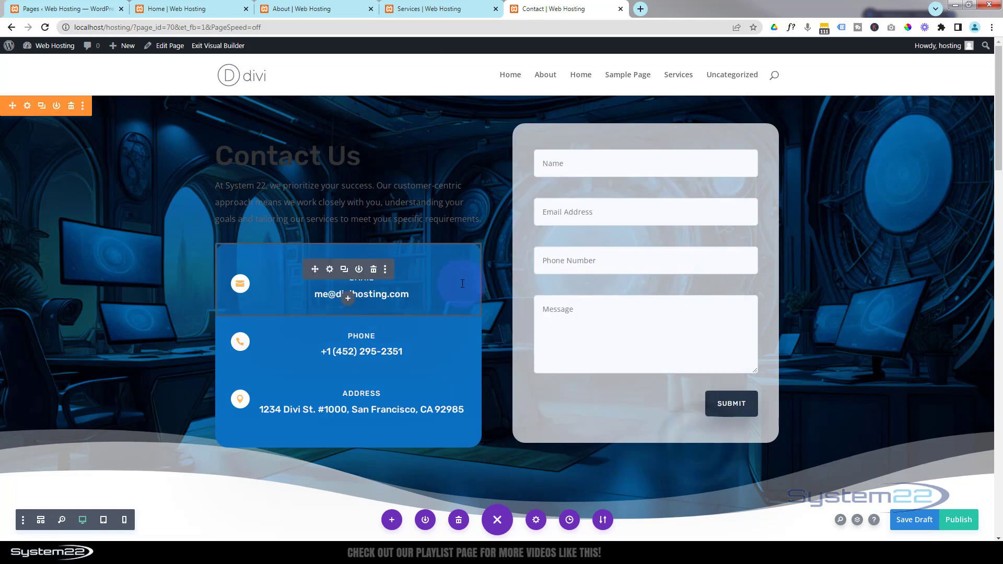
Step: Give the Phone and Address blurbs the same semi-transparent blue background as the Email blurb
left_click(330, 323)
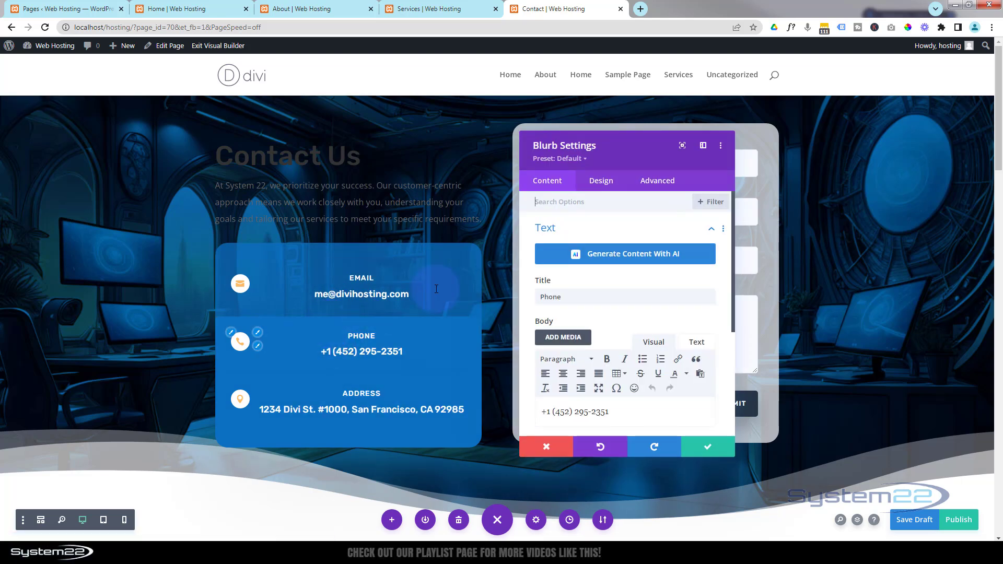
left_click(547, 447)
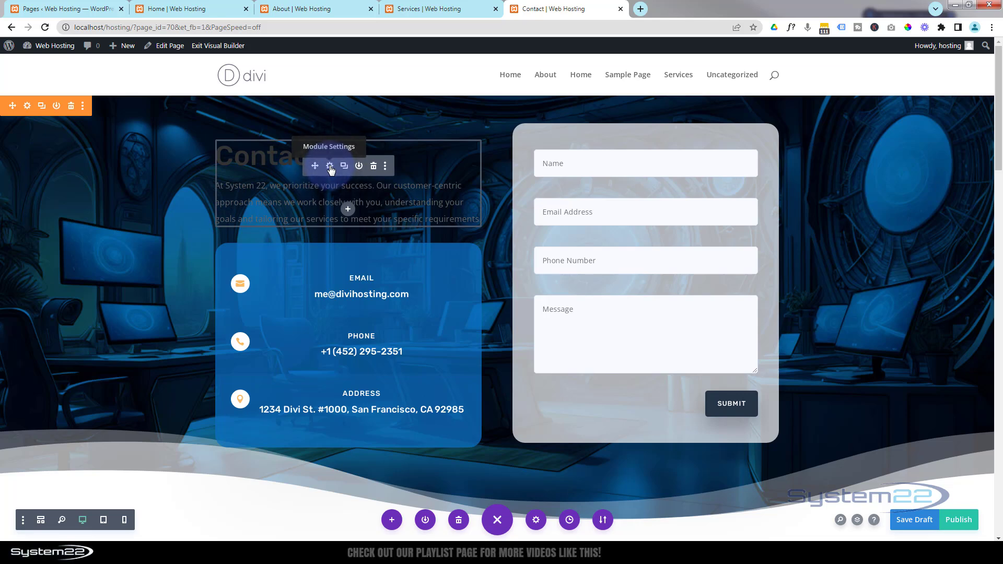
Step: Set the Contact Us heading and its paragraph text to white (#ffffff) and save the text settings
left_click(330, 166)
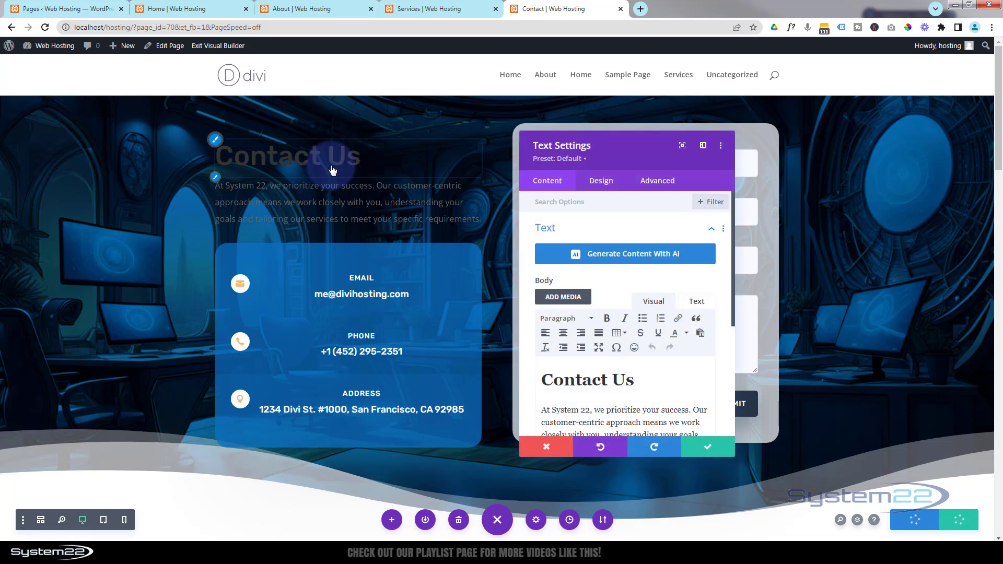
left_click(218, 144)
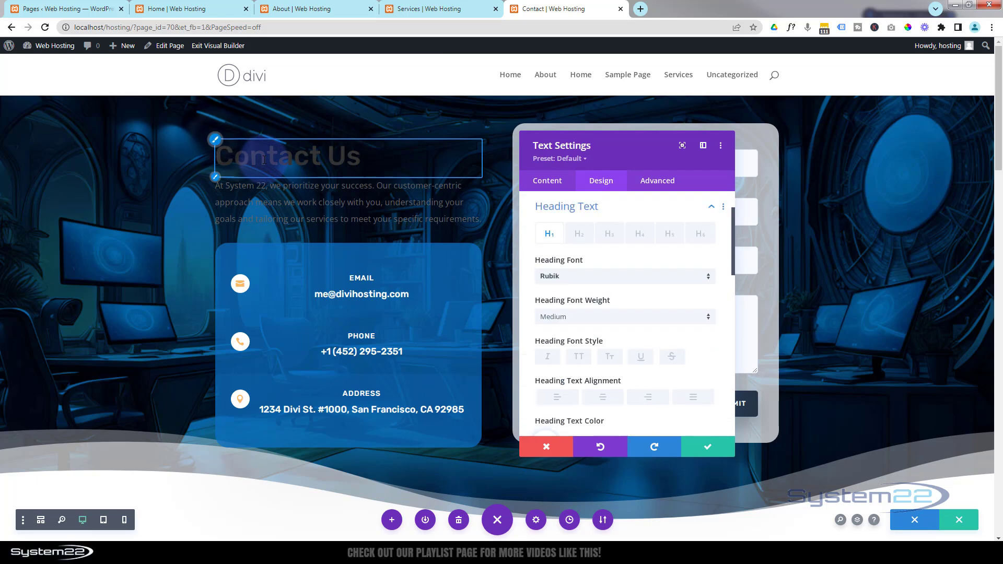
scroll(616, 282, "down", 2)
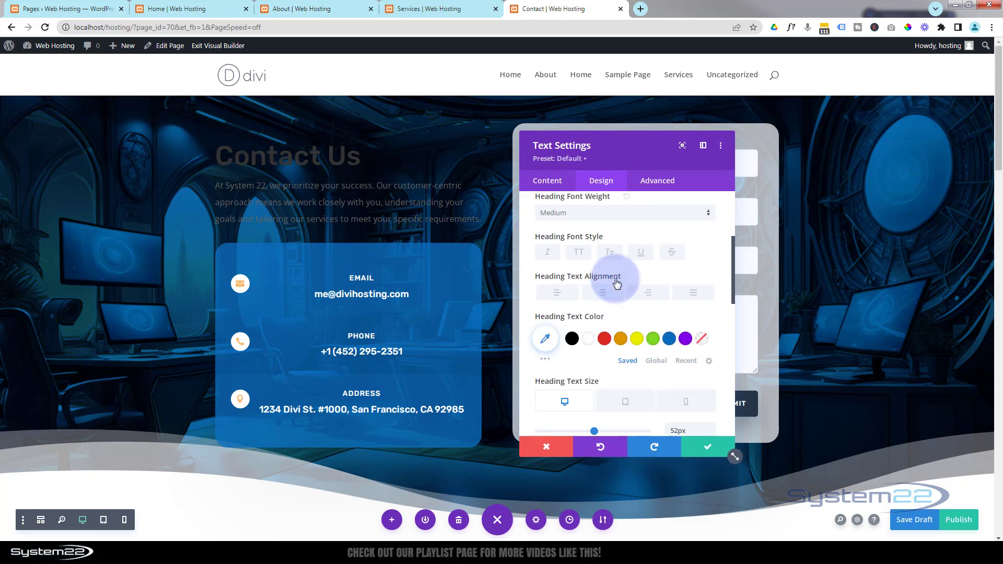
left_click(590, 341)
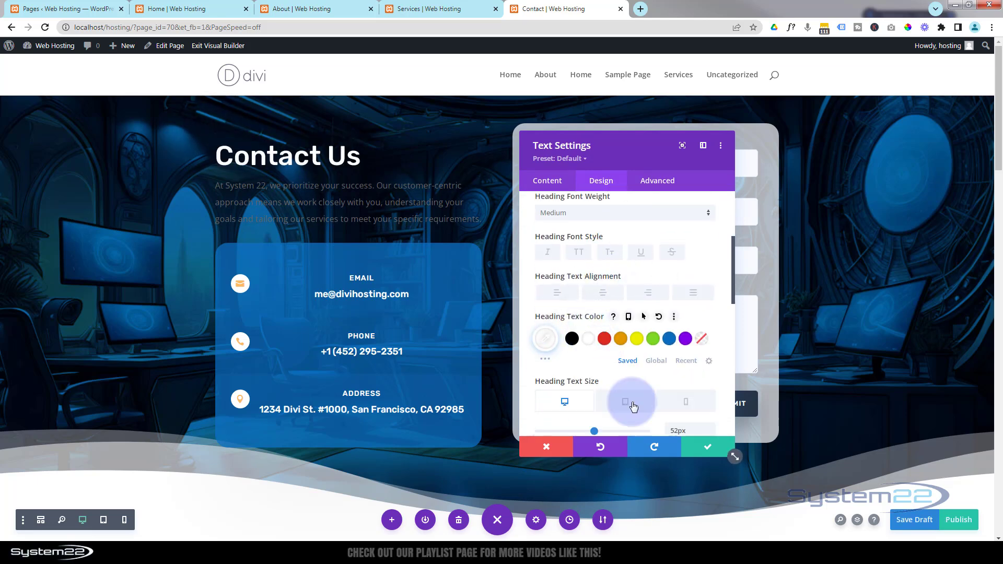
scroll(651, 347, "down", 1)
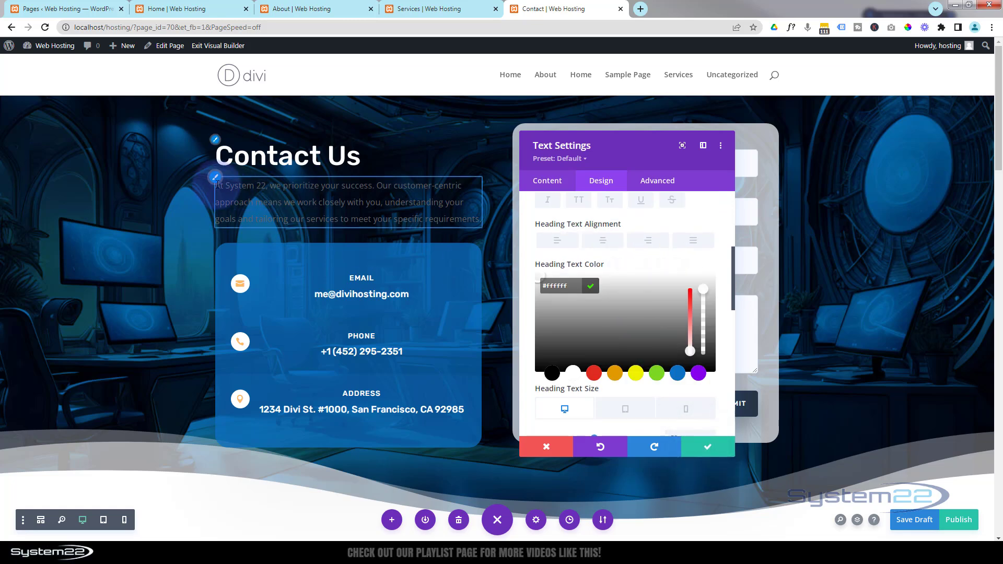
scroll(553, 291, "down", 5)
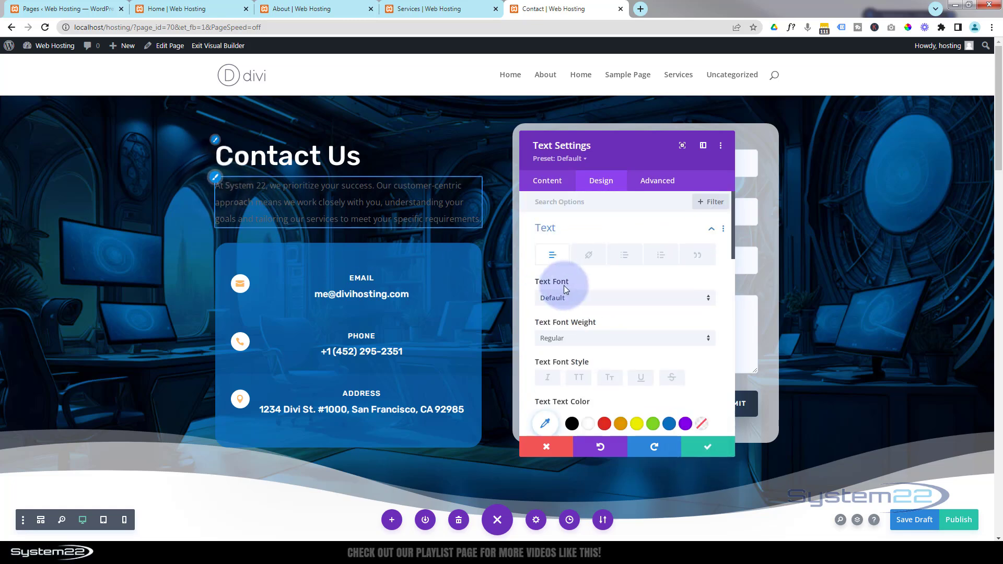
left_click(588, 321)
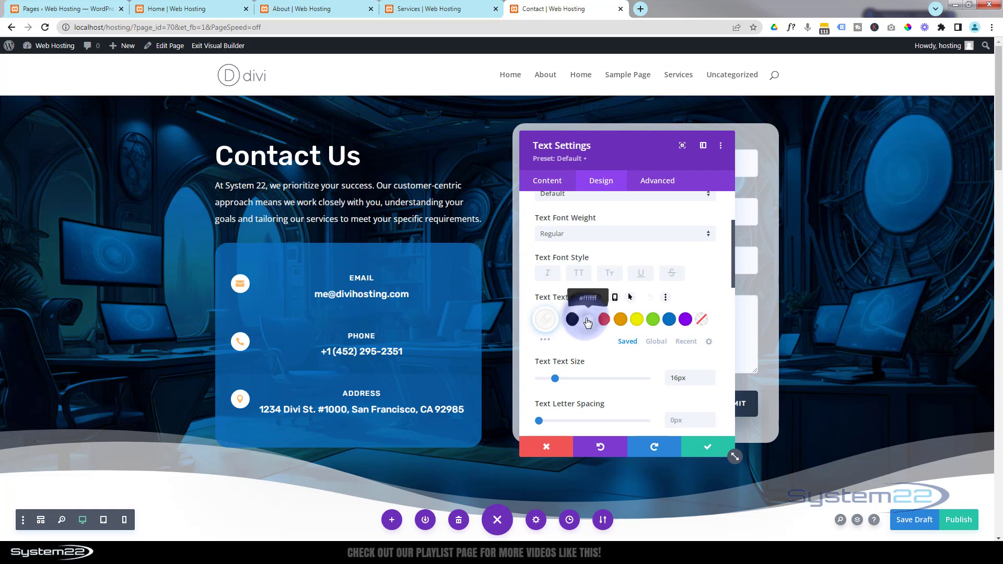
left_click(711, 447)
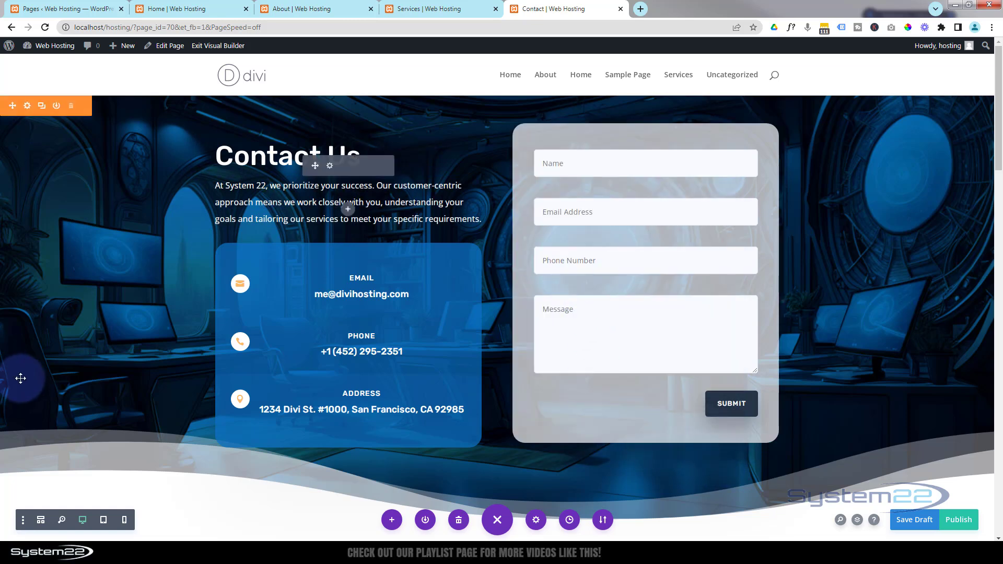
Step: Replace the placeholder paragraph under the Contact Our World Class Support Team 24/7 heading with text beginning "our online presence deserves a stable foundation."
scroll(98, 377, "down", 5)
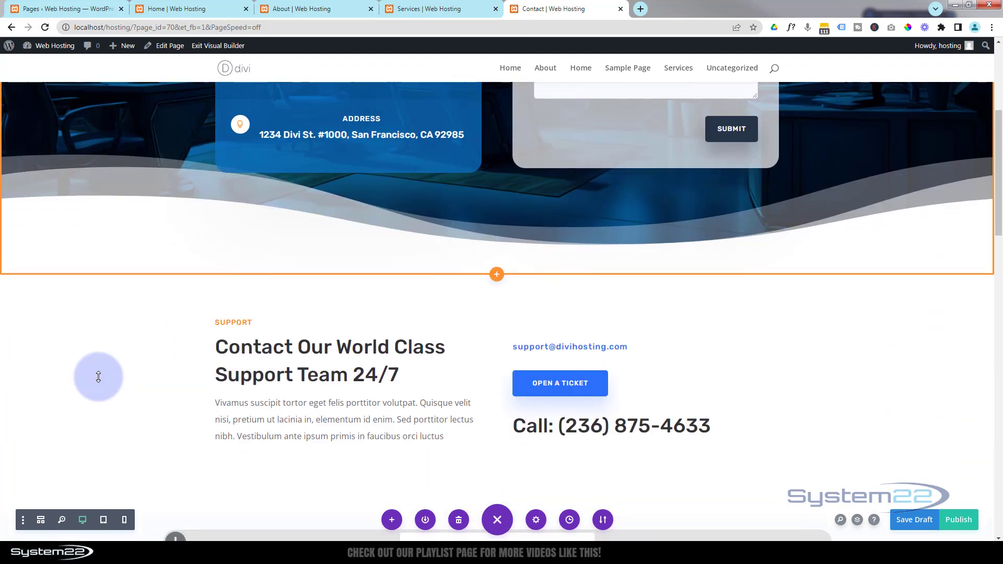
scroll(98, 377, "down", 2)
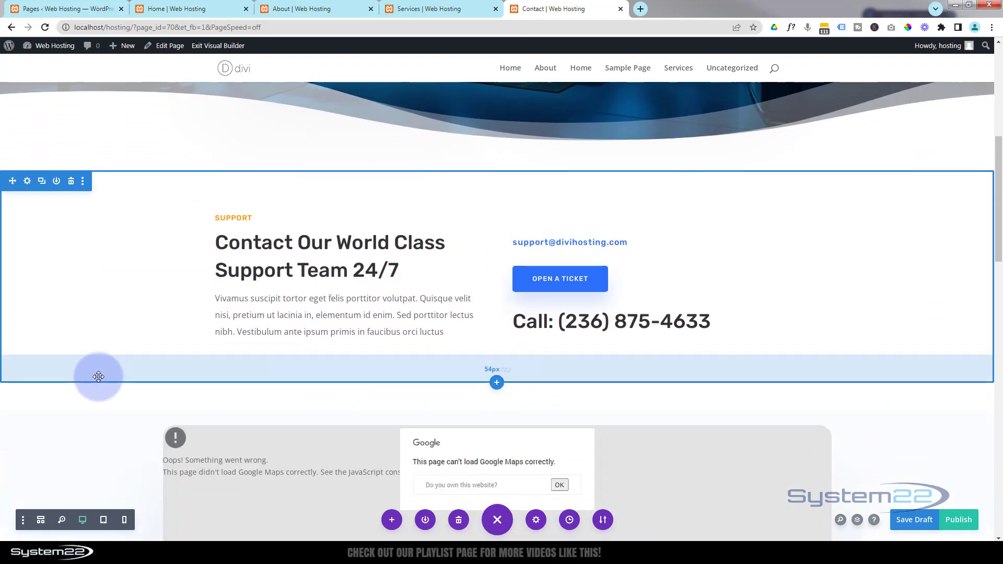
scroll(98, 376, "down", 1)
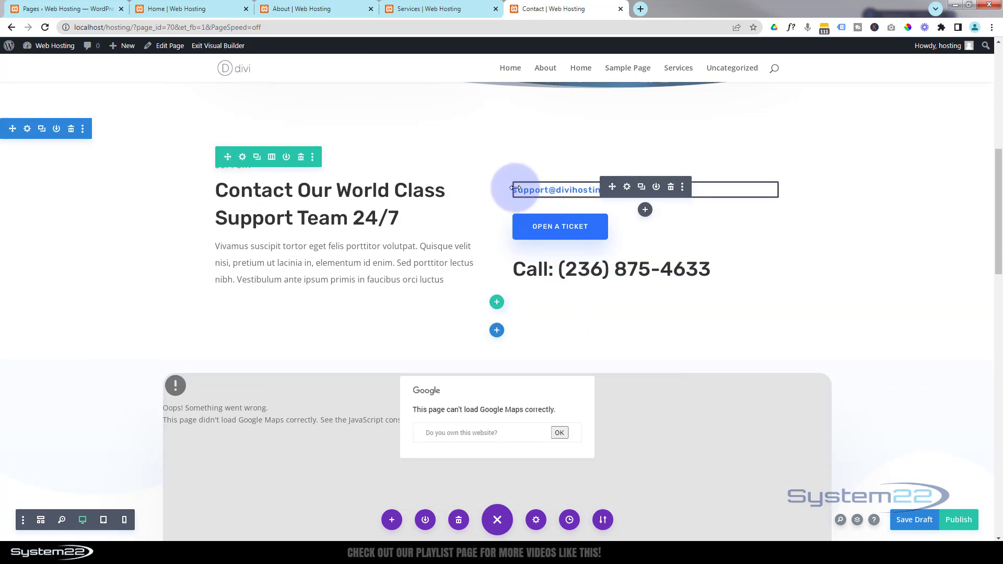
left_click(446, 278)
left_click_drag(446, 279, 197, 251)
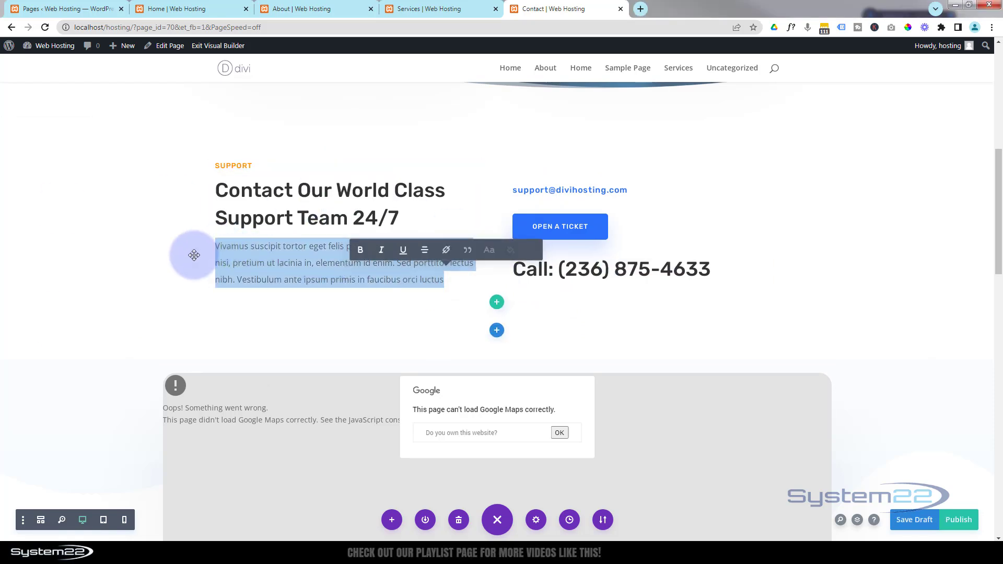
type("Your online presence deserves a stable foundation. Our hosting services ensure high uptime, robust security, and lightning-fast loading times, providing your visitors with a seamless experience")
Step: Delete the Google map module above the Satisfaction Guaranteed section and insert a Code module in its place
scroll(434, 184, "down", 2)
scroll(269, 253, "down", 2)
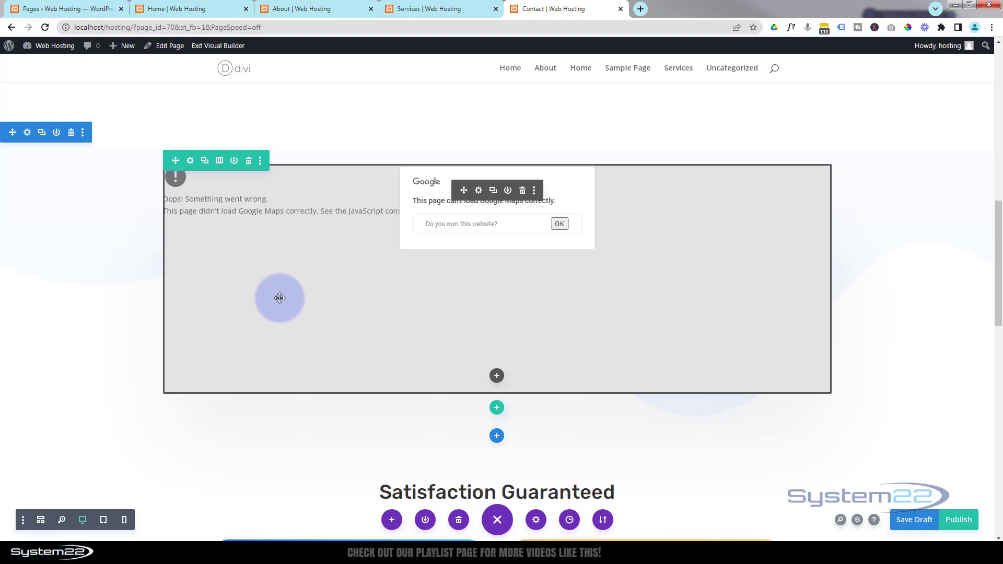
left_click(479, 191)
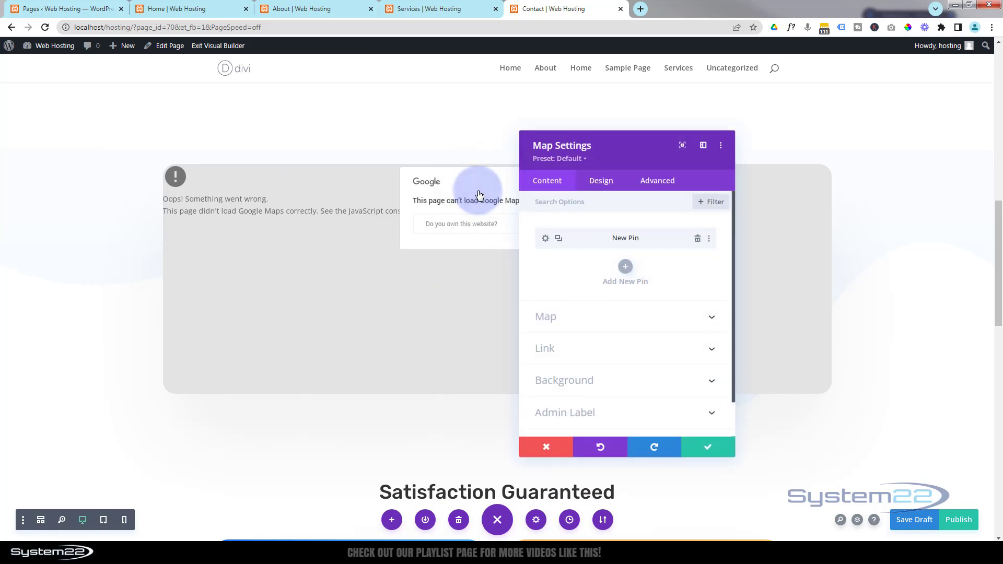
left_click(536, 448)
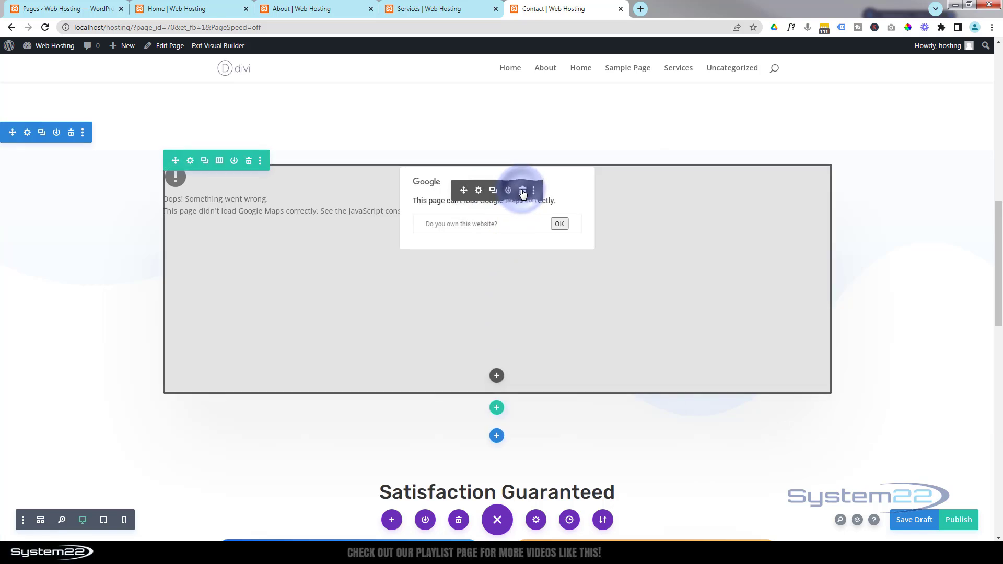
left_click(523, 190)
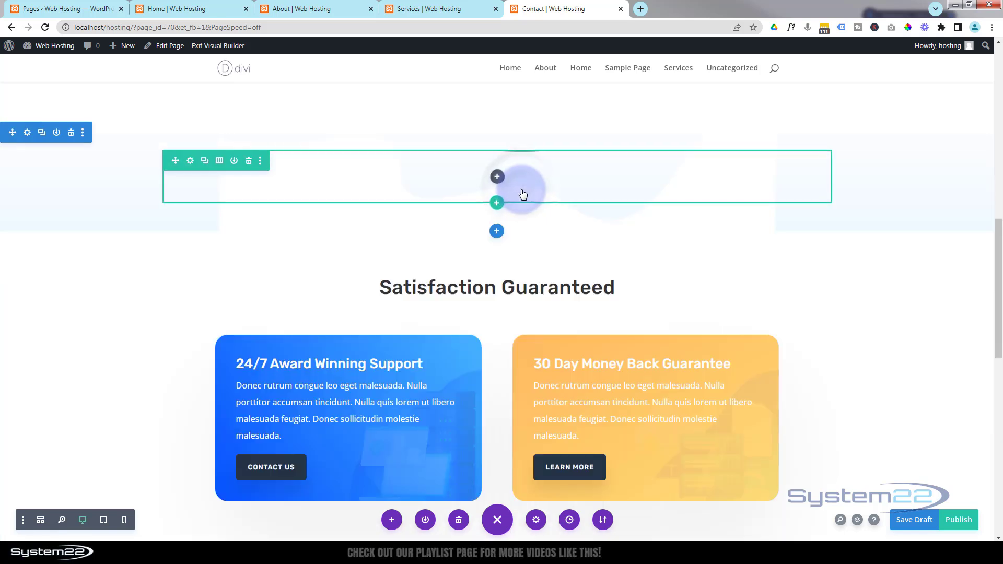
left_click(498, 178)
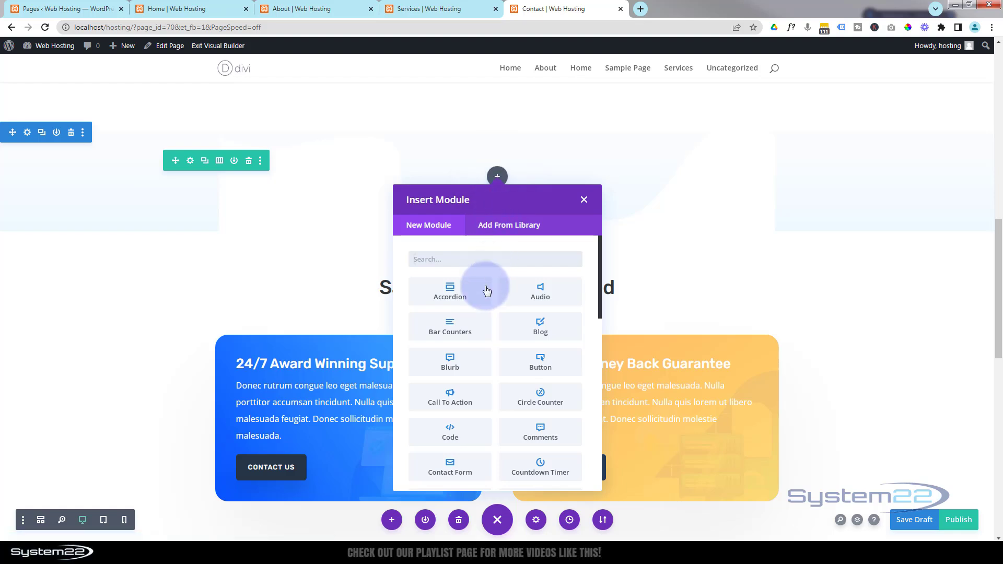
left_click(450, 433)
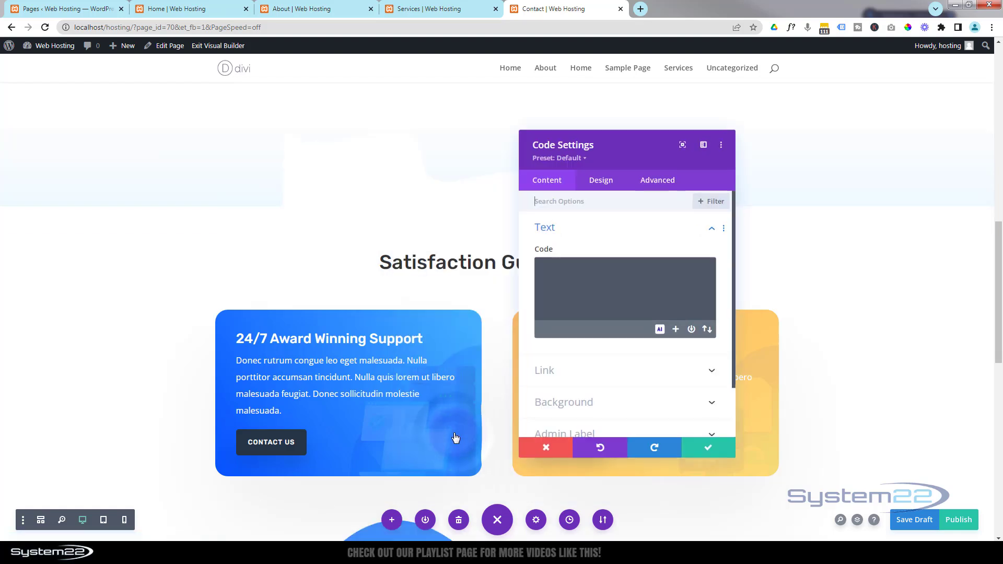
Step: Open Google Maps in a new tab, select a building on W 33rd St near the Empire State Building, and frame the map on Midtown
left_click(641, 10)
type("goo")
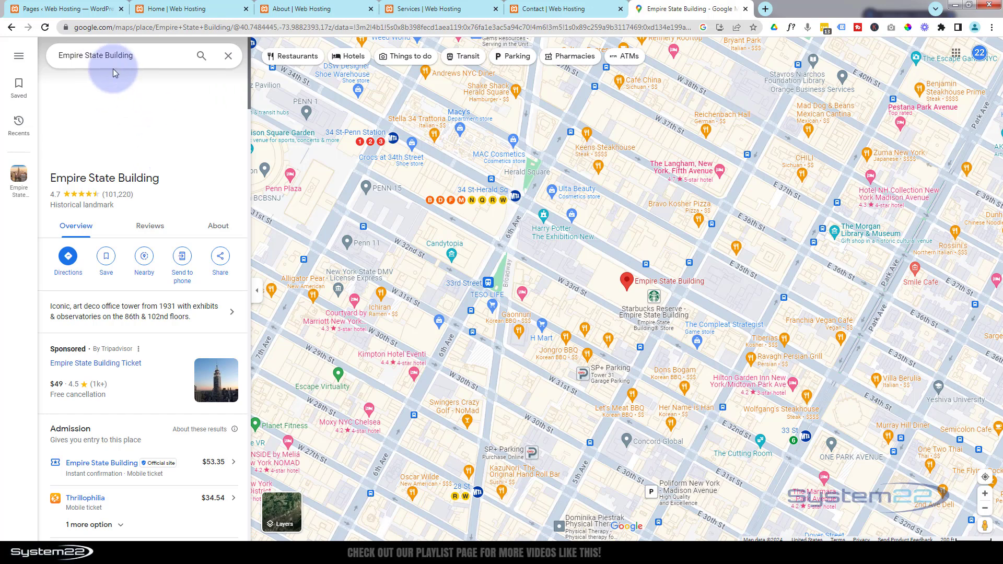
left_click(564, 301)
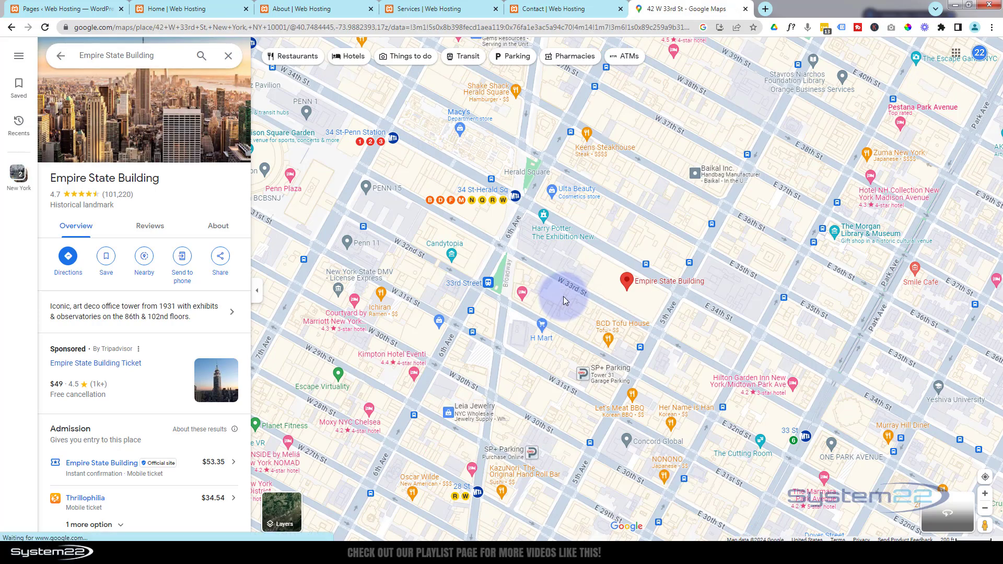
scroll(563, 297, "down", 1)
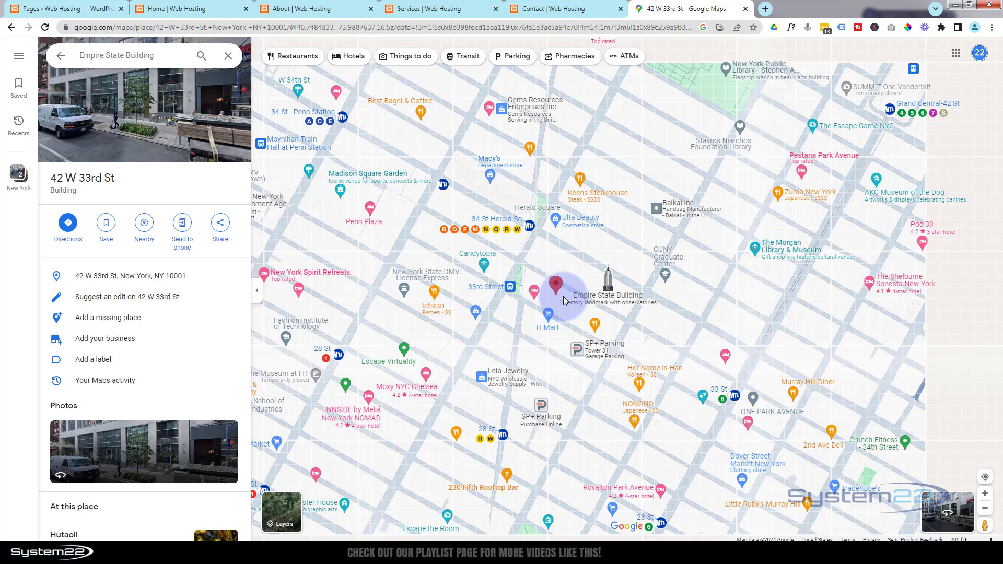
scroll(563, 297, "down", 4)
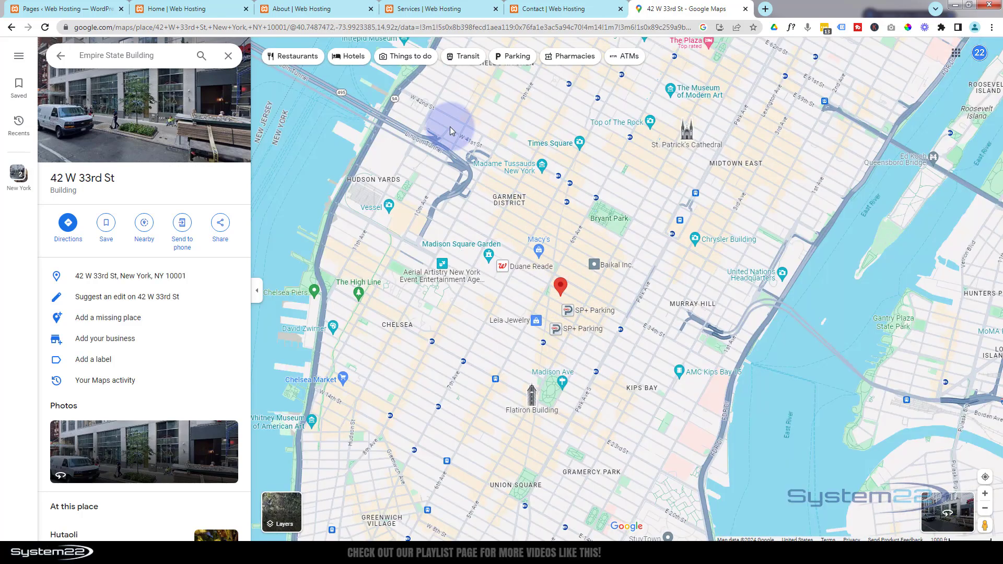
Step: Copy the embed HTML for the selected location's map at Medium size
left_click(221, 225)
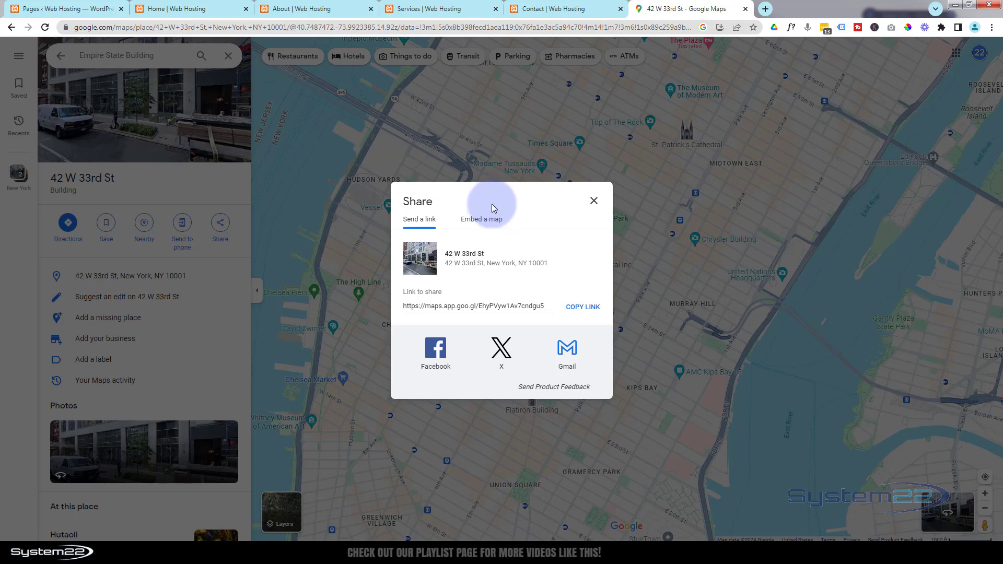
left_click(481, 222)
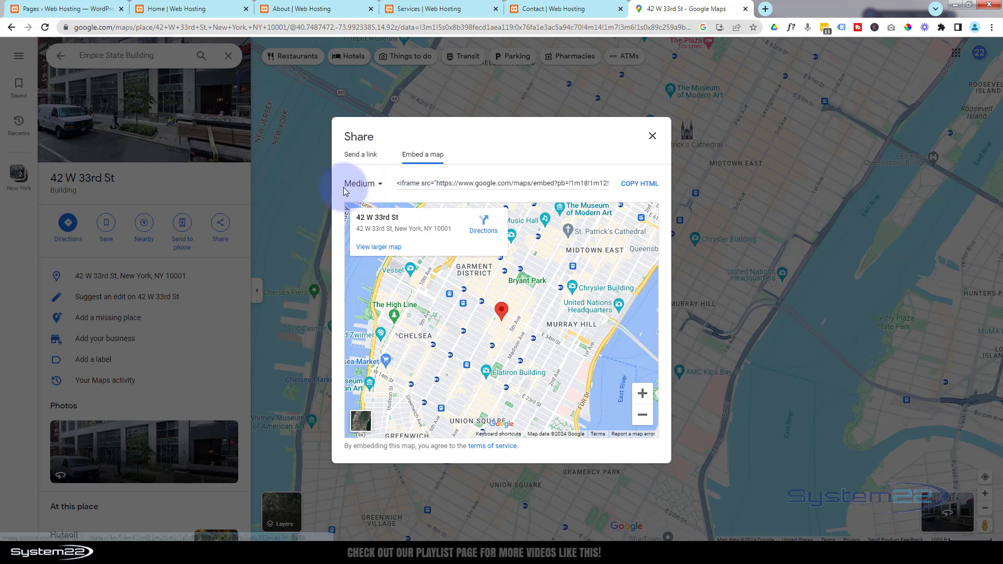
left_click(641, 184)
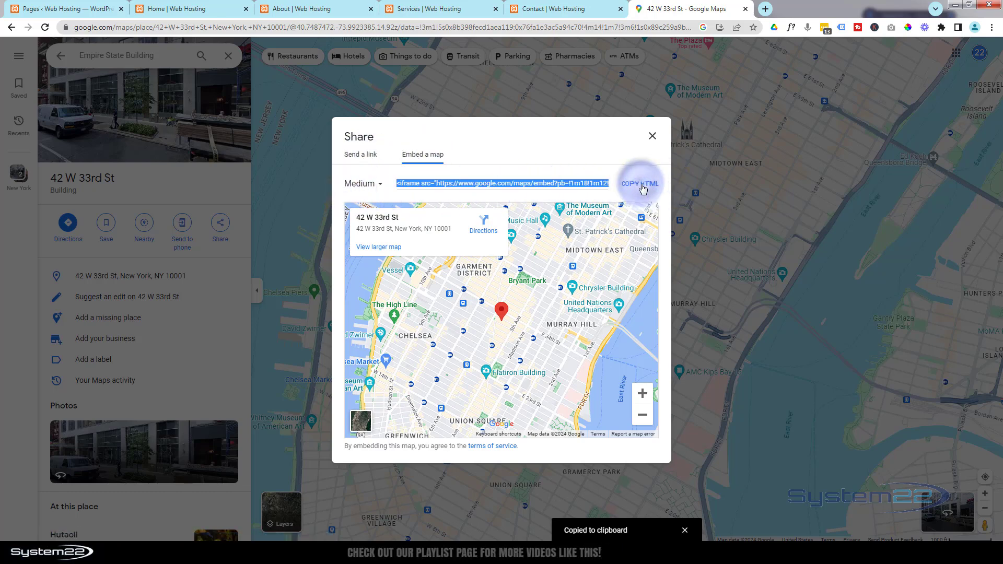
Step: Return to the Contact page and paste the map's iframe embed code into the new Code module
left_click(562, 9)
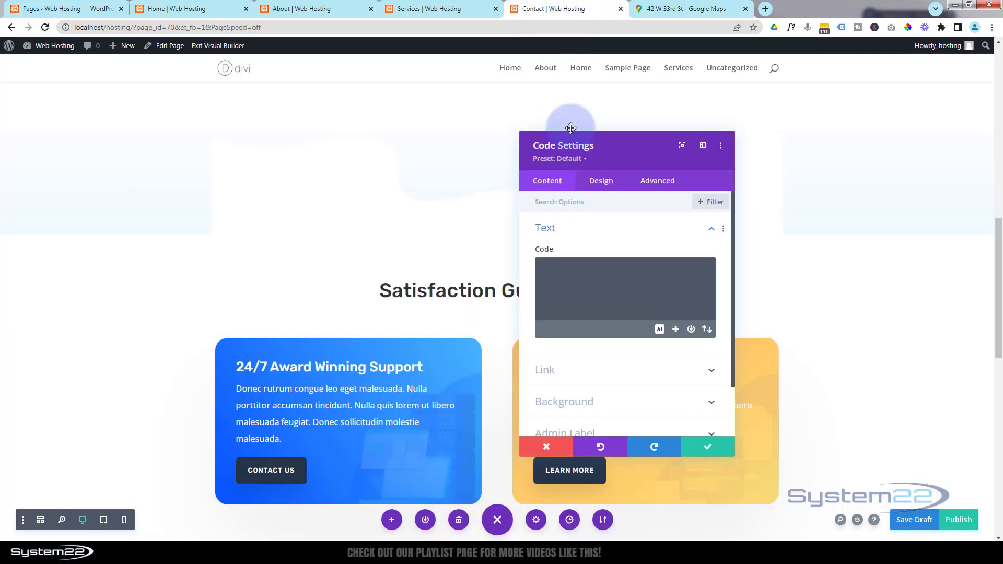
left_click(557, 268)
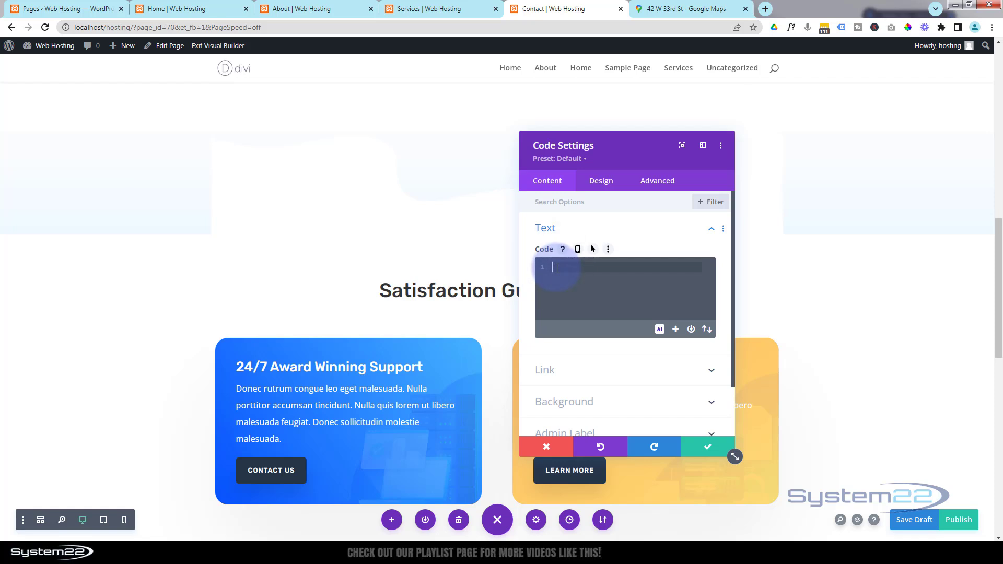
key("ctrl+v")
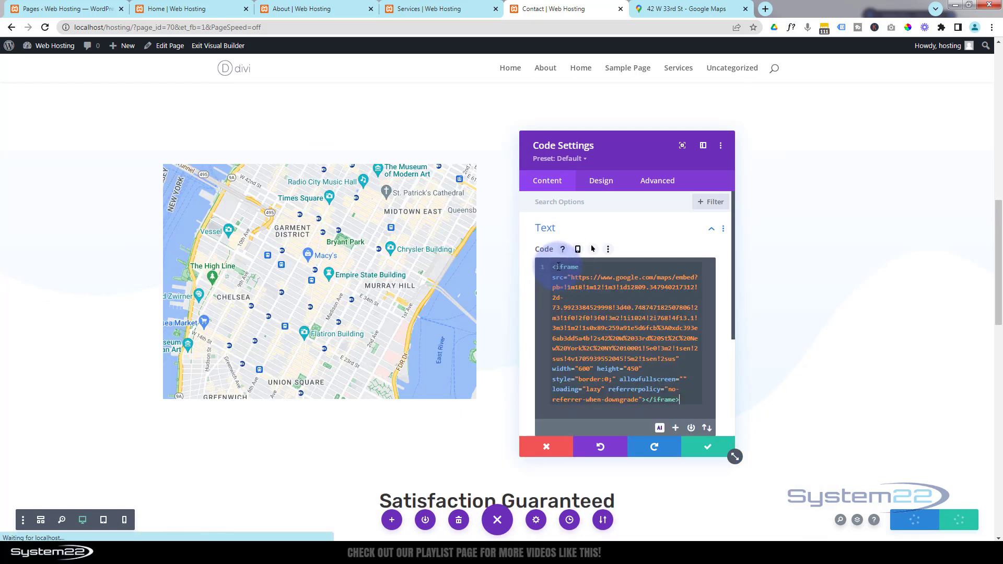
Step: Check the embedded map on the page, then reposition and widen the Code Settings window to make the iframe code easier to read
left_click_drag(623, 157, 876, 182)
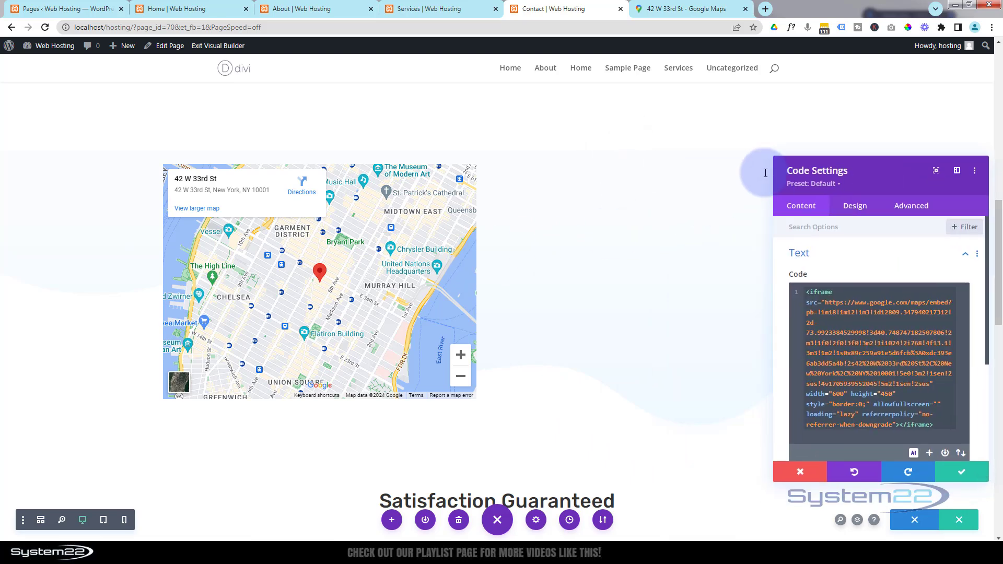
scroll(577, 263, "up", 2)
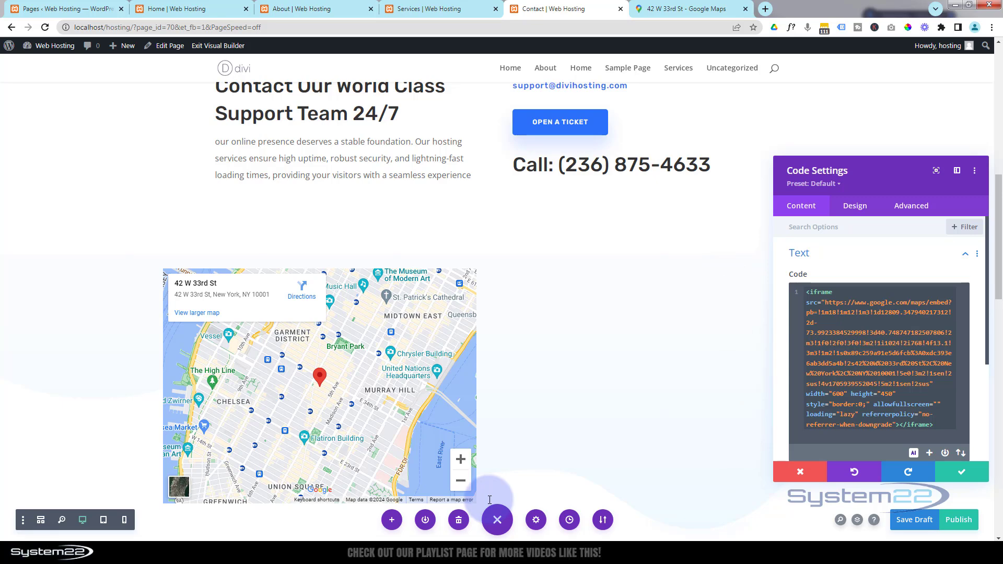
scroll(515, 354, "down", 1)
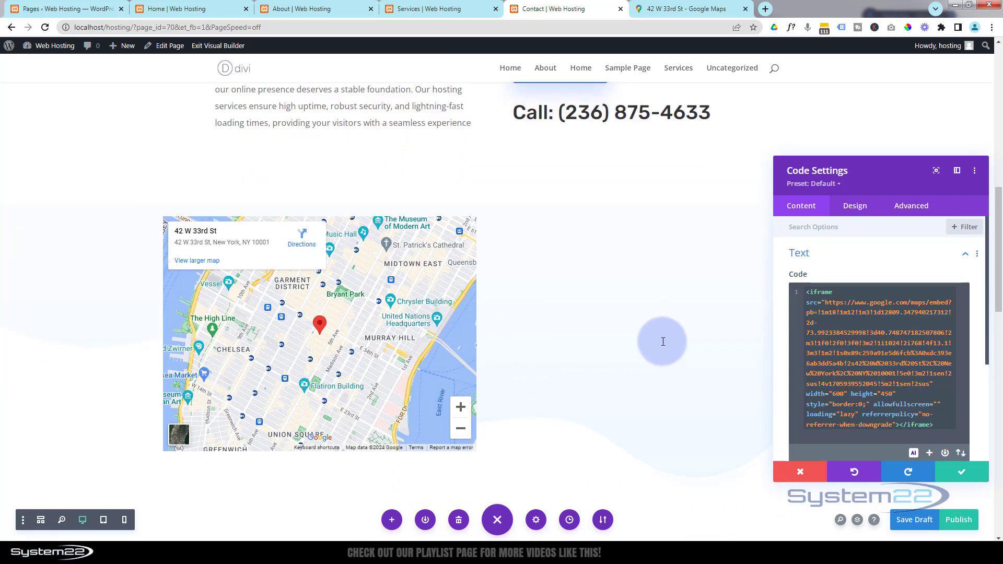
left_click_drag(893, 177, 626, 157)
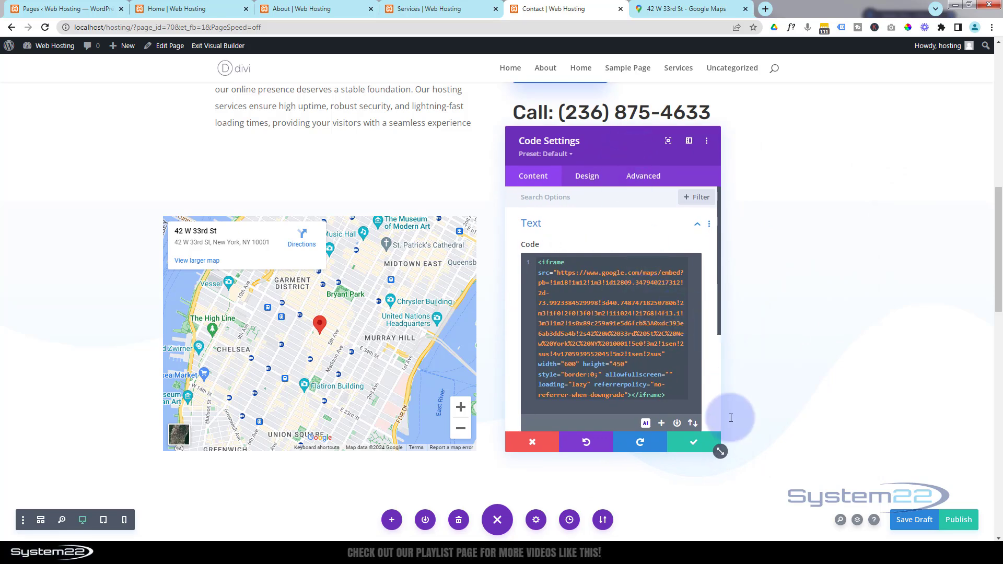
left_click_drag(721, 451, 870, 419)
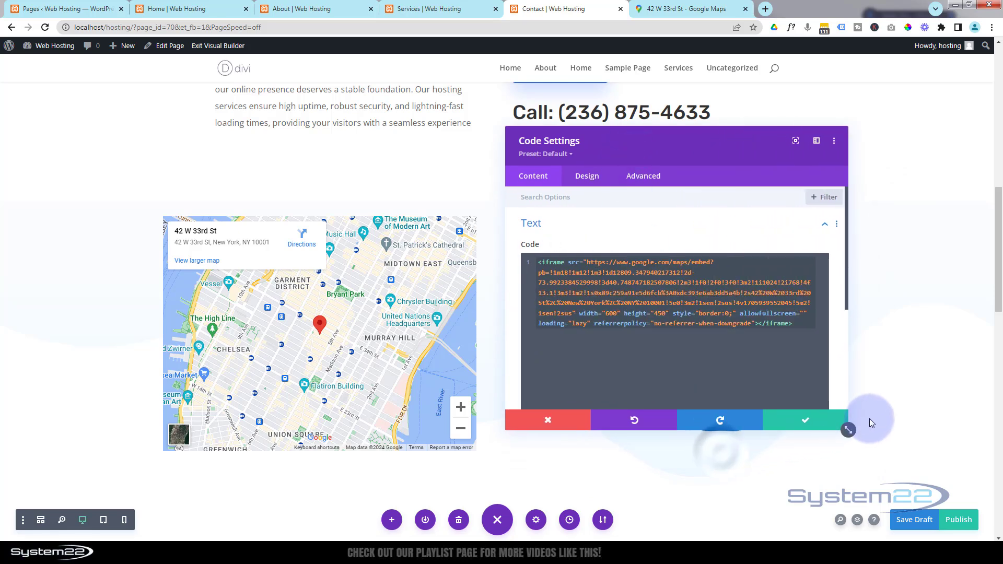
Step: Set the embedded map's width to 100% in the iframe code and save the Code module
left_click_drag(901, 383, 901, 382)
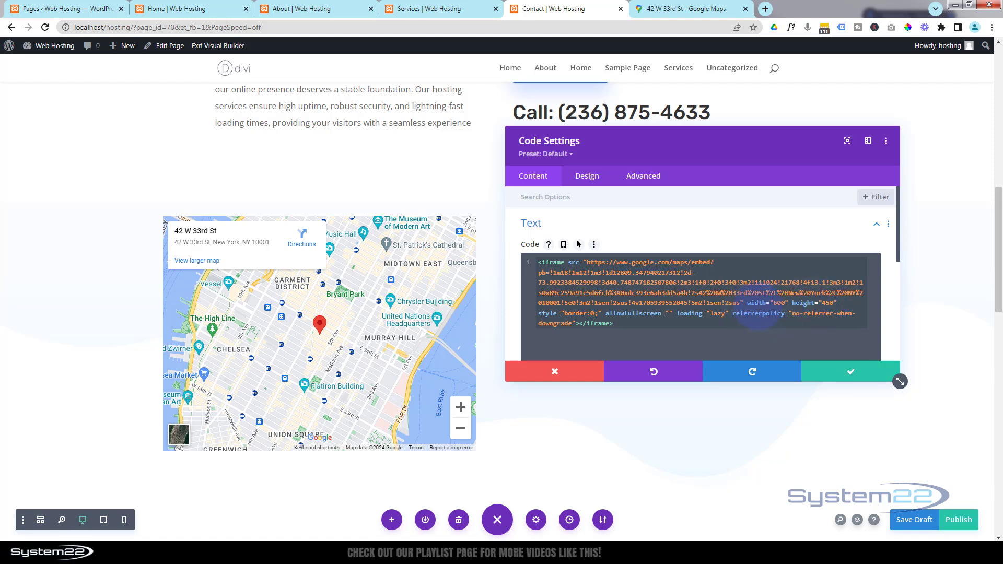
triple_click(776, 303)
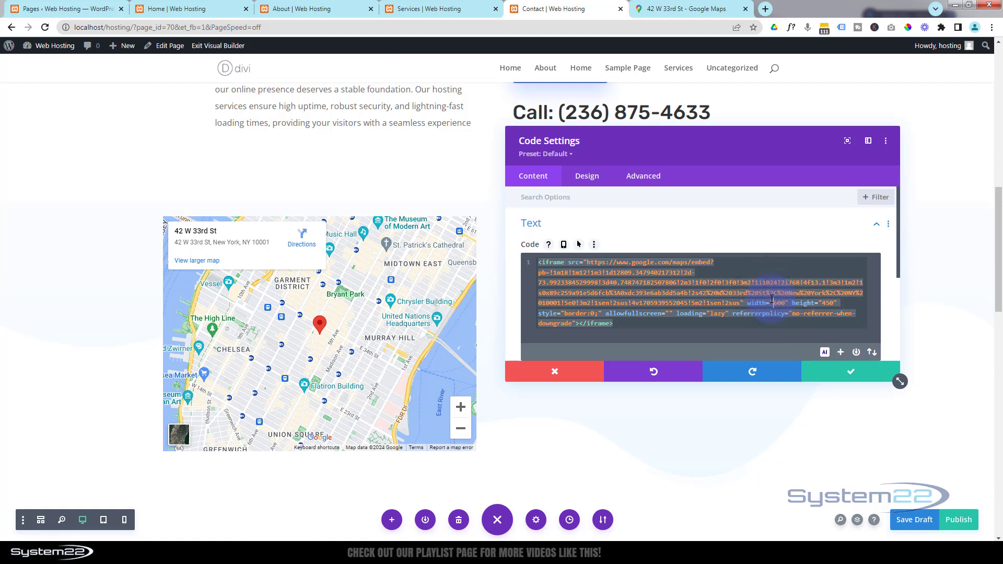
double_click(776, 303)
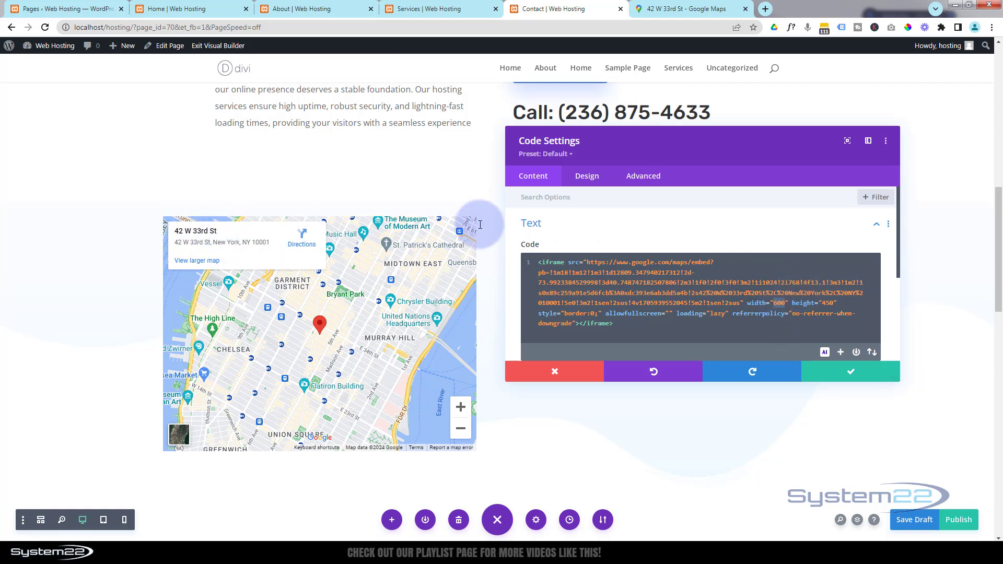
type("100%")
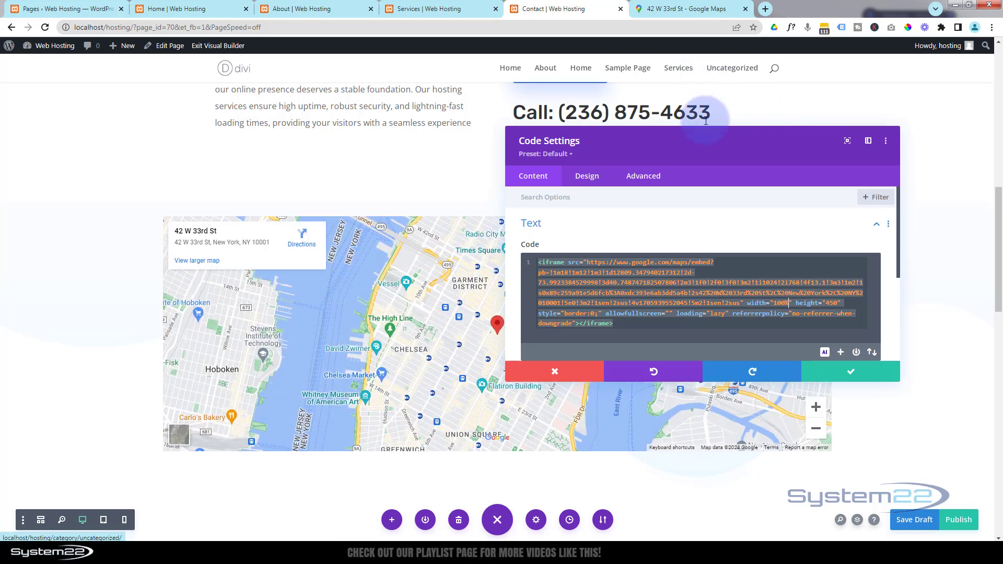
left_click_drag(701, 152, 545, 395)
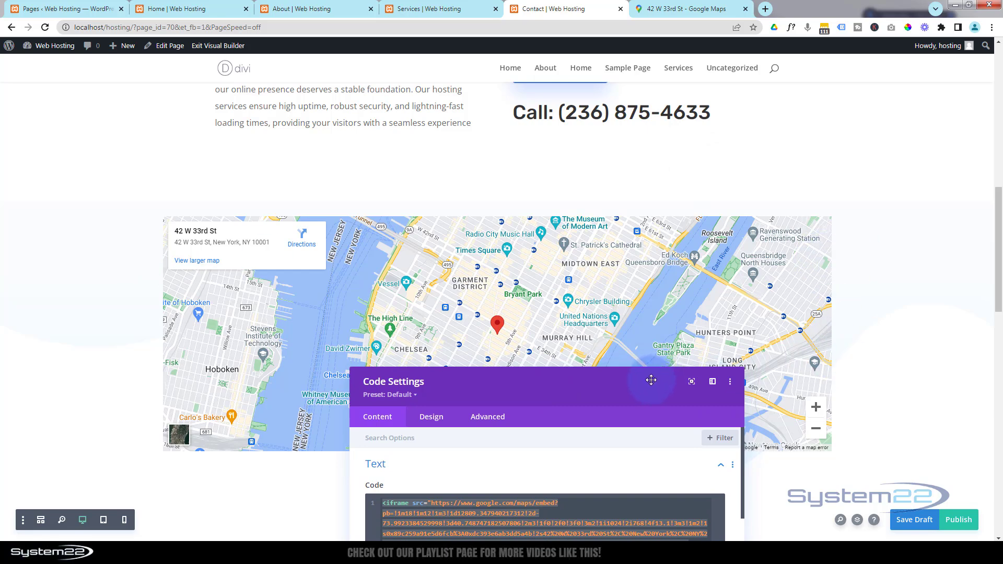
left_click_drag(636, 180, 636, 179)
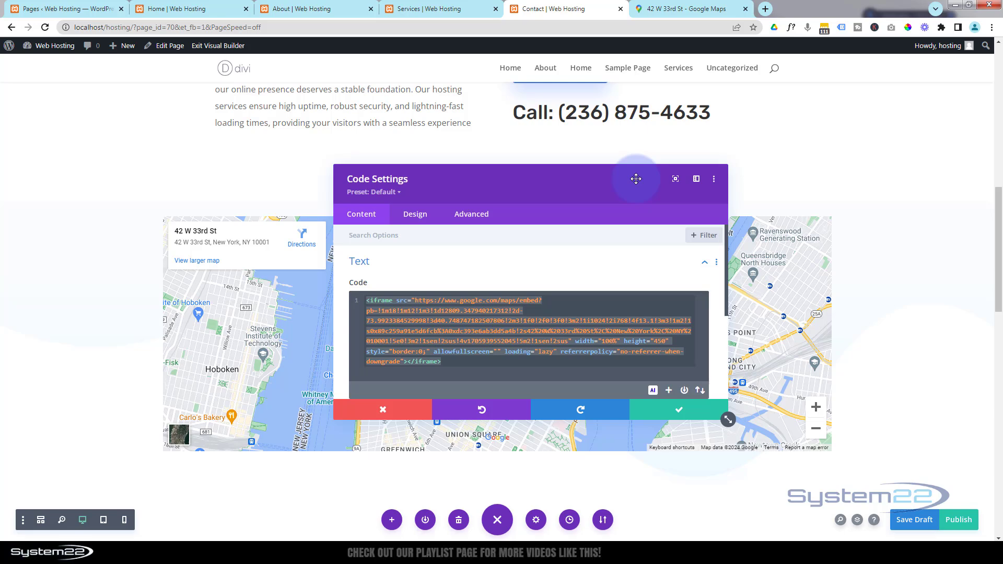
left_click(718, 411)
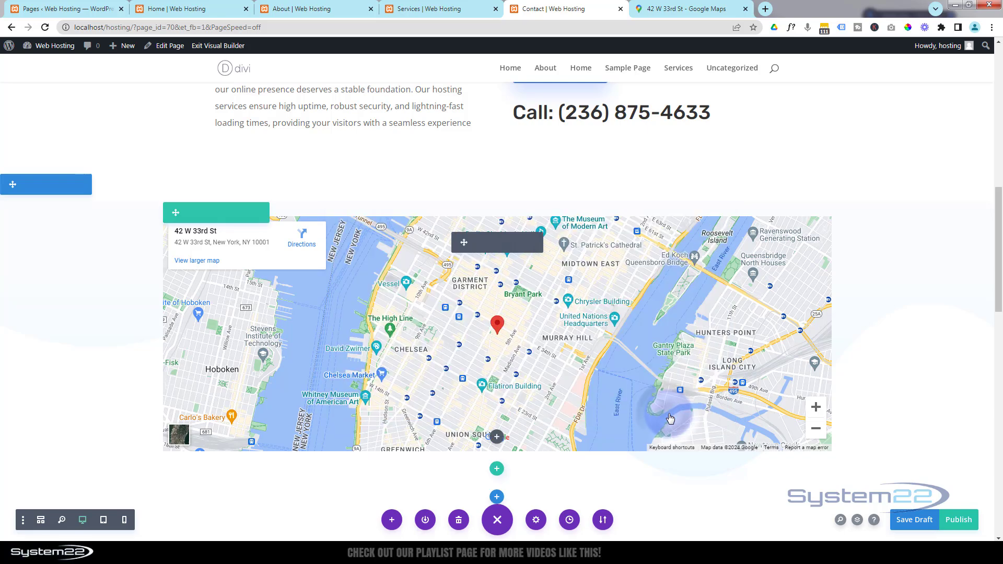
Step: Delete the Satisfaction Guaranteed section and replace the "30 Days of Free Hosting" heading with "Reach Out Today!"
scroll(642, 346, "down", 6)
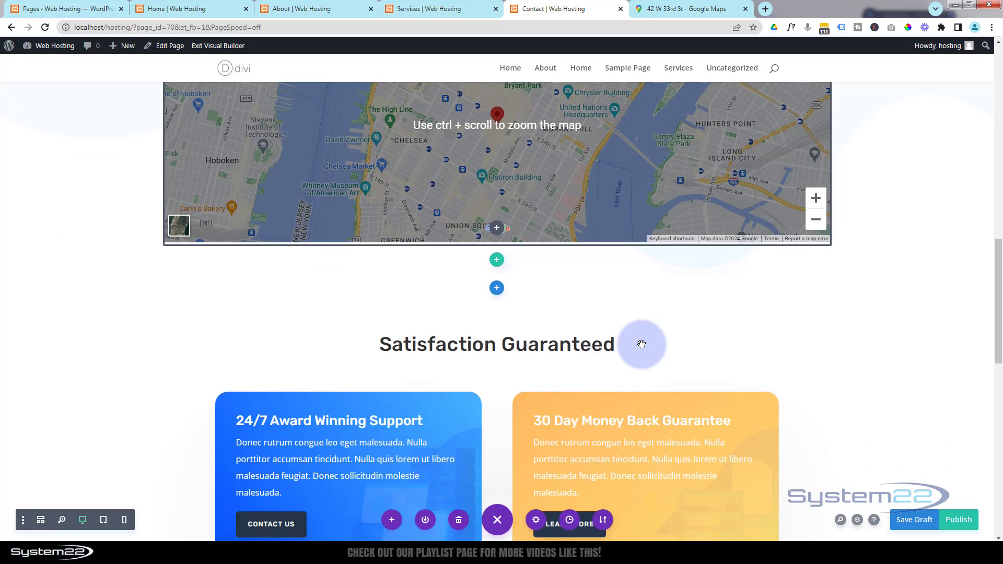
scroll(642, 344, "down", 2)
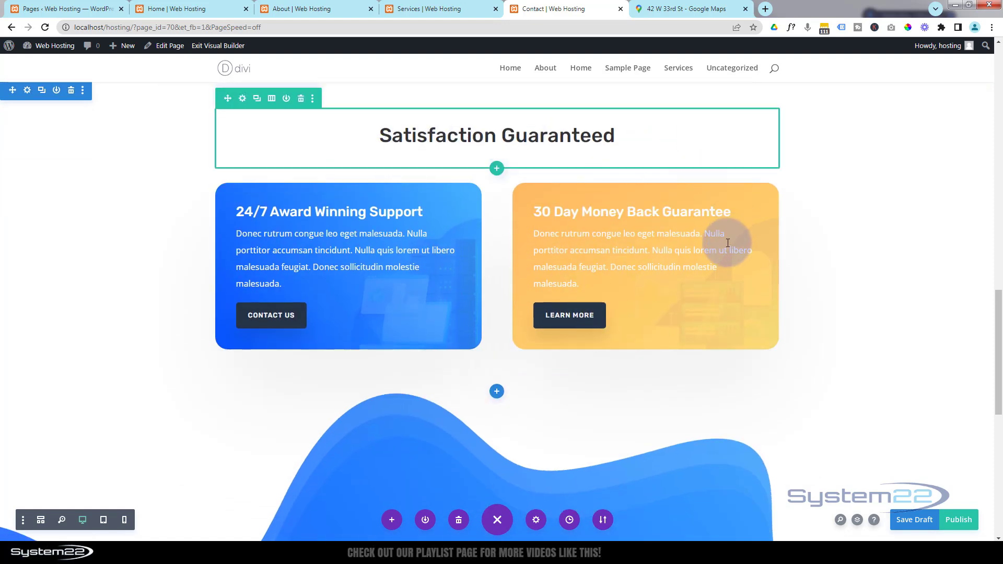
left_click(72, 92)
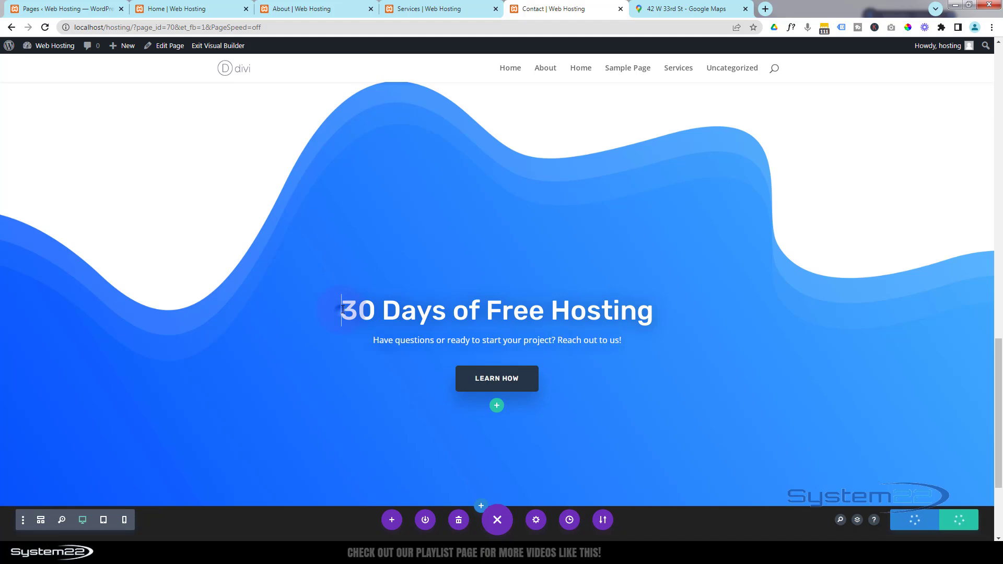
left_click_drag(342, 309, 648, 313)
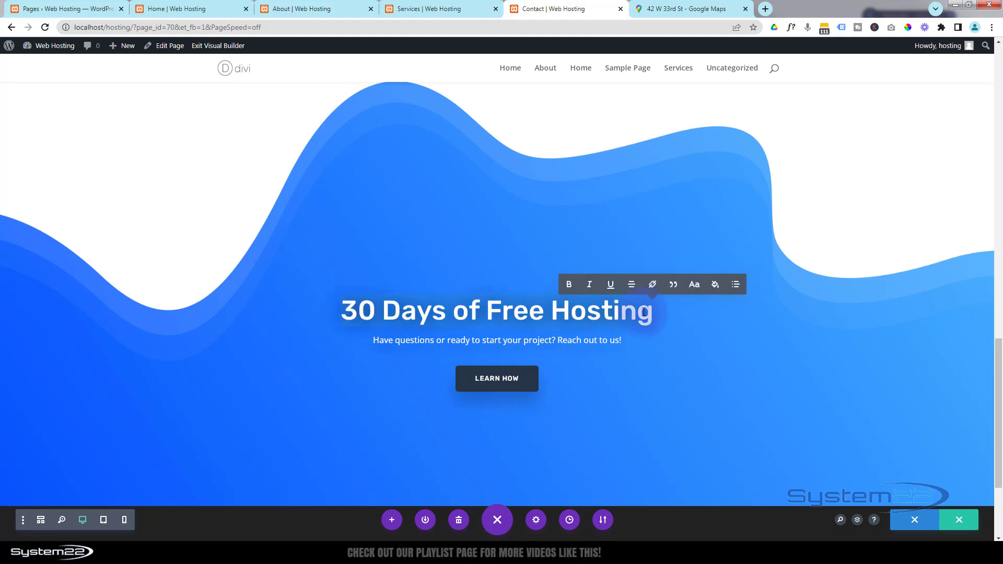
type("Reach Out Today!")
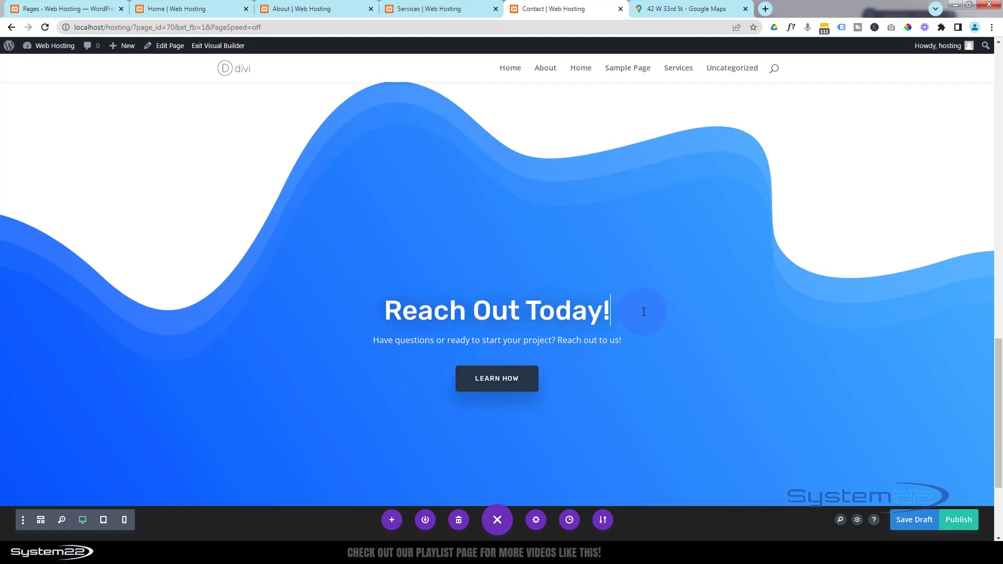
Step: Give the Contact Us section at the beginning of the page the CSS ID cform and save the section settings
scroll(701, 172, "up", 3)
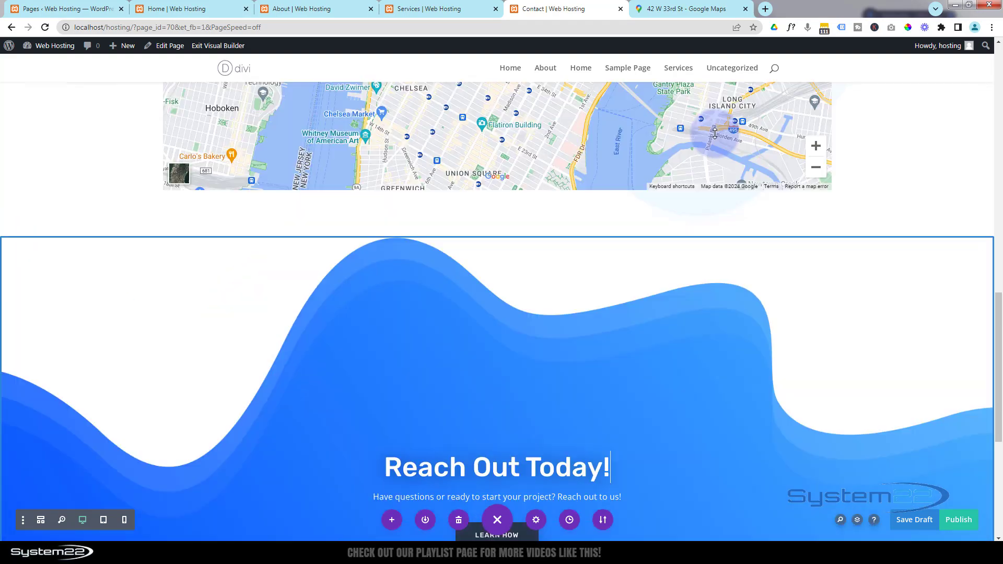
scroll(715, 133, "up", 8)
scroll(715, 133, "down", 6)
scroll(714, 134, "down", 5)
left_click_drag(1000, 372, 969, 36)
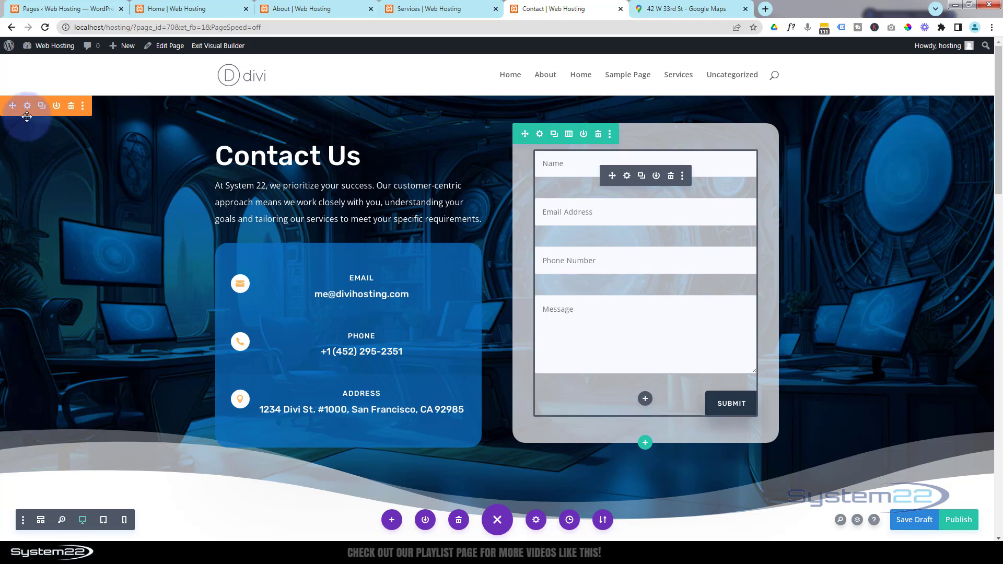
left_click(28, 107)
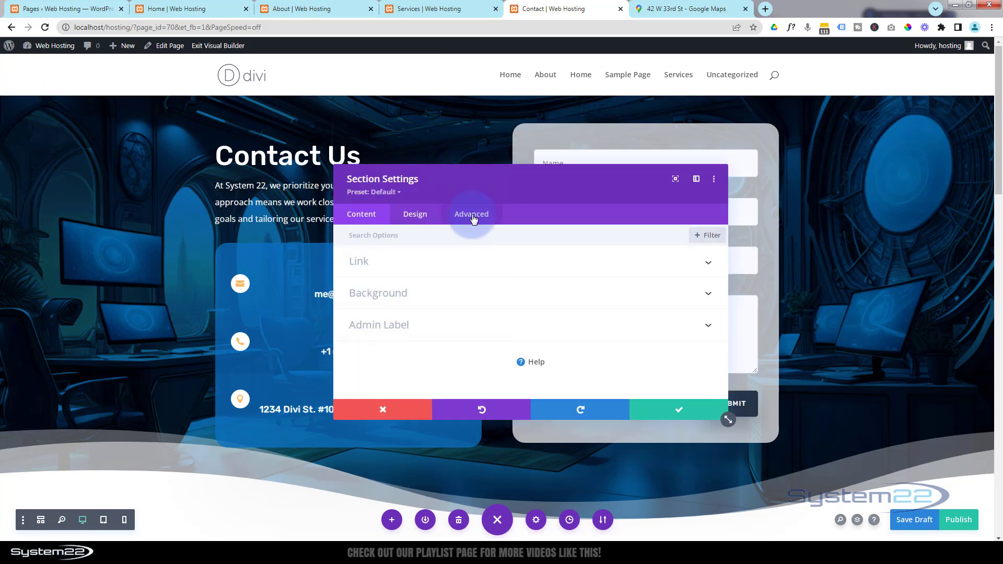
left_click(476, 214)
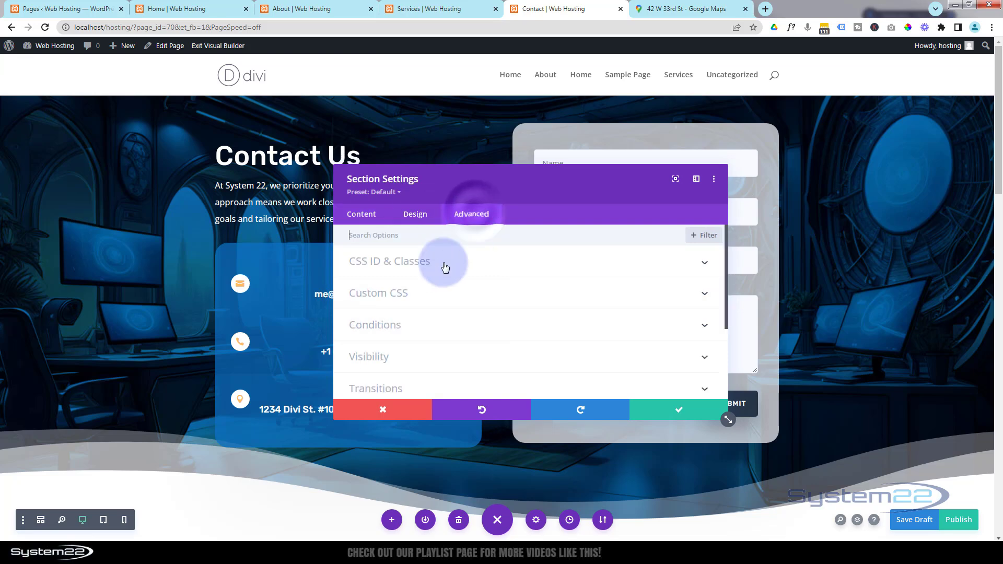
left_click(479, 264)
left_click(399, 303)
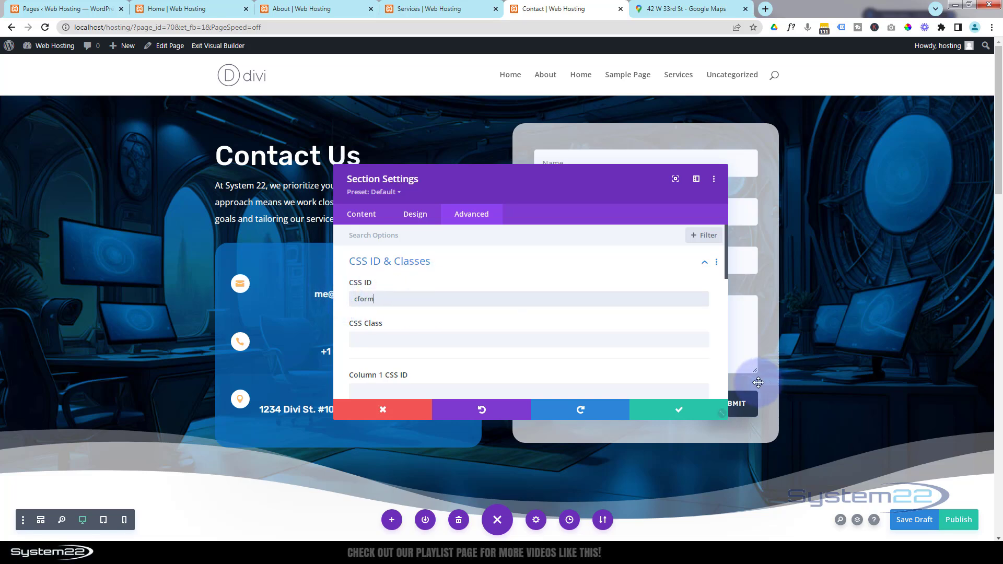
left_click(678, 414)
Step: Change the Learn How button's text to "Contact Us", link it to #cform, and save the button settings
scroll(664, 397, "down", 7)
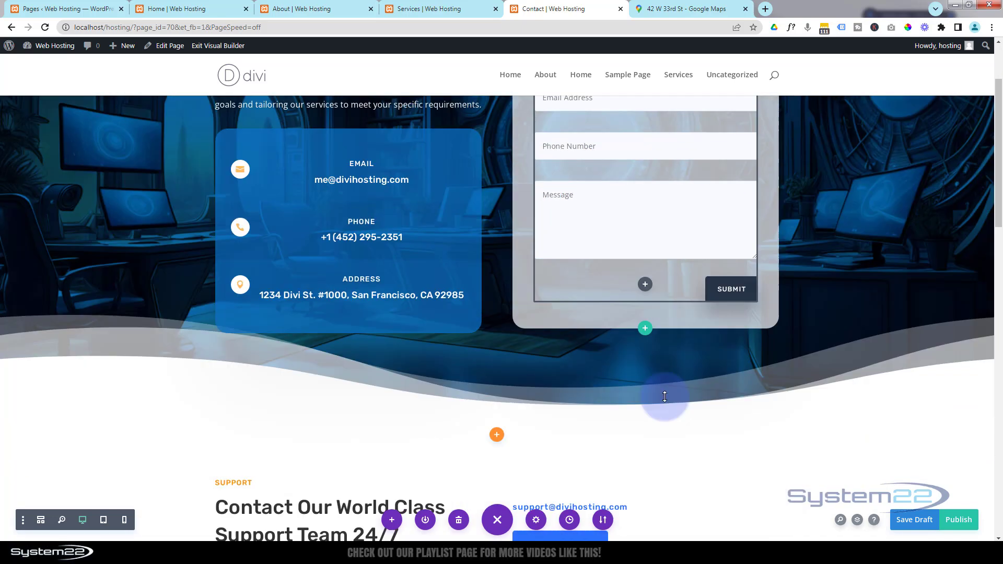
scroll(665, 397, "down", 15)
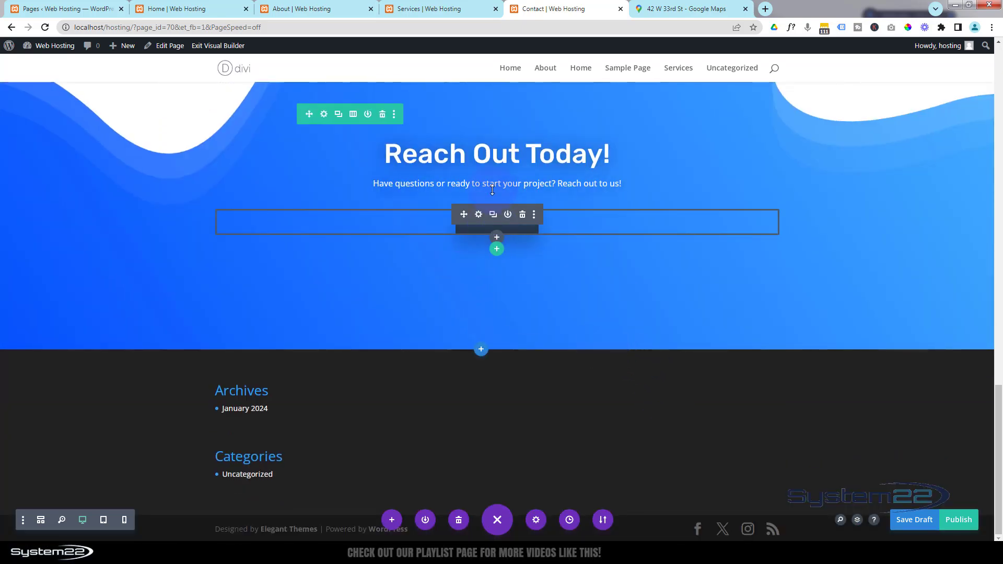
left_click(479, 215)
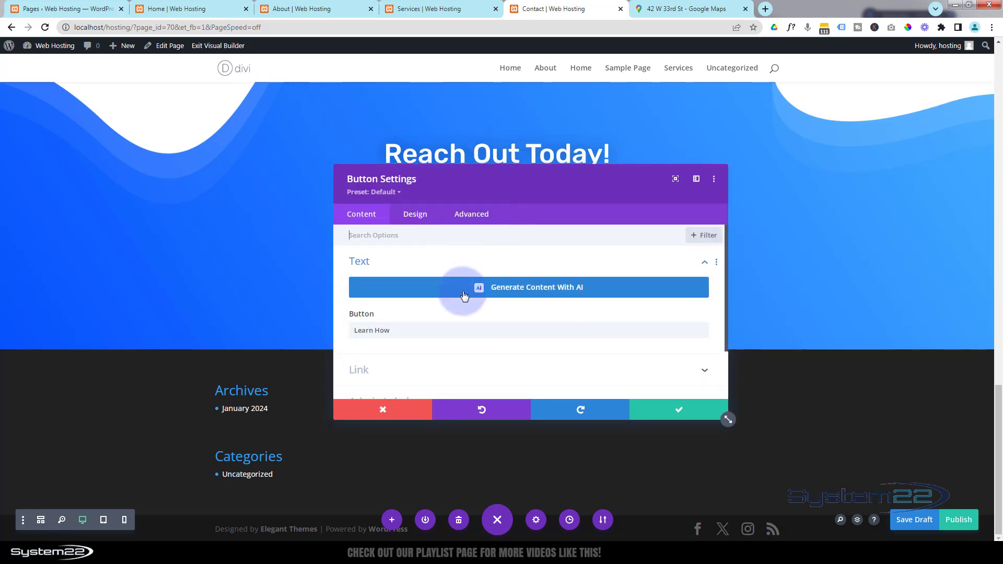
left_click_drag(396, 326, 346, 328)
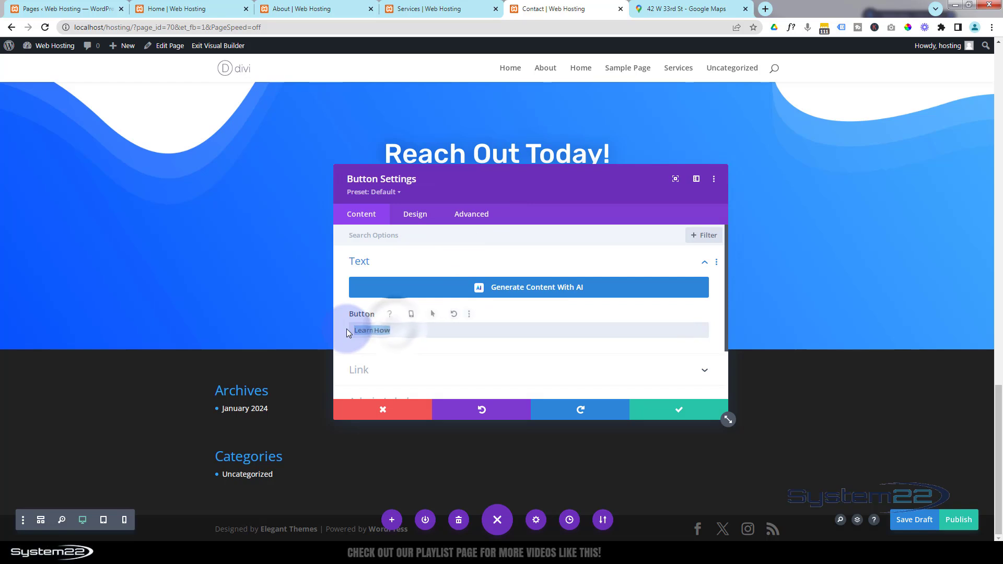
type("contact Us")
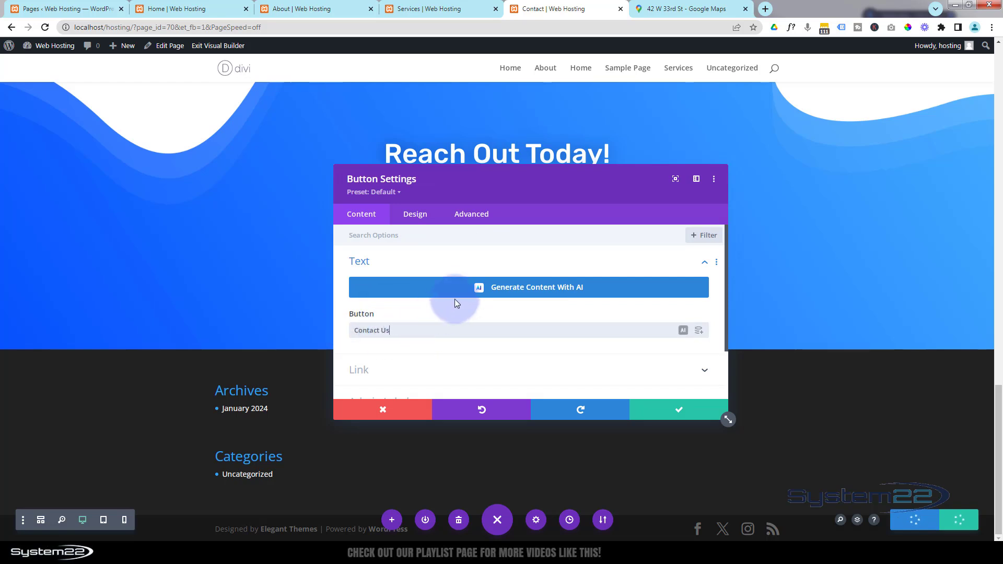
scroll(454, 301, "down", 2)
left_click(425, 305)
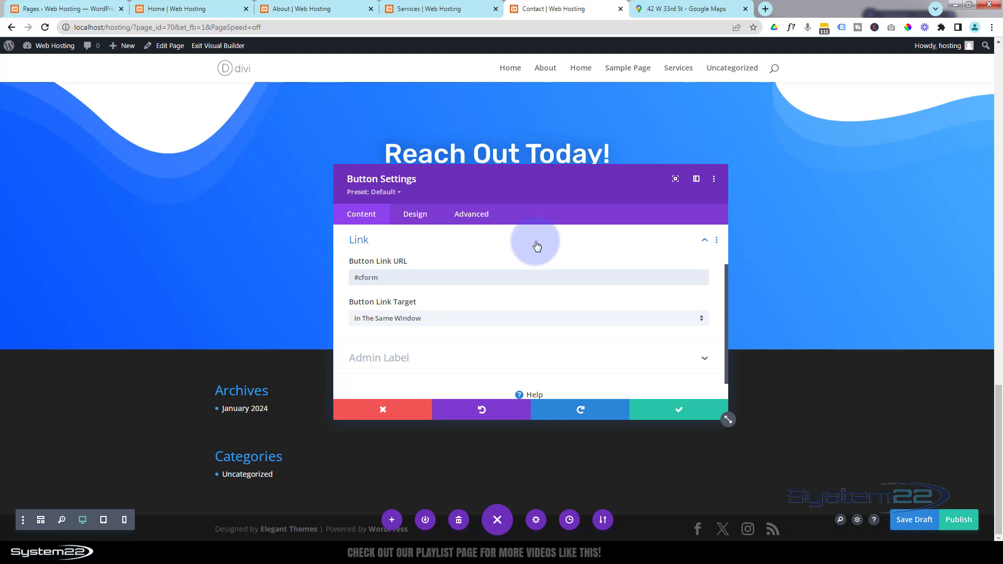
left_click(663, 413)
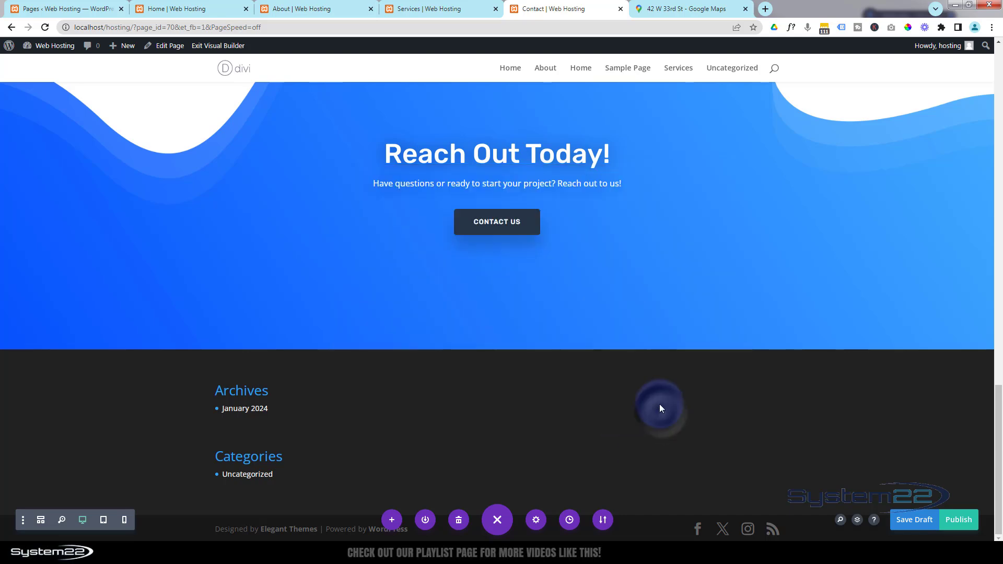
Step: Publish the Contact page and exit the Visual Builder
scroll(678, 409, "up", 12)
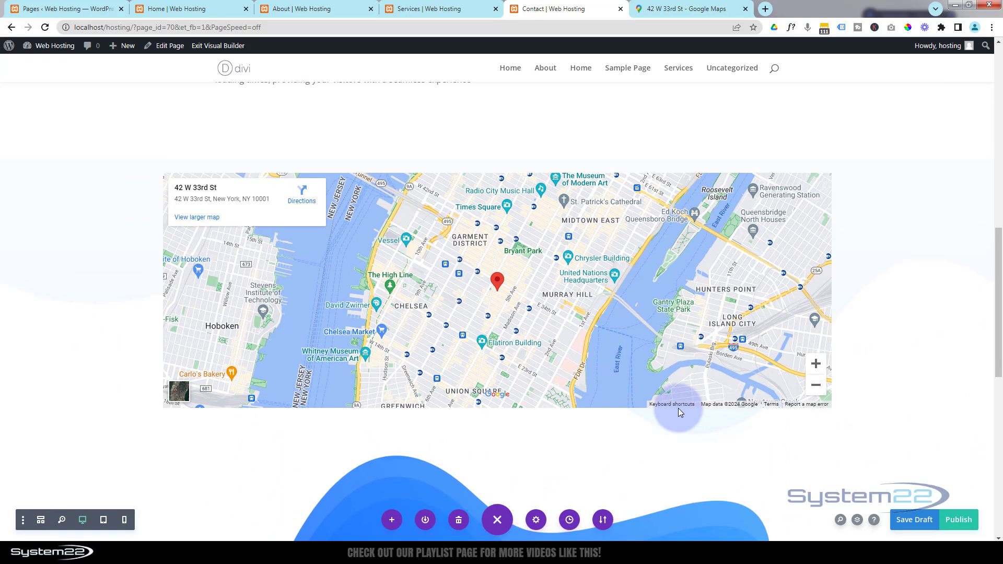
scroll(678, 408, "up", 6)
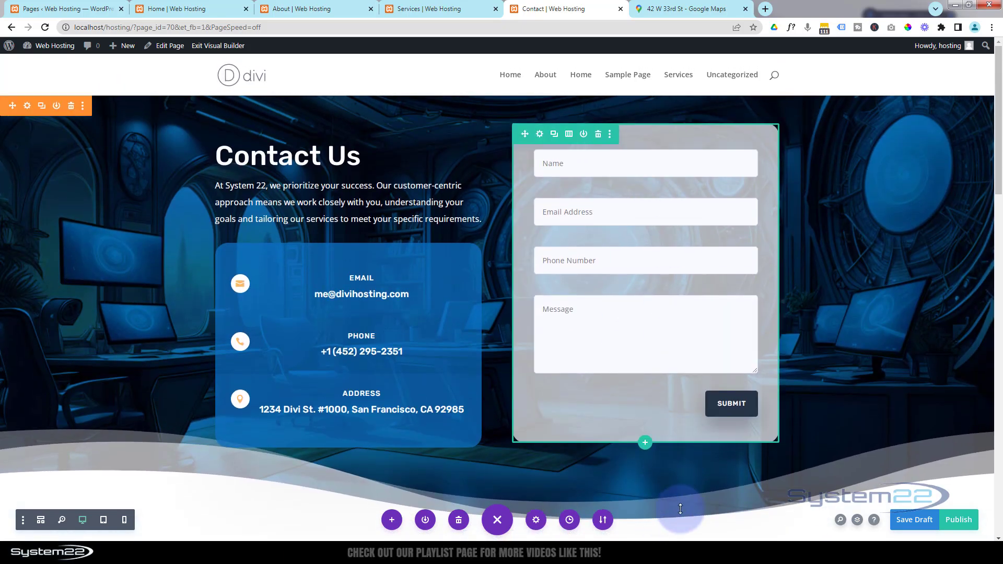
left_click(965, 522)
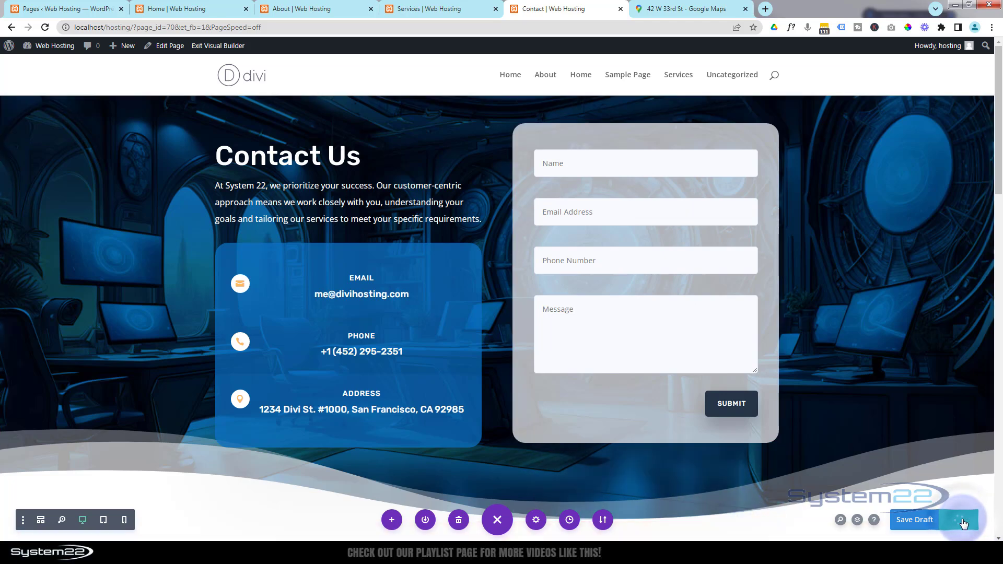
left_click(214, 47)
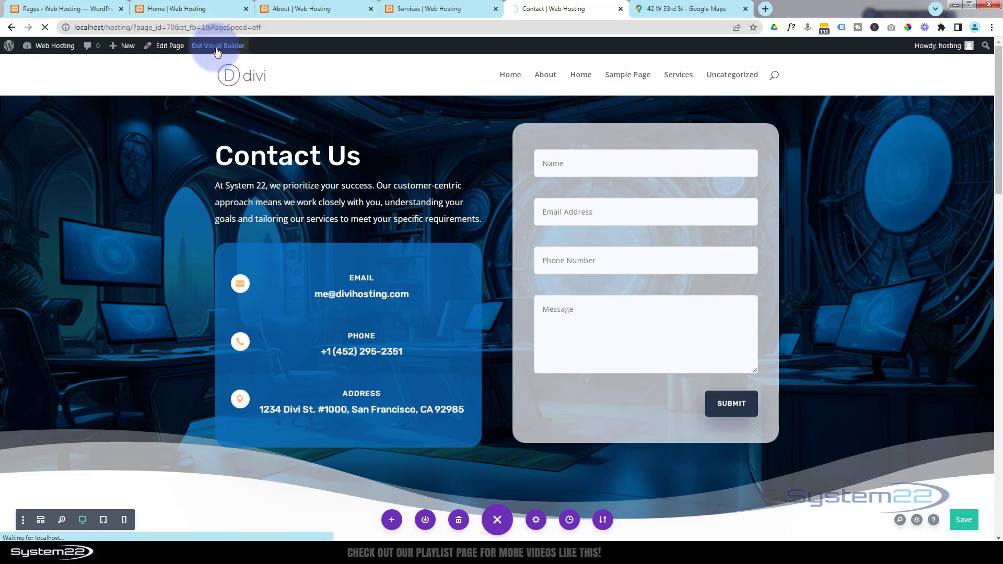
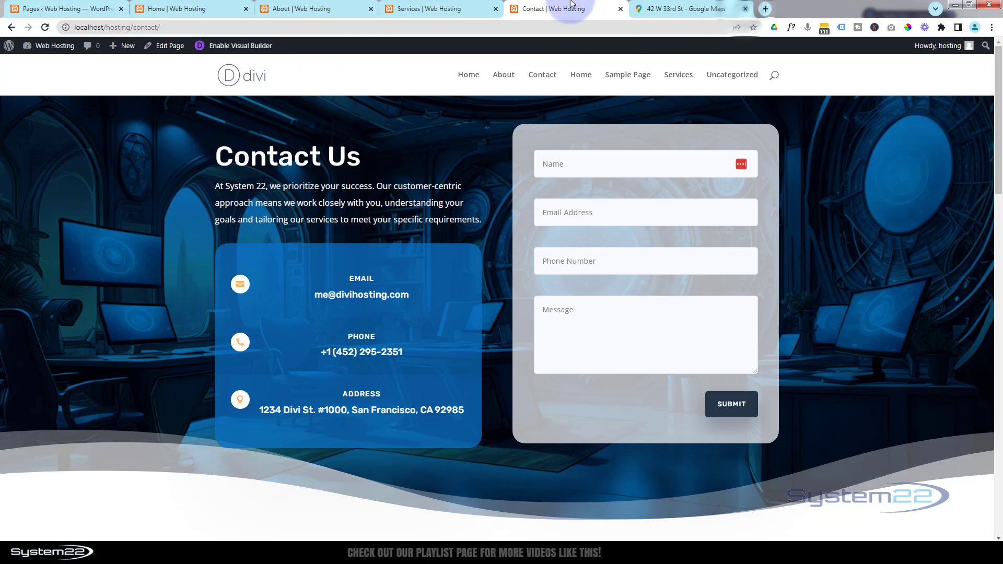
Step: Close the Google Maps page and create a navigation menu named "Main Menu" in the WordPress dashboard
left_click(746, 10)
left_click(46, 8)
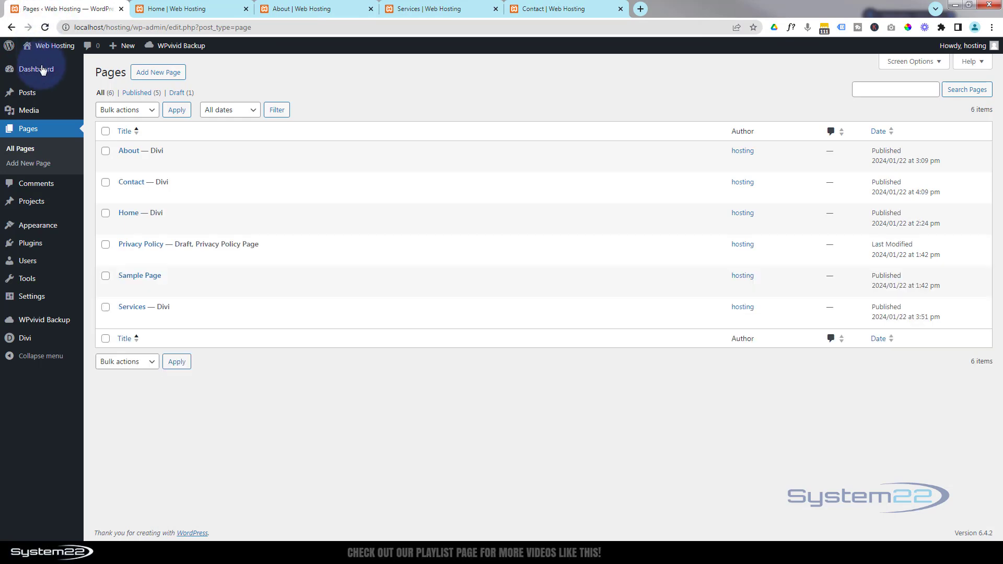
mouse_move(36, 230)
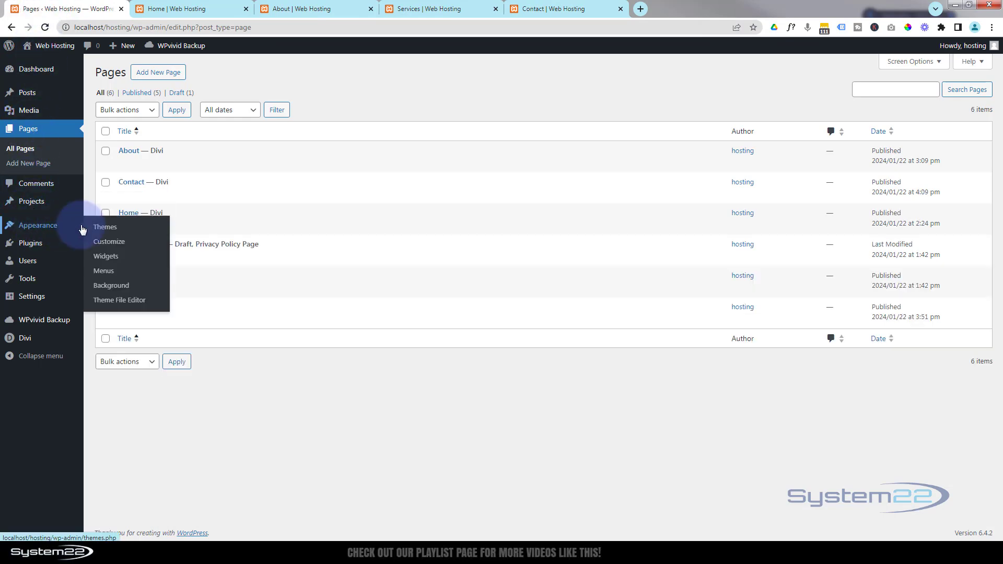
left_click(104, 271)
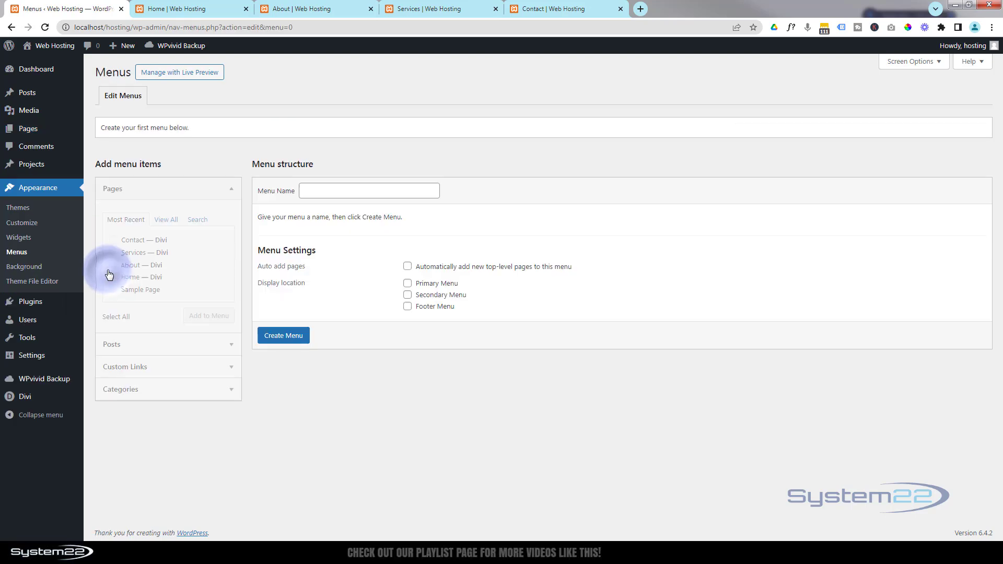
left_click(309, 193)
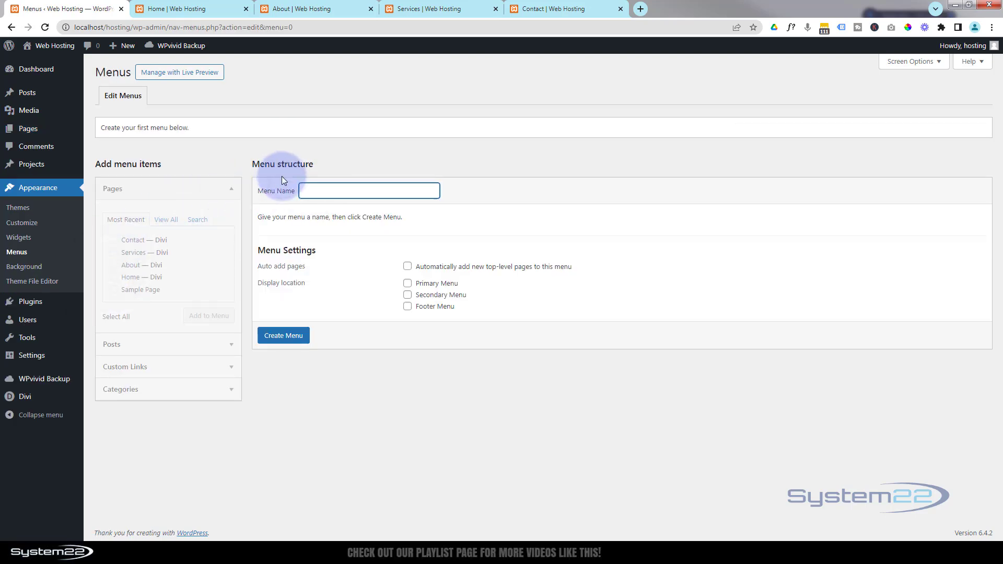
type("Main Menu")
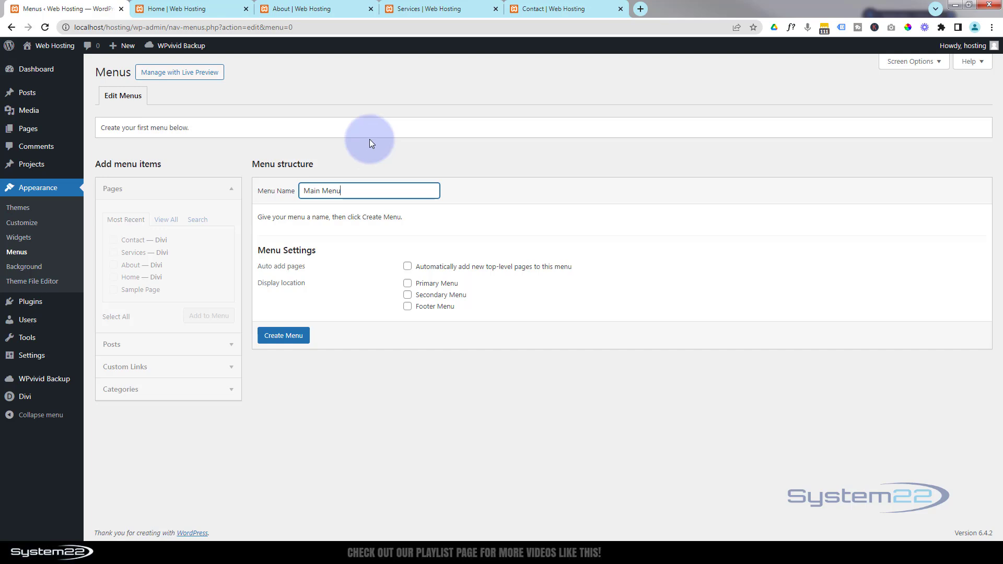
left_click(291, 339)
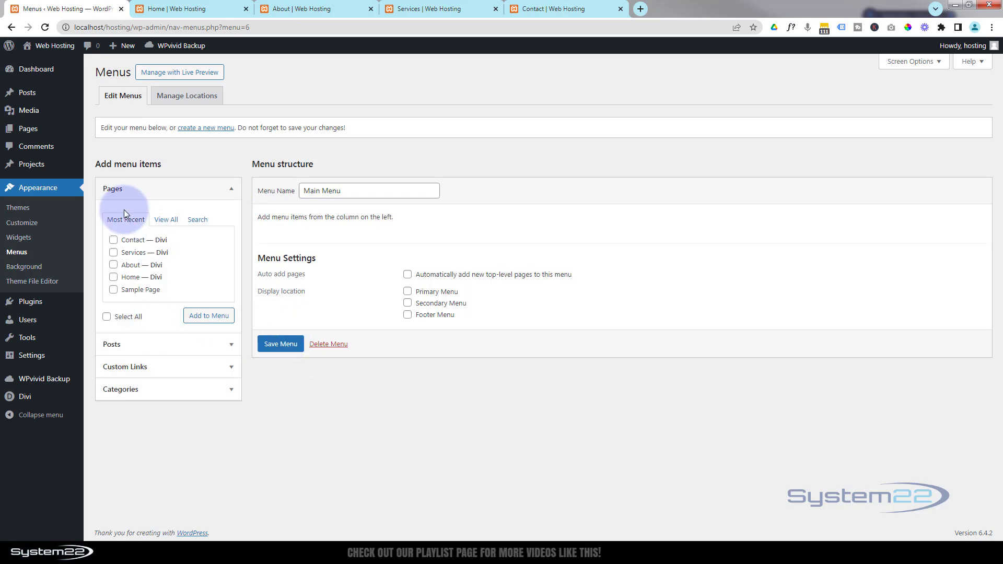
Step: Add the Contact, Services, About and Home pages to Main Menu
left_click(222, 193)
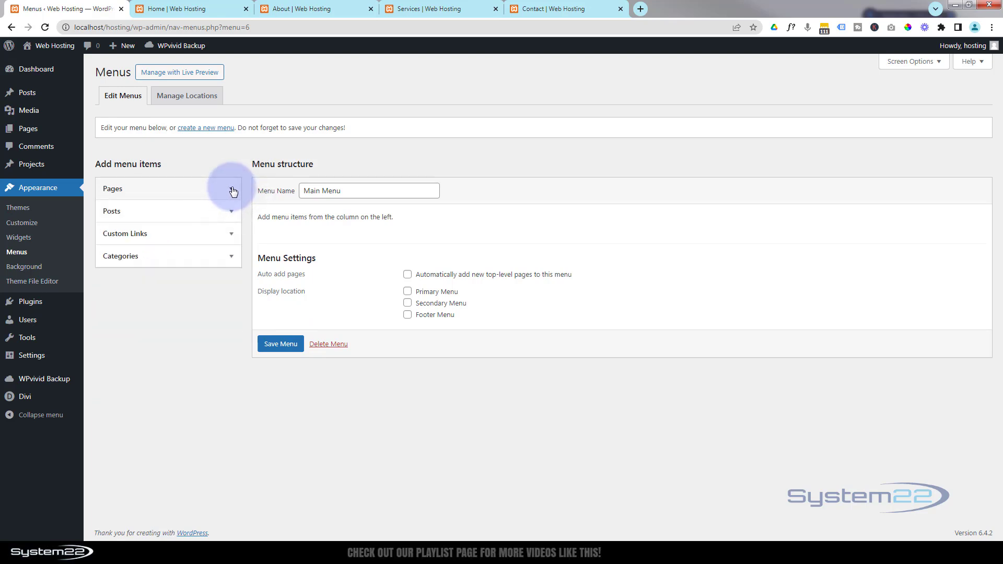
left_click(233, 190)
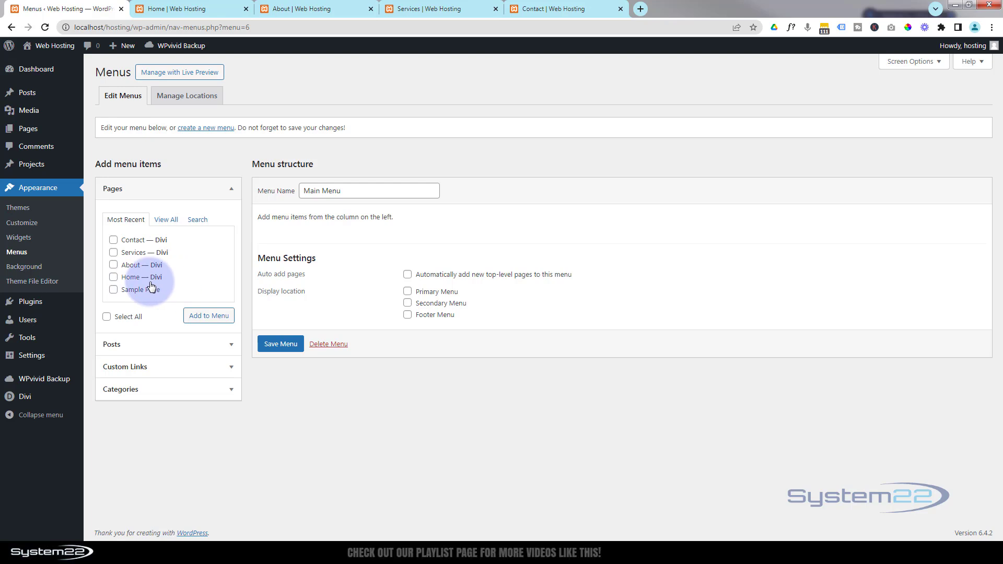
left_click(113, 240)
left_click(113, 253)
left_click(113, 265)
left_click(114, 277)
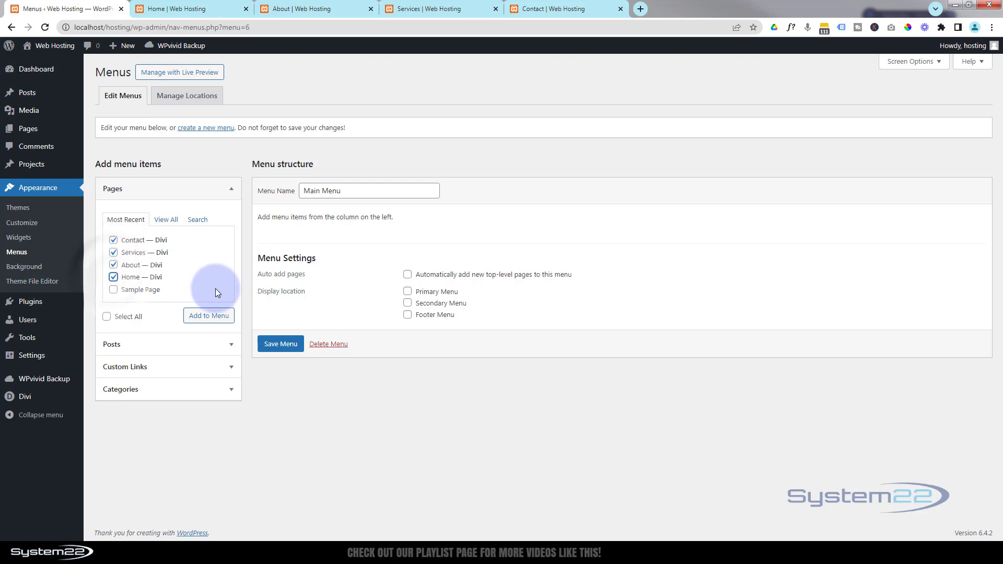
left_click(205, 316)
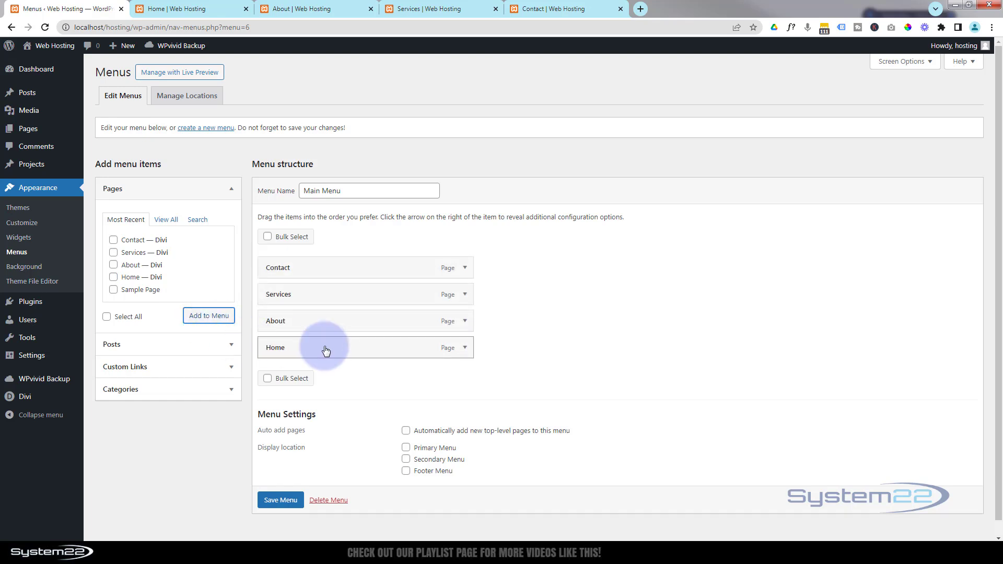
Step: Reorder the menu items to Home, About, Services, Contact
left_click_drag(326, 350, 327, 269)
left_click_drag(324, 347, 326, 297)
left_click_drag(323, 350, 322, 321)
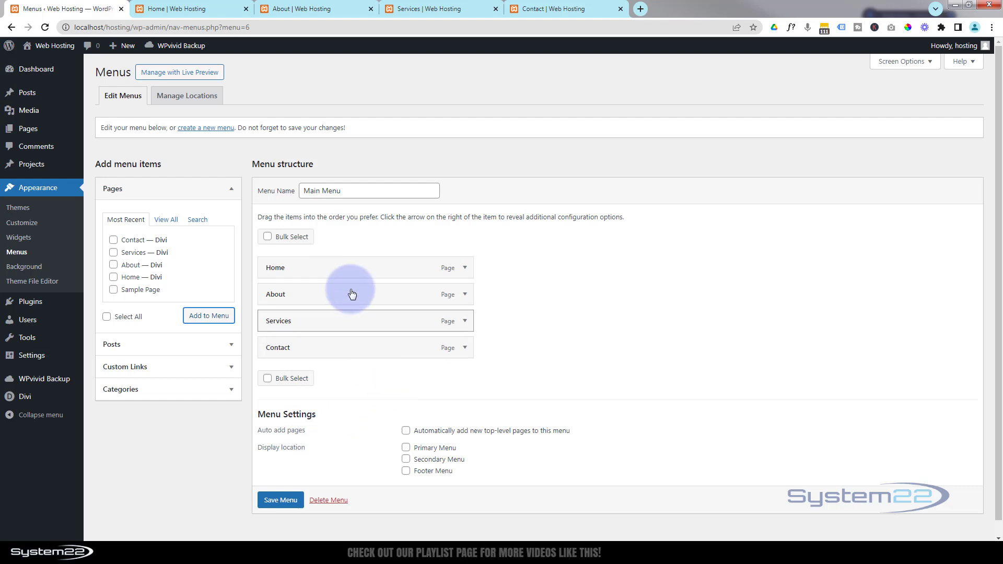
Step: Try nesting About under Home as a sub item and return it to the top level
left_click_drag(323, 296, 340, 297)
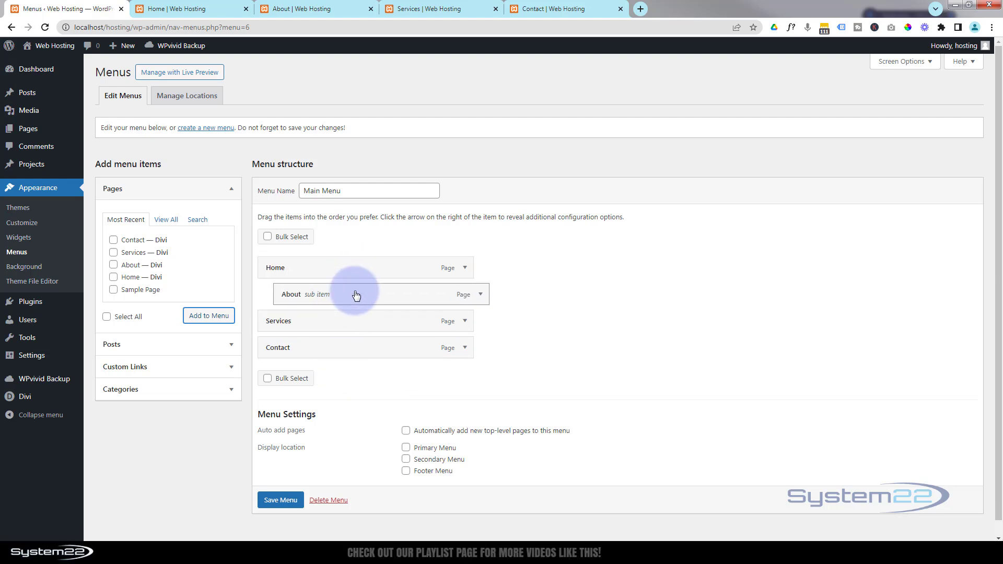
left_click_drag(381, 295, 355, 303)
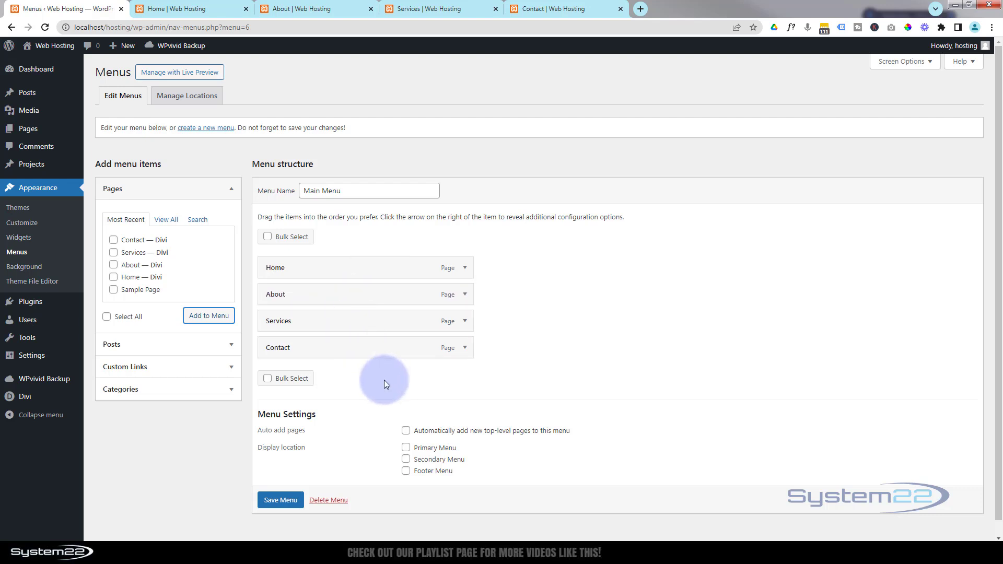
left_click_drag(347, 347, 308, 350)
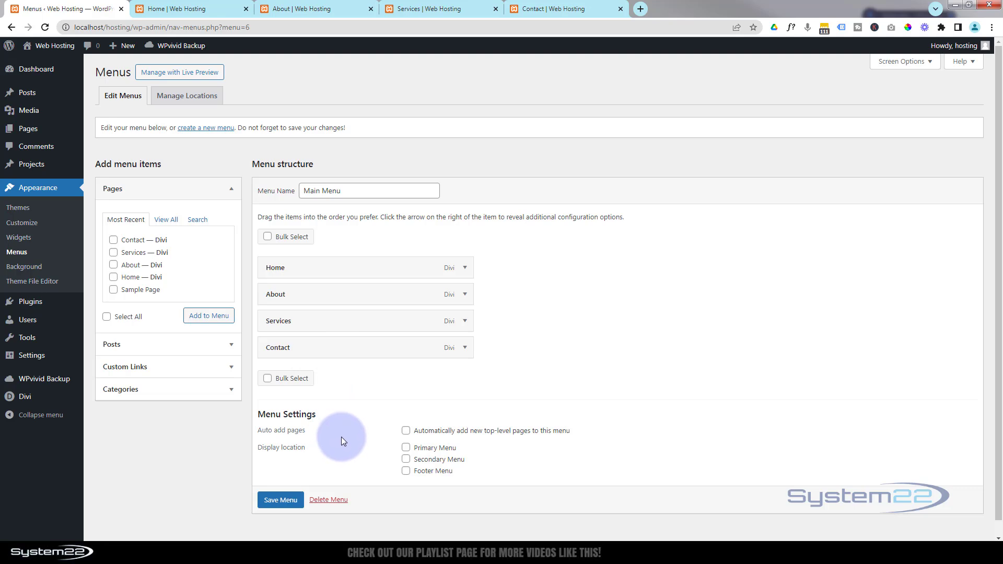
Step: Assign Main Menu to the Primary Menu display location and save the menu
left_click(548, 10)
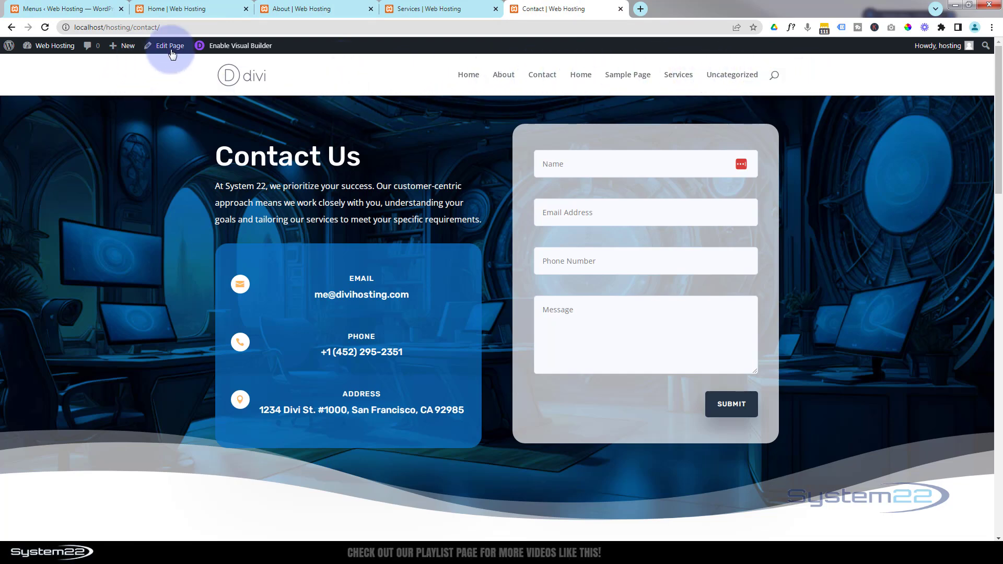
left_click(69, 9)
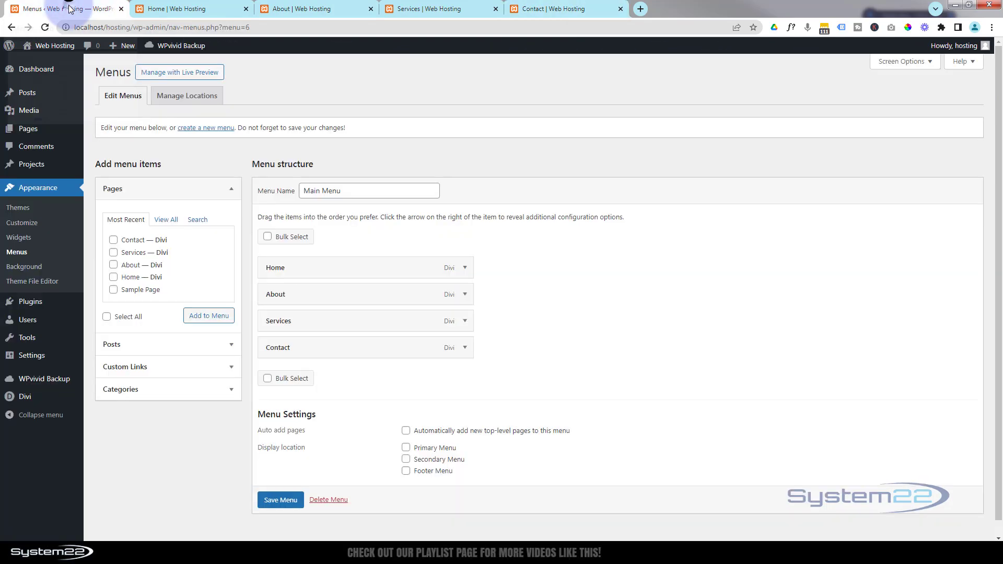
left_click(406, 448)
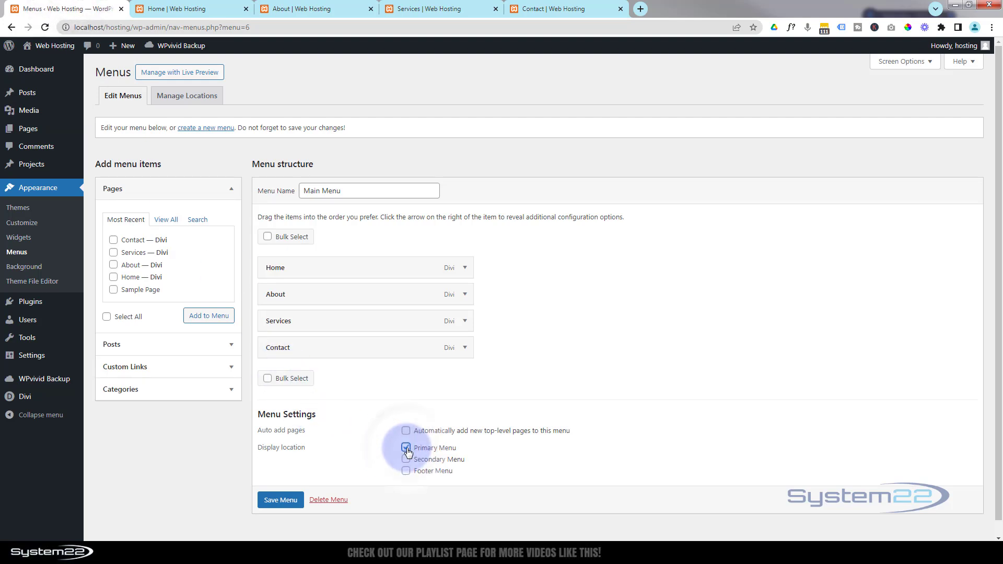
left_click(281, 500)
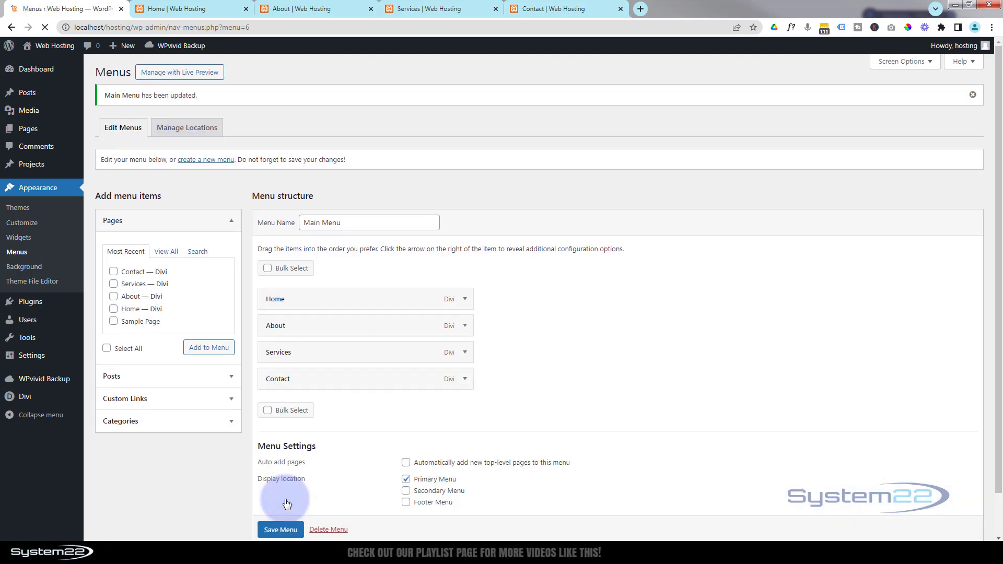
Step: Reload the Contact page and test the Services, About and Home links in the header navigation
left_click(577, 7)
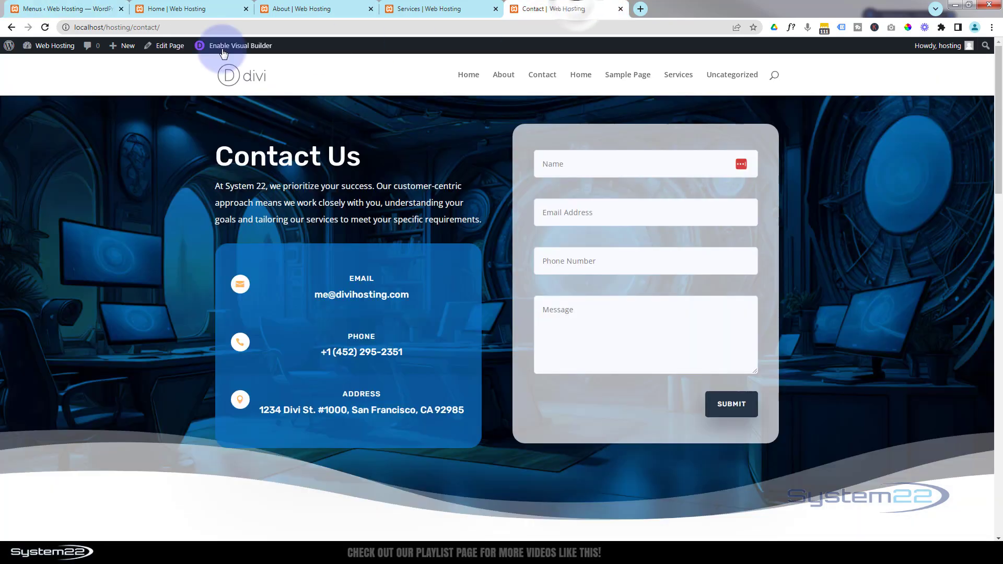
left_click(44, 27)
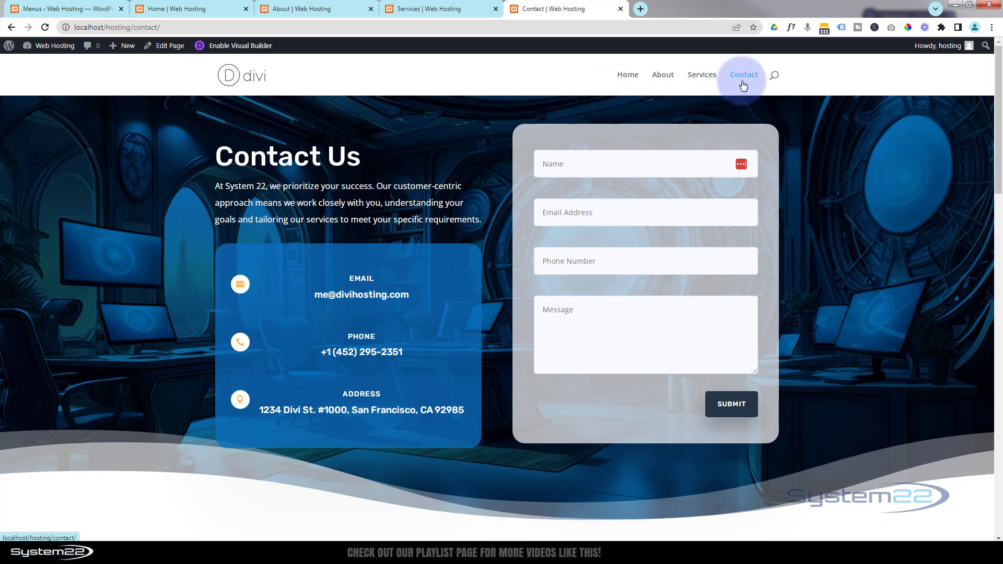
left_click(702, 74)
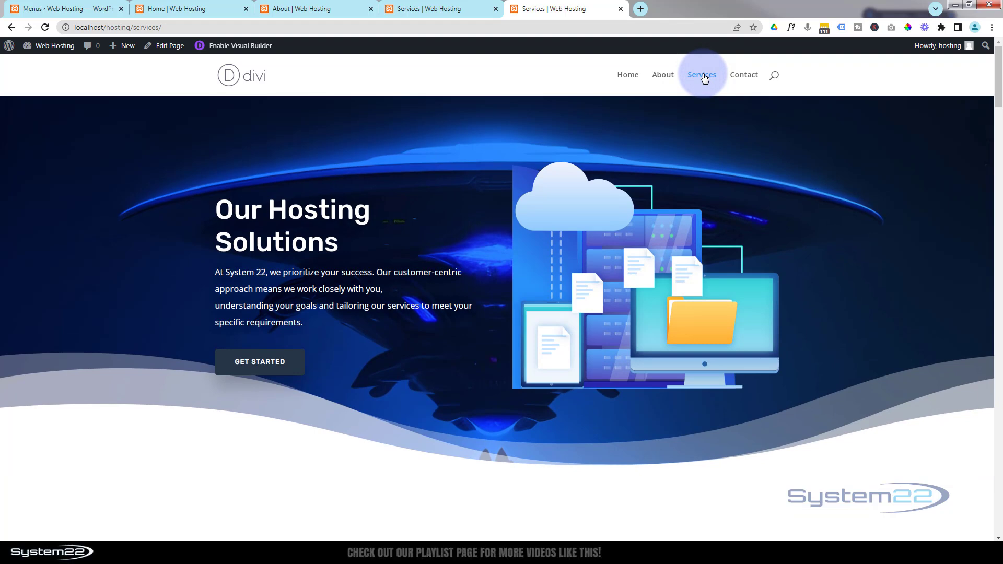
left_click(672, 78)
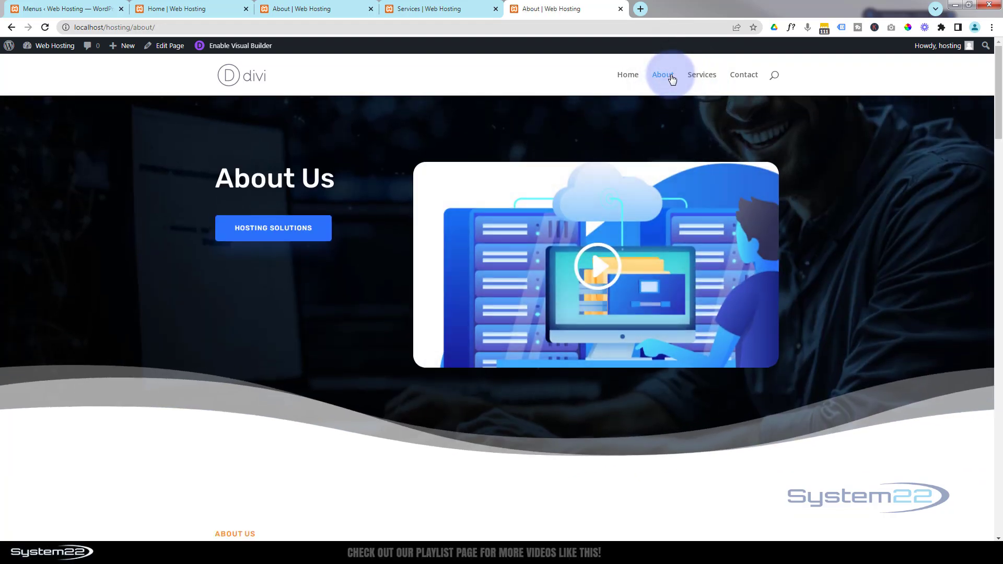
left_click(631, 79)
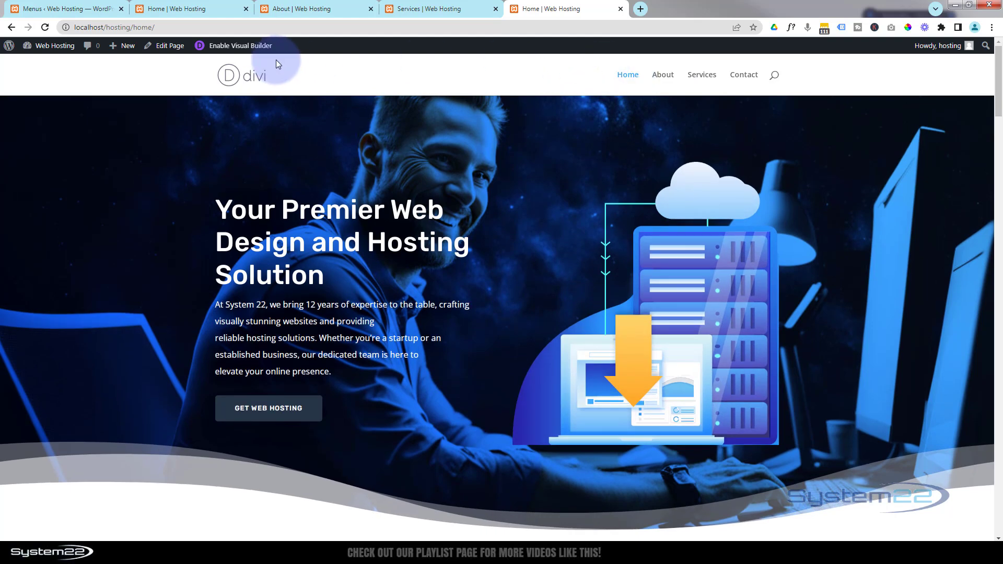
Step: Set the site's homepage to the static page Home in the Divi Theme Customizer's homepage settings
left_click(49, 9)
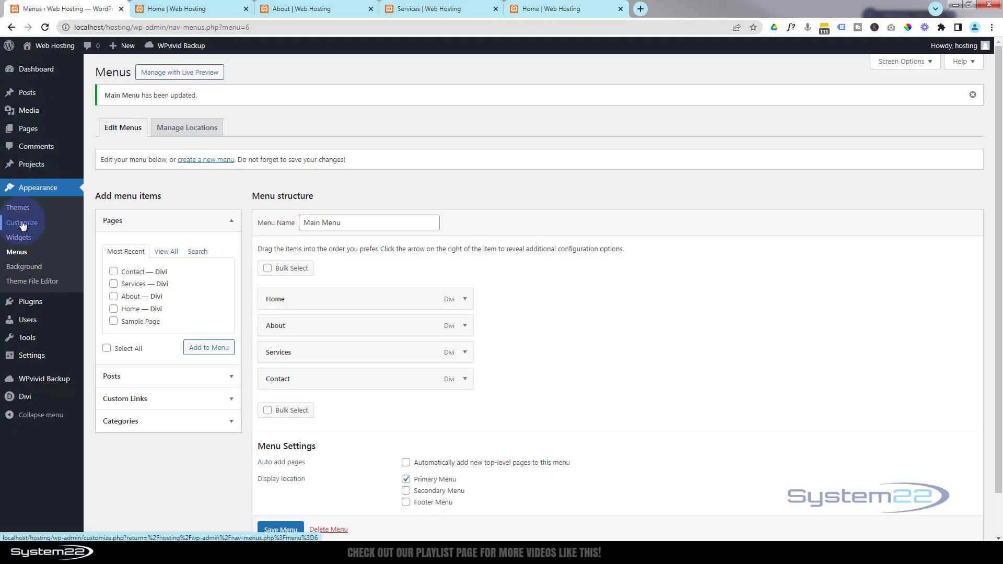
mouse_move(28, 401)
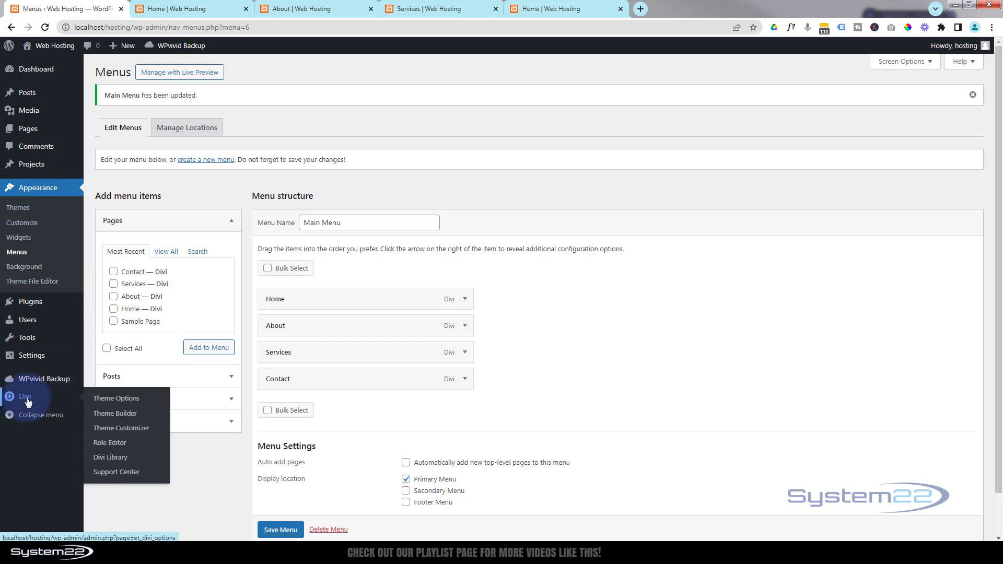
left_click(118, 433)
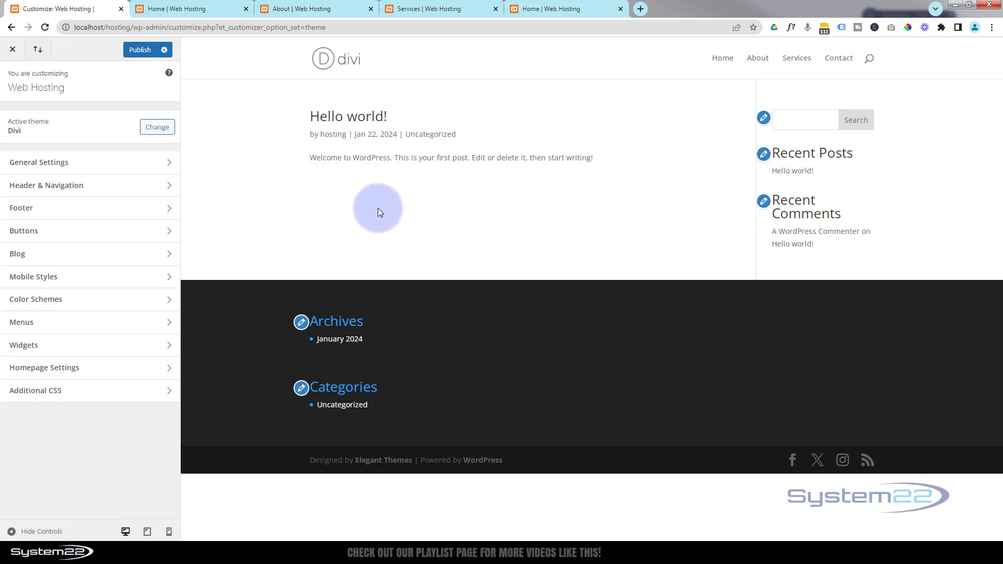
left_click(119, 369)
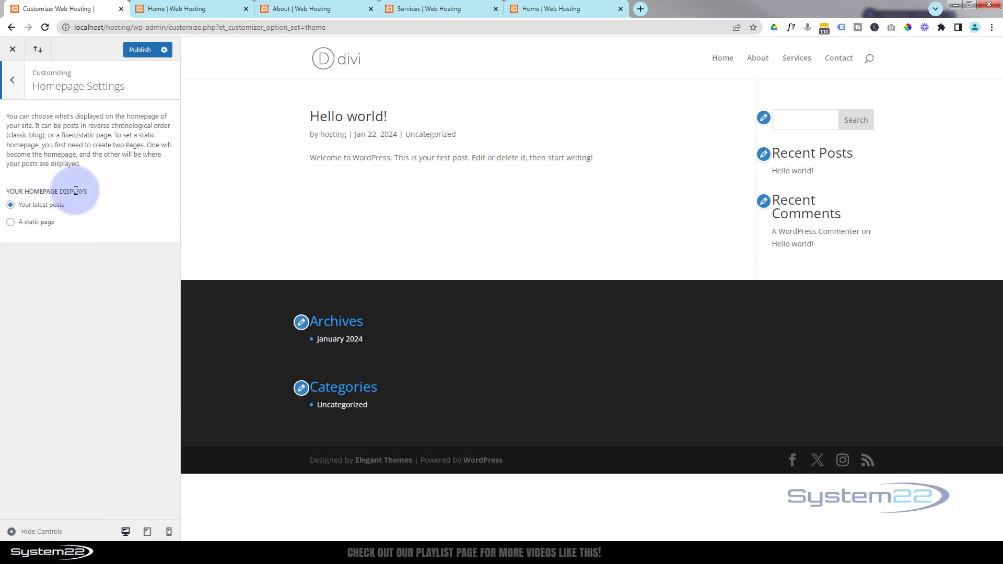
left_click(10, 222)
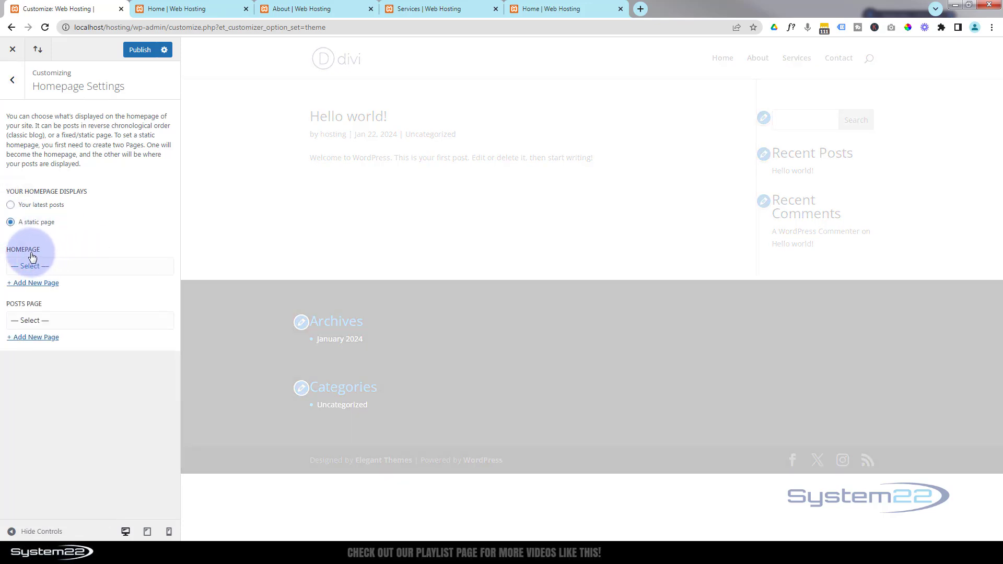
left_click(96, 267)
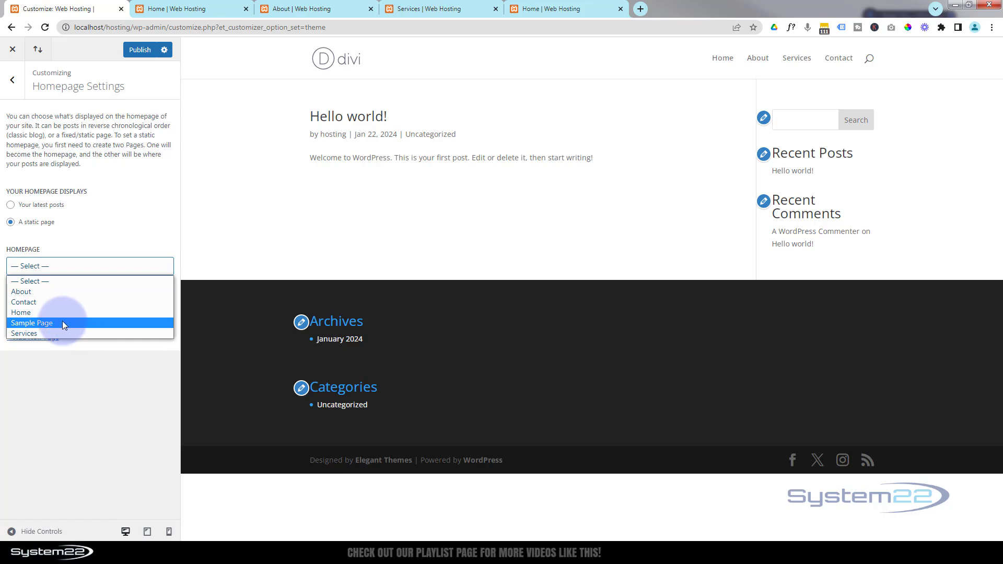
left_click(21, 314)
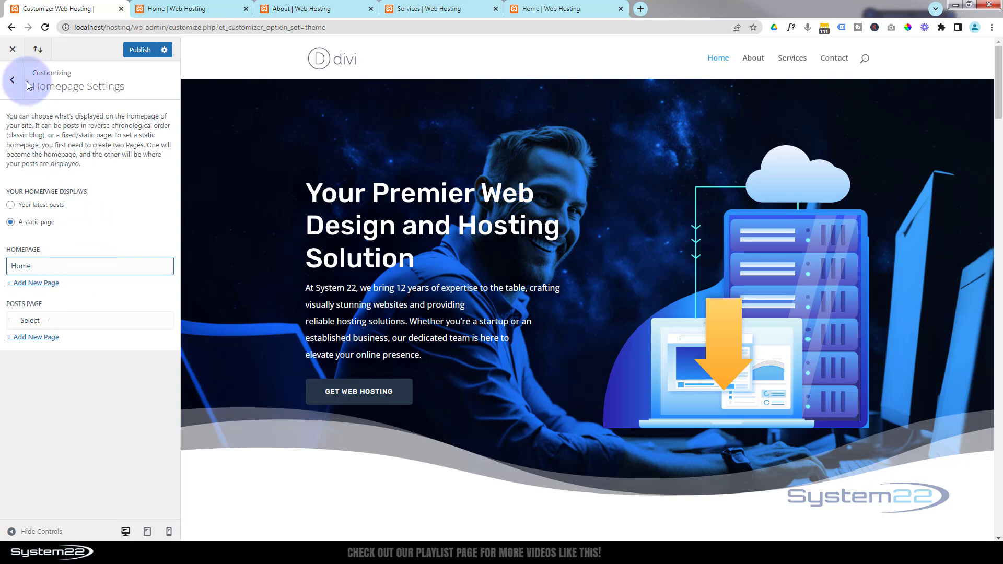
left_click(11, 84)
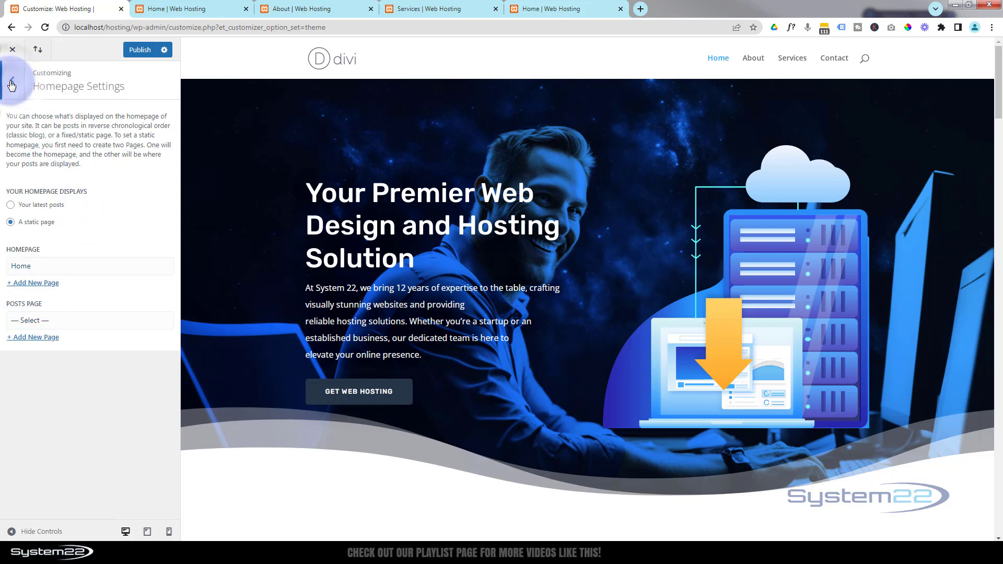
Step: Try hiding the footer's social icons in the Footer Elements settings and turn them back on
left_click_drag(998, 110, 1000, 531)
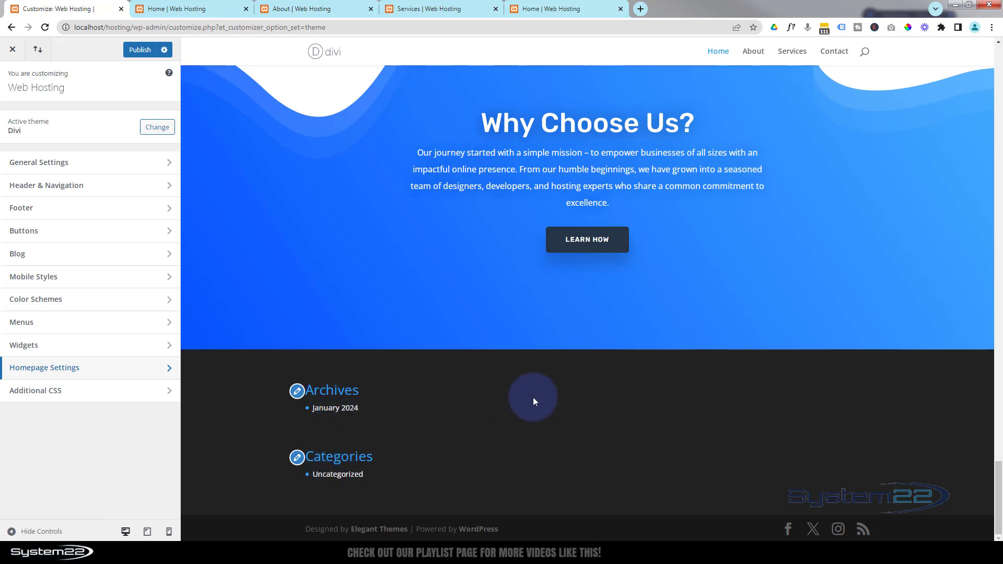
left_click(85, 216)
left_click(82, 166)
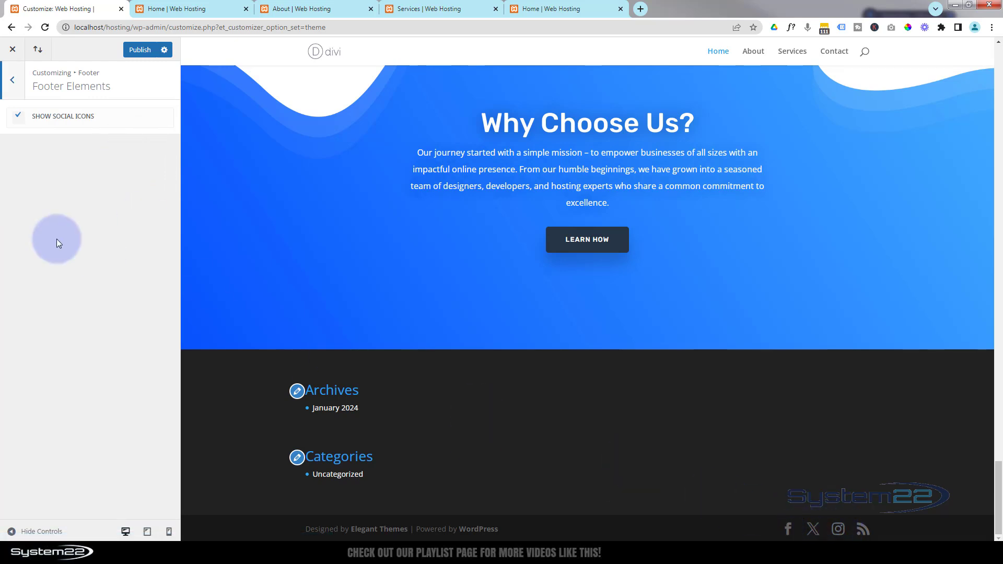
left_click(18, 116)
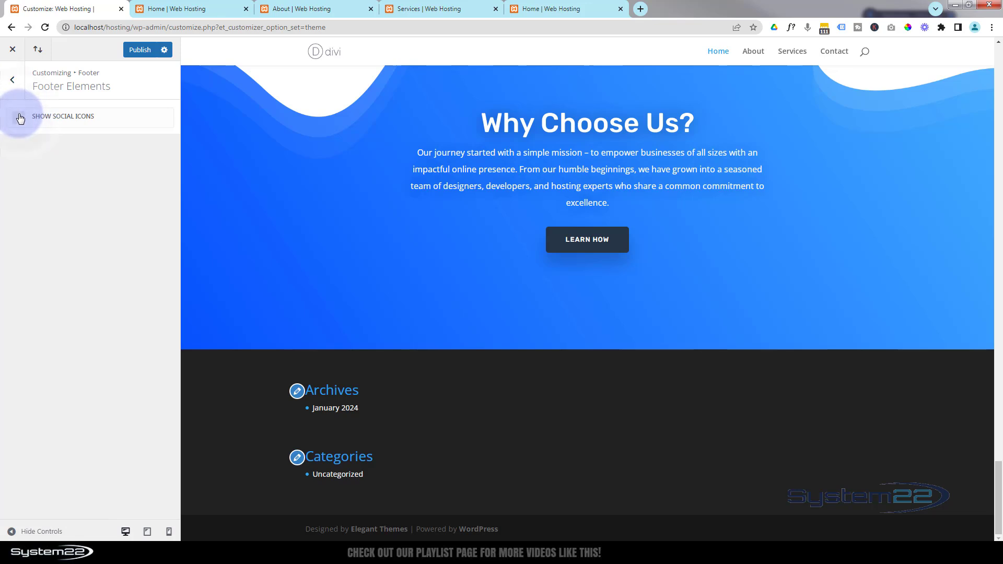
left_click(19, 117)
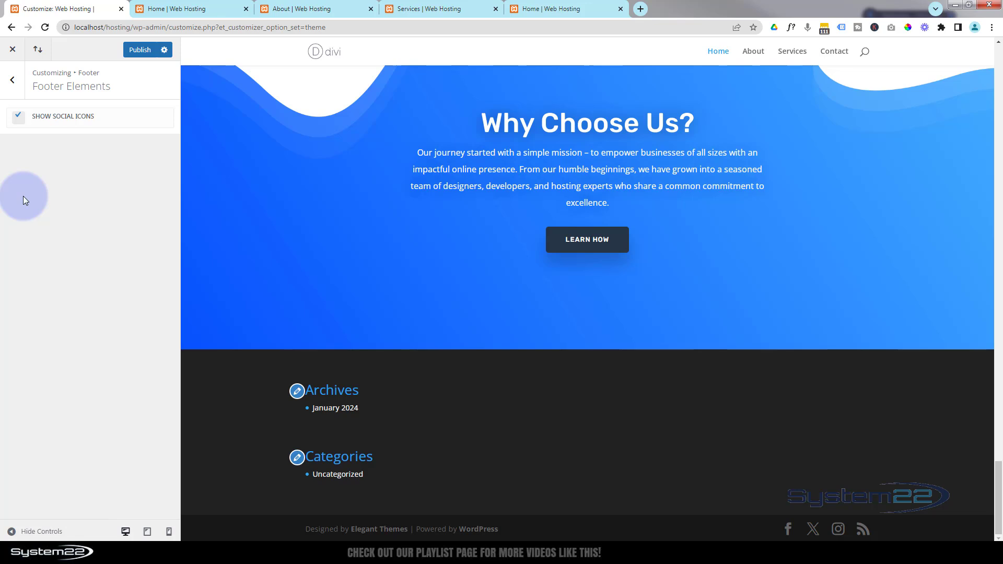
key("Escape")
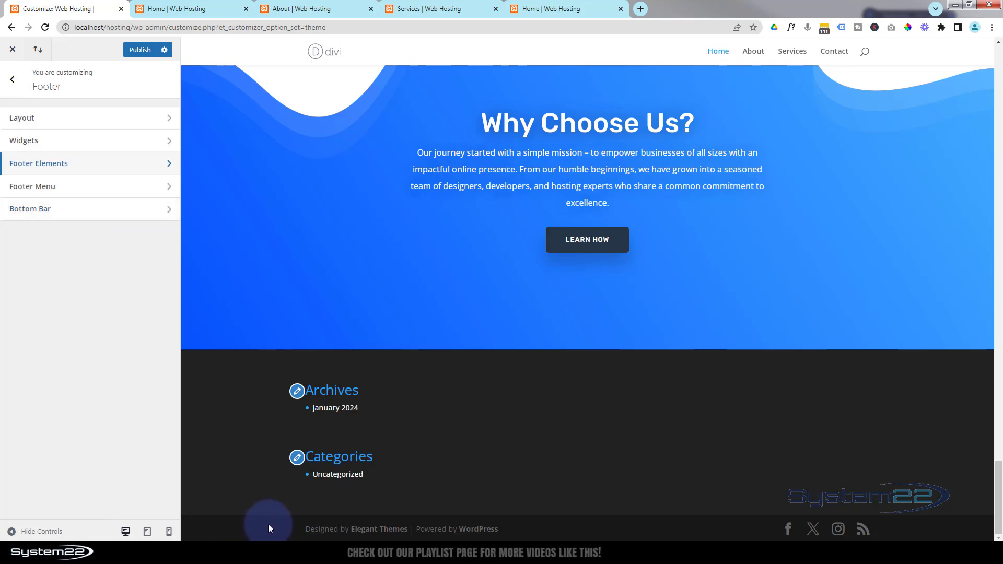
Step: Set the footer credits in the Bottom Bar settings to "© Copyright System 22 2024"
left_click(63, 210)
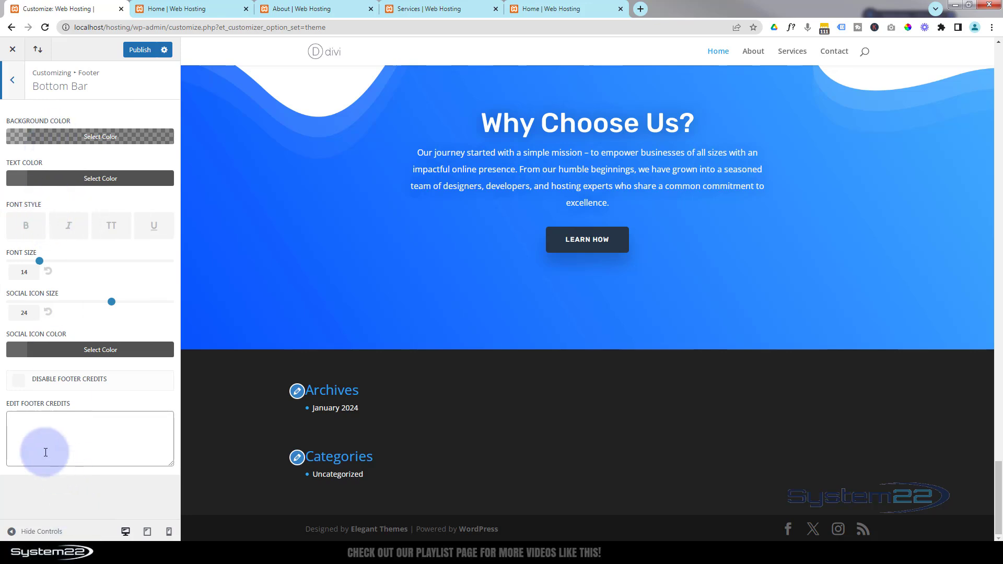
left_click(42, 429)
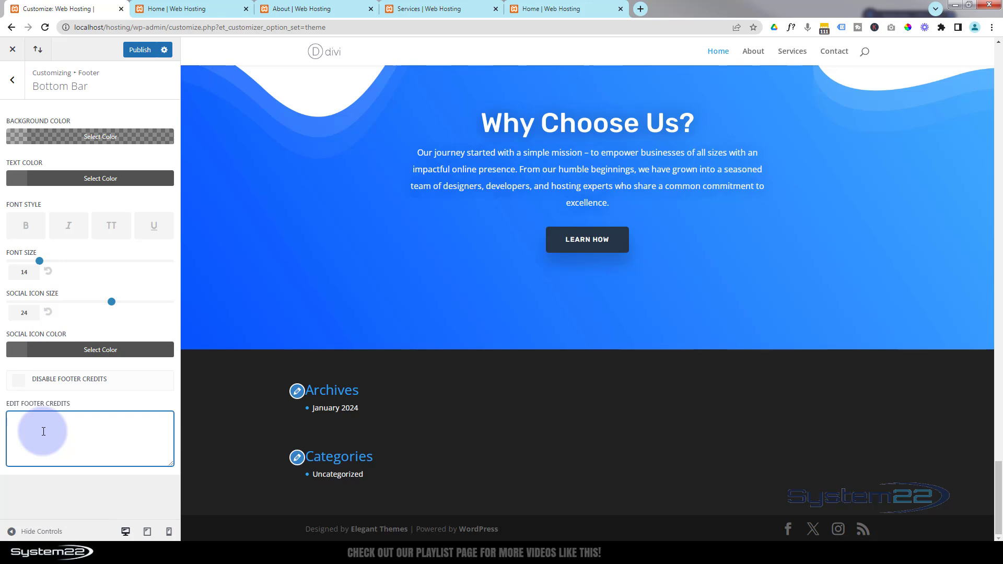
type("©")
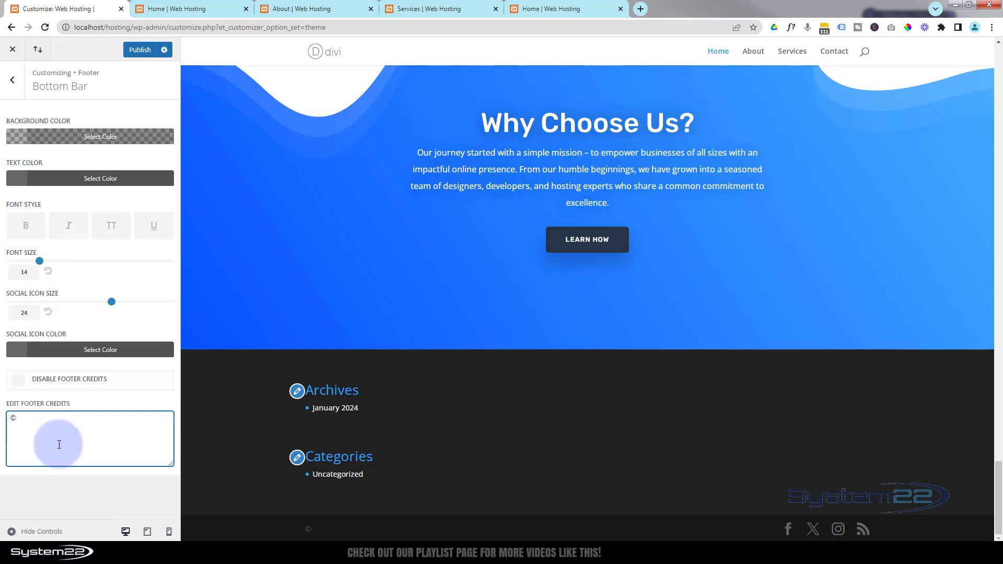
type(" Copyright System 22 2024")
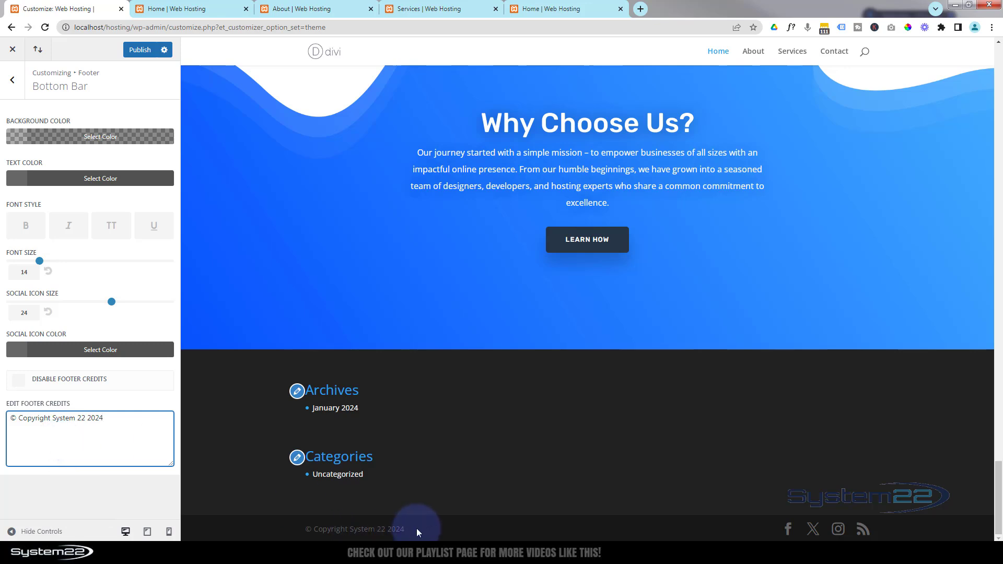
Step: Set the footer bottom bar's text color to light gray #afafaf
left_click(120, 178)
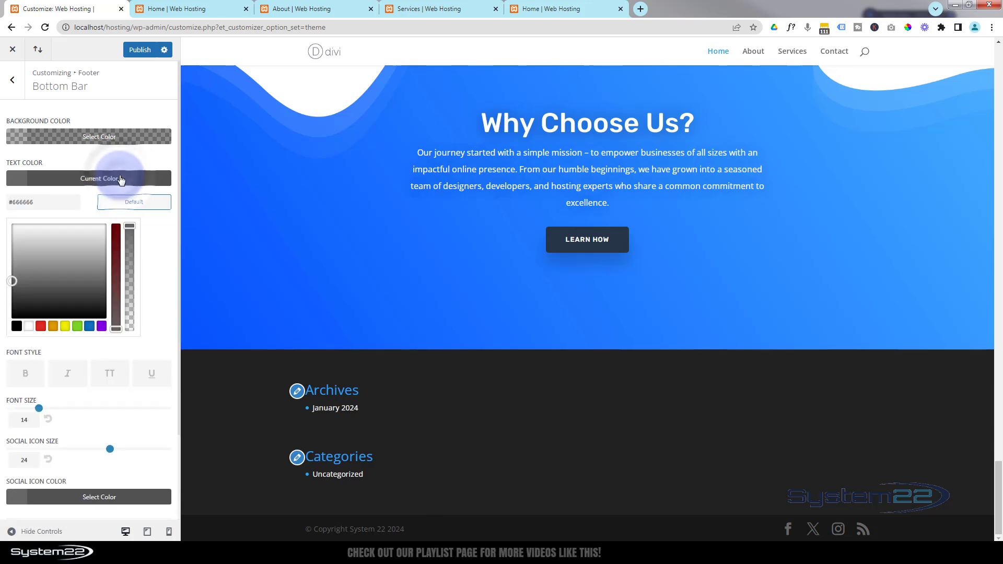
left_click(29, 326)
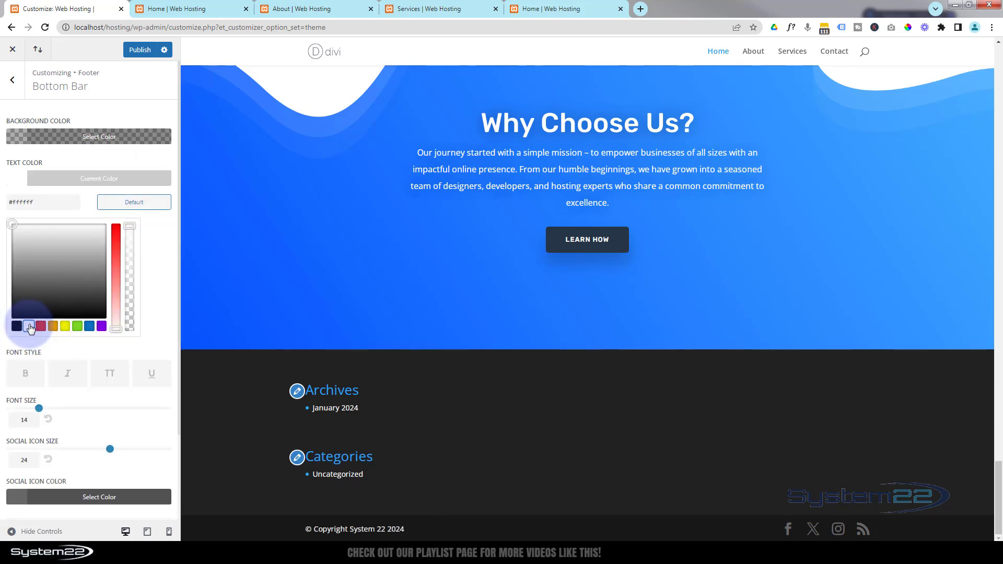
left_click(13, 254)
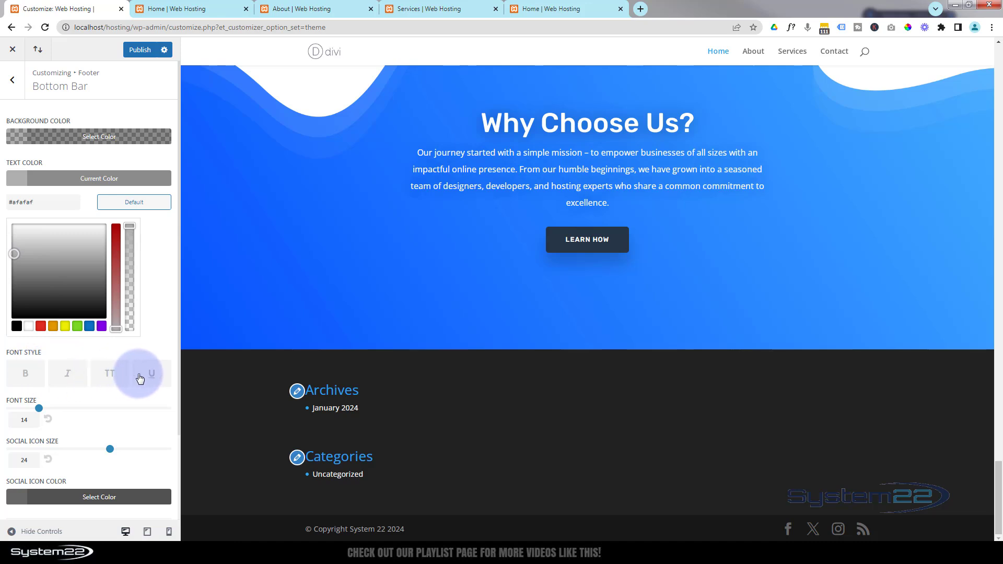
left_click(22, 80)
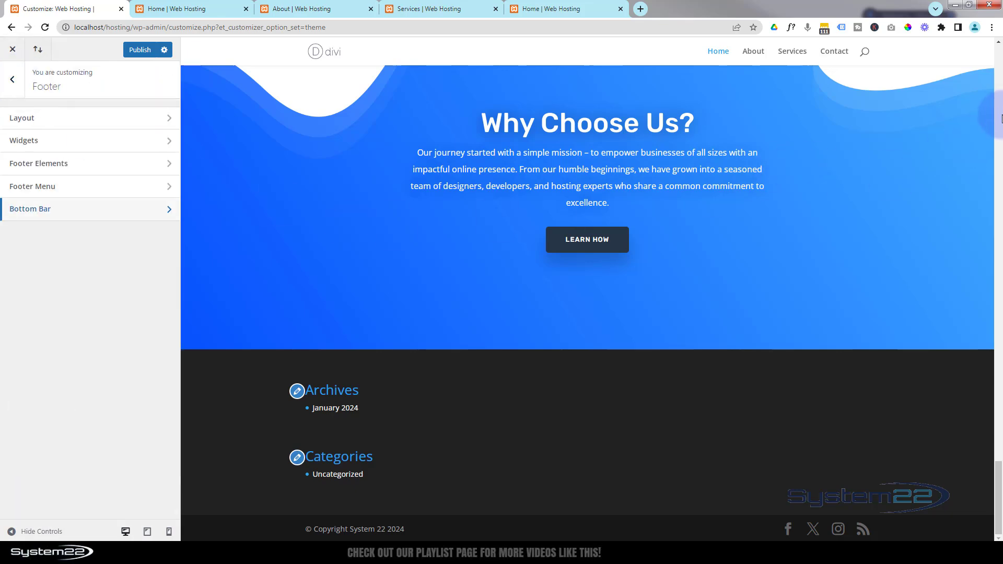
Step: Set the site tagline to "Best Hosting" in the general settings' Site Identity section
scroll(1000, 62, "up", 3)
scroll(999, 62, "up", 15)
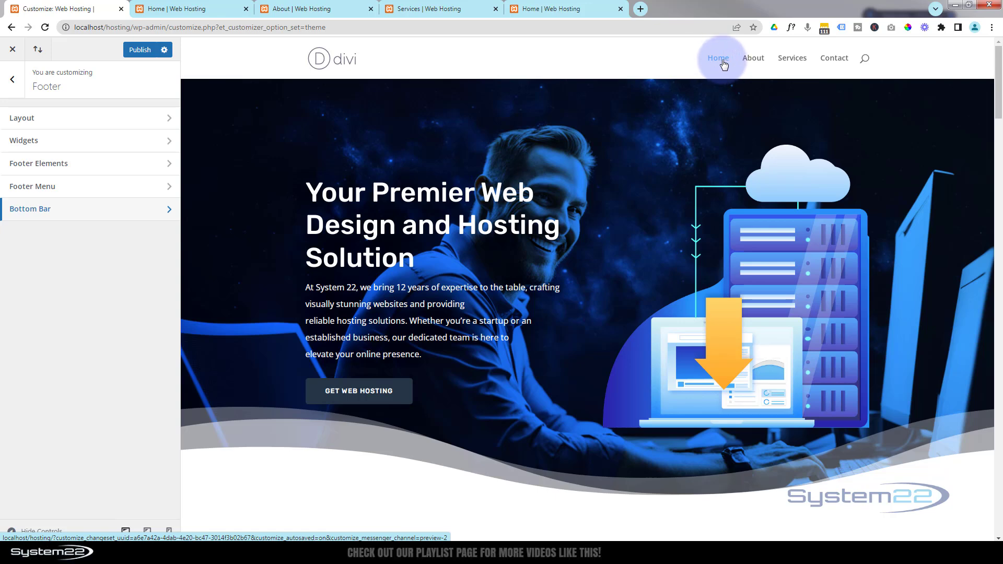
left_click(12, 79)
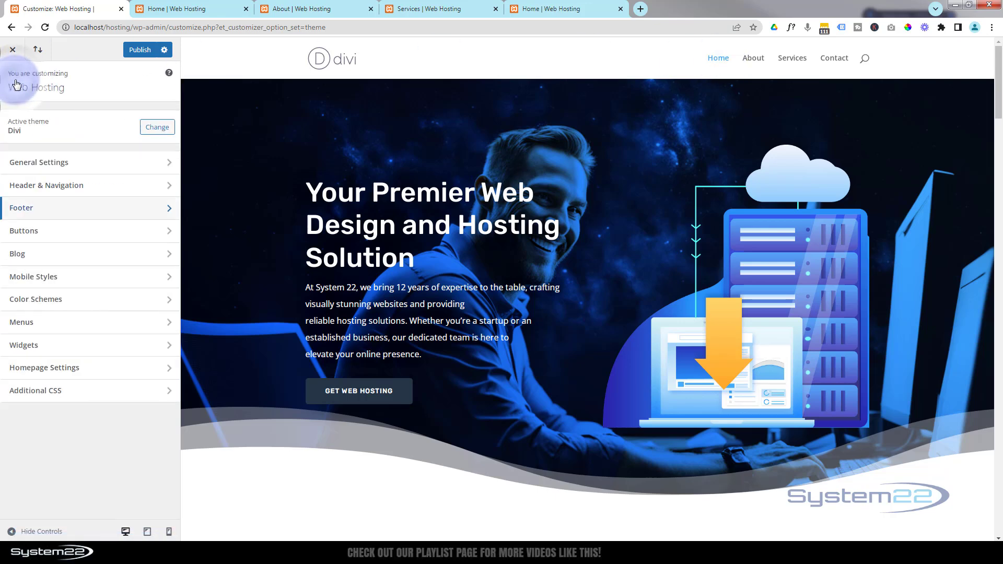
left_click(93, 165)
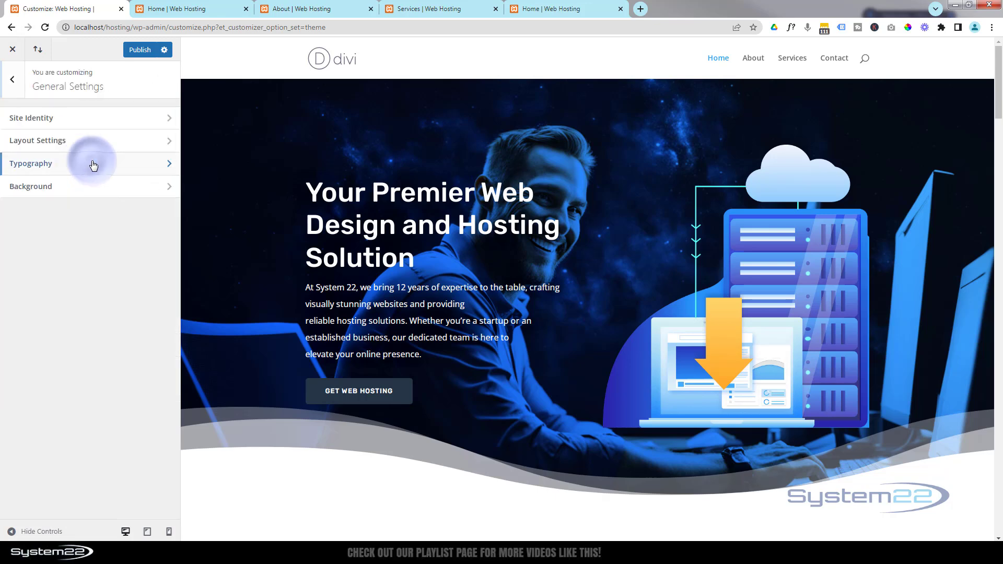
left_click(83, 118)
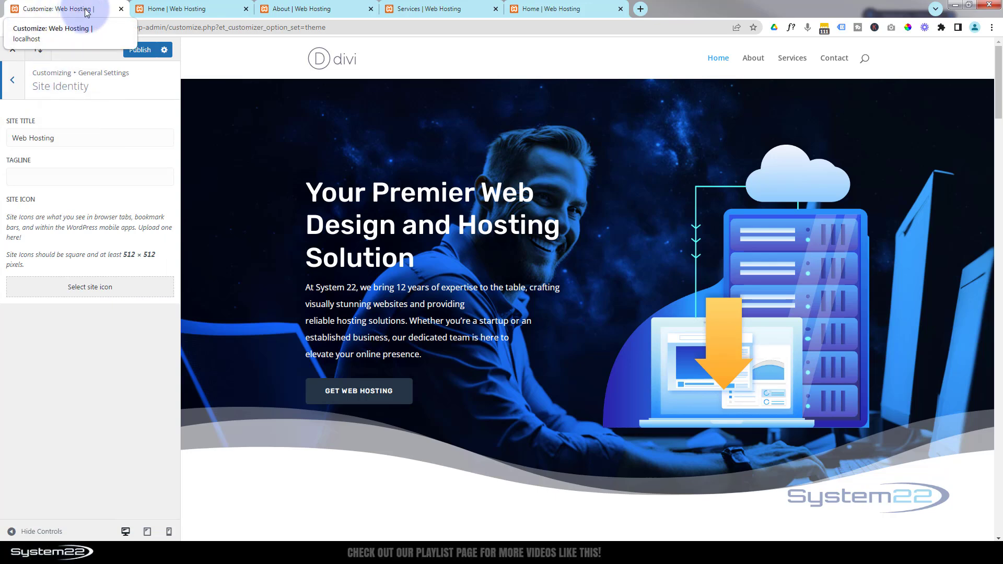
left_click(28, 178)
type("Best Hosting")
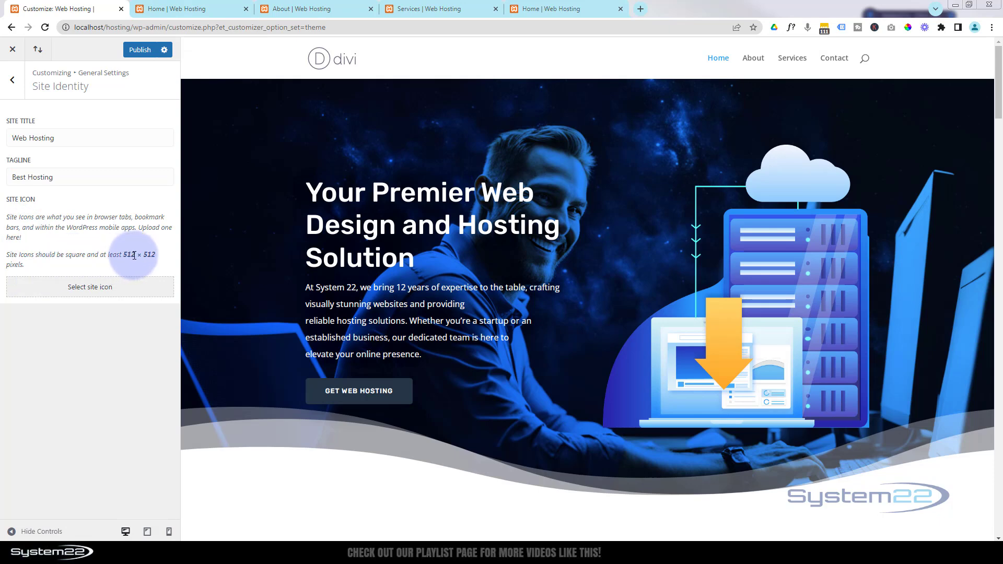
Step: Upload logo-square.png to the media library and crop it to use as the site icon
left_click(85, 290)
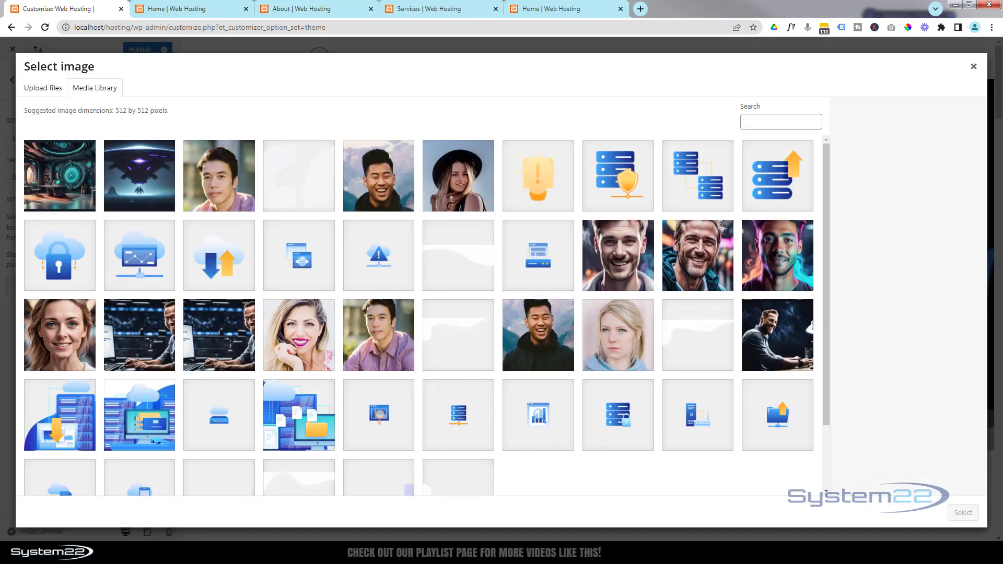
left_click_drag(7, 287, 102, 220)
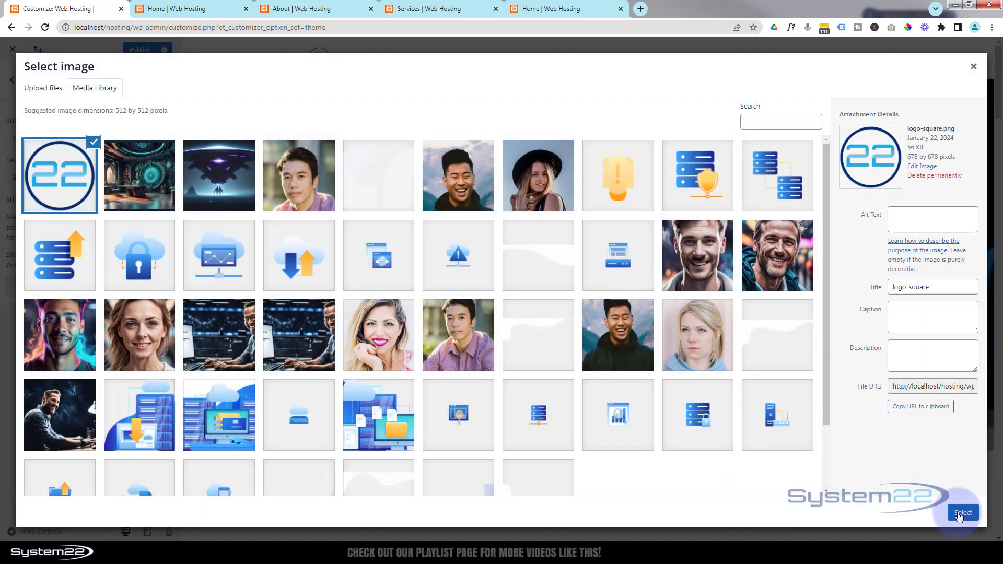
left_click(961, 514)
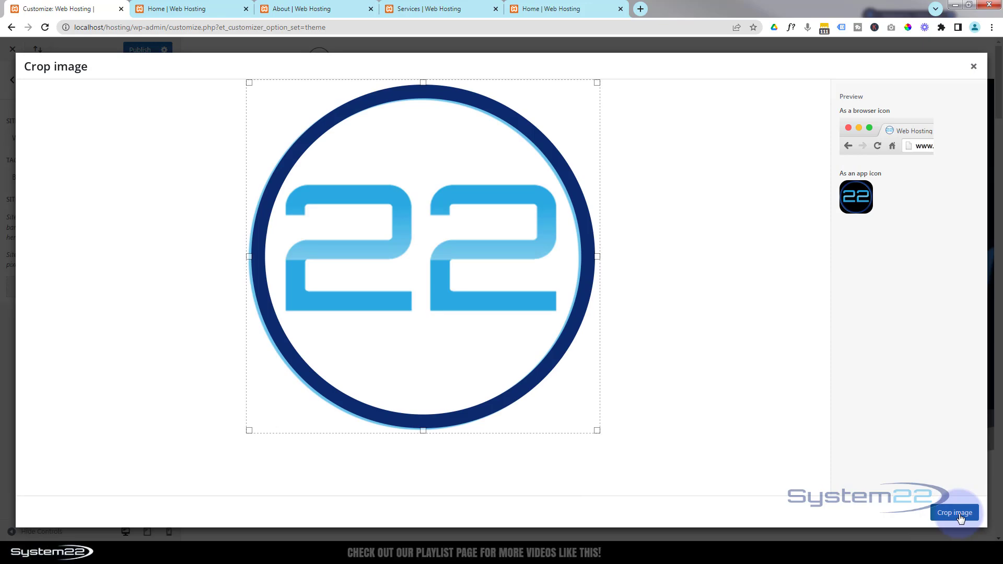
left_click(955, 513)
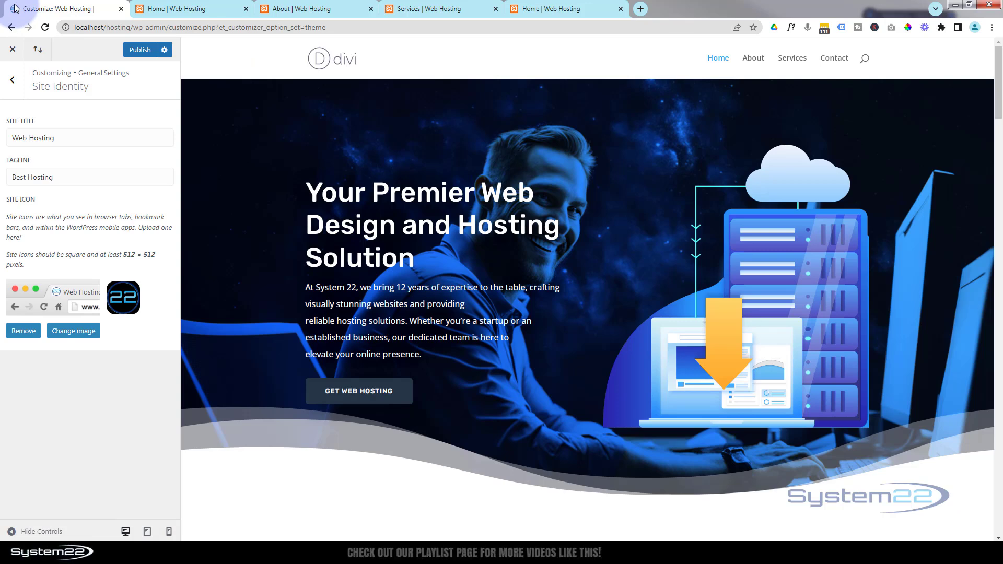
left_click(13, 82)
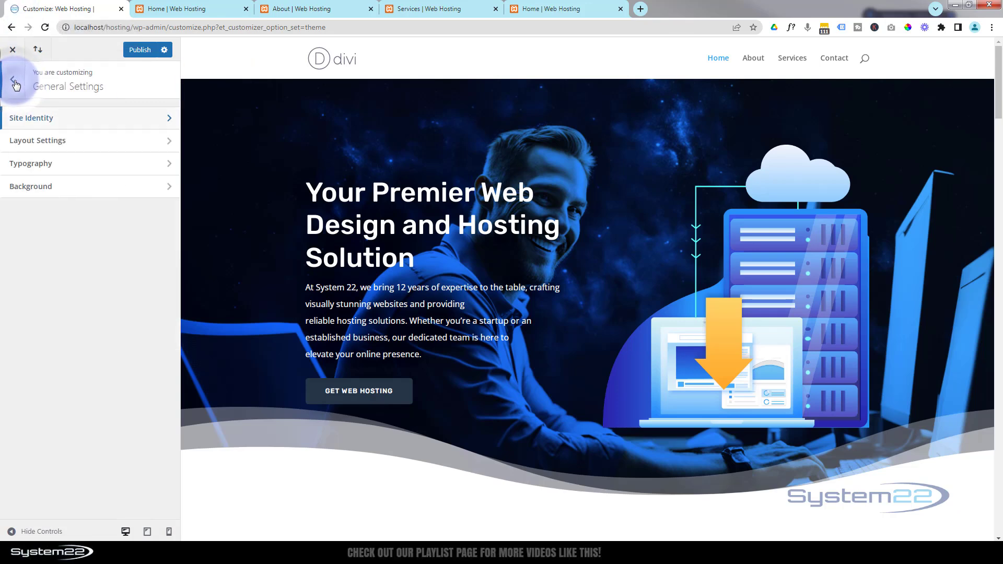
Step: Review the Layout Settings and Typography options, browsing the header font list and keeping Default Theme Font
left_click(110, 144)
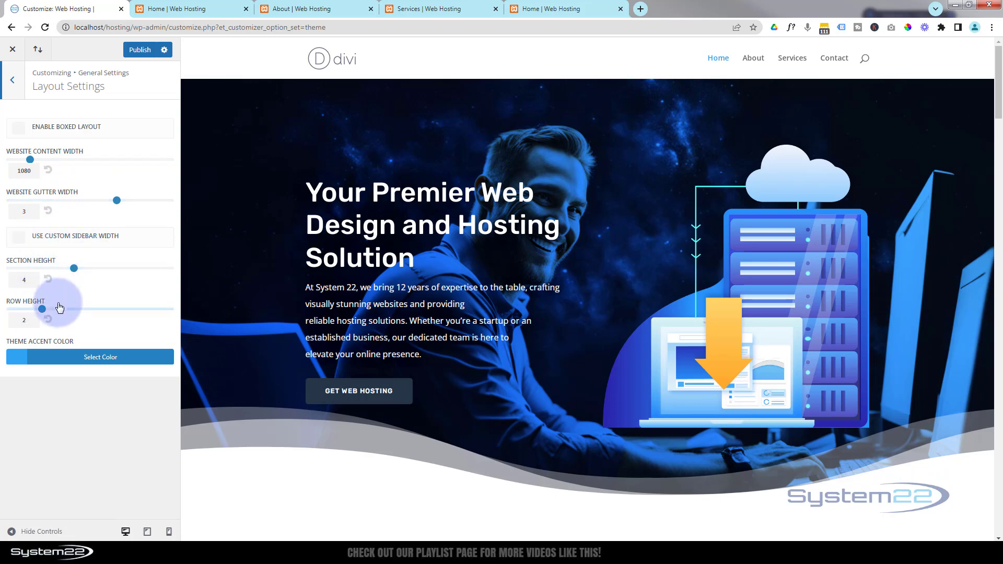
left_click(13, 83)
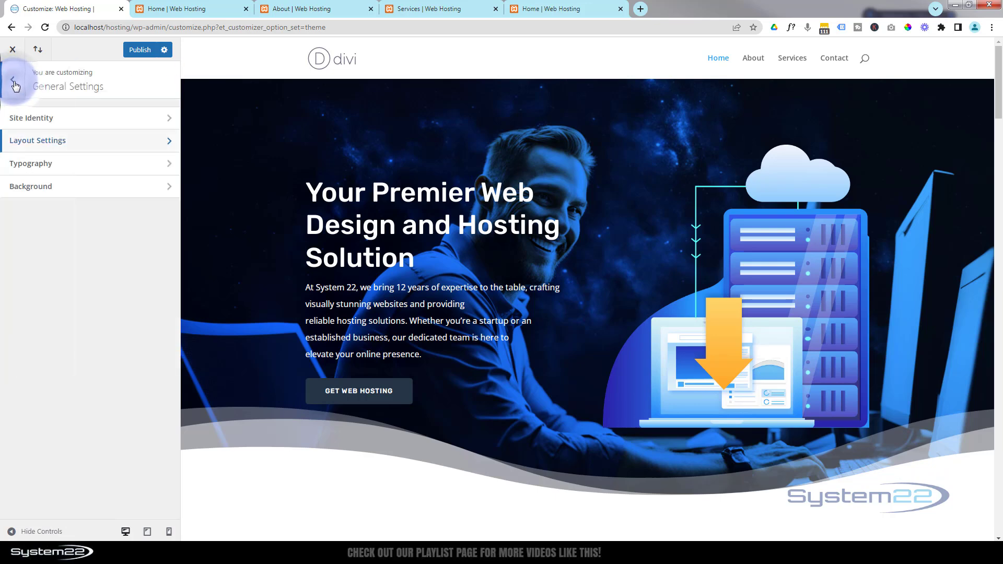
left_click(78, 163)
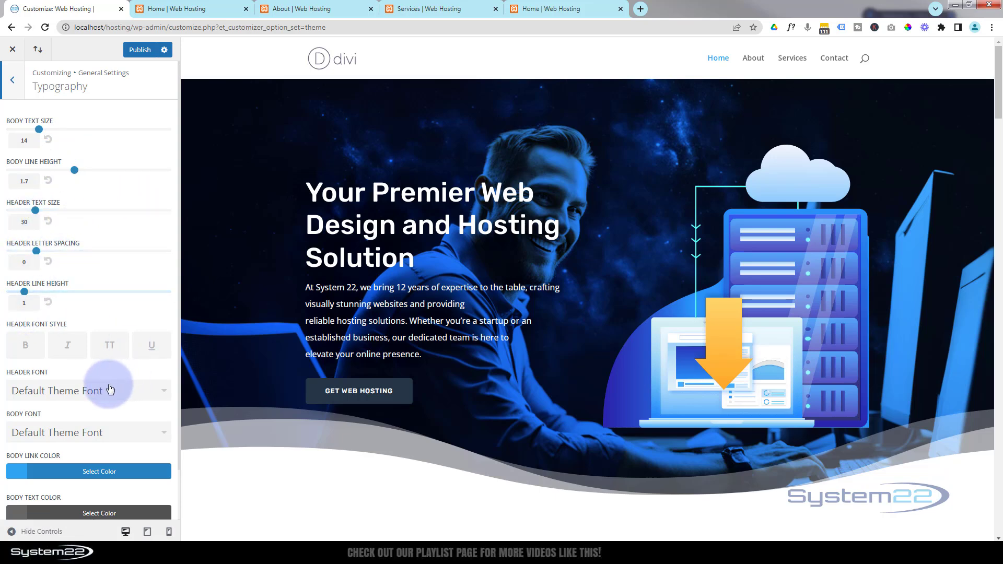
left_click(79, 392)
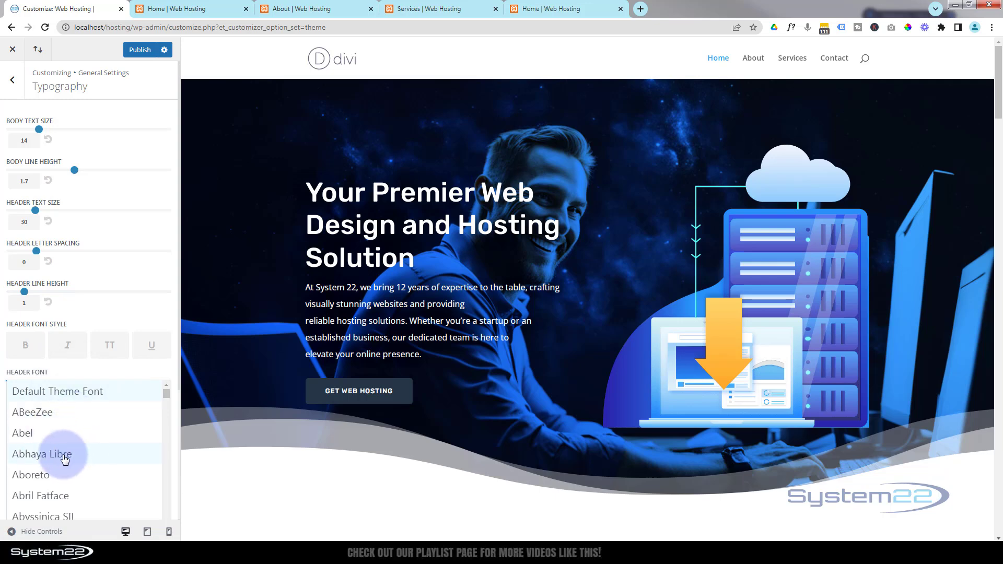
left_click_drag(163, 395, 164, 403)
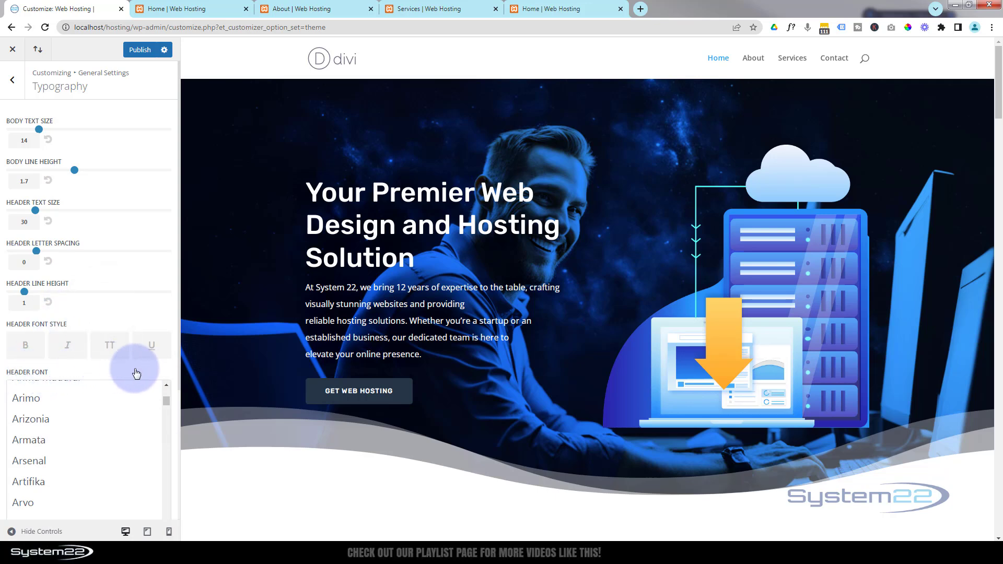
scroll(104, 413, "up", 3)
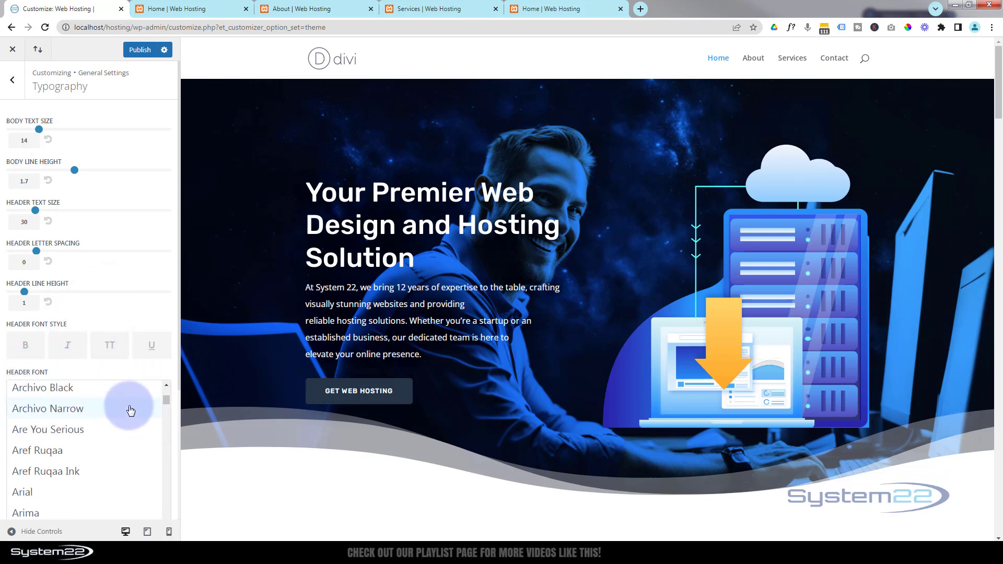
left_click_drag(167, 404, 164, 385)
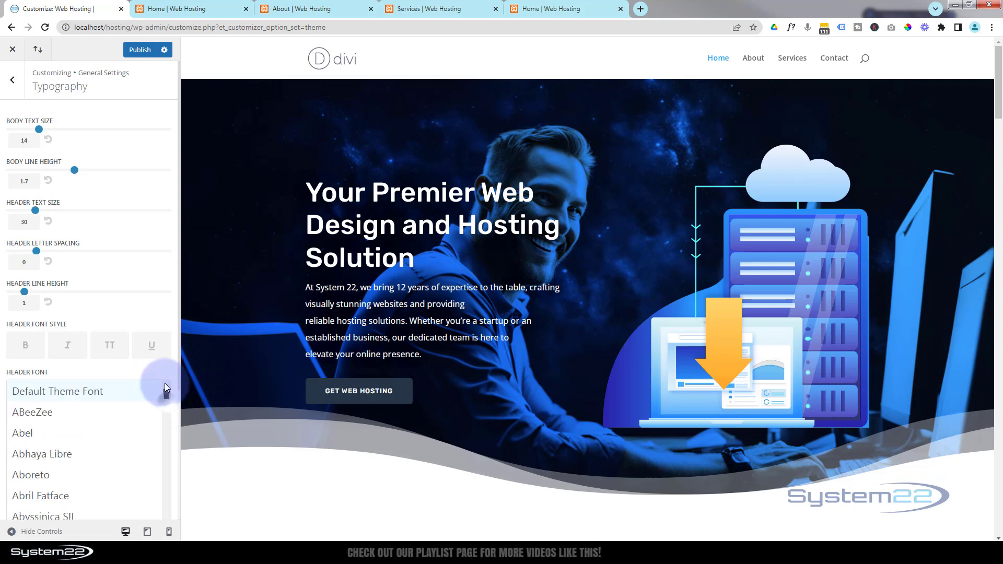
left_click(95, 391)
scroll(94, 384, "down", 1)
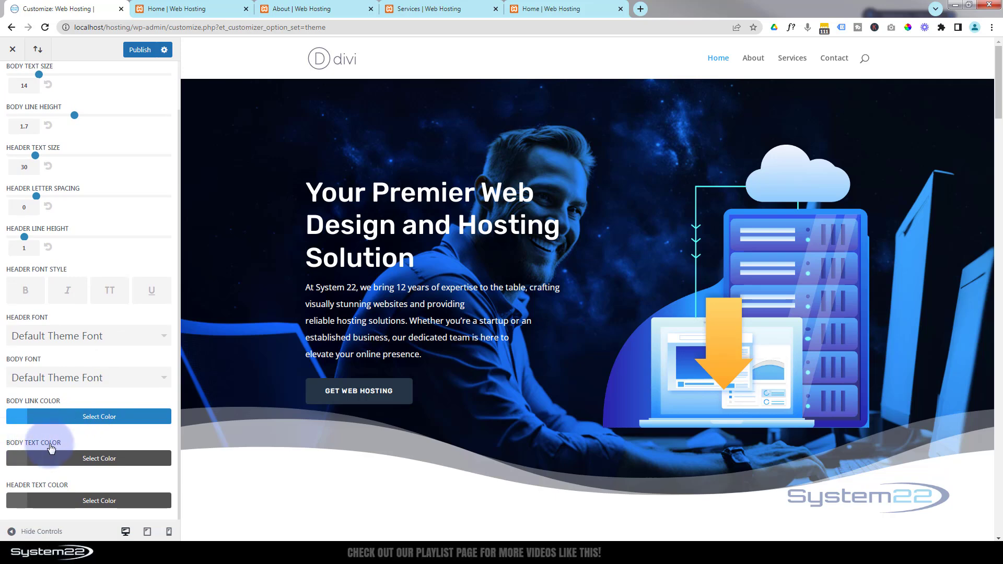
scroll(44, 486, "up", 1)
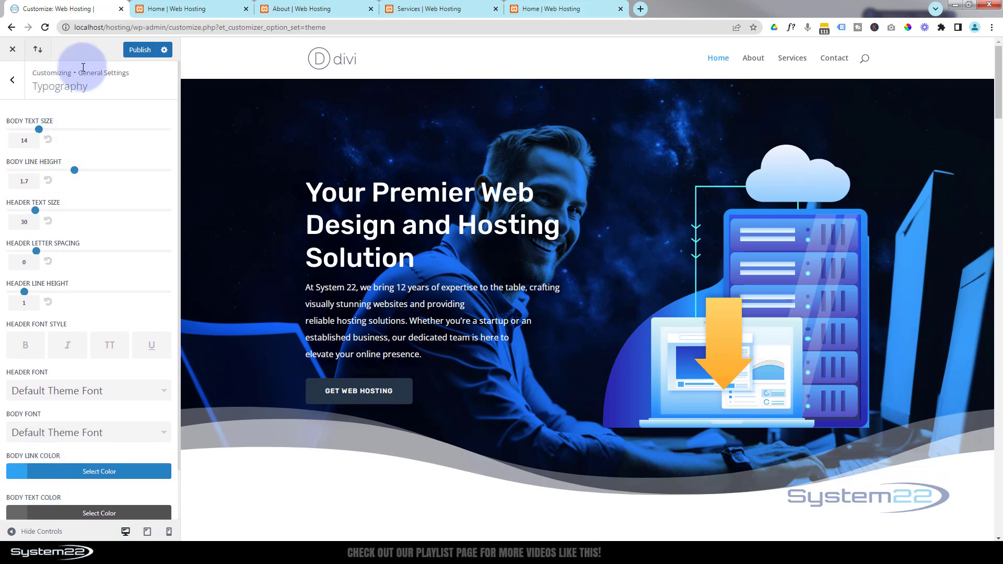
left_click(13, 82)
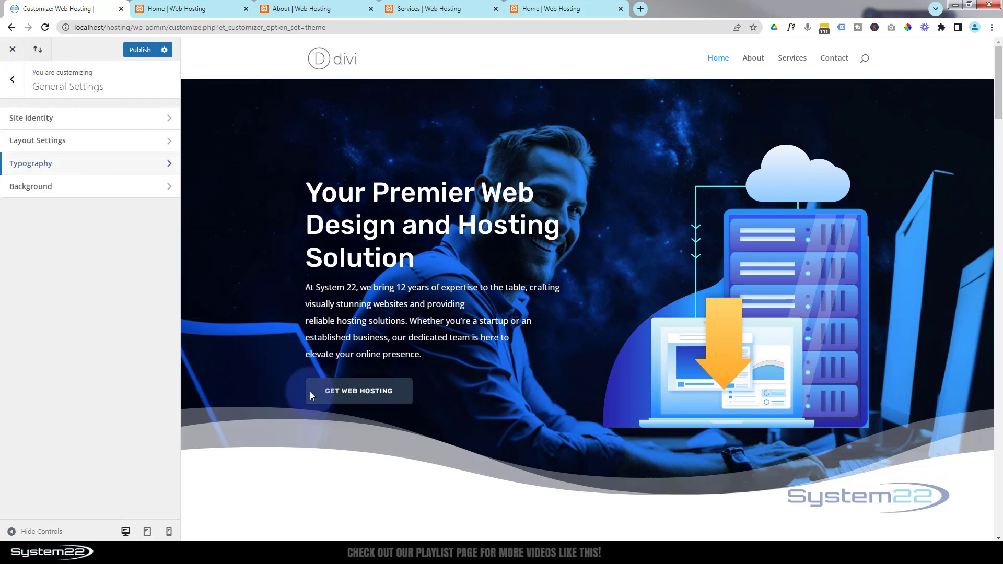
Step: Look over the site's background color and image options in the general settings
left_click(94, 194)
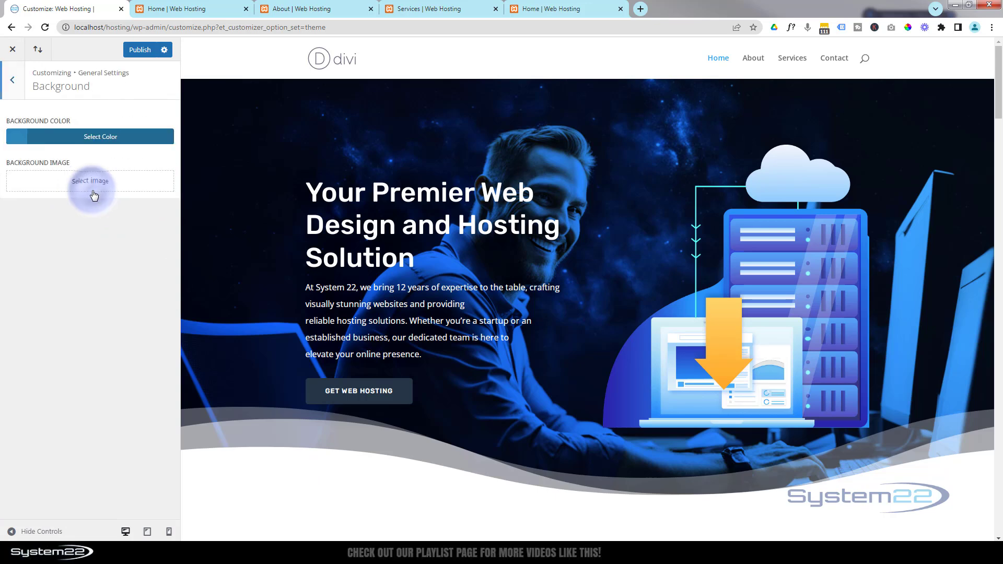
left_click(15, 83)
left_click(14, 85)
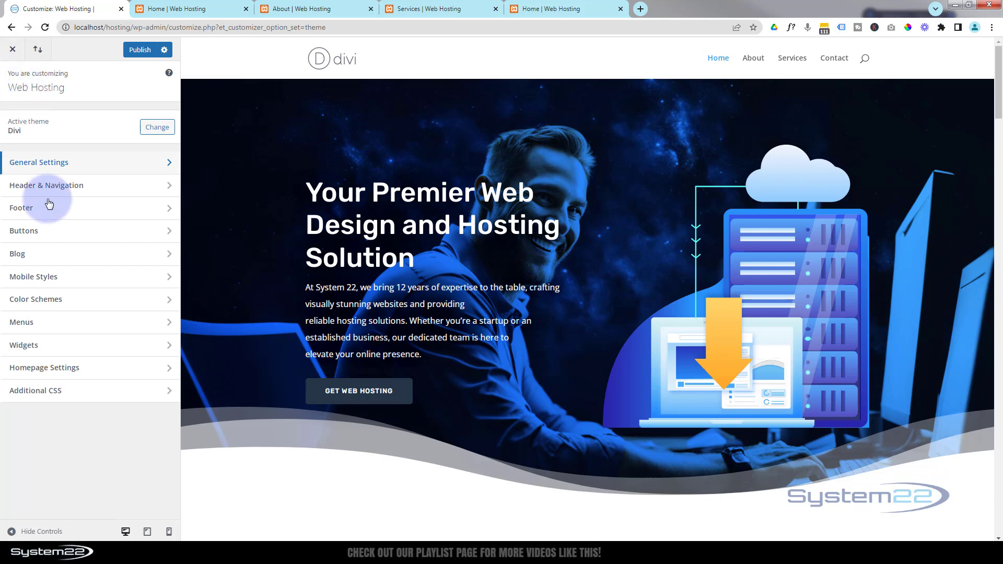
Step: Try hiding the logo image and making the header's primary menu bar full width, turning each option back off
left_click(109, 186)
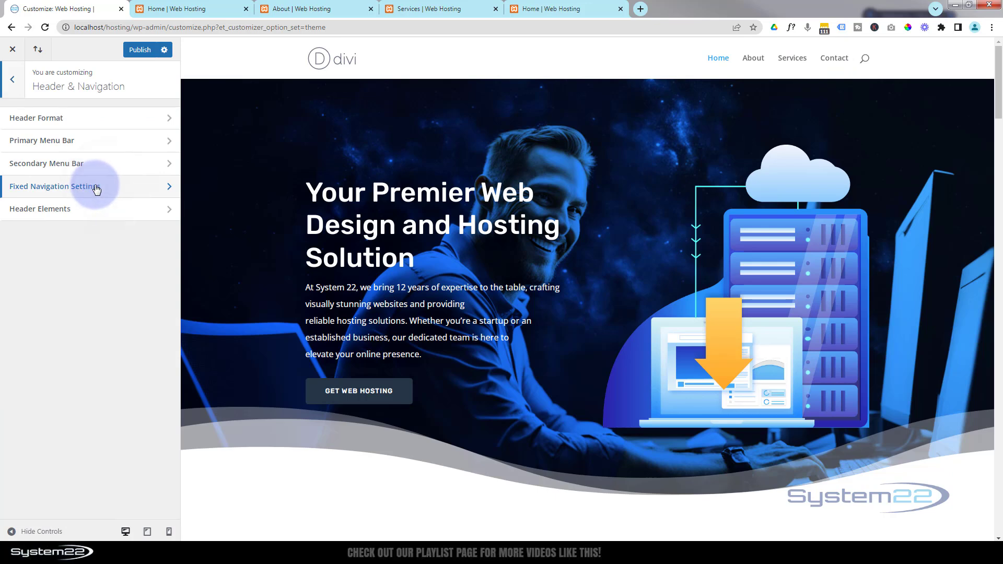
left_click(91, 149)
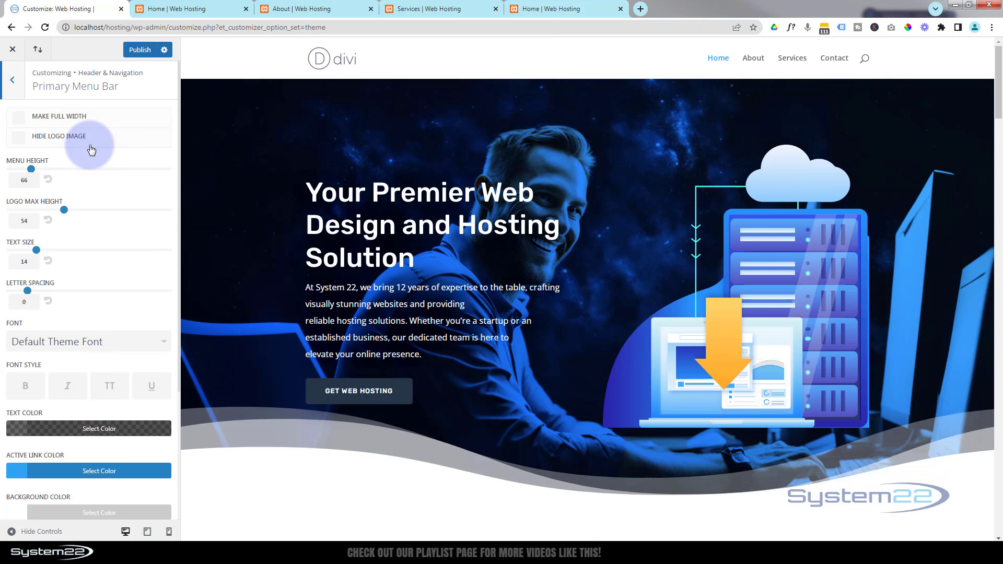
left_click(18, 139)
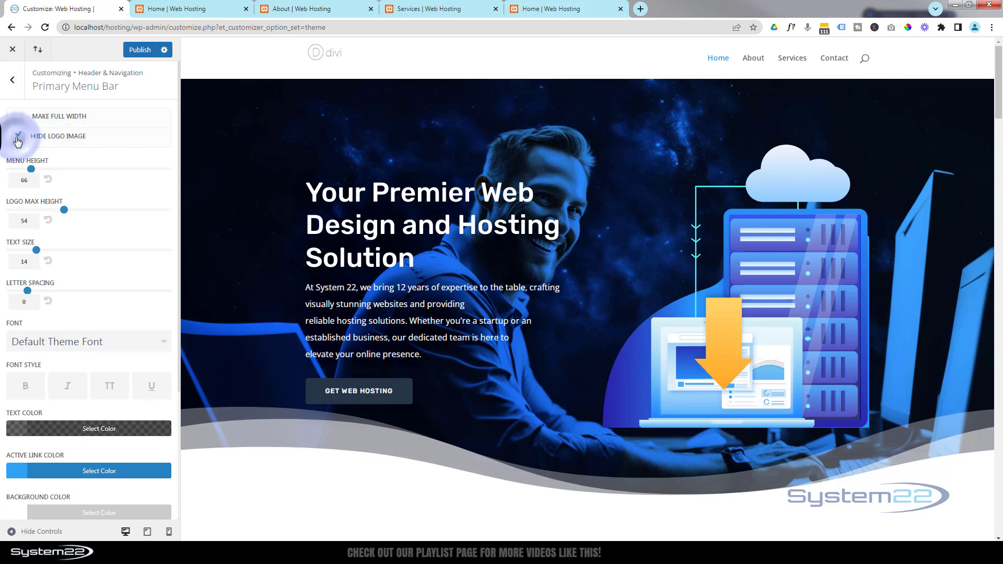
left_click(18, 137)
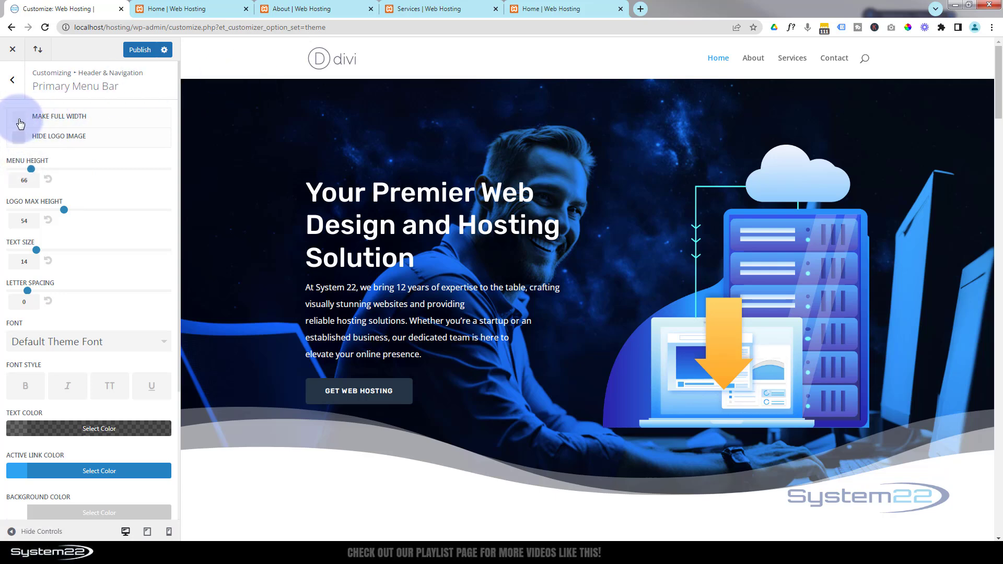
left_click(20, 120)
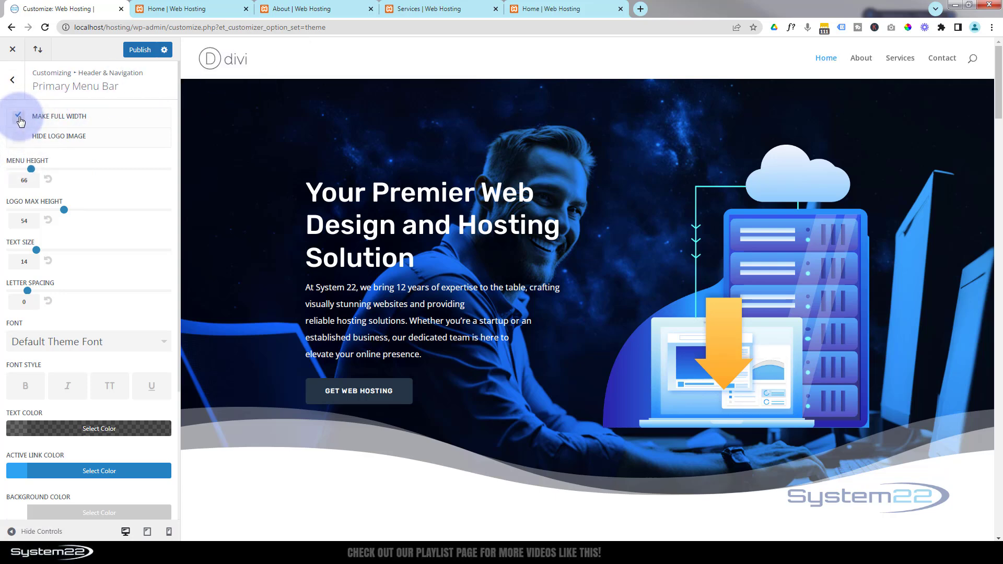
left_click(19, 120)
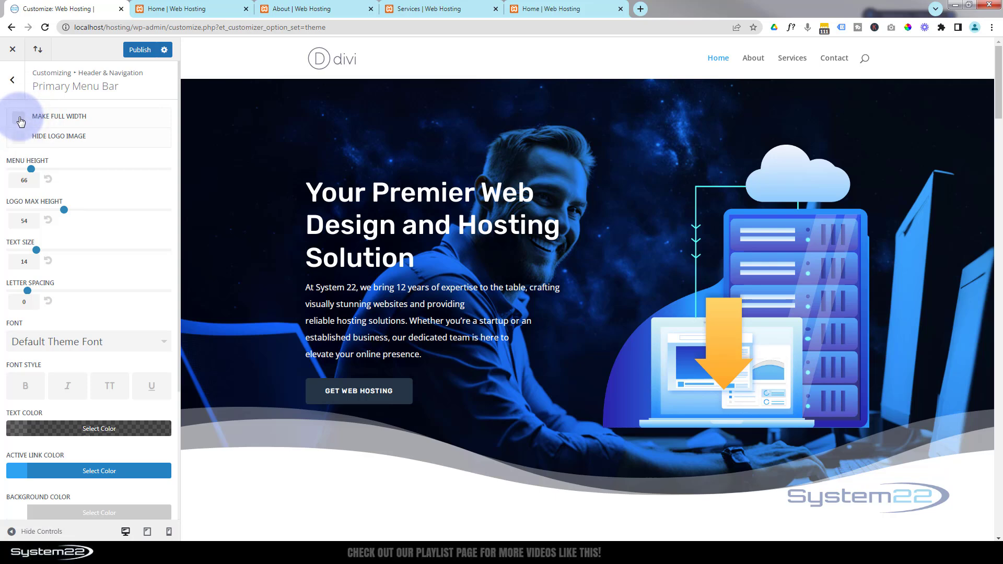
Step: Set the primary menu bar's active link color to the blue swatch #0c71c3
scroll(92, 268, "down", 3)
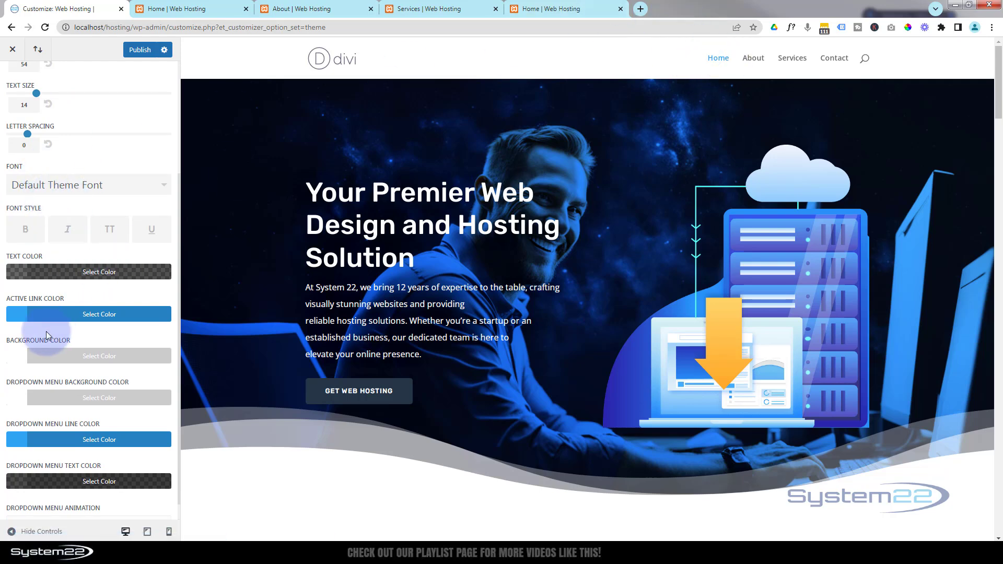
left_click(87, 315)
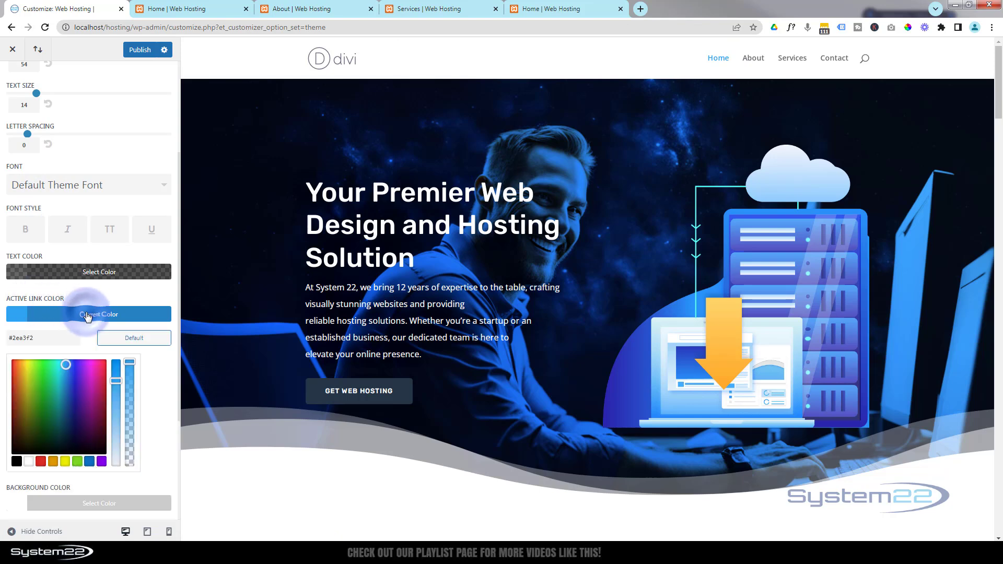
left_click(89, 462)
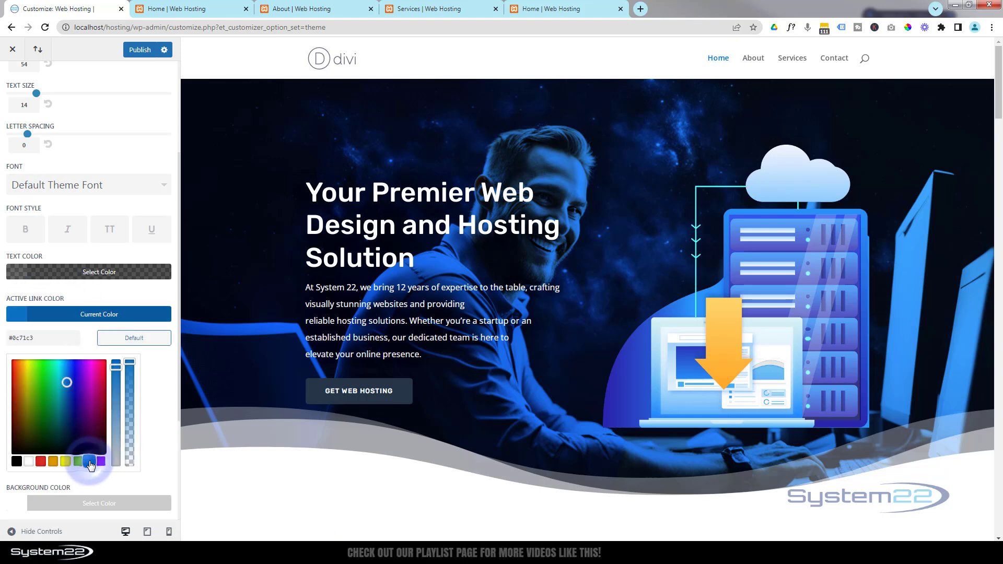
Step: Look over the primary menu bar's text color setting and its background and dropdown menu color options
left_click(72, 267)
scroll(79, 259, "down", 3)
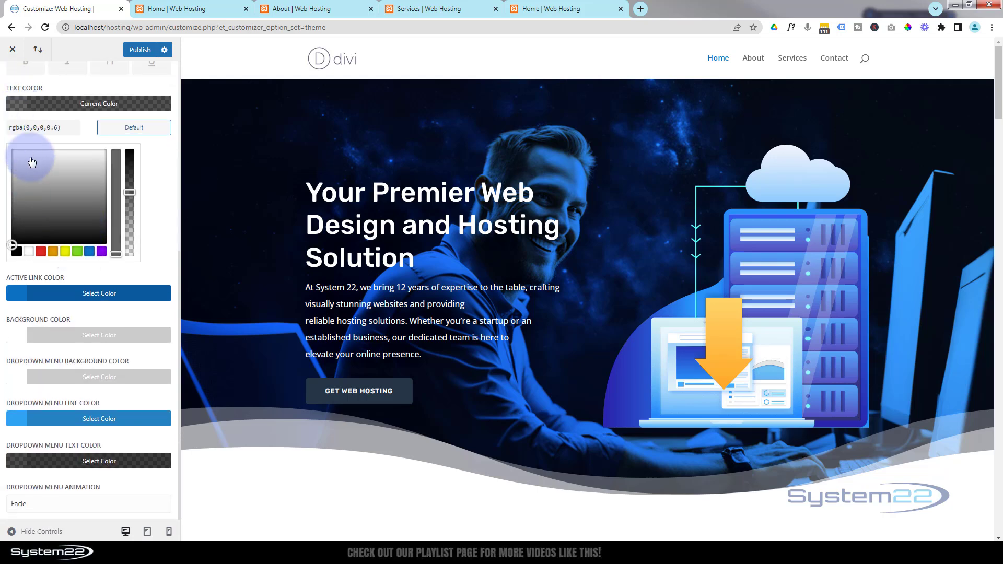
scroll(37, 157, "up", 2)
scroll(26, 183, "up", 4)
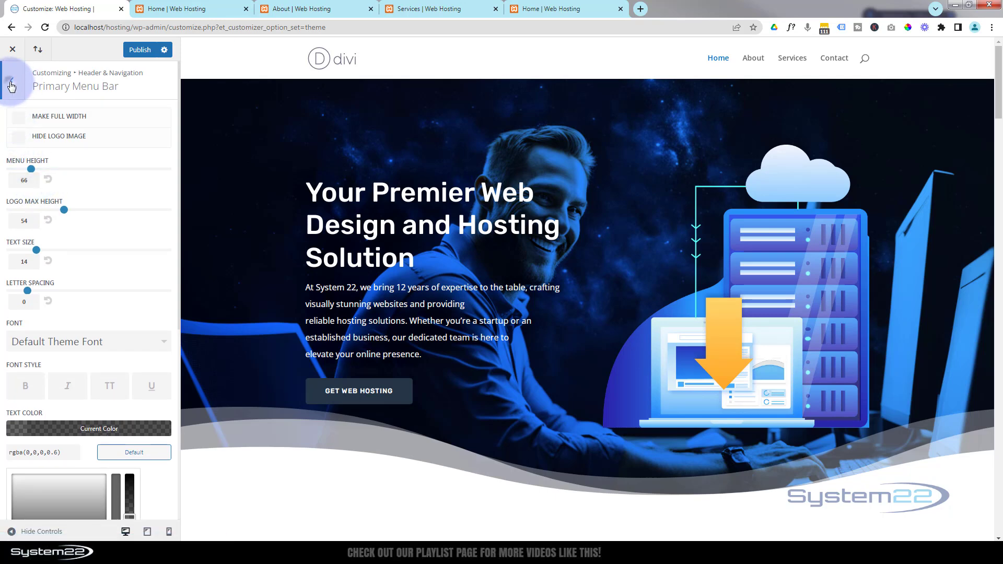
left_click(11, 84)
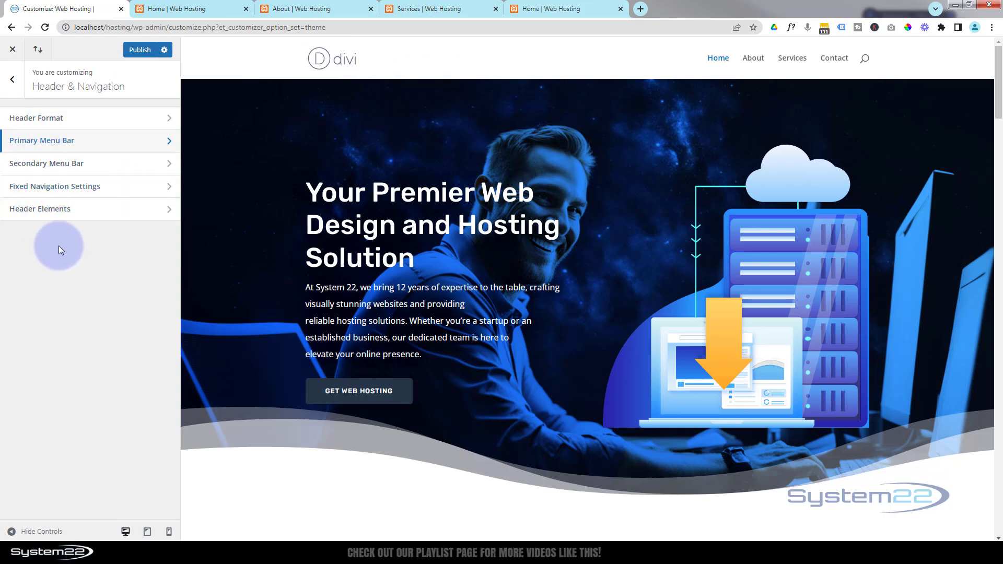
Step: Turn off the search icon in the Header Elements settings
left_click(104, 212)
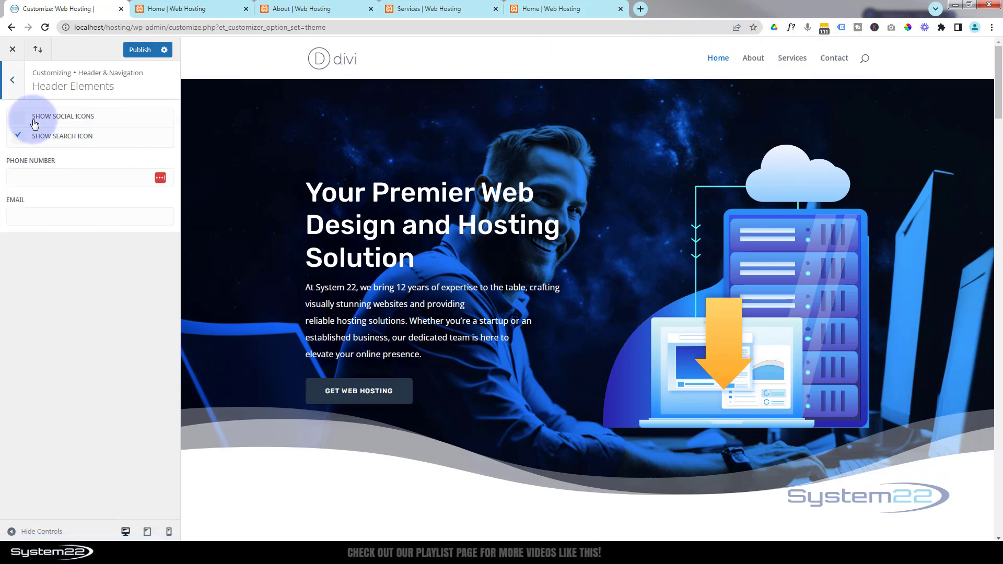
left_click(18, 136)
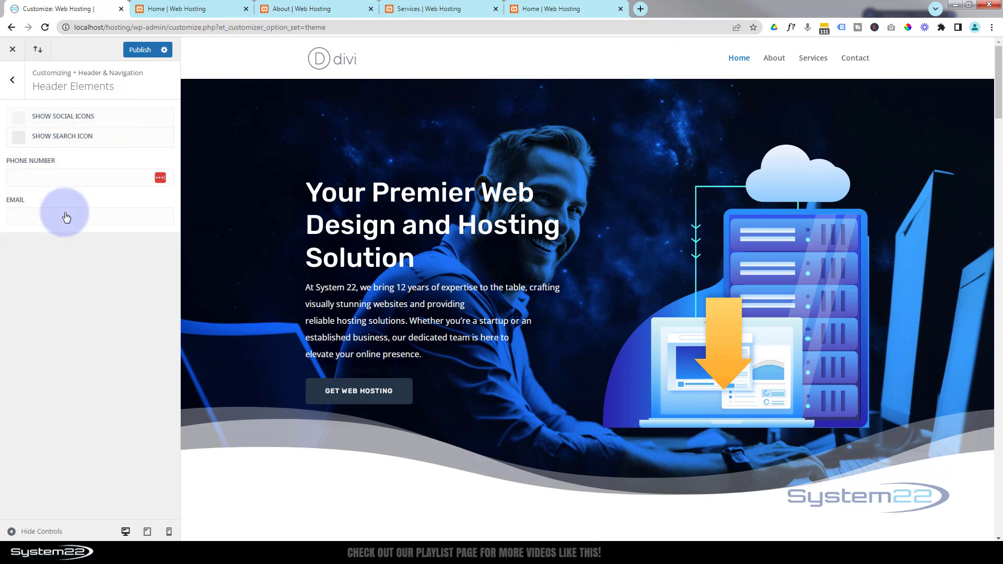
left_click(16, 82)
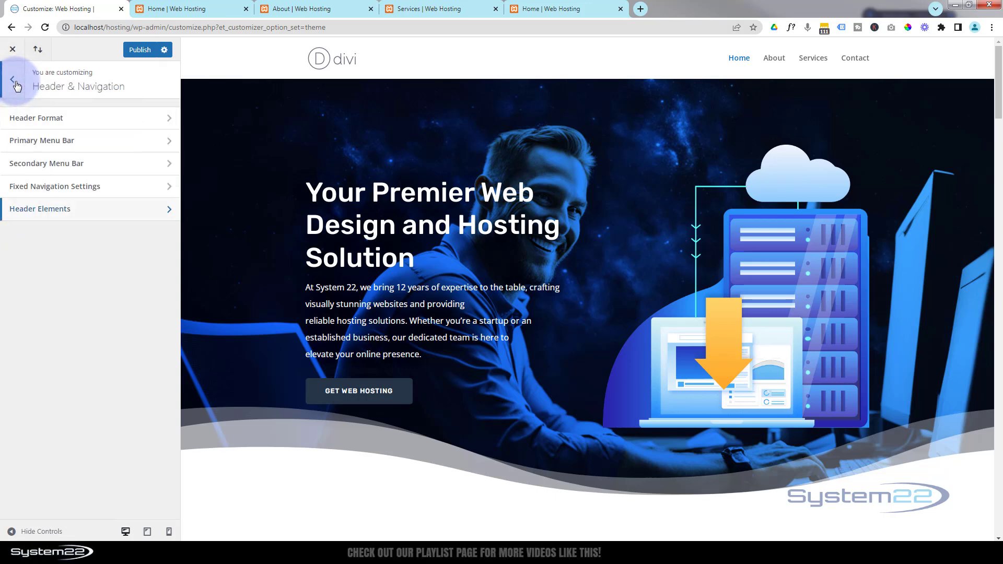
Step: Examine how the fixed navigation bar behaves in the page preview against the Fixed Navigation Settings
left_click(96, 187)
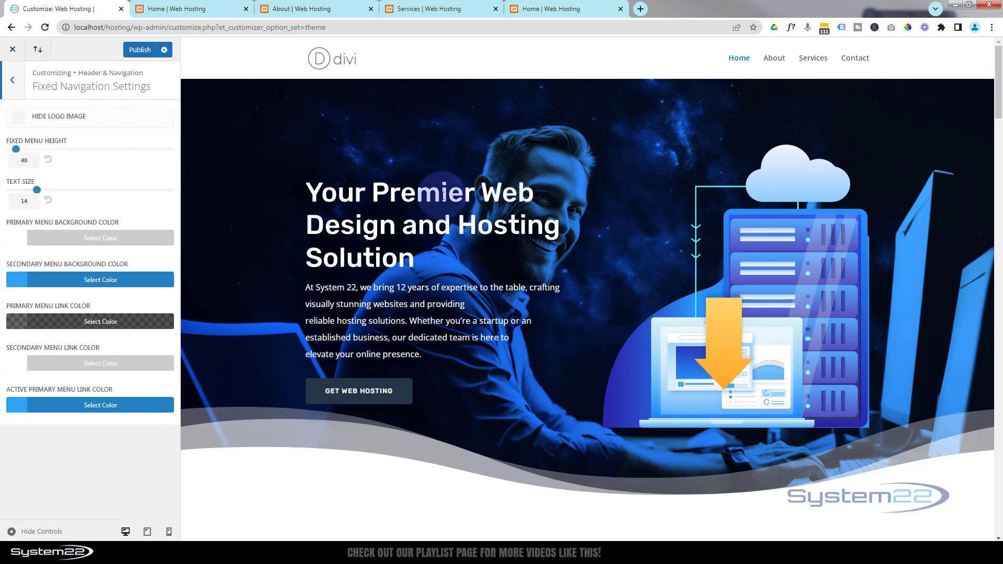
scroll(443, 196, "down", 4)
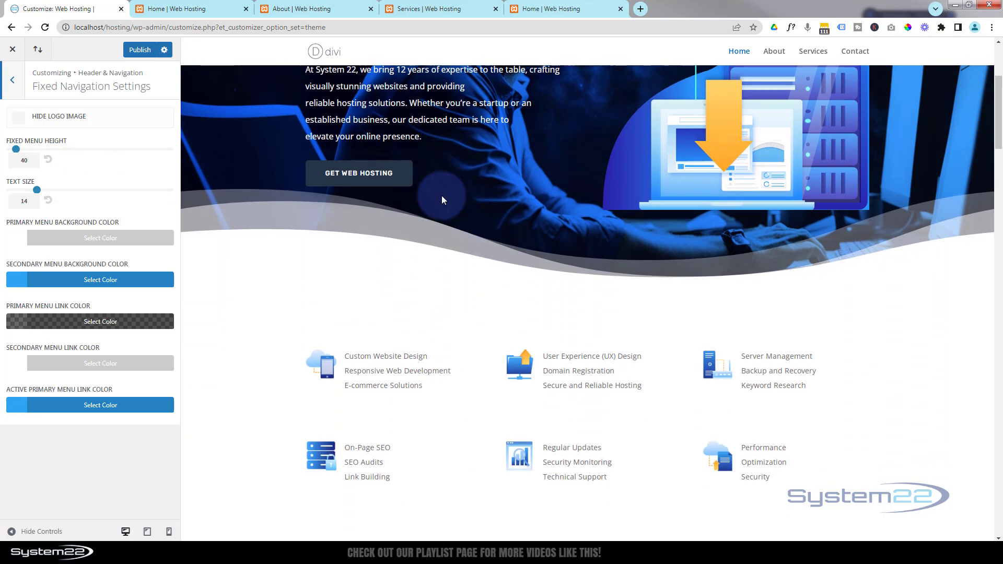
scroll(441, 195, "up", 4)
scroll(443, 195, "down", 5)
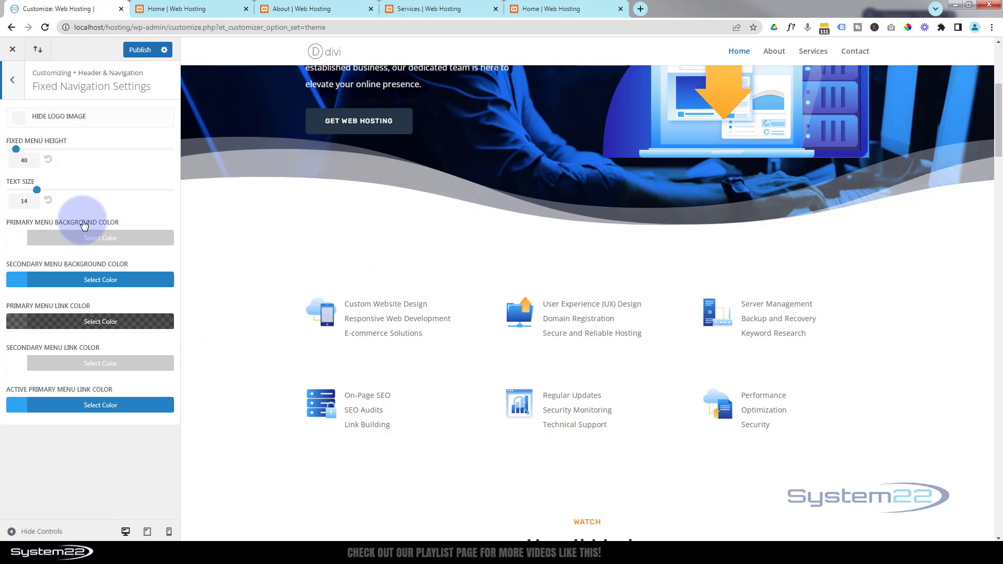
scroll(278, 300, "up", 2)
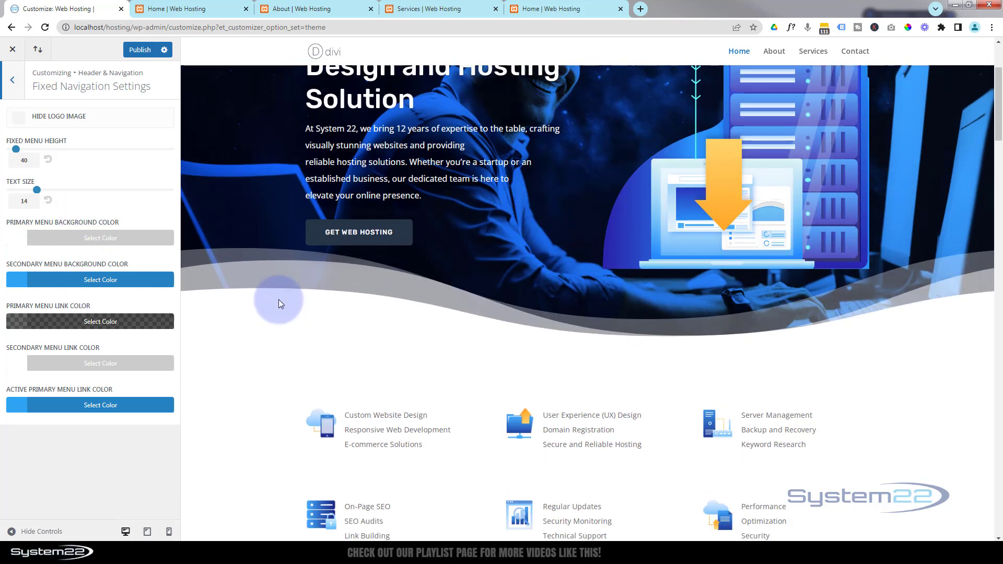
scroll(278, 299, "up", 3)
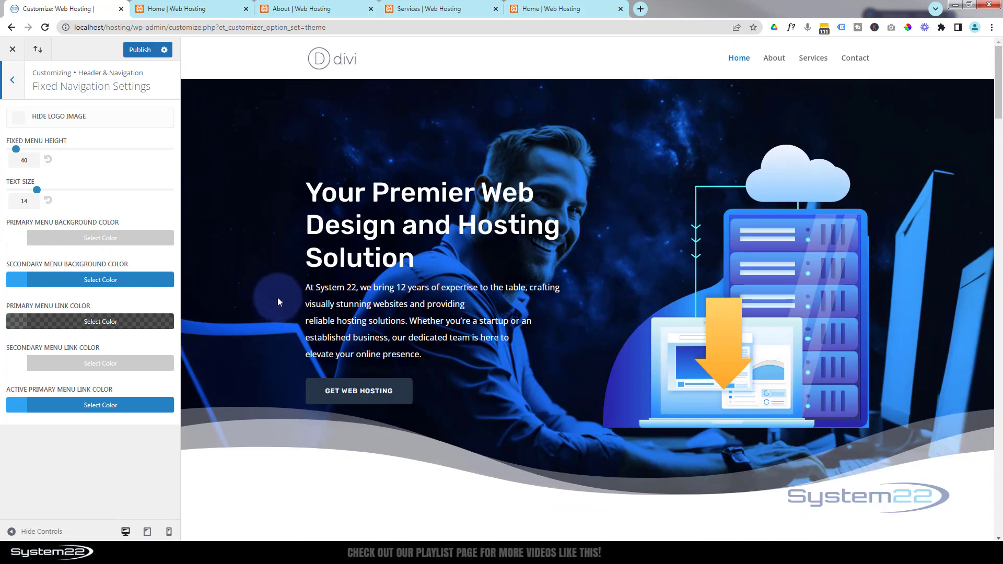
Step: Check the primary menu bar's height, set the Fixed Menu Height to 66 to match, and check the scrolled preview
left_click(12, 81)
left_click(72, 145)
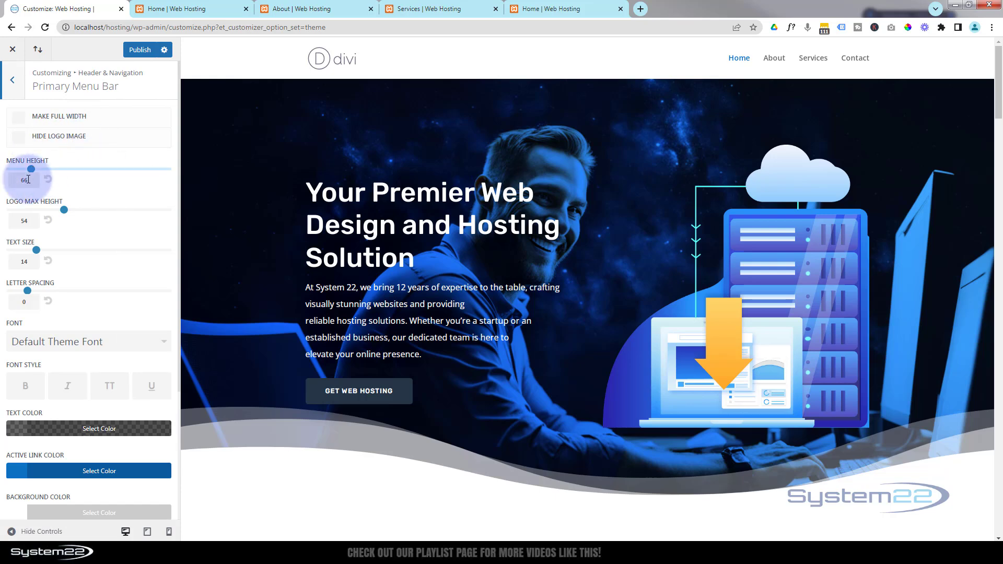
left_click(13, 81)
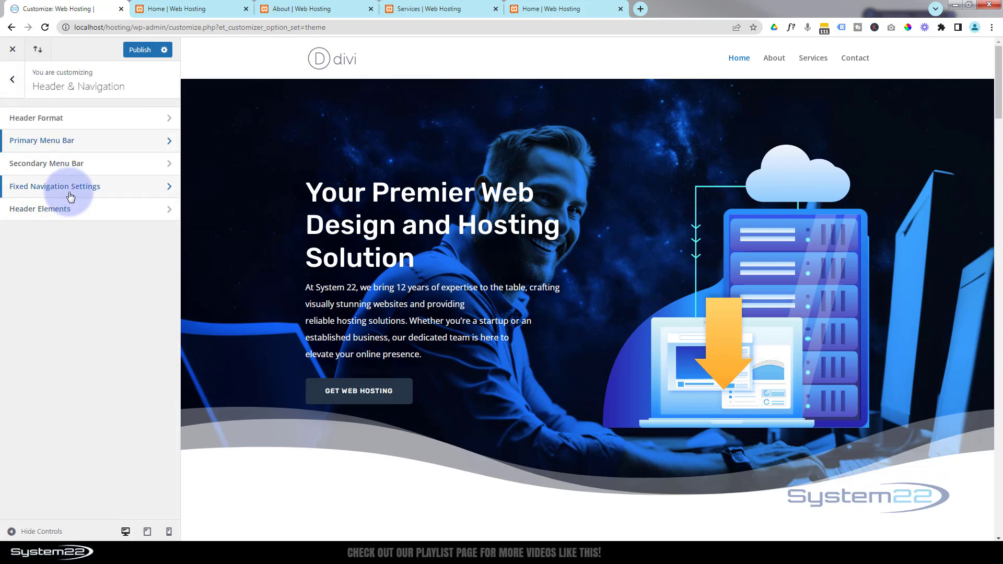
left_click(71, 196)
left_click(32, 158)
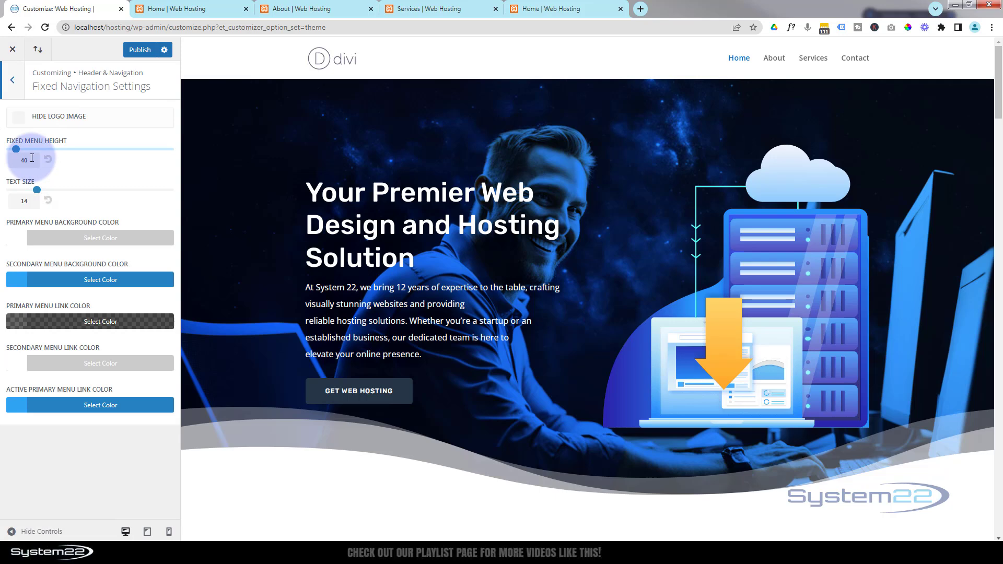
left_click_drag(32, 157, 13, 159)
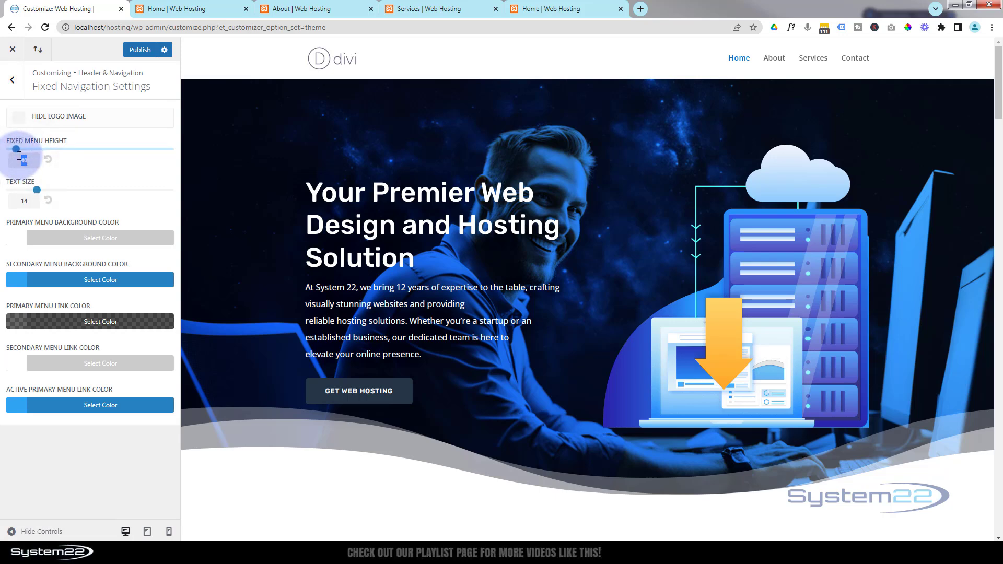
type("66")
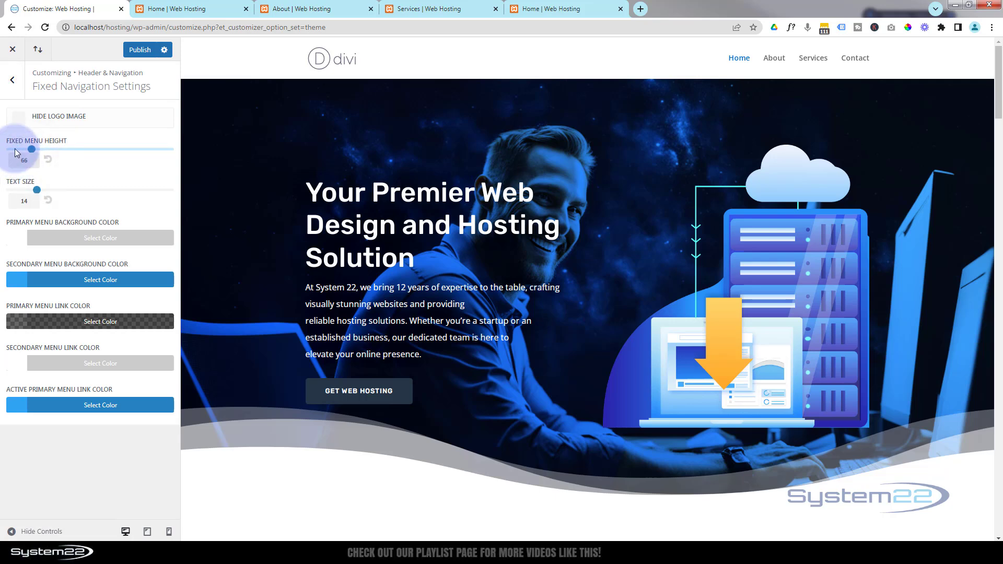
scroll(389, 183, "down", 2)
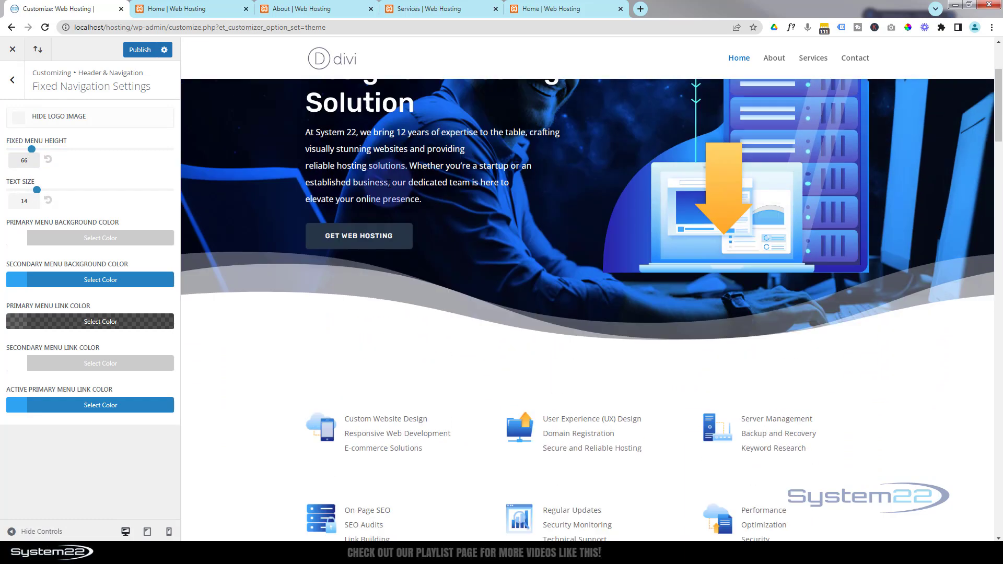
scroll(388, 184, "down", 4)
scroll(389, 184, "up", 6)
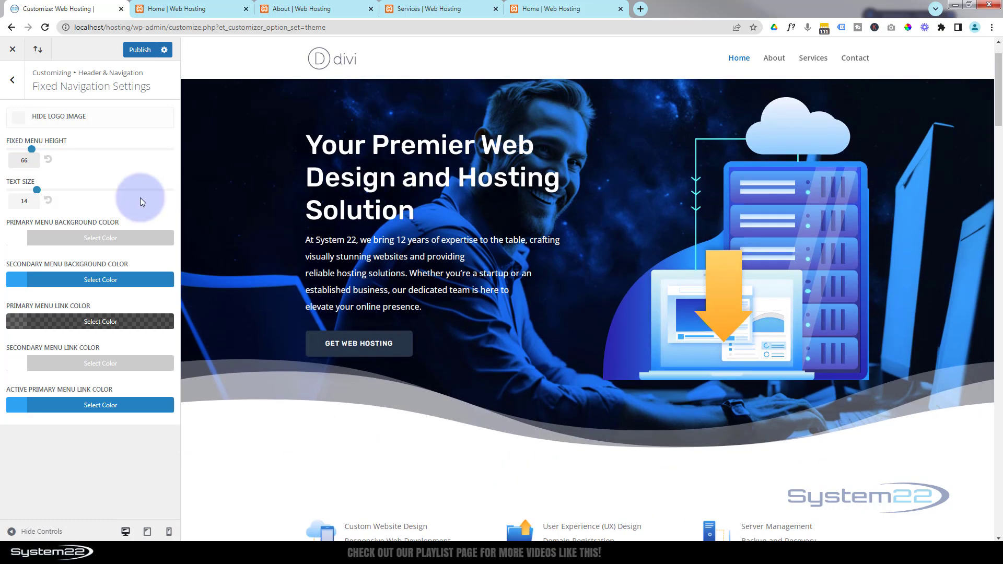
Step: Try the purple swatch #8300e9 as the fixed navigation's primary menu background color, then restore the default color
left_click(116, 239)
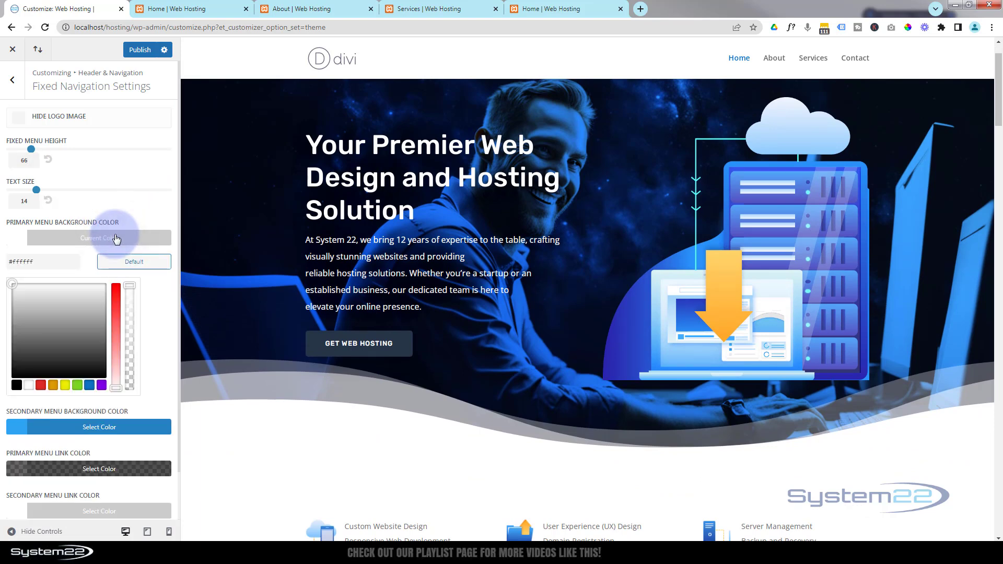
left_click(101, 387)
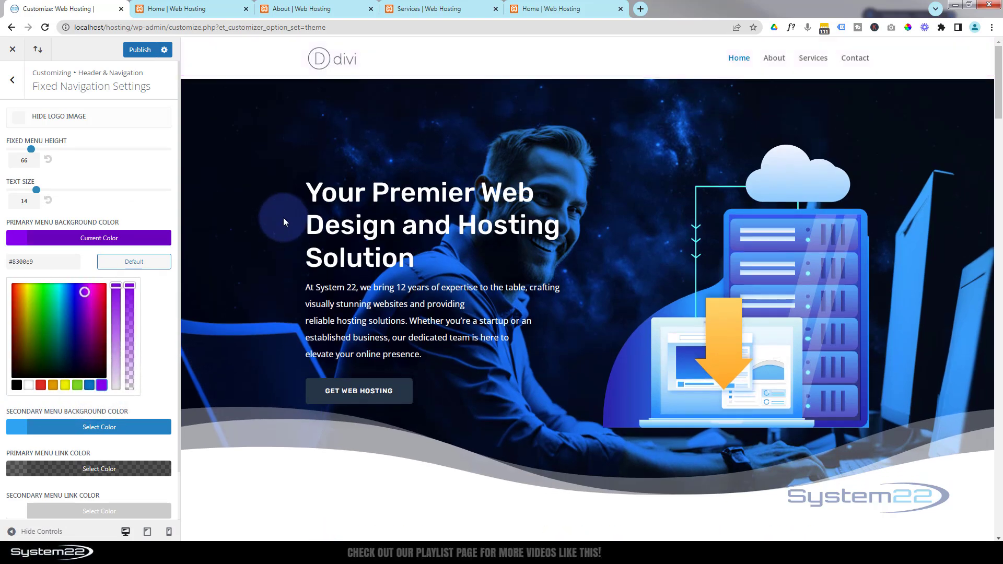
scroll(283, 218, "down", 5)
scroll(284, 218, "up", 5)
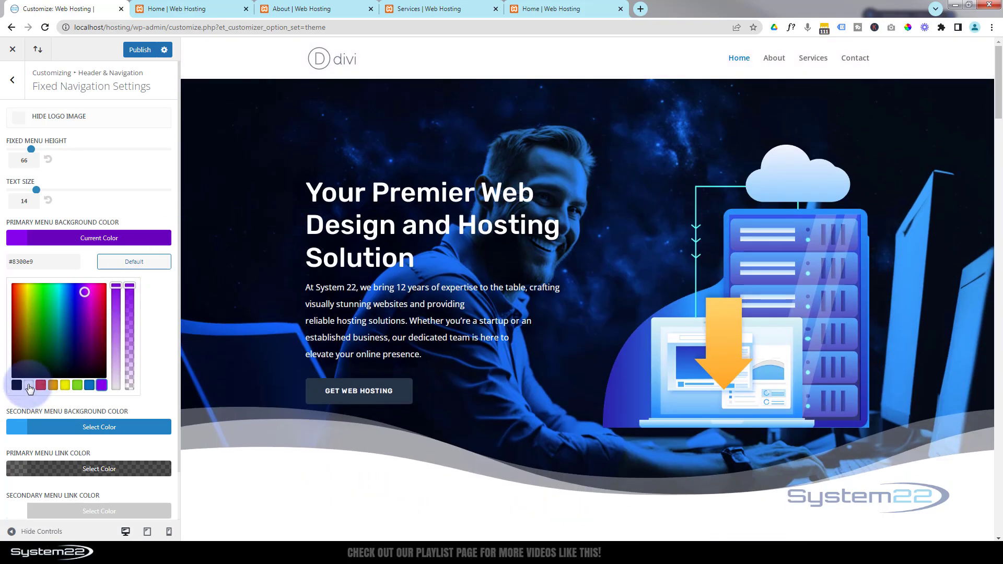
left_click(138, 263)
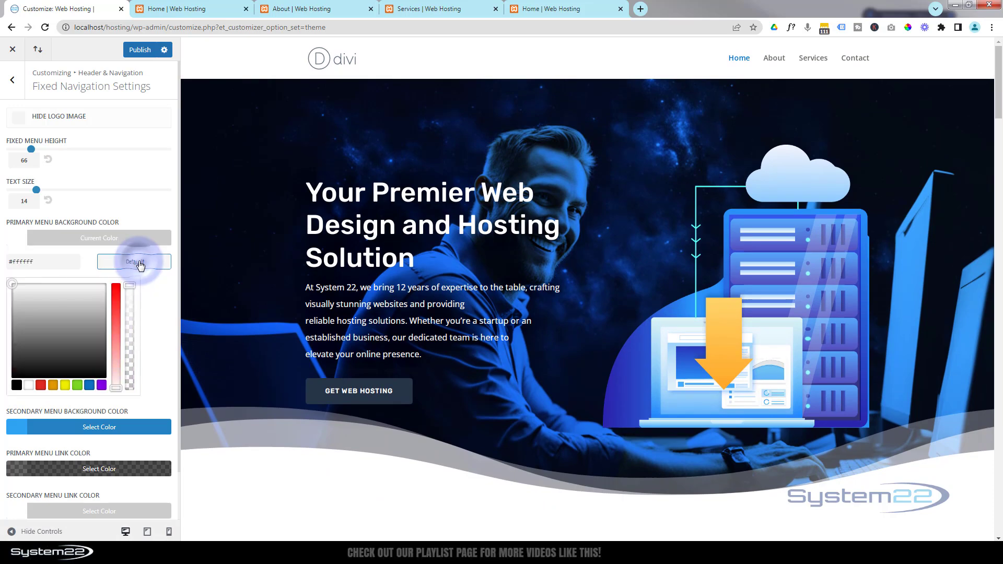
scroll(335, 245, "down", 3)
scroll(335, 246, "up", 3)
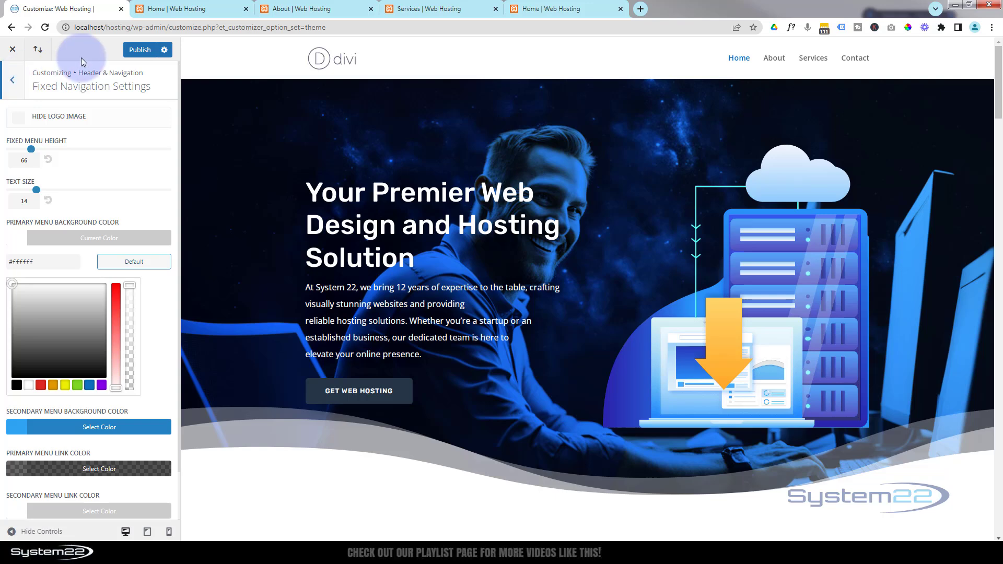
Step: Publish the customizer changes and close the theme customizer
left_click(135, 51)
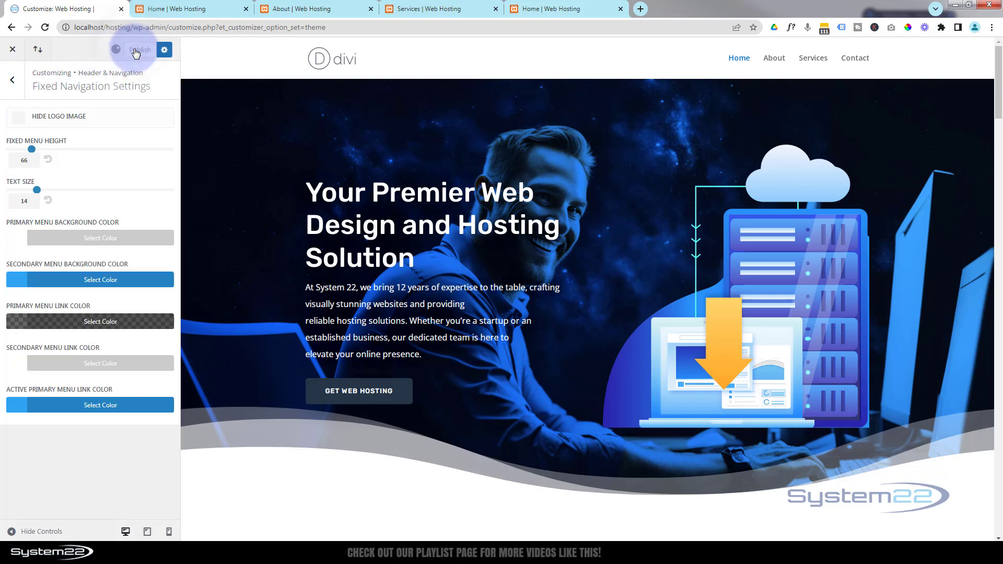
left_click(12, 83)
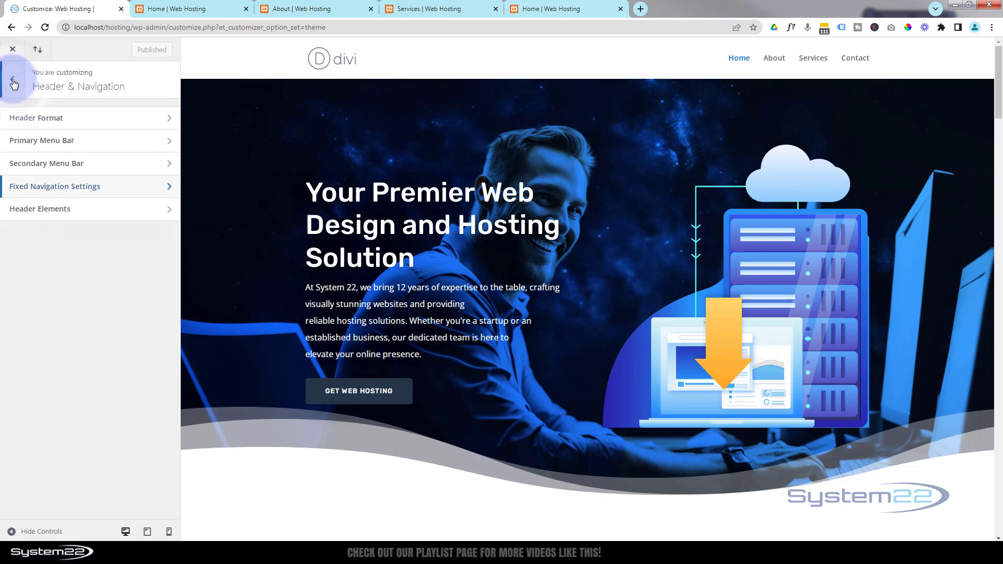
left_click(13, 82)
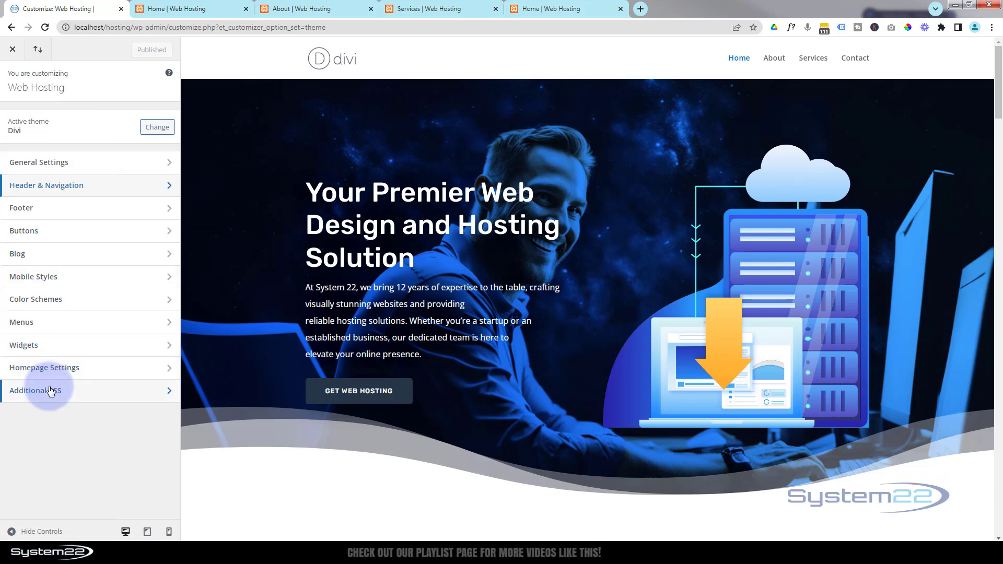
left_click(14, 51)
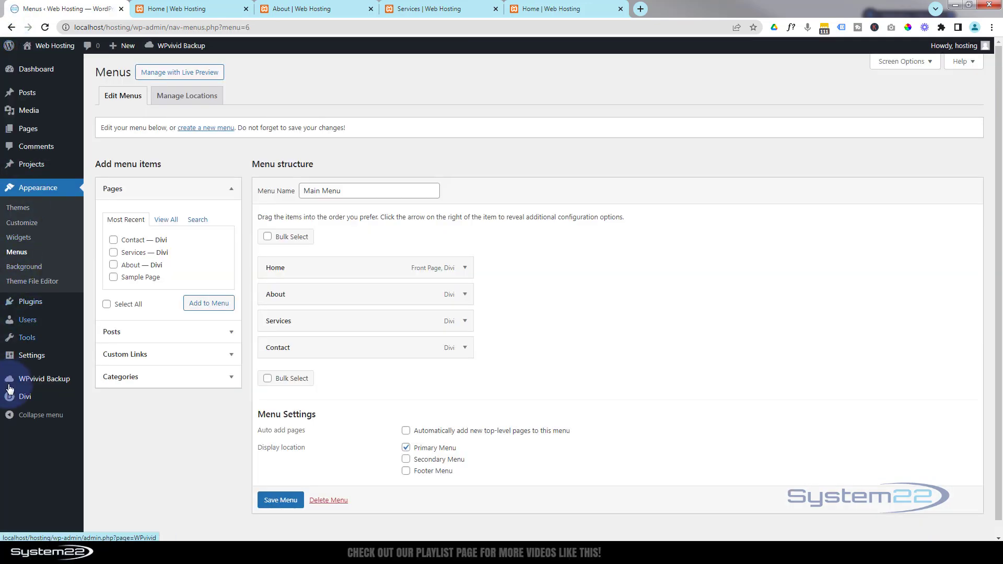
Step: Set the site logo to system22-ng-100.png in the Divi Theme Options
left_click(26, 398)
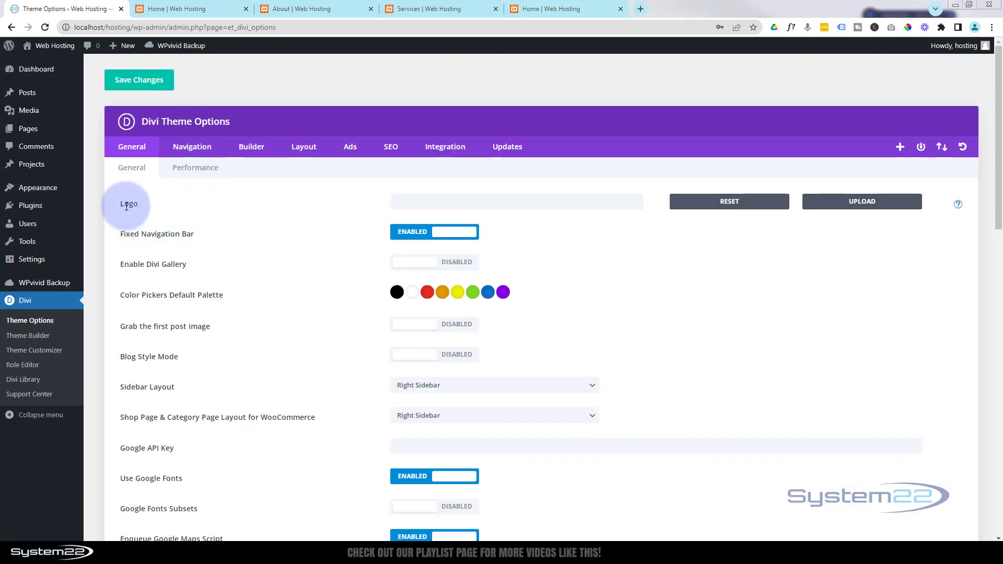
left_click(855, 203)
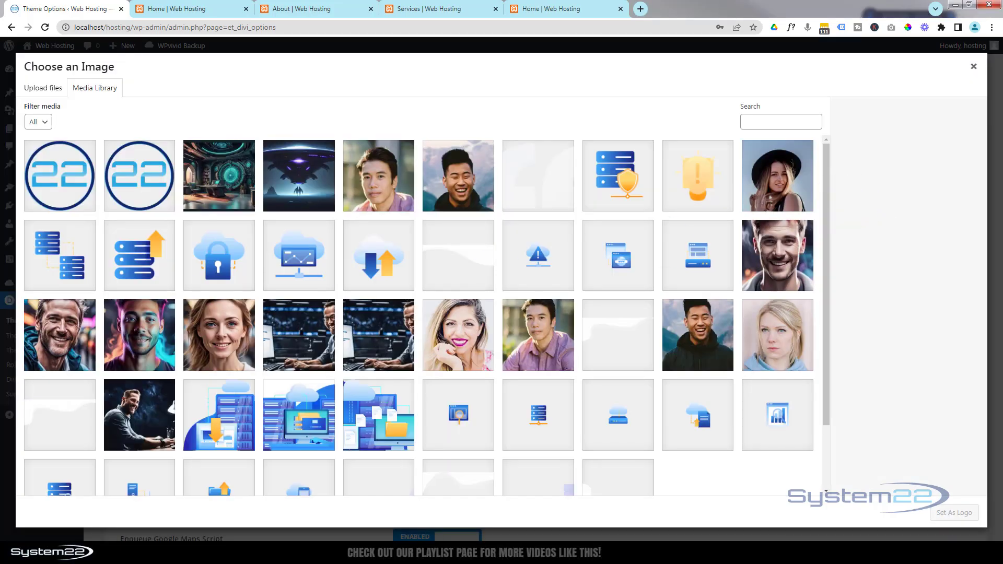
left_click_drag(0, 337, 93, 184)
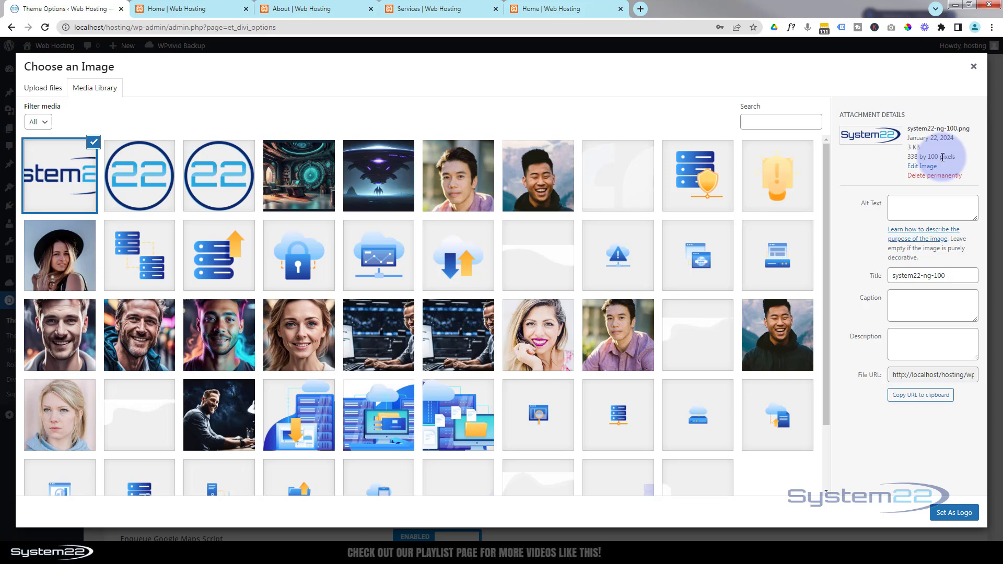
left_click(965, 515)
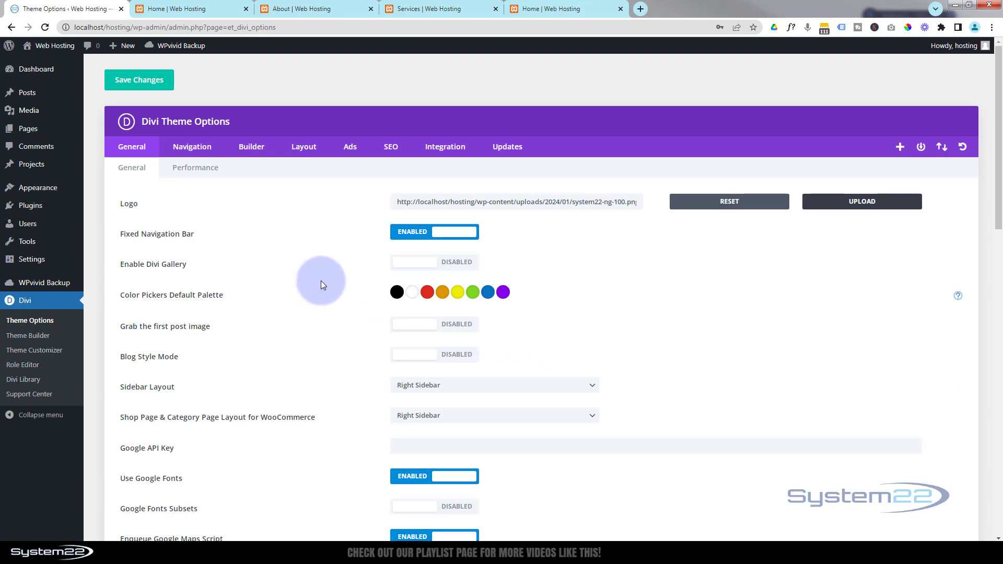
Step: Review the social icon toggles and the Facebook, X, Instagram and RSS URL fields in the general theme options
scroll(321, 263, "down", 6)
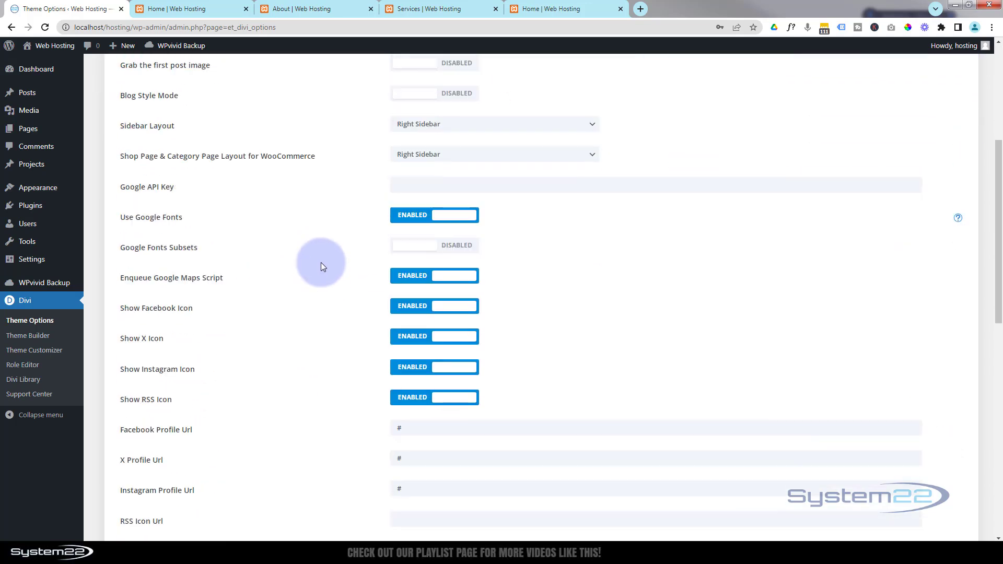
scroll(321, 262, "down", 2)
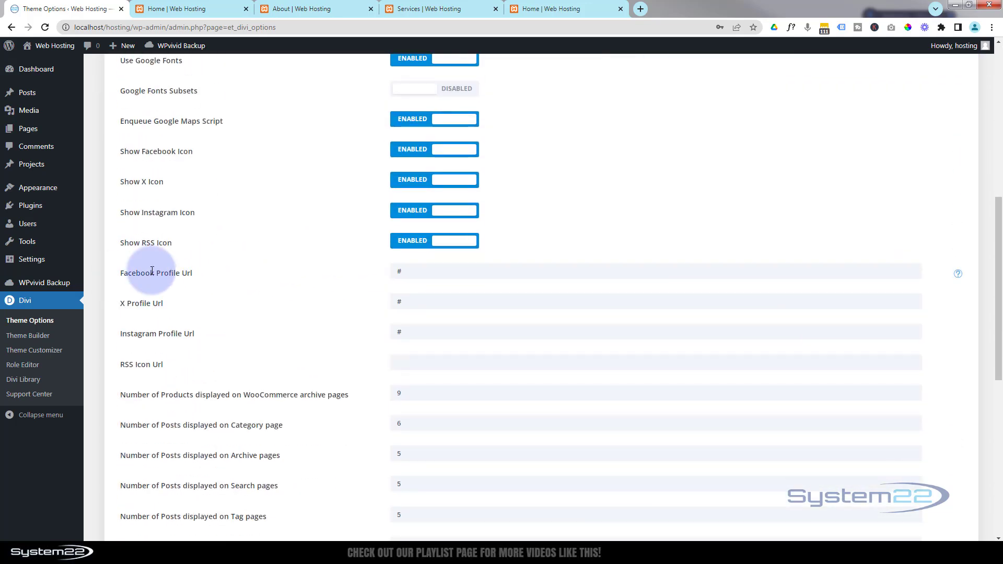
left_click(426, 271)
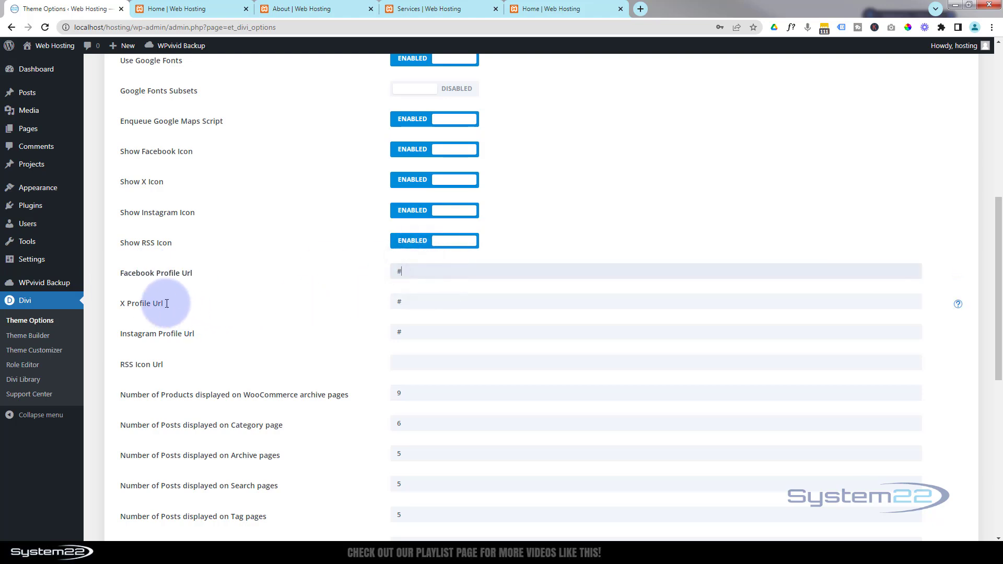
left_click(437, 302)
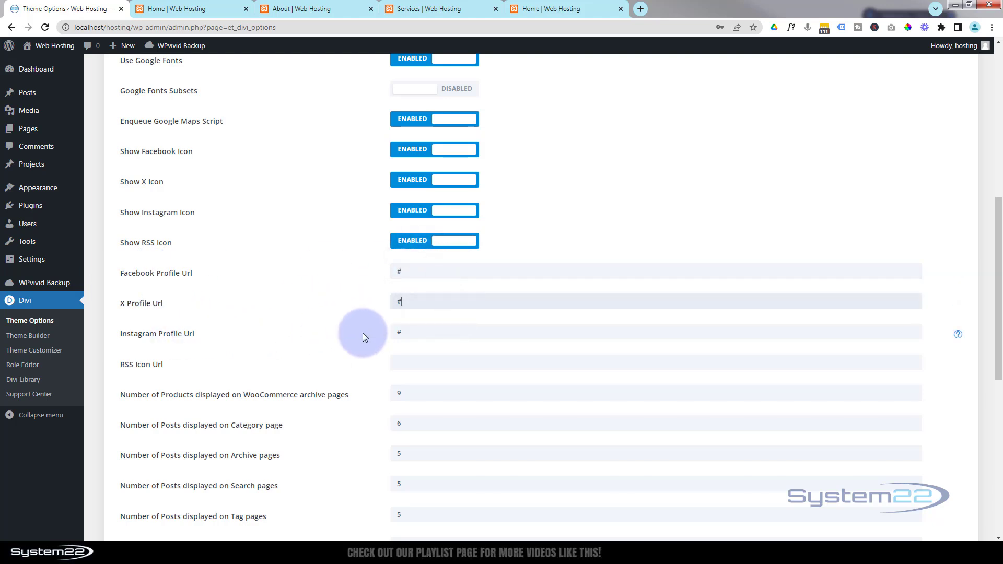
left_click(425, 333)
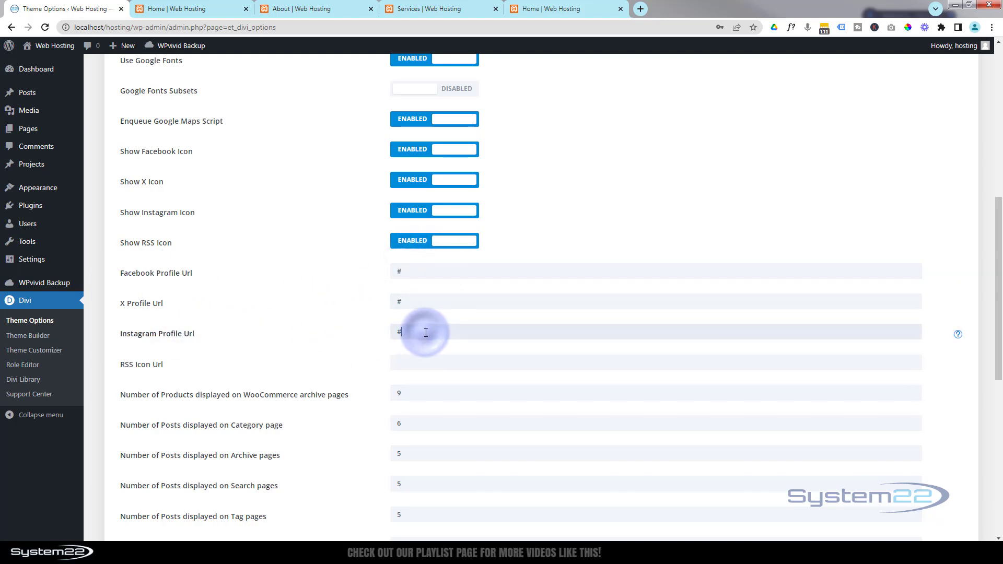
left_click(407, 363)
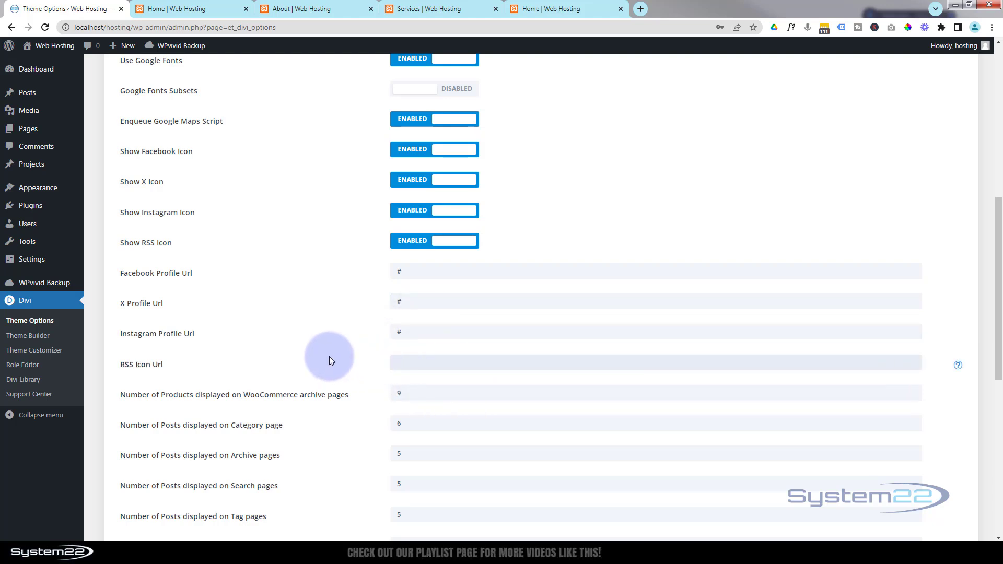
Step: Enable the Back To Top Button in the general theme options
scroll(246, 321, "down", 2)
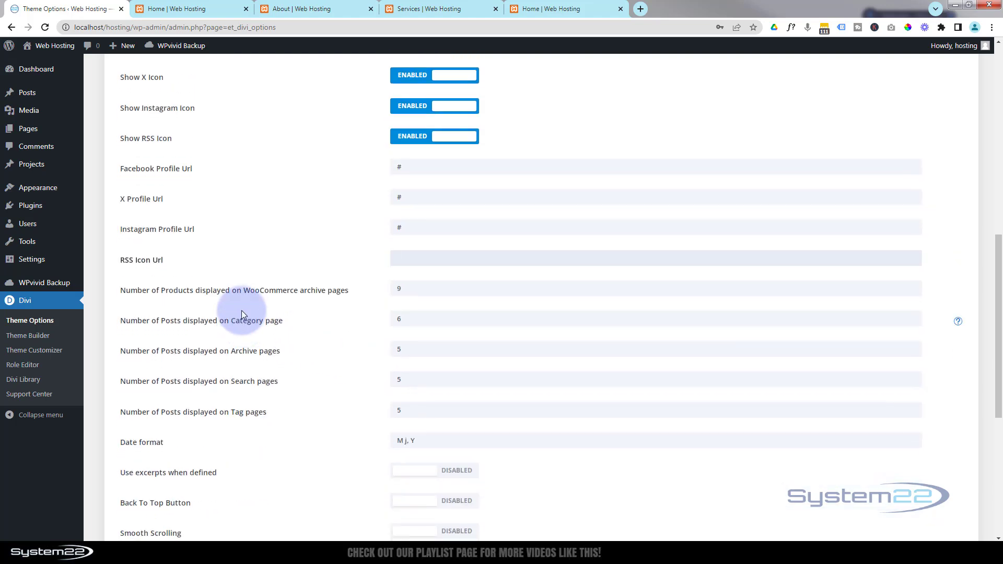
scroll(241, 311, "down", 3)
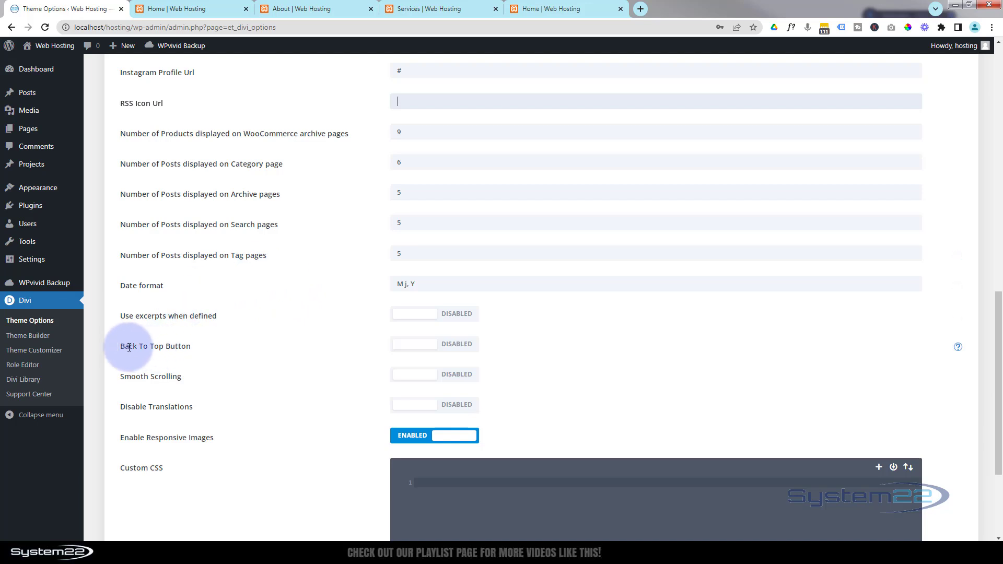
left_click(460, 347)
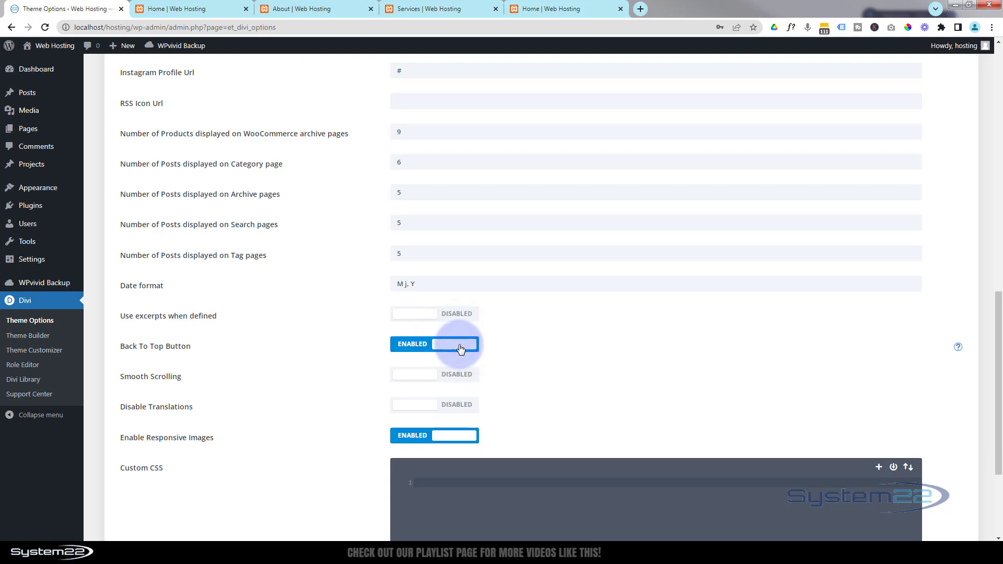
scroll(287, 360, "up", 10)
scroll(288, 358, "up", 3)
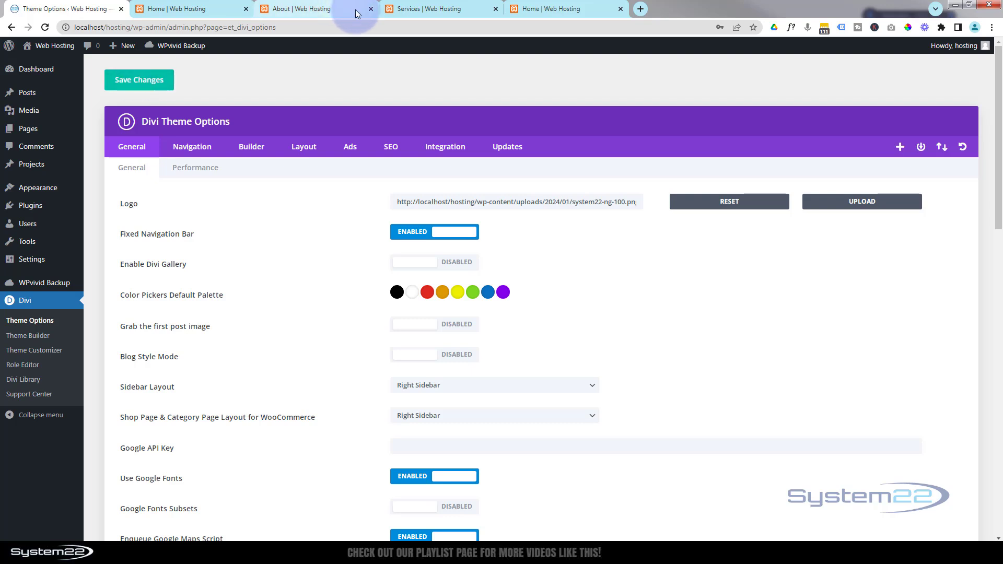
Step: Close the extra site preview tabs and visit the live site's homepage
left_click(371, 9)
left_click(371, 9)
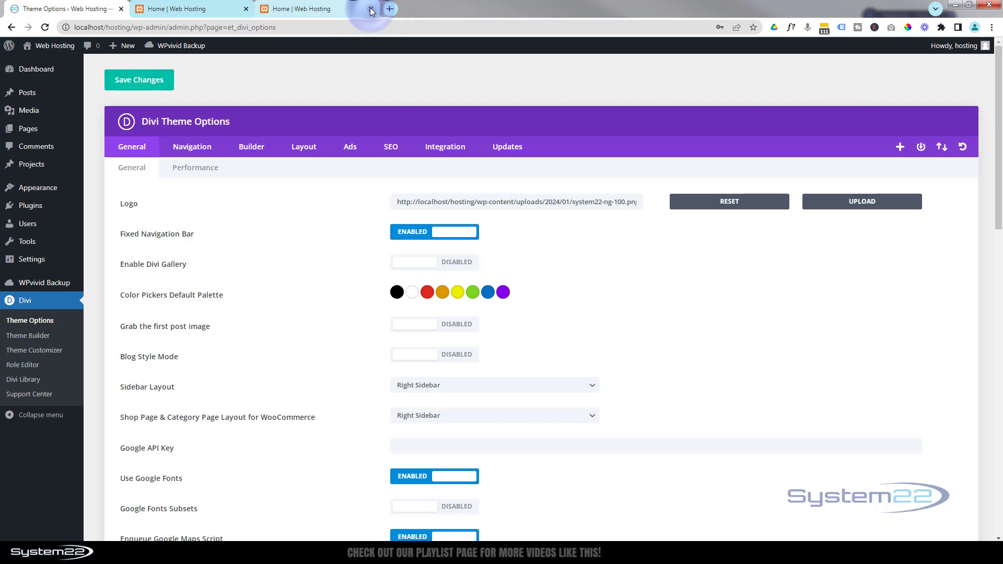
left_click(371, 9)
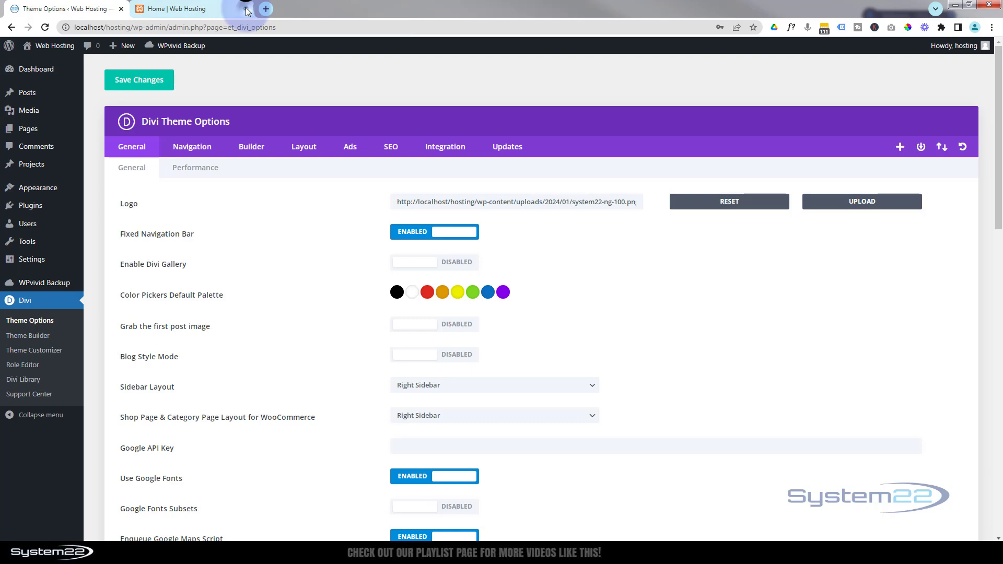
left_click(247, 9)
mouse_move(59, 50)
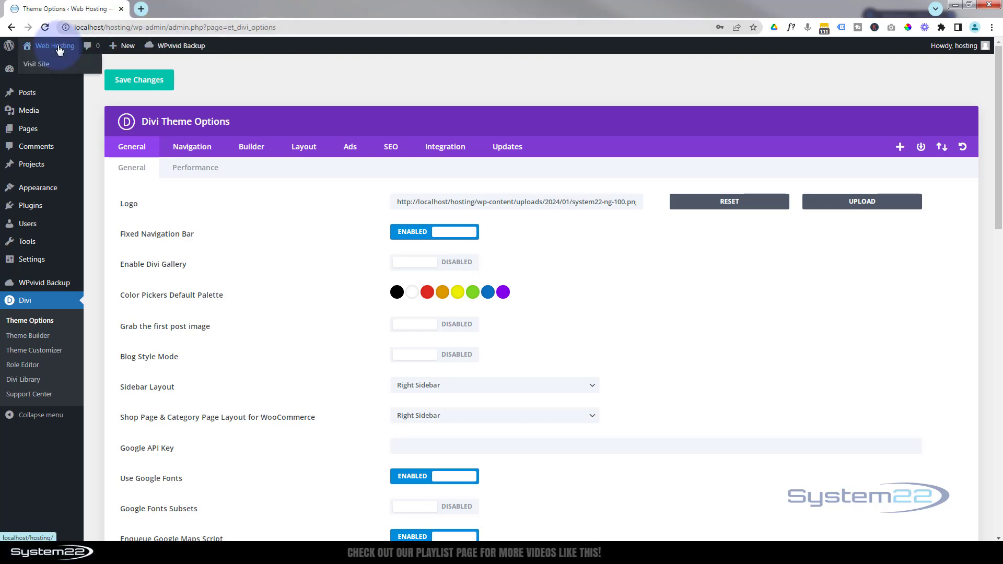
left_click(34, 70)
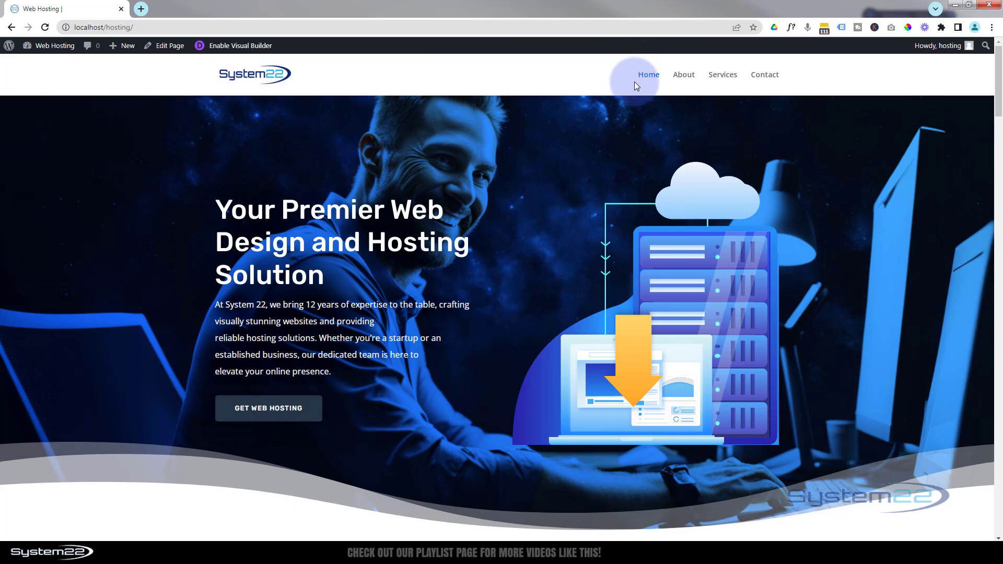
Step: Check the homepage sections down to the testimonial and test the back-to-top button
scroll(901, 164, "down", 6)
scroll(901, 164, "down", 9)
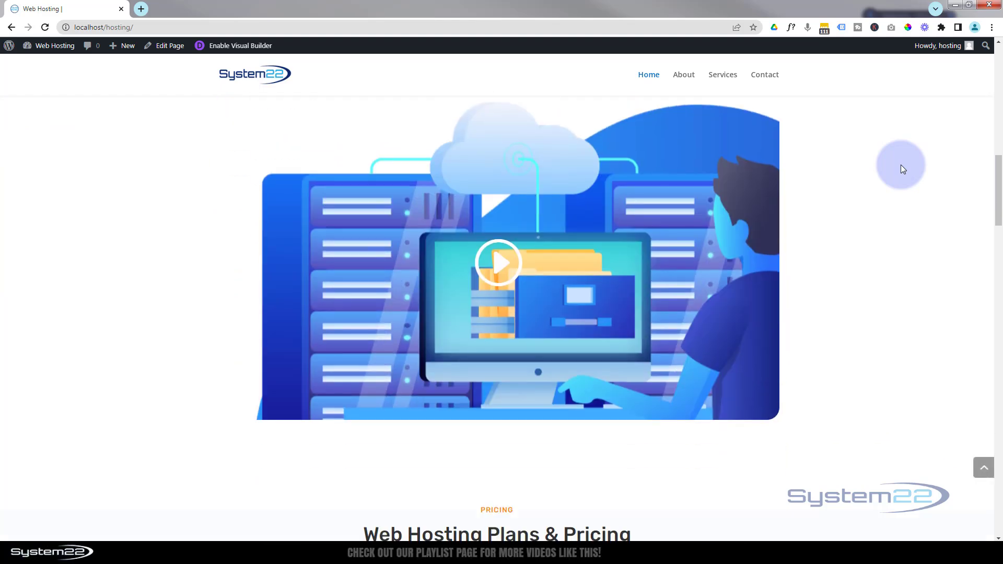
scroll(900, 222, "down", 7)
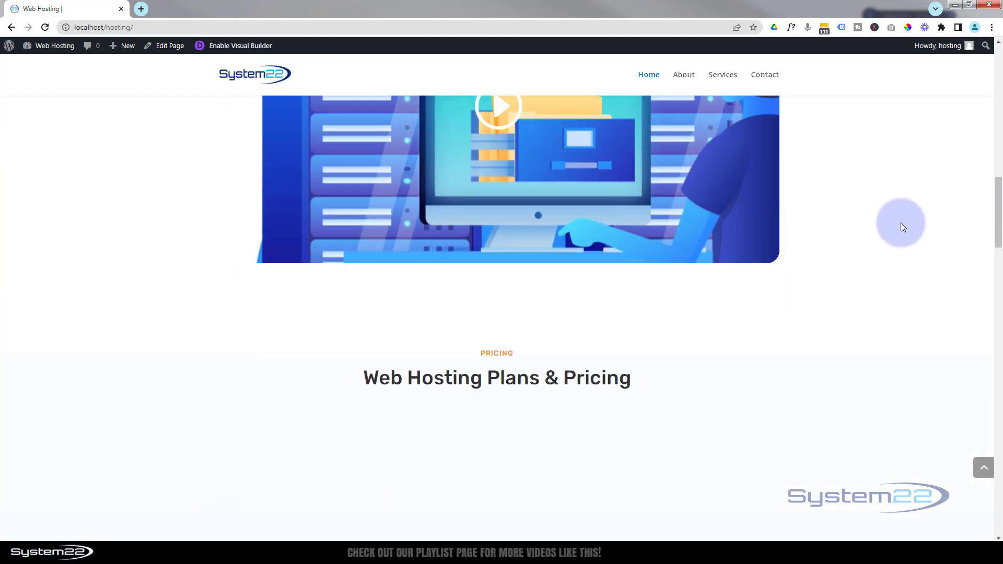
scroll(901, 223, "down", 9)
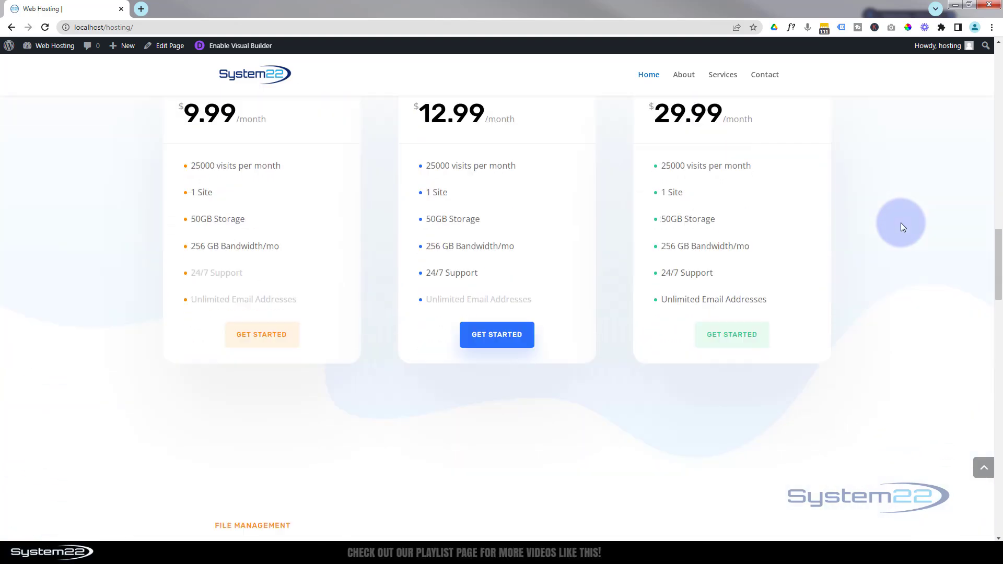
scroll(901, 223, "down", 4)
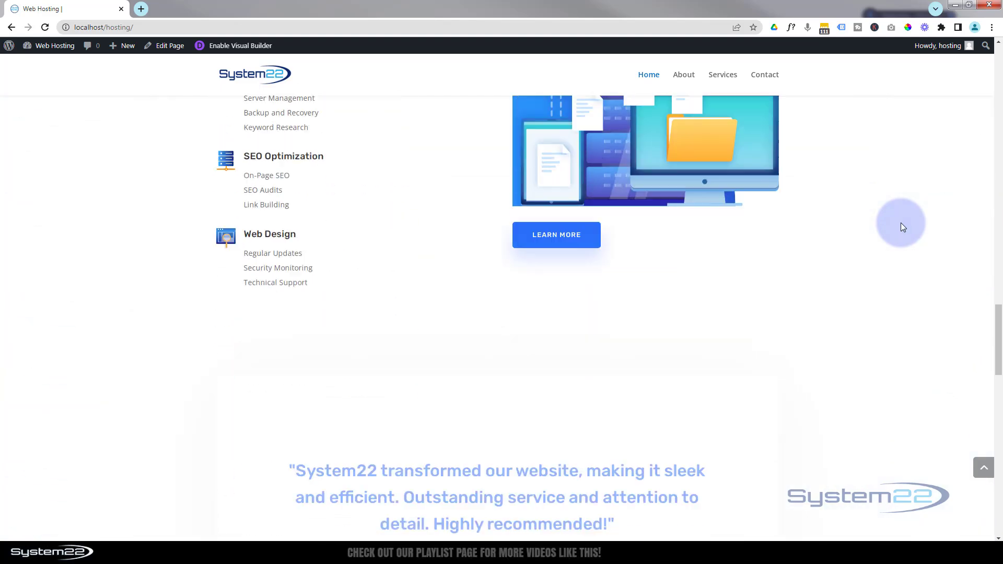
left_click(983, 468)
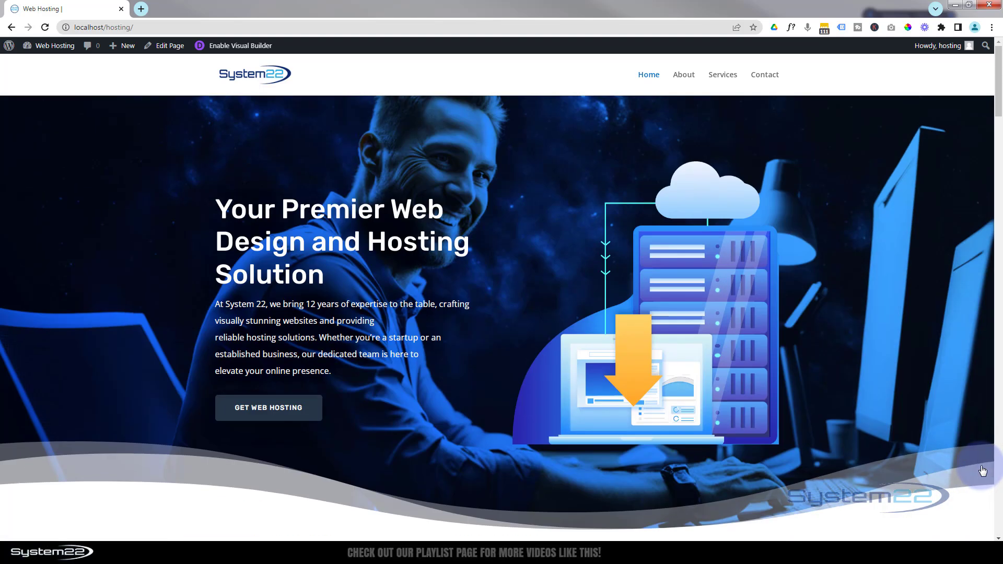
scroll(613, 238, "down", 2)
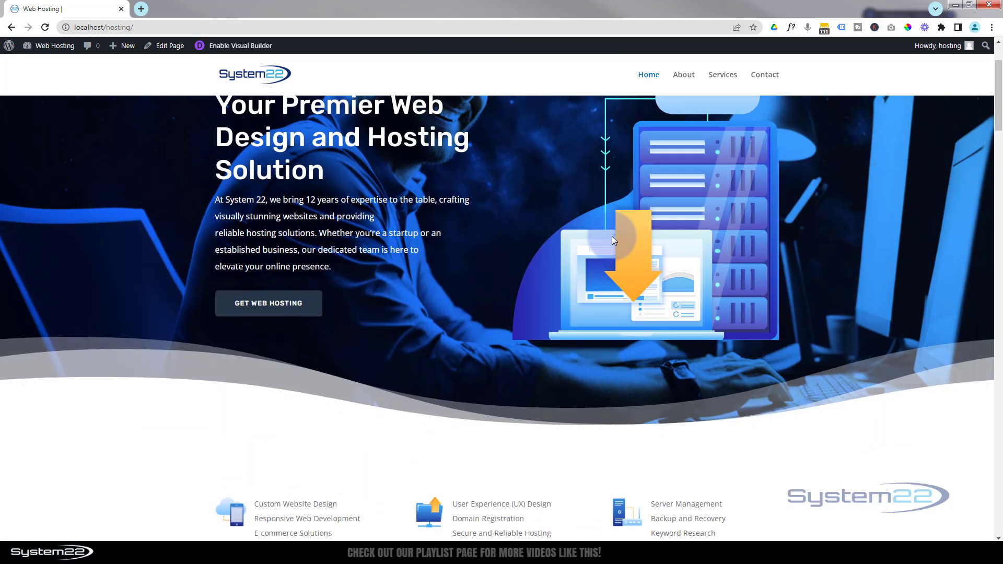
scroll(612, 237, "up", 2)
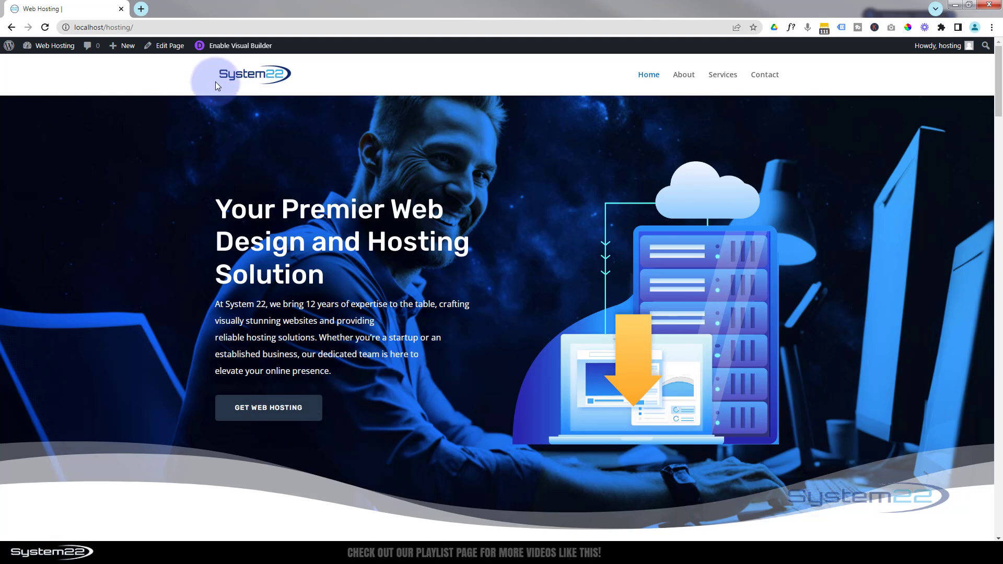
Step: Enable the Visual Builder on the homepage and copy the Contact menu item's link address
left_click(237, 47)
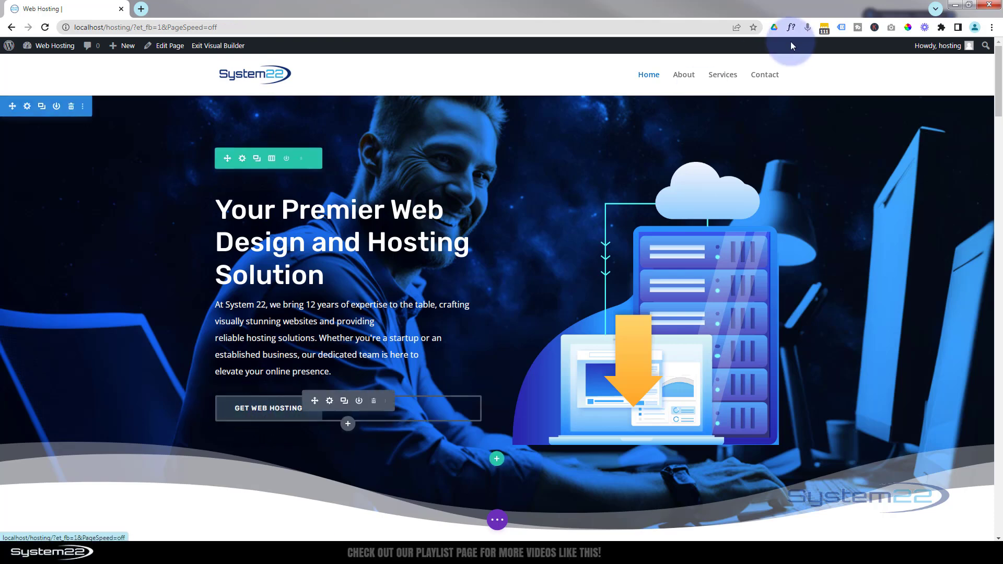
right_click(766, 78)
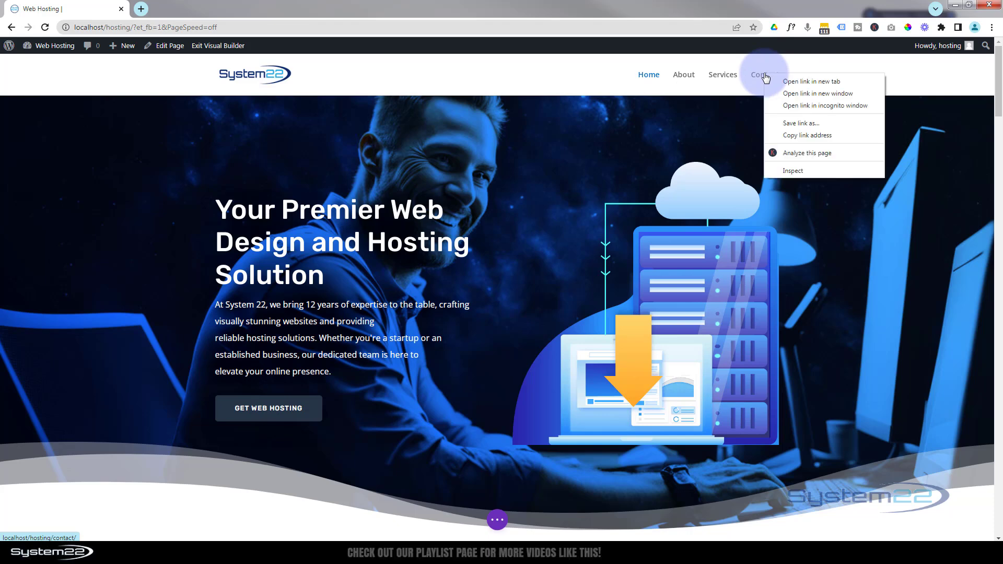
left_click(798, 136)
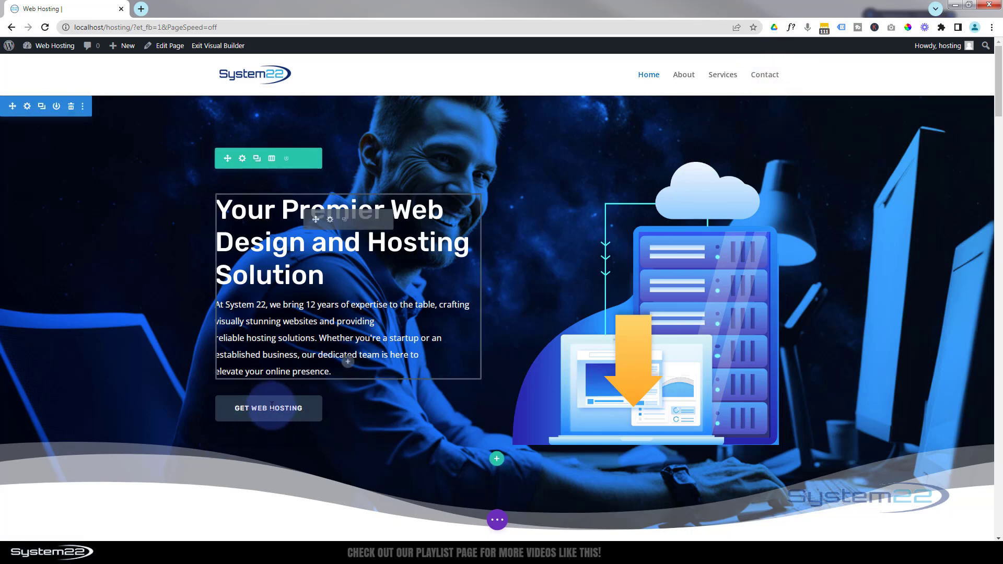
mouse_move(272, 408)
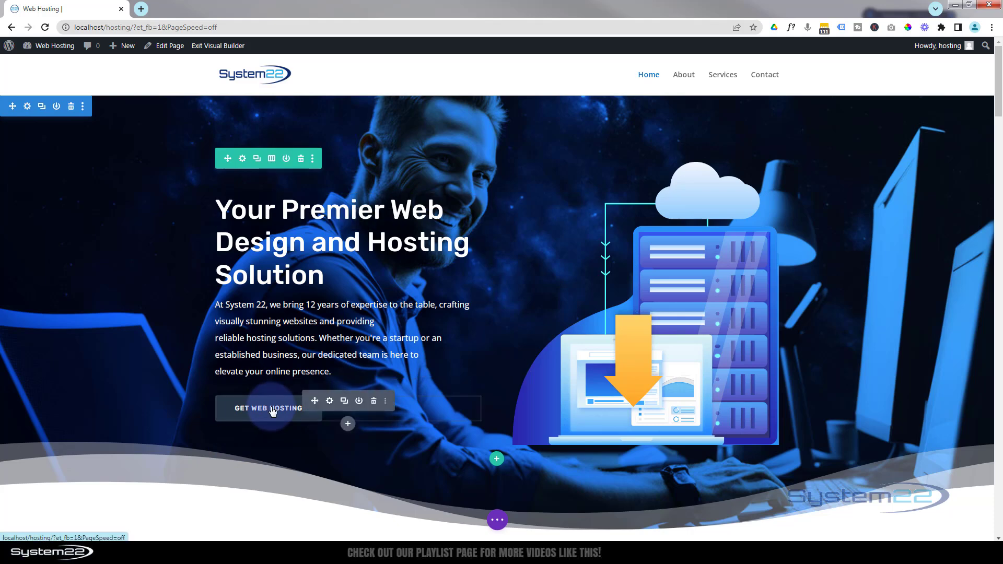
left_click(329, 403)
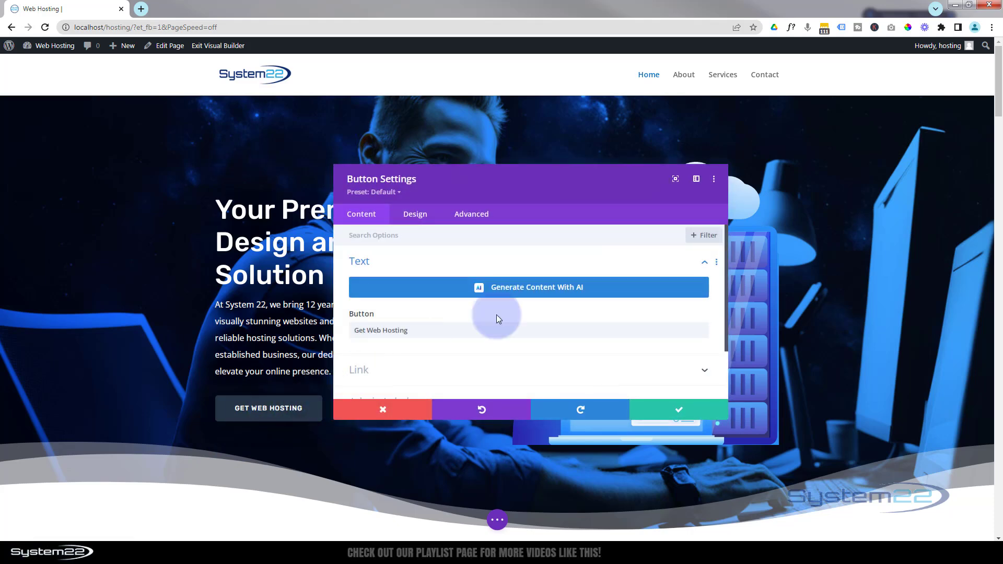
scroll(553, 291, "down", 2)
left_click(481, 301)
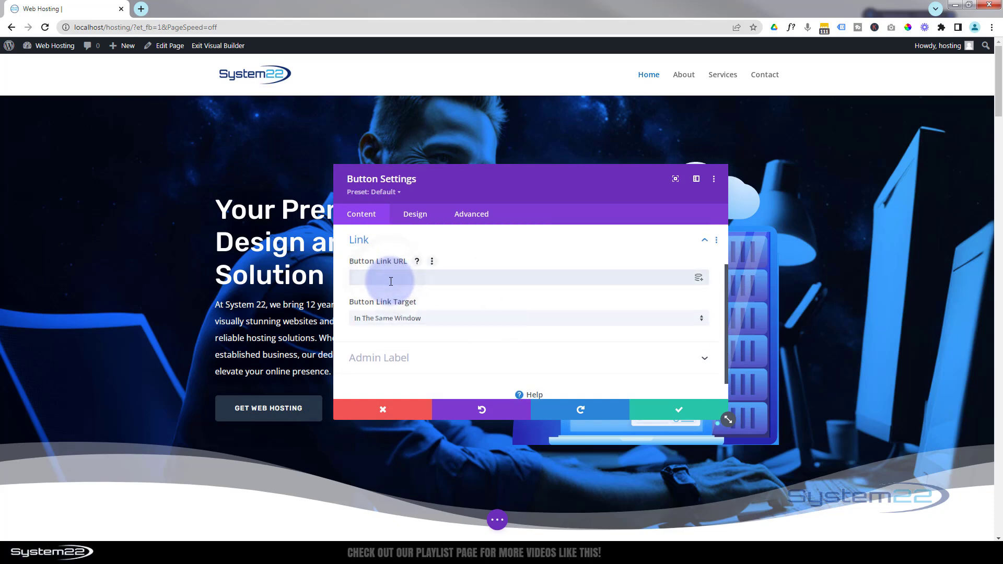
key("ctrl+v")
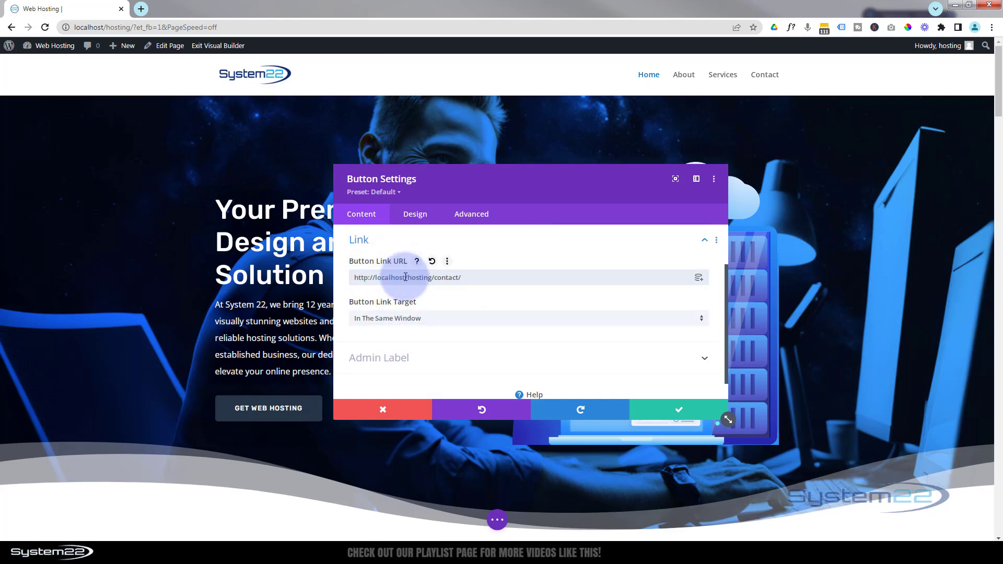
left_click(478, 323)
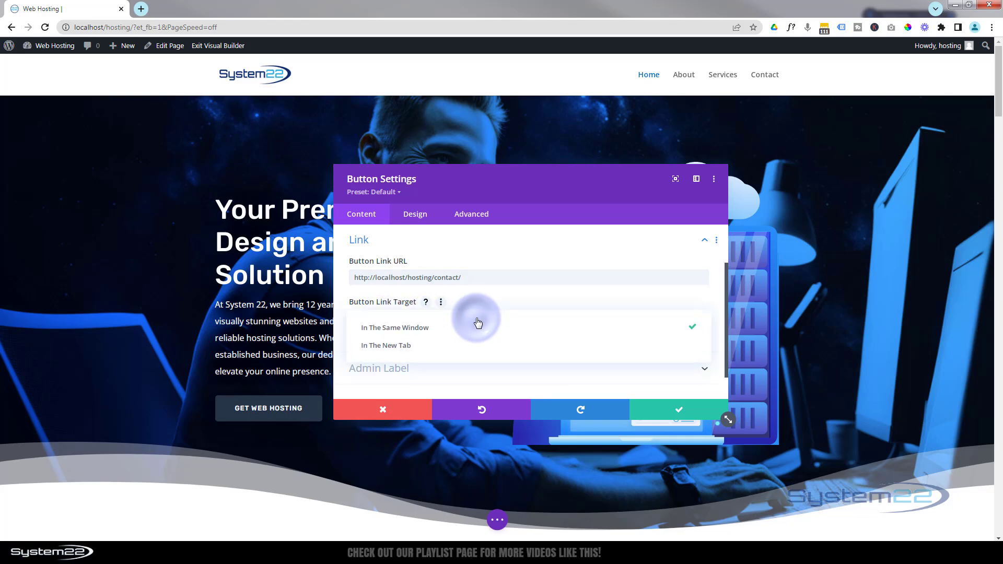
left_click(339, 330)
left_click(660, 408)
scroll(512, 362, "down", 2)
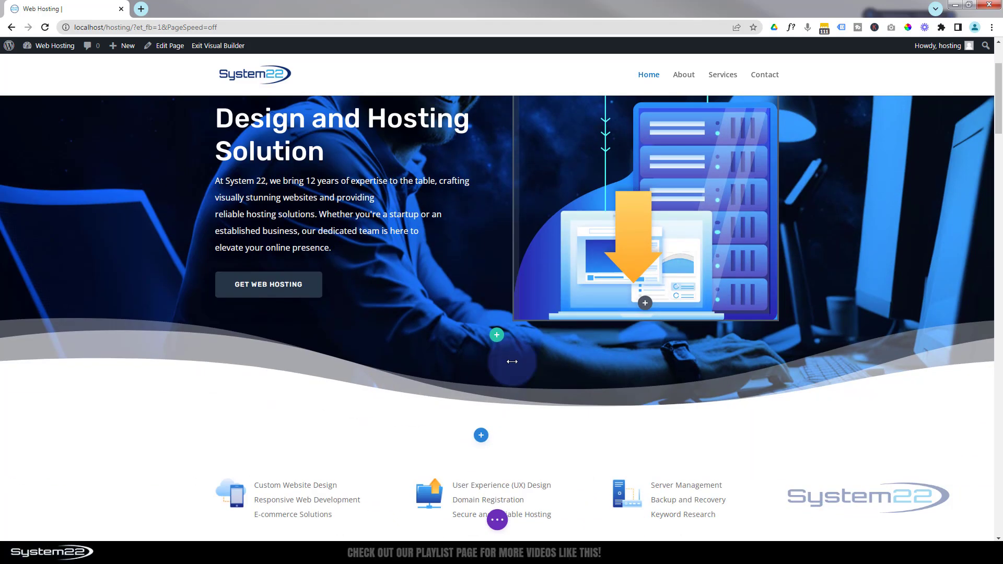
scroll(512, 362, "down", 10)
scroll(514, 365, "down", 6)
scroll(512, 362, "down", 2)
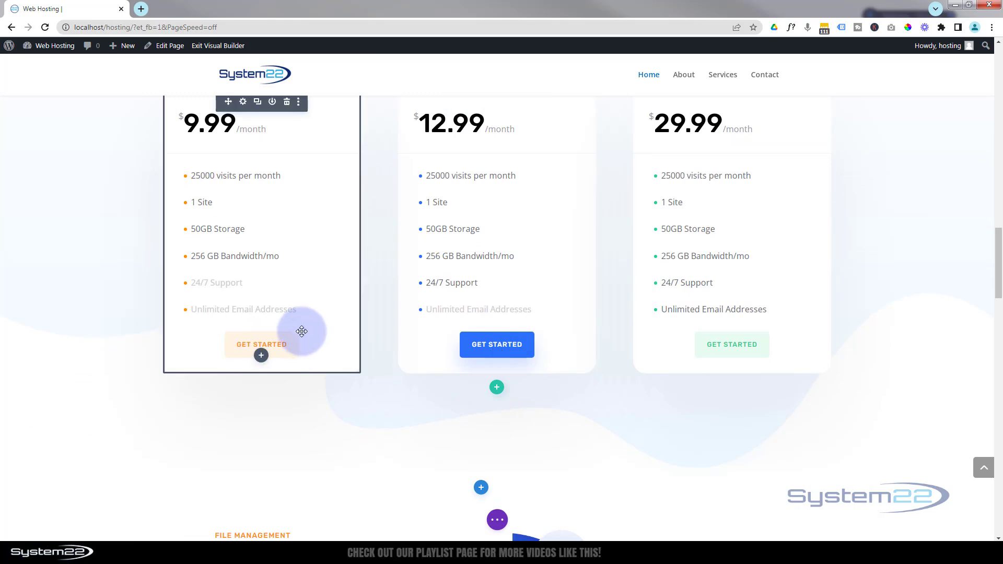
scroll(244, 184, "up", 1)
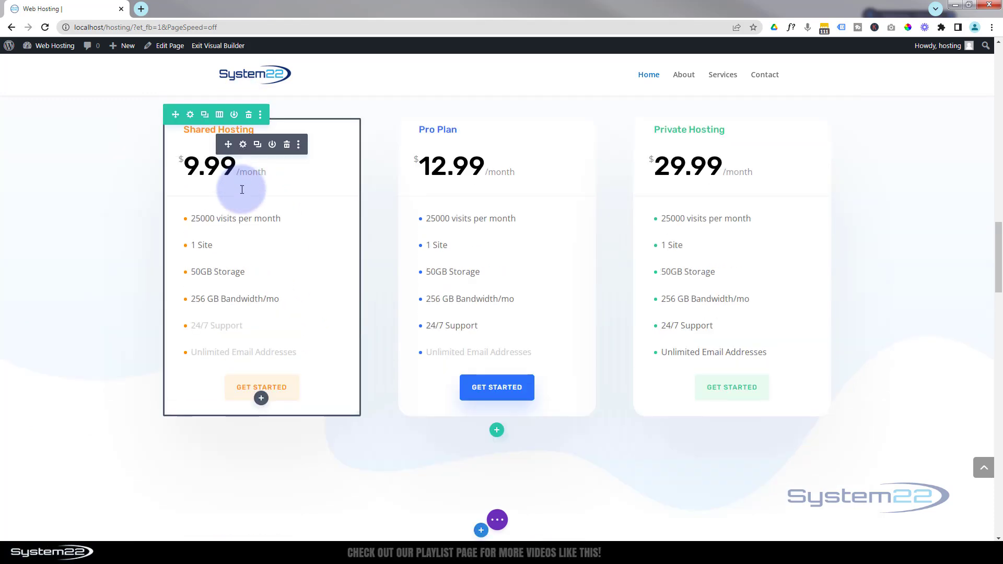
left_click(242, 154)
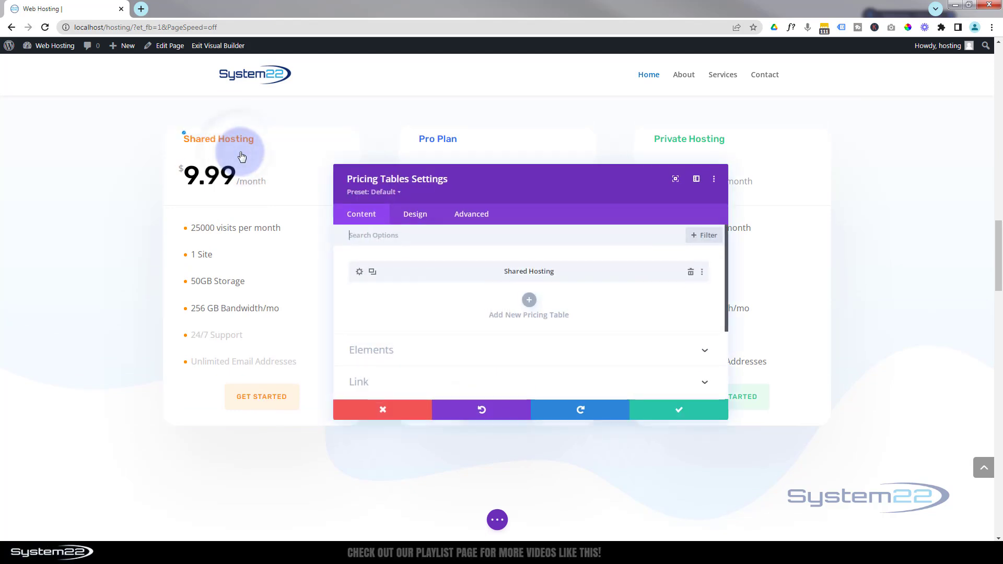
left_click(359, 273)
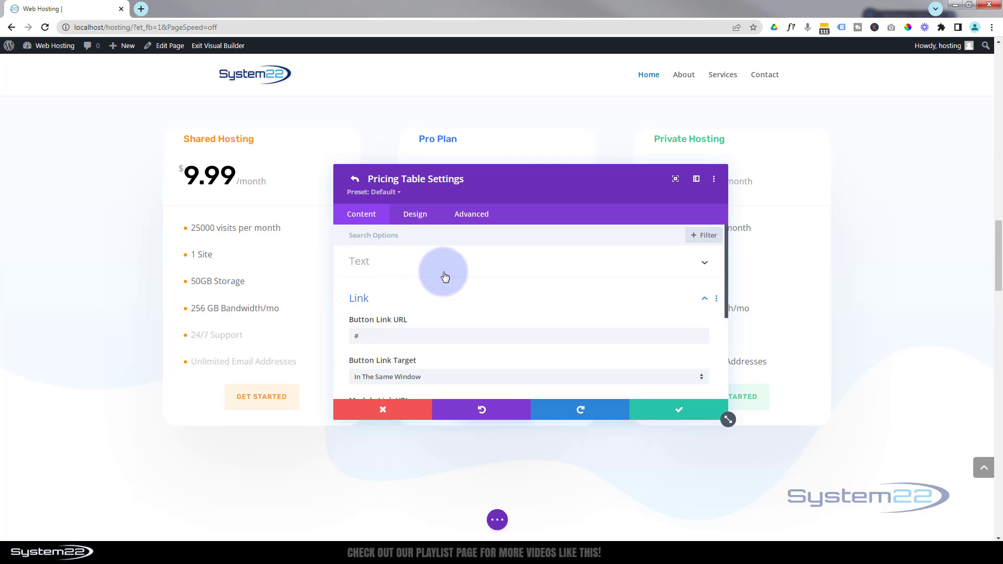
left_click(346, 338)
key("ctrl+a")
key("ctrl+v")
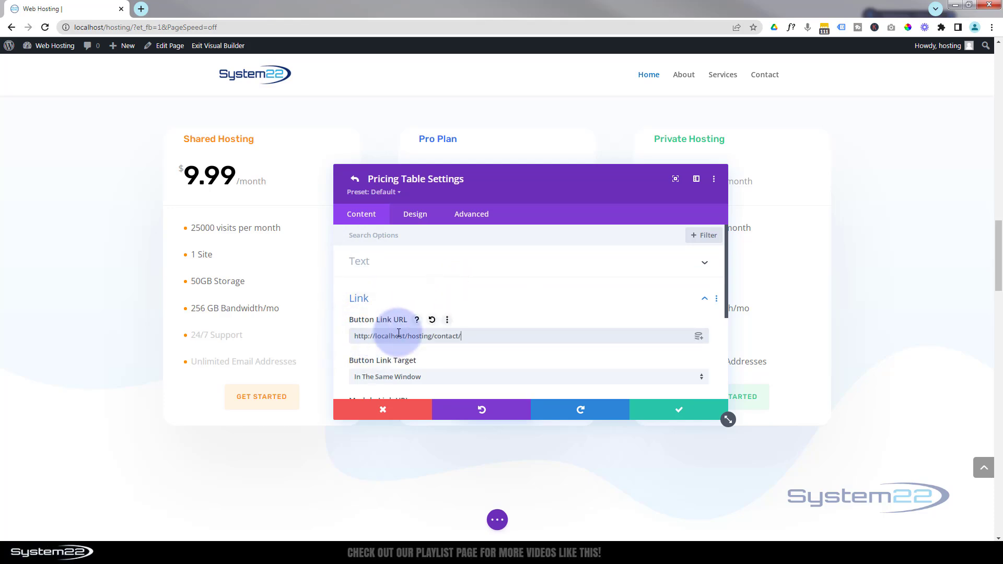
left_click(666, 412)
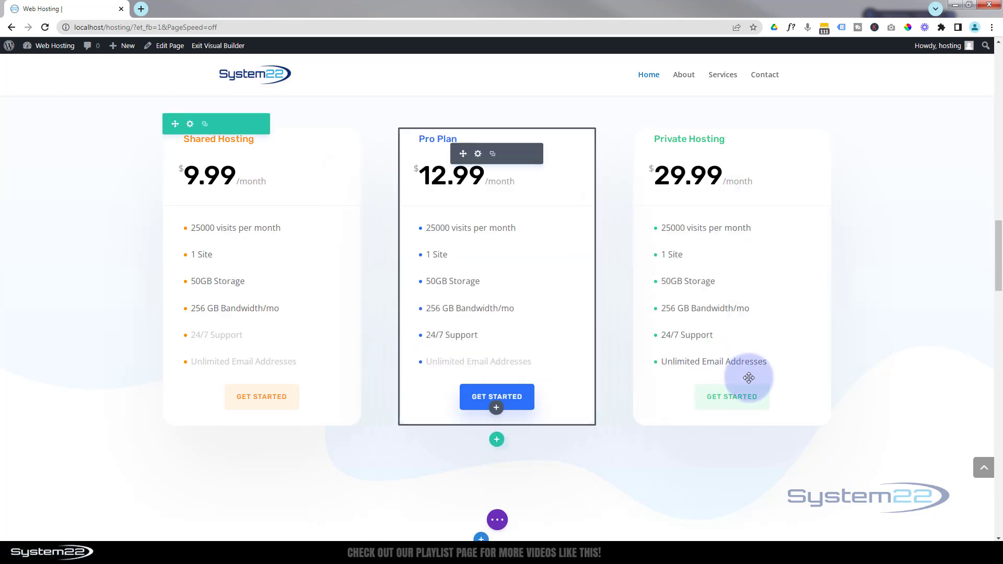
scroll(750, 378, "down", 10)
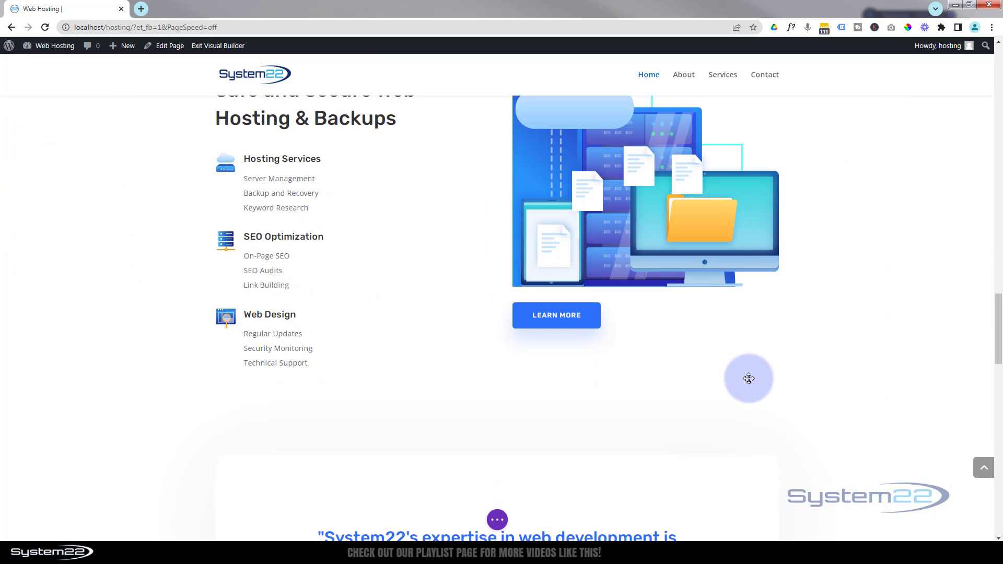
scroll(749, 378, "up", 2)
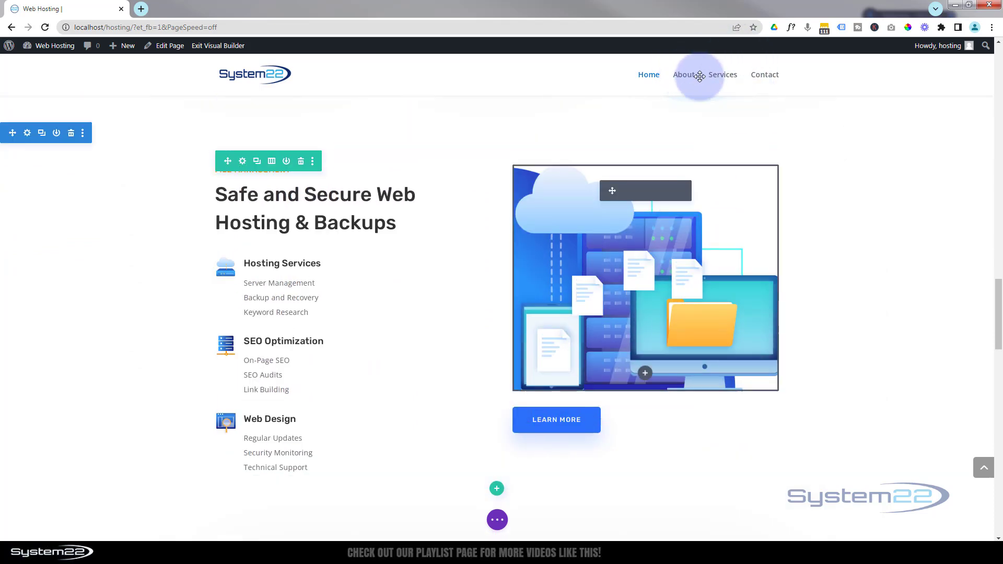
right_click(728, 80)
left_click(765, 138)
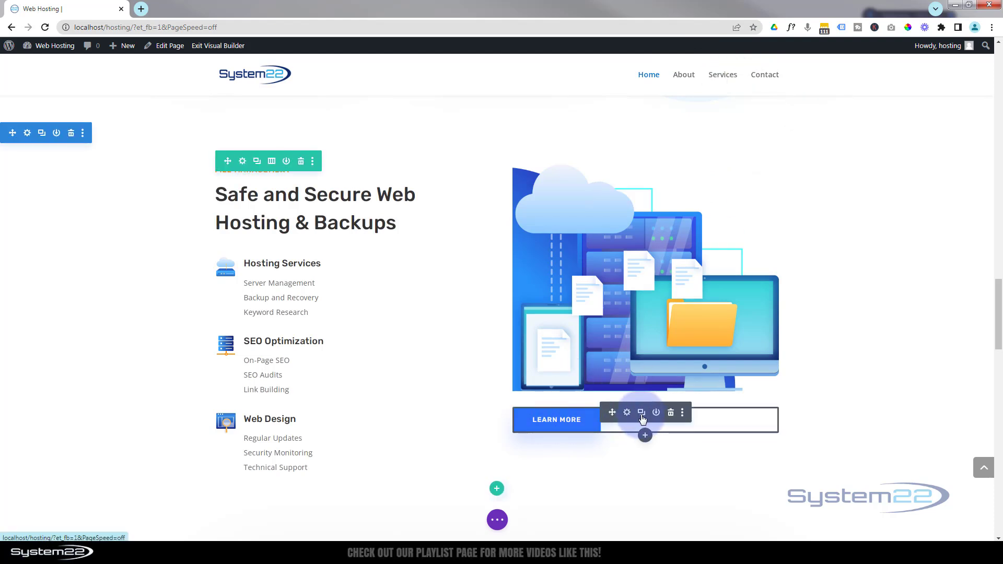
left_click(627, 413)
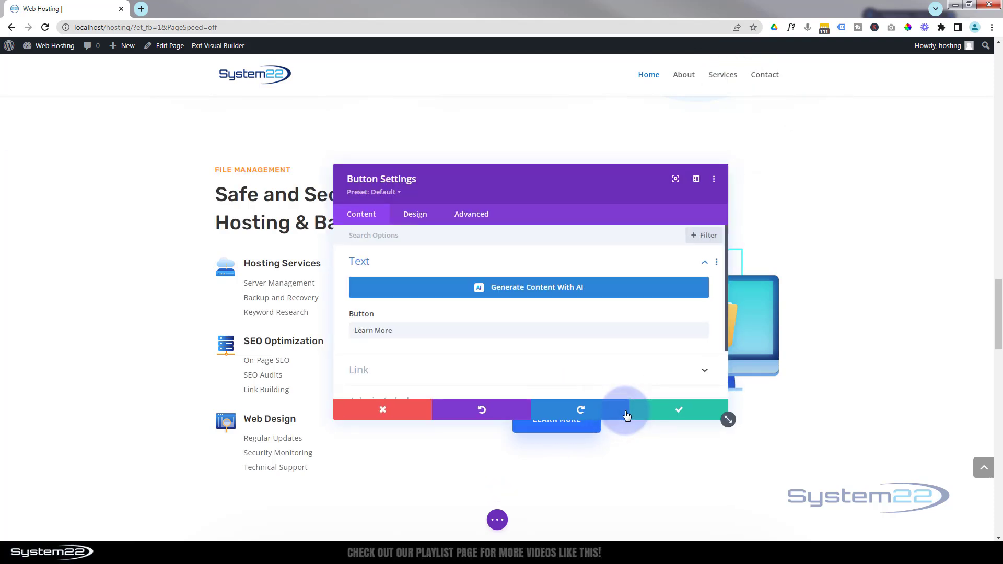
left_click(411, 369)
left_click(371, 274)
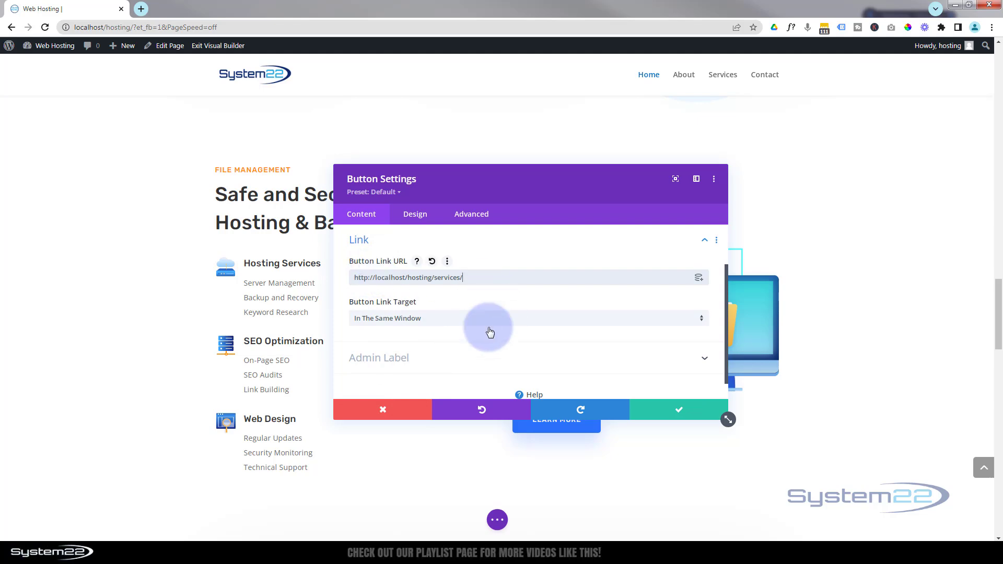
left_click(668, 414)
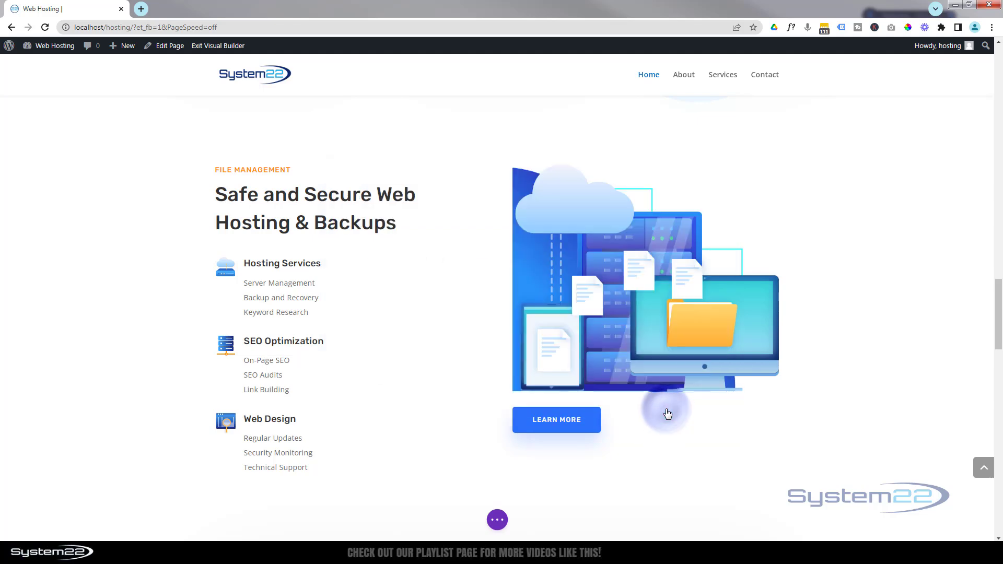
scroll(660, 416, "down", 6)
scroll(661, 416, "down", 9)
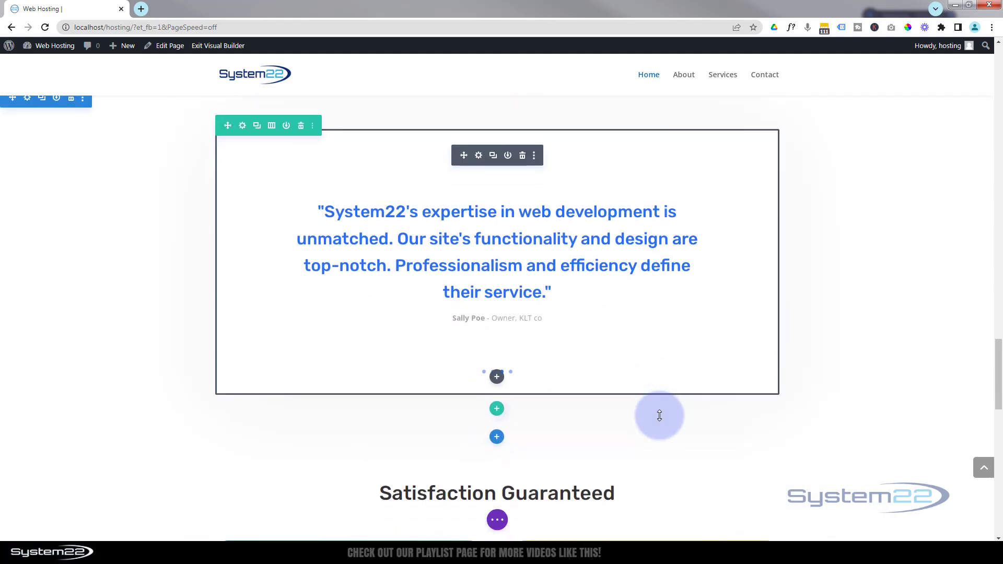
scroll(660, 415, "down", 1)
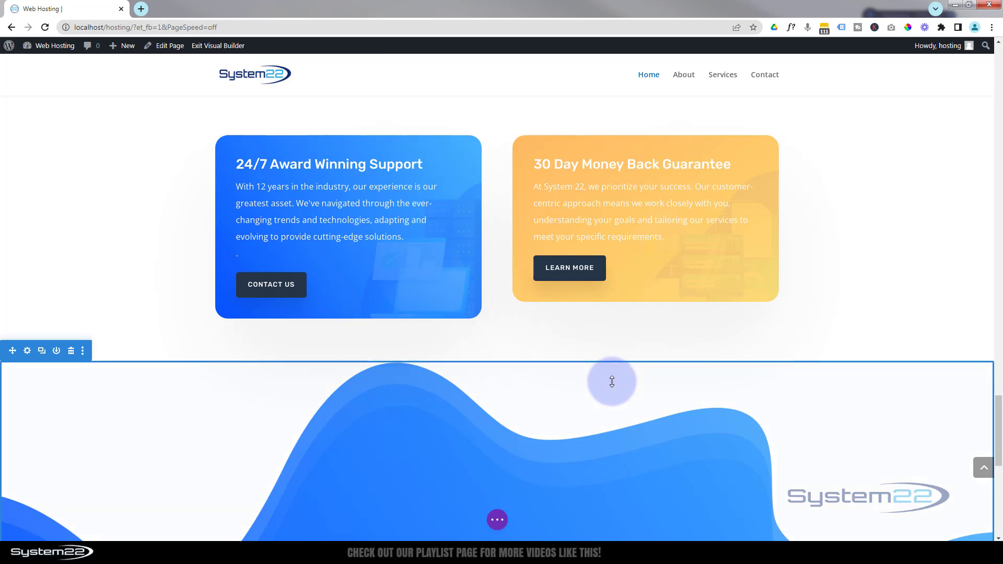
scroll(613, 360, "down", 5)
scroll(613, 381, "down", 2)
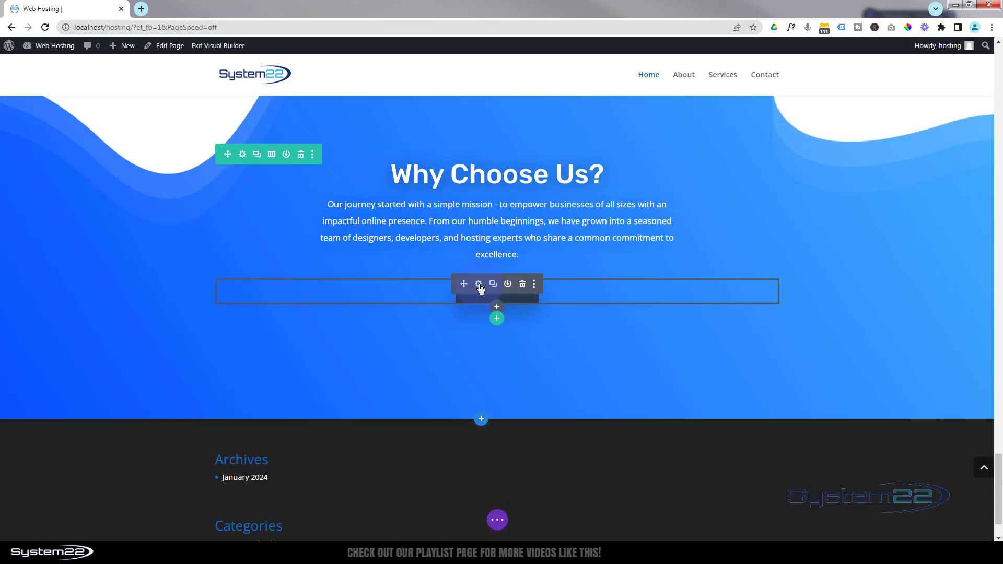
left_click(478, 285)
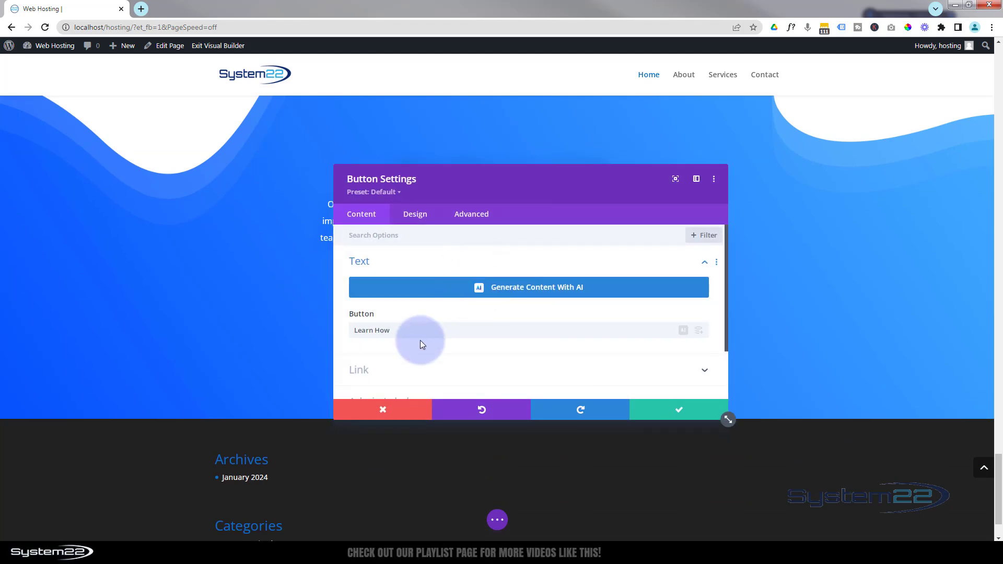
right_click(685, 75)
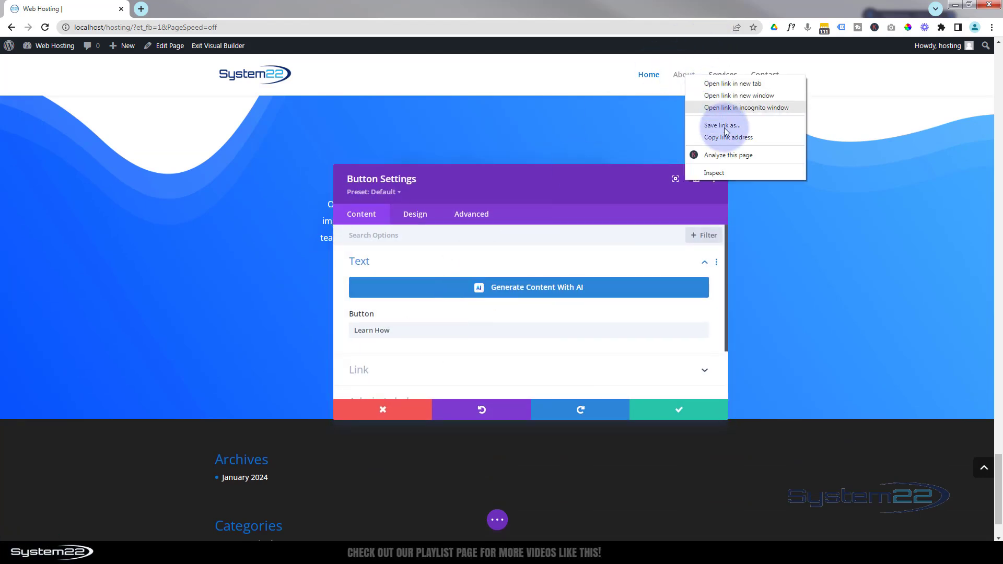
left_click(729, 138)
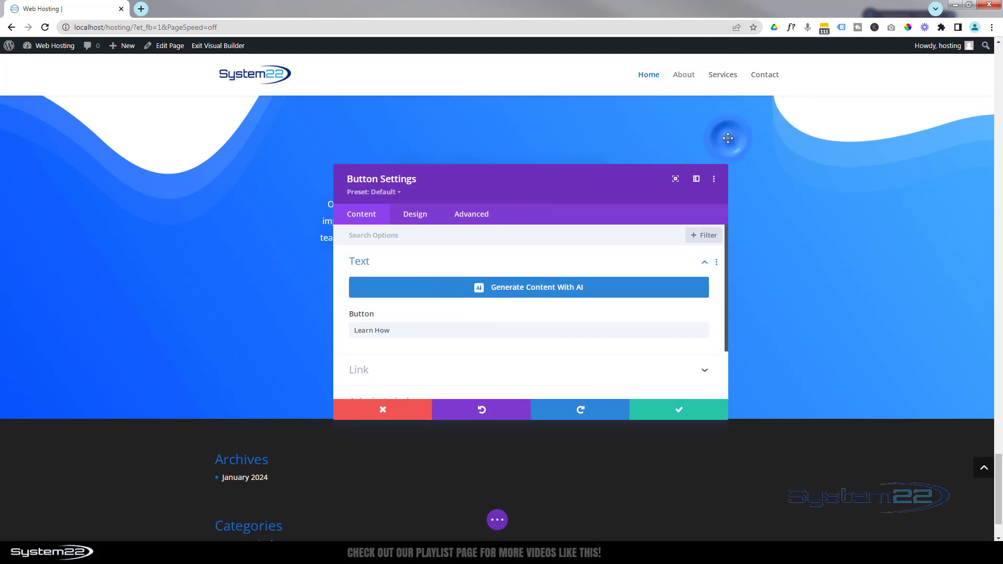
left_click(404, 370)
left_click(364, 278)
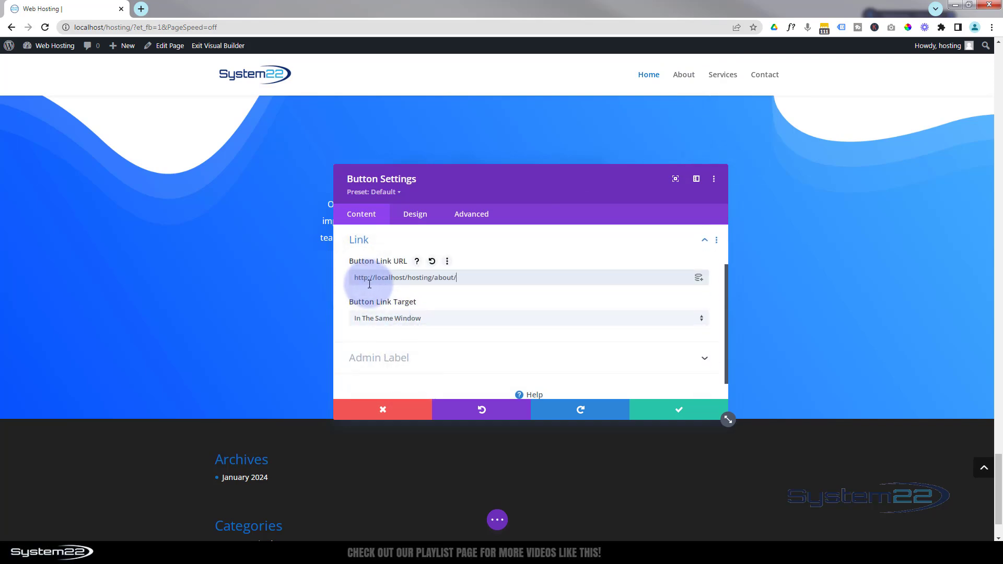
left_click(675, 410)
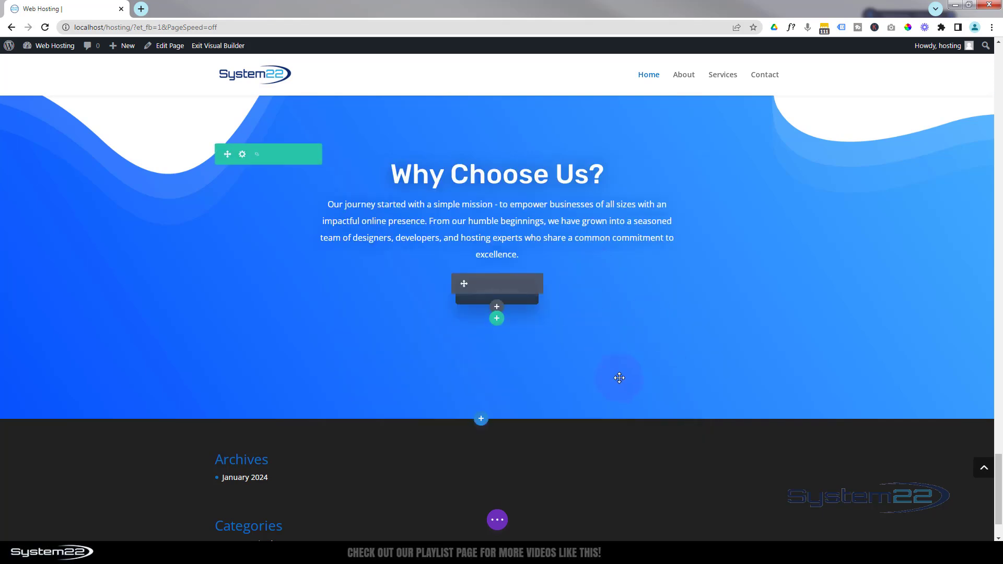
Step: Save the homepage in the Visual Builder and return to the WordPress dashboard
left_click(499, 521)
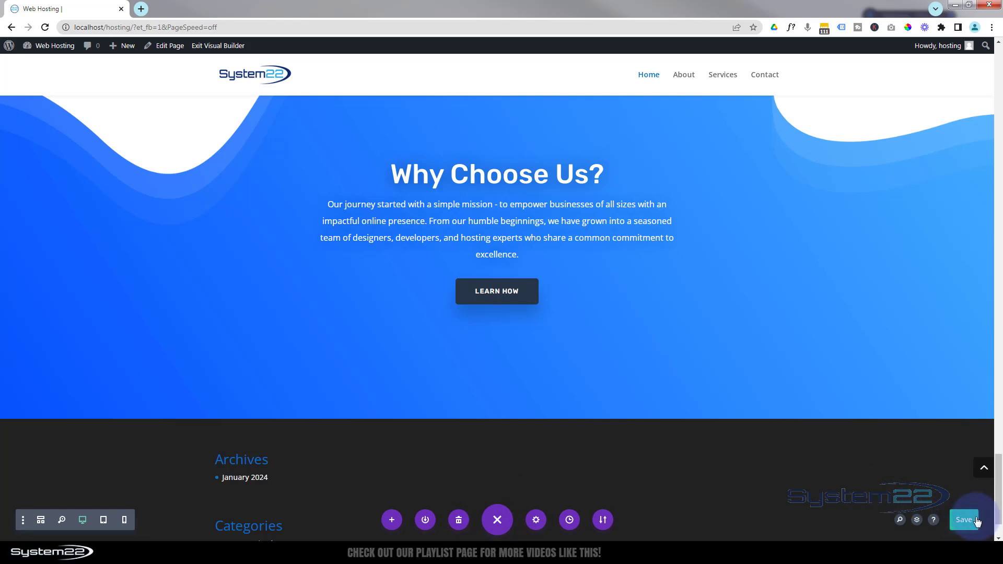
scroll(757, 309, "down", 2)
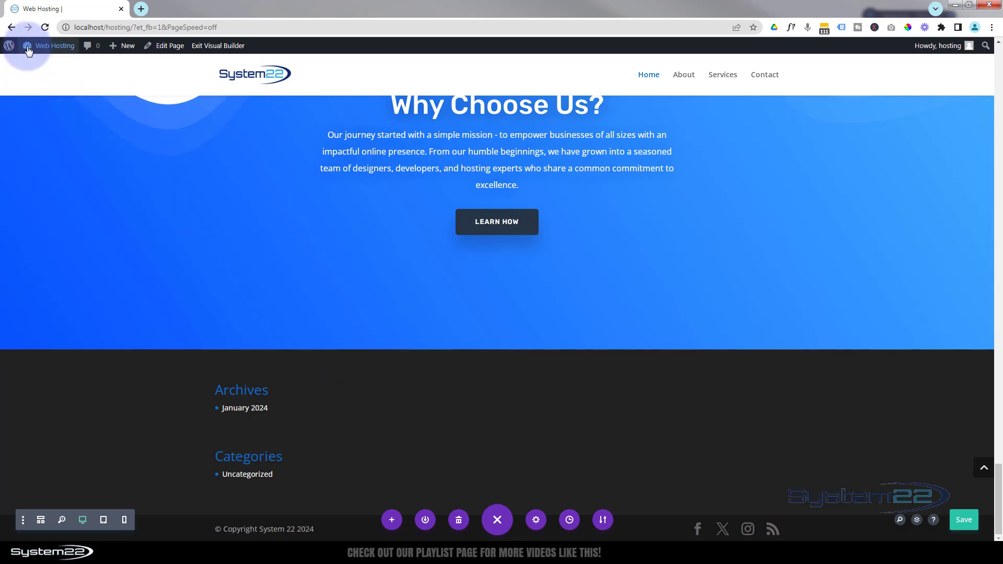
left_click(49, 46)
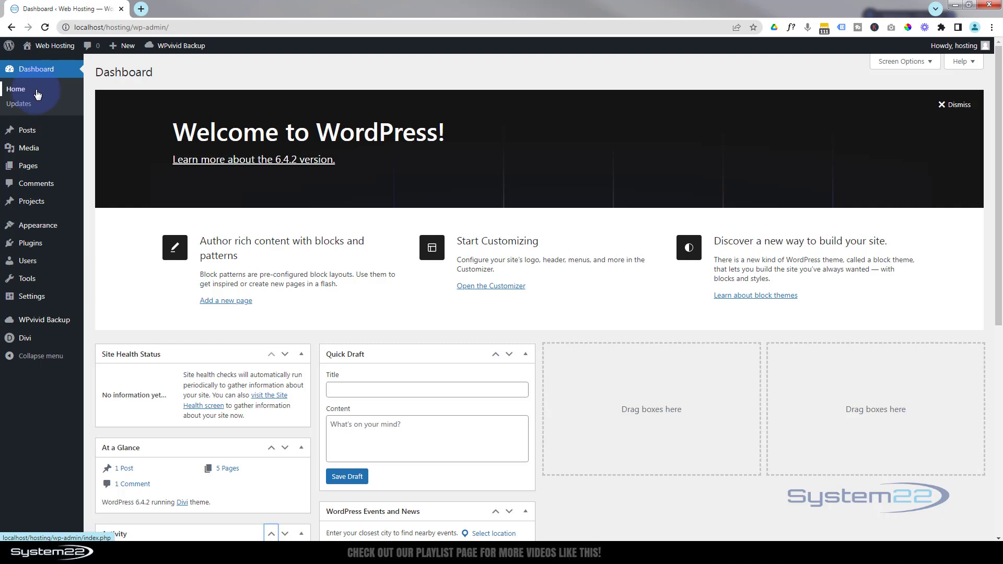
Step: Open the site's widget management and expand the Footer Area #1 widgets
mouse_move(46, 225)
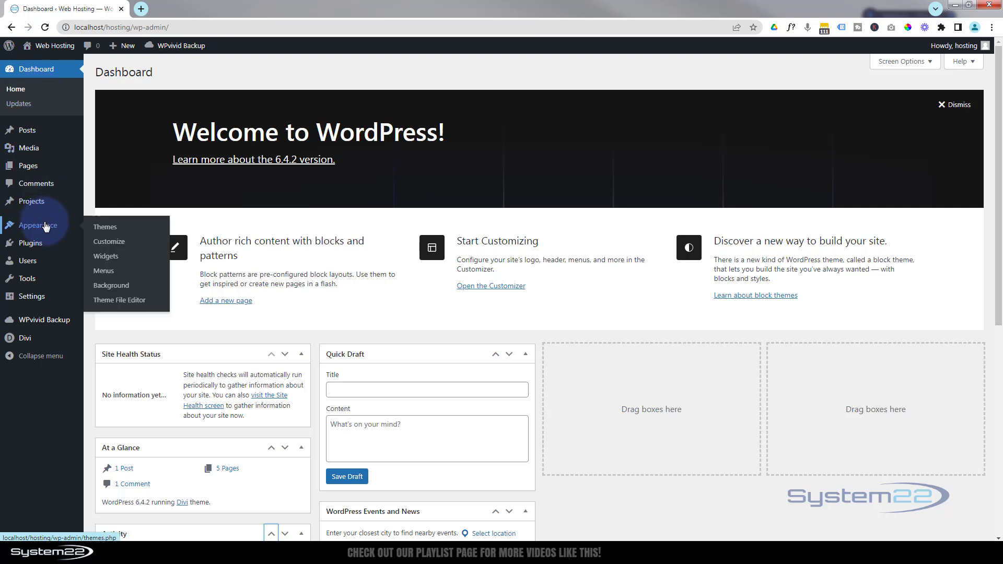
left_click(106, 257)
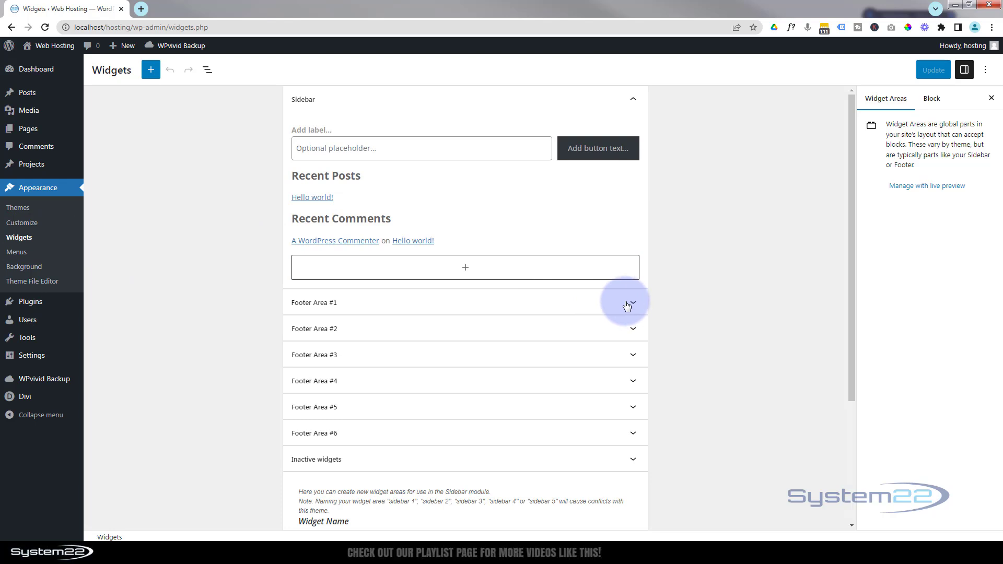
left_click(630, 305)
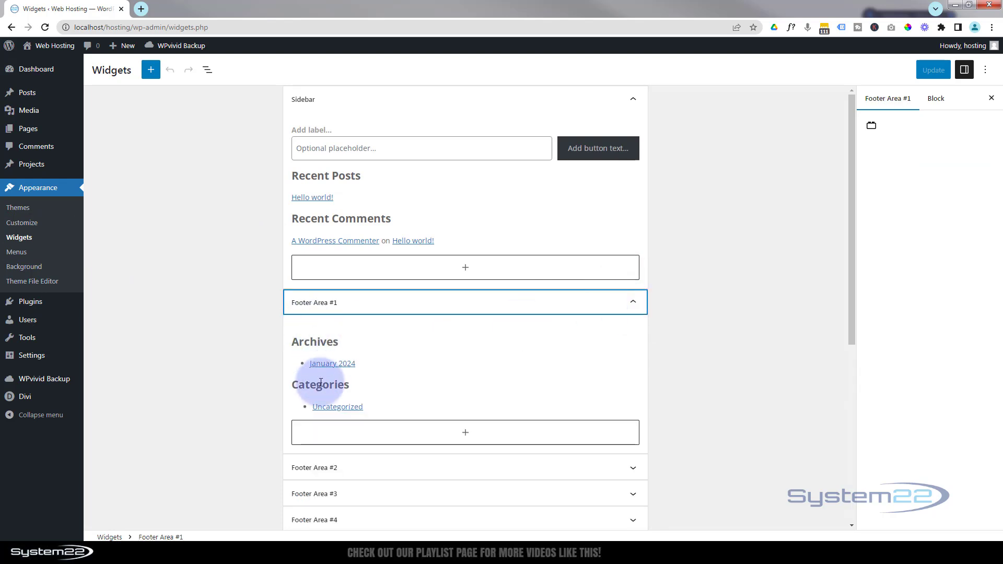
Step: Delete the Archives list, its heading and their emptied group from Footer Area #1
left_click(432, 357)
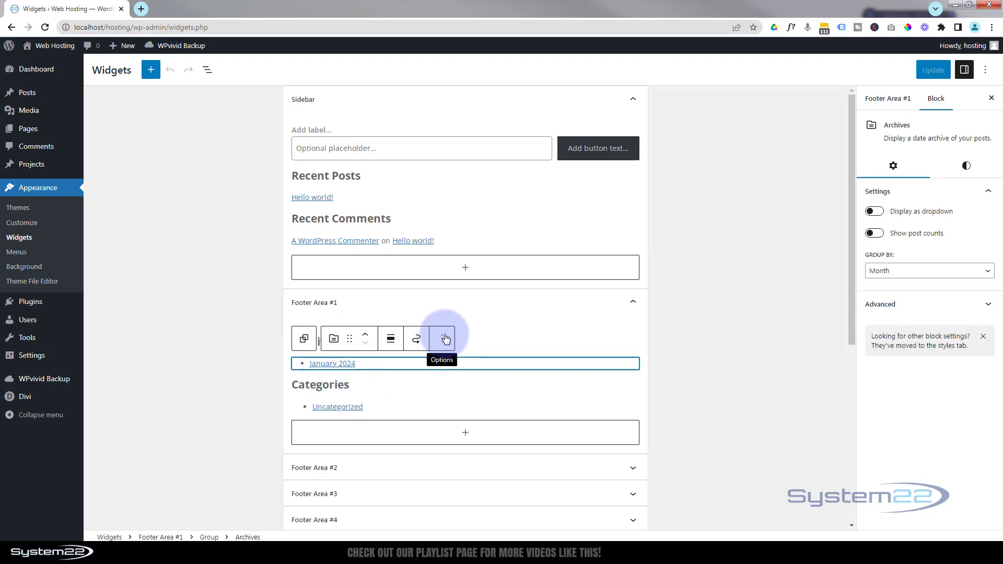
left_click(443, 341)
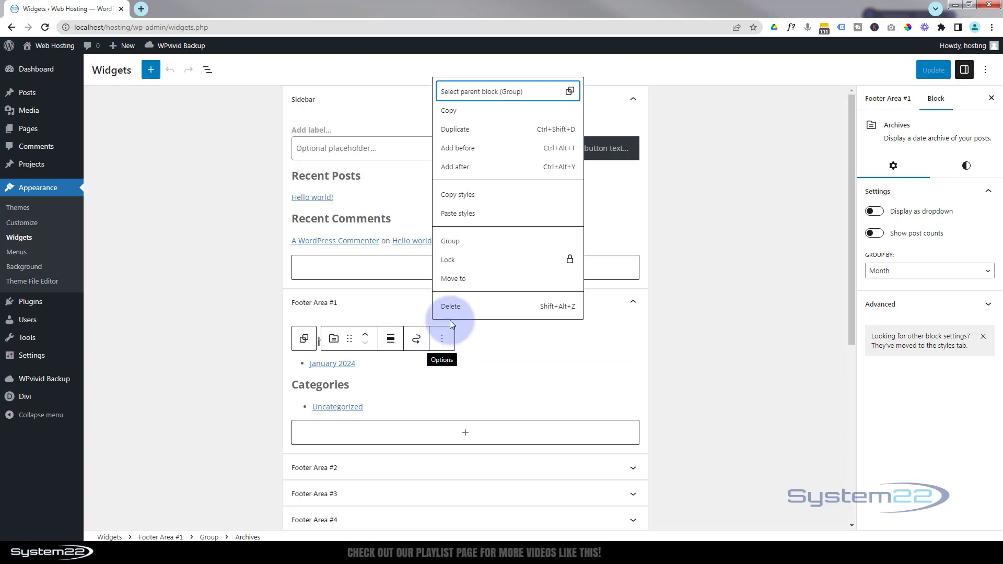
left_click(451, 307)
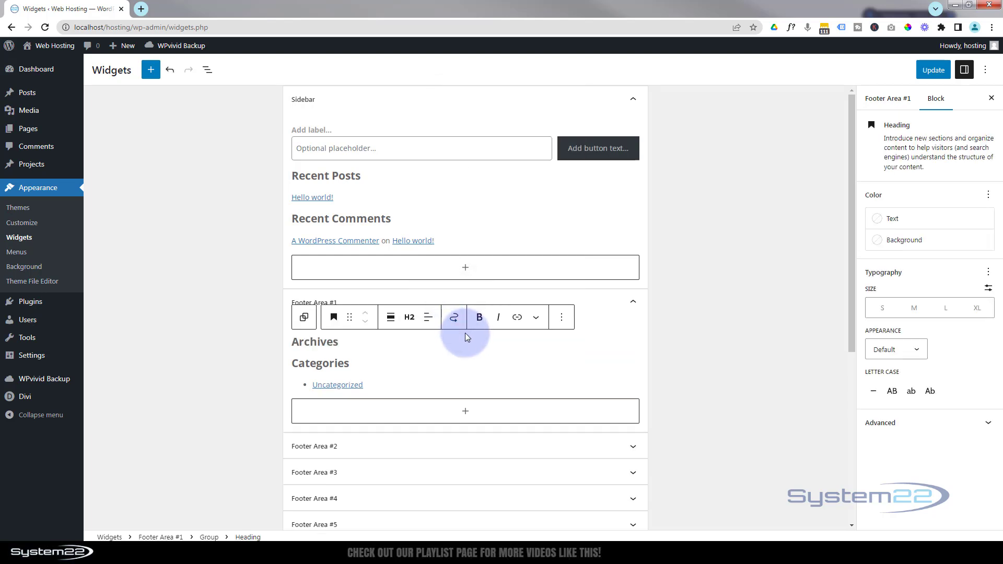
left_click(560, 319)
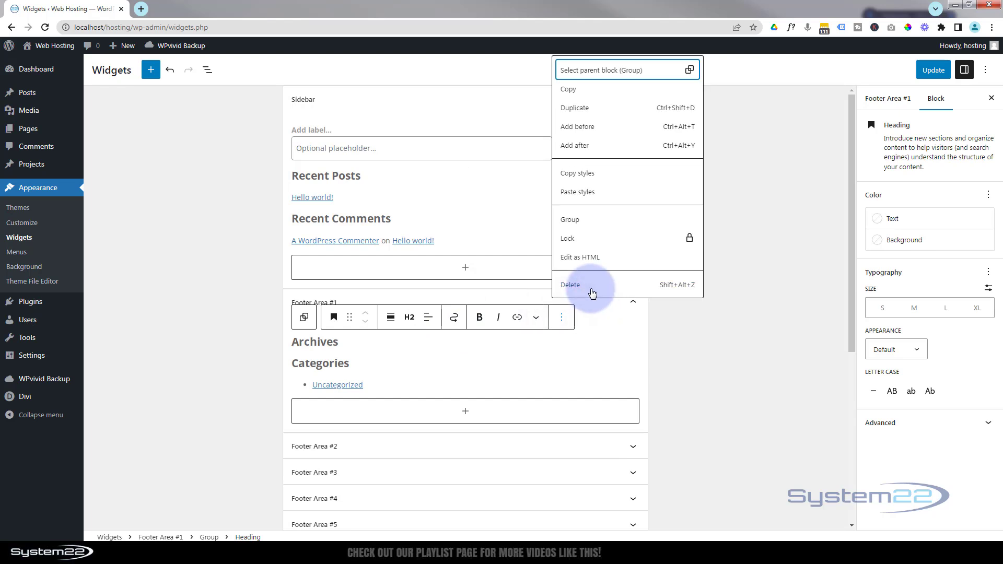
left_click(592, 292)
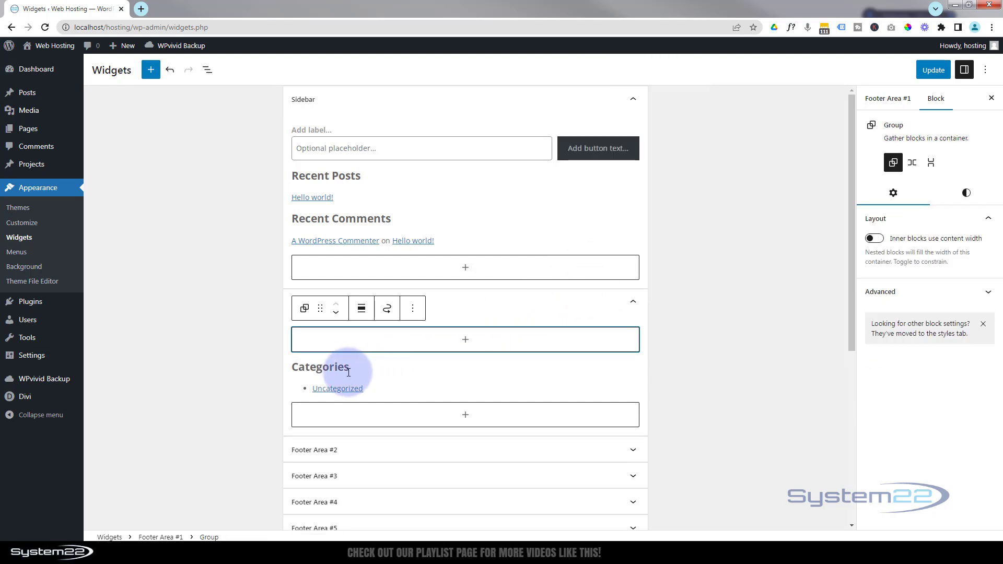
left_click(413, 309)
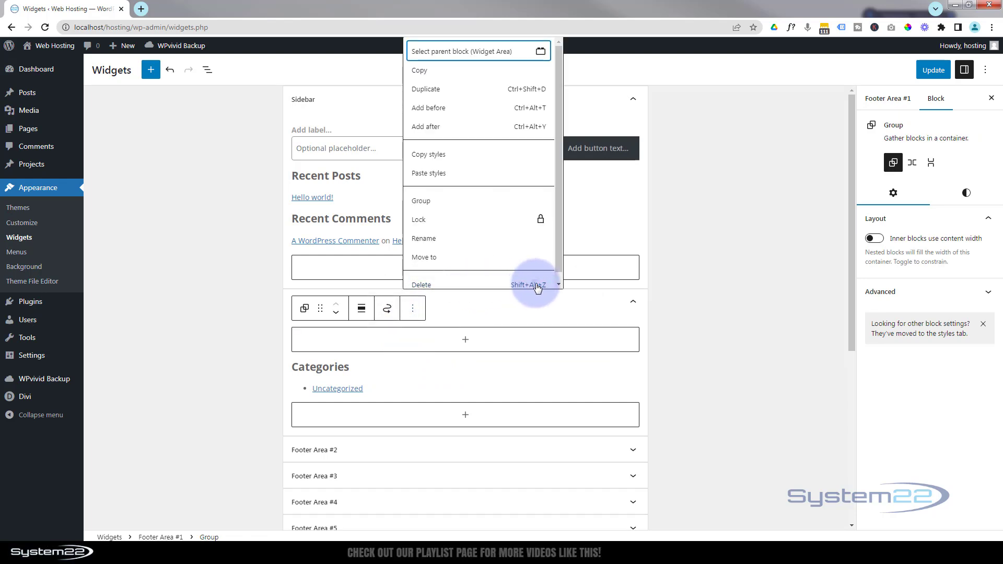
left_click(526, 282)
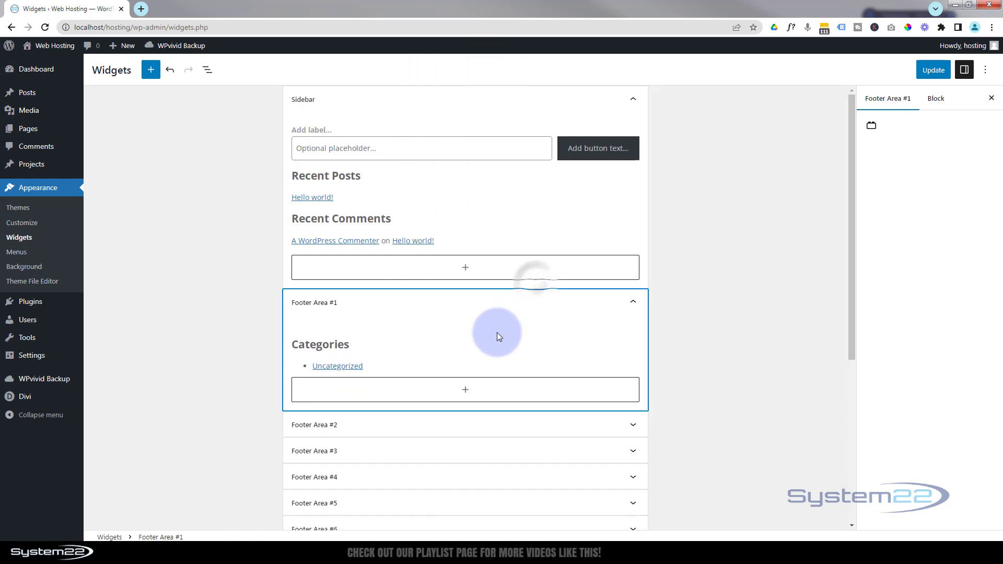
Step: Delete the Categories heading and its group with the category list from Footer Area #1, and save the widget changes
left_click(355, 341)
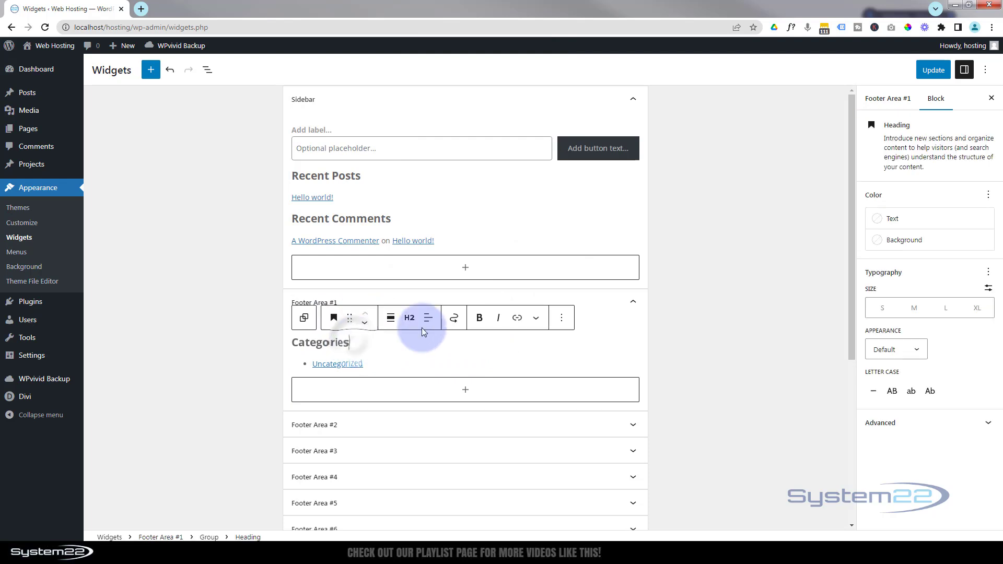
left_click(561, 315)
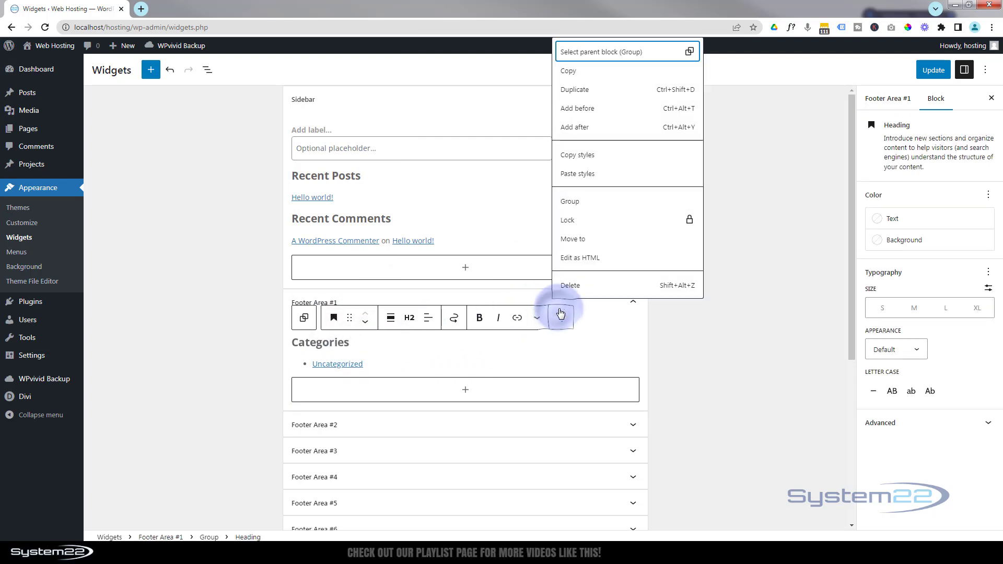
left_click(578, 286)
left_click(412, 322)
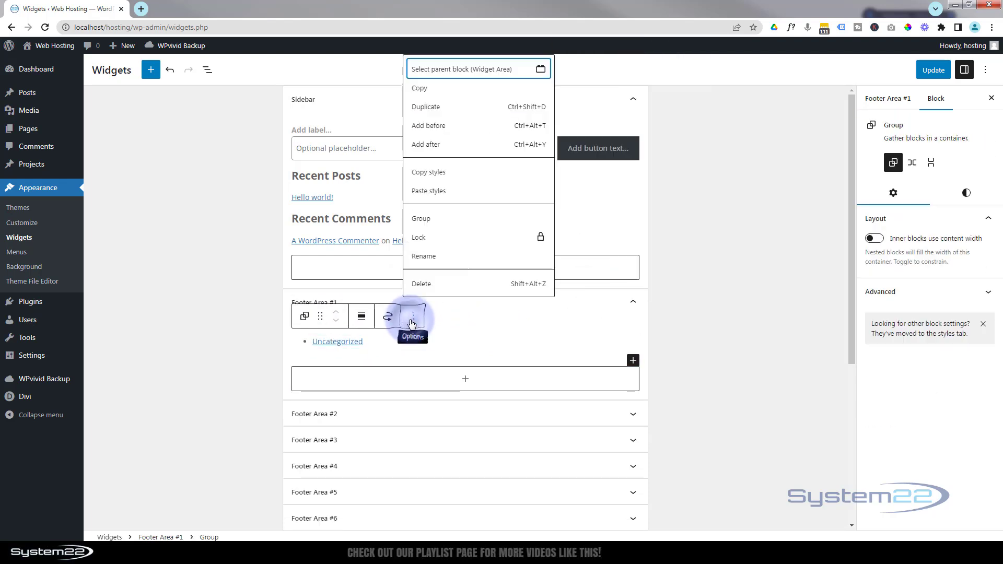
left_click(458, 286)
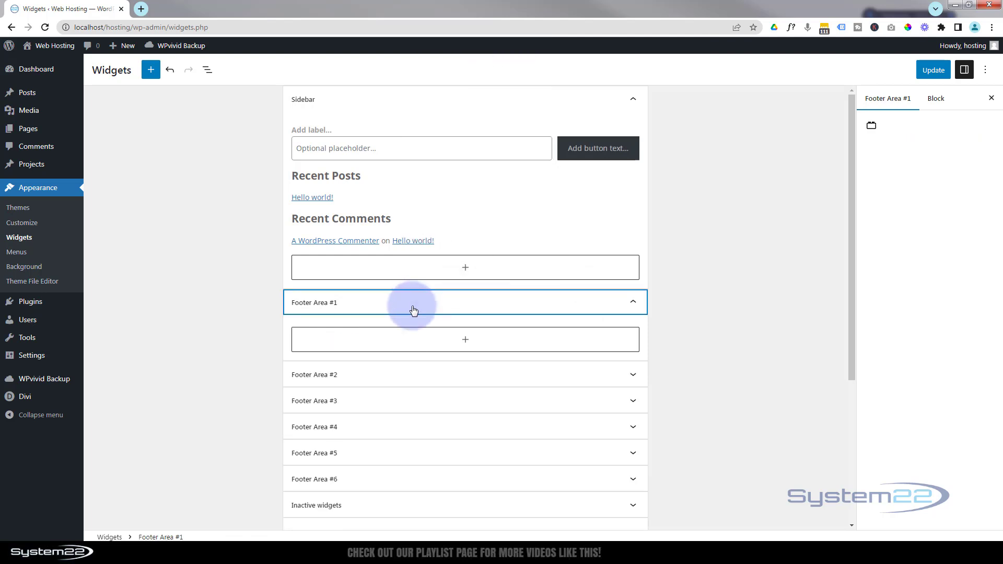
scroll(411, 316, "down", 2)
scroll(412, 317, "up", 2)
left_click(932, 71)
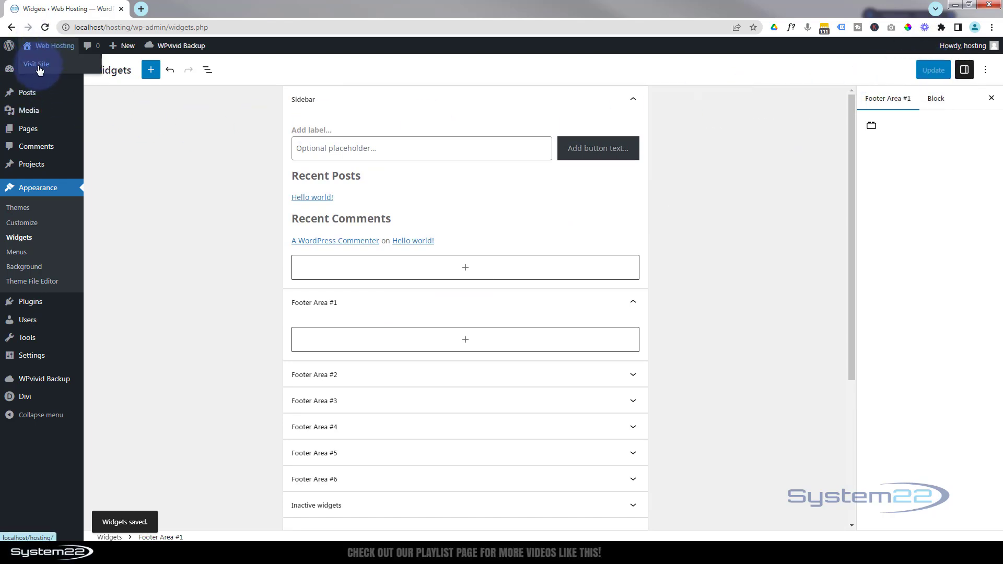
Step: Open the live site in a new browser tab and review the homepage down to its footer, and the Contact page
middle_click(52, 46)
left_click(178, 9)
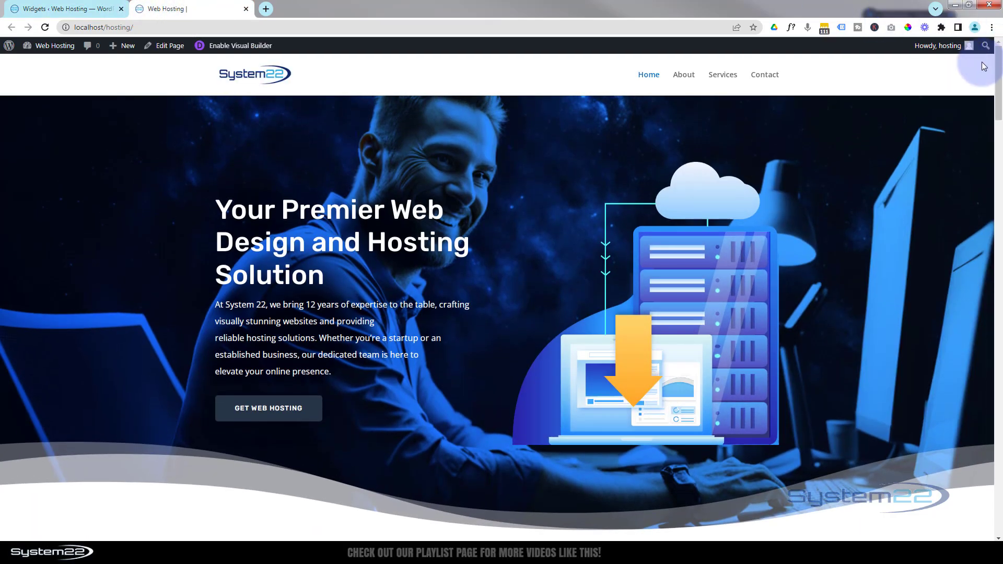
left_click_drag(999, 58, 999, 466)
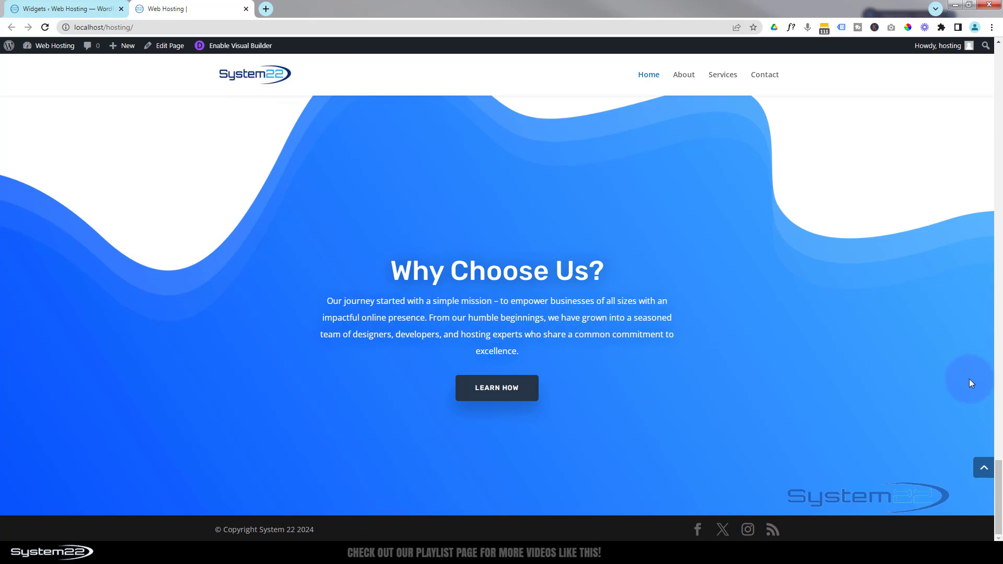
left_click_drag(1000, 487, 999, 74)
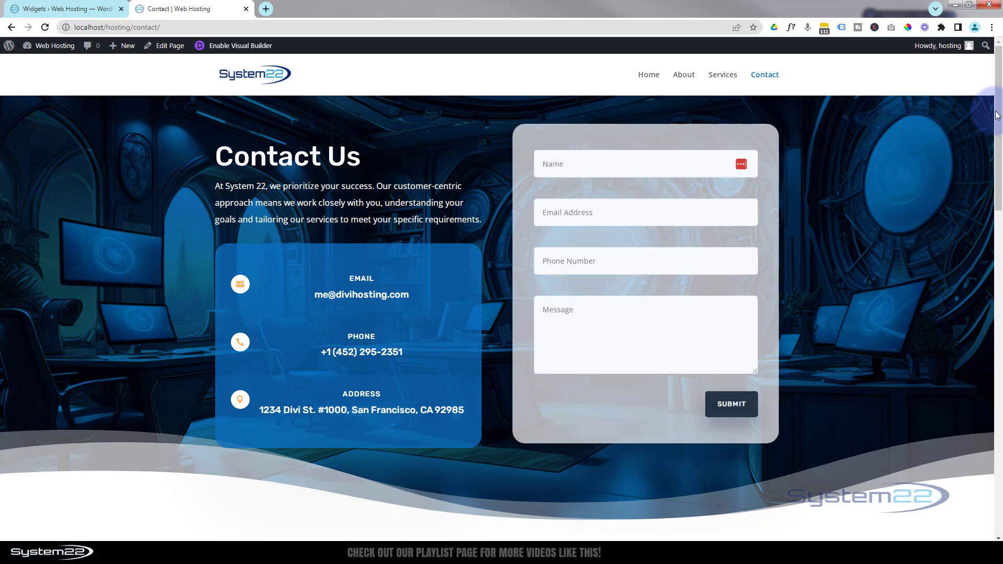
left_click_drag(998, 135, 990, 76)
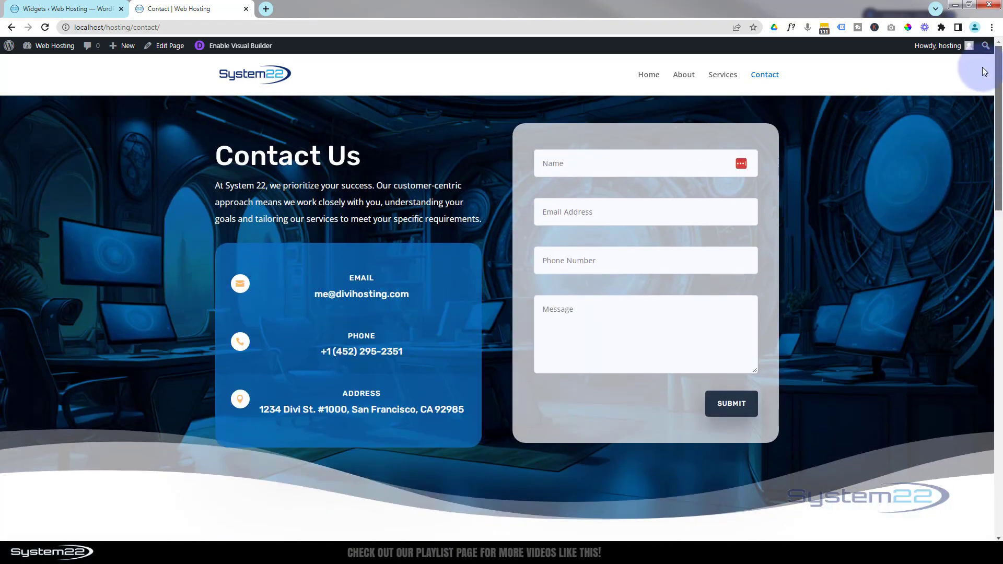